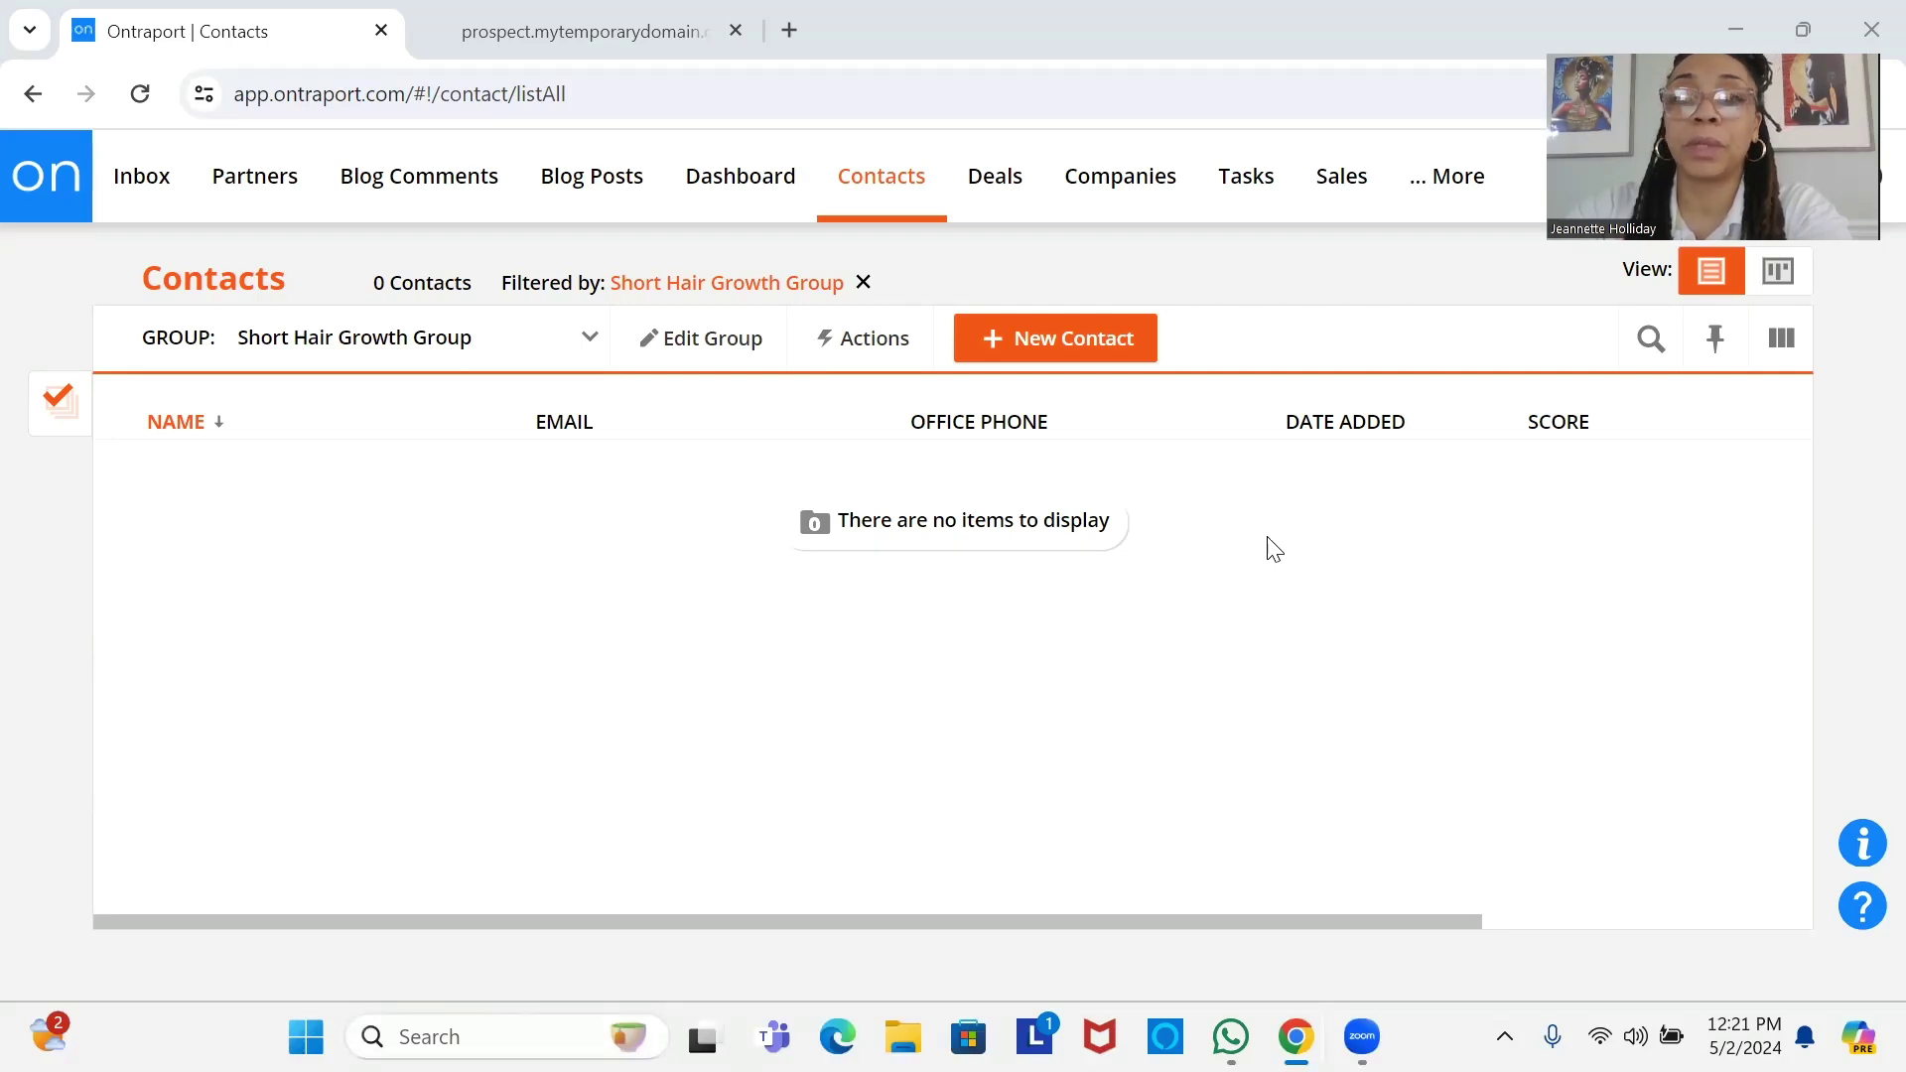
Open the OCC_INERNALFORM_PROSPECT landing page from More > Pages in the design editor.
left_click(1450, 184)
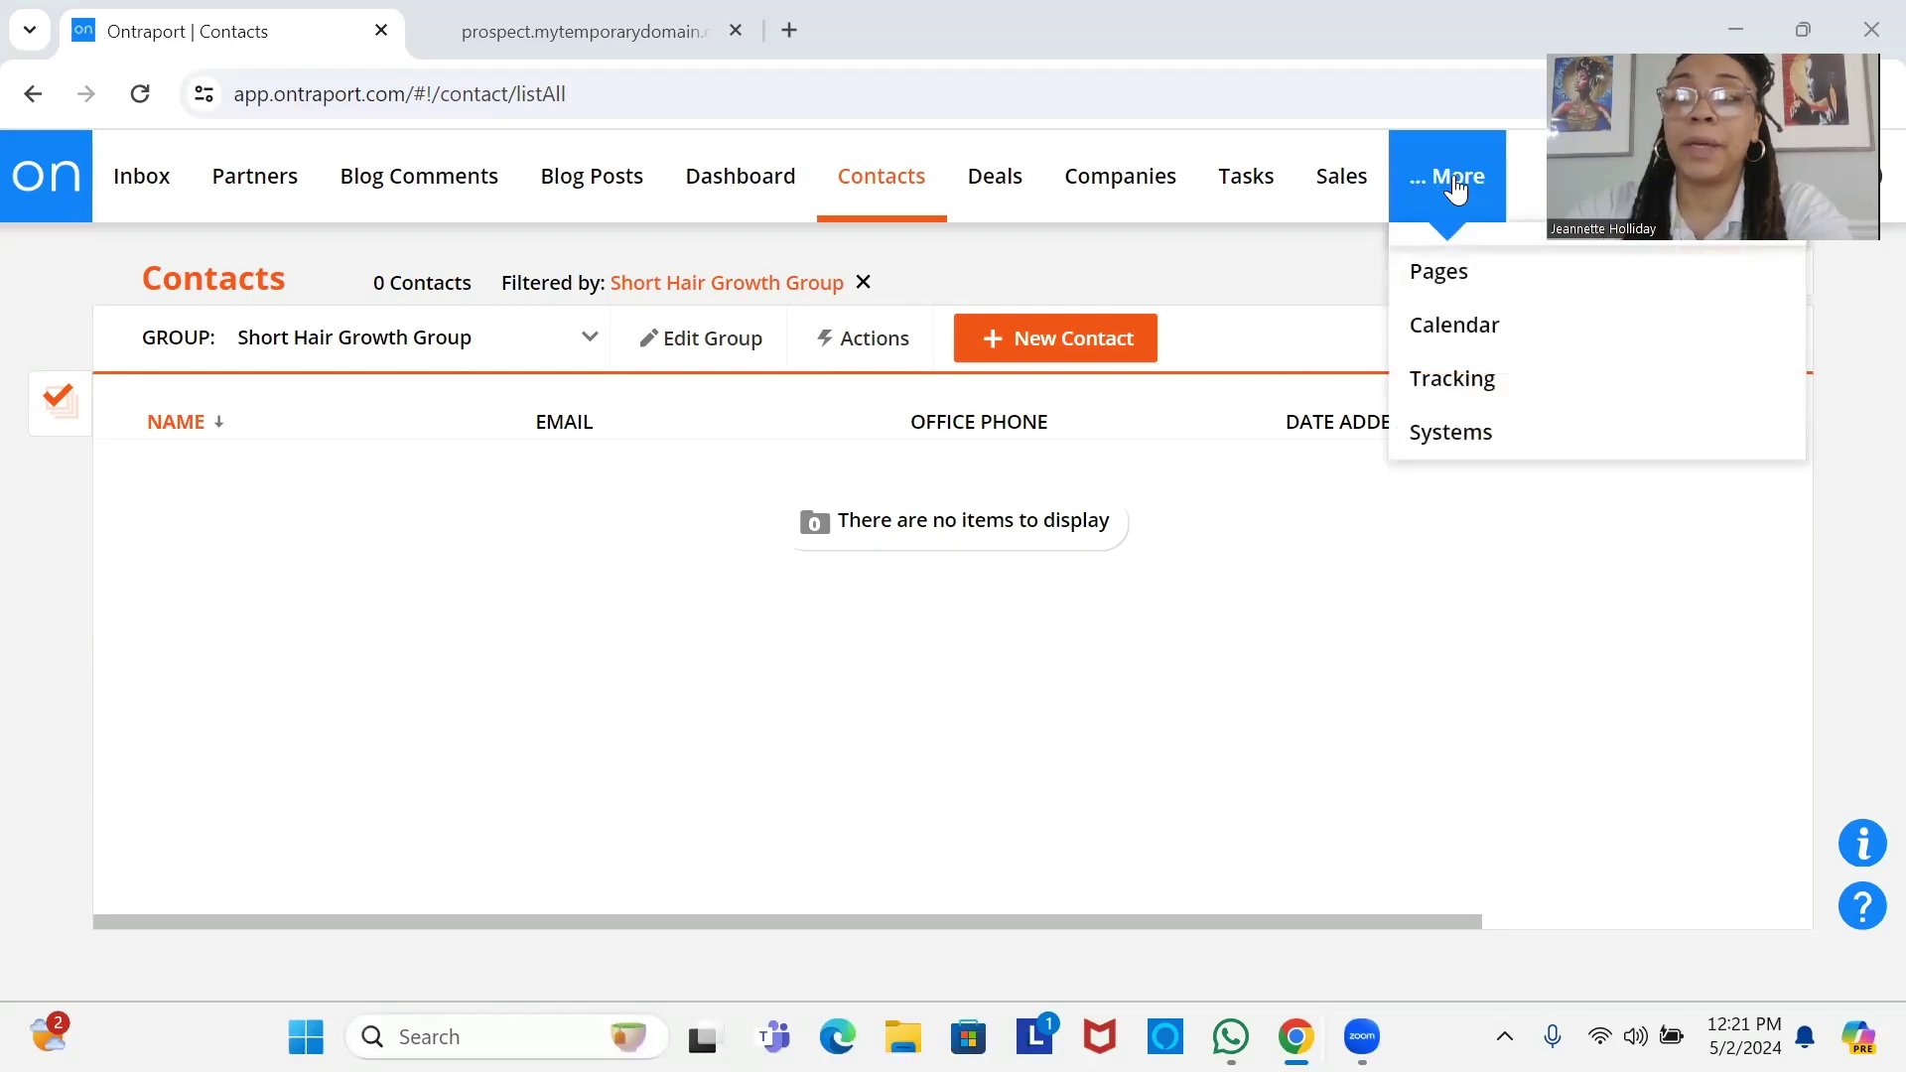
left_click(1465, 288)
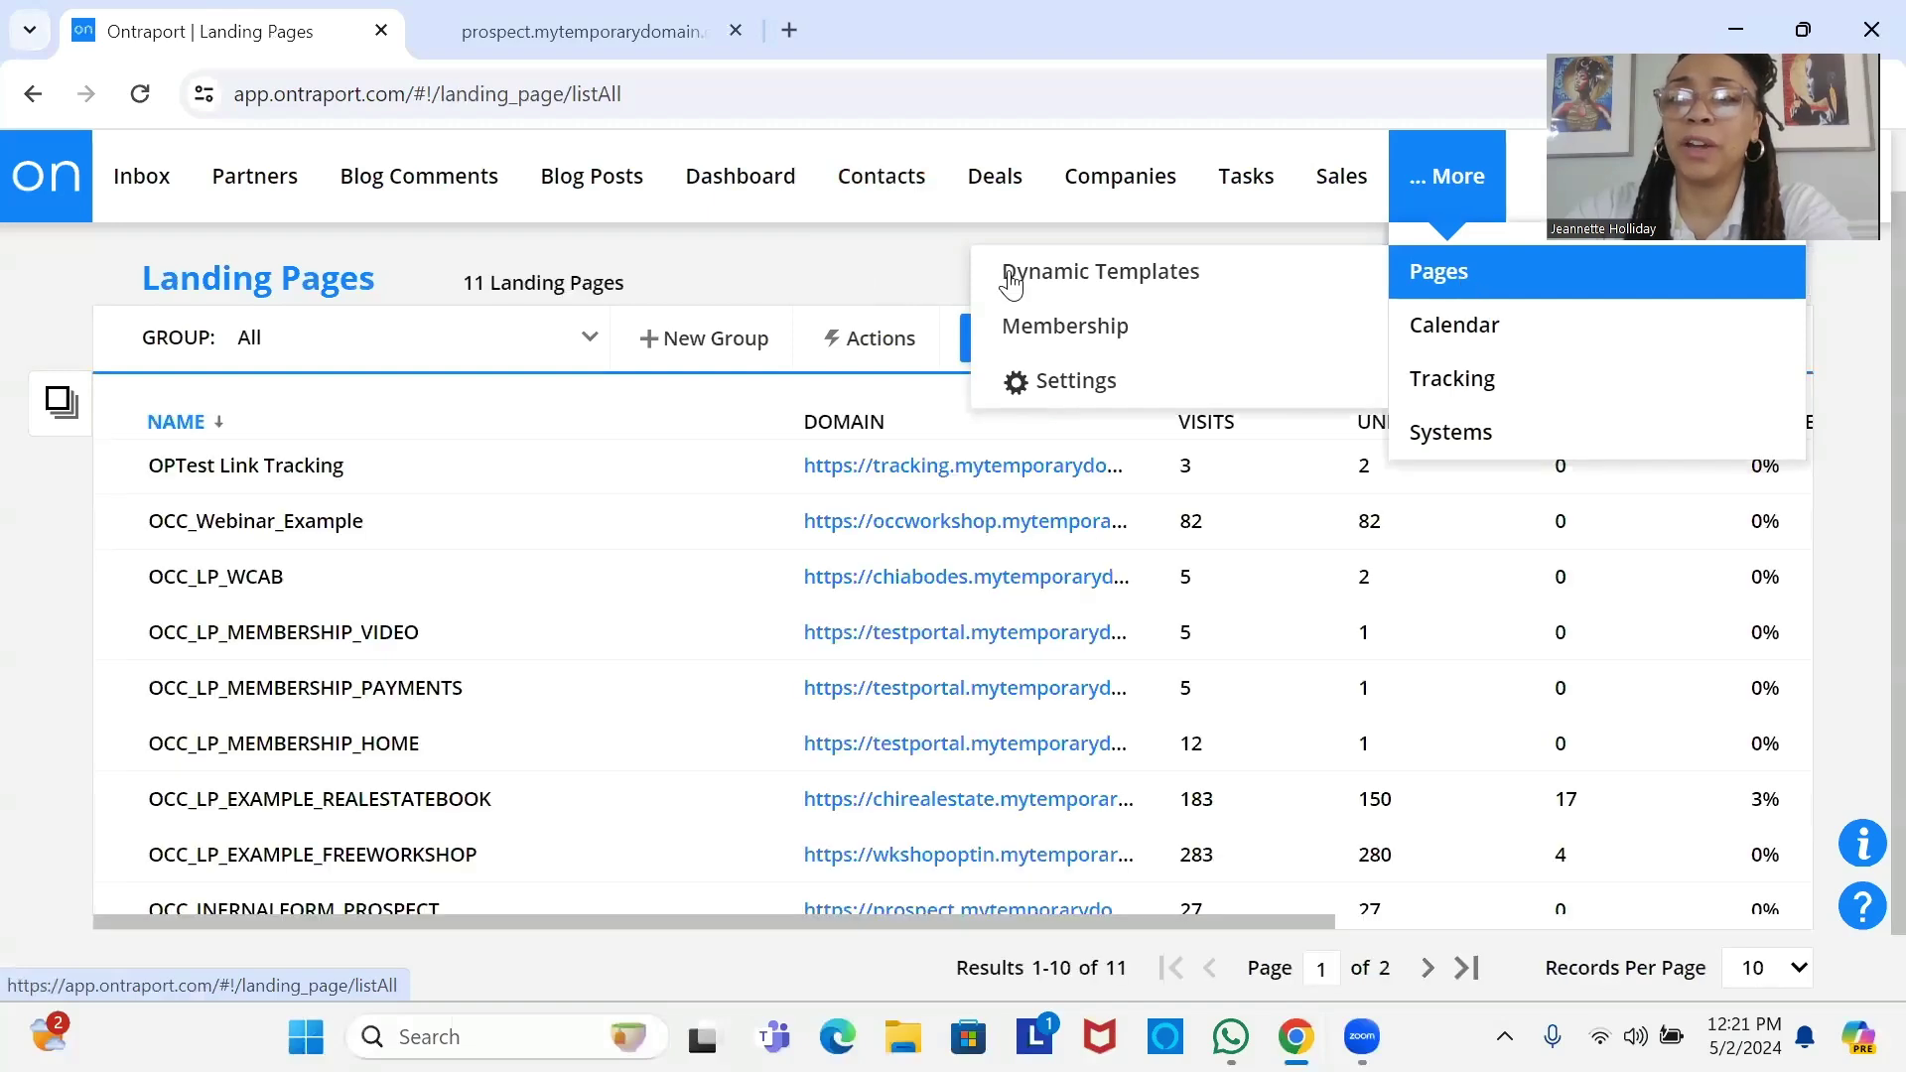
left_click(421, 909)
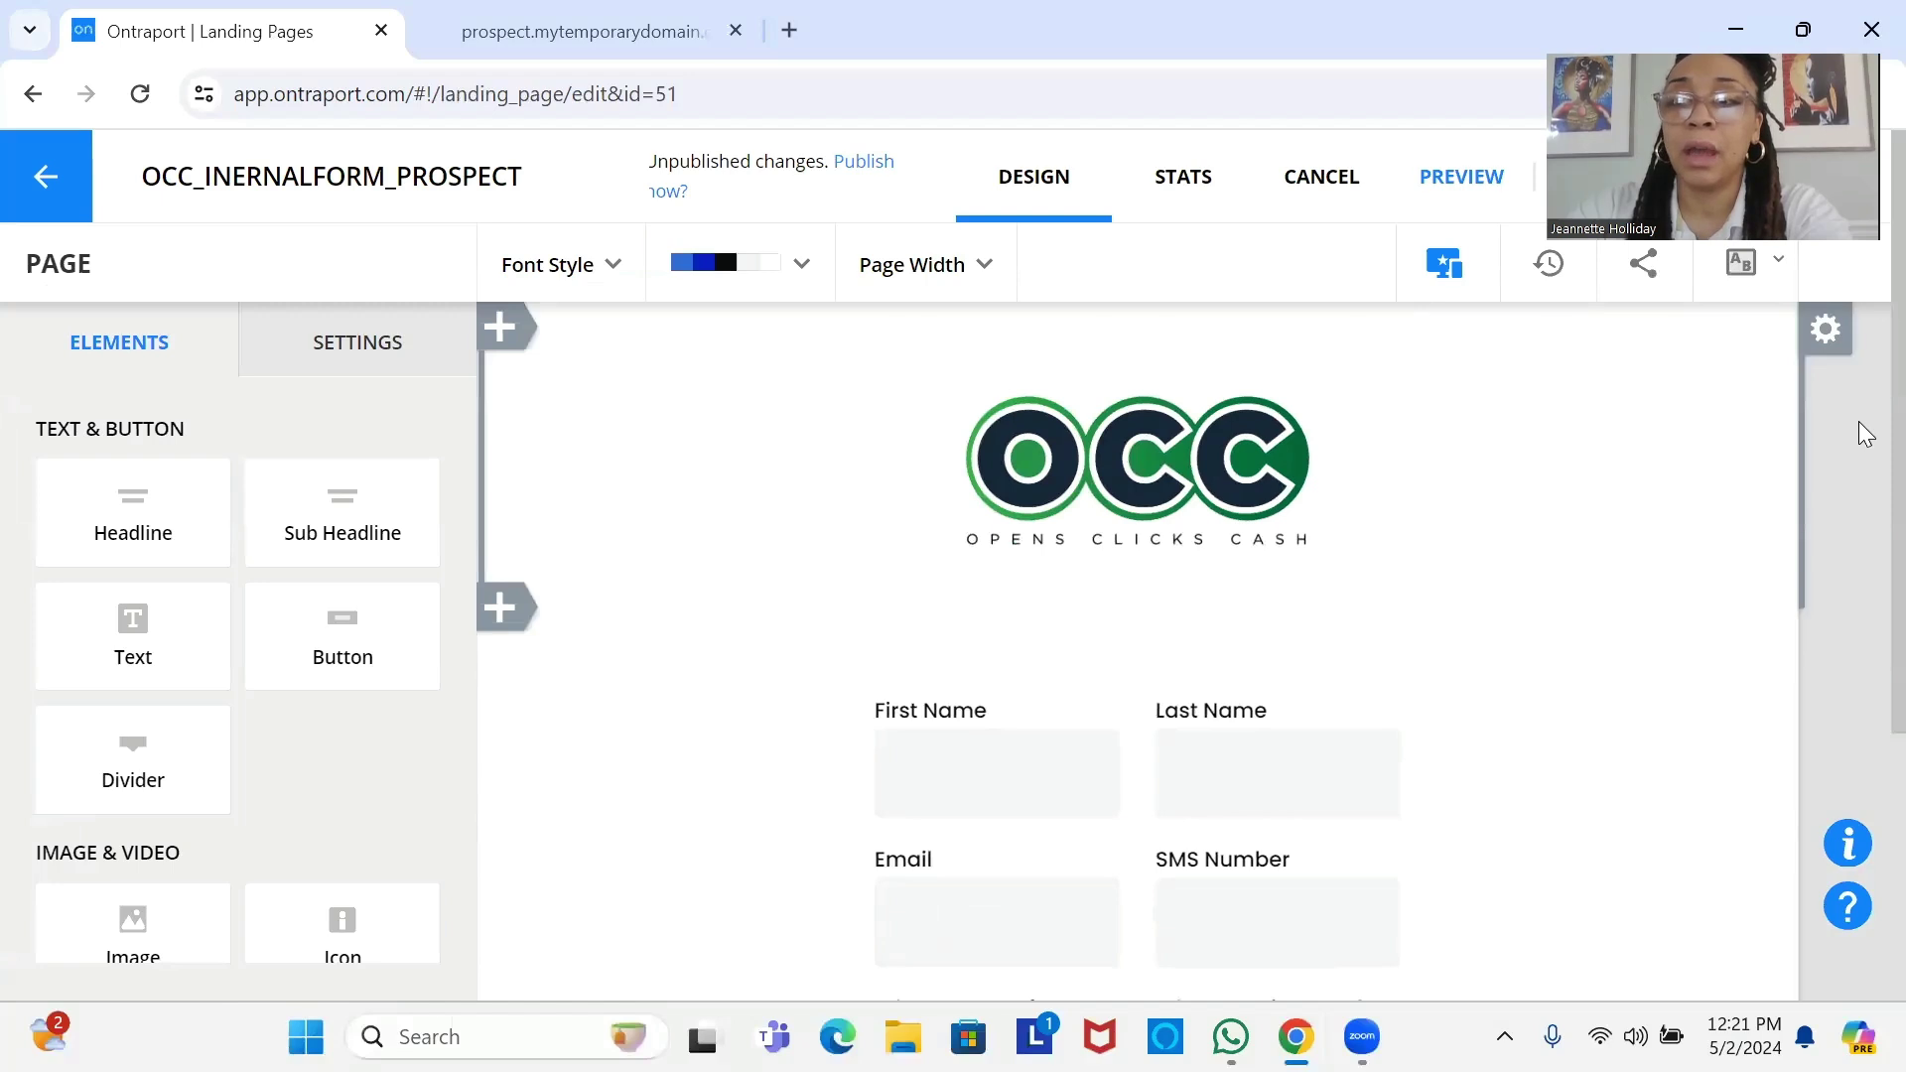
Scroll through the prospect form to review its fields and submit button.
scroll(1858, 421, "down", 3)
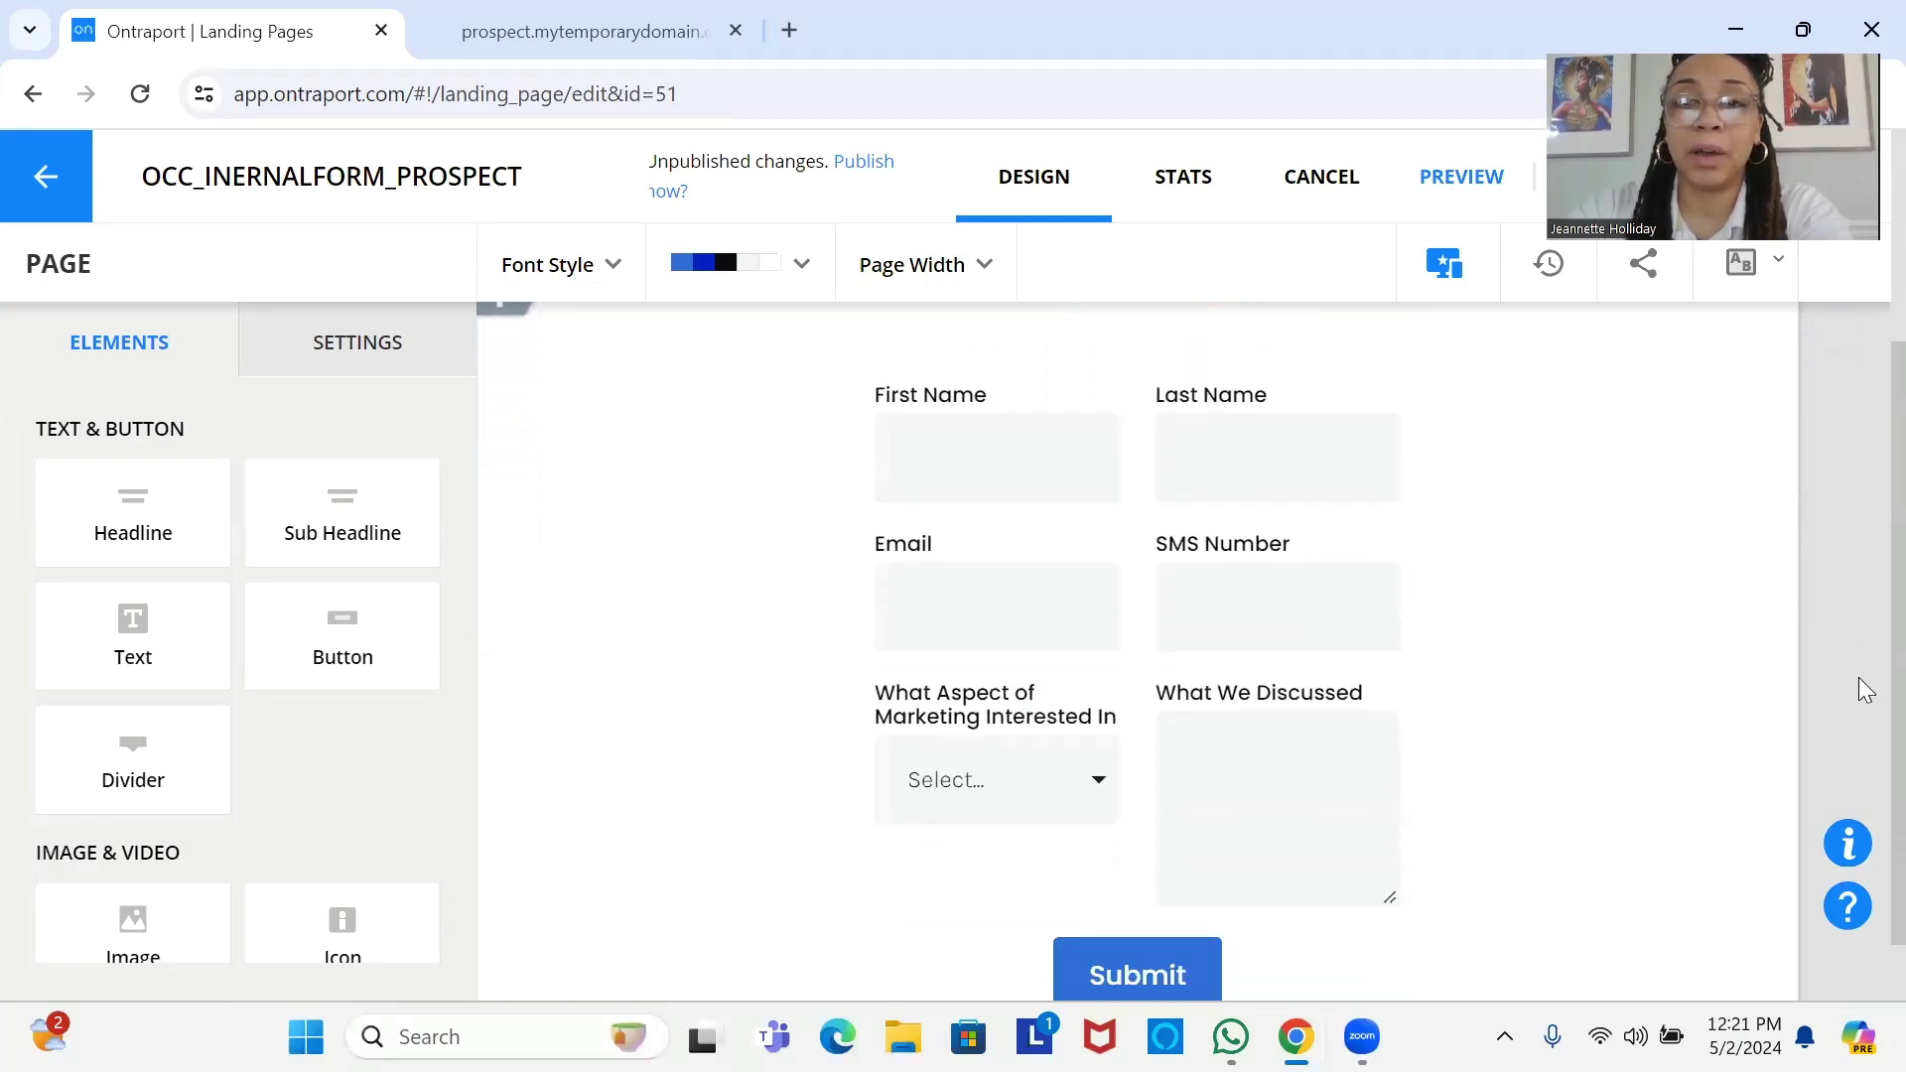
scroll(1859, 520, "up", 2)
scroll(1859, 647, "down", 2)
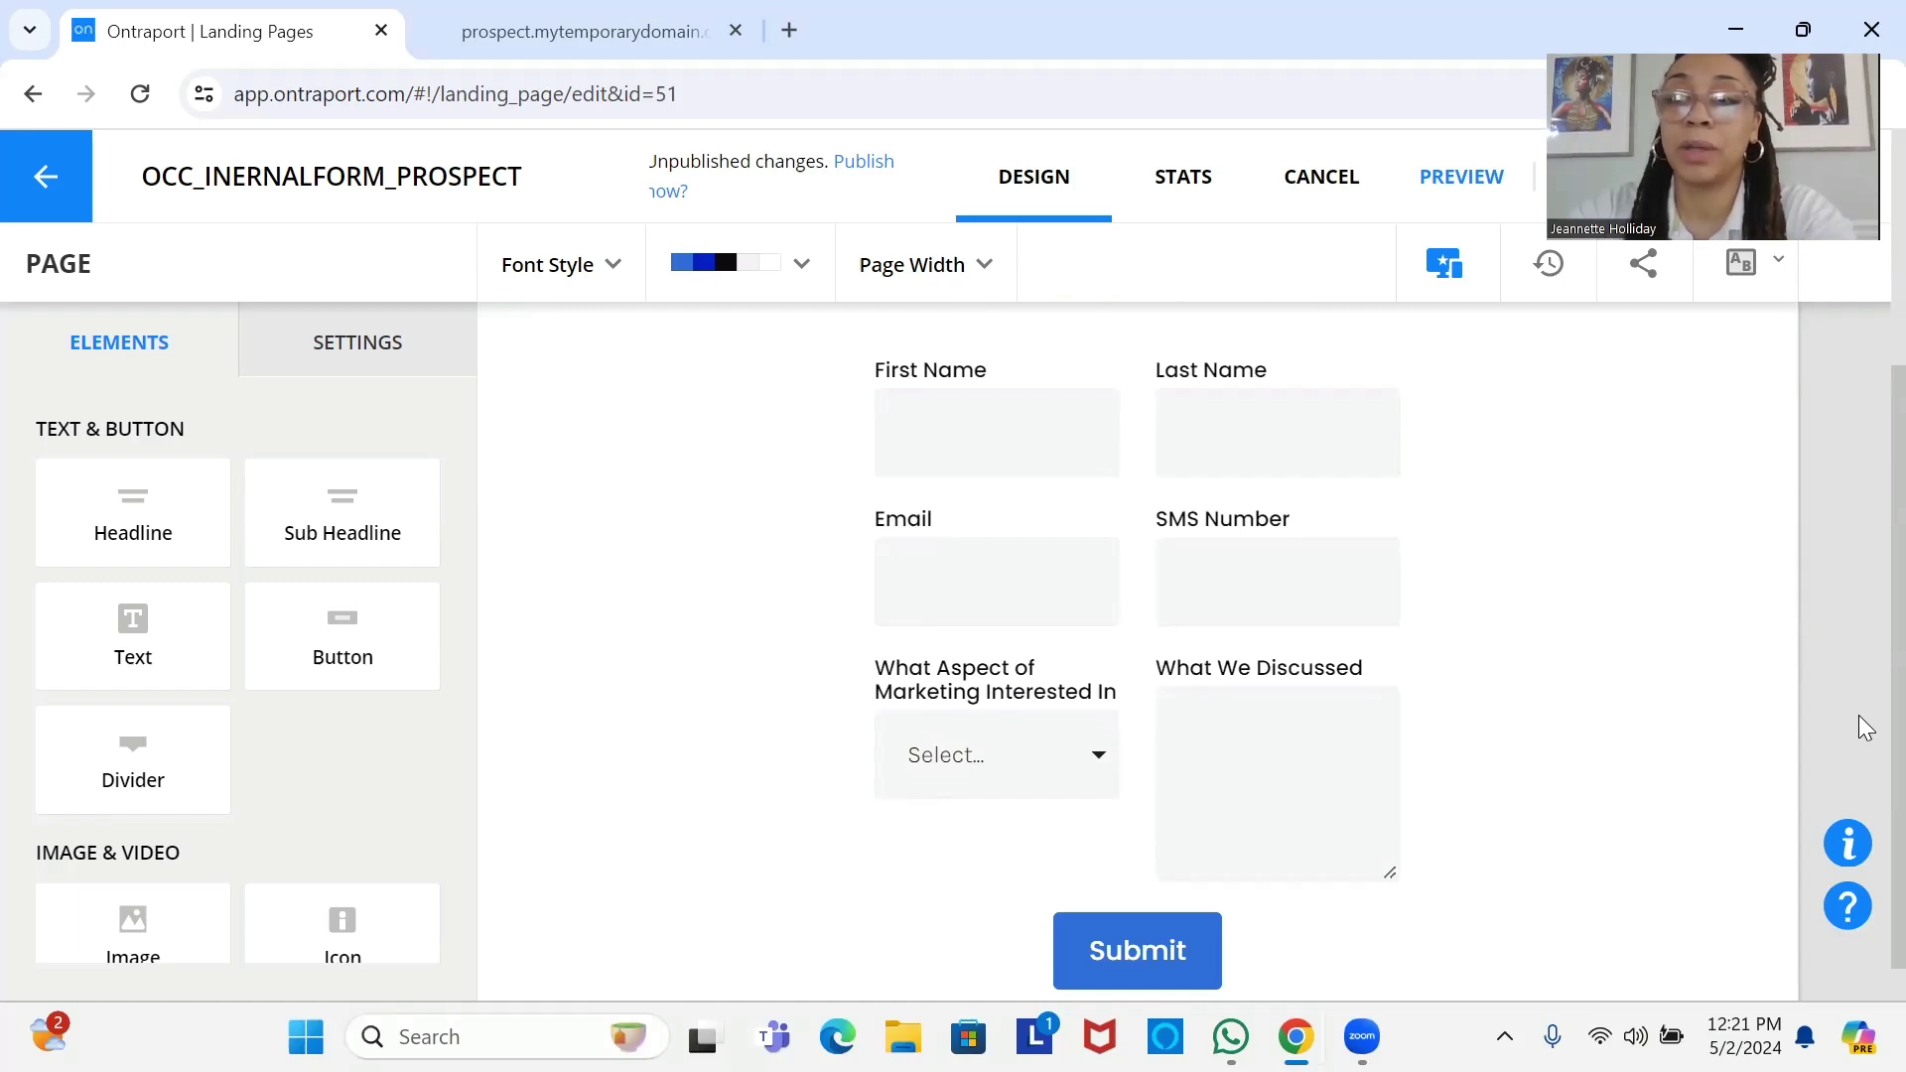
scroll(1858, 695, "up", 2)
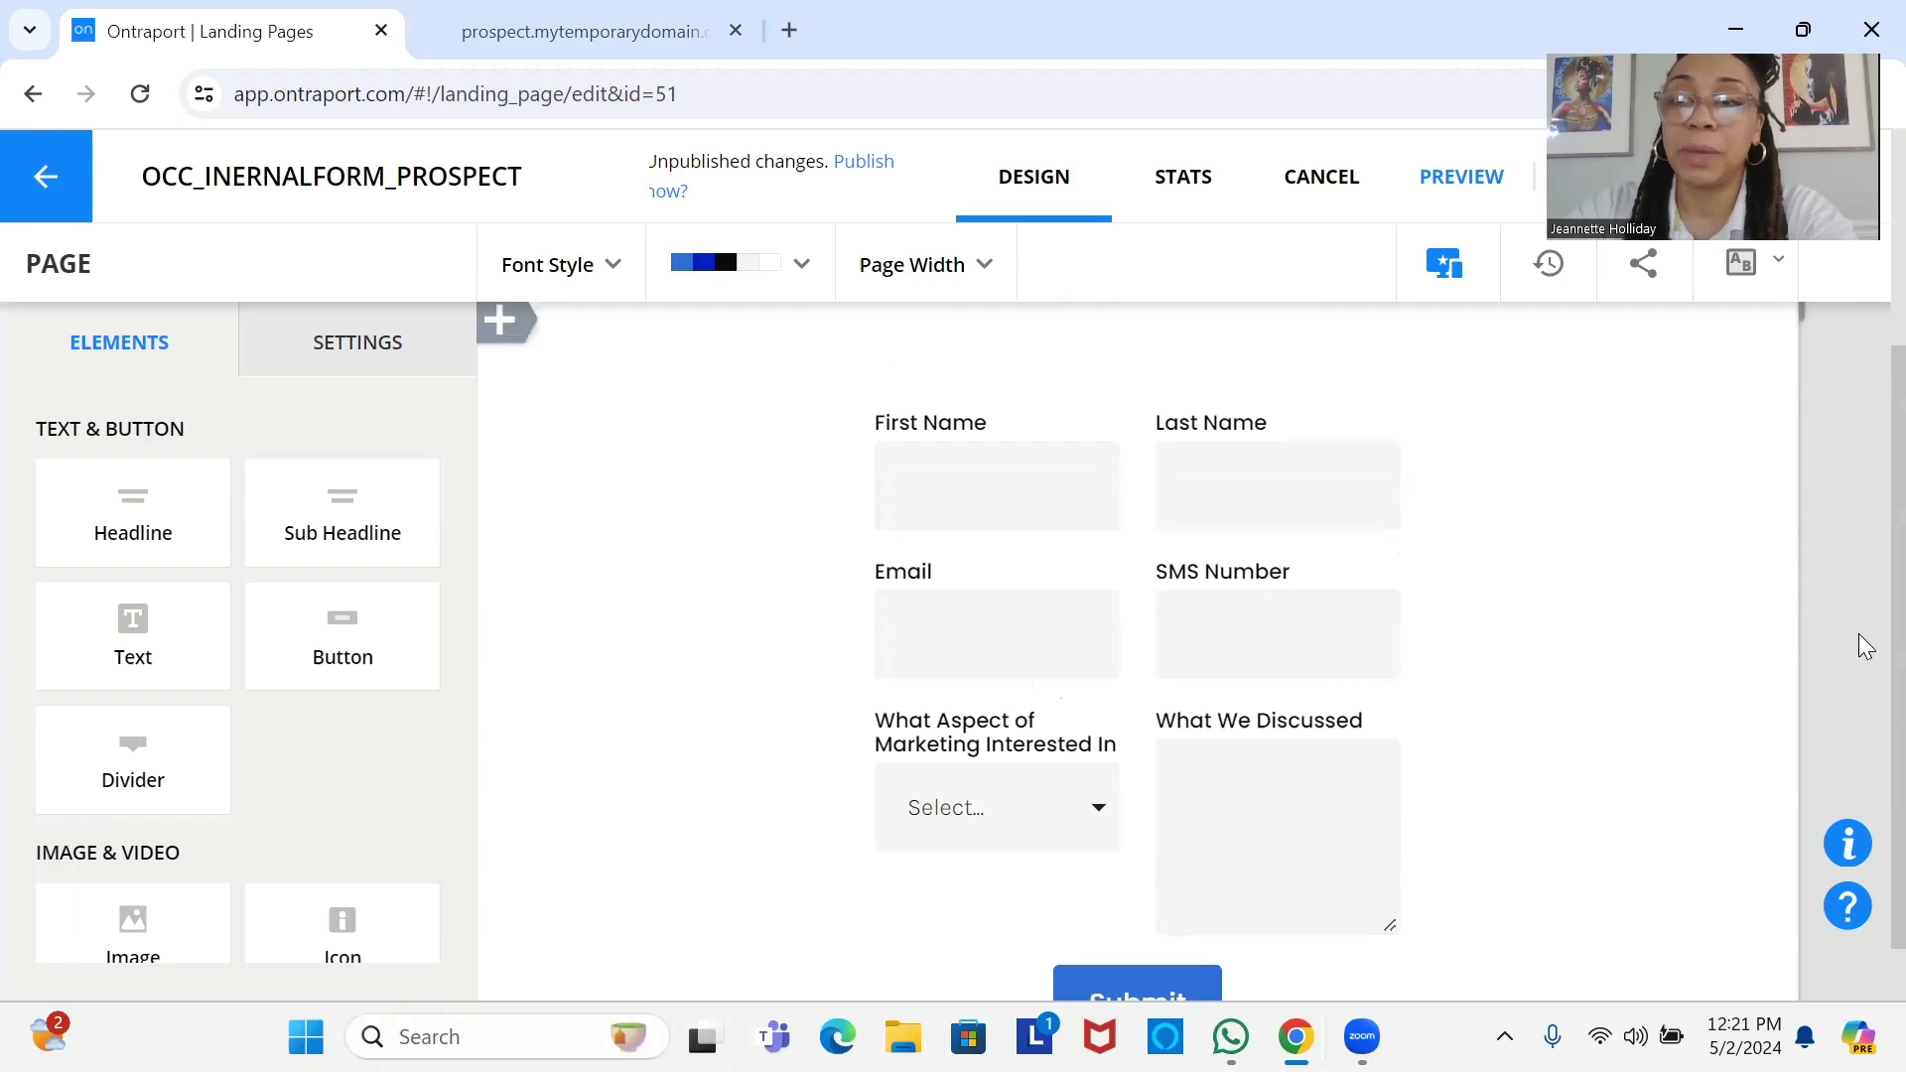
scroll(1861, 666, "down", 3)
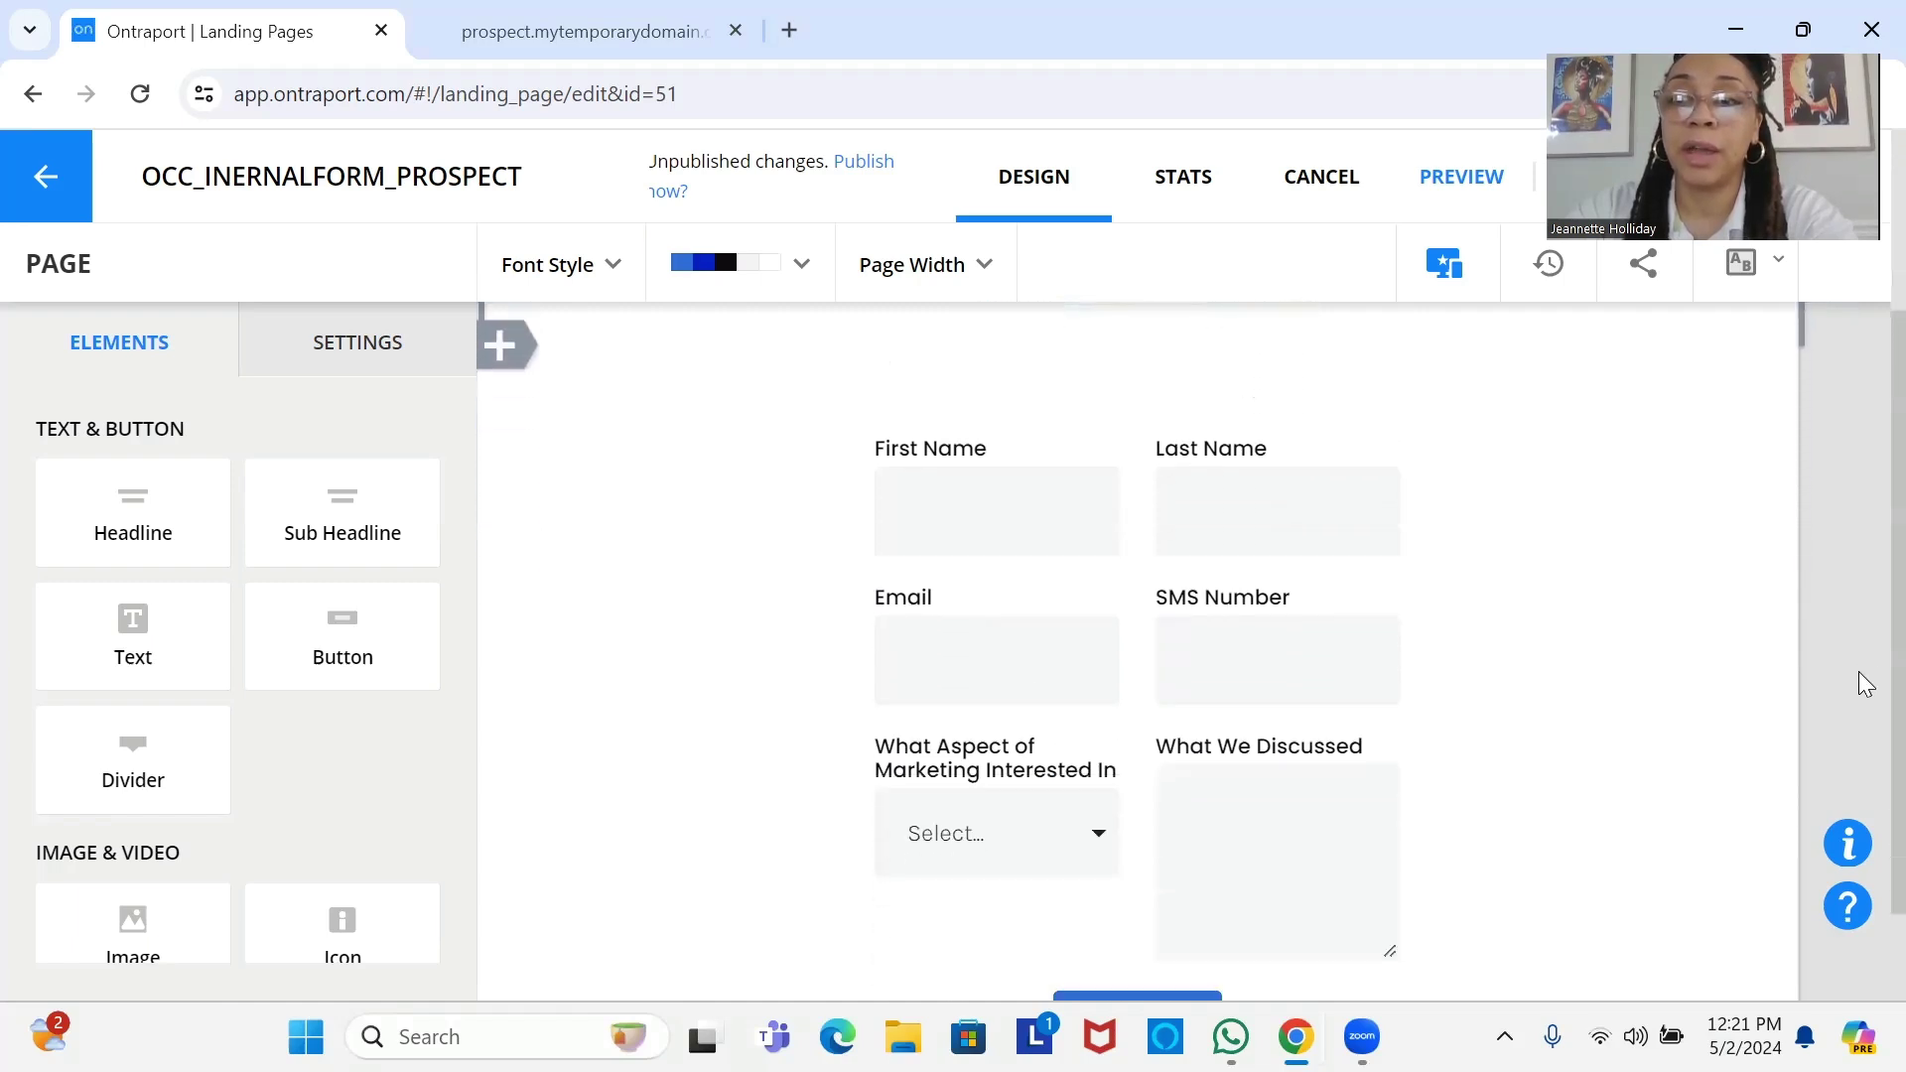
scroll(1861, 710, "up", 1)
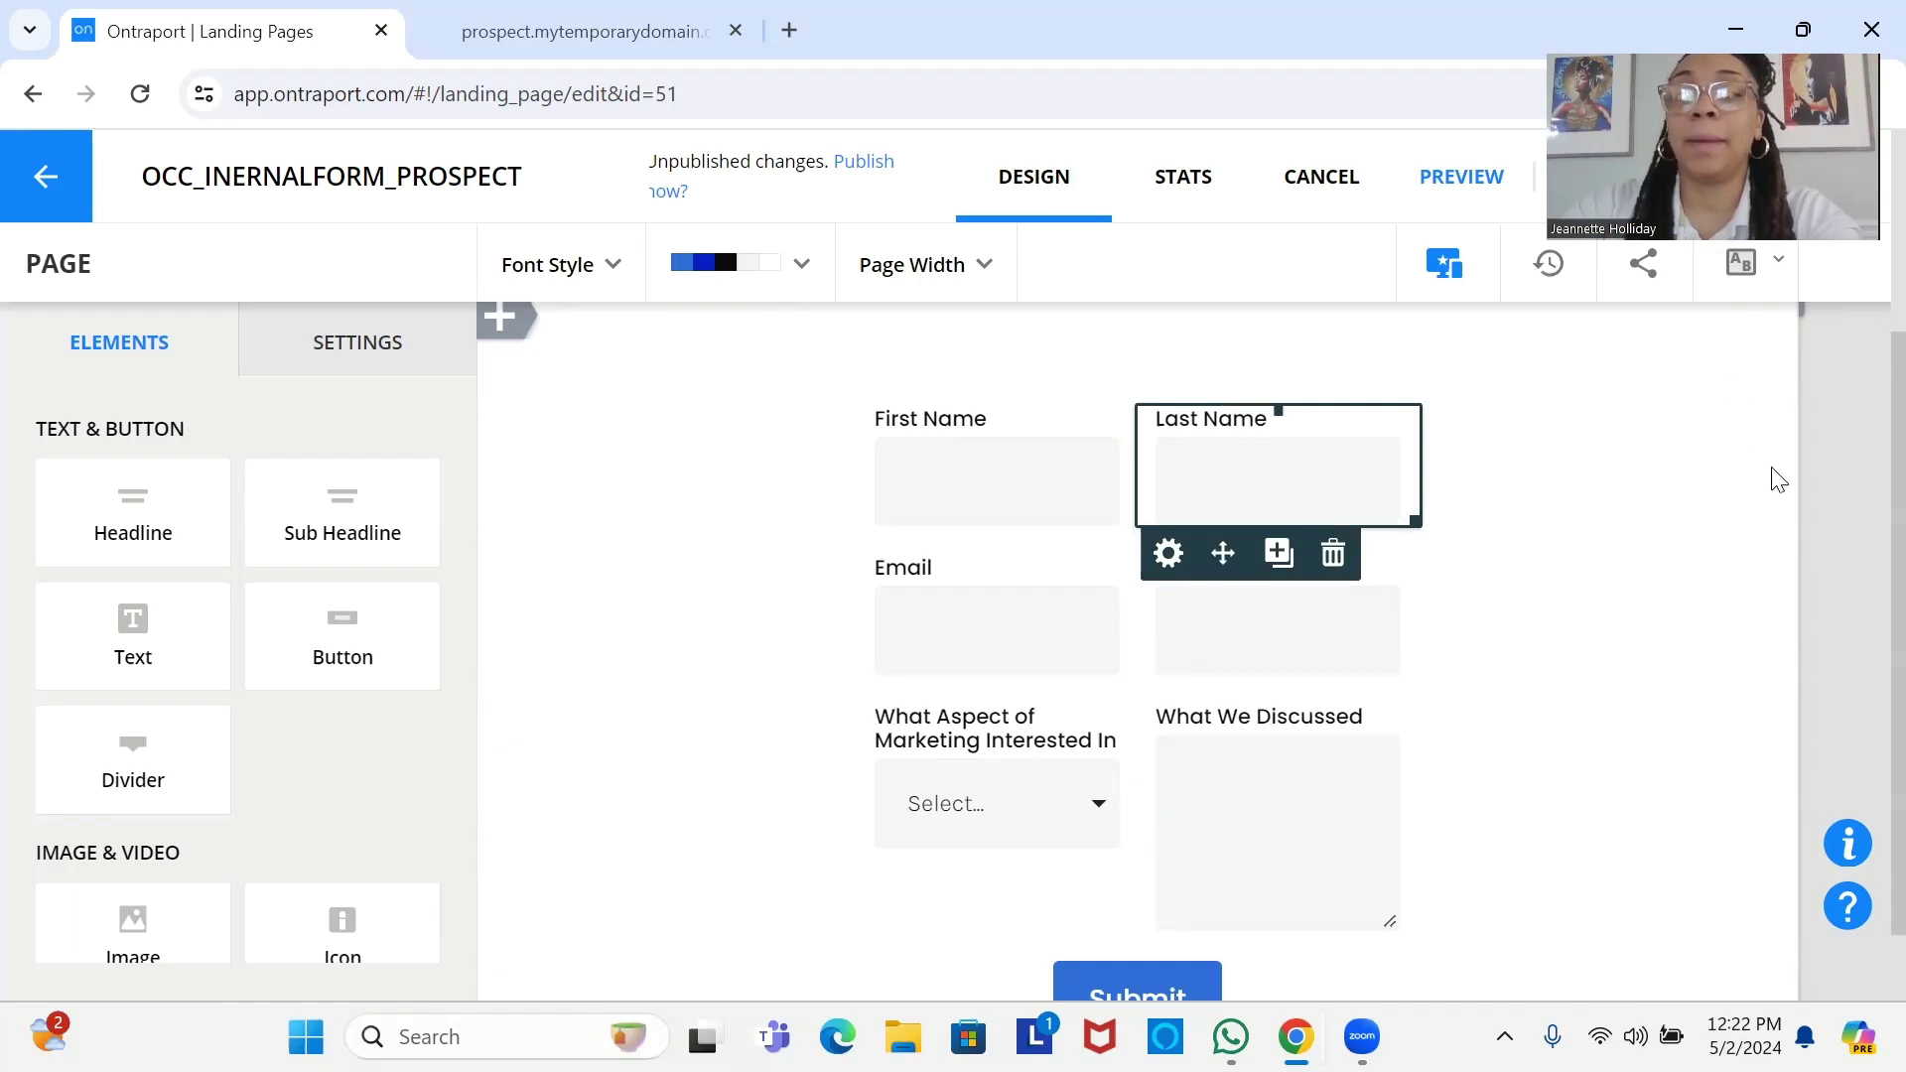
scroll(1860, 496, "up", 1)
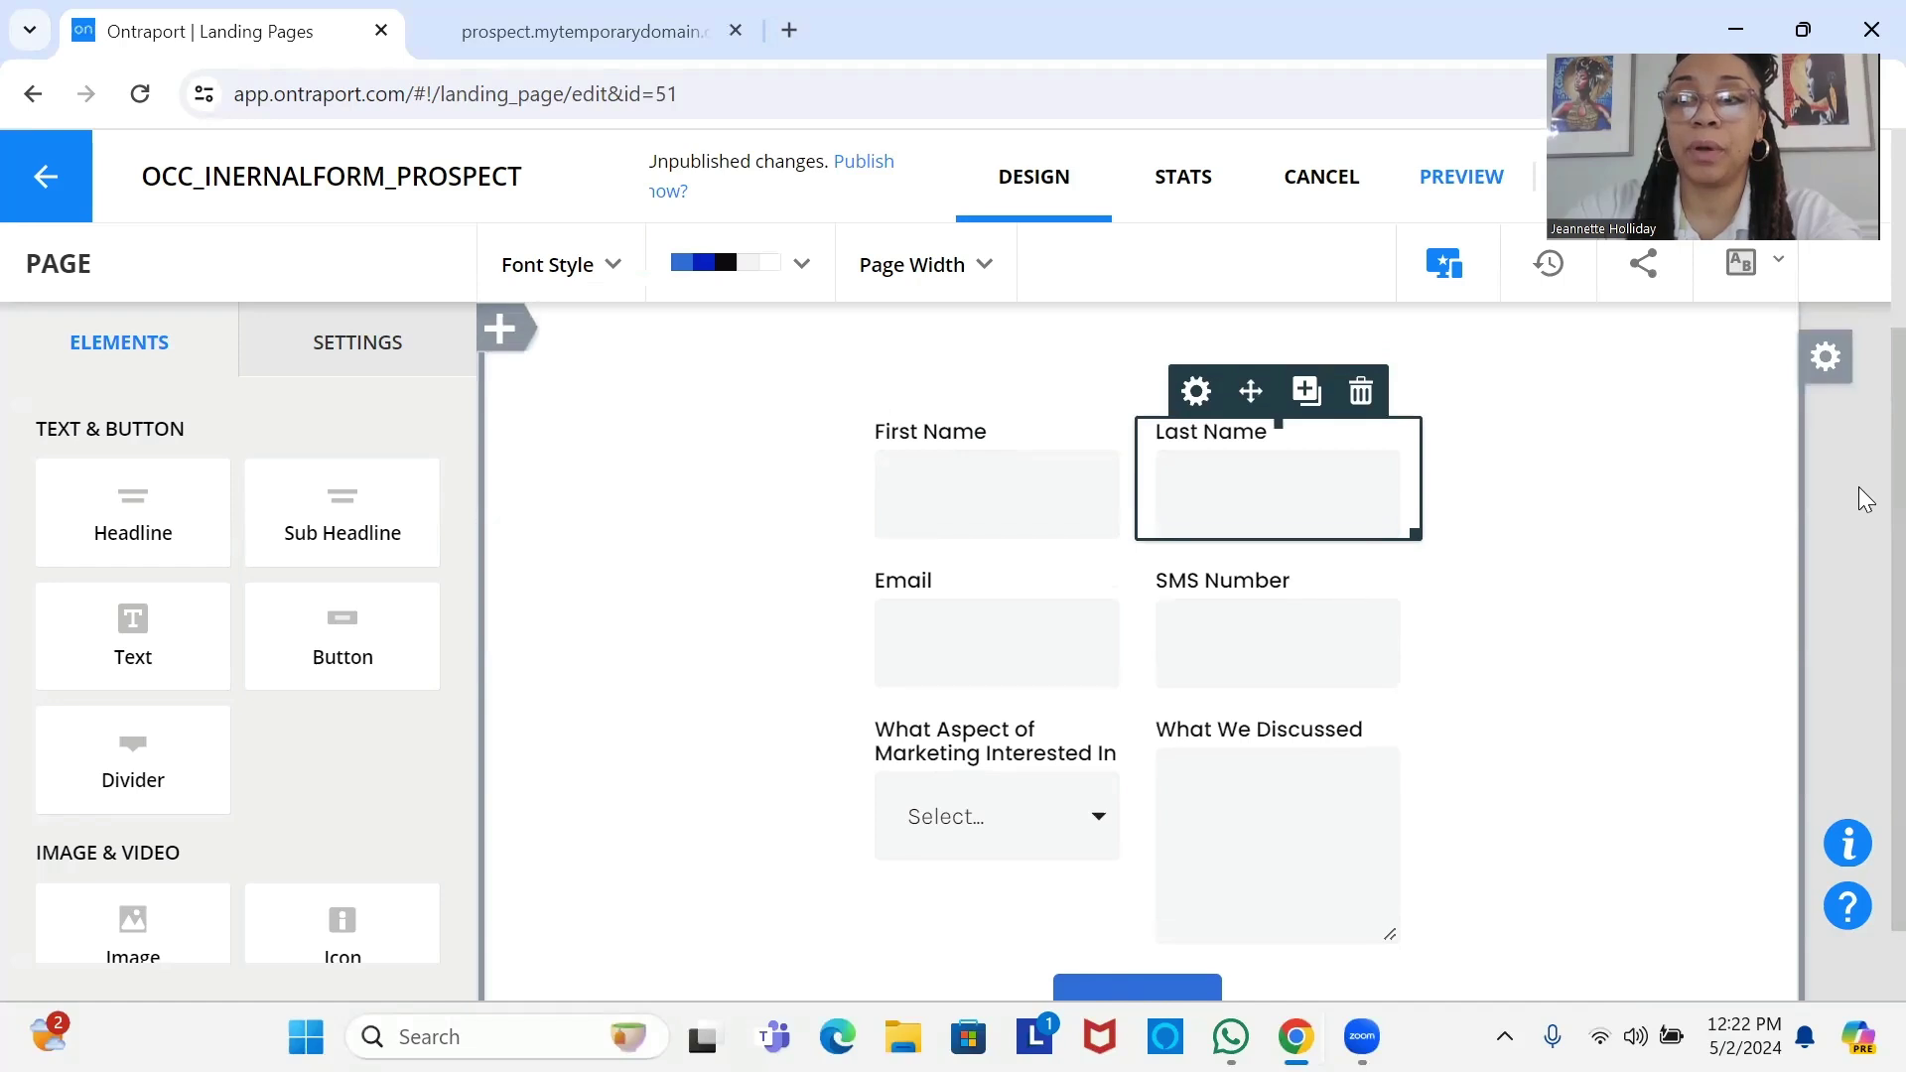
scroll(1862, 596, "down", 2)
scroll(1858, 564, "up", 3)
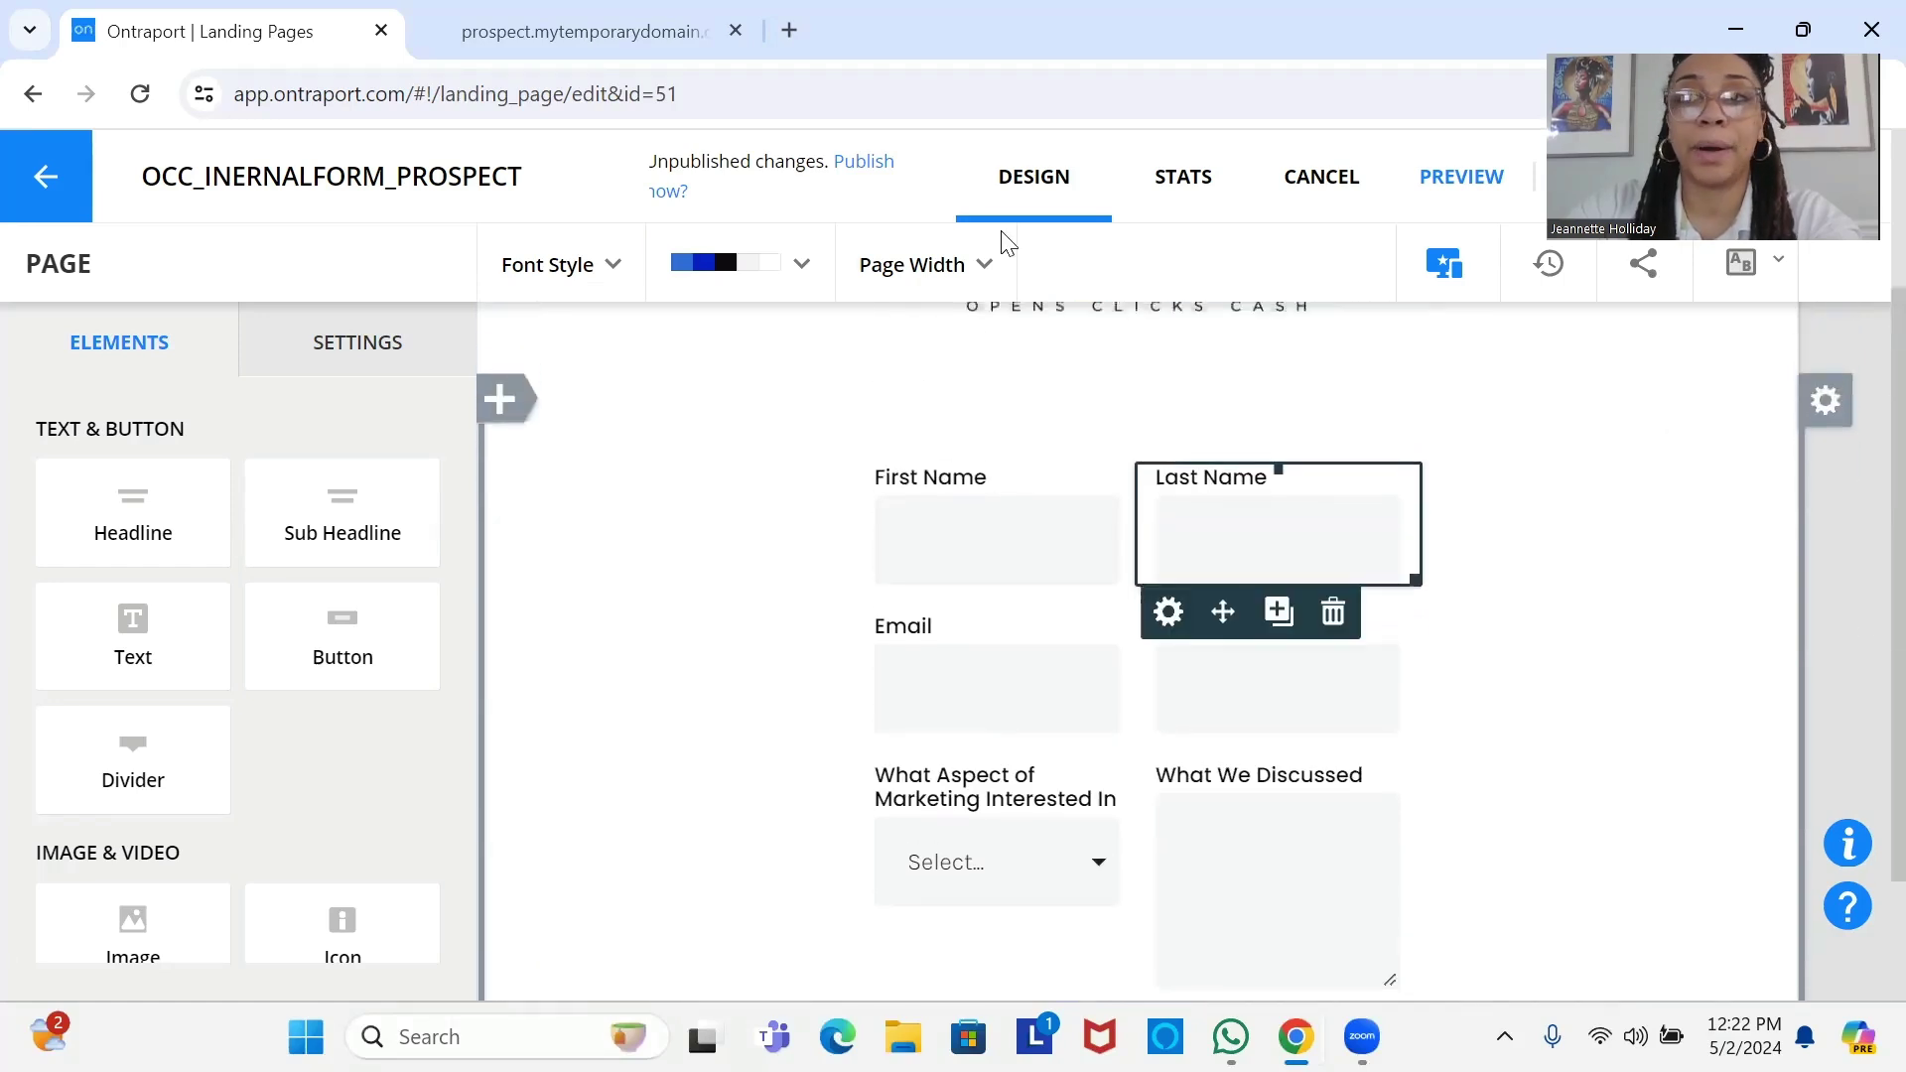
On the live prospect form, try the First Name, Last Name, Email and SMS Number fields.
left_click(588, 14)
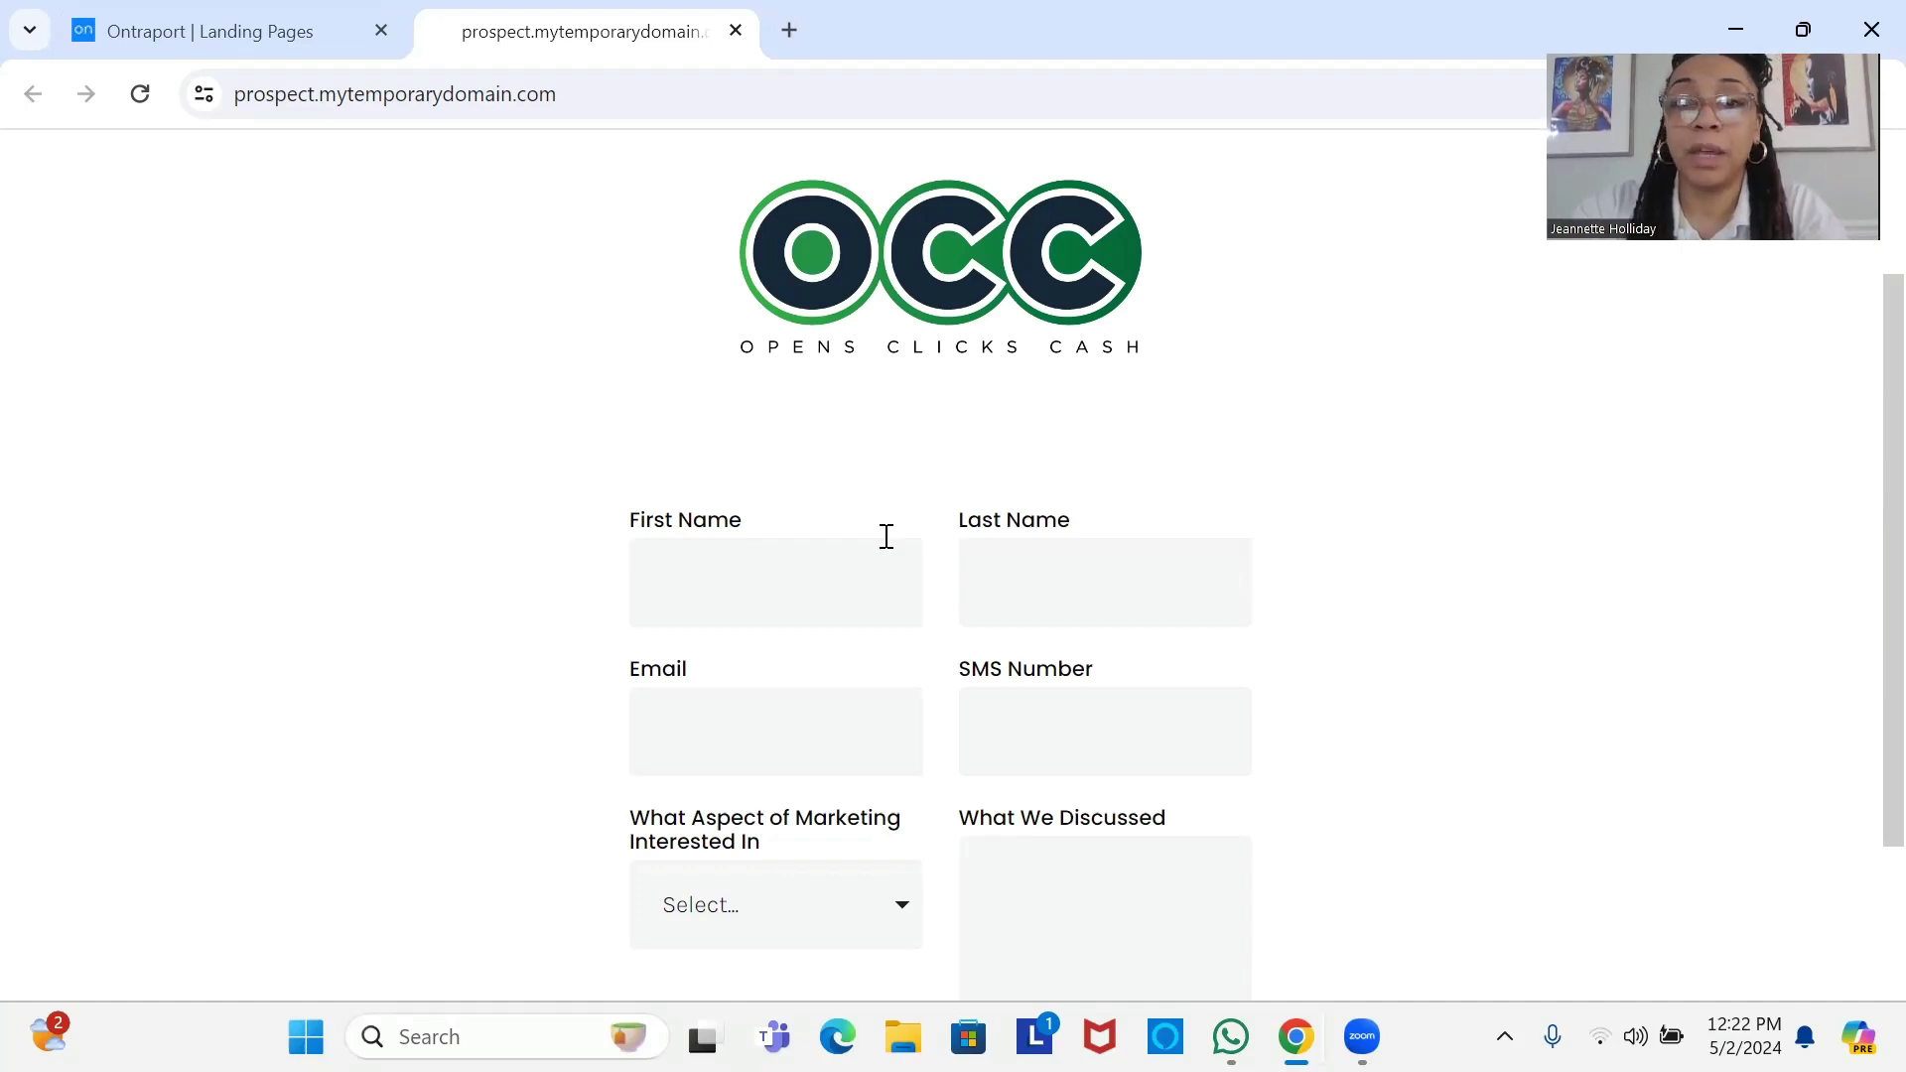
left_click(839, 588)
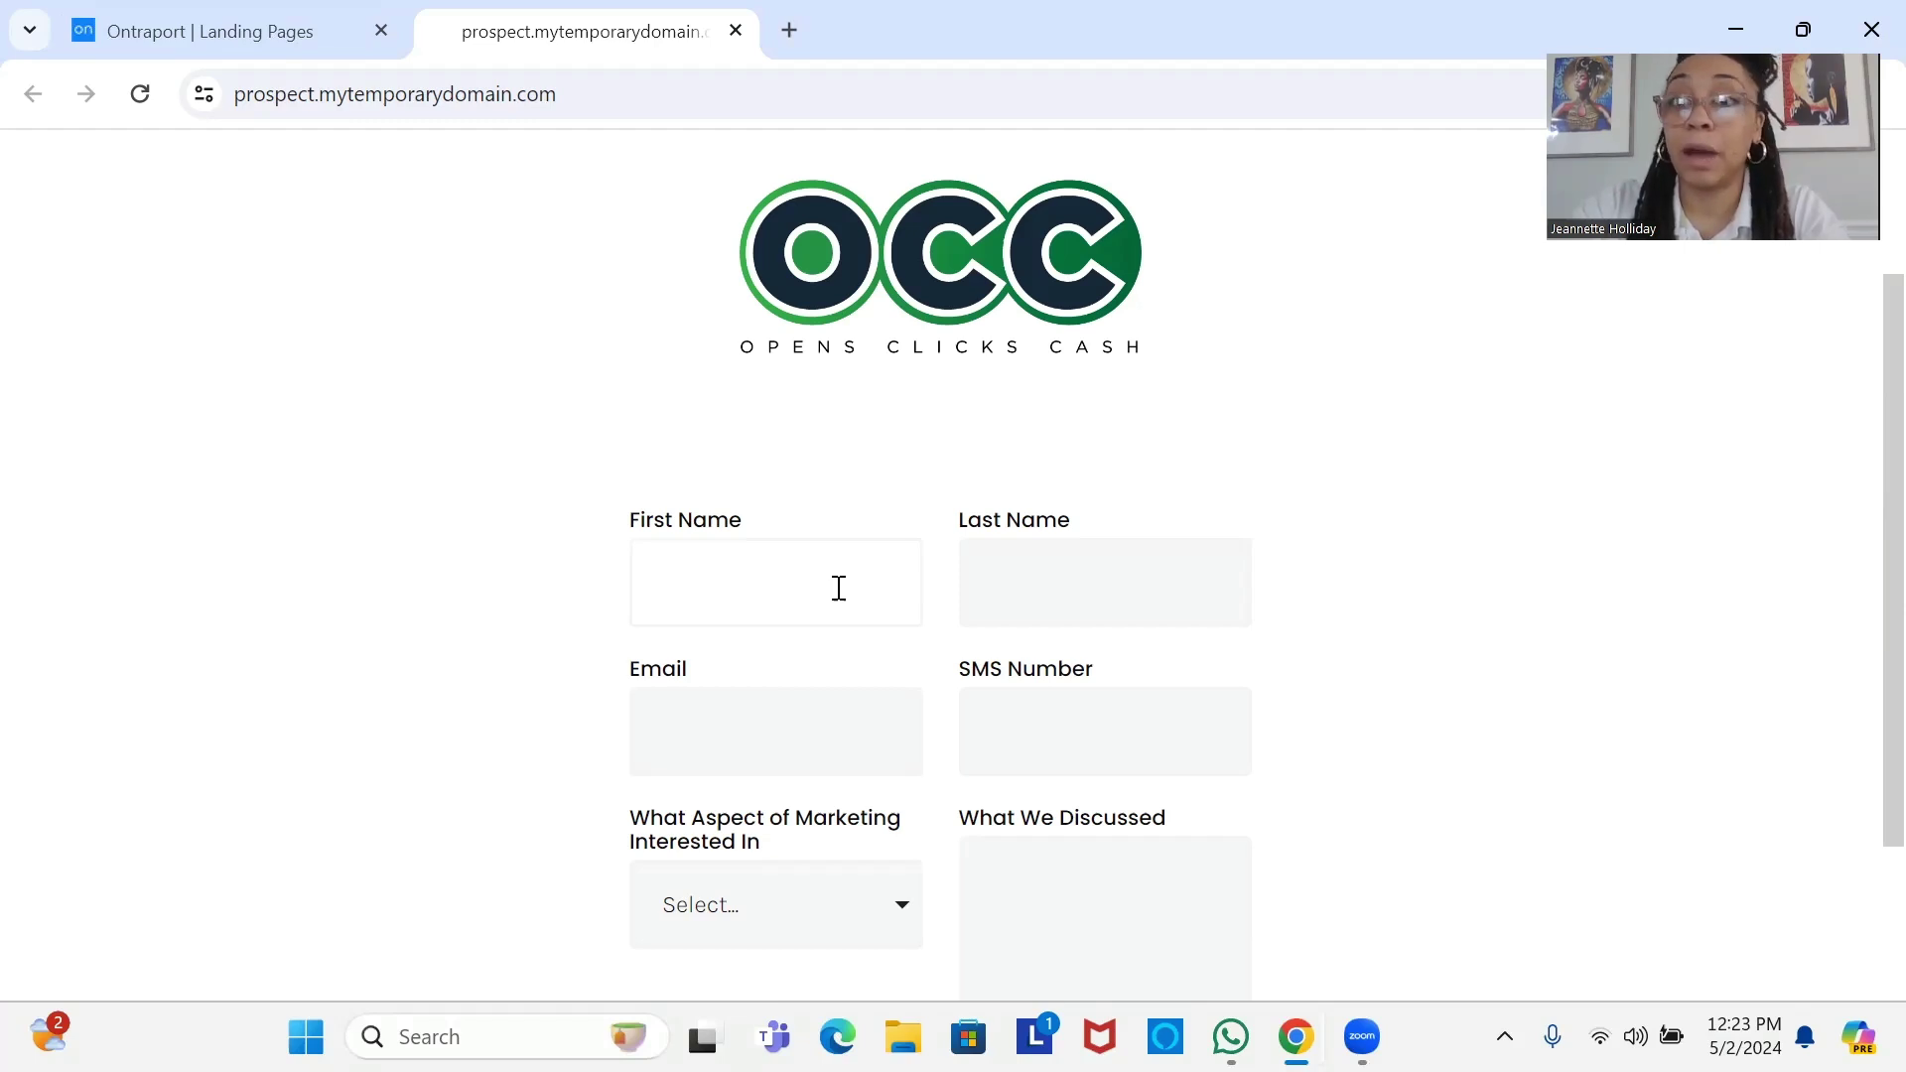
left_click(1122, 595)
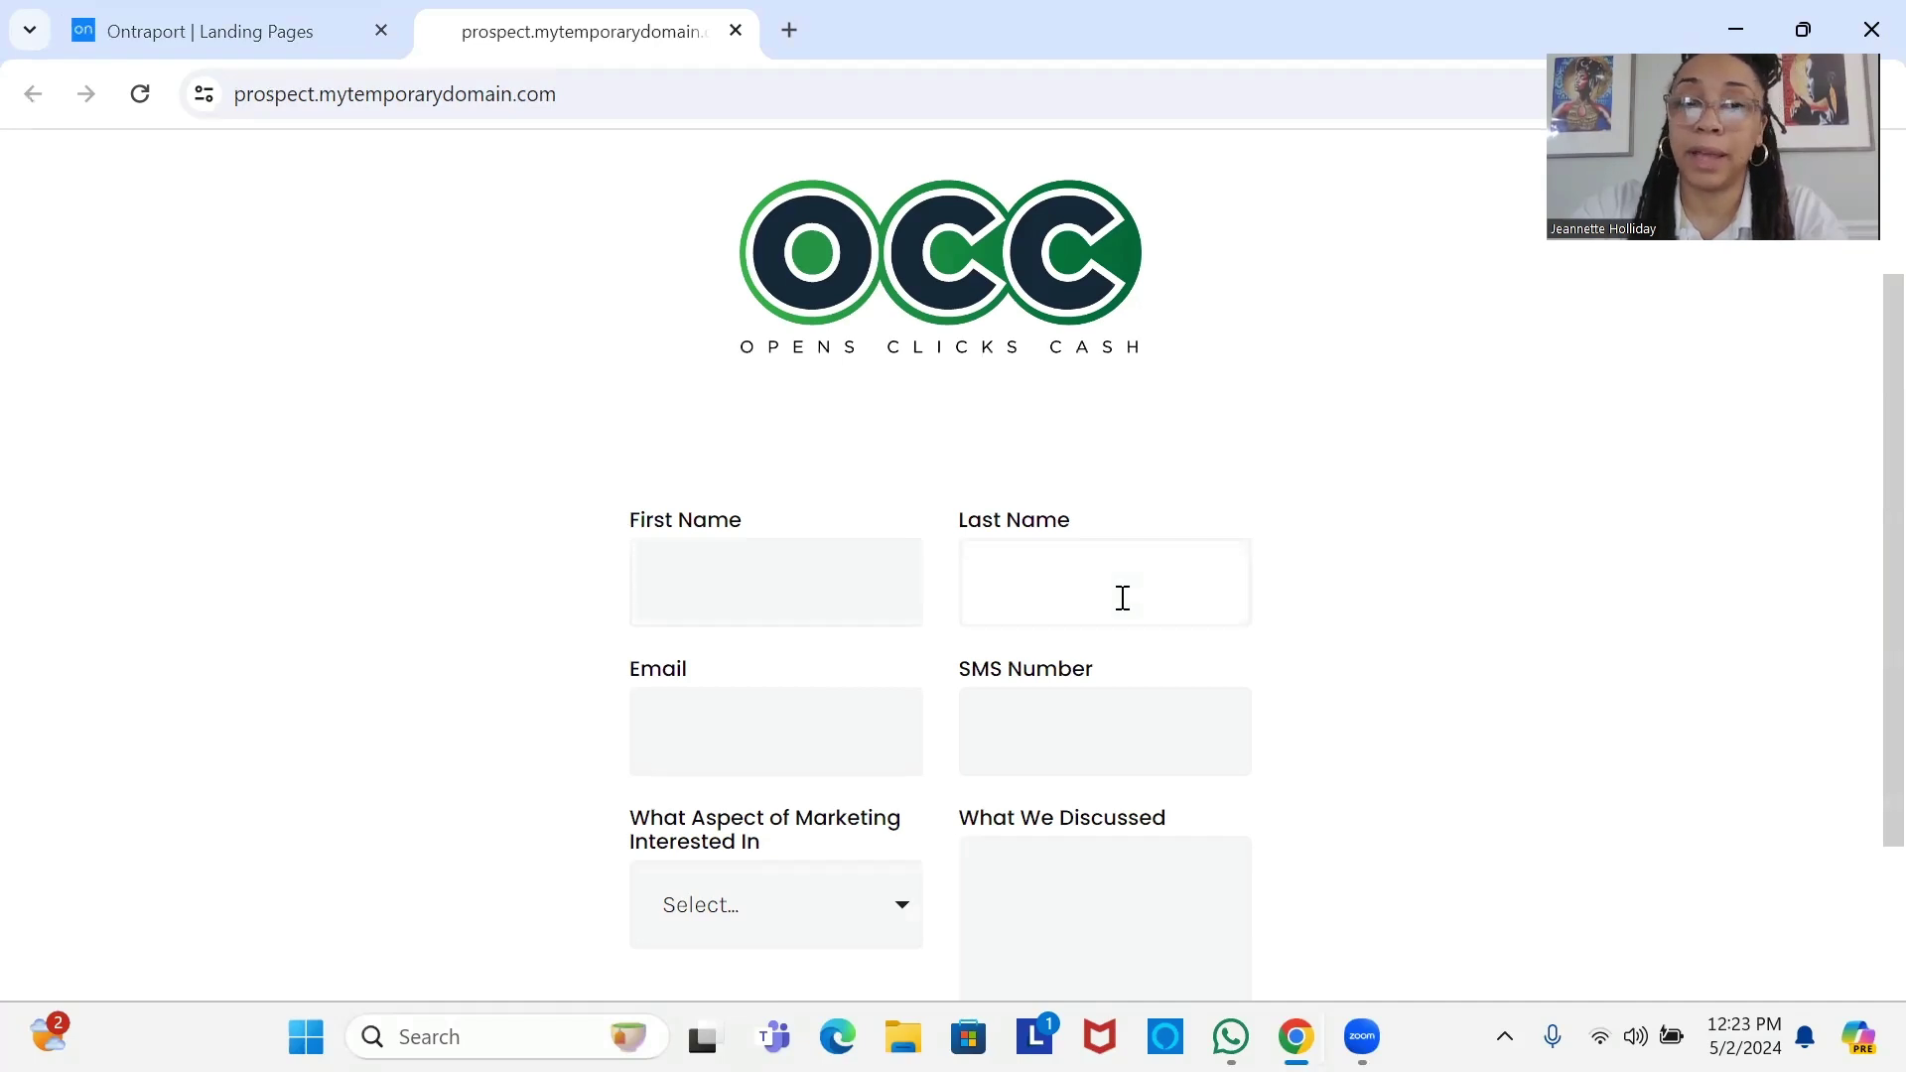
left_click(727, 769)
left_click(1082, 710)
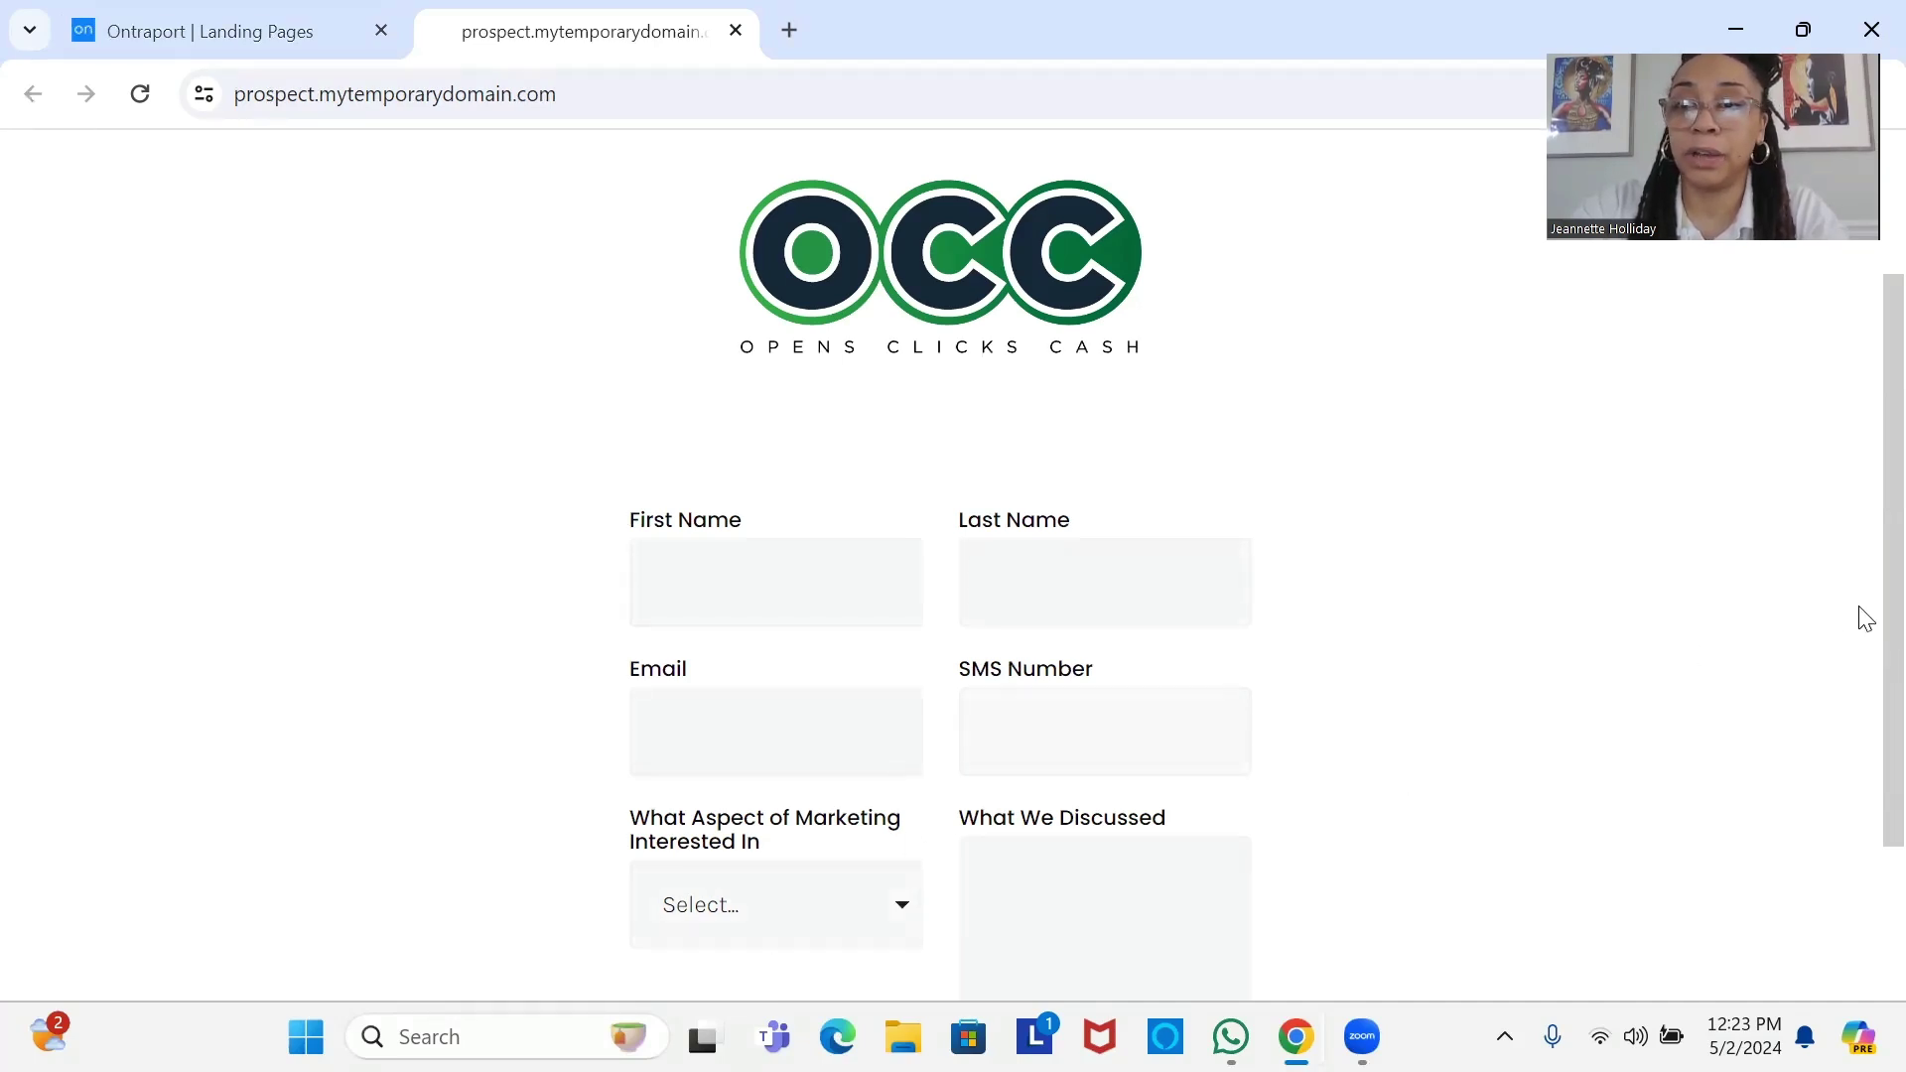
Try the What We Discussed box and marketing interest dropdown, then return to Landing Pages.
right_click(1860, 774)
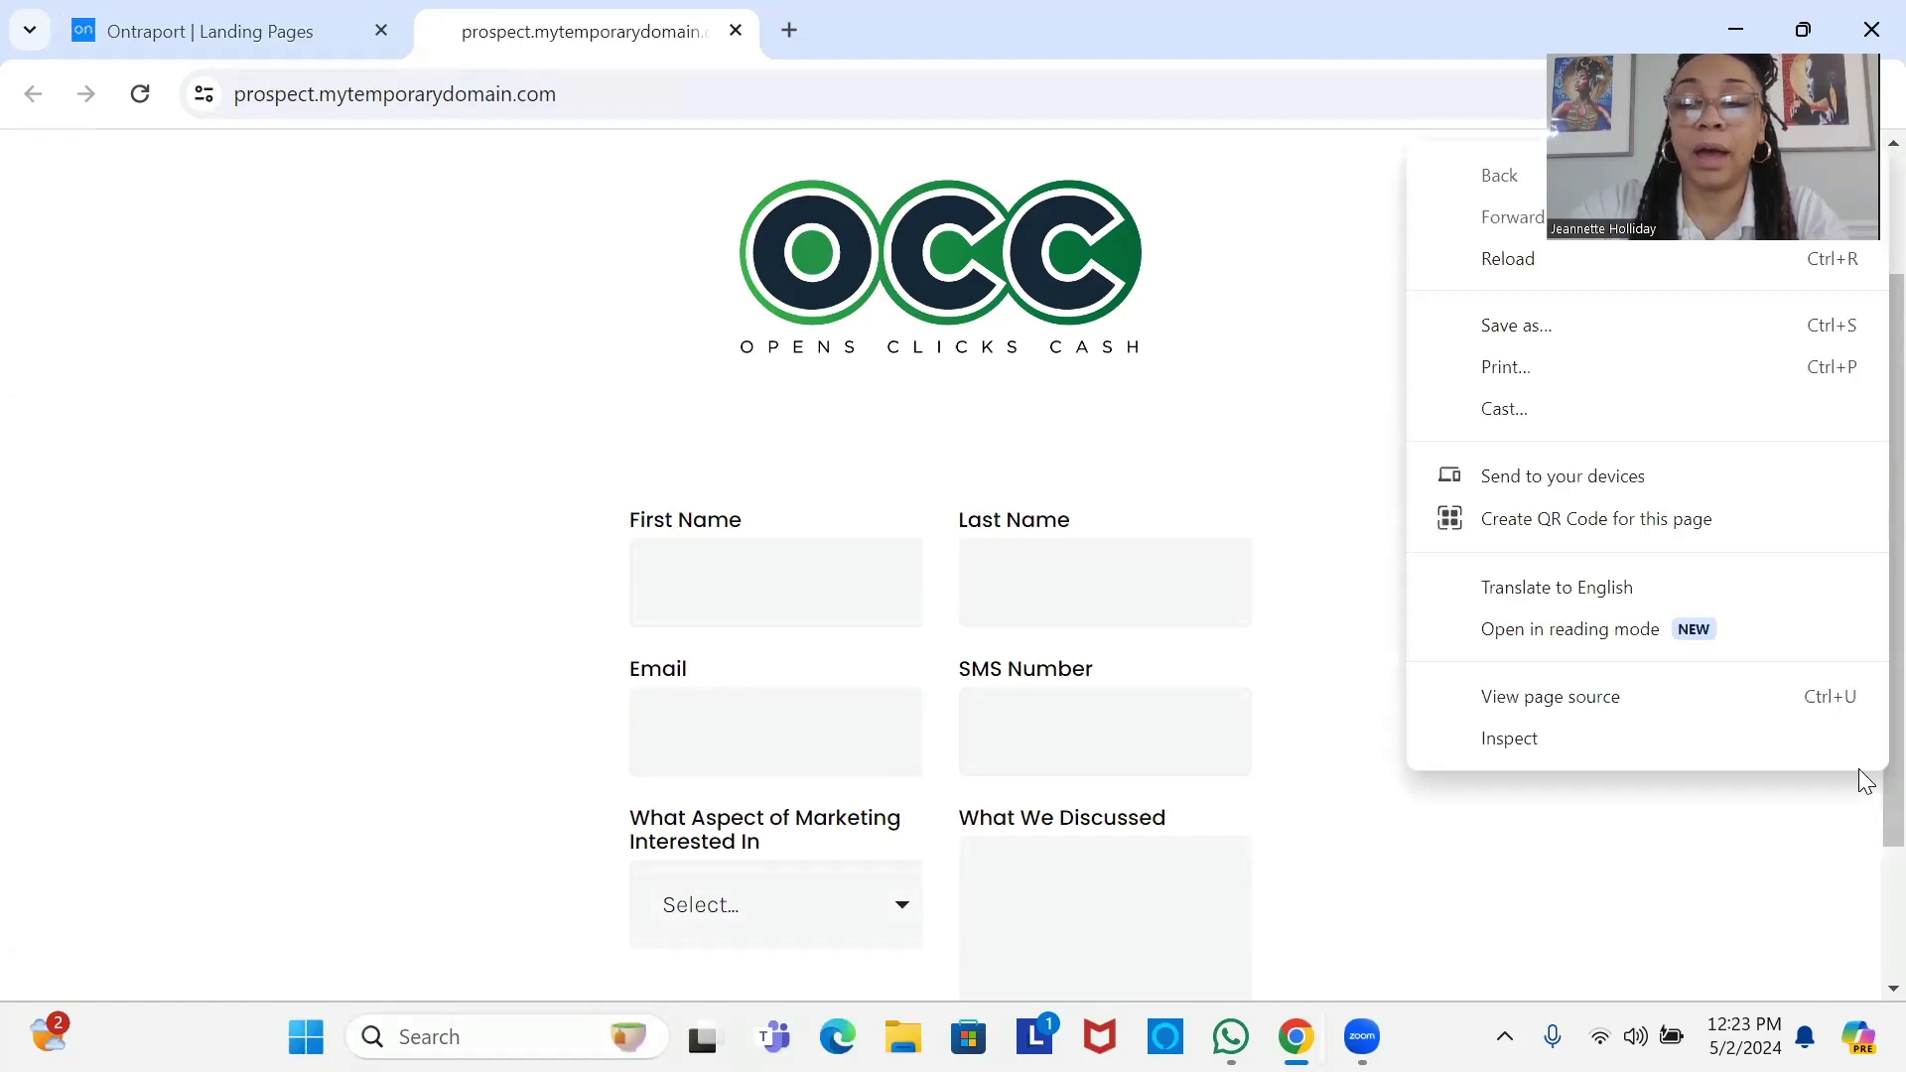
scroll(1859, 853, "down", 2)
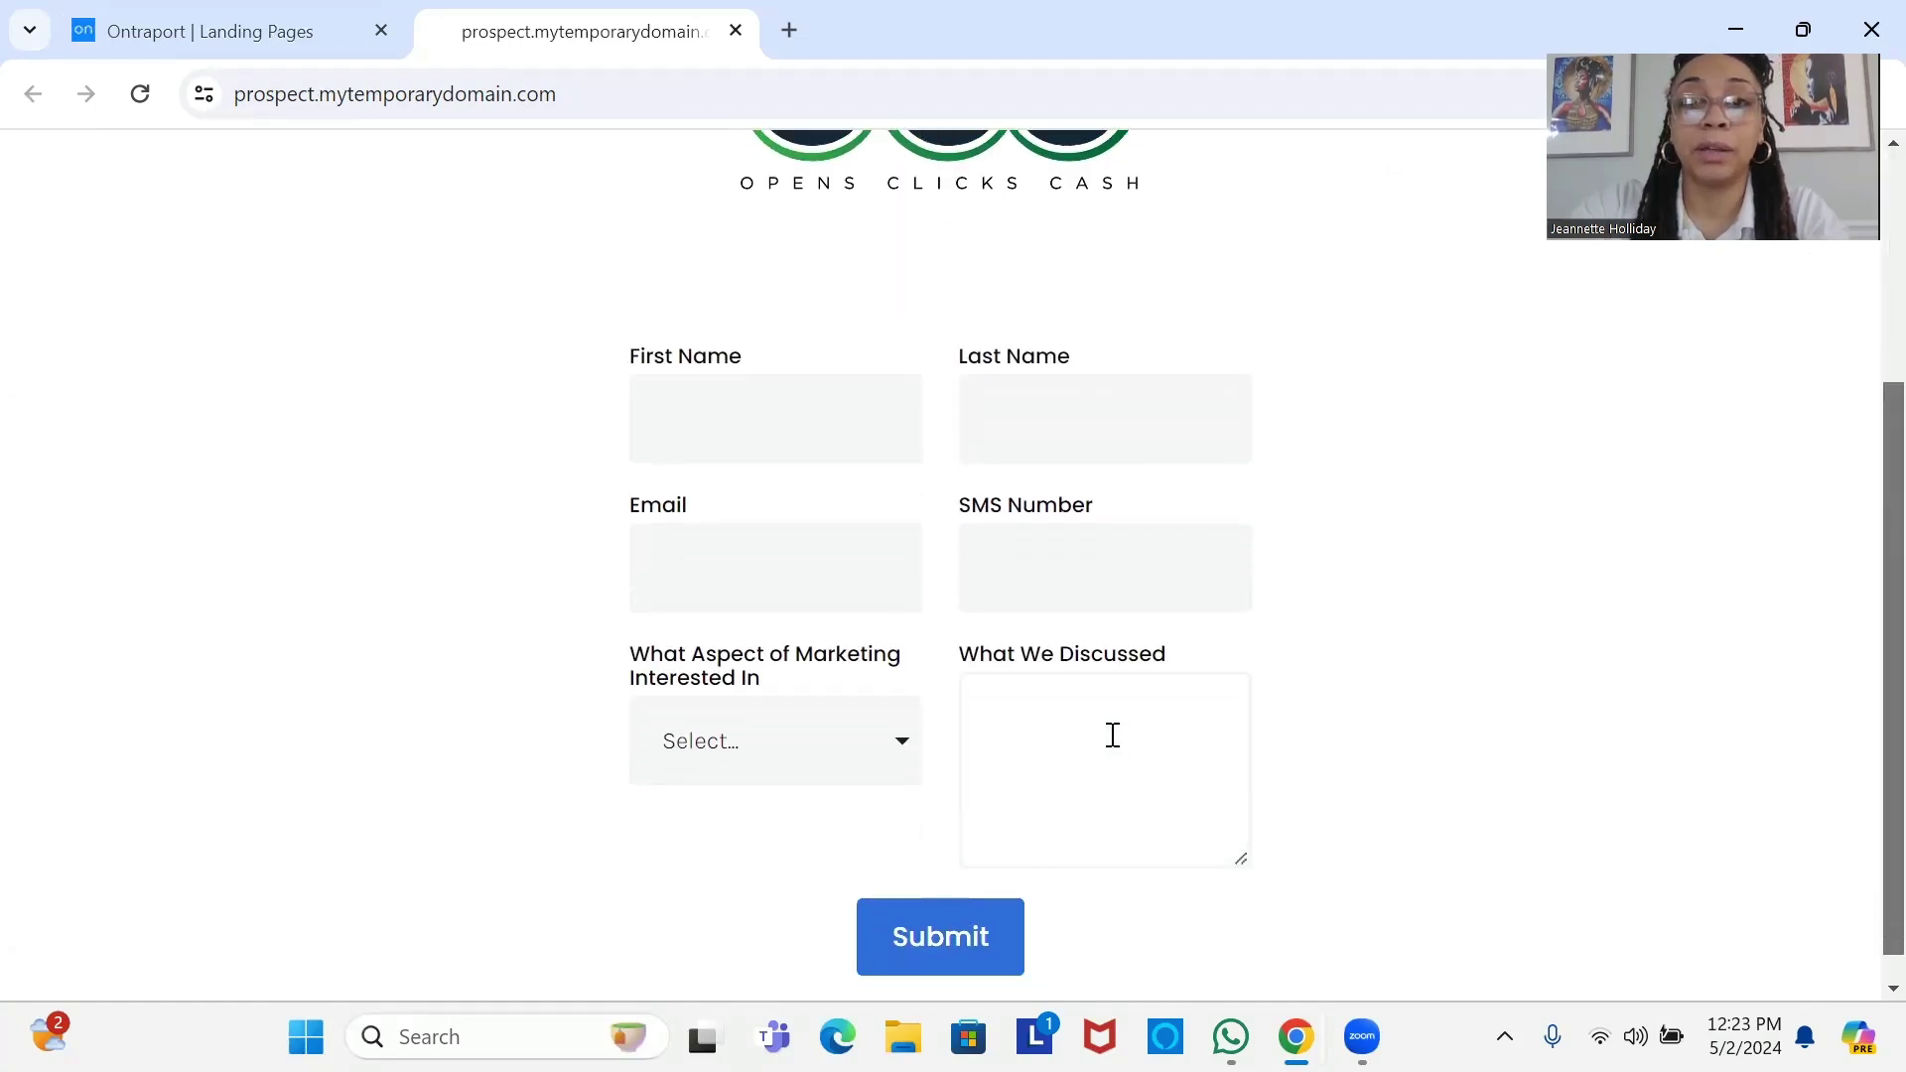
left_click(1110, 735)
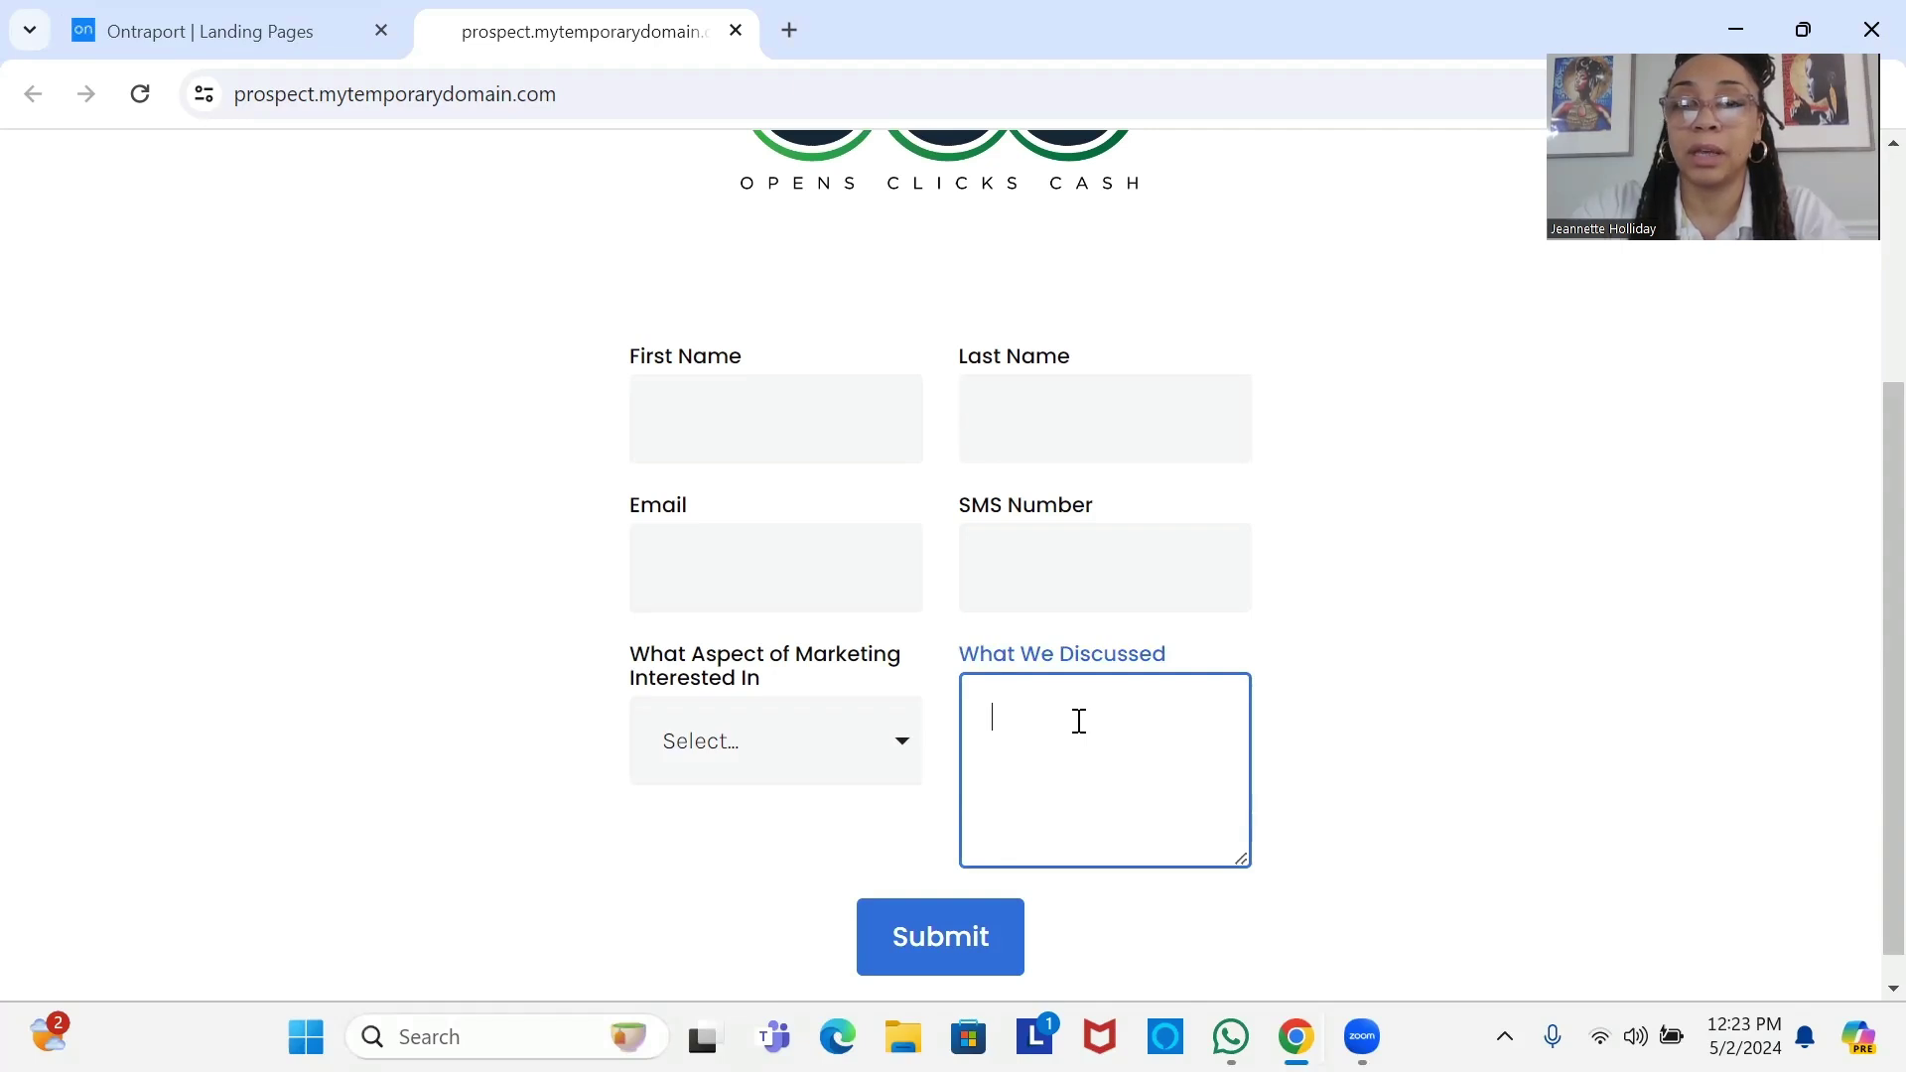
left_click(896, 769)
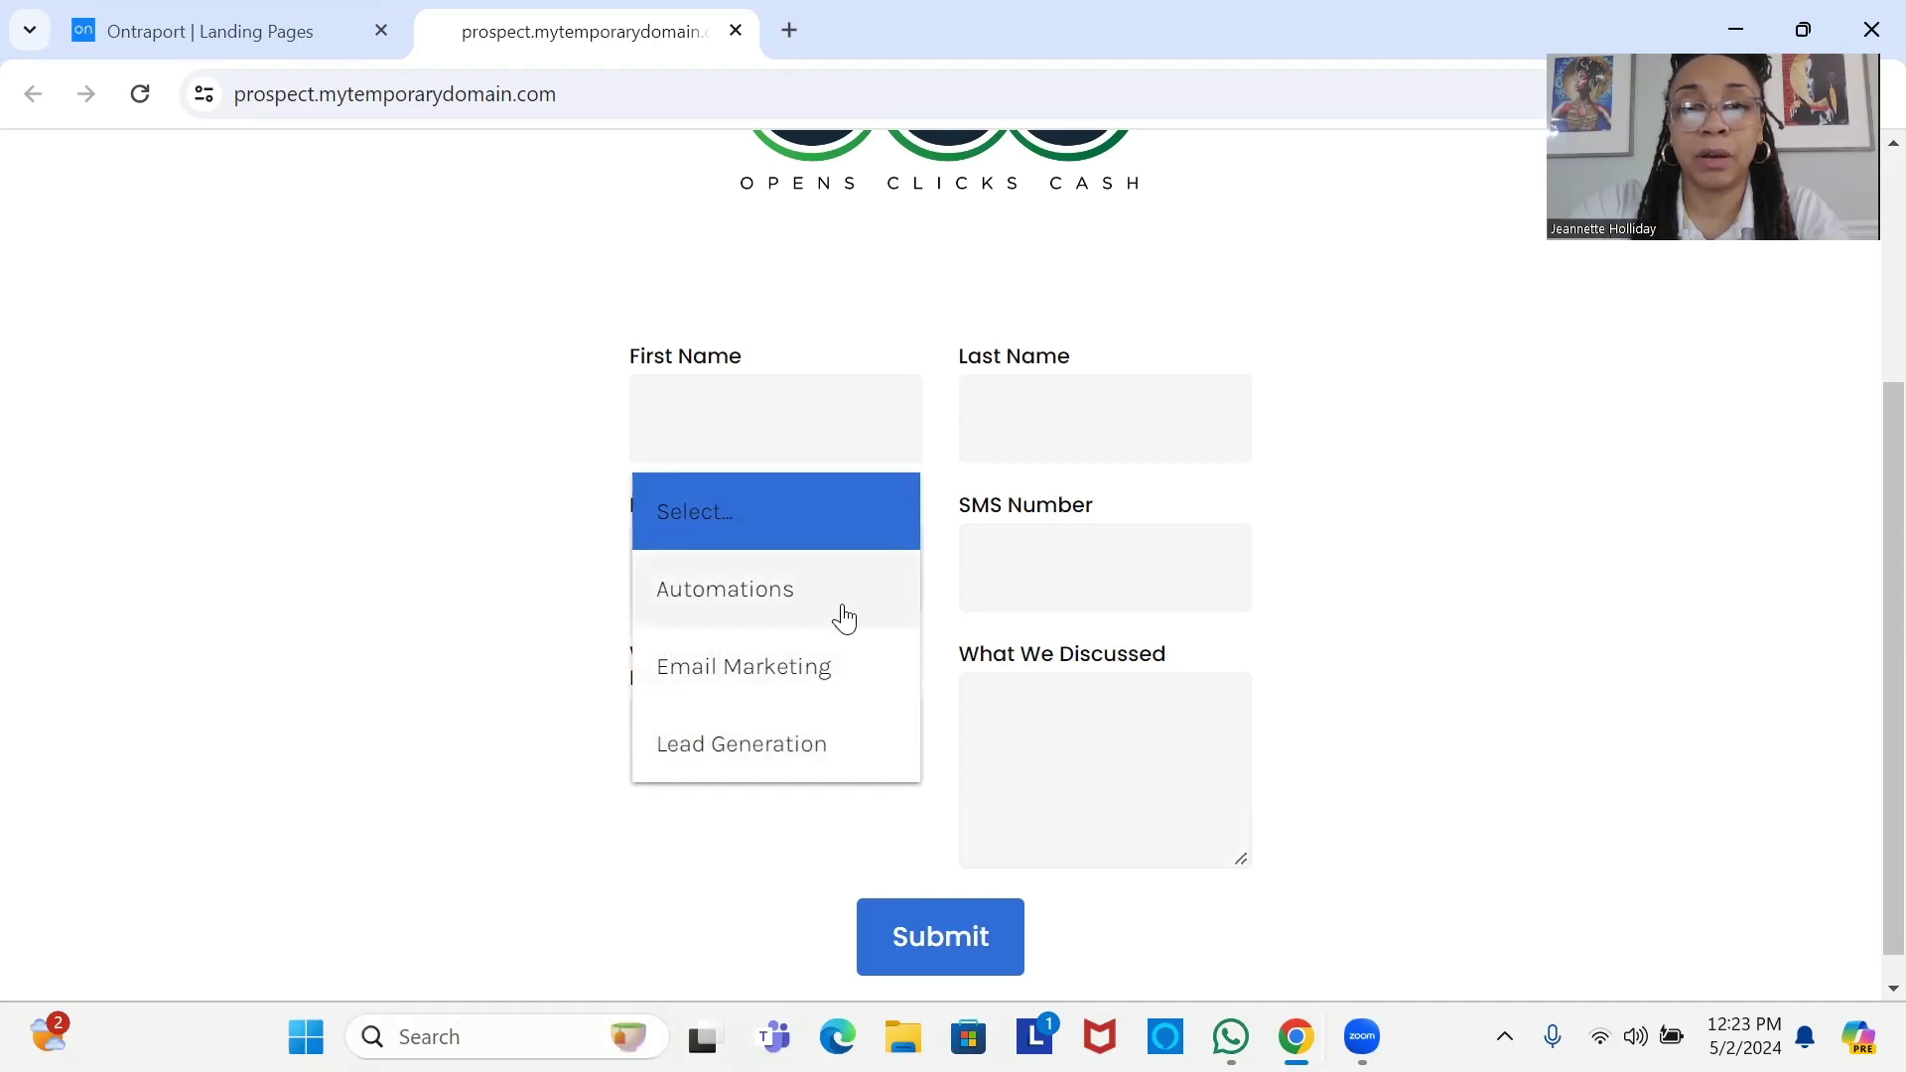
left_click(1117, 756)
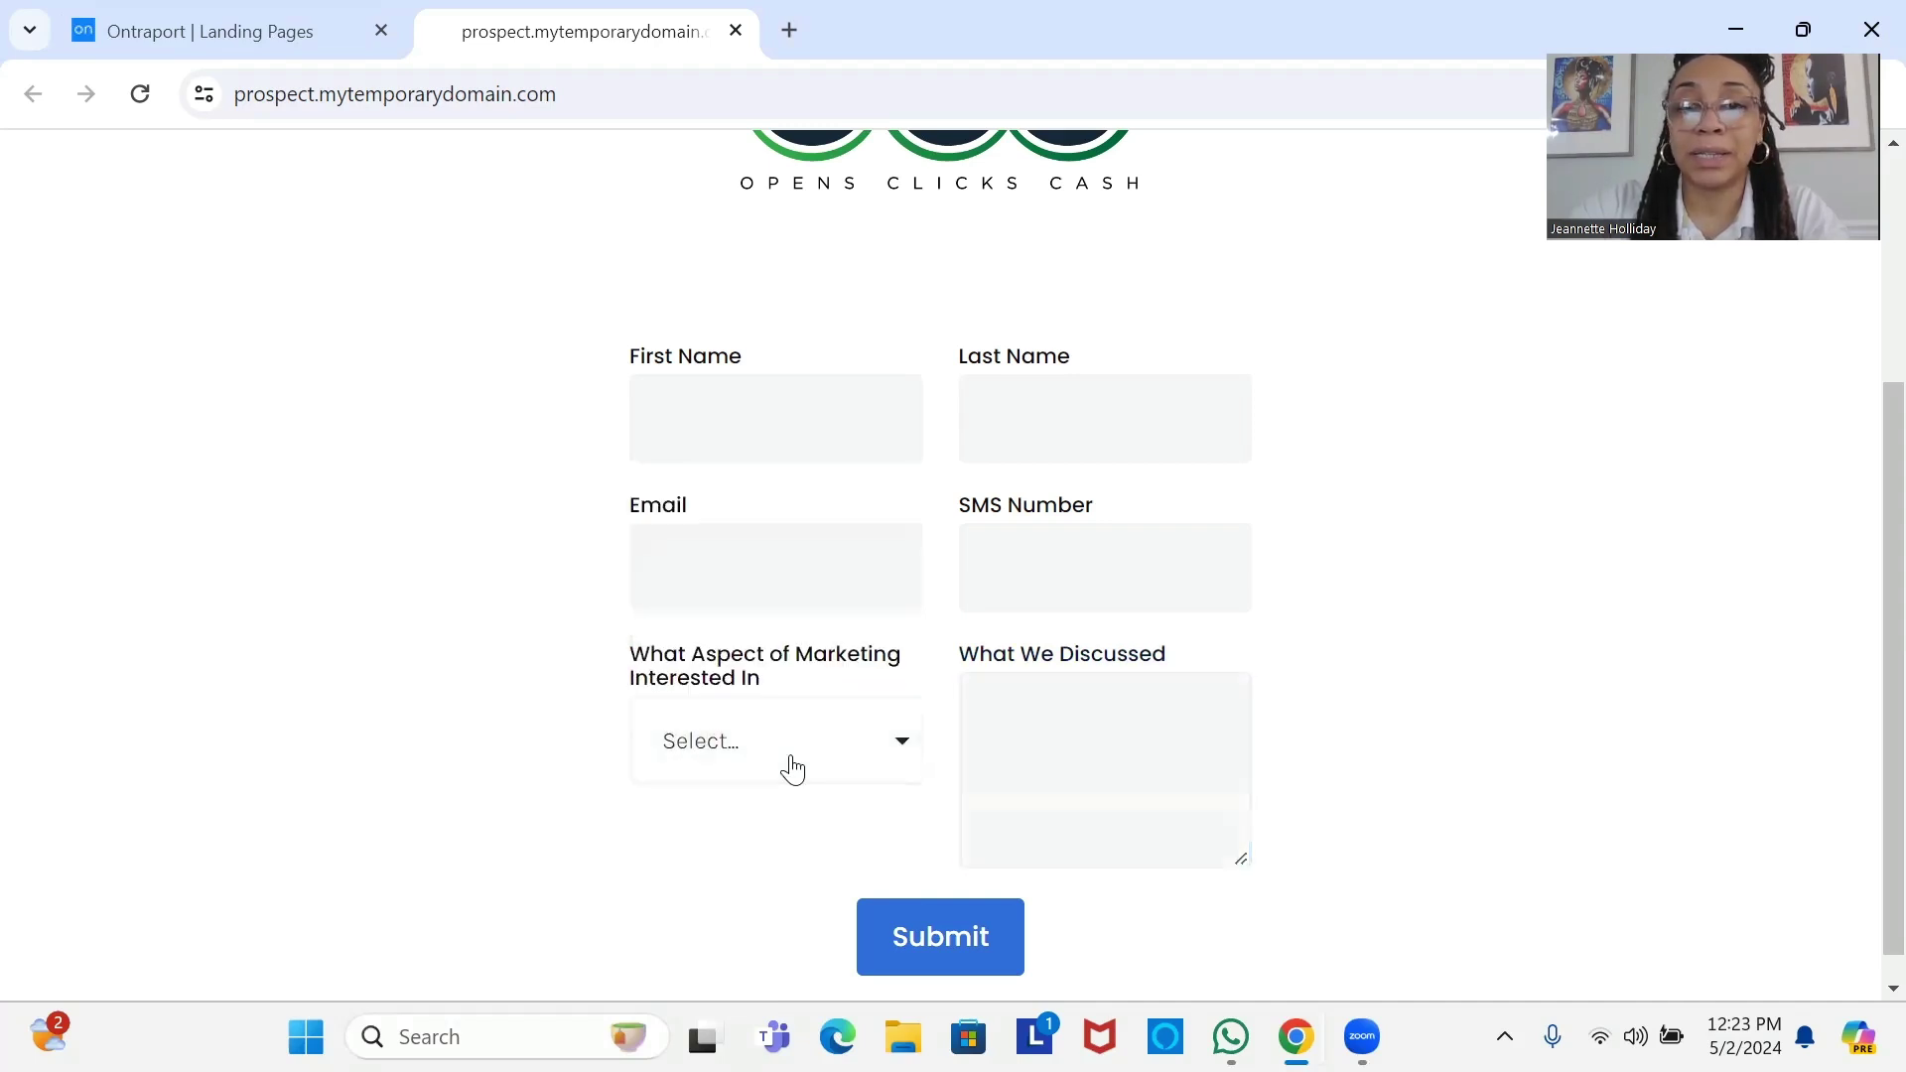
left_click(1082, 734)
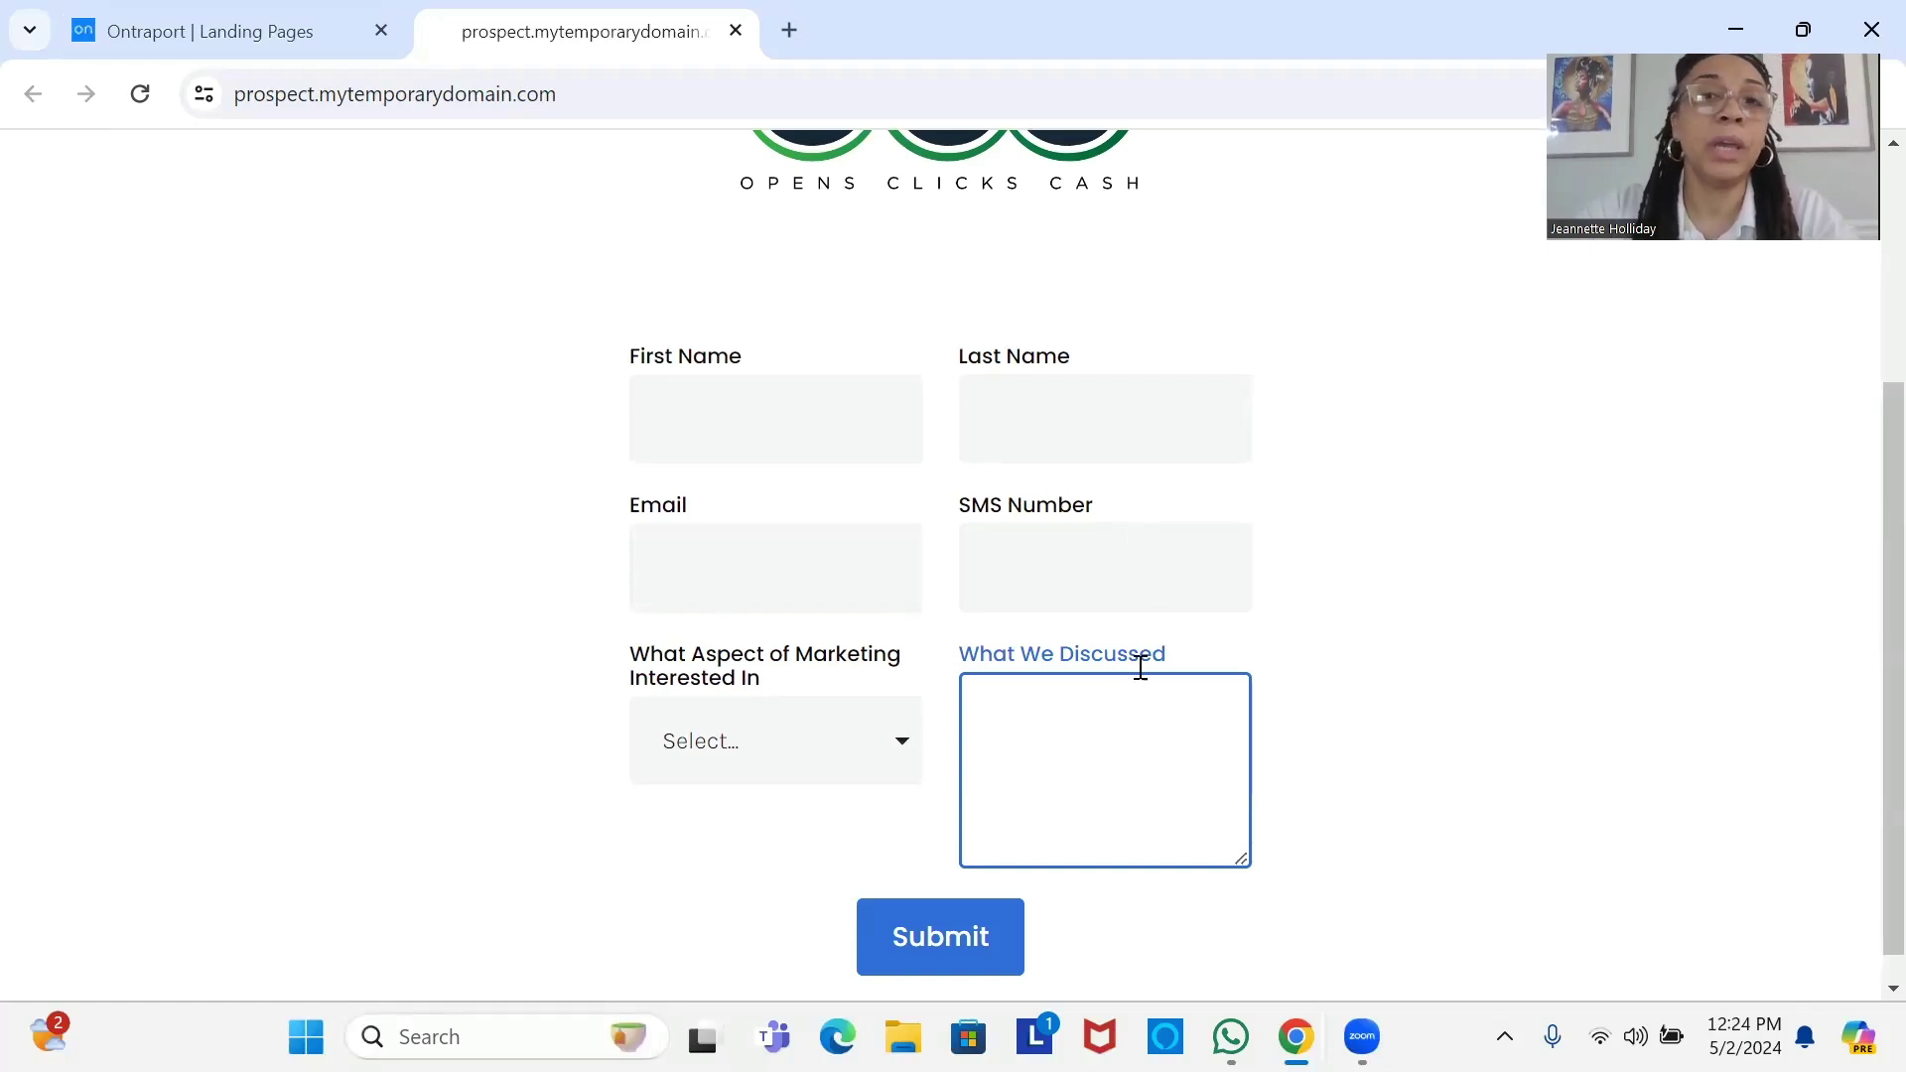
left_click(246, 40)
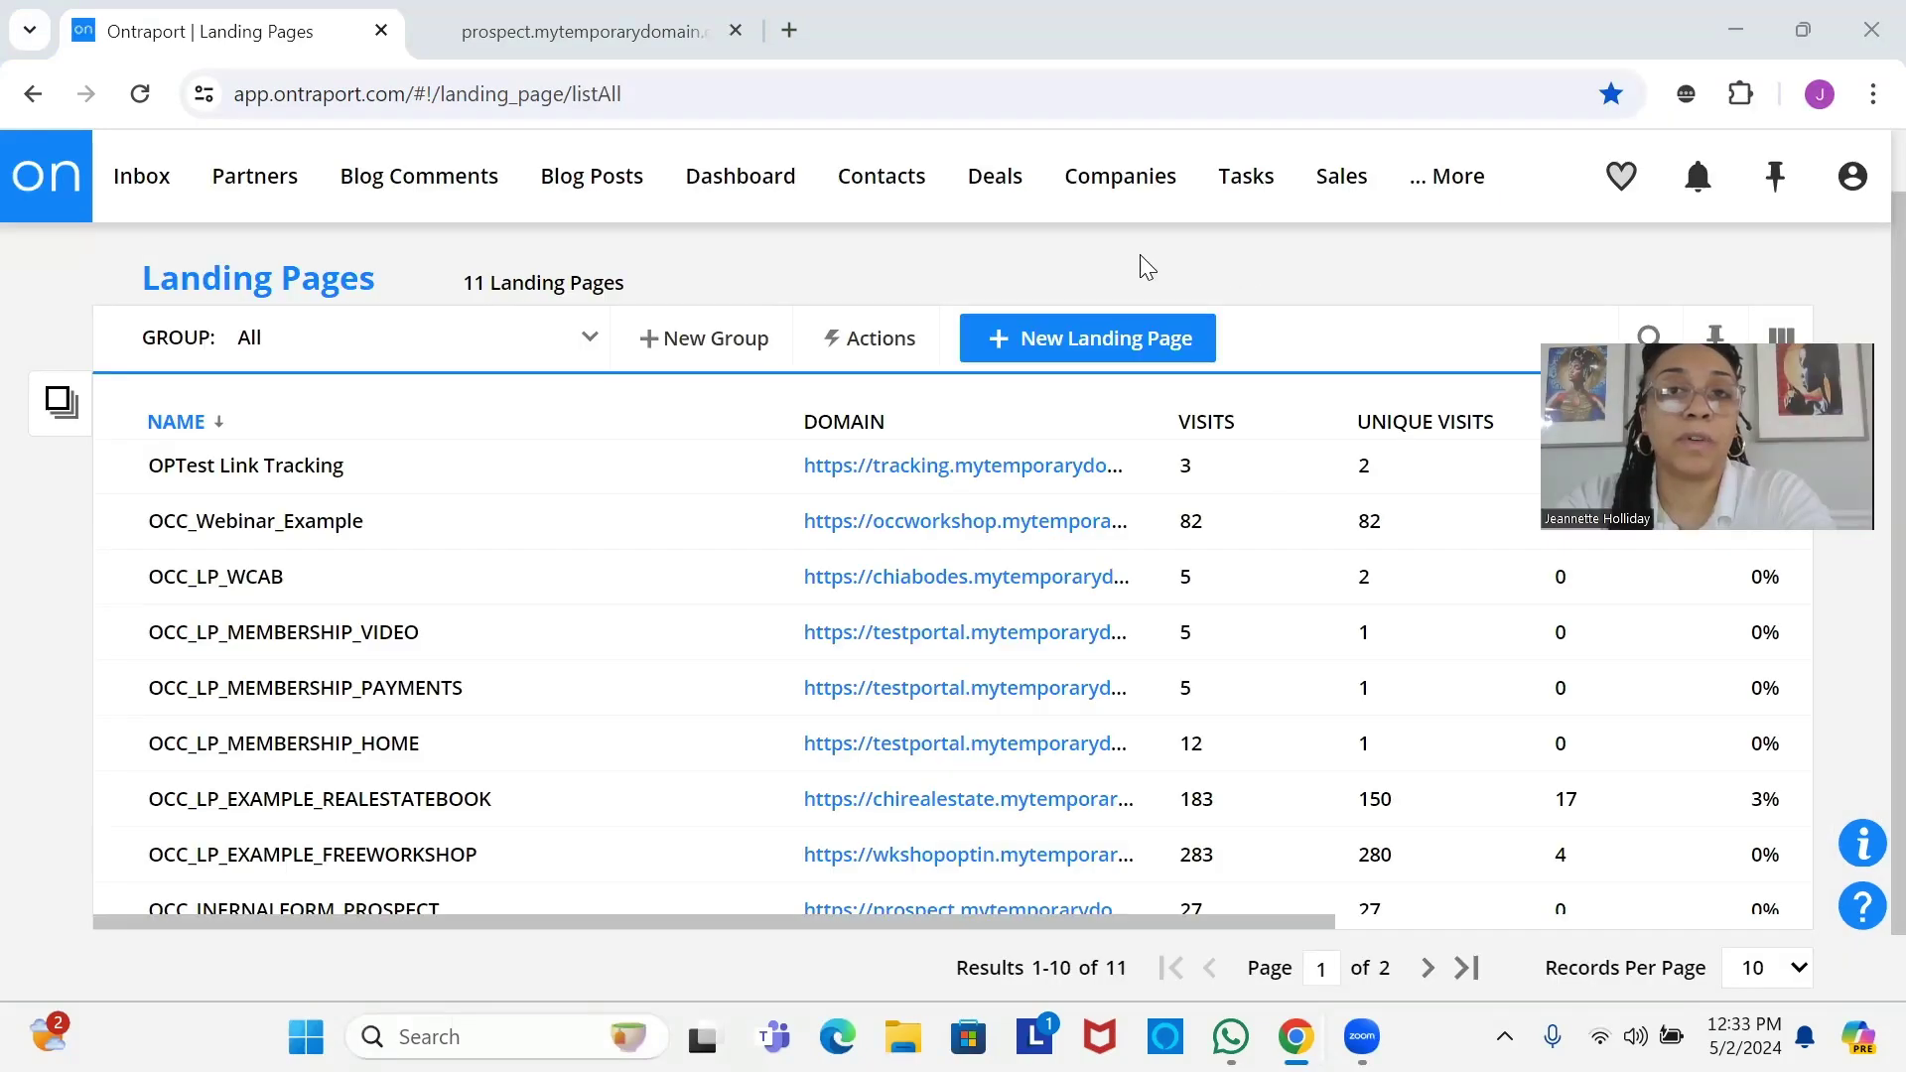
Start a new from-scratch automation under Automations, naming it OCC_INTERNALFORM_PROSPECT.
mouse_move(881, 184)
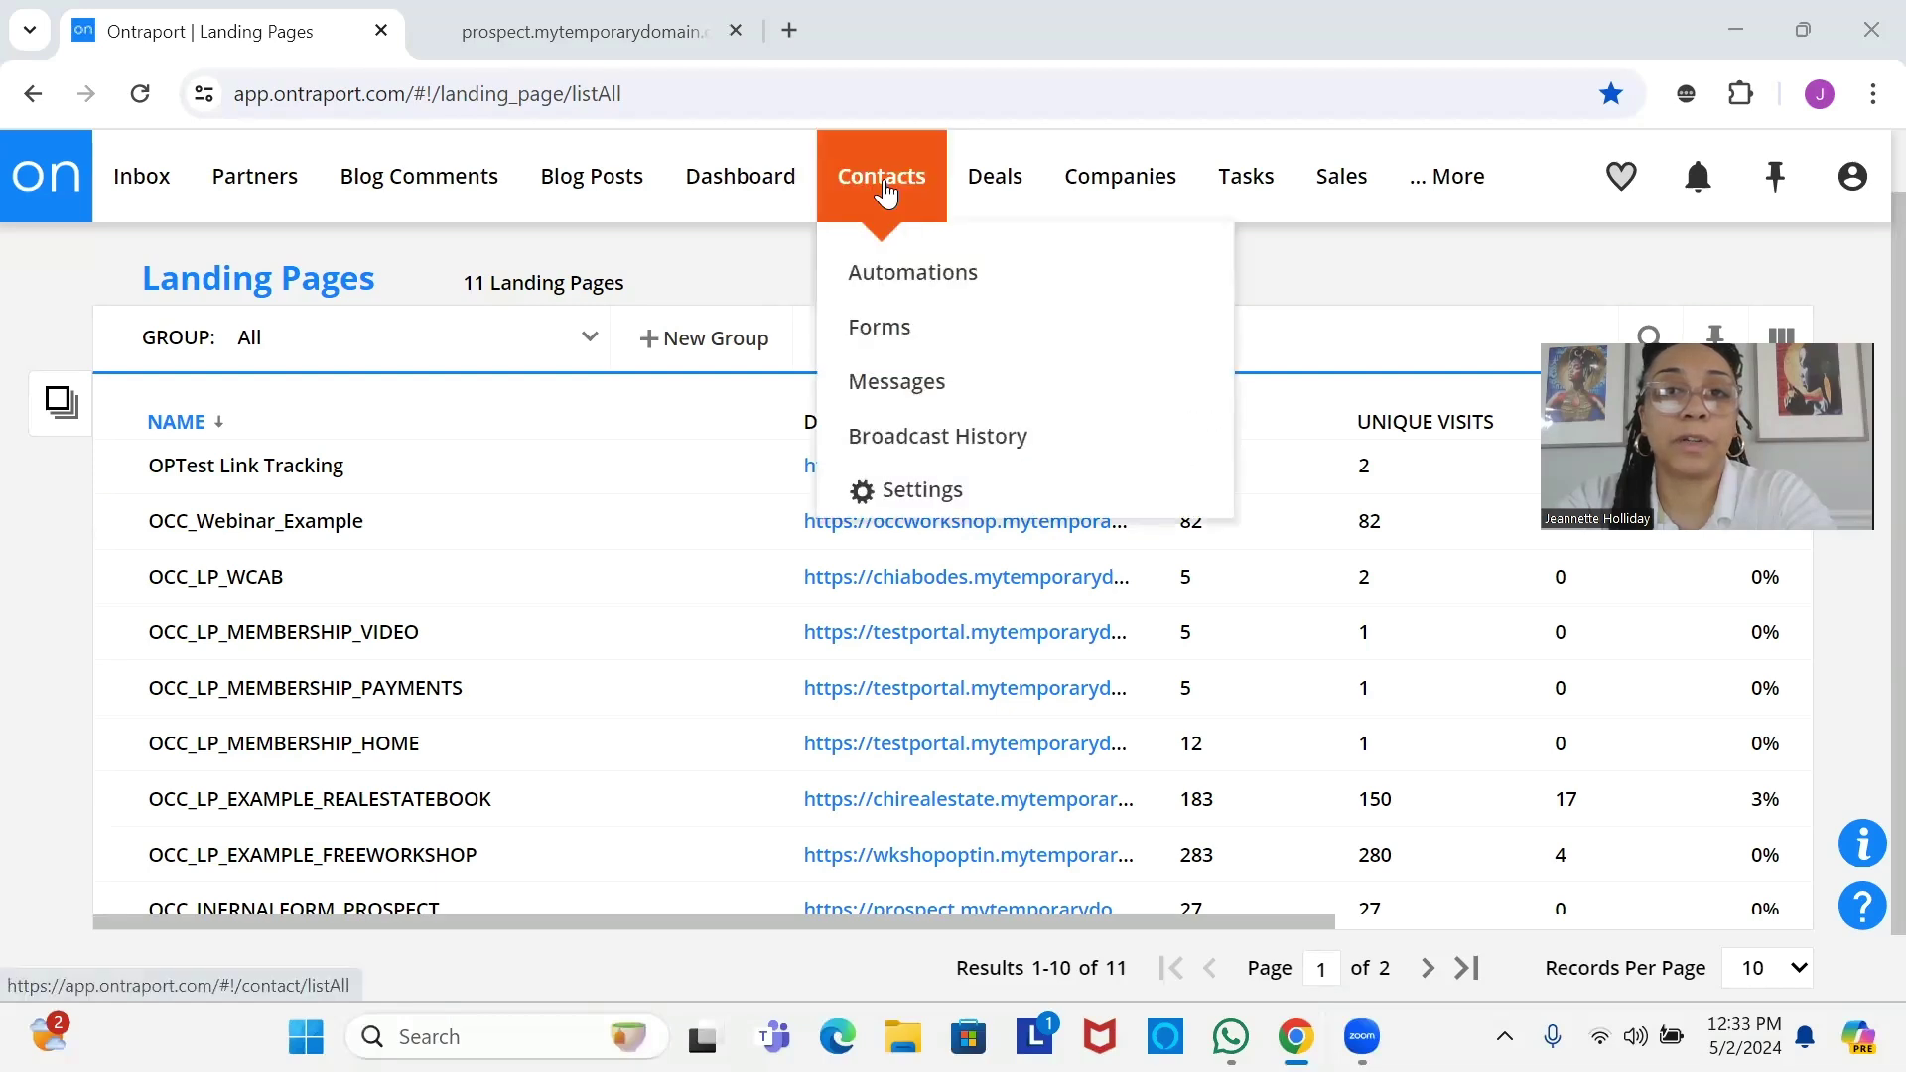
left_click(901, 287)
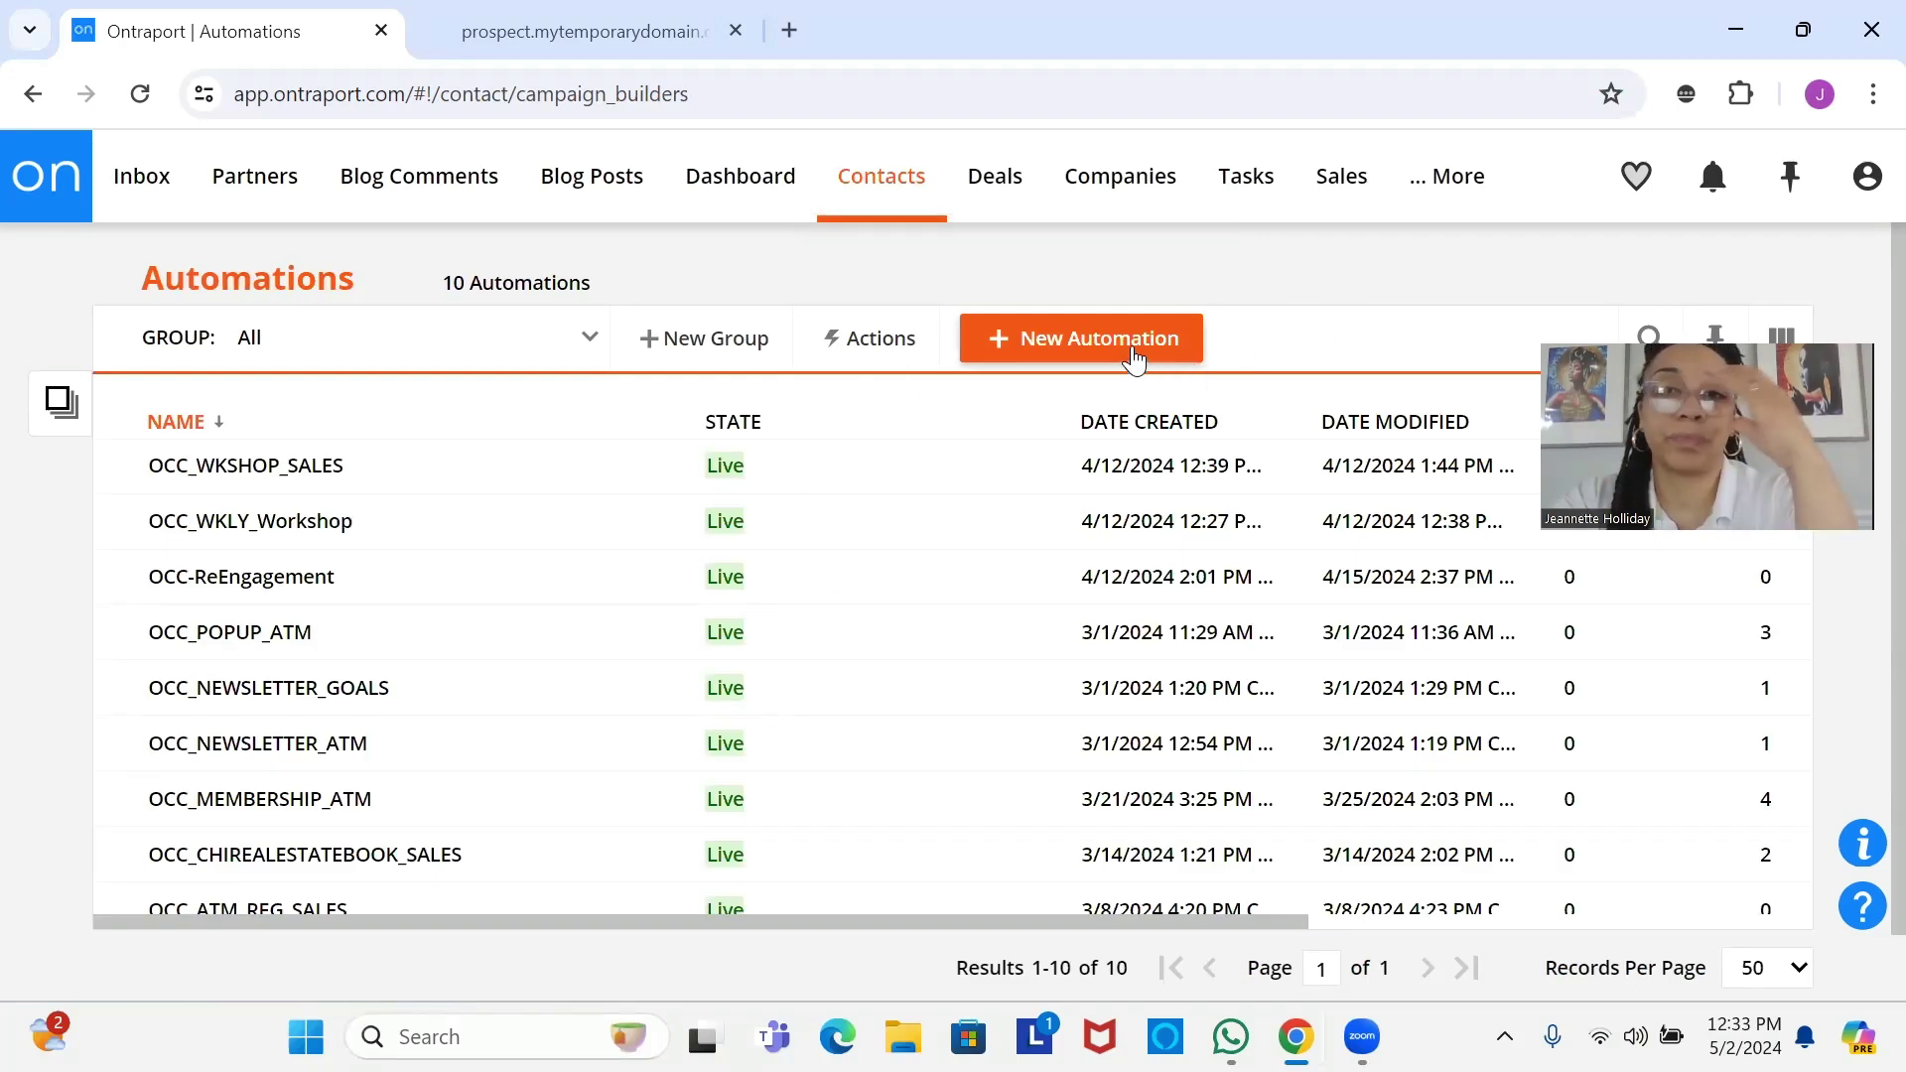
left_click(1133, 348)
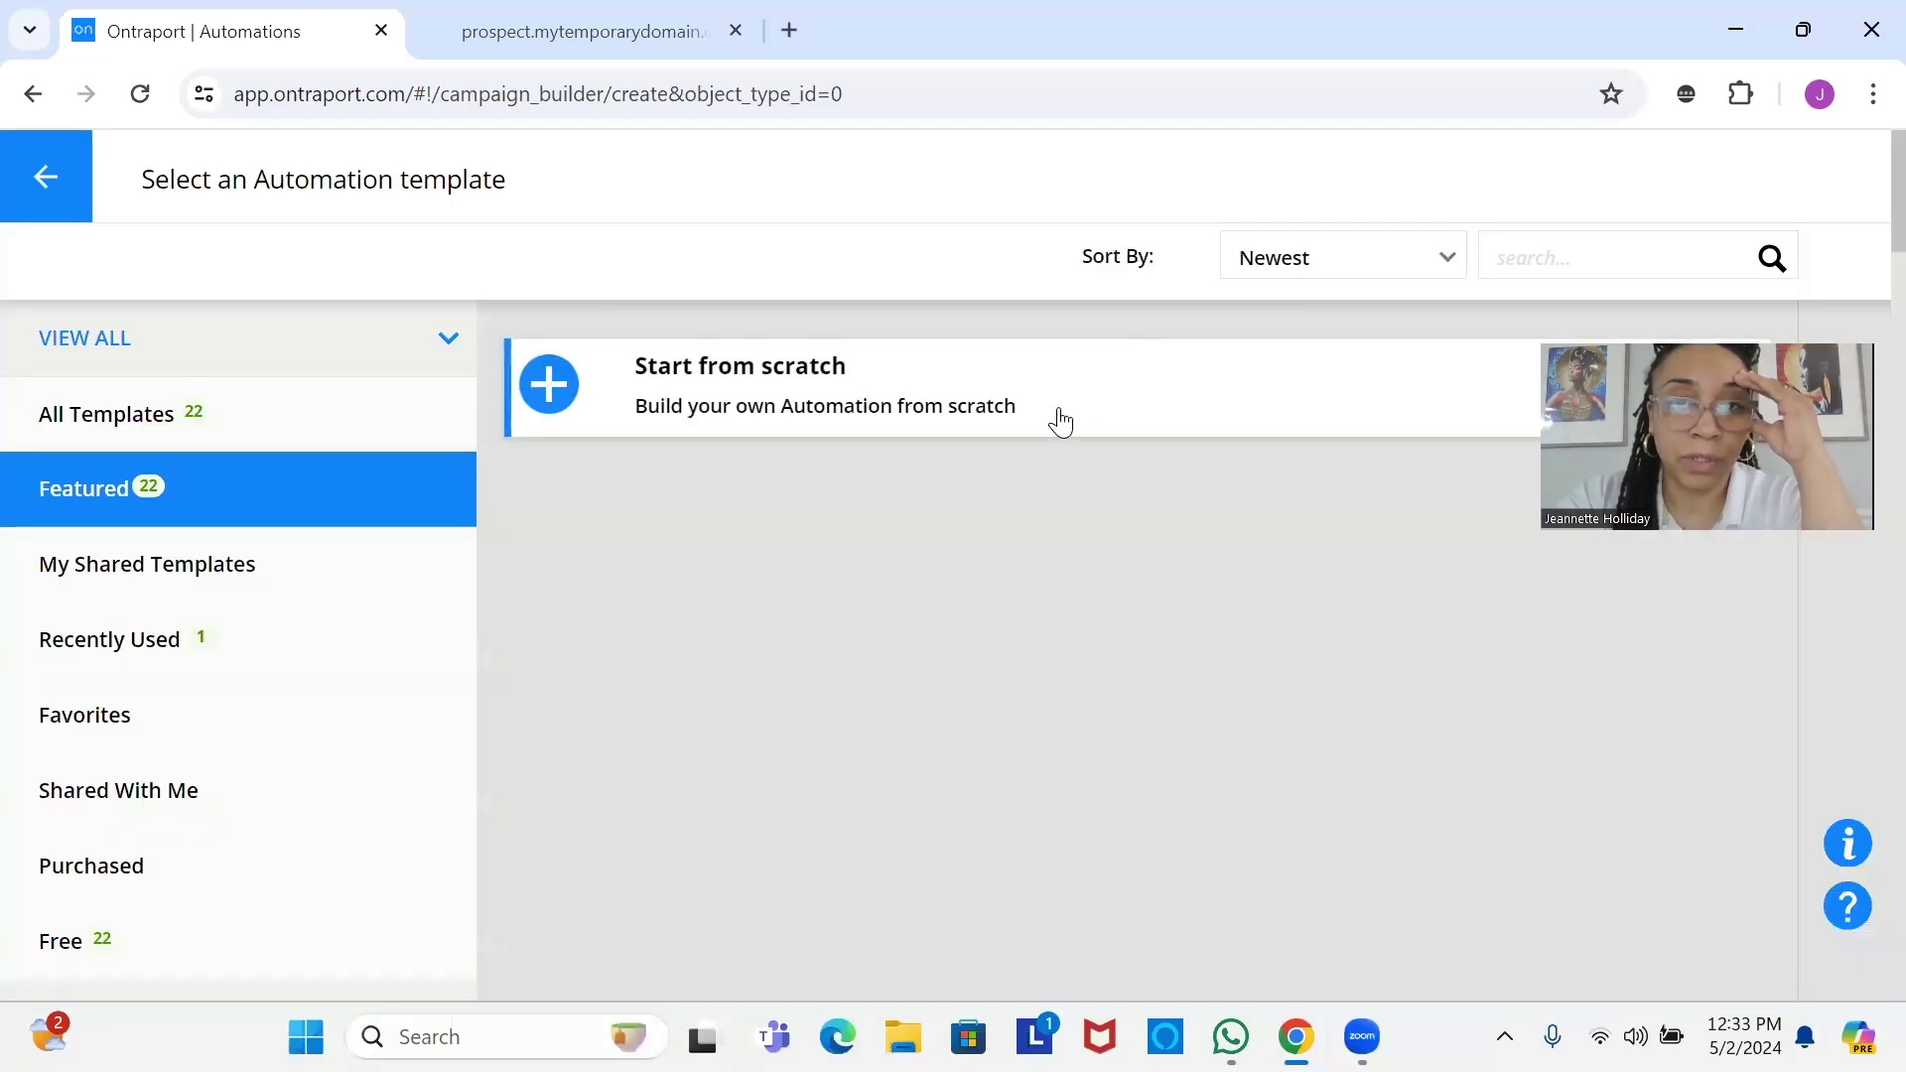
left_click(1052, 404)
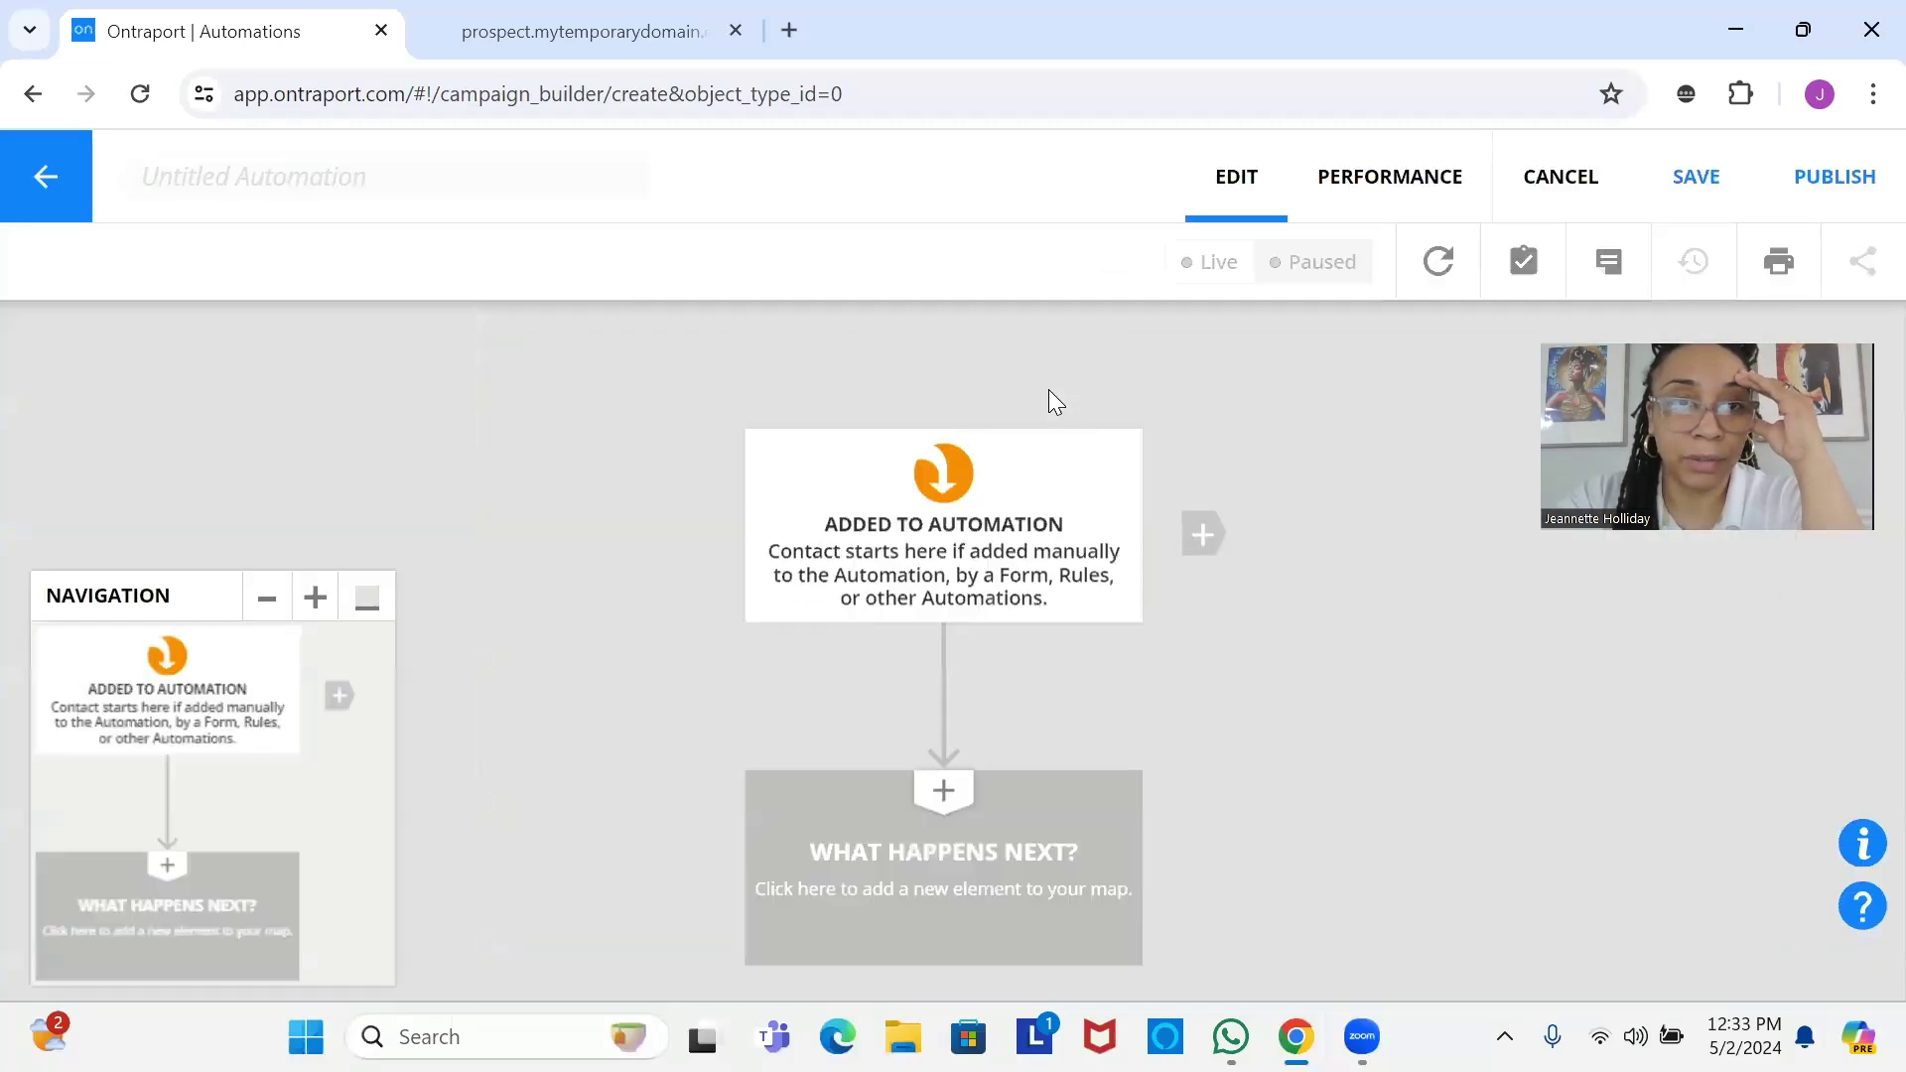
left_click(427, 191)
type("ocC_")
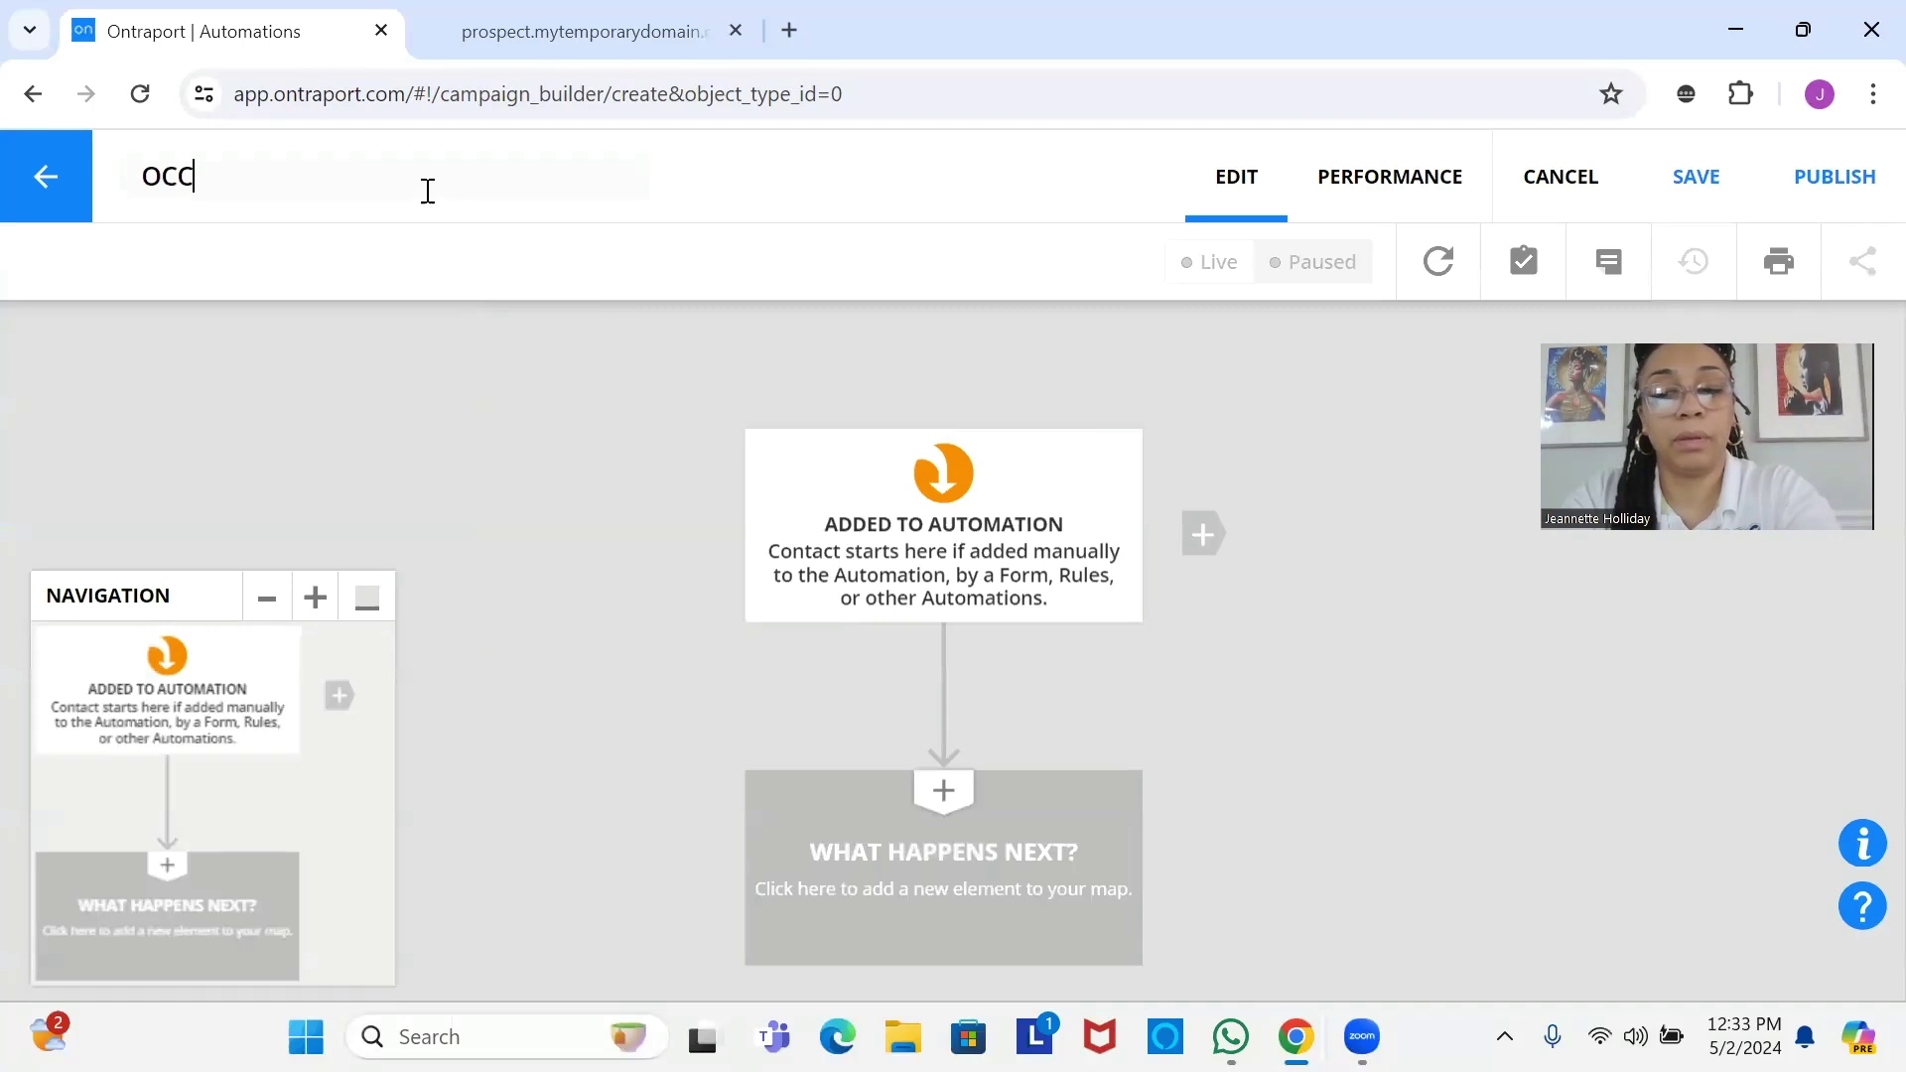
type("INTERNAL")
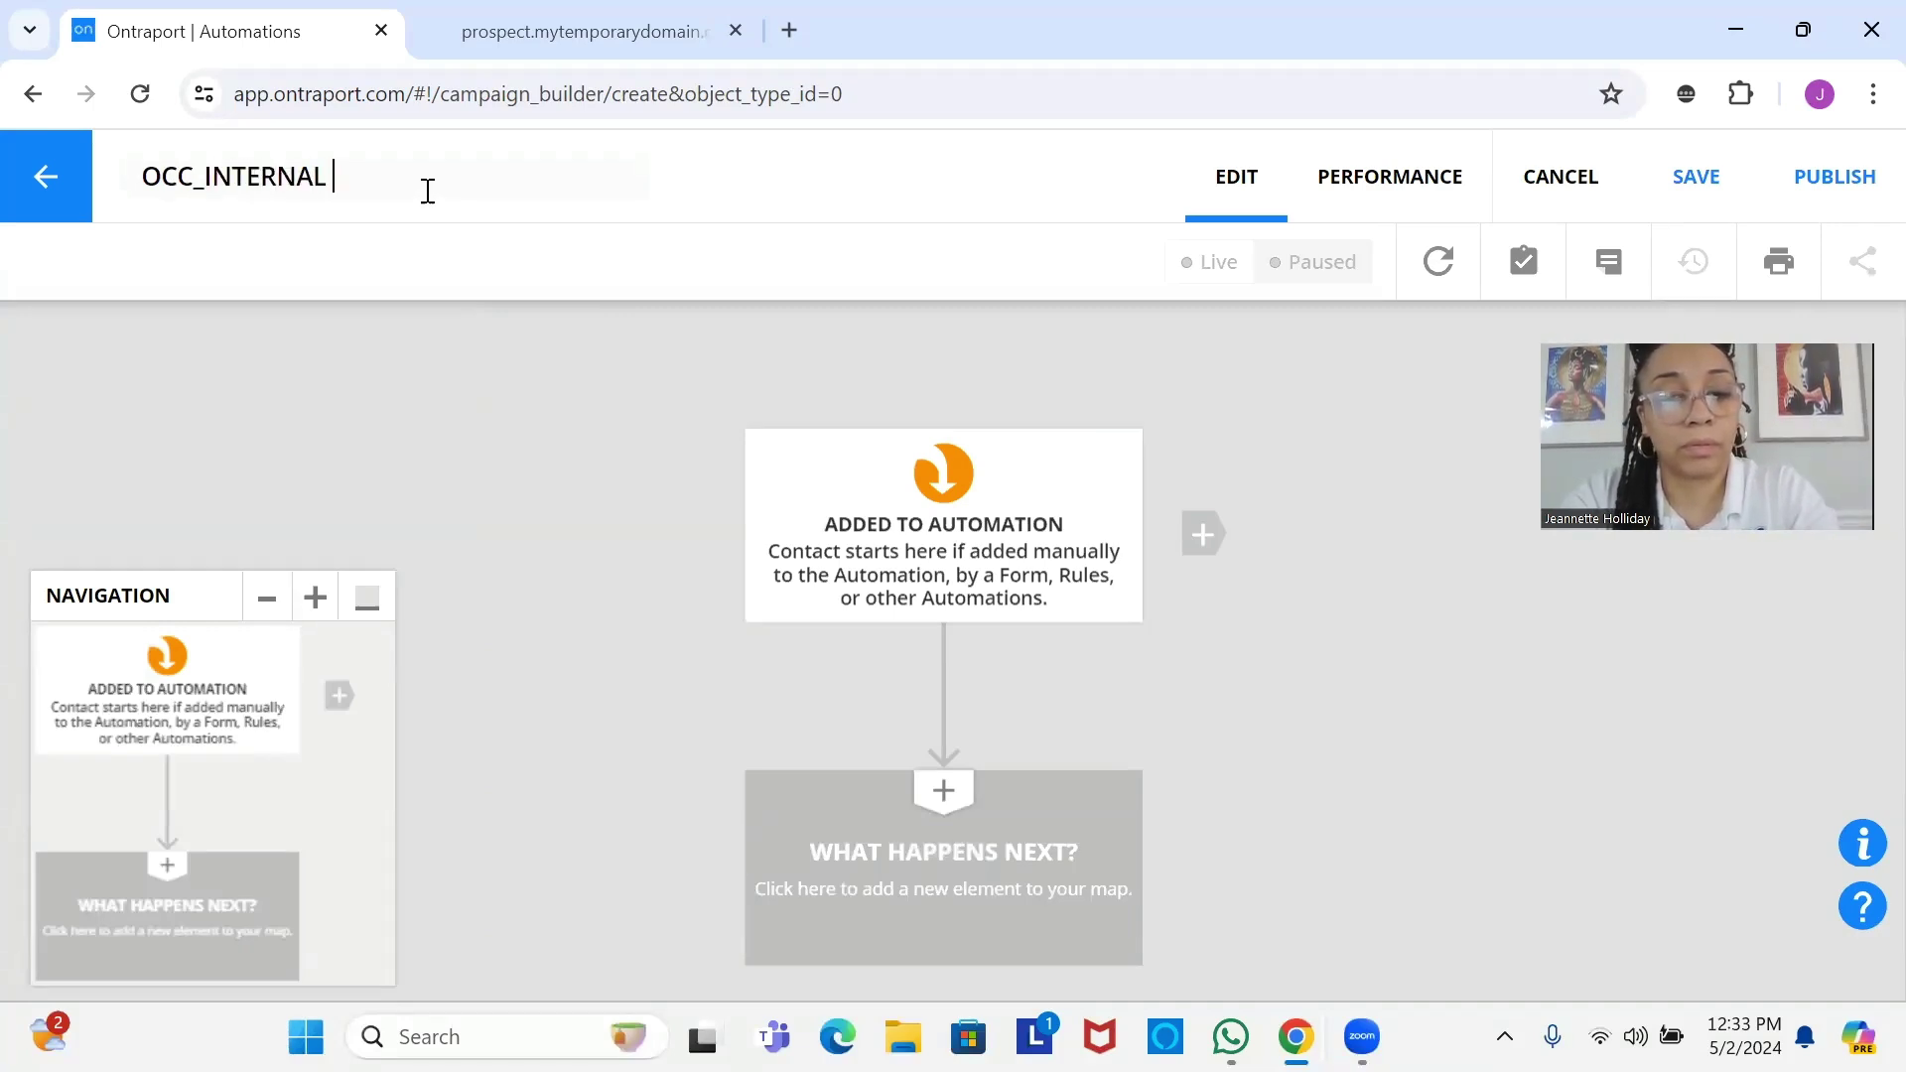
key("BackSpace")
type("F")
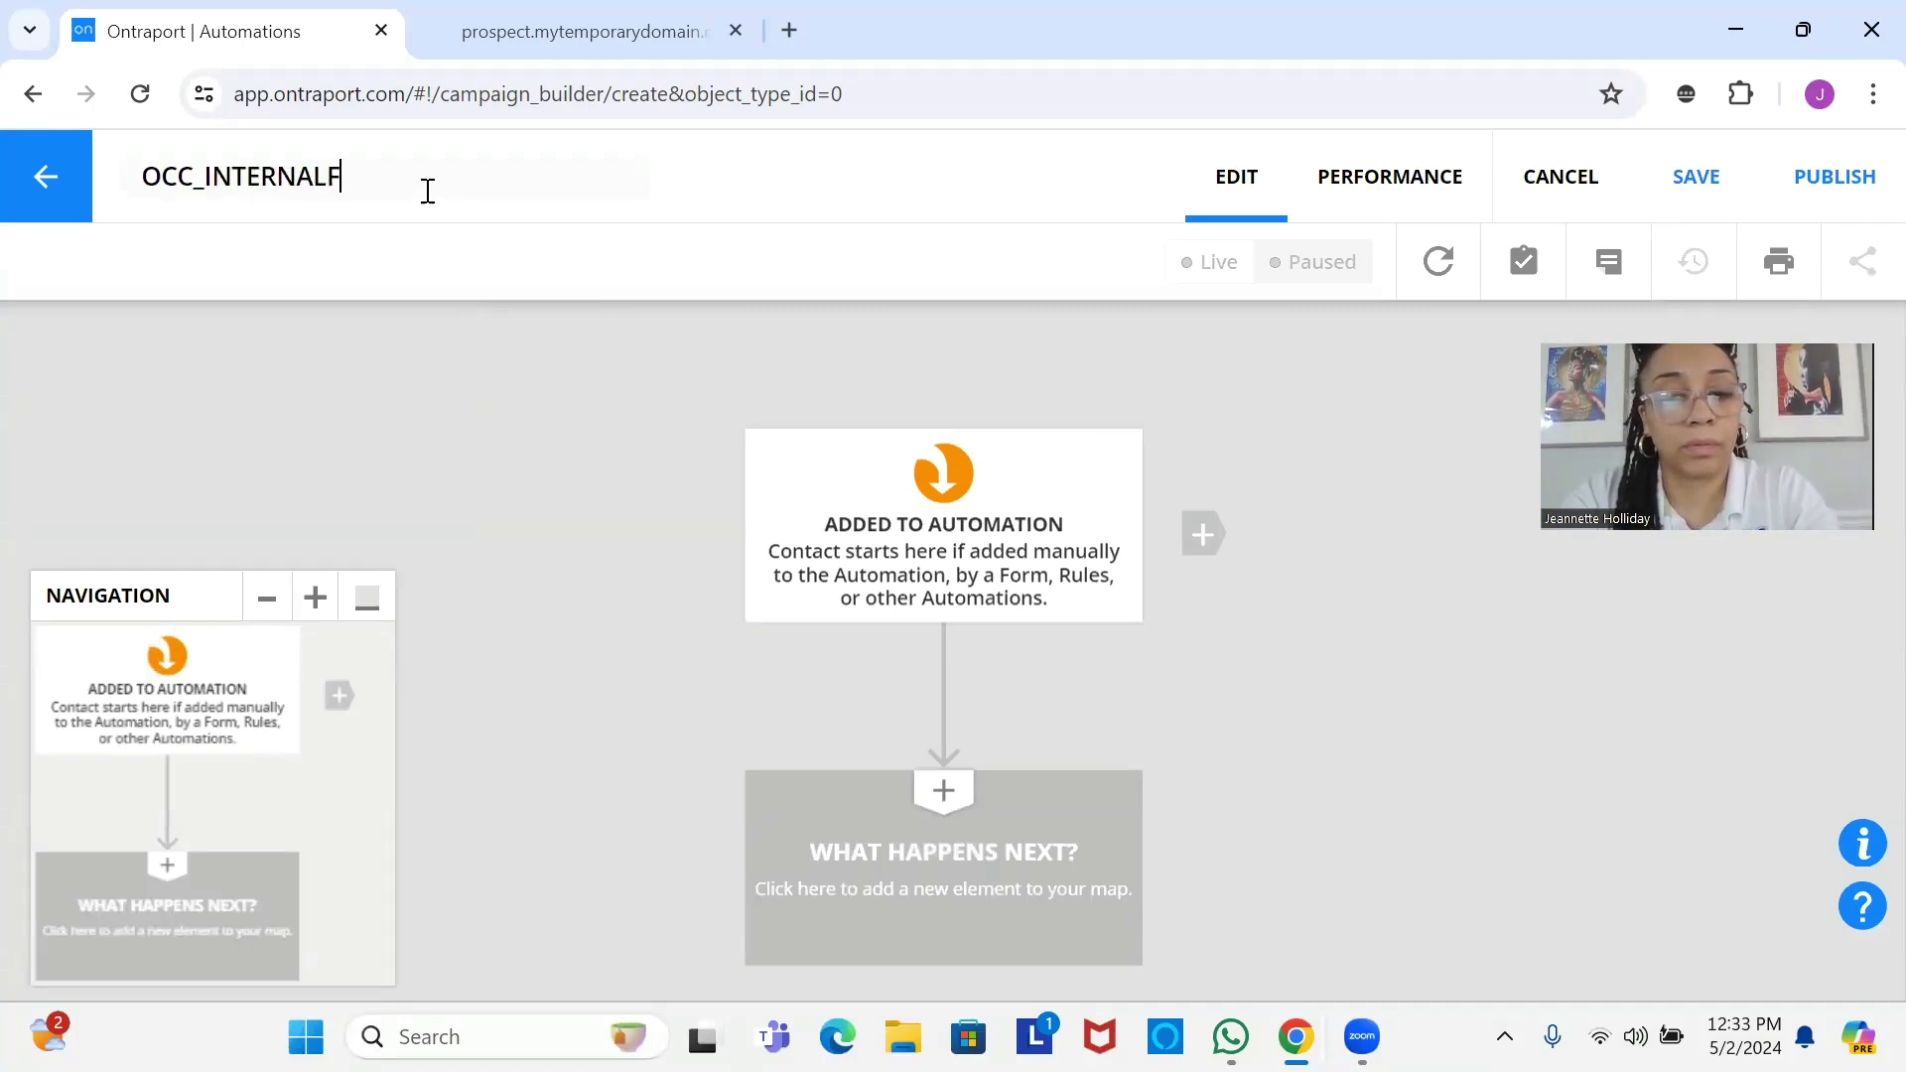
type("ORM_P")
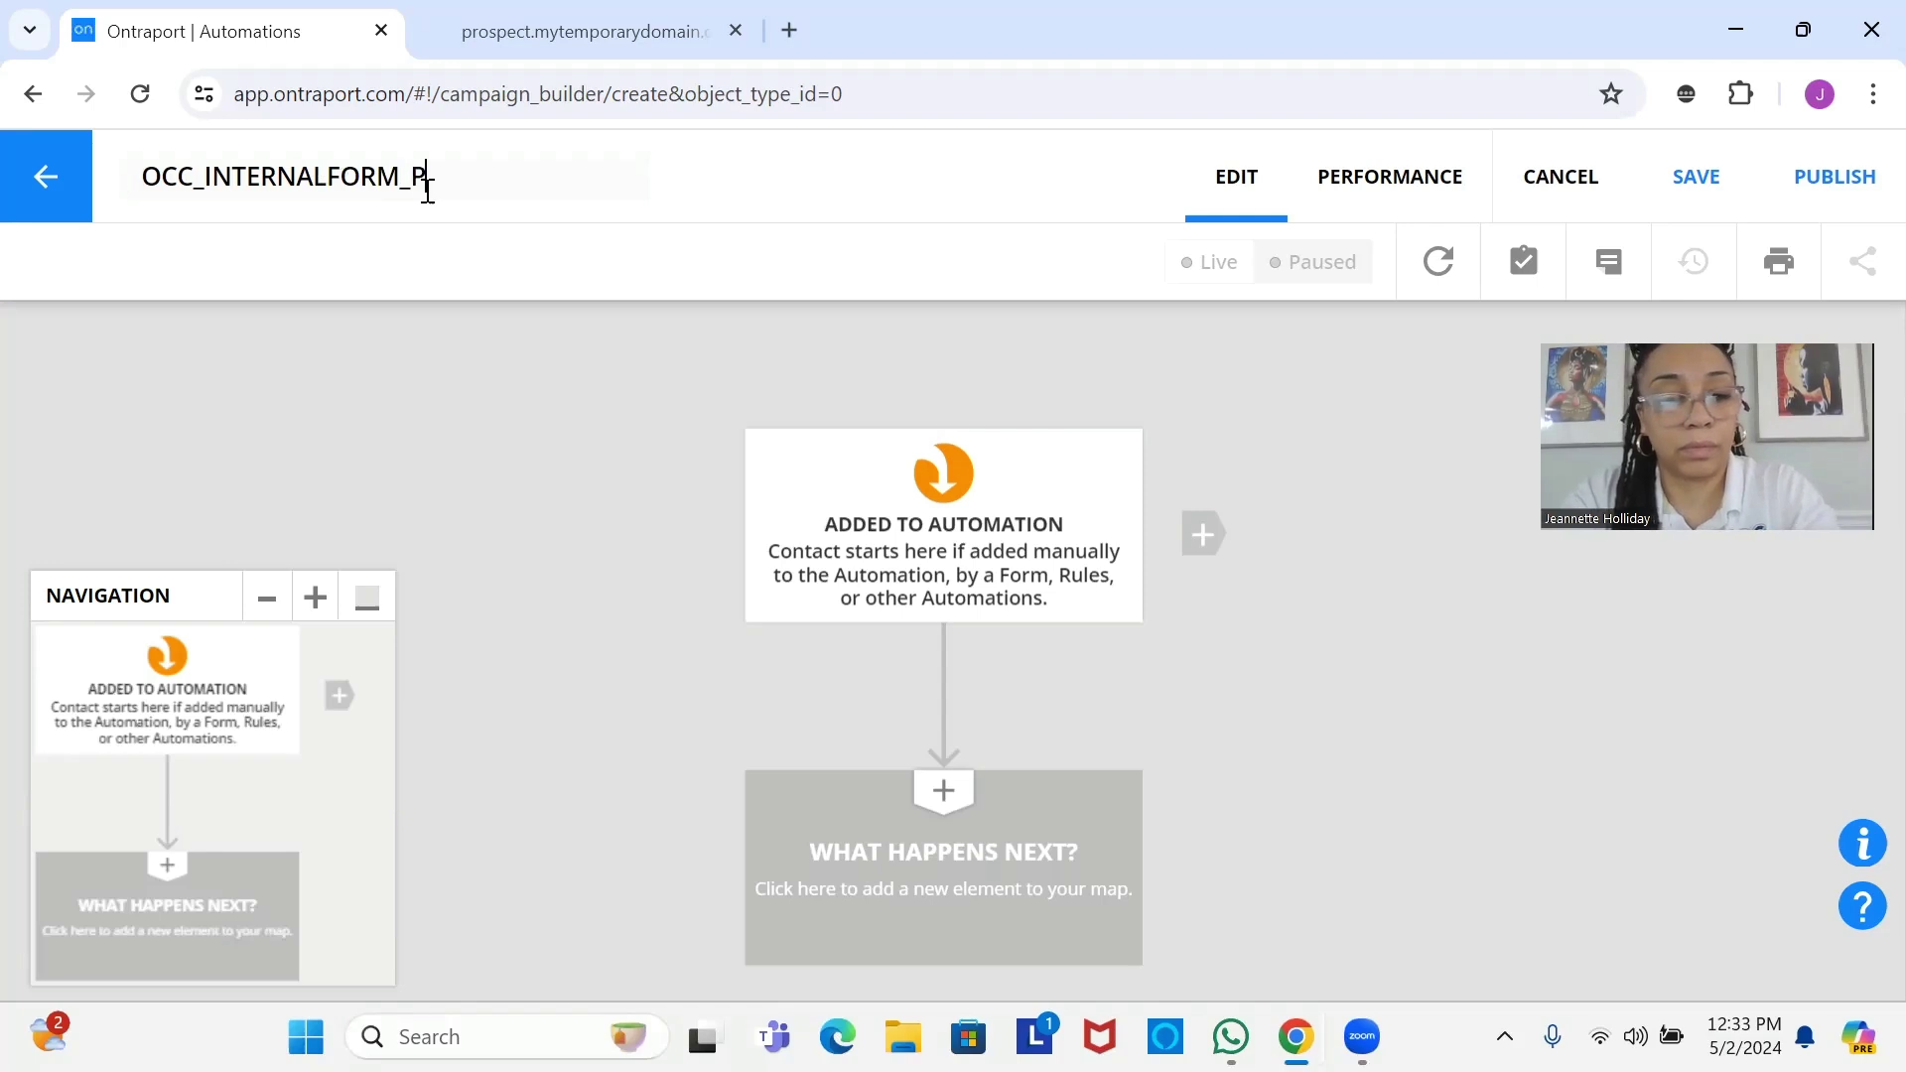
type("ROSPECT")
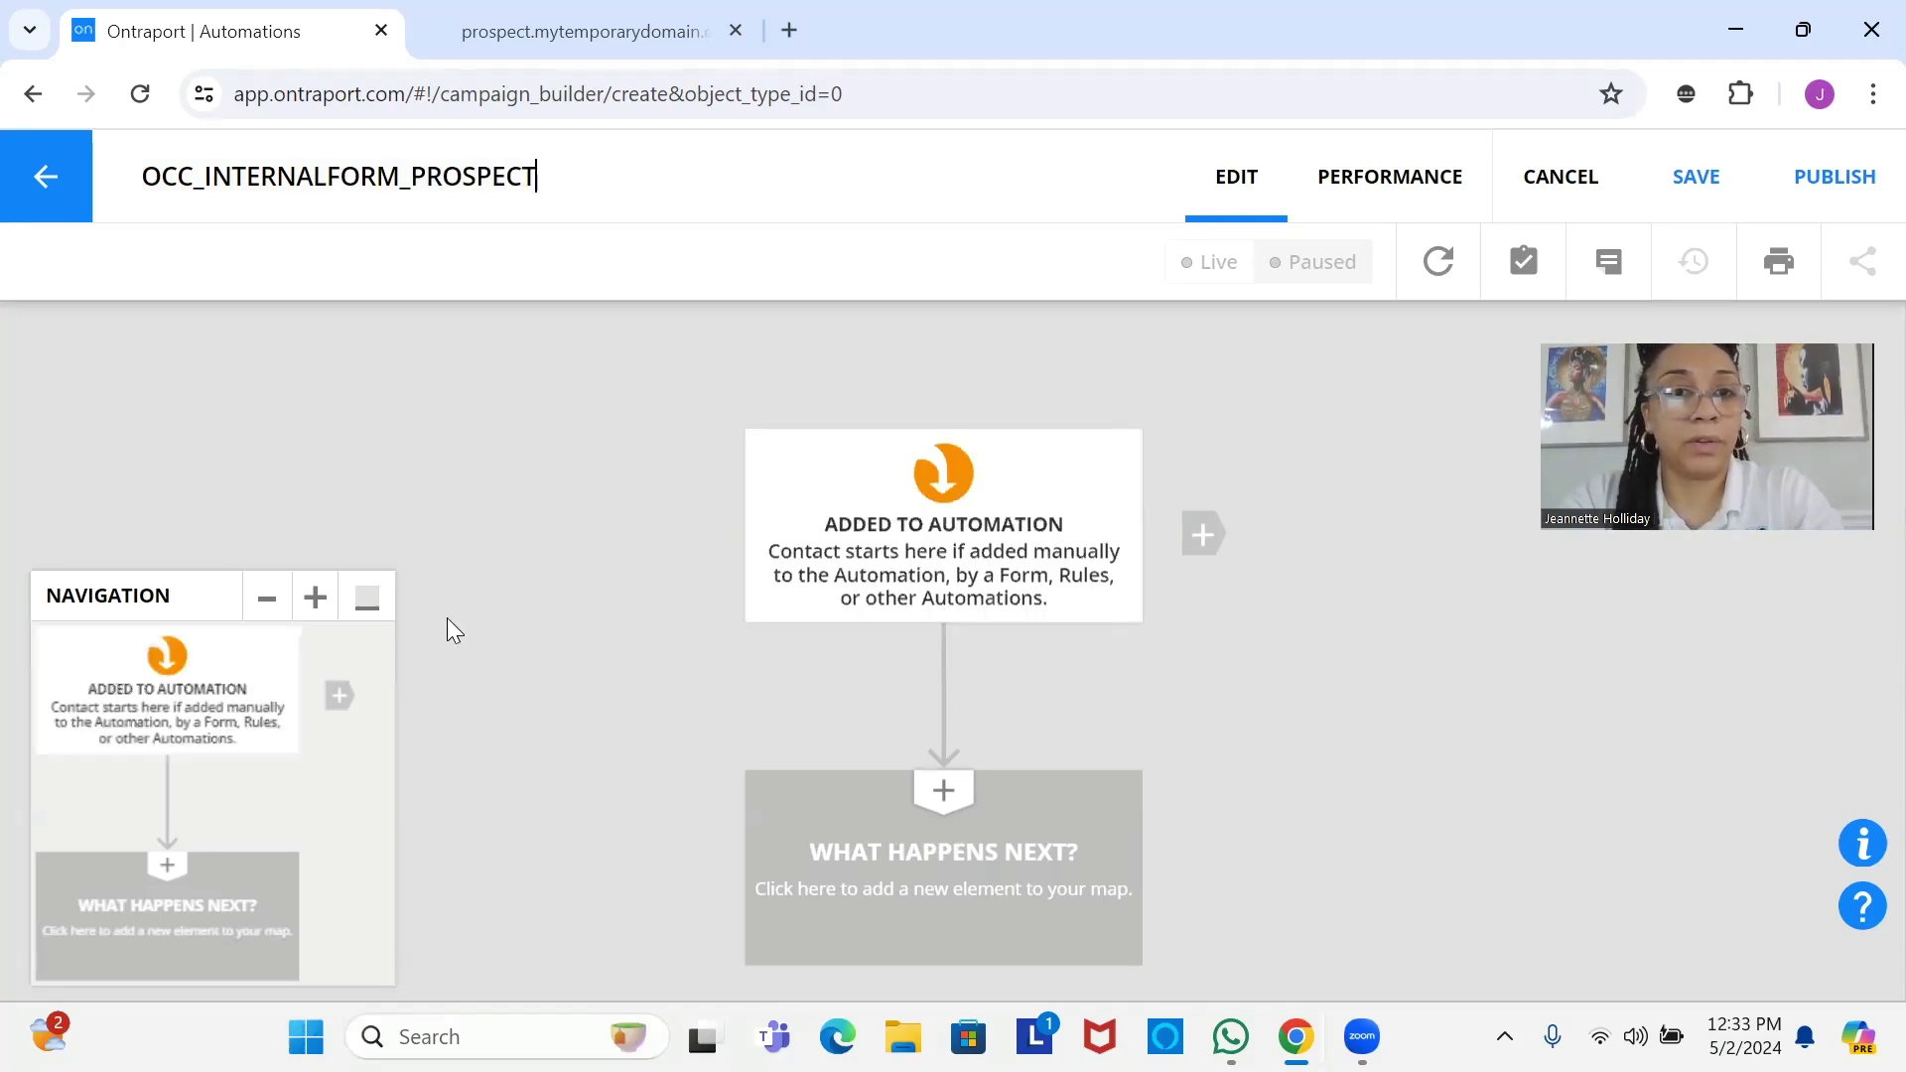
End the starting path with an END step set to Remove Contacts.
left_click(366, 598)
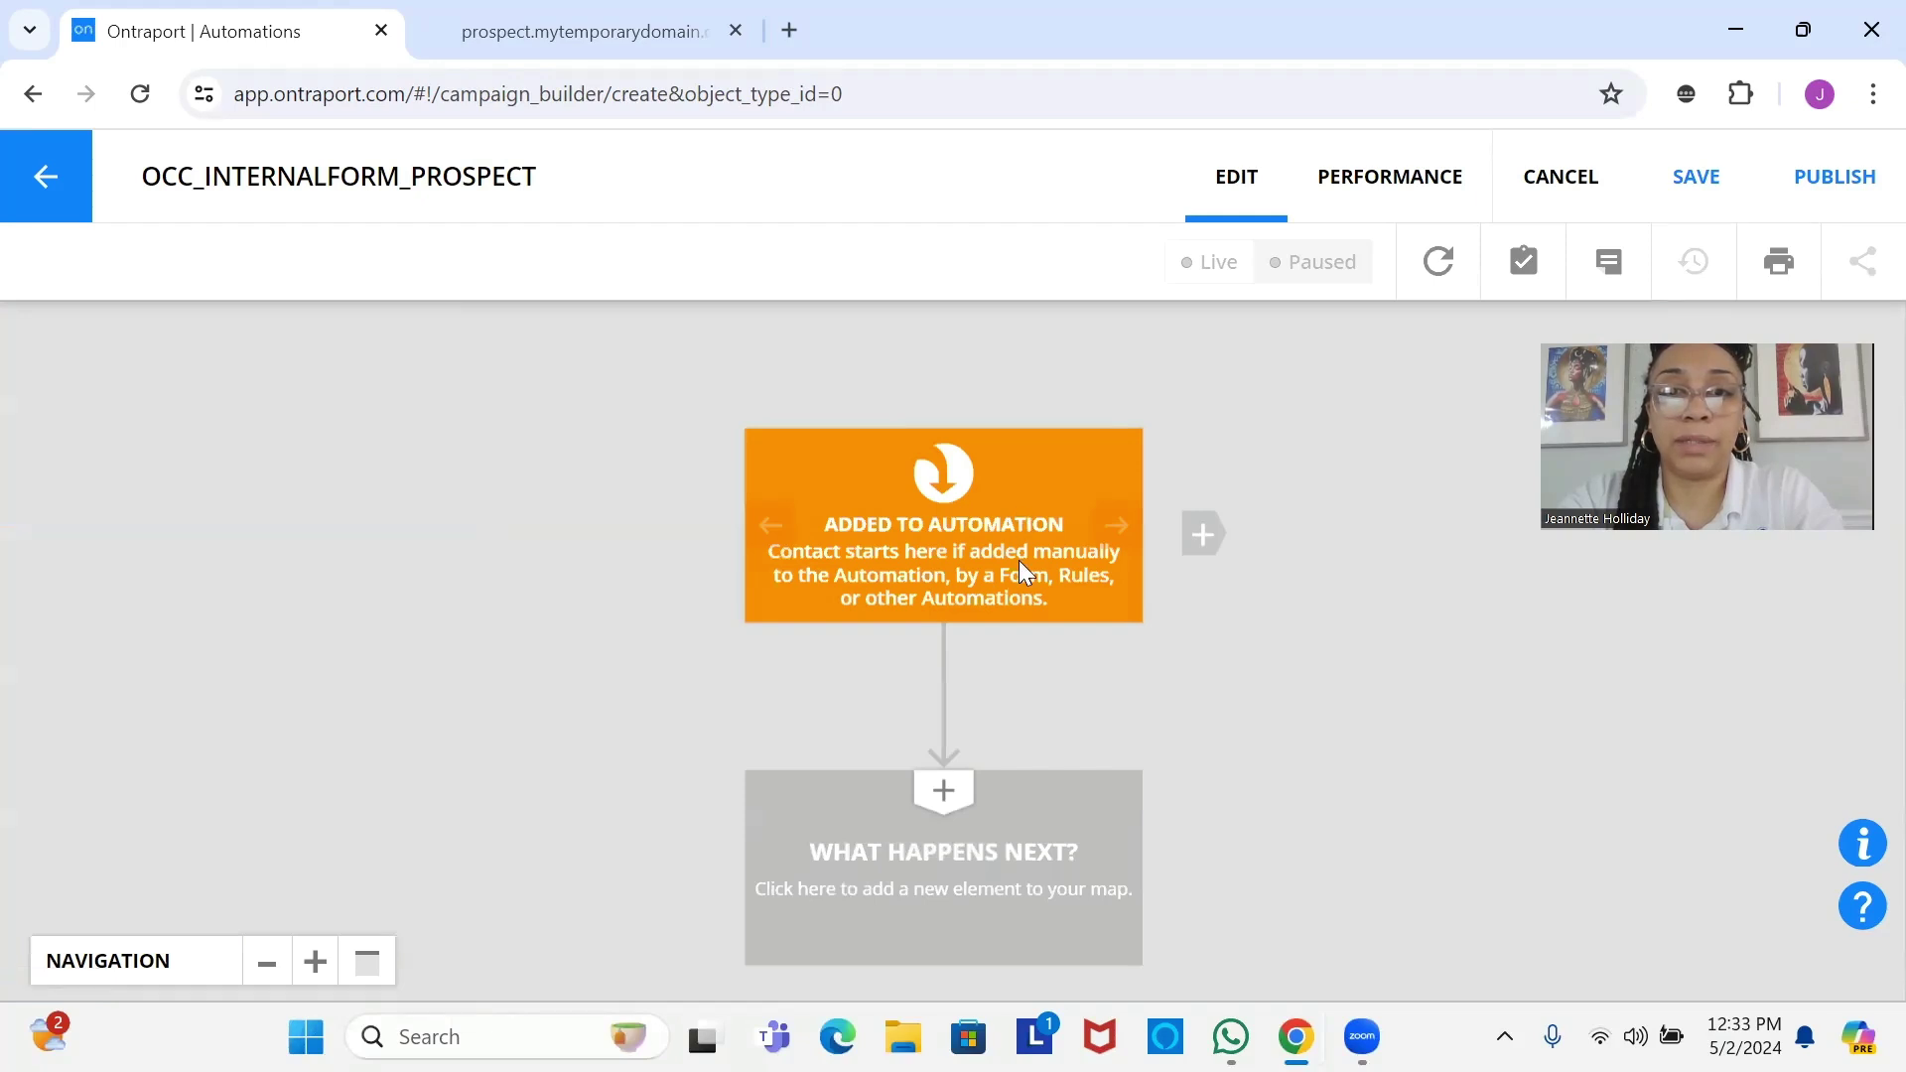
left_click(1042, 891)
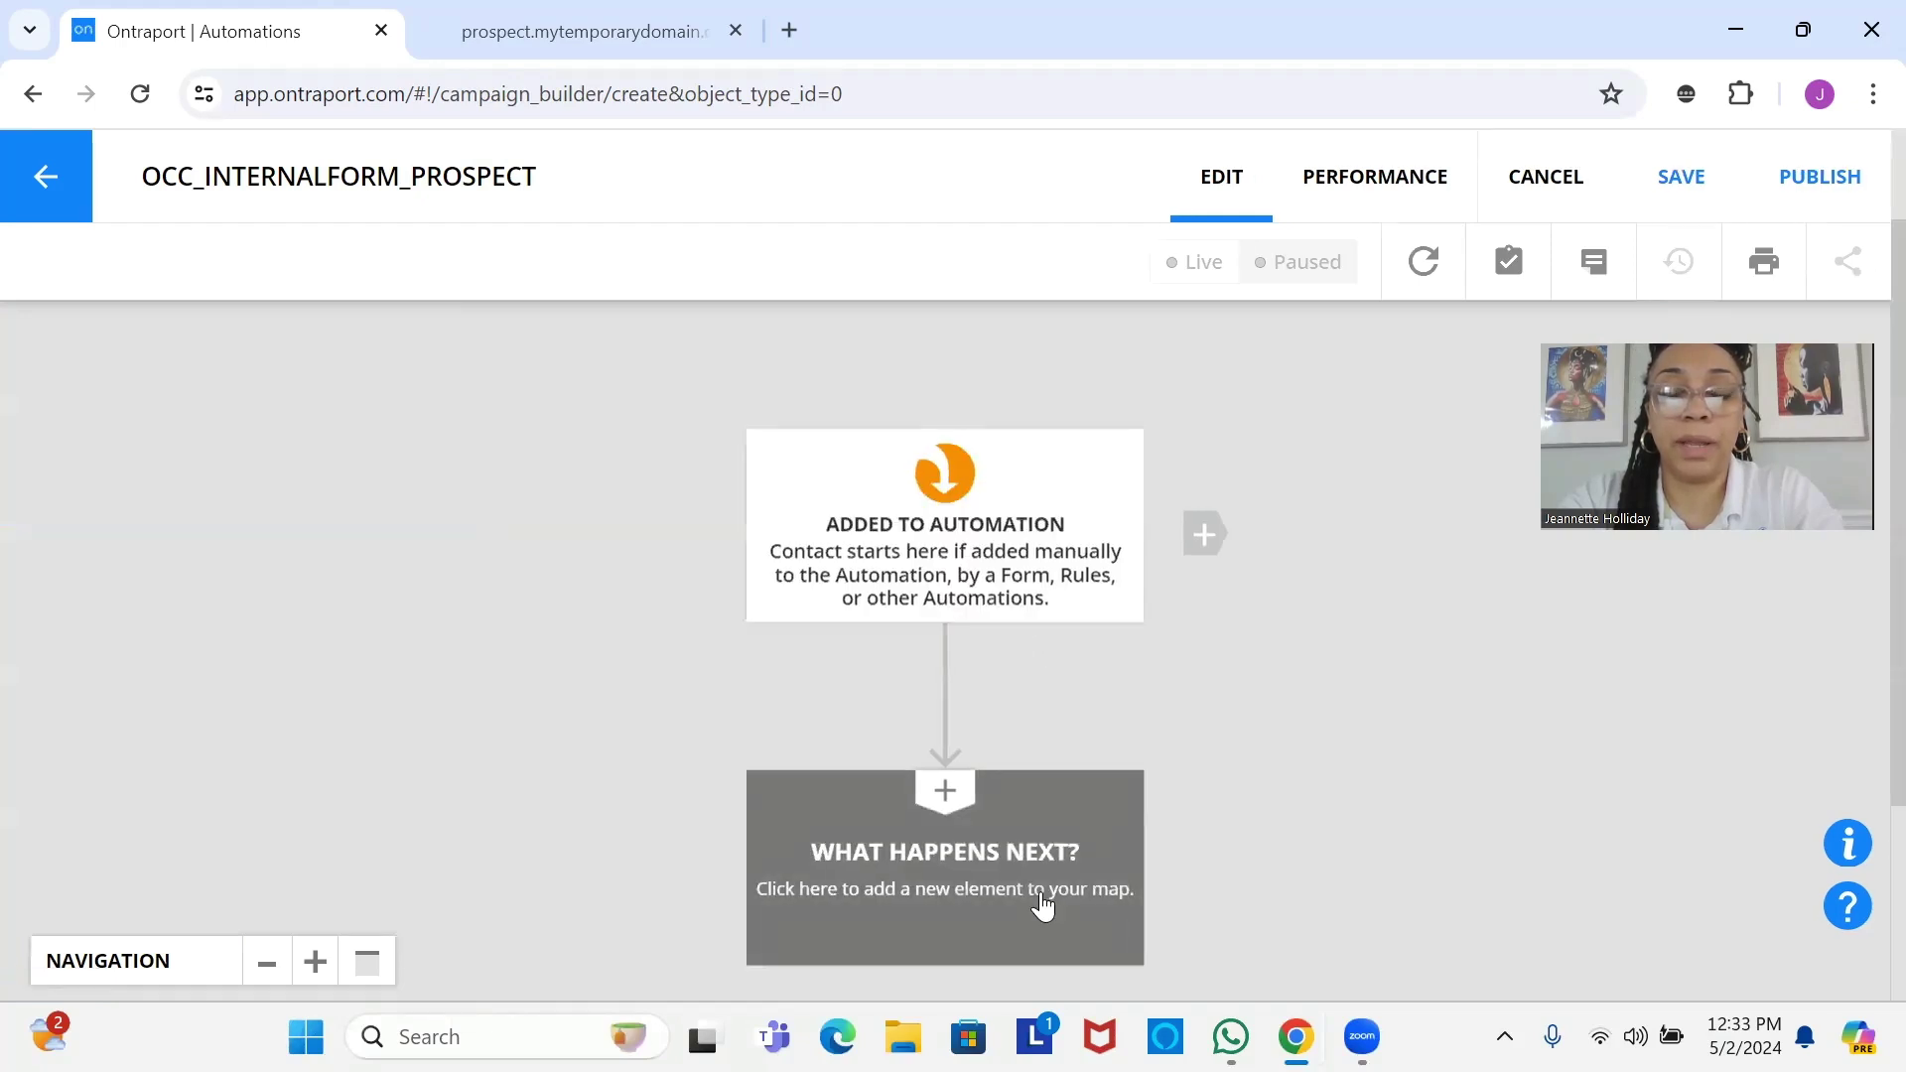
scroll(1598, 649, "down", 1)
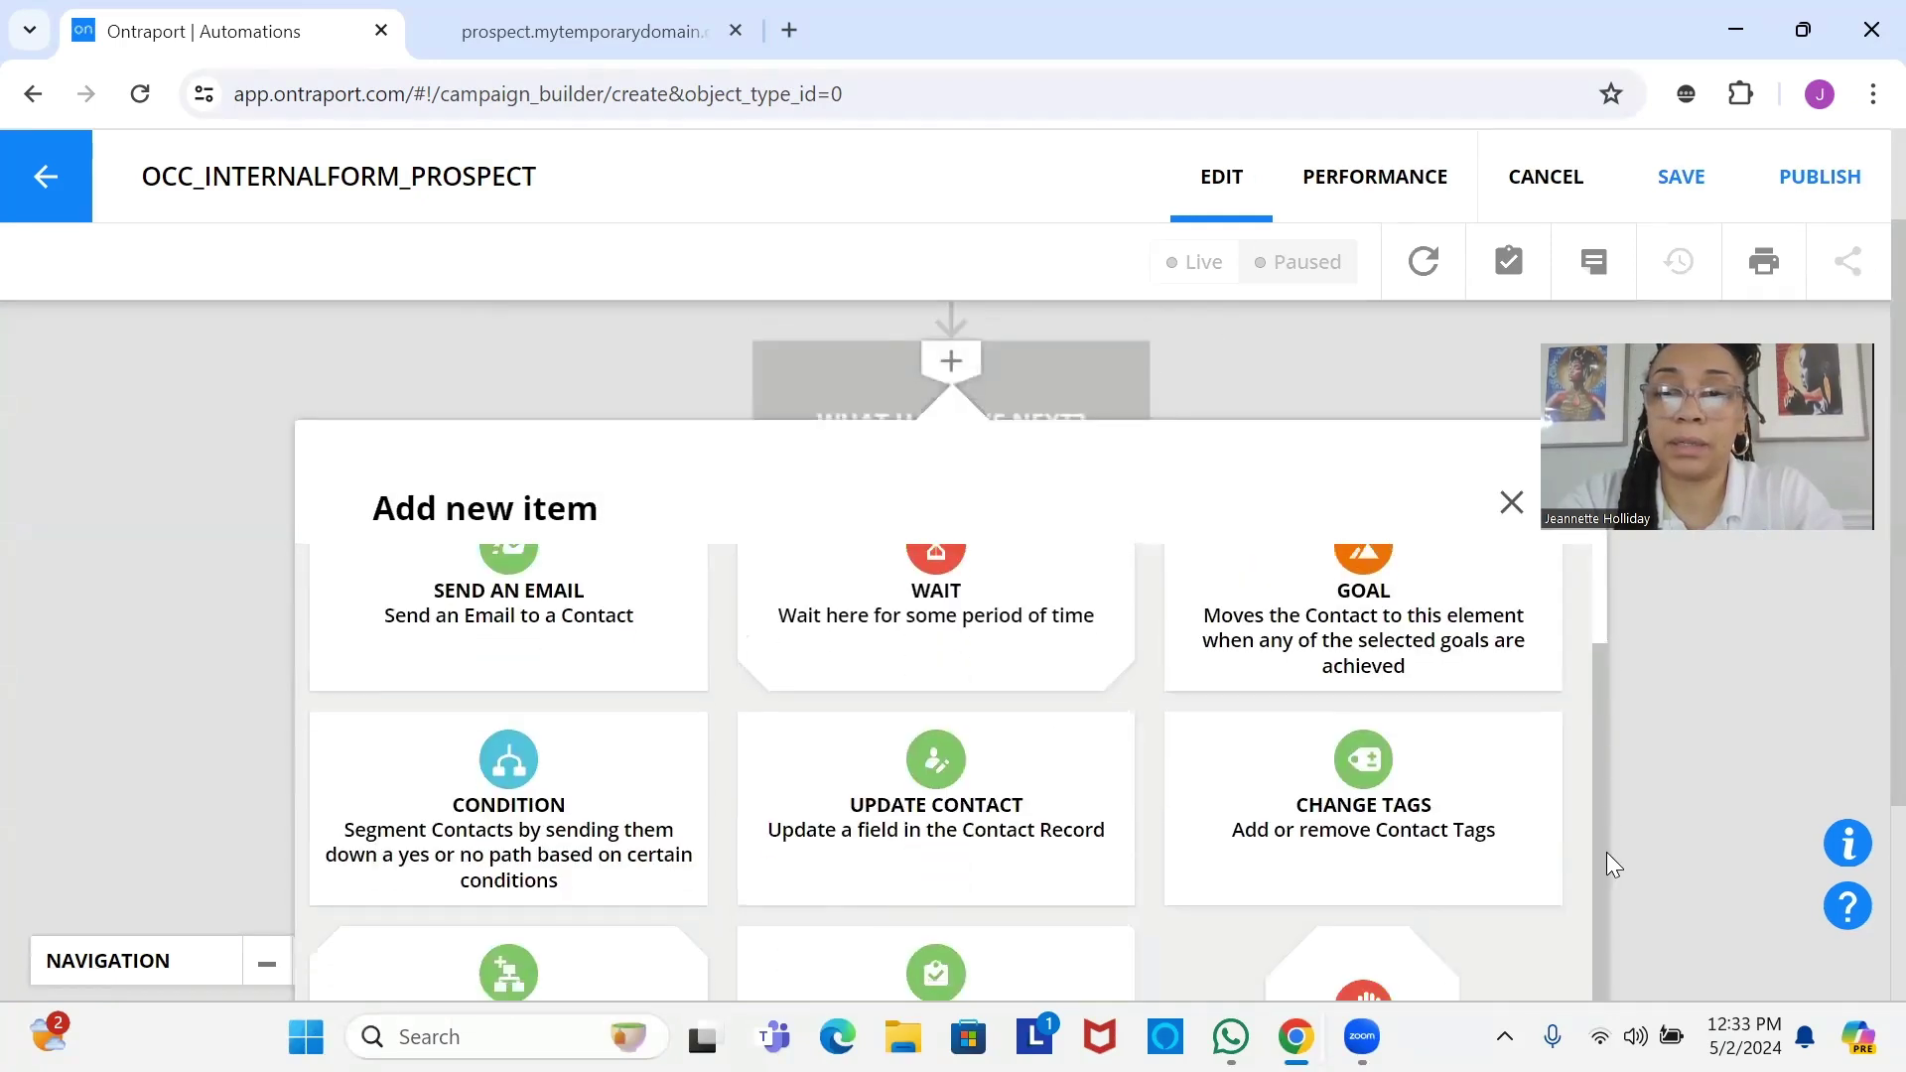
left_click(1390, 958)
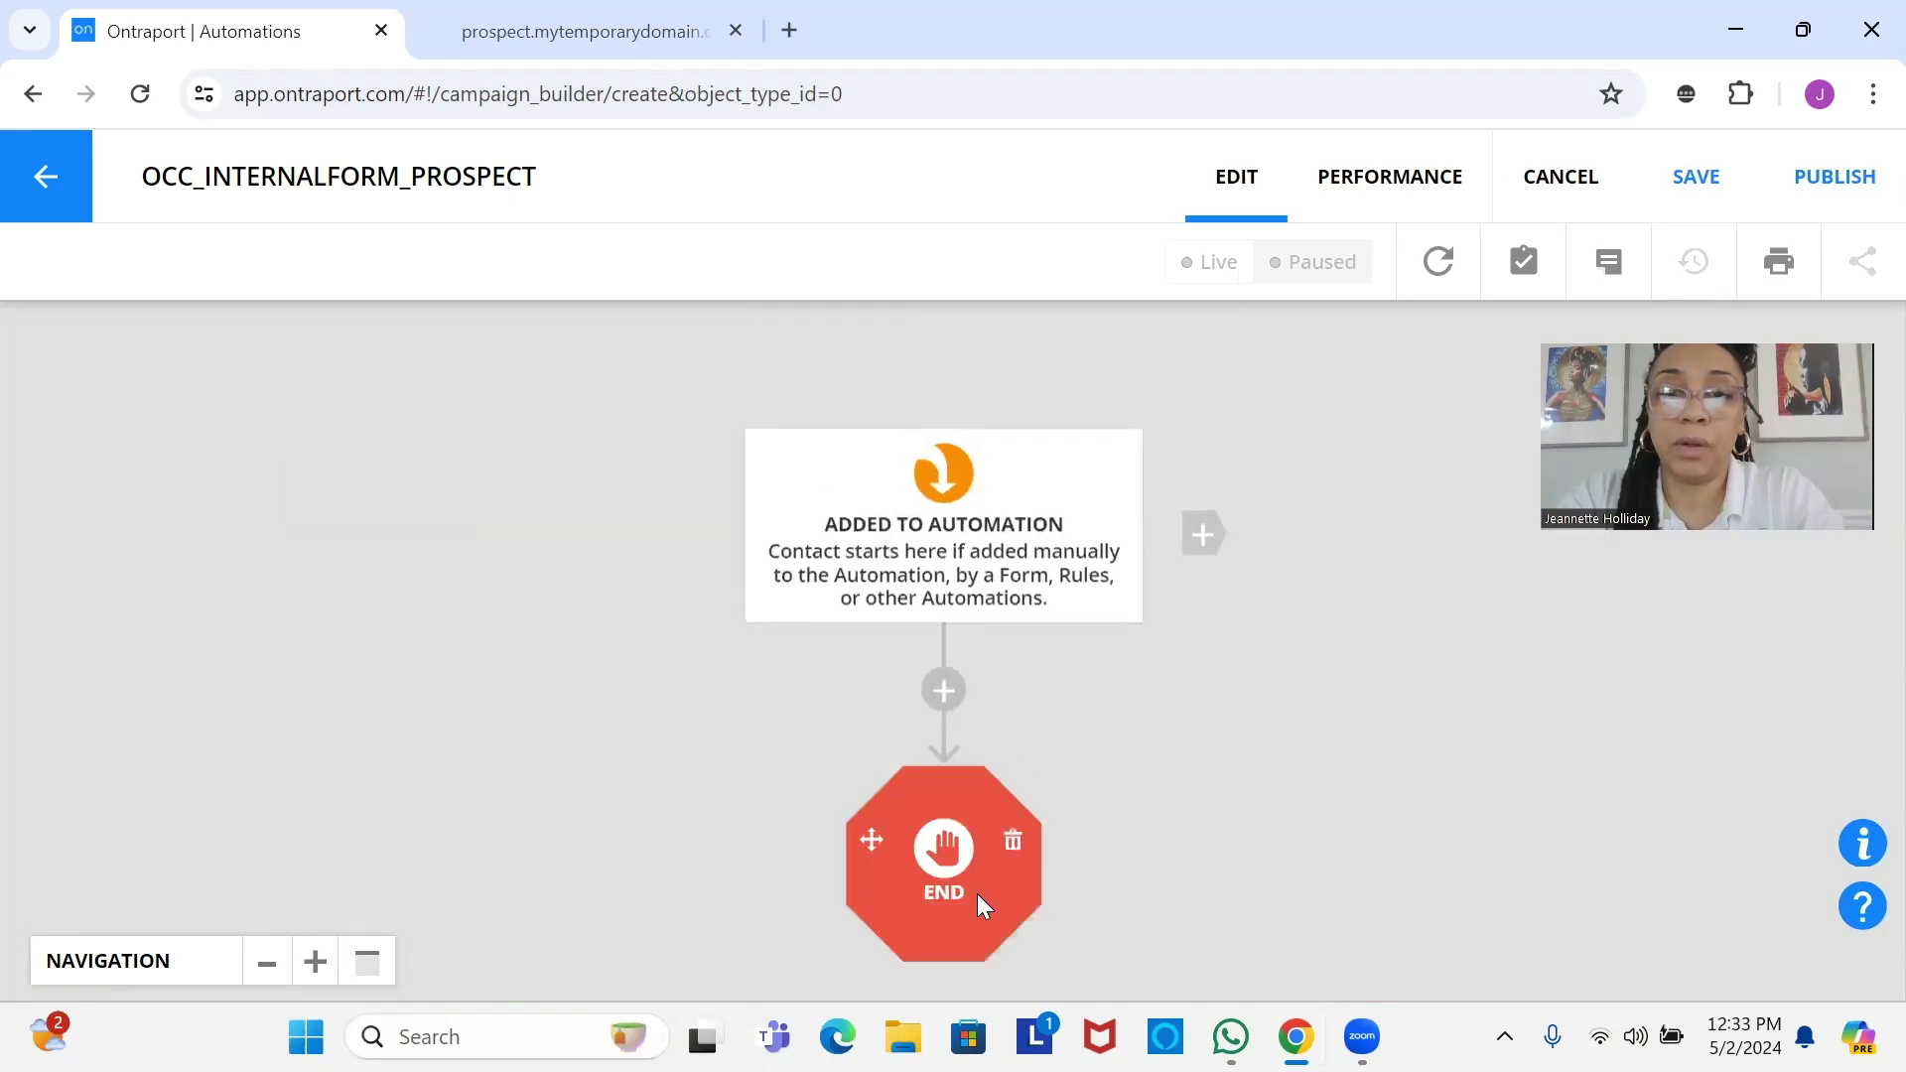
left_click(974, 894)
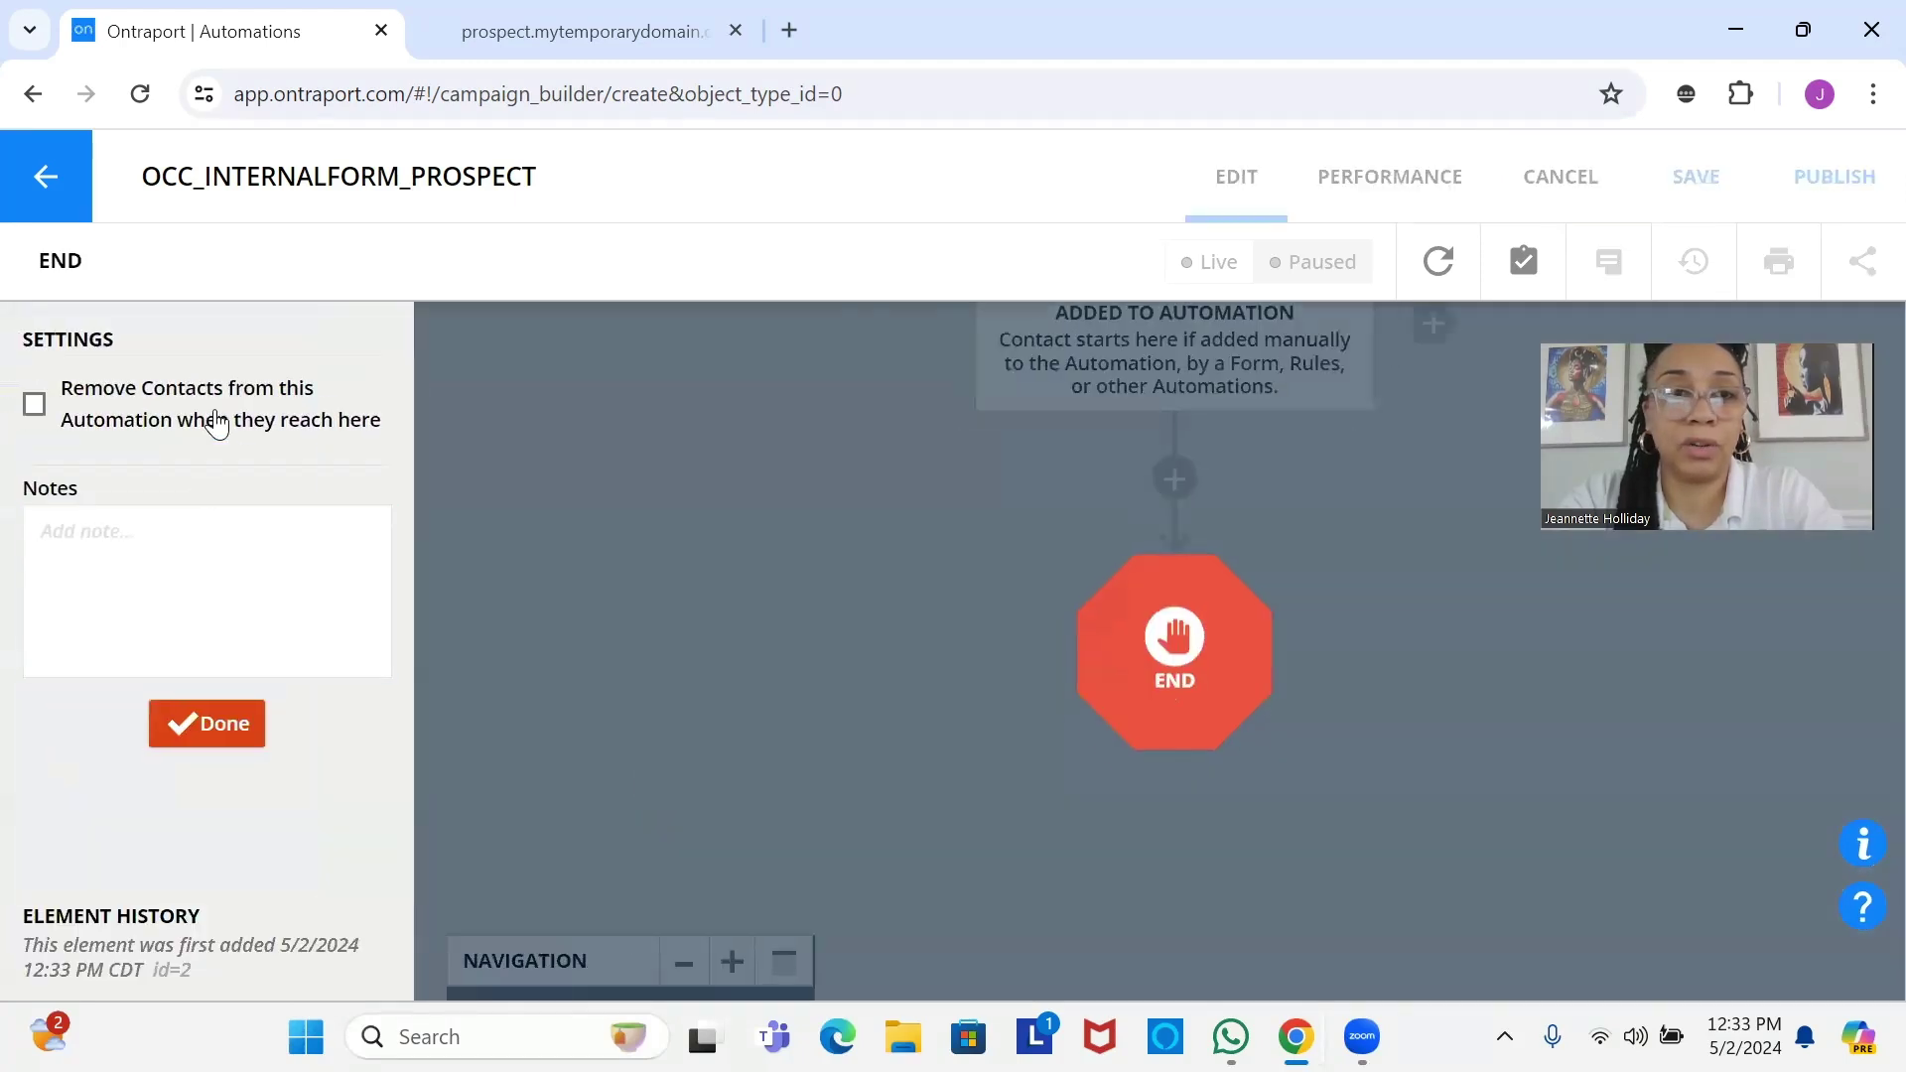
left_click(212, 425)
left_click(220, 733)
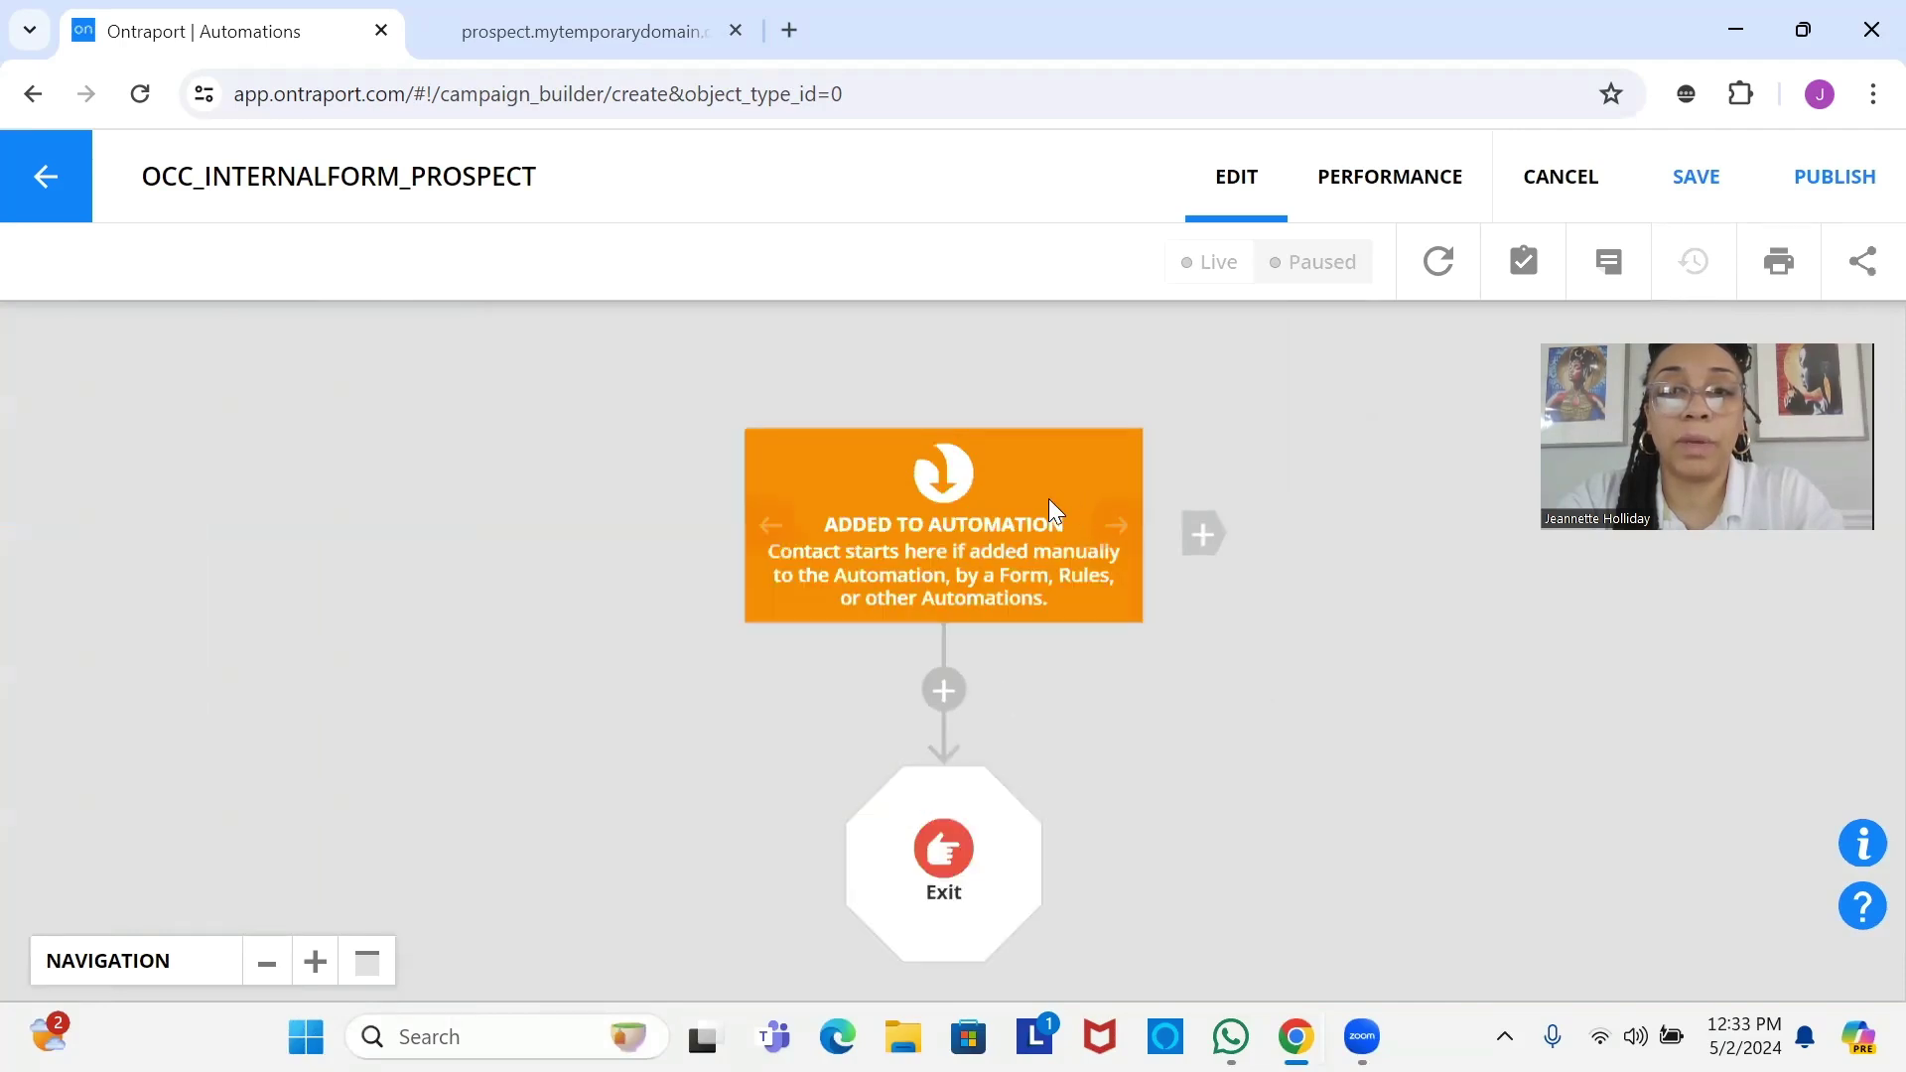
Add a Contact submits a Form trigger for OCC_INERNALFORM_PROSPECT >> Block Name.
left_click_drag(939, 523, 645, 558)
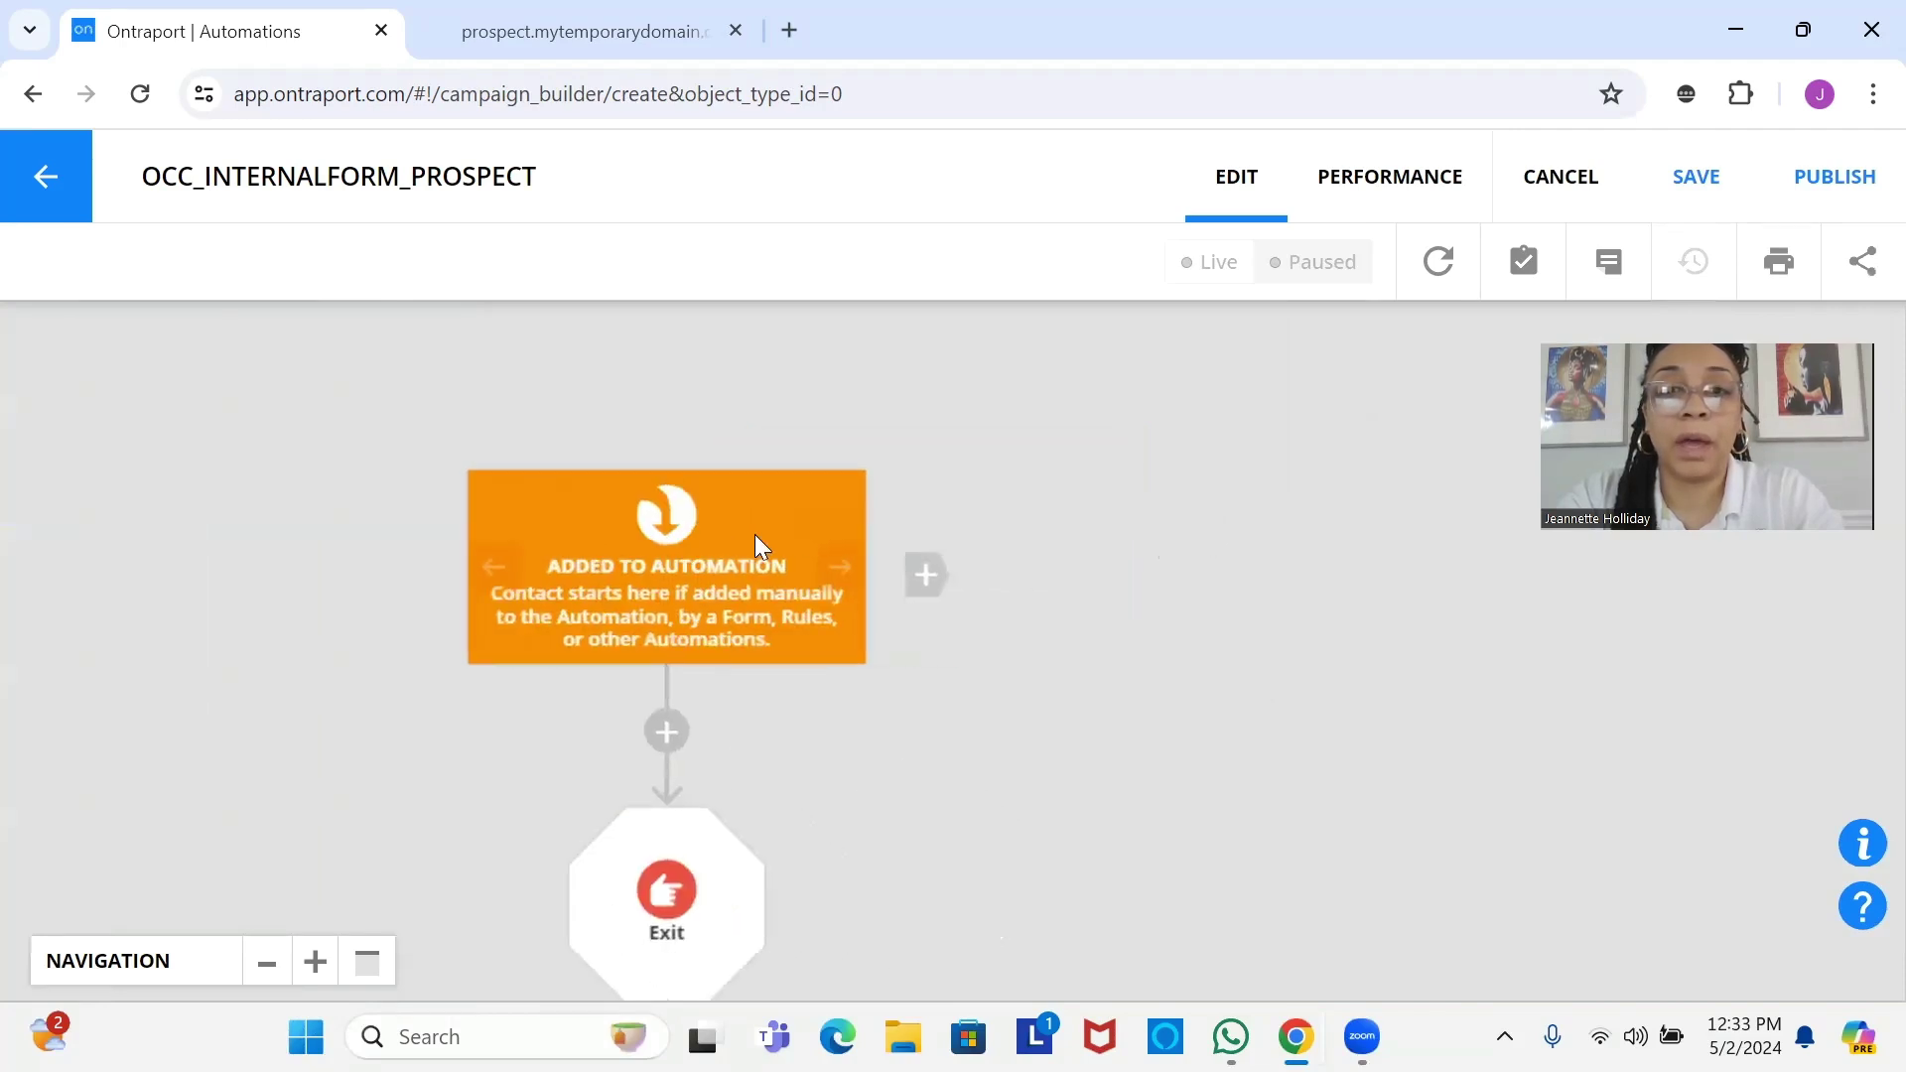
left_click(932, 570)
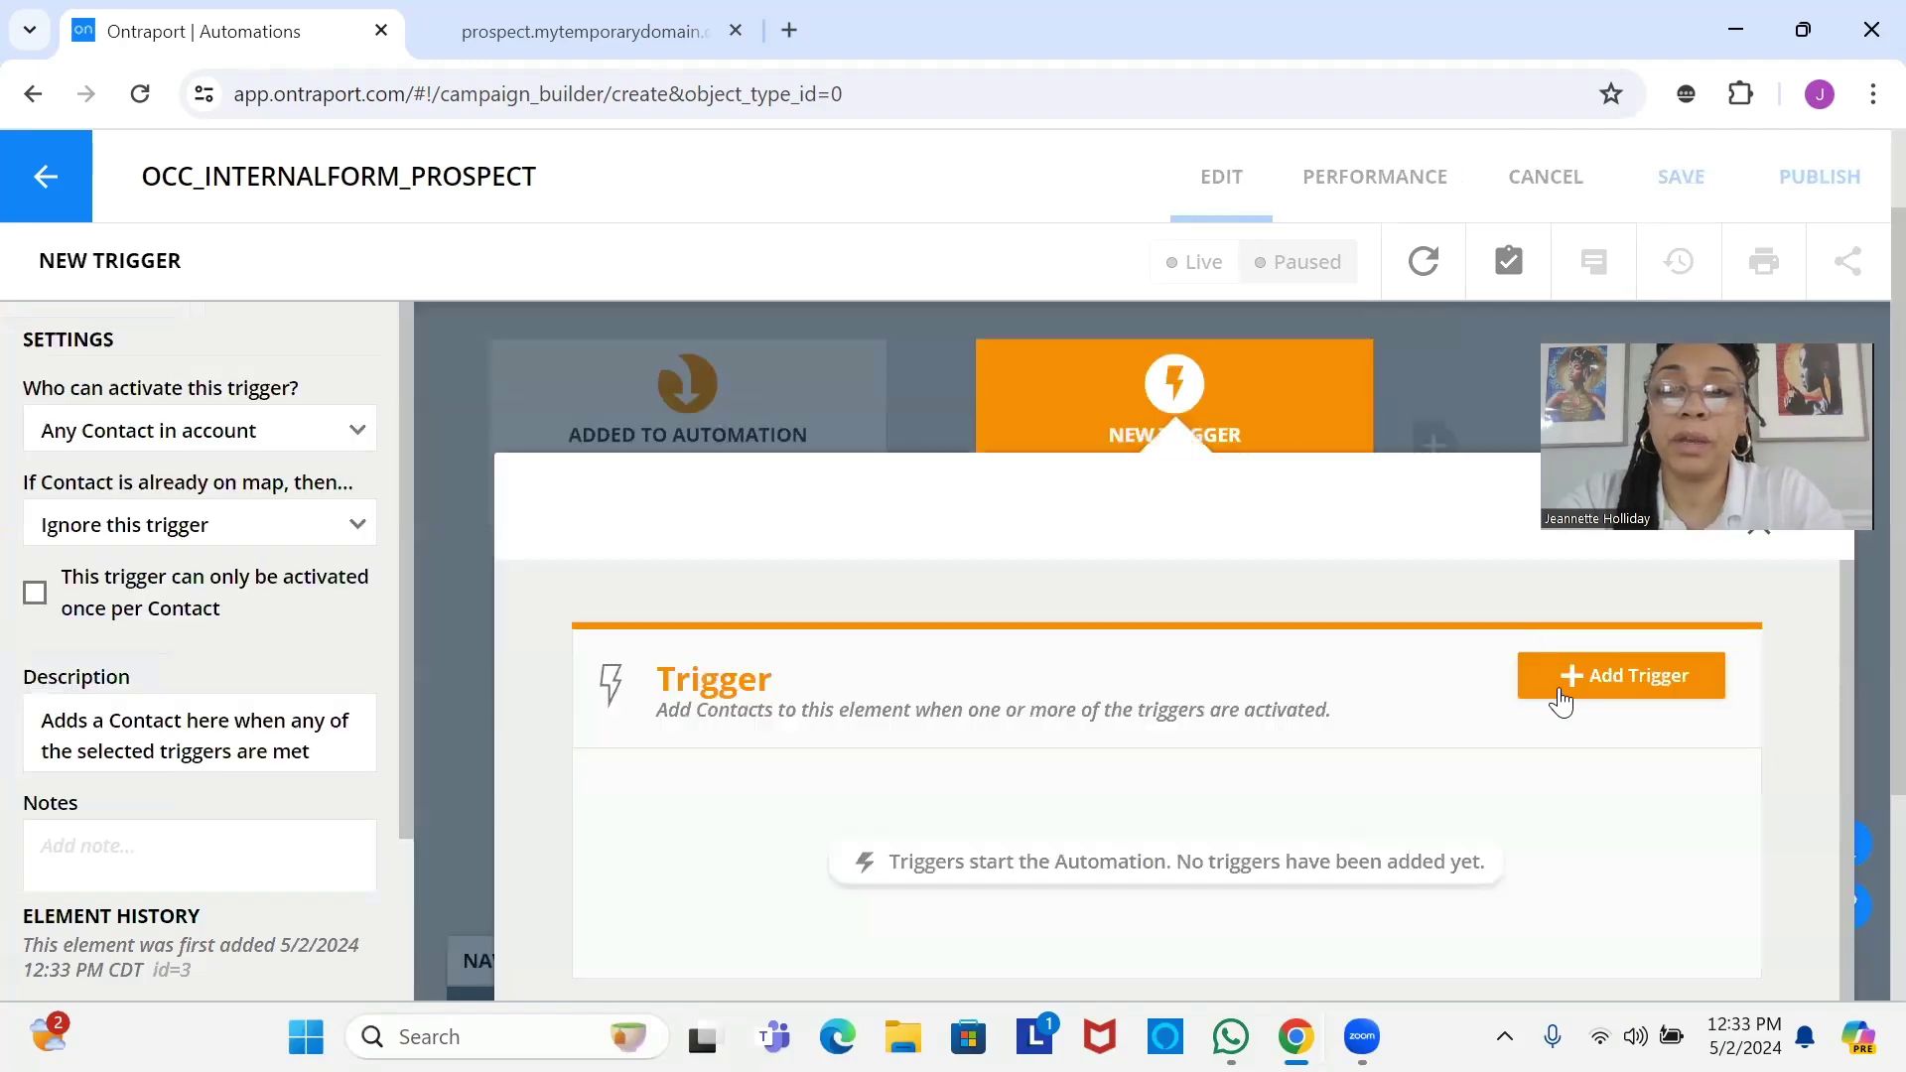
left_click(1564, 677)
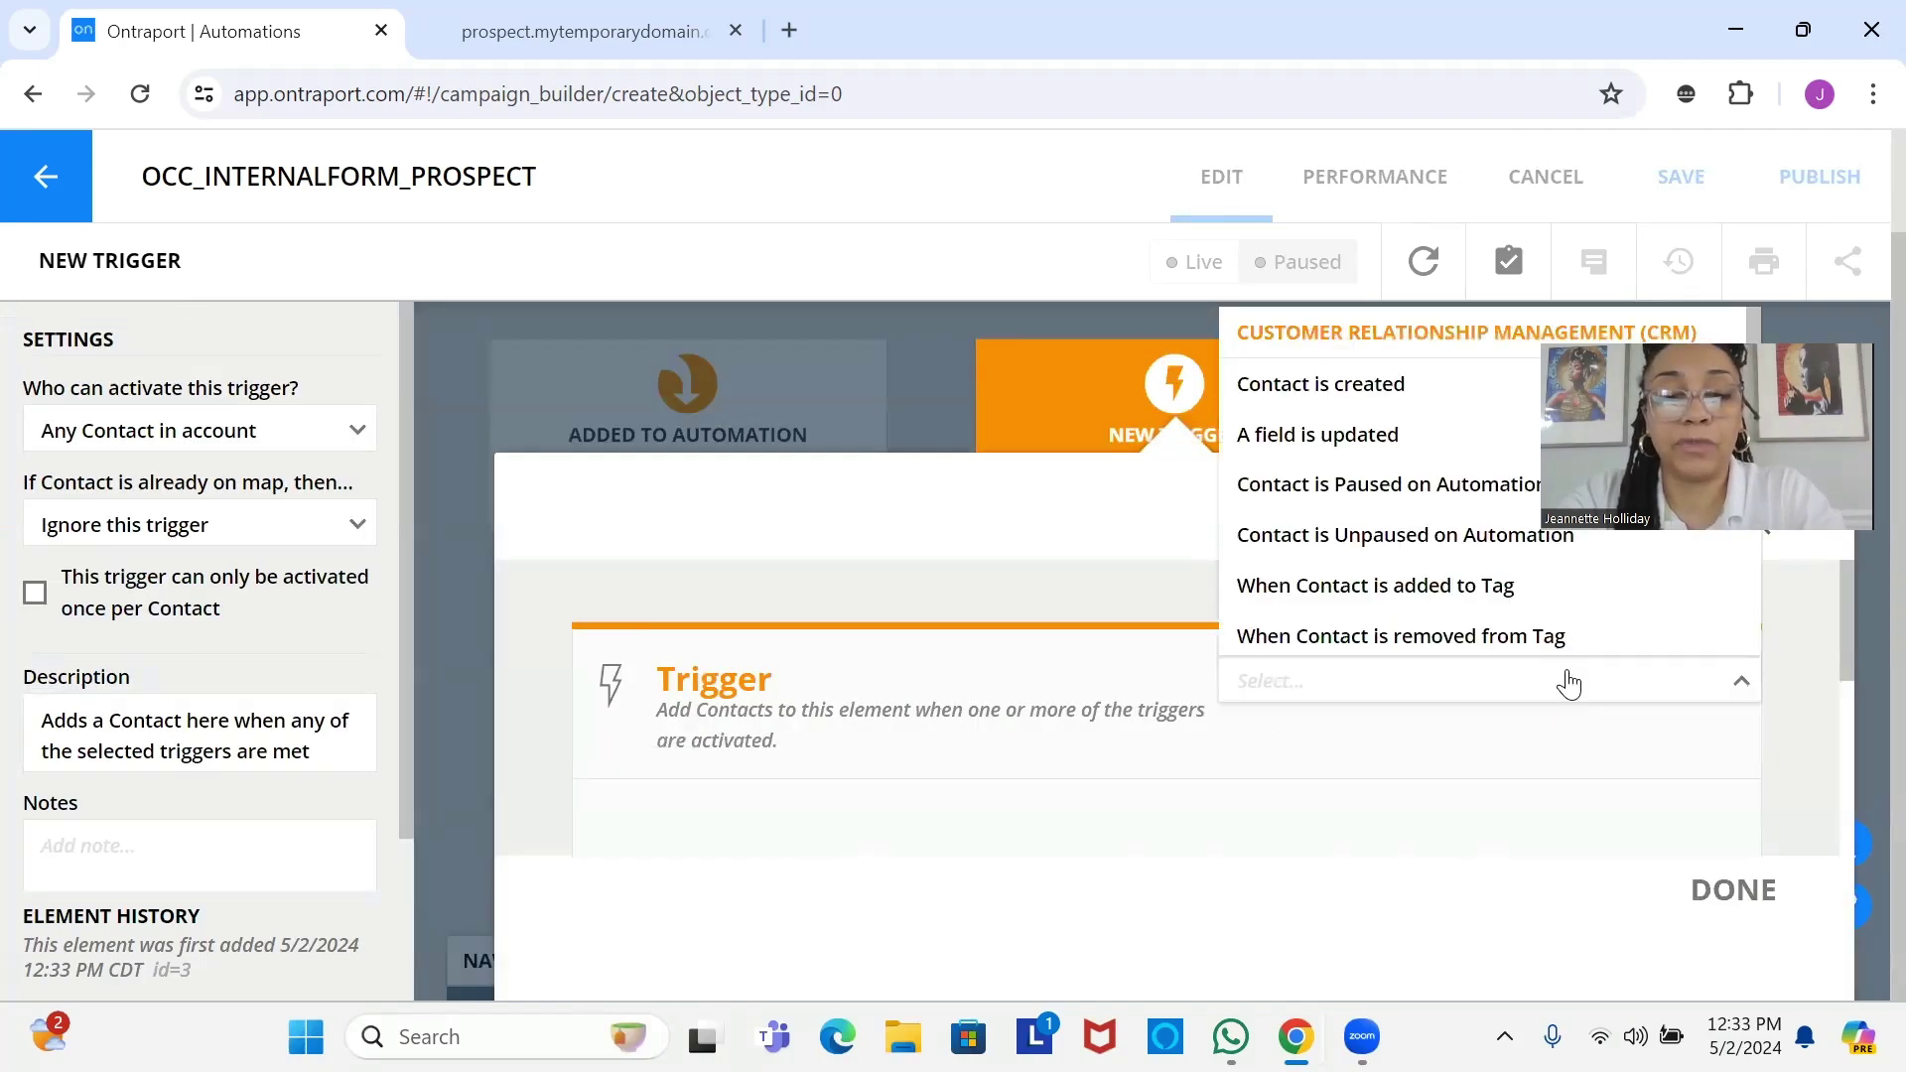
type("for")
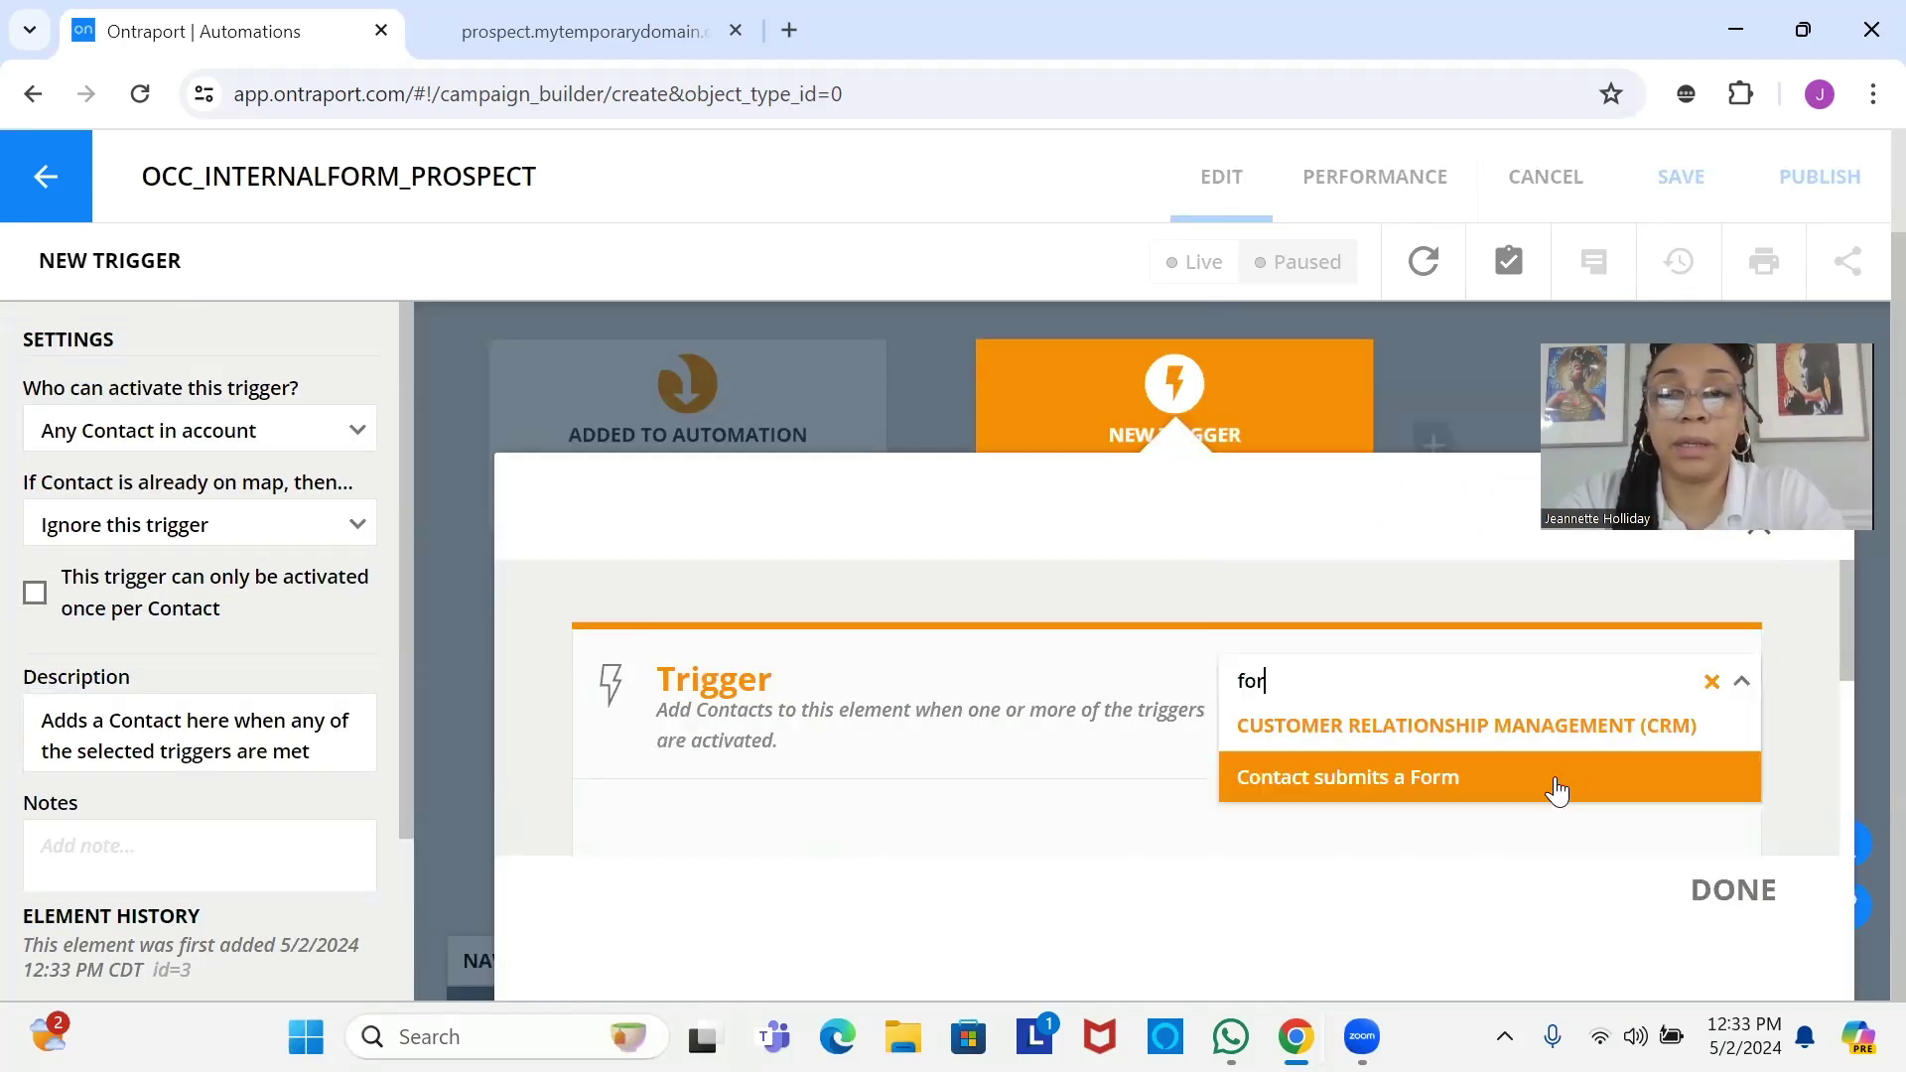
left_click(1560, 784)
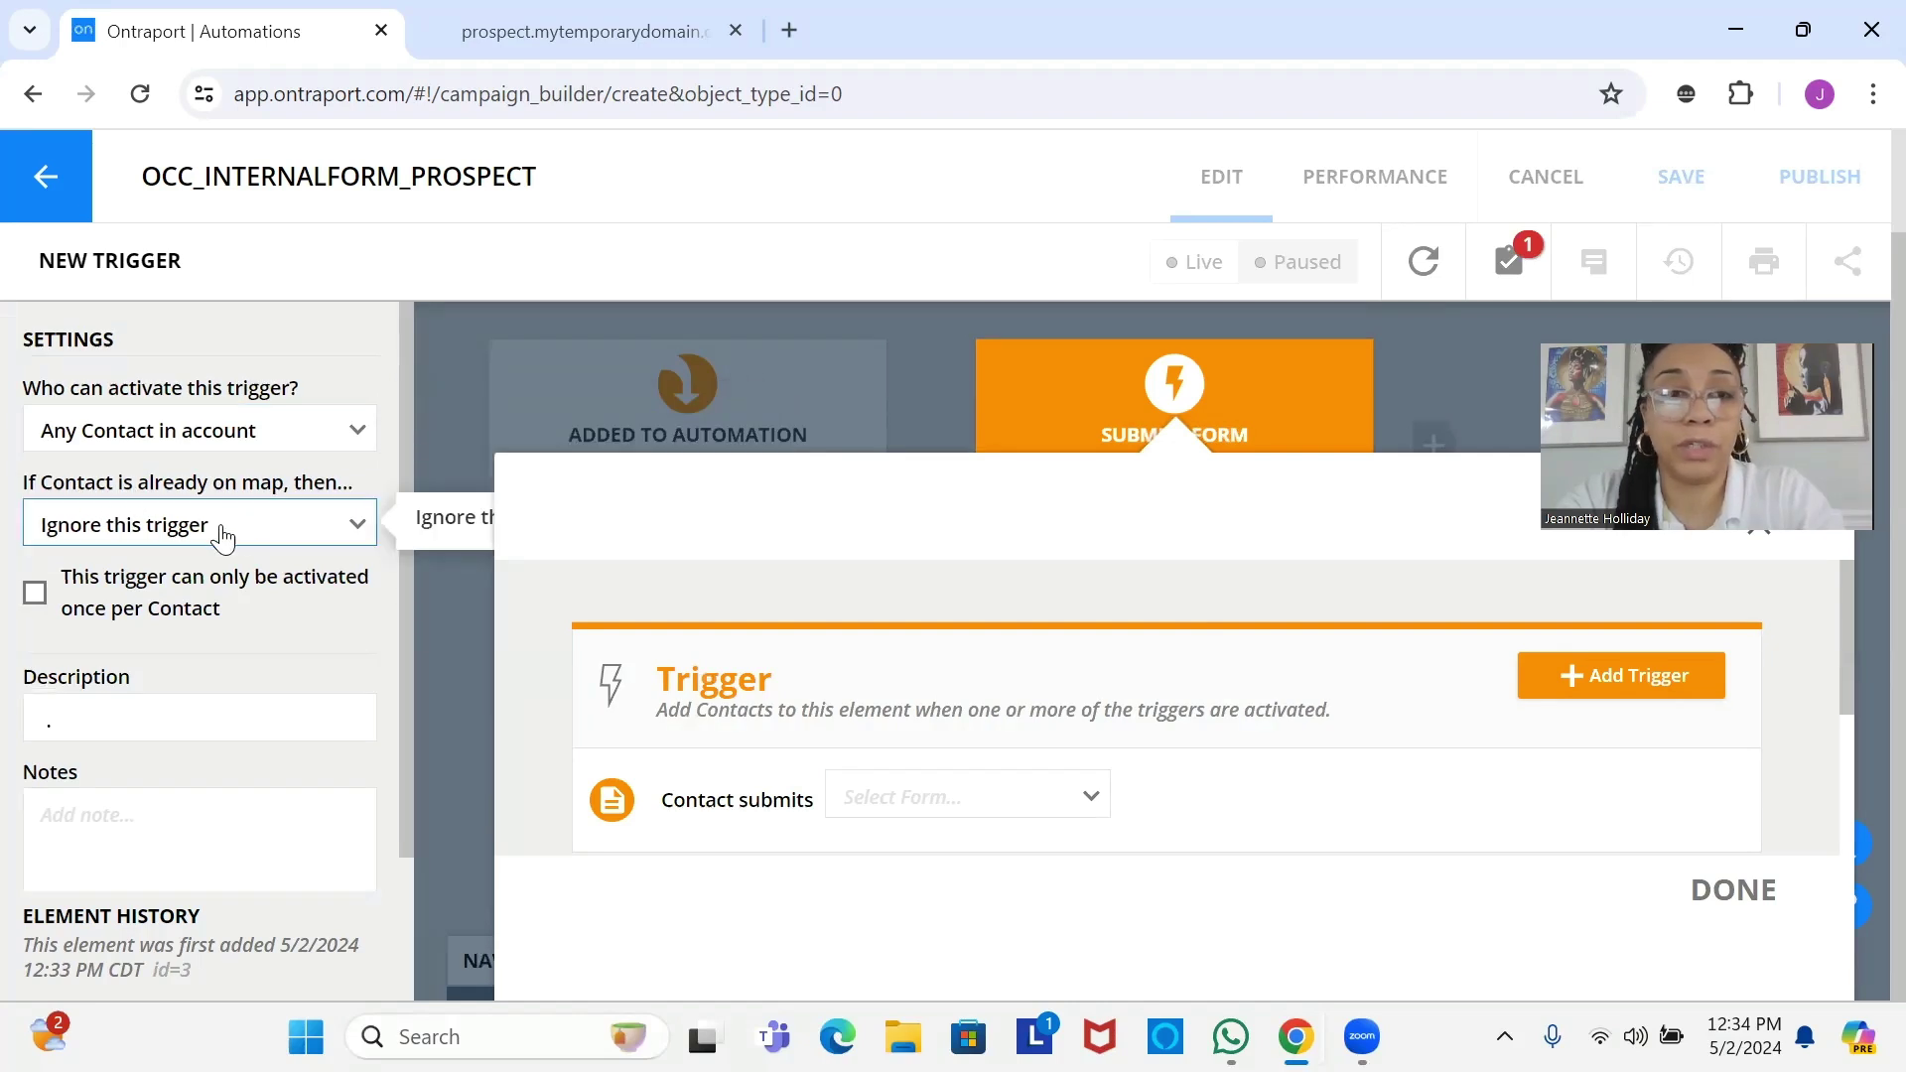
left_click(915, 809)
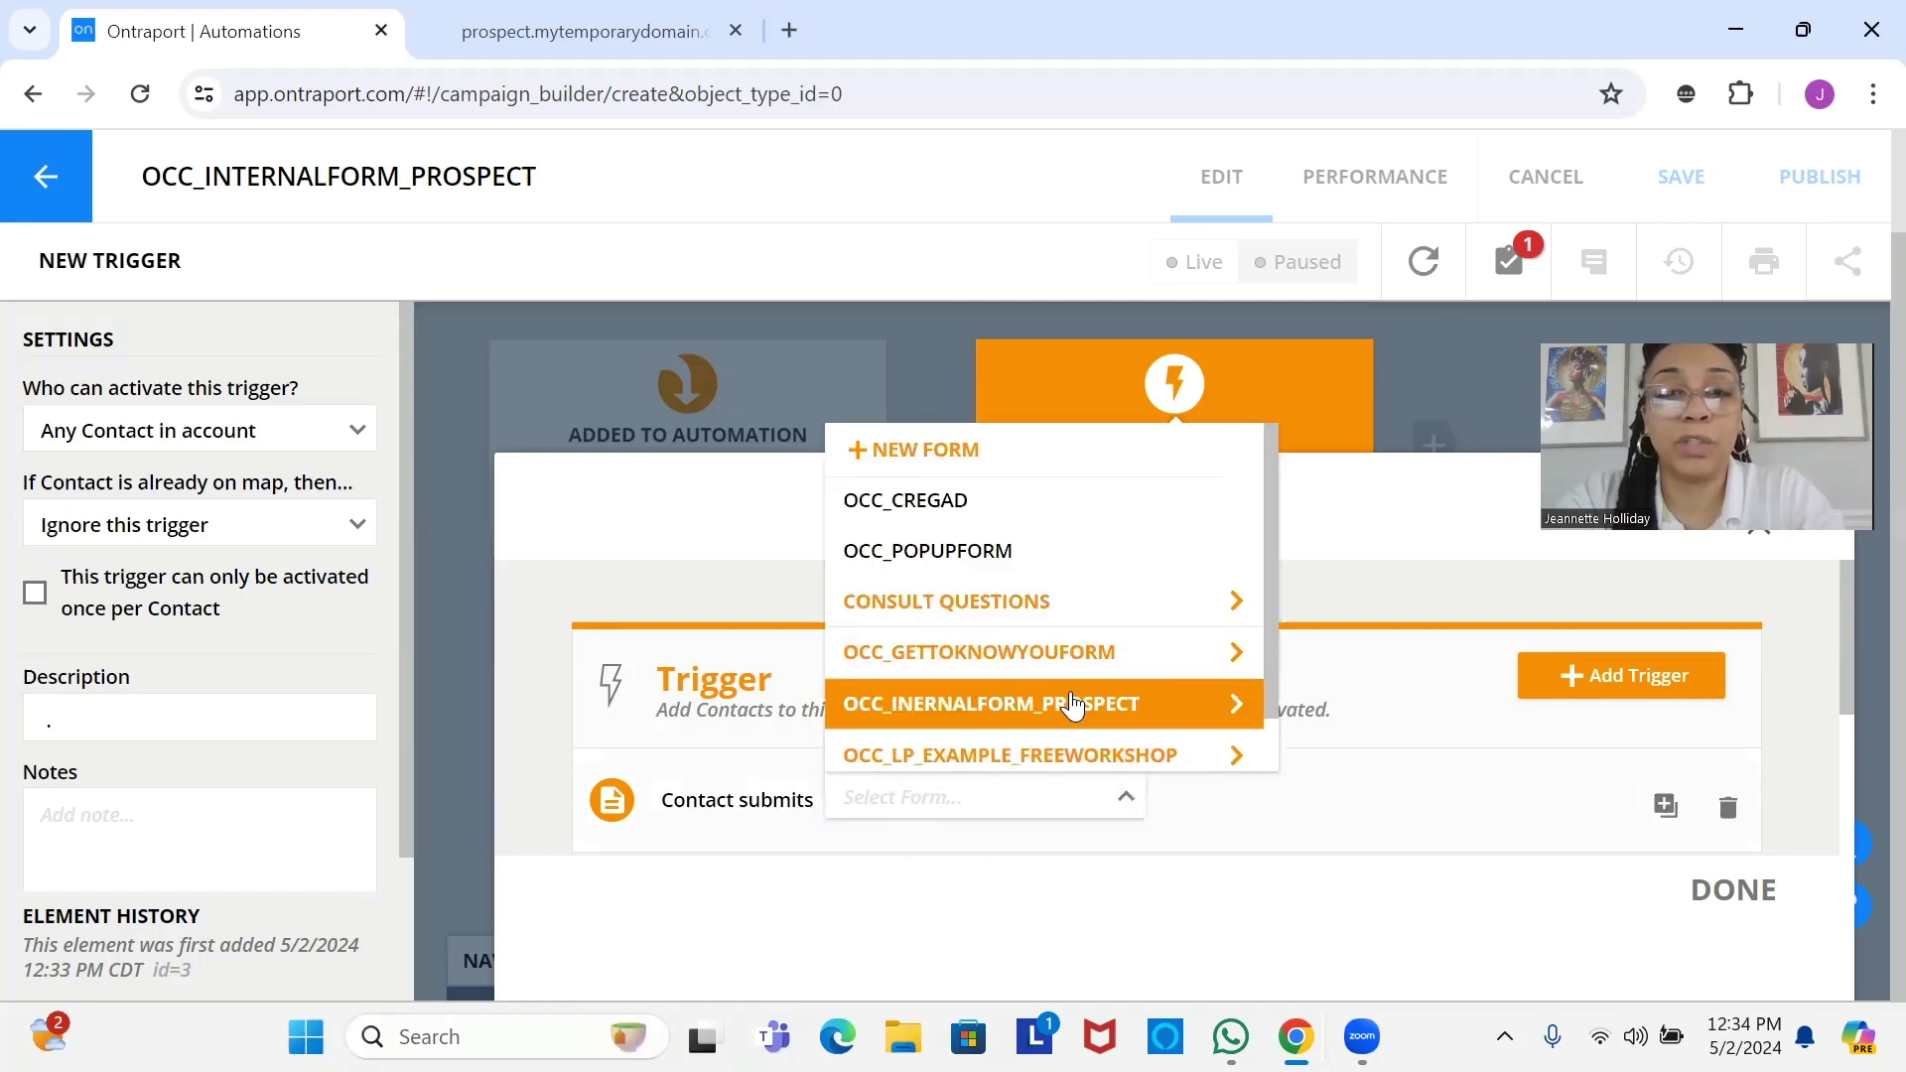
left_click(1087, 705)
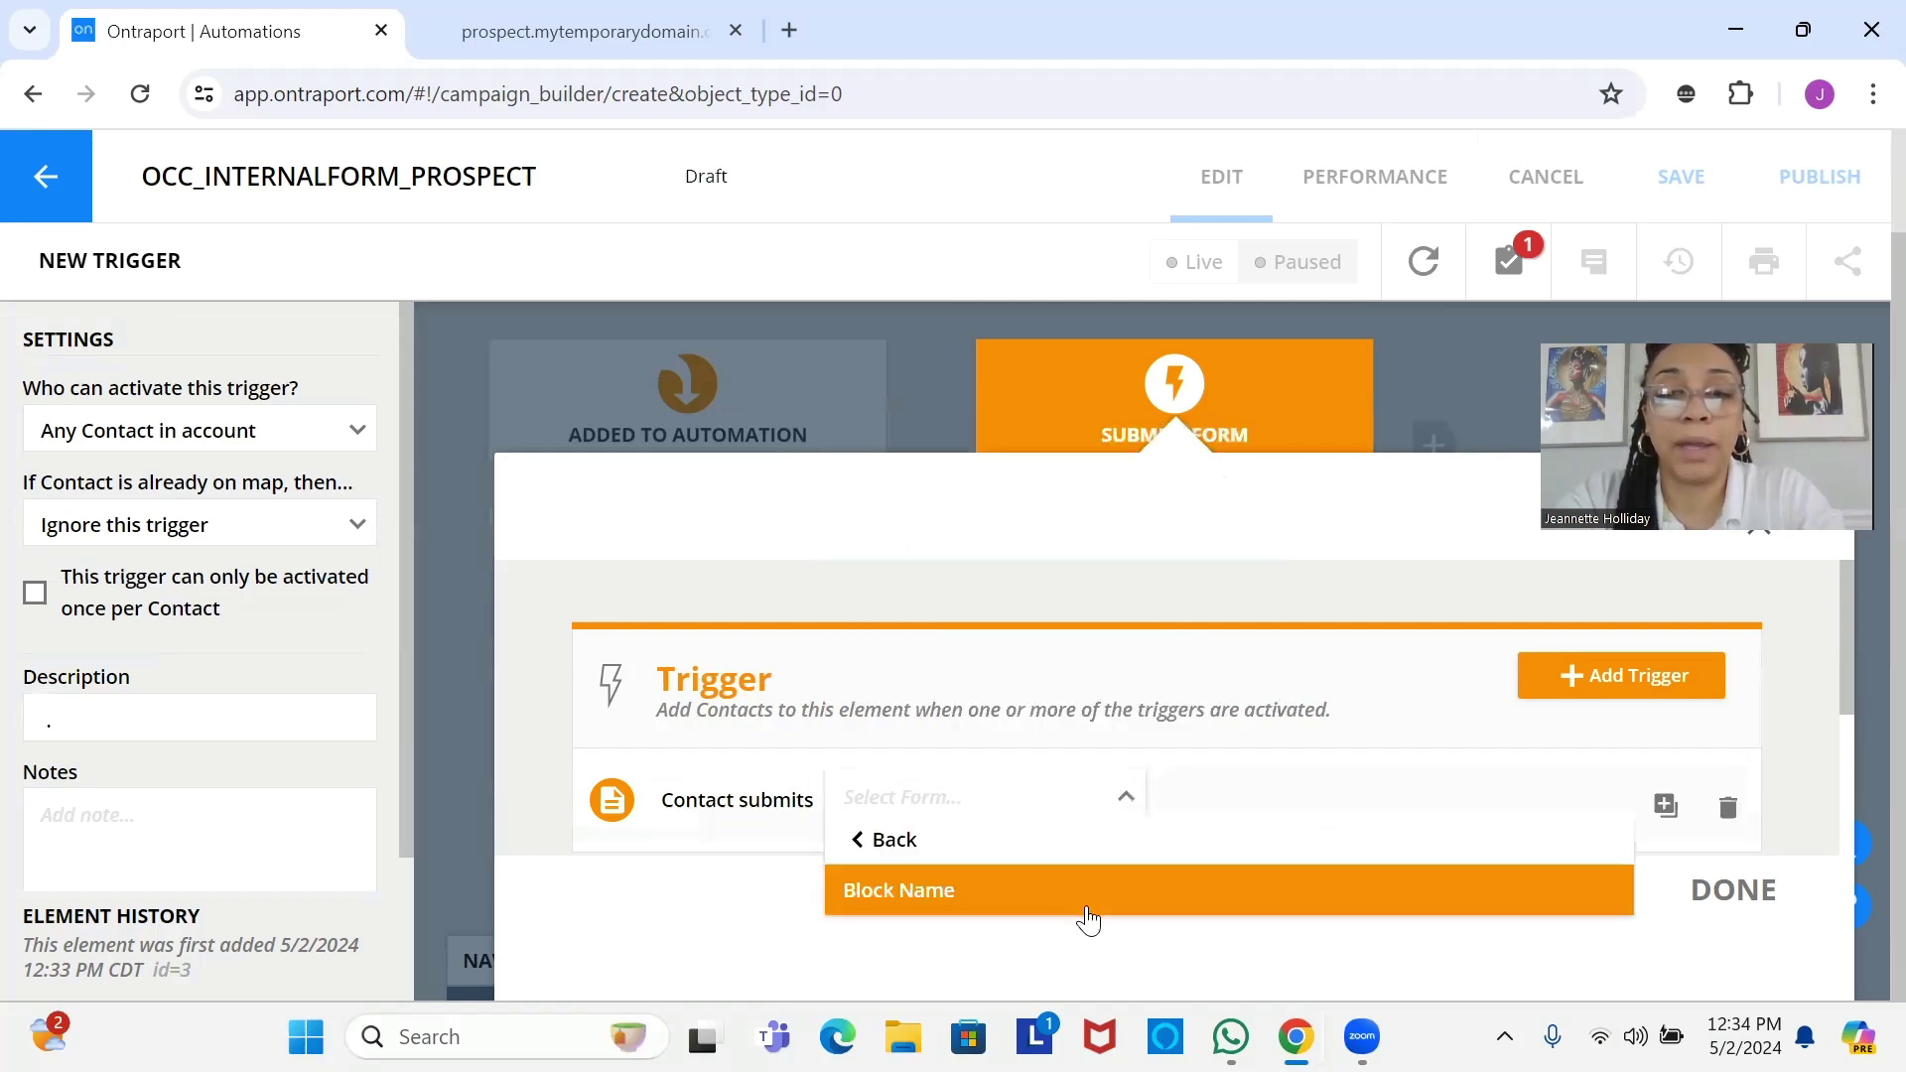
left_click(1087, 897)
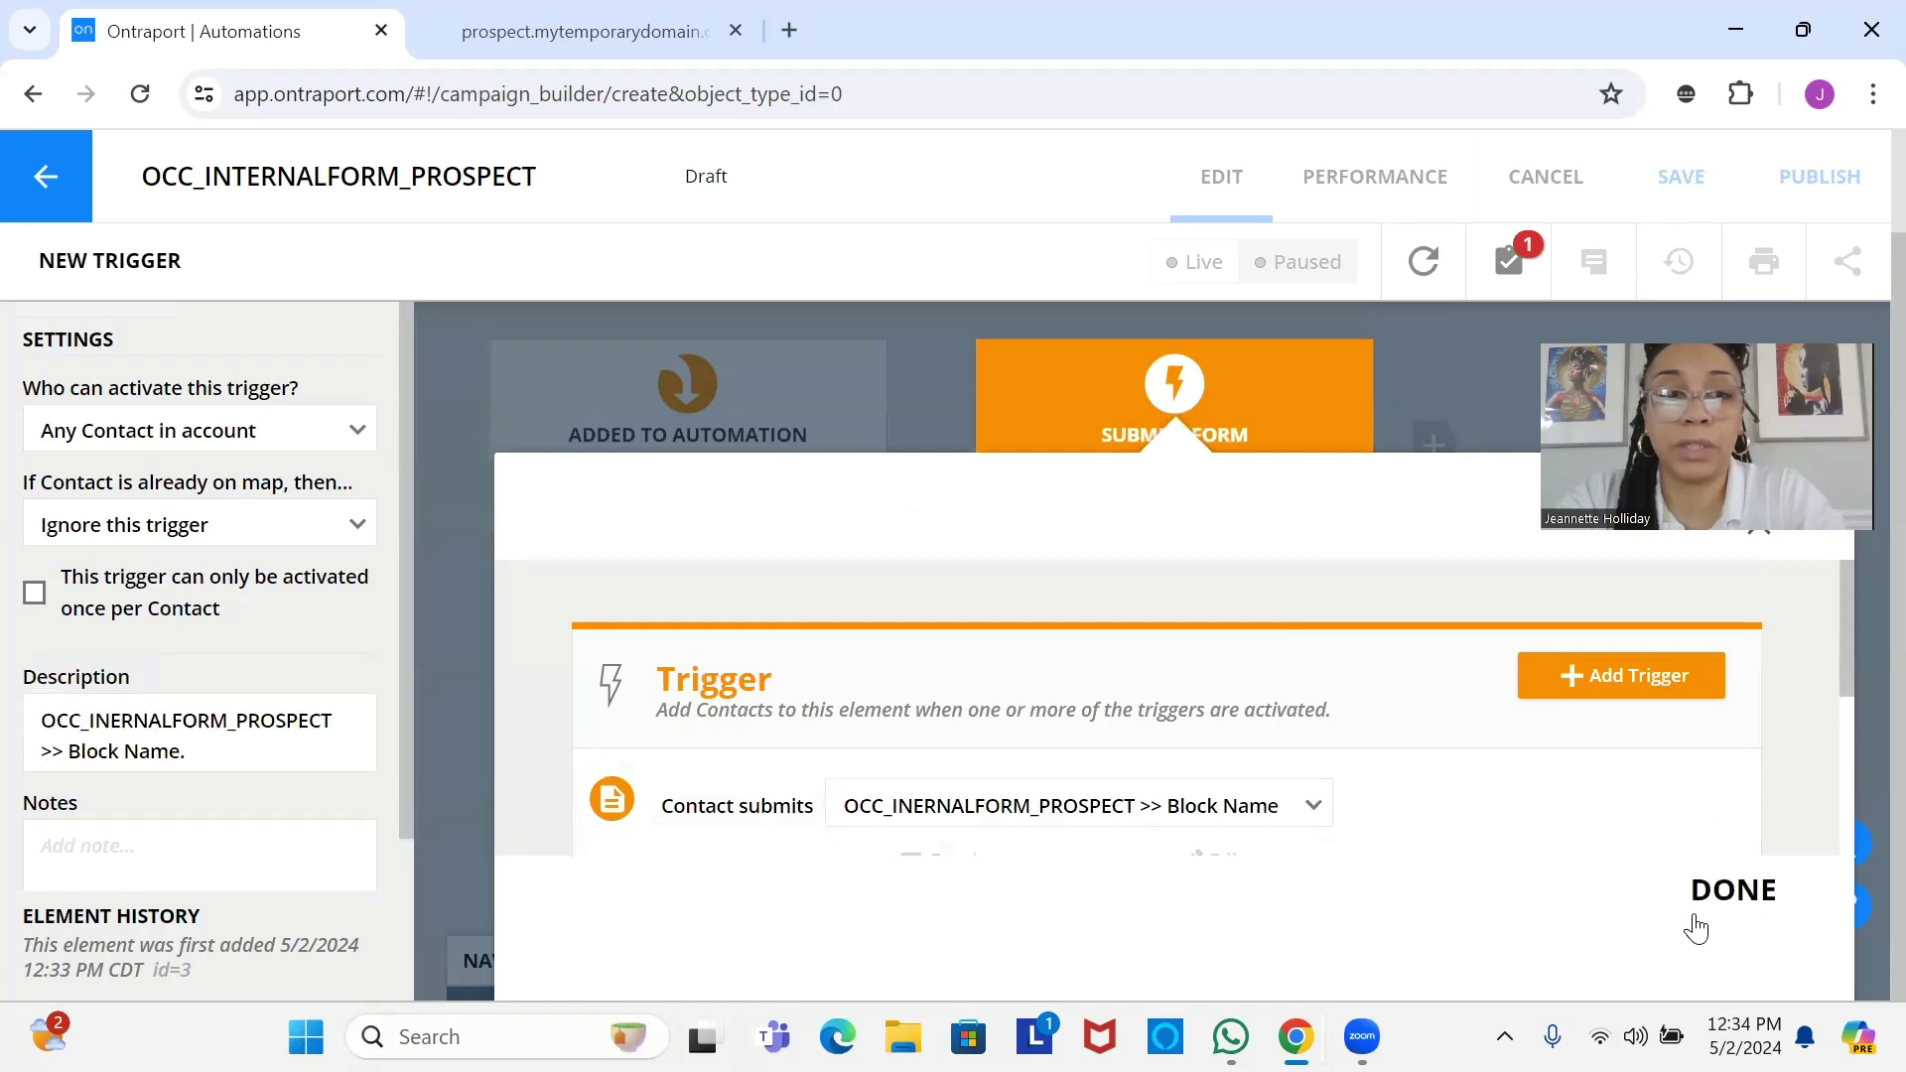
left_click(1755, 895)
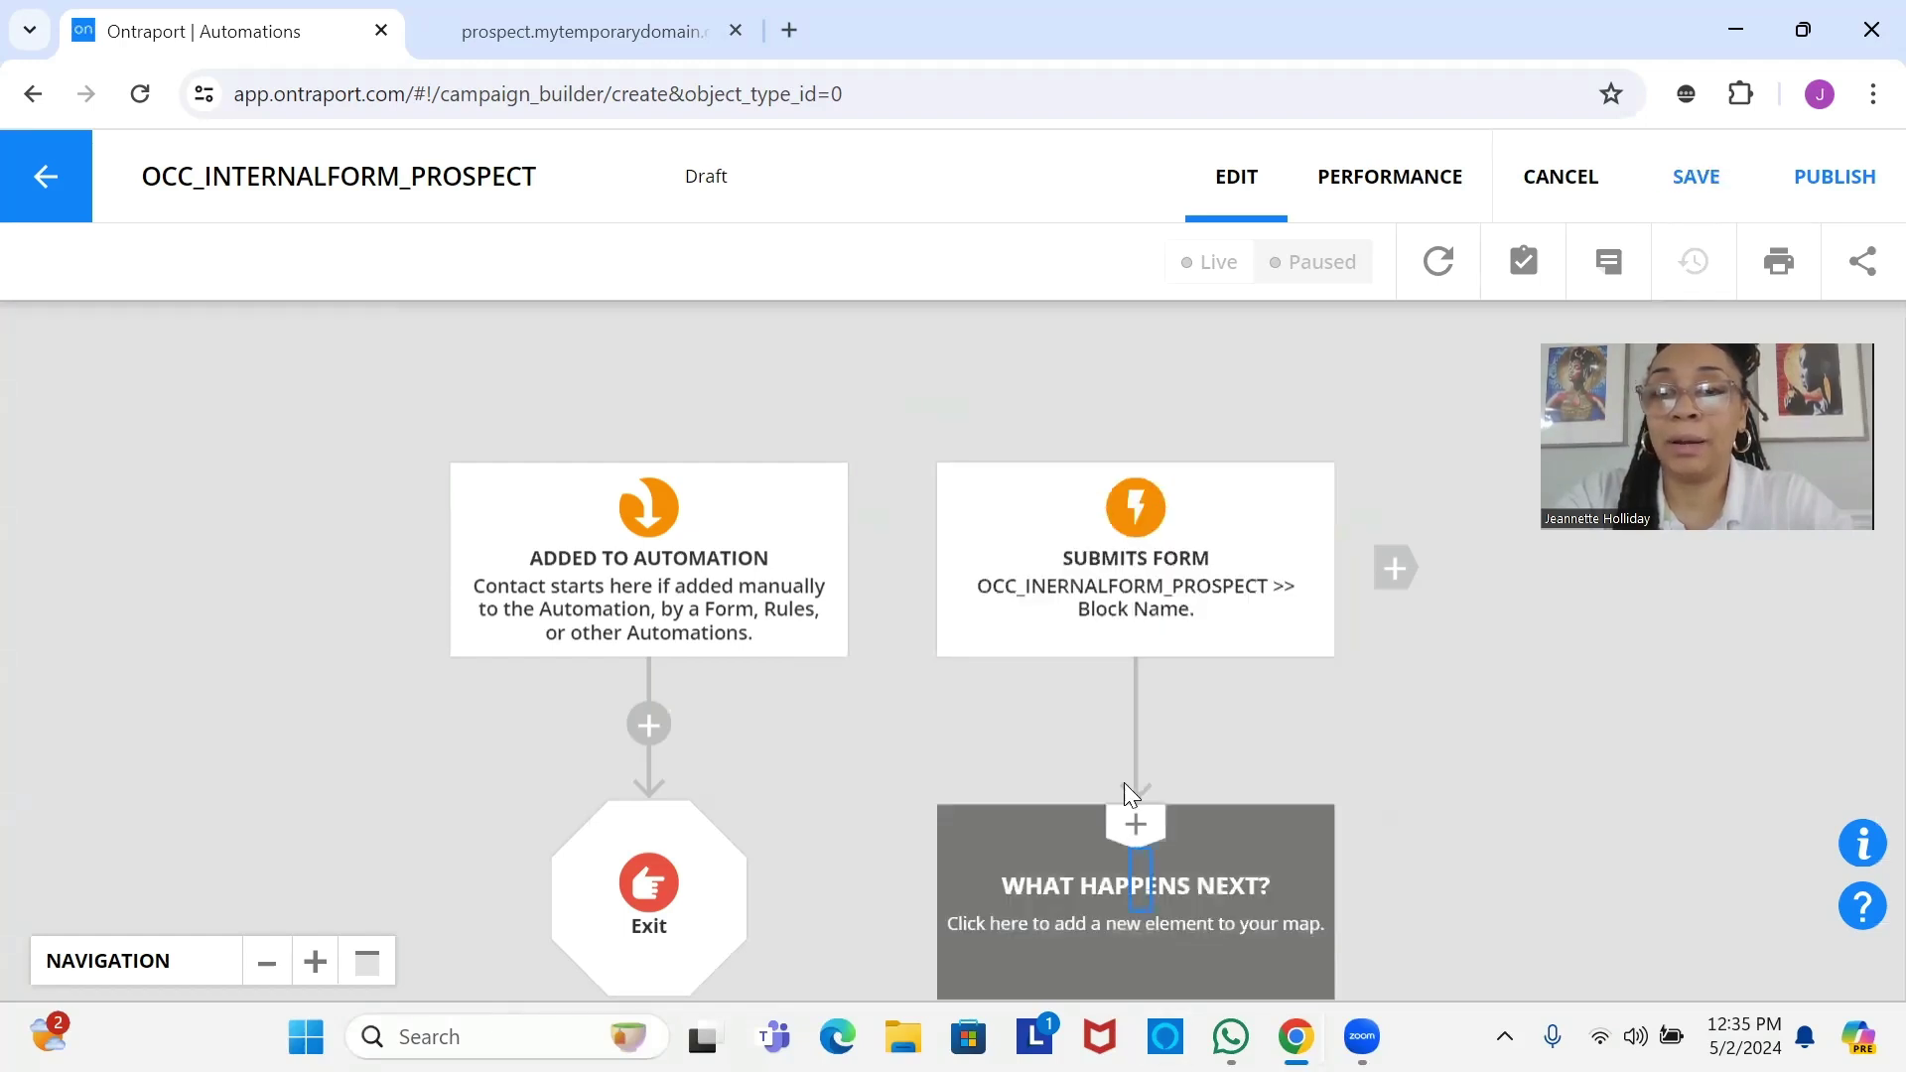
Pan the map up to show the empty next step below the Submits Form trigger.
left_click_drag(1124, 873, 1125, 642)
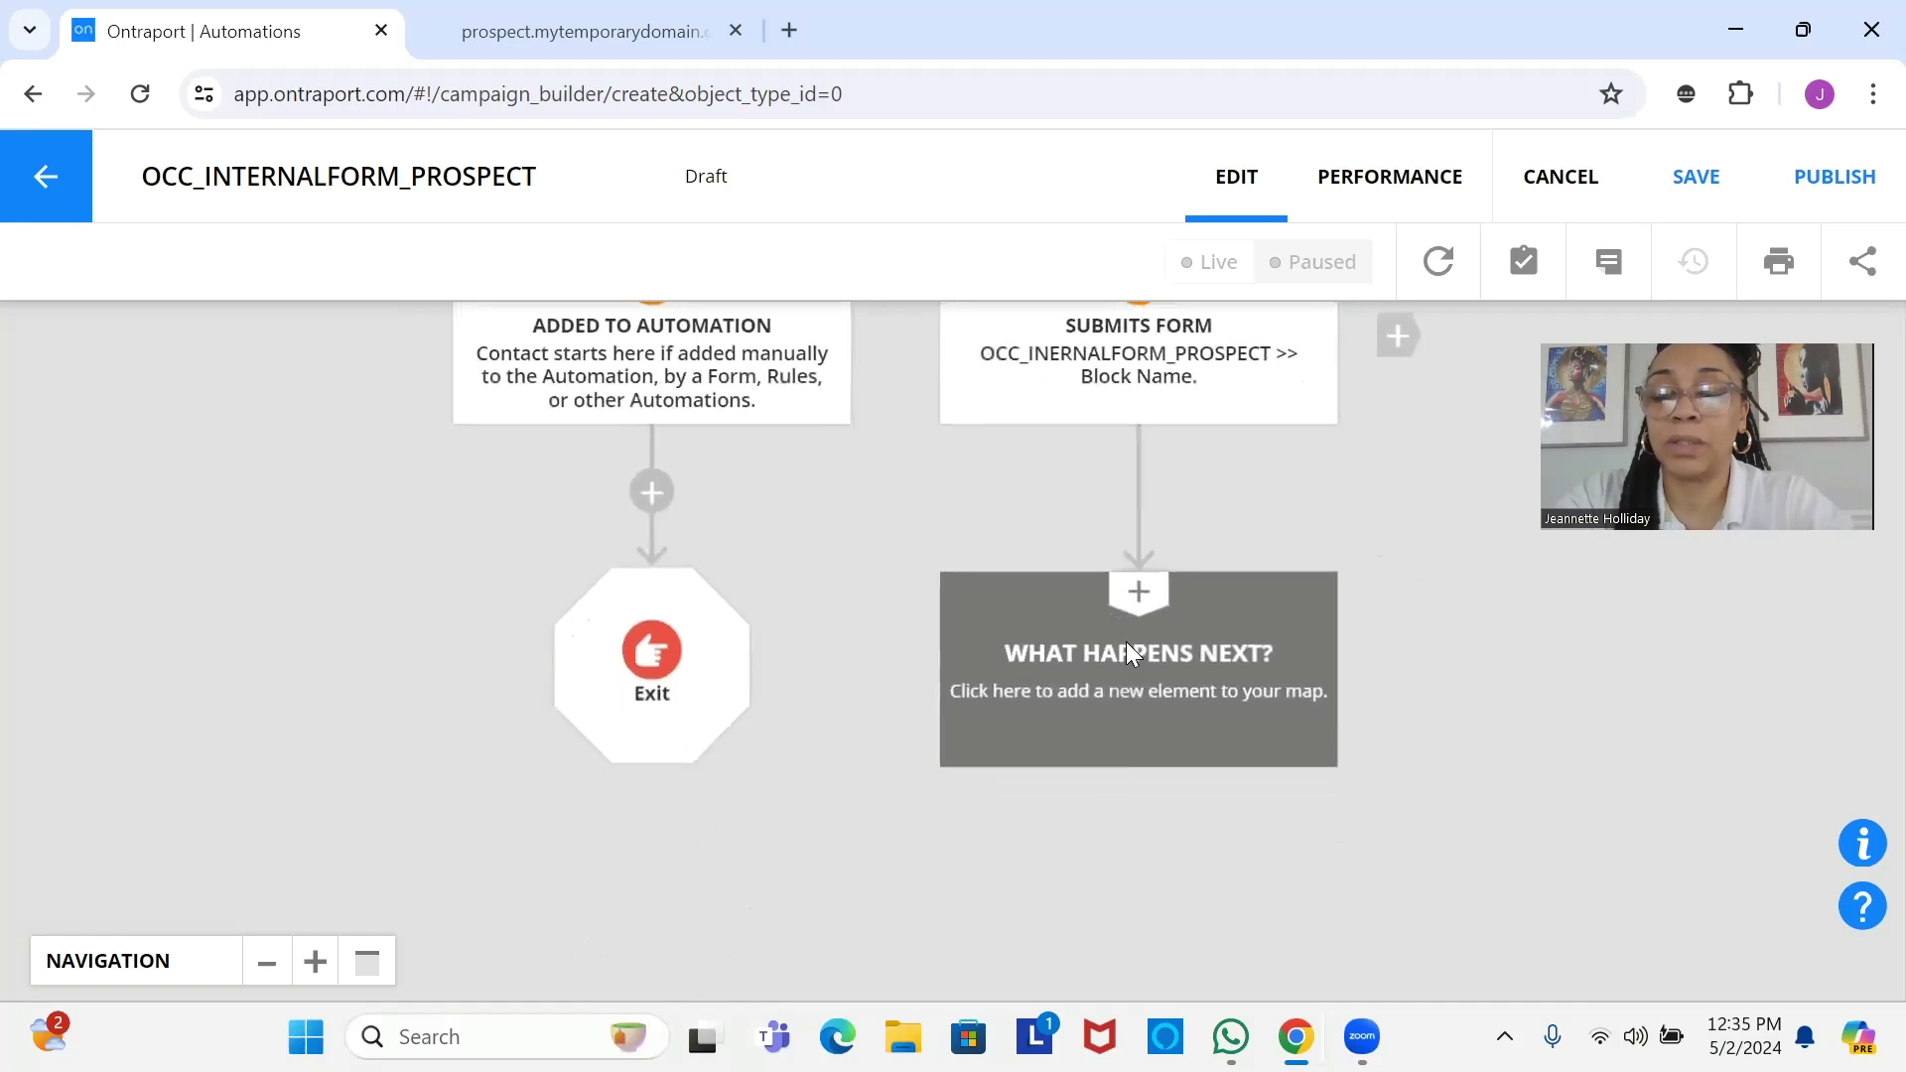
Add a Send an Email step using OCC_DiscoveryCall_Request after the trigger and open that email's editor.
left_click(1096, 693)
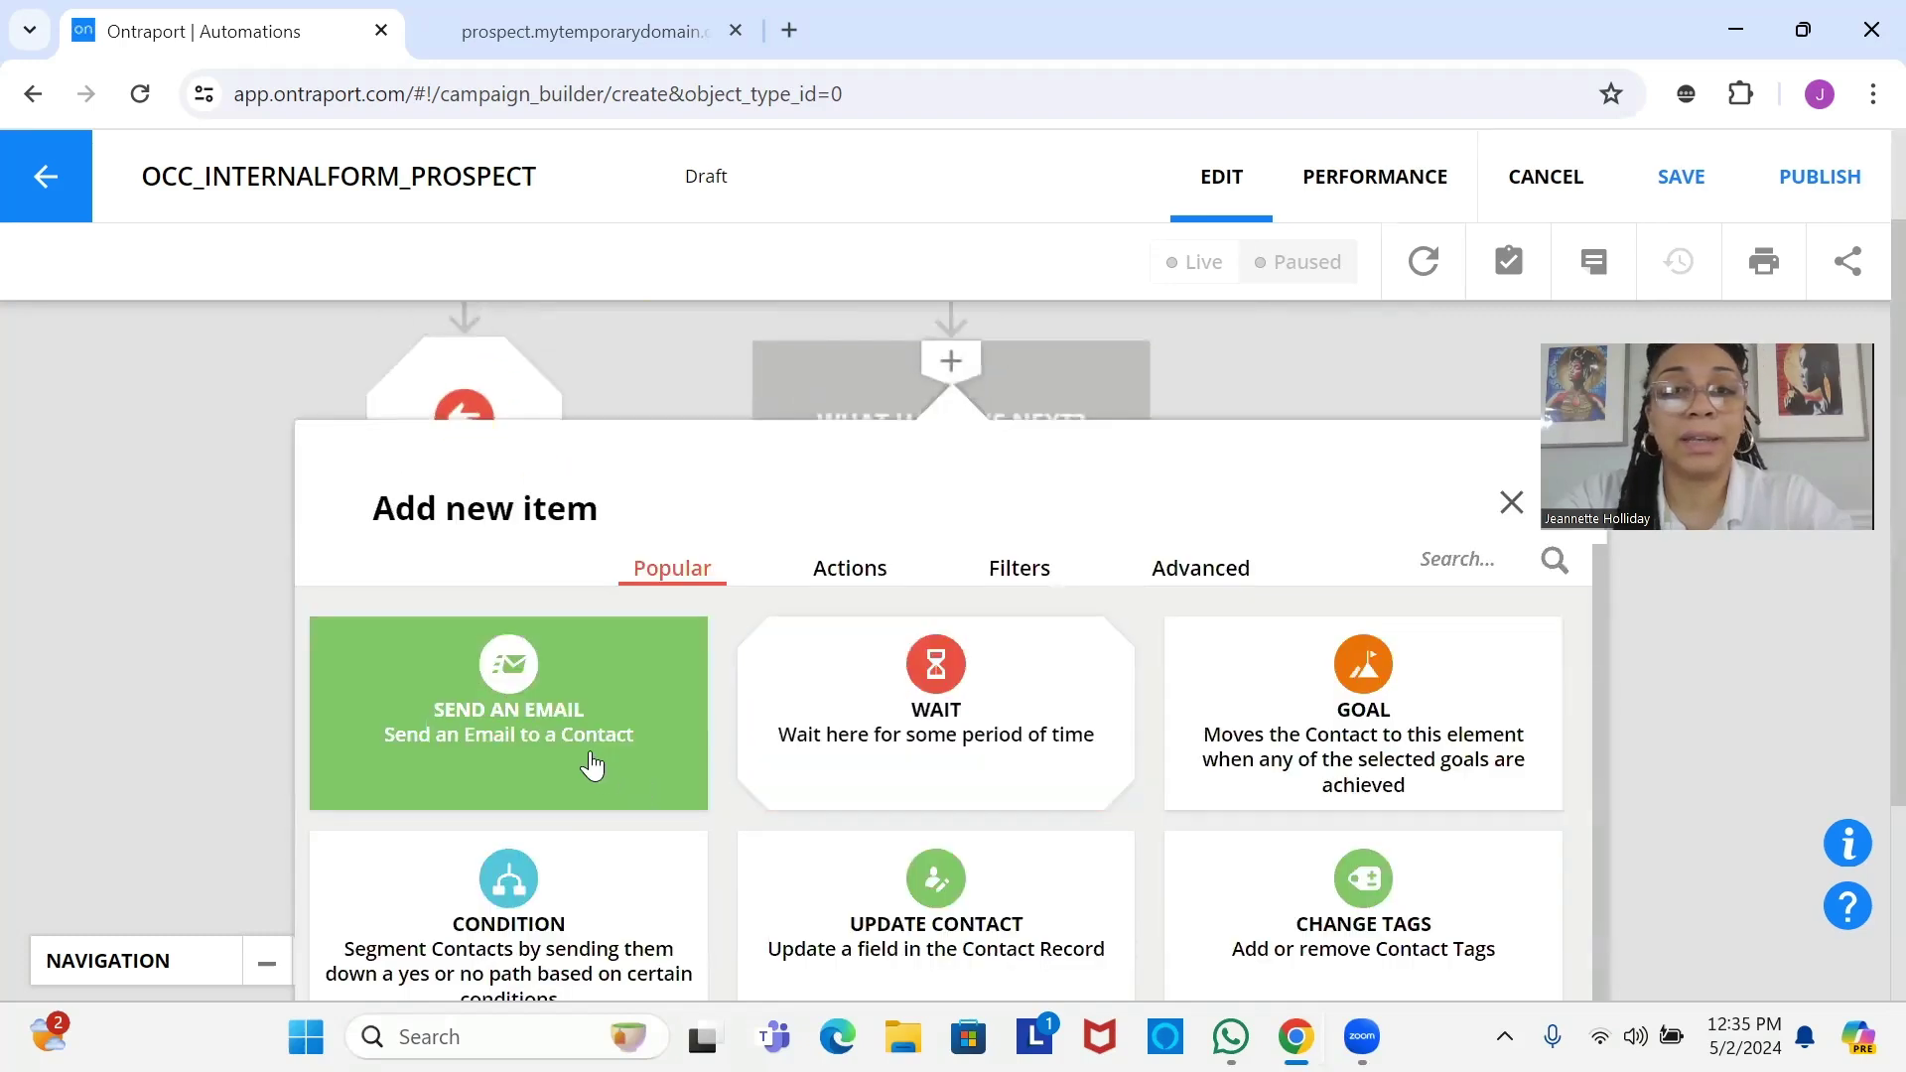
left_click(591, 759)
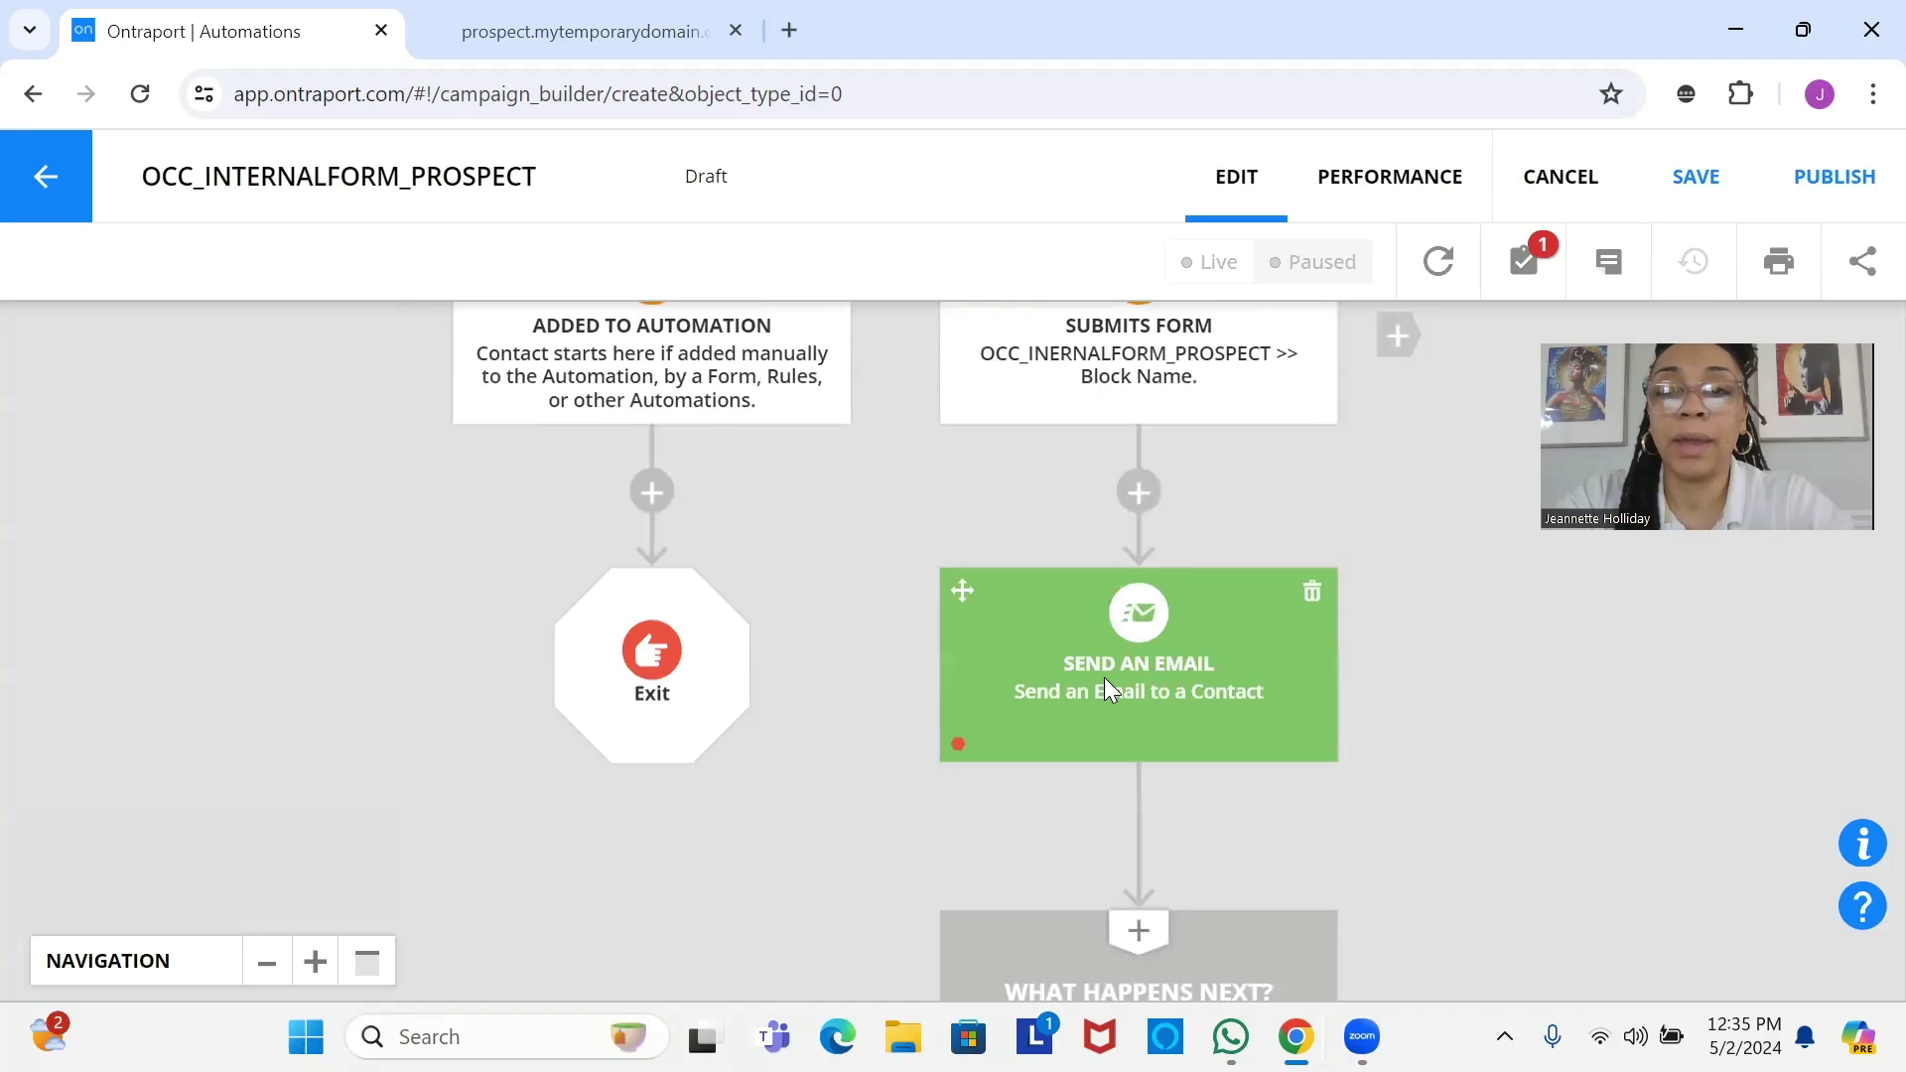
left_click(1104, 677)
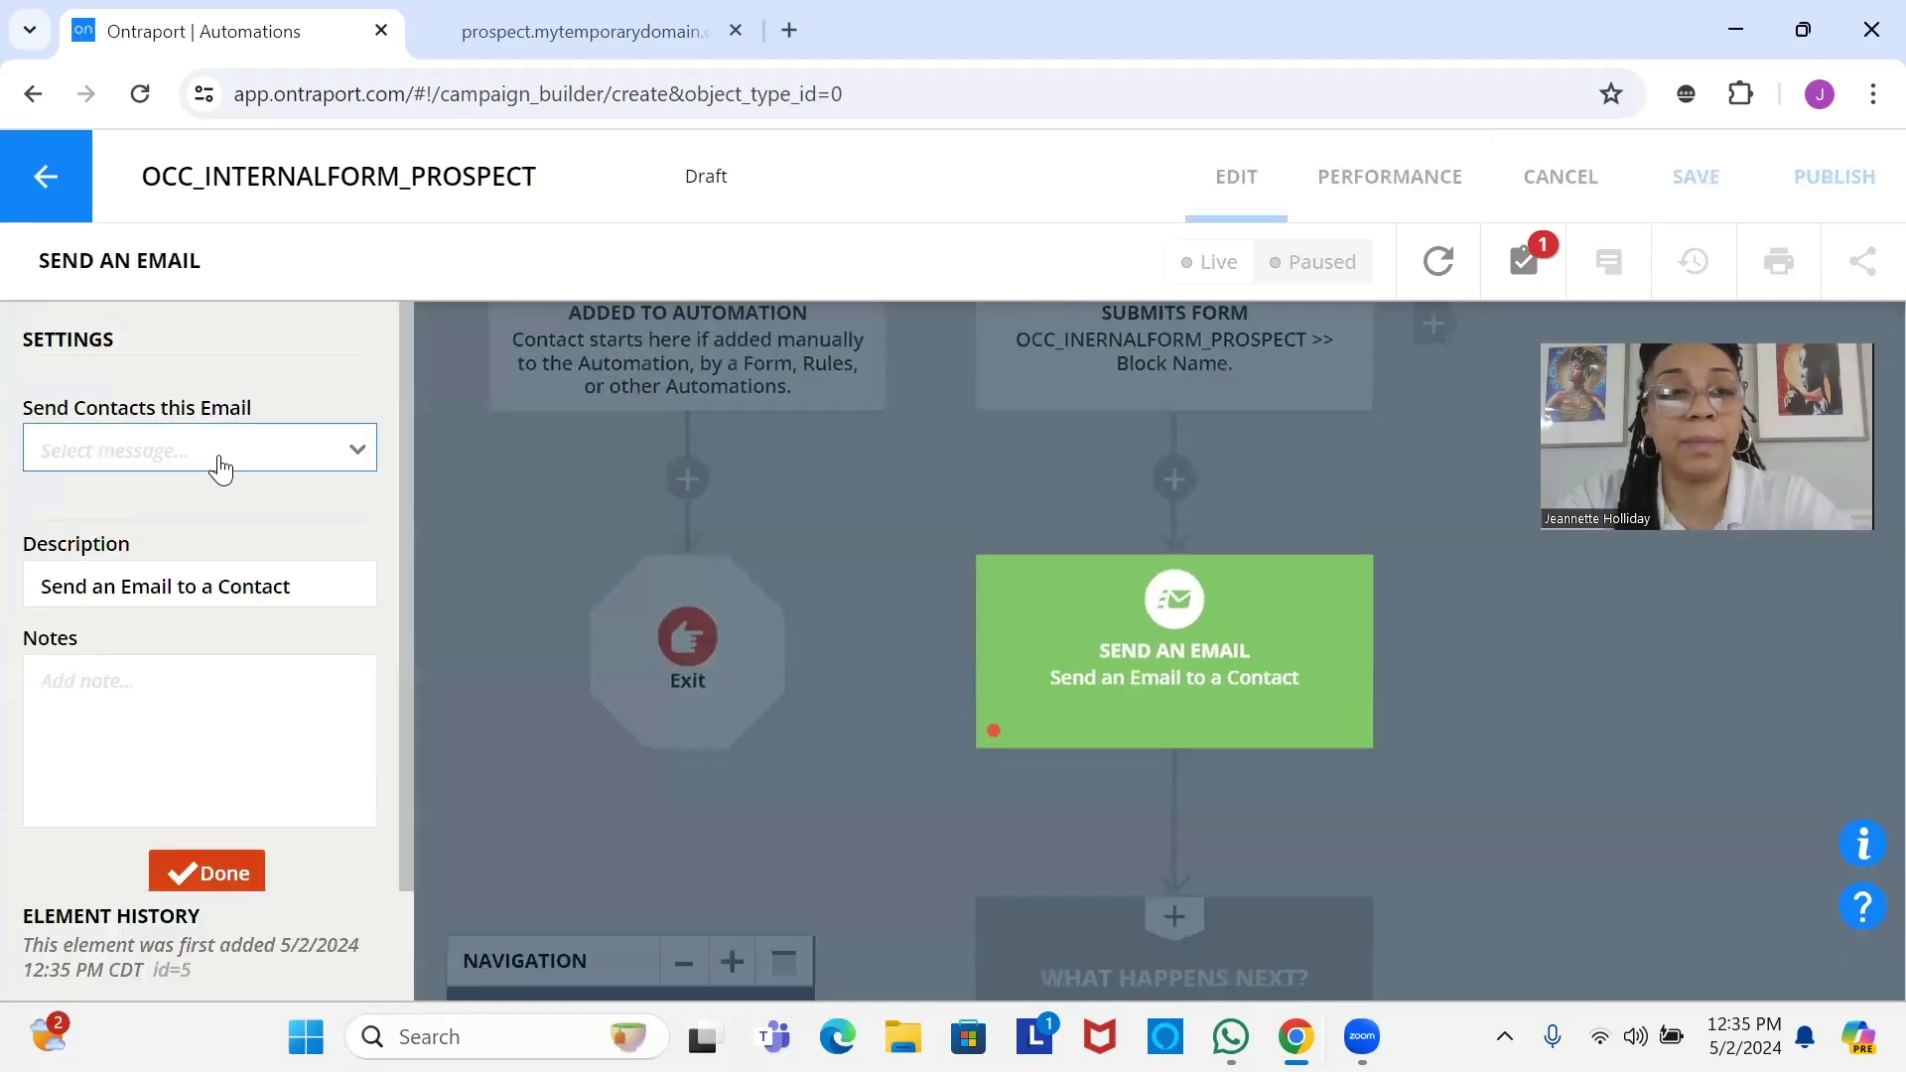
left_click(220, 469)
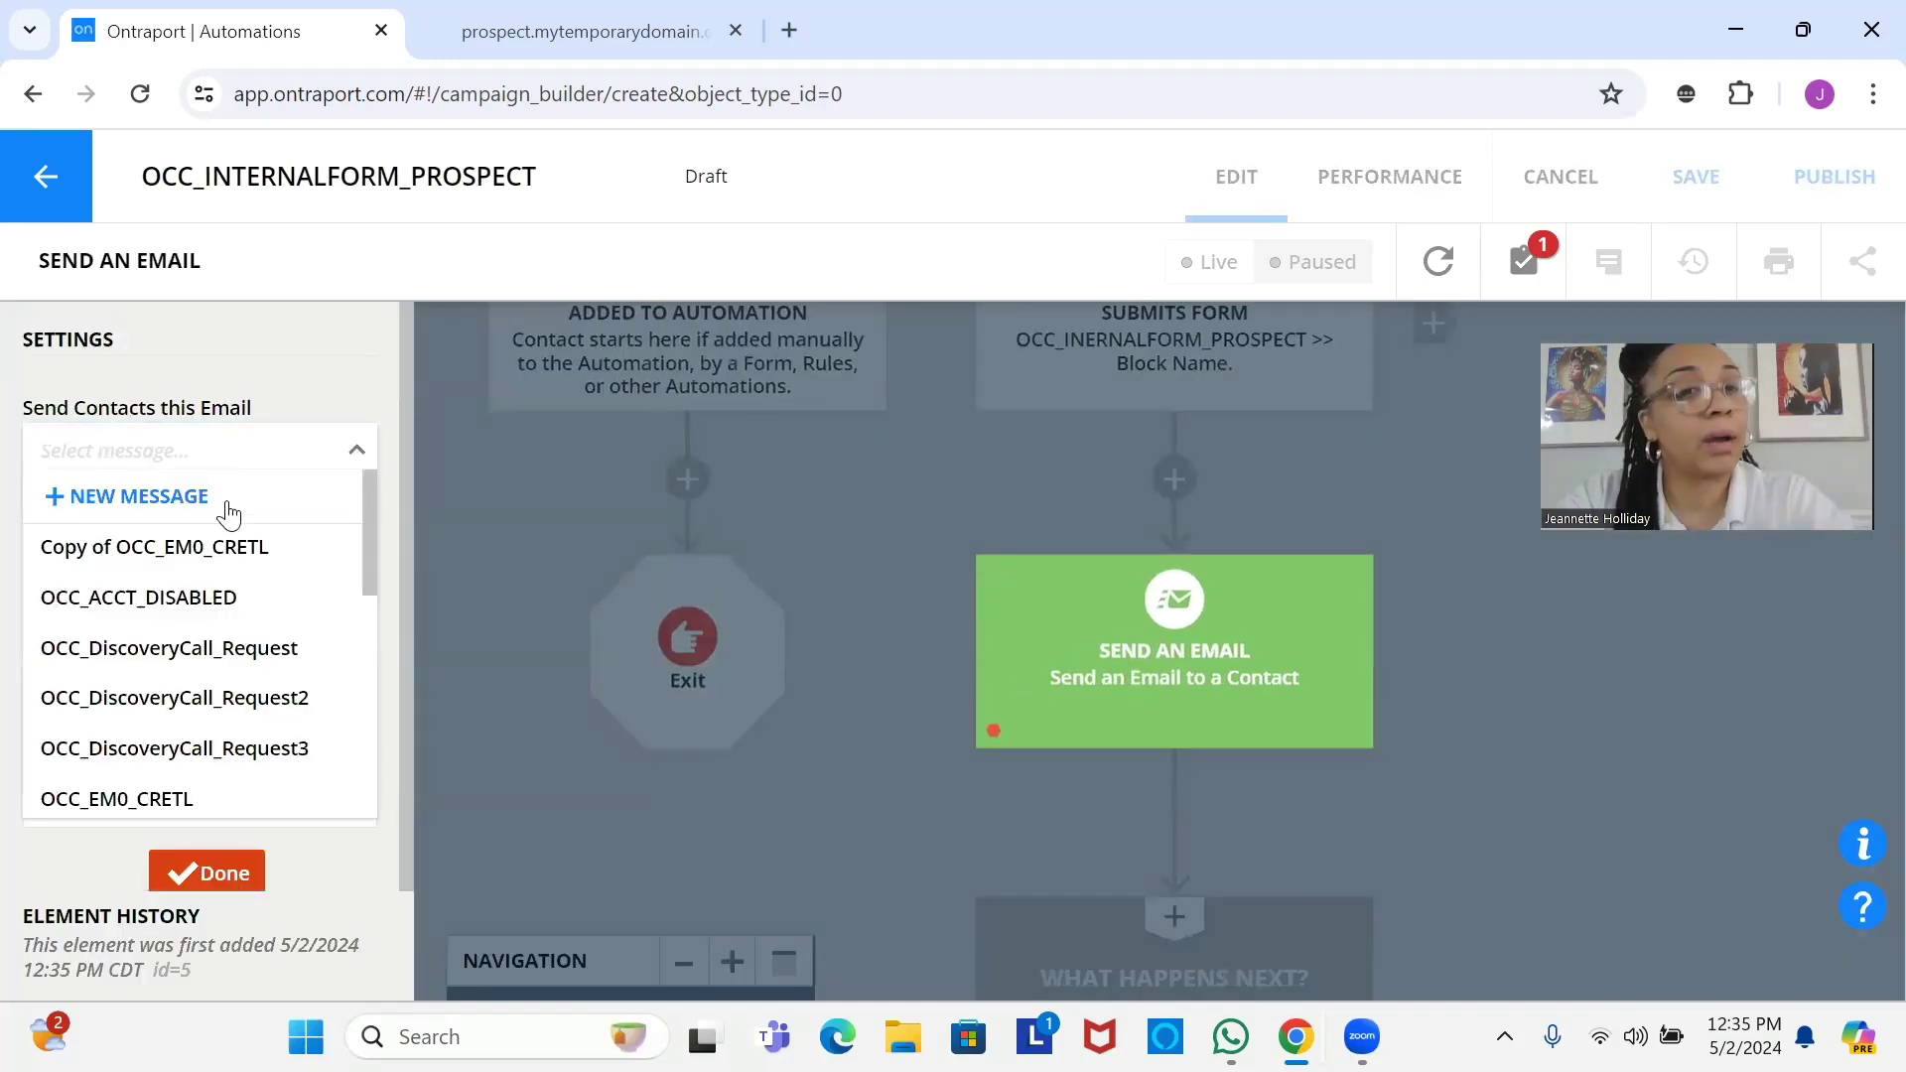
left_click(248, 651)
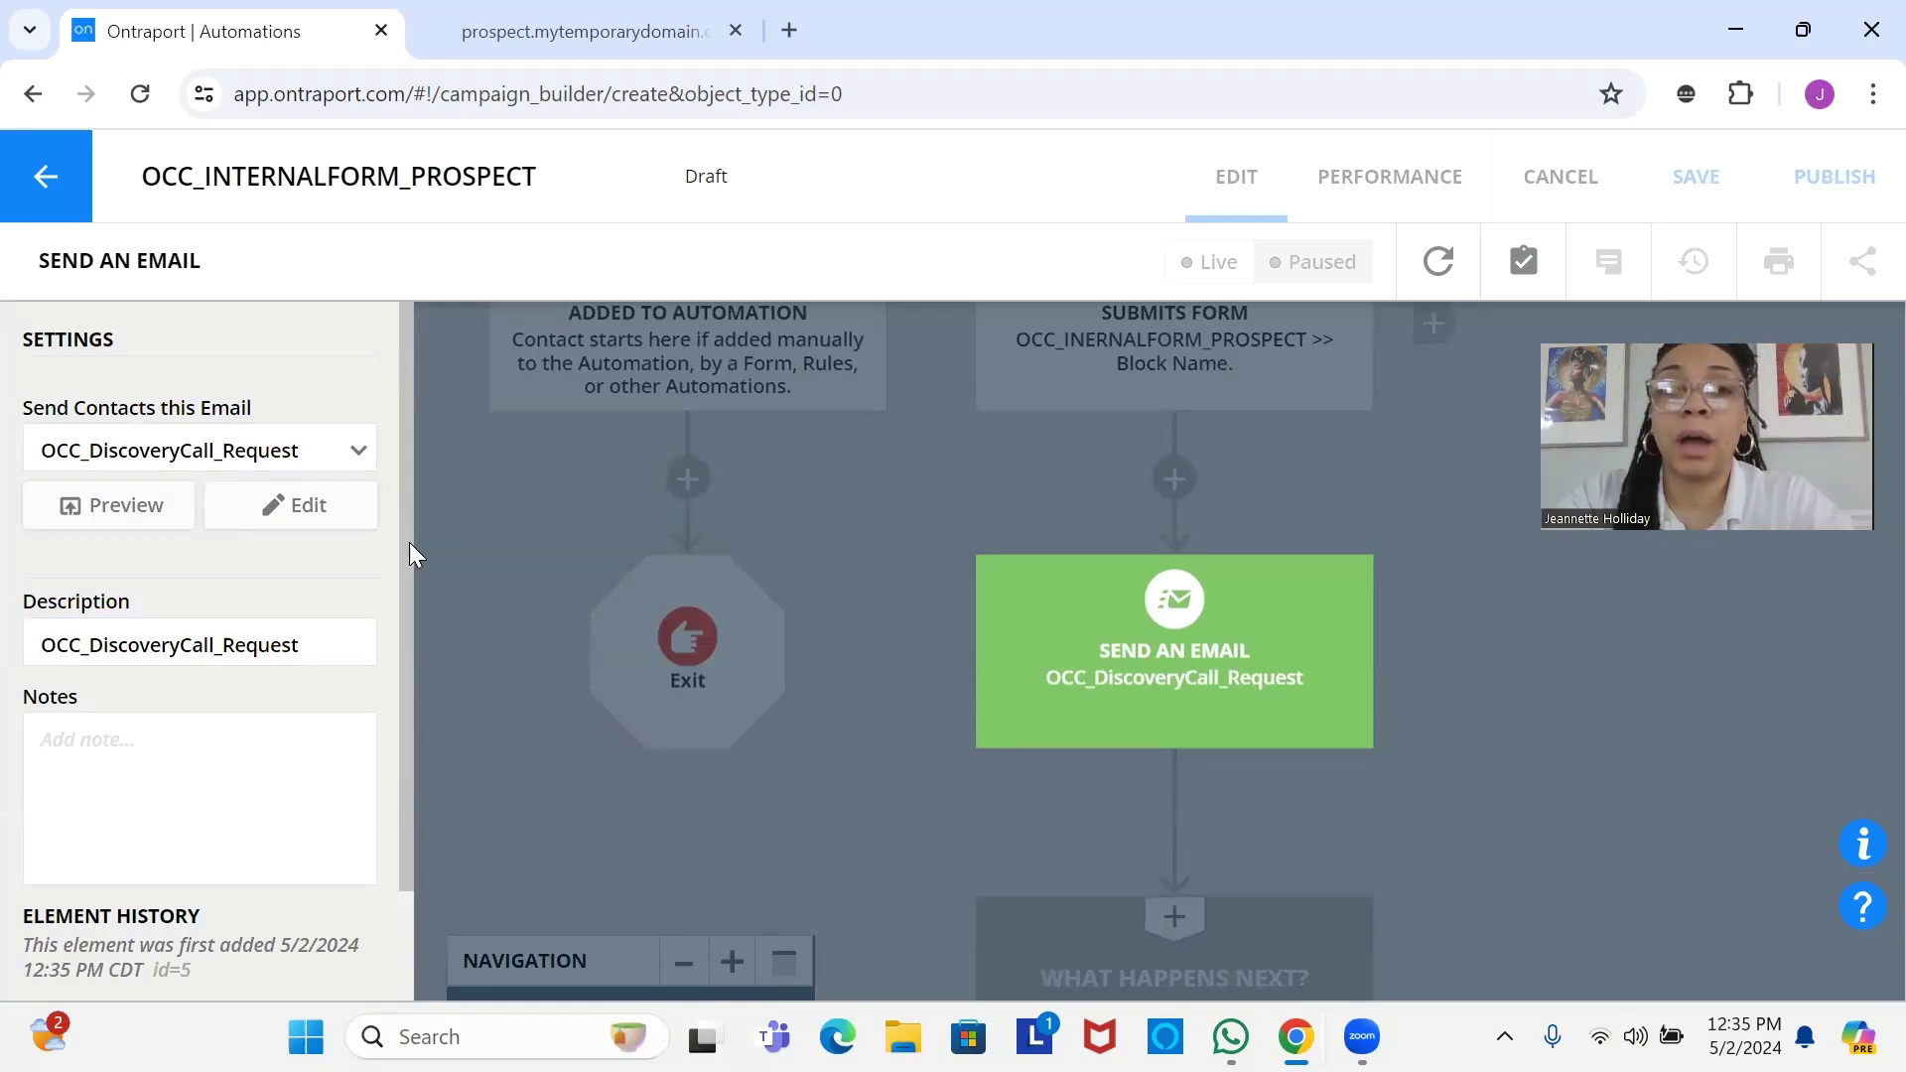
left_click(260, 508)
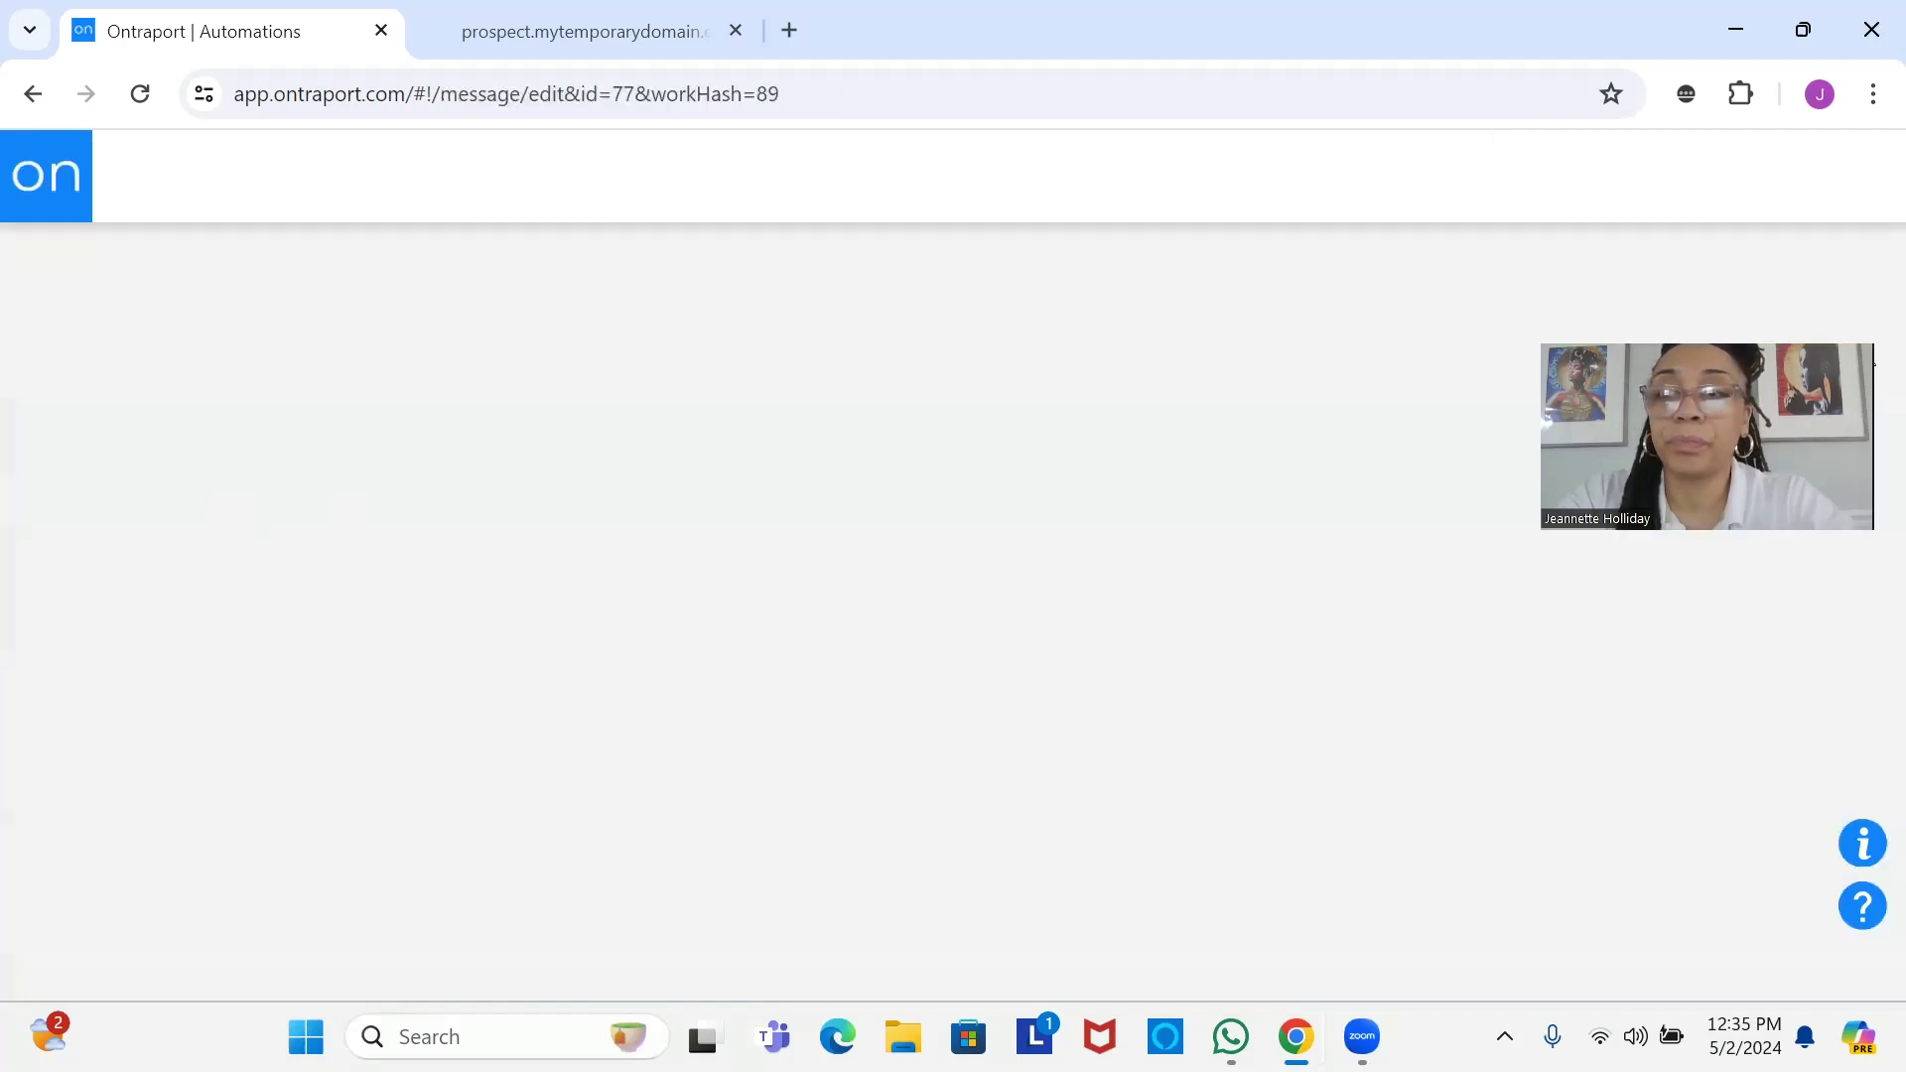
Scroll through the OCC_DiscoveryCall_Request body and place the cursor after its second paragraph.
scroll(1092, 595, "down", 2)
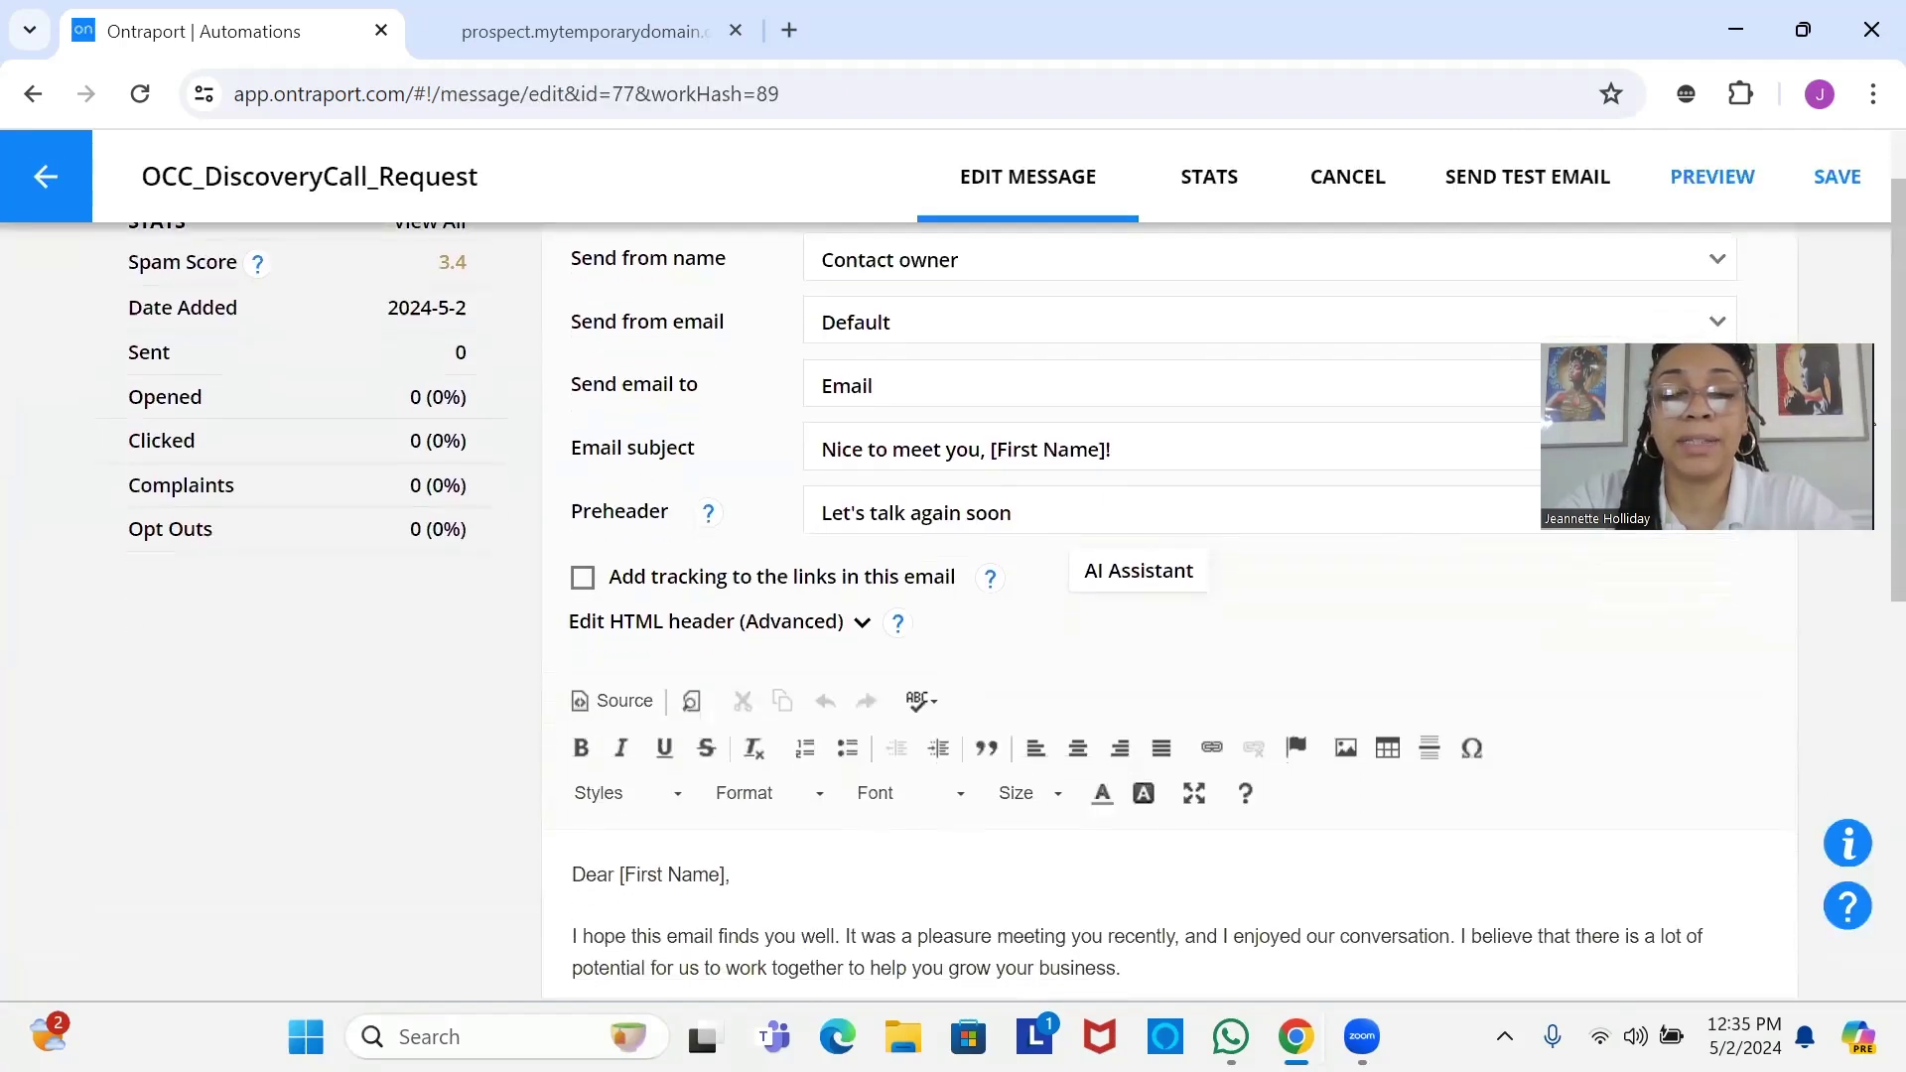
scroll(1092, 596, "down", 1)
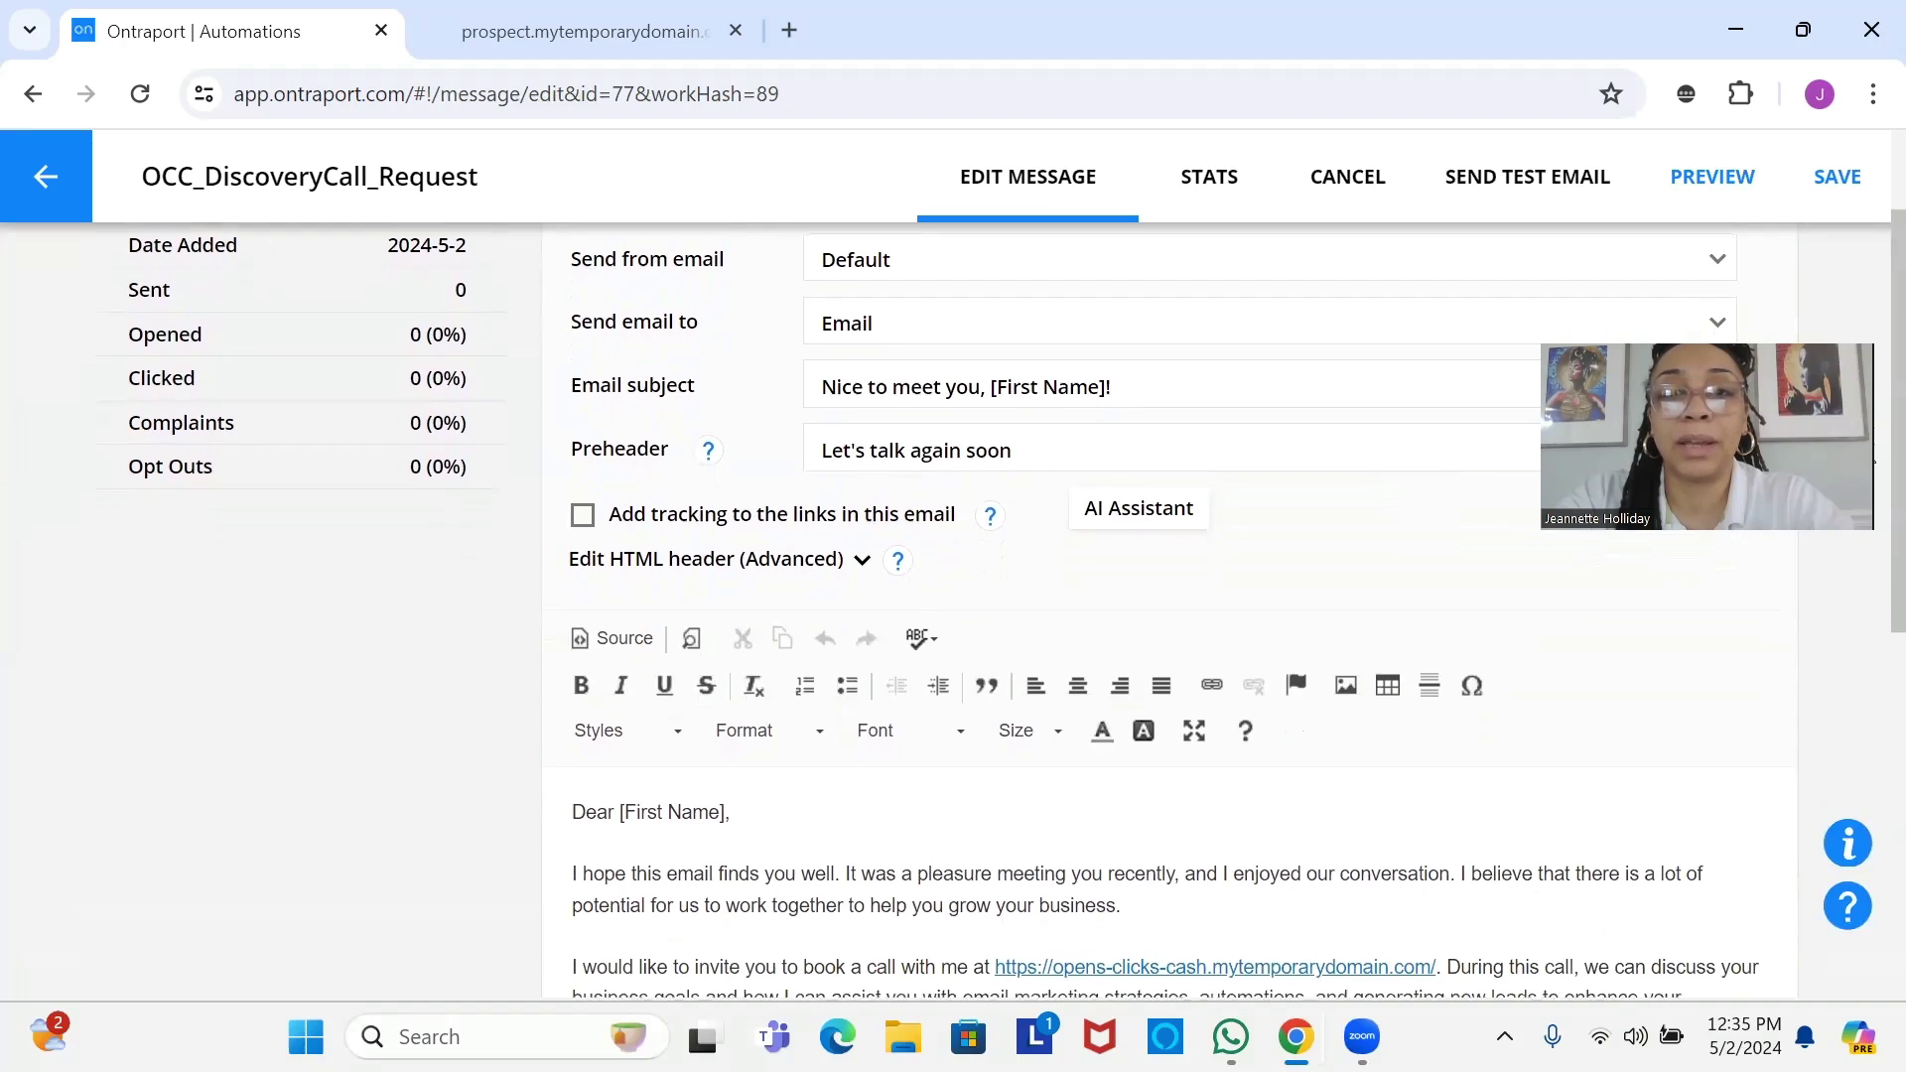
scroll(1092, 595, "down", 1)
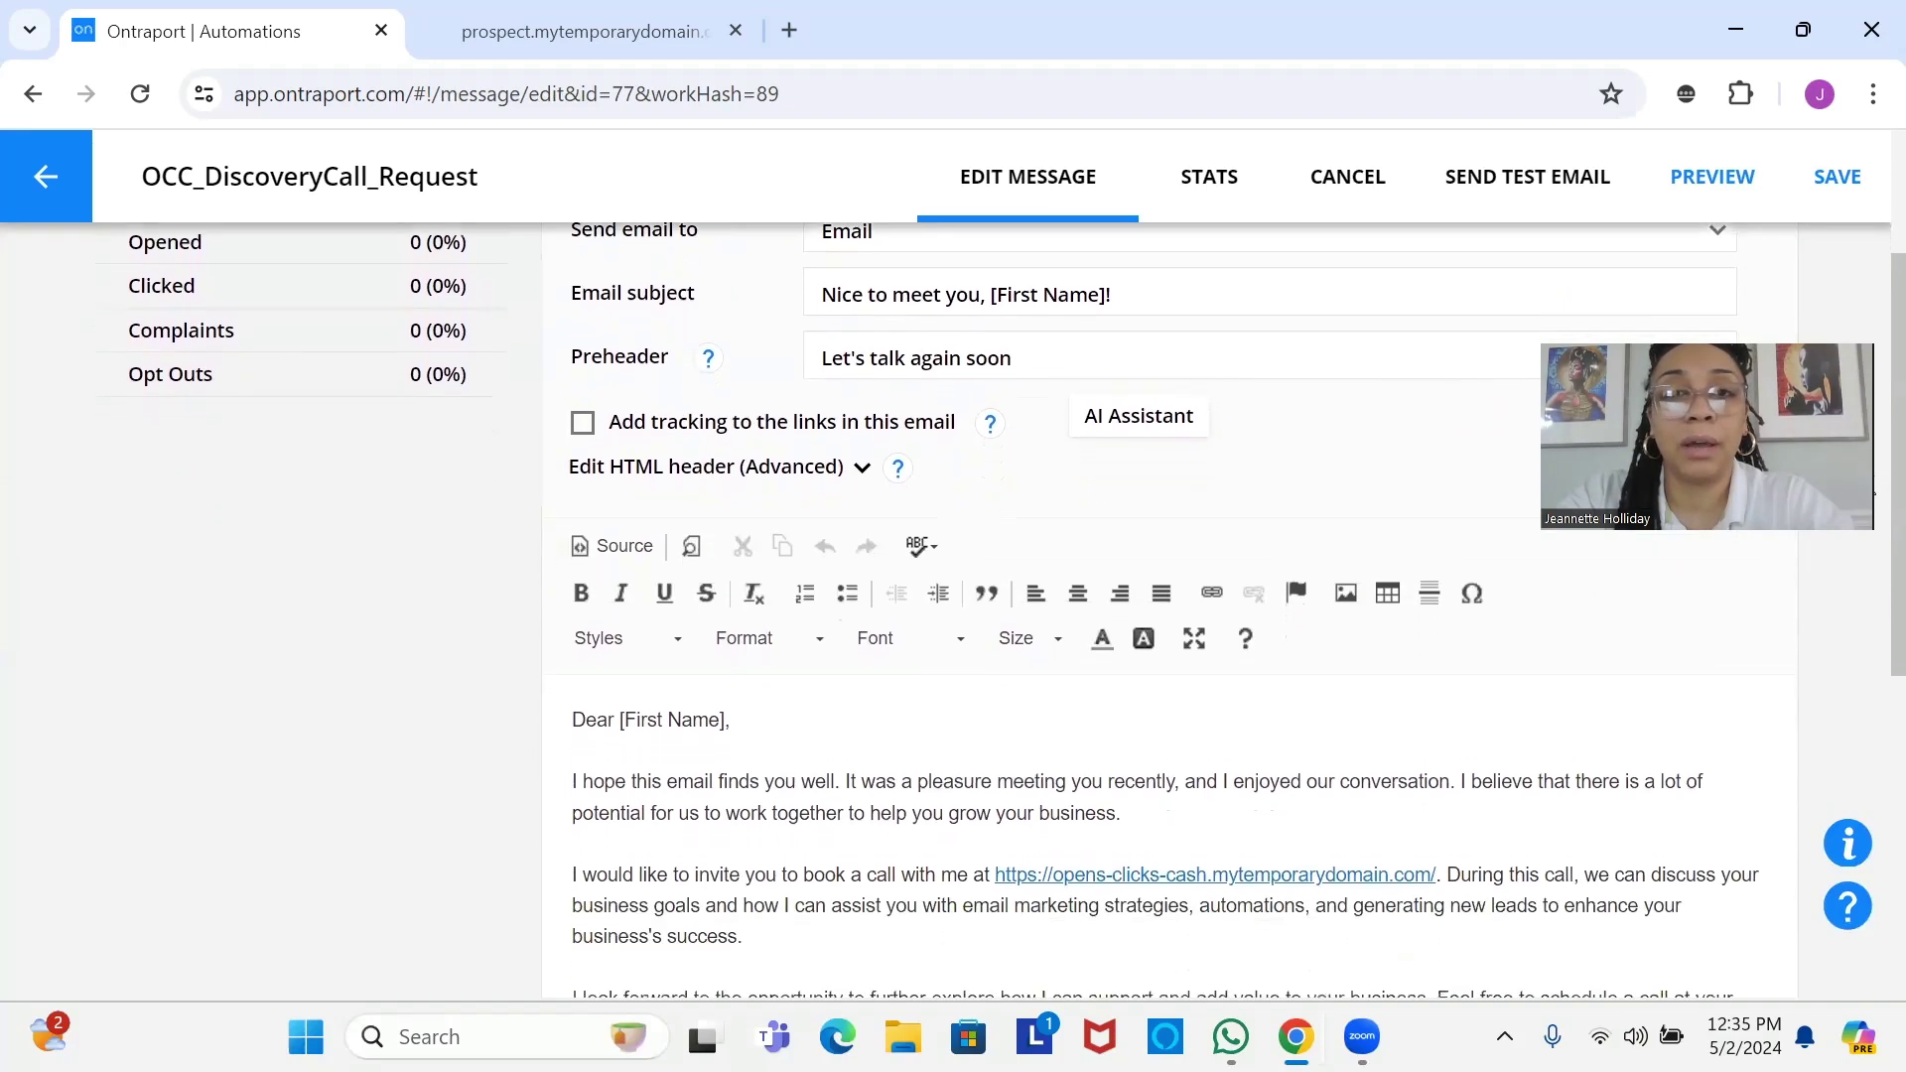
scroll(1866, 536, "down", 3)
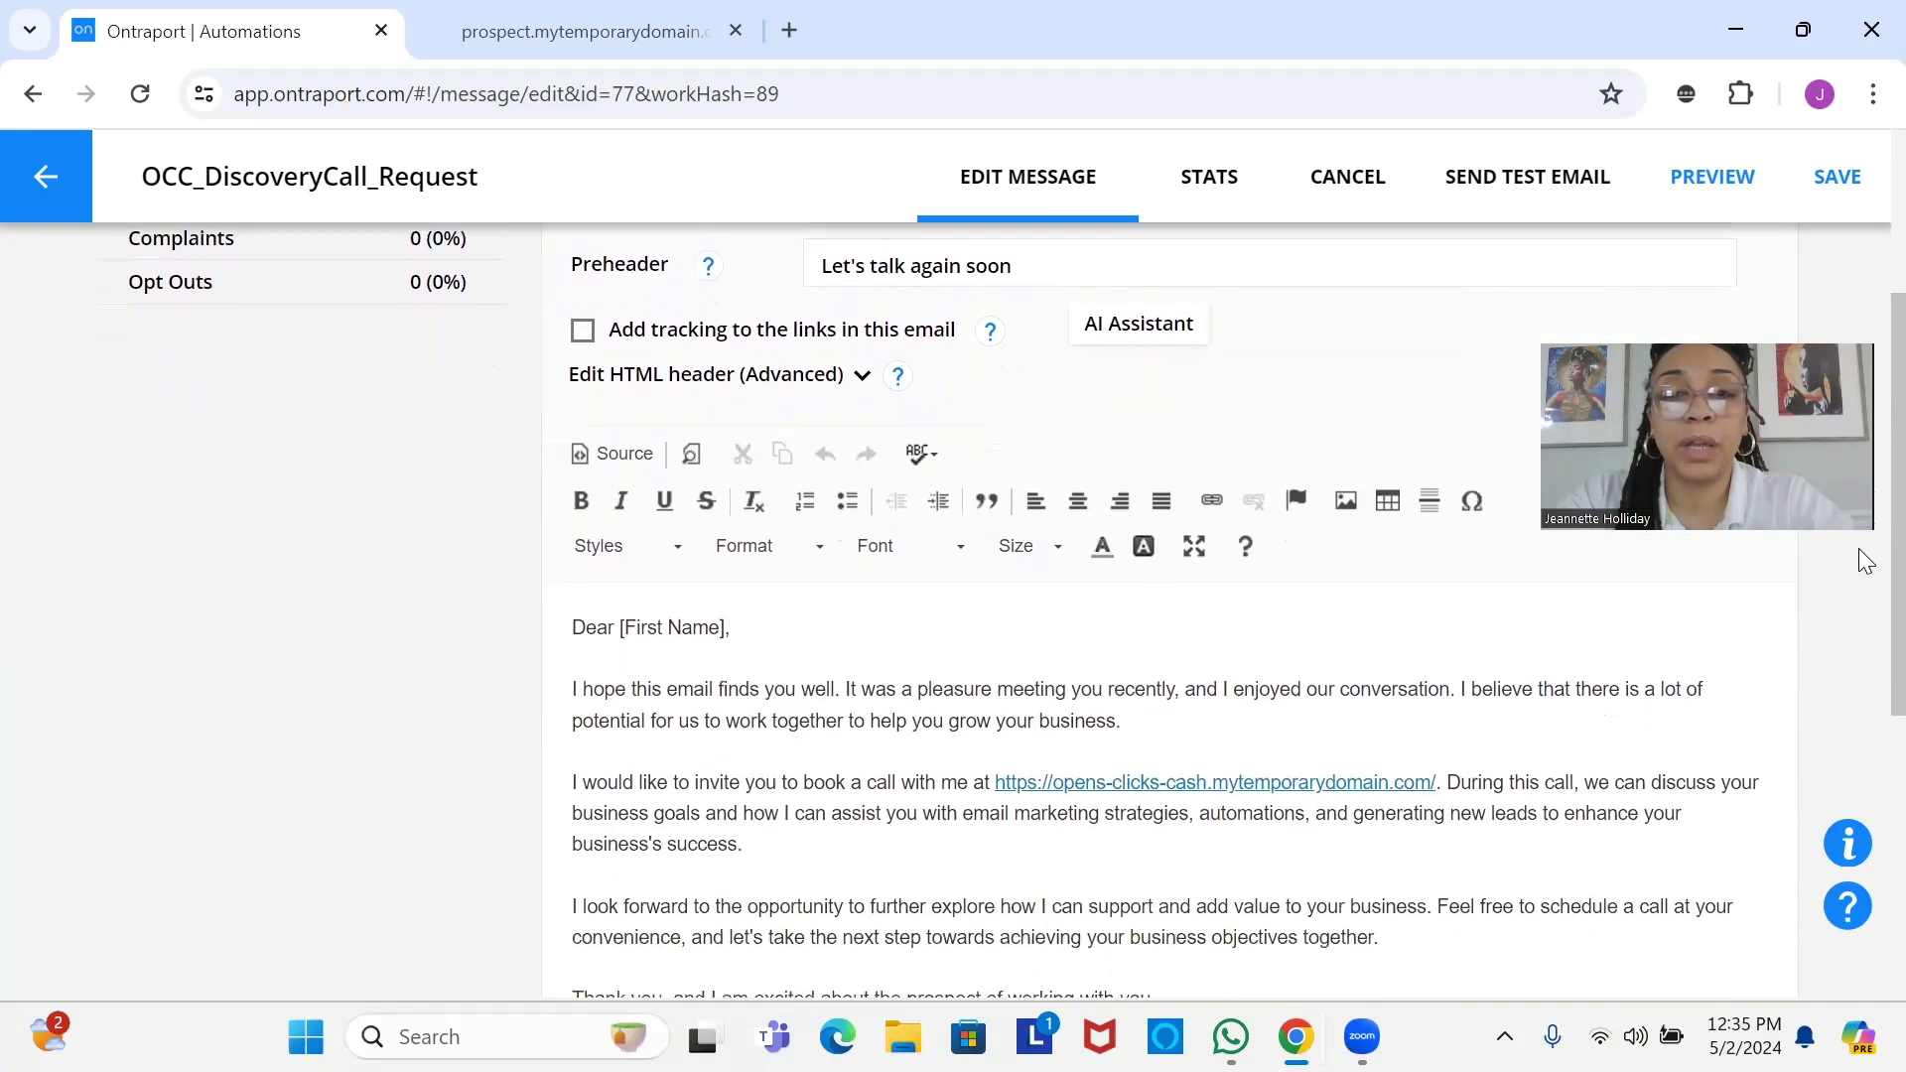
scroll(1866, 575, "down", 2)
scroll(1866, 595, "up", 1)
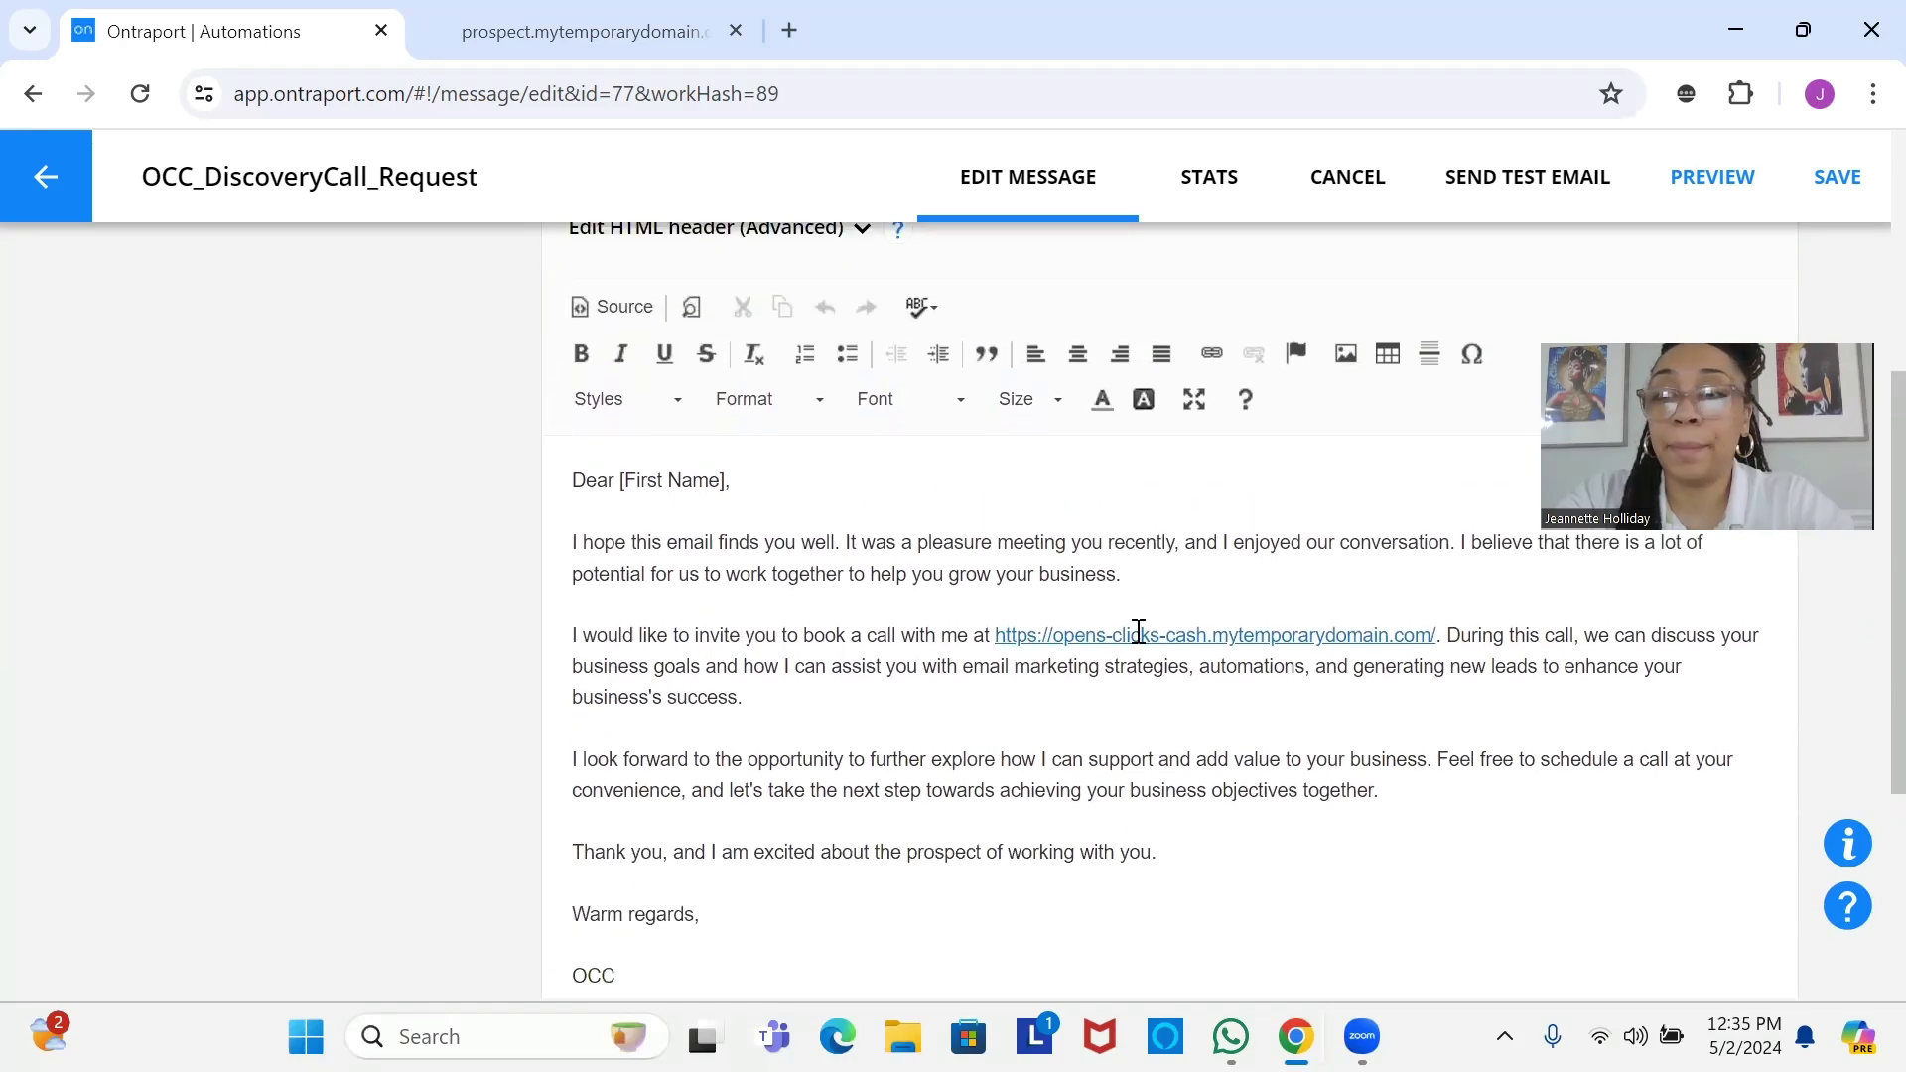
left_click(1410, 709)
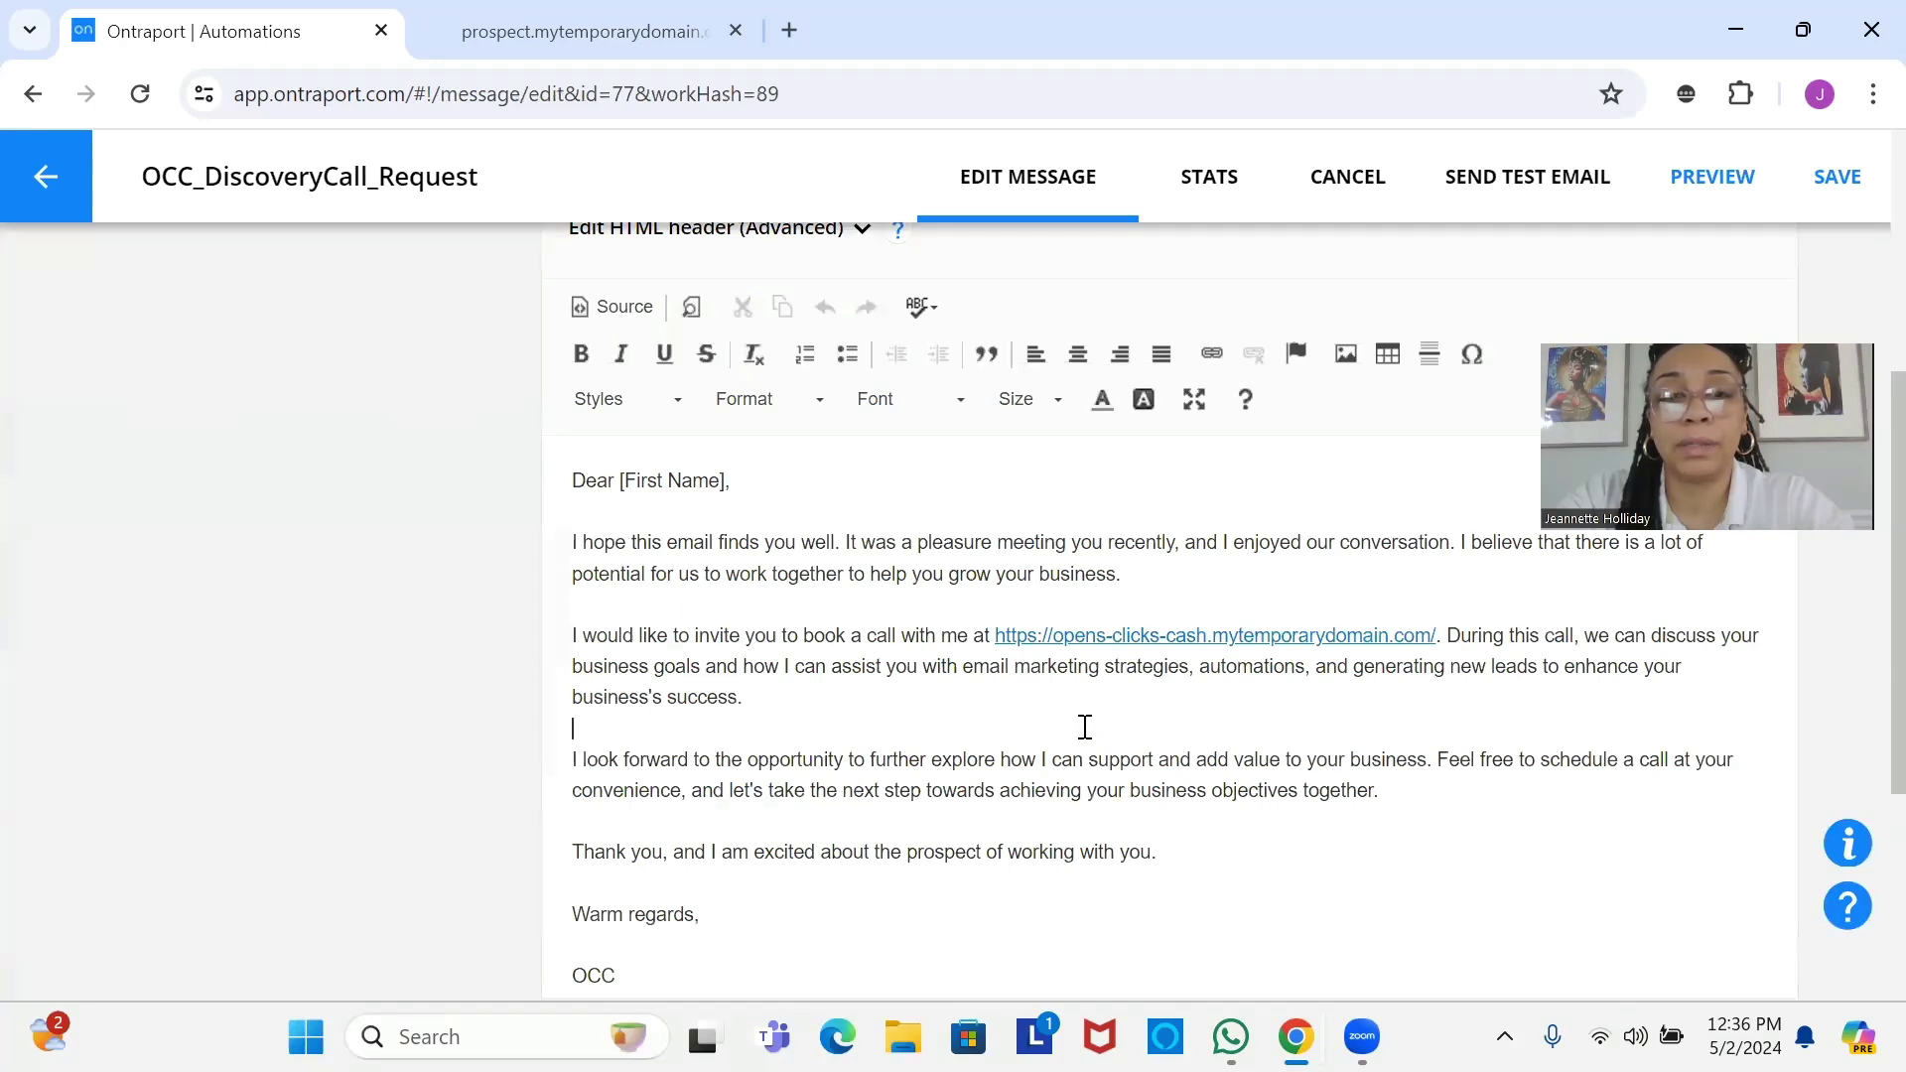
Add a new line reading "Here's a little bit about what we discussed" after the second paragraph.
key("Return")
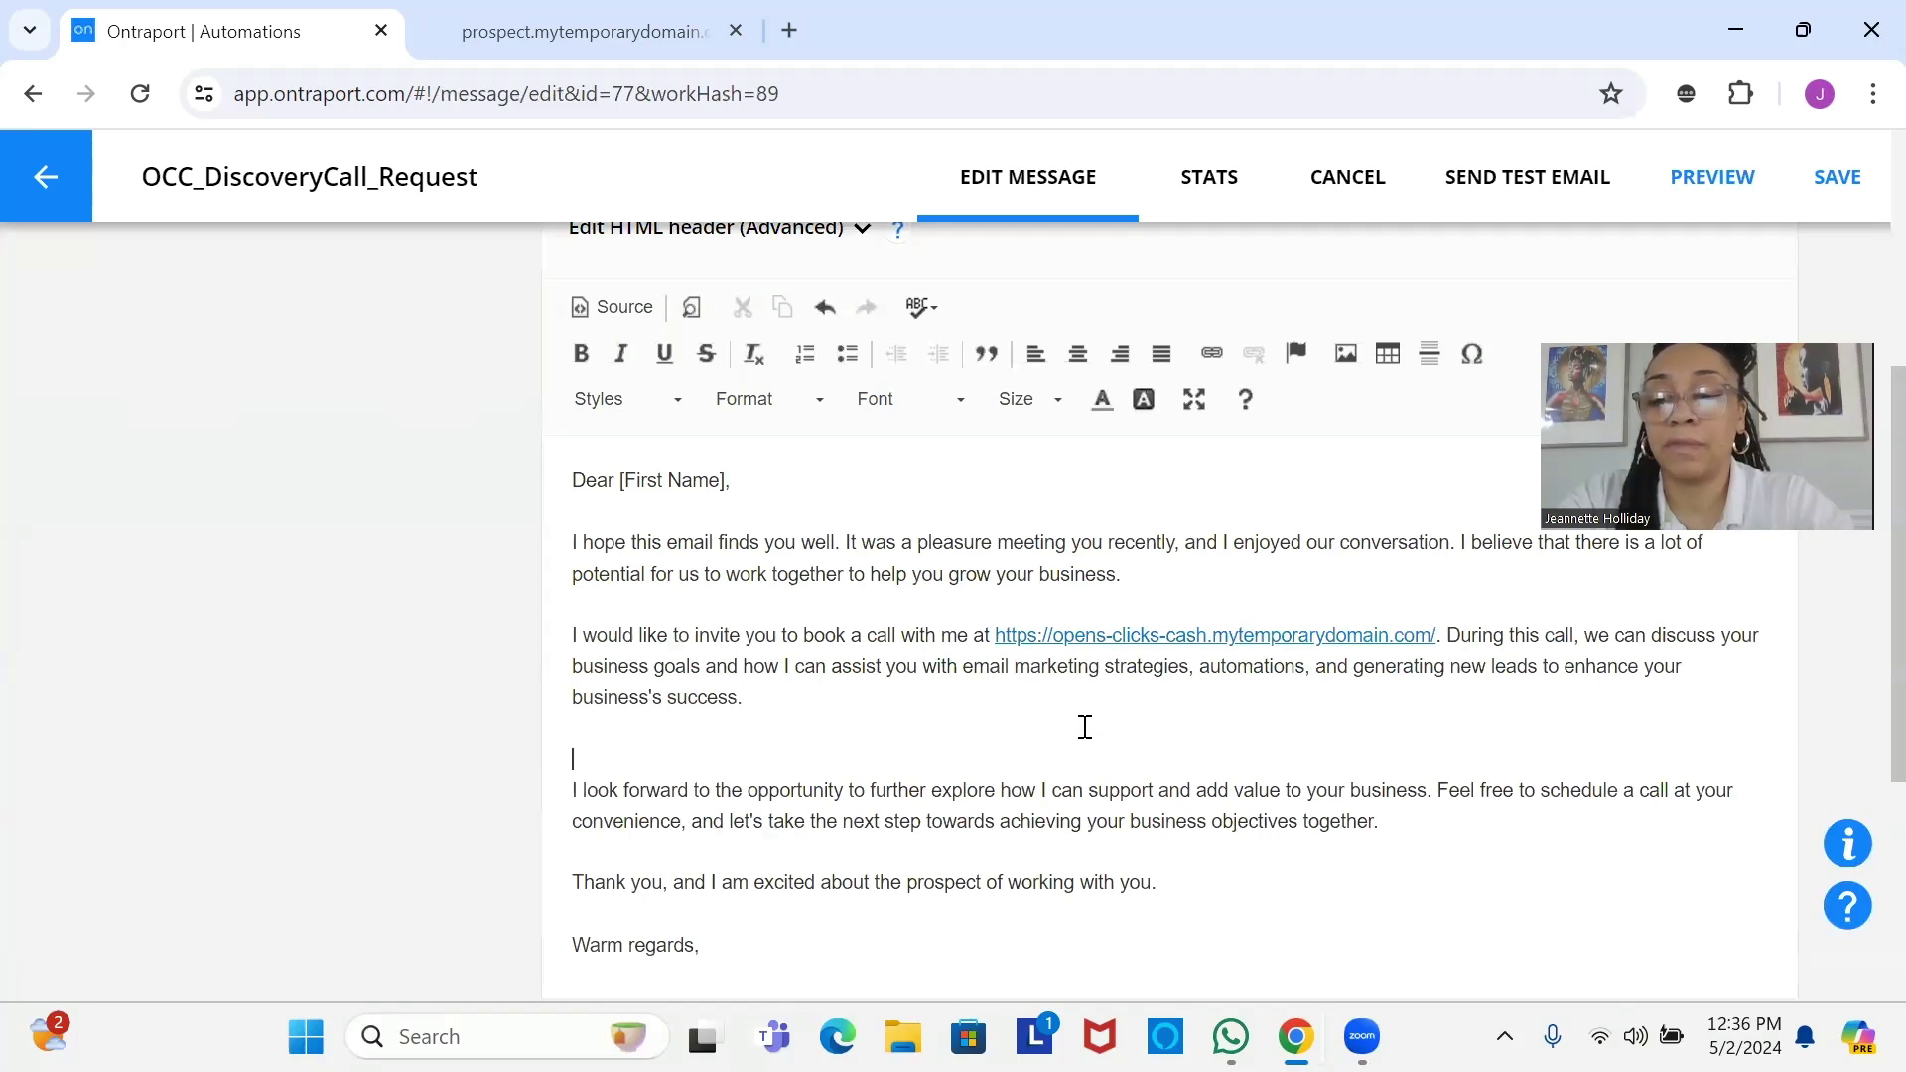
key("Return")
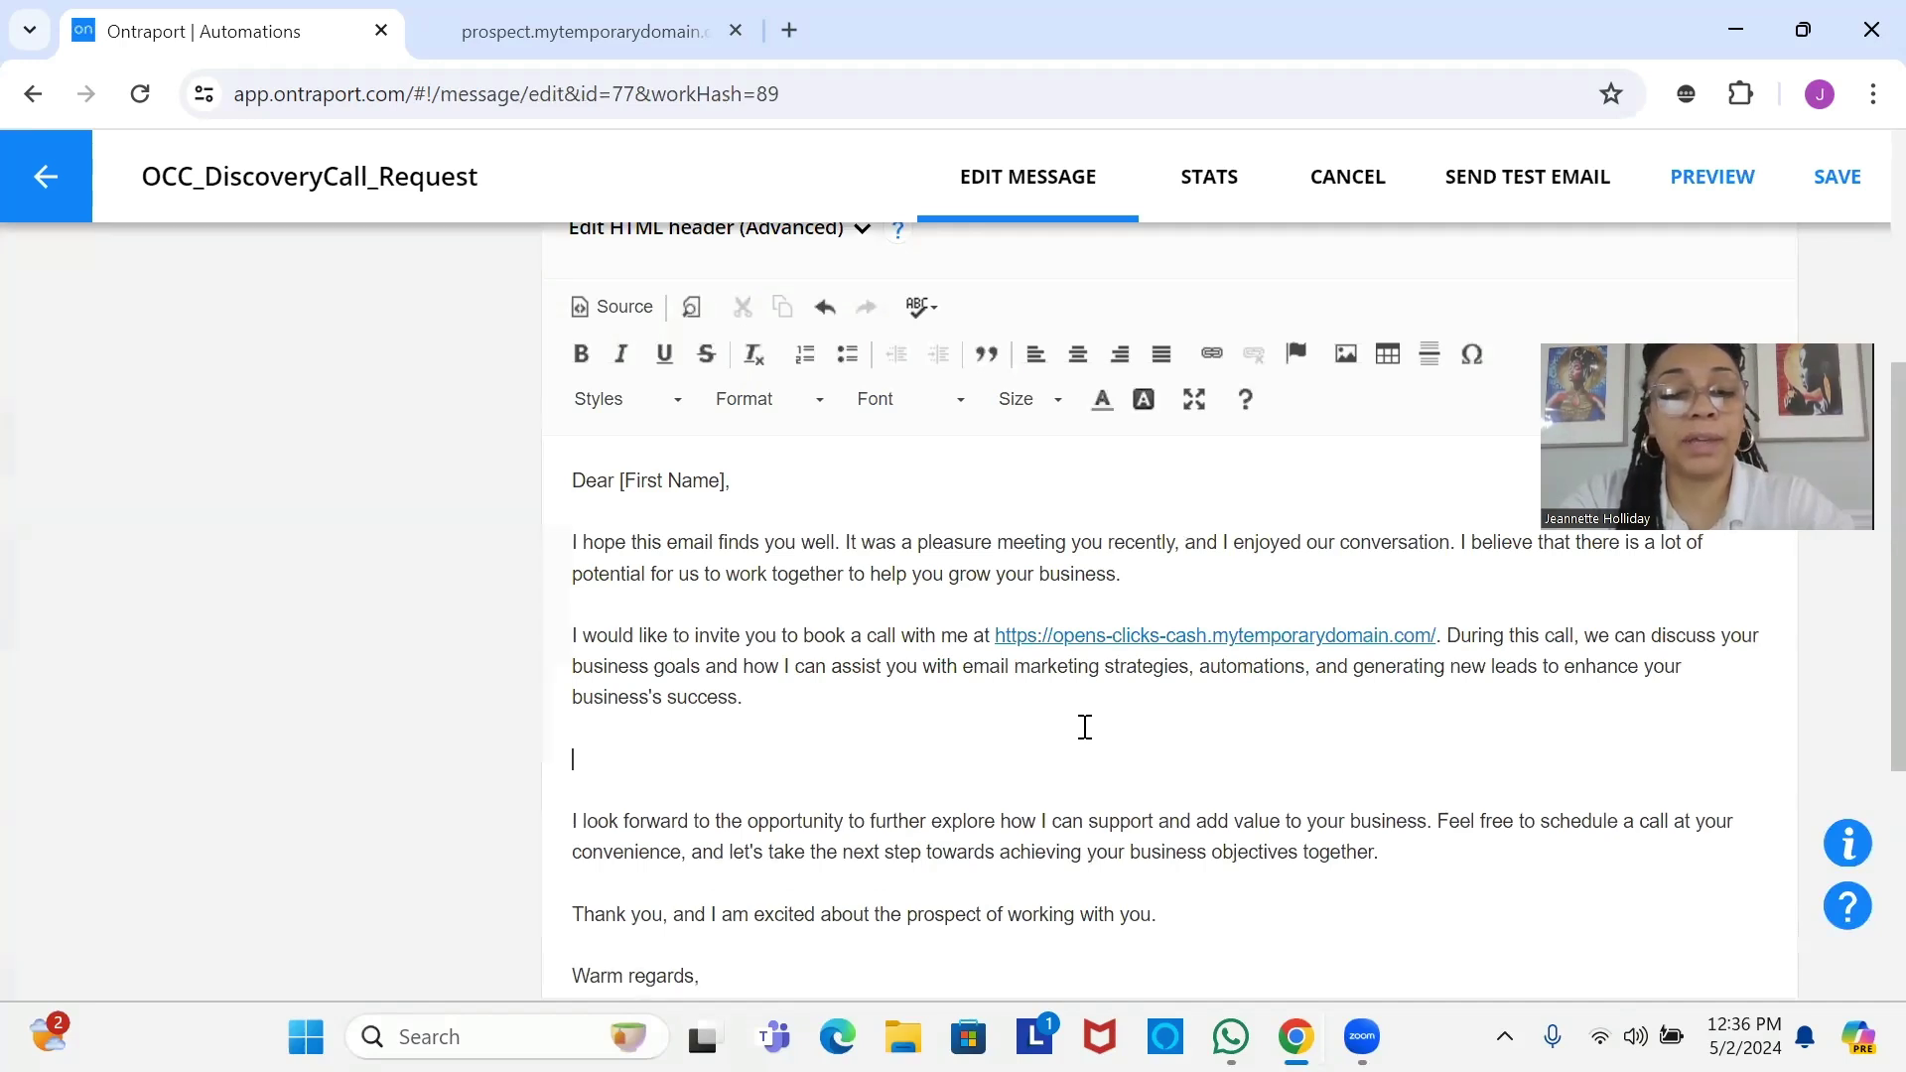
type("Here's a")
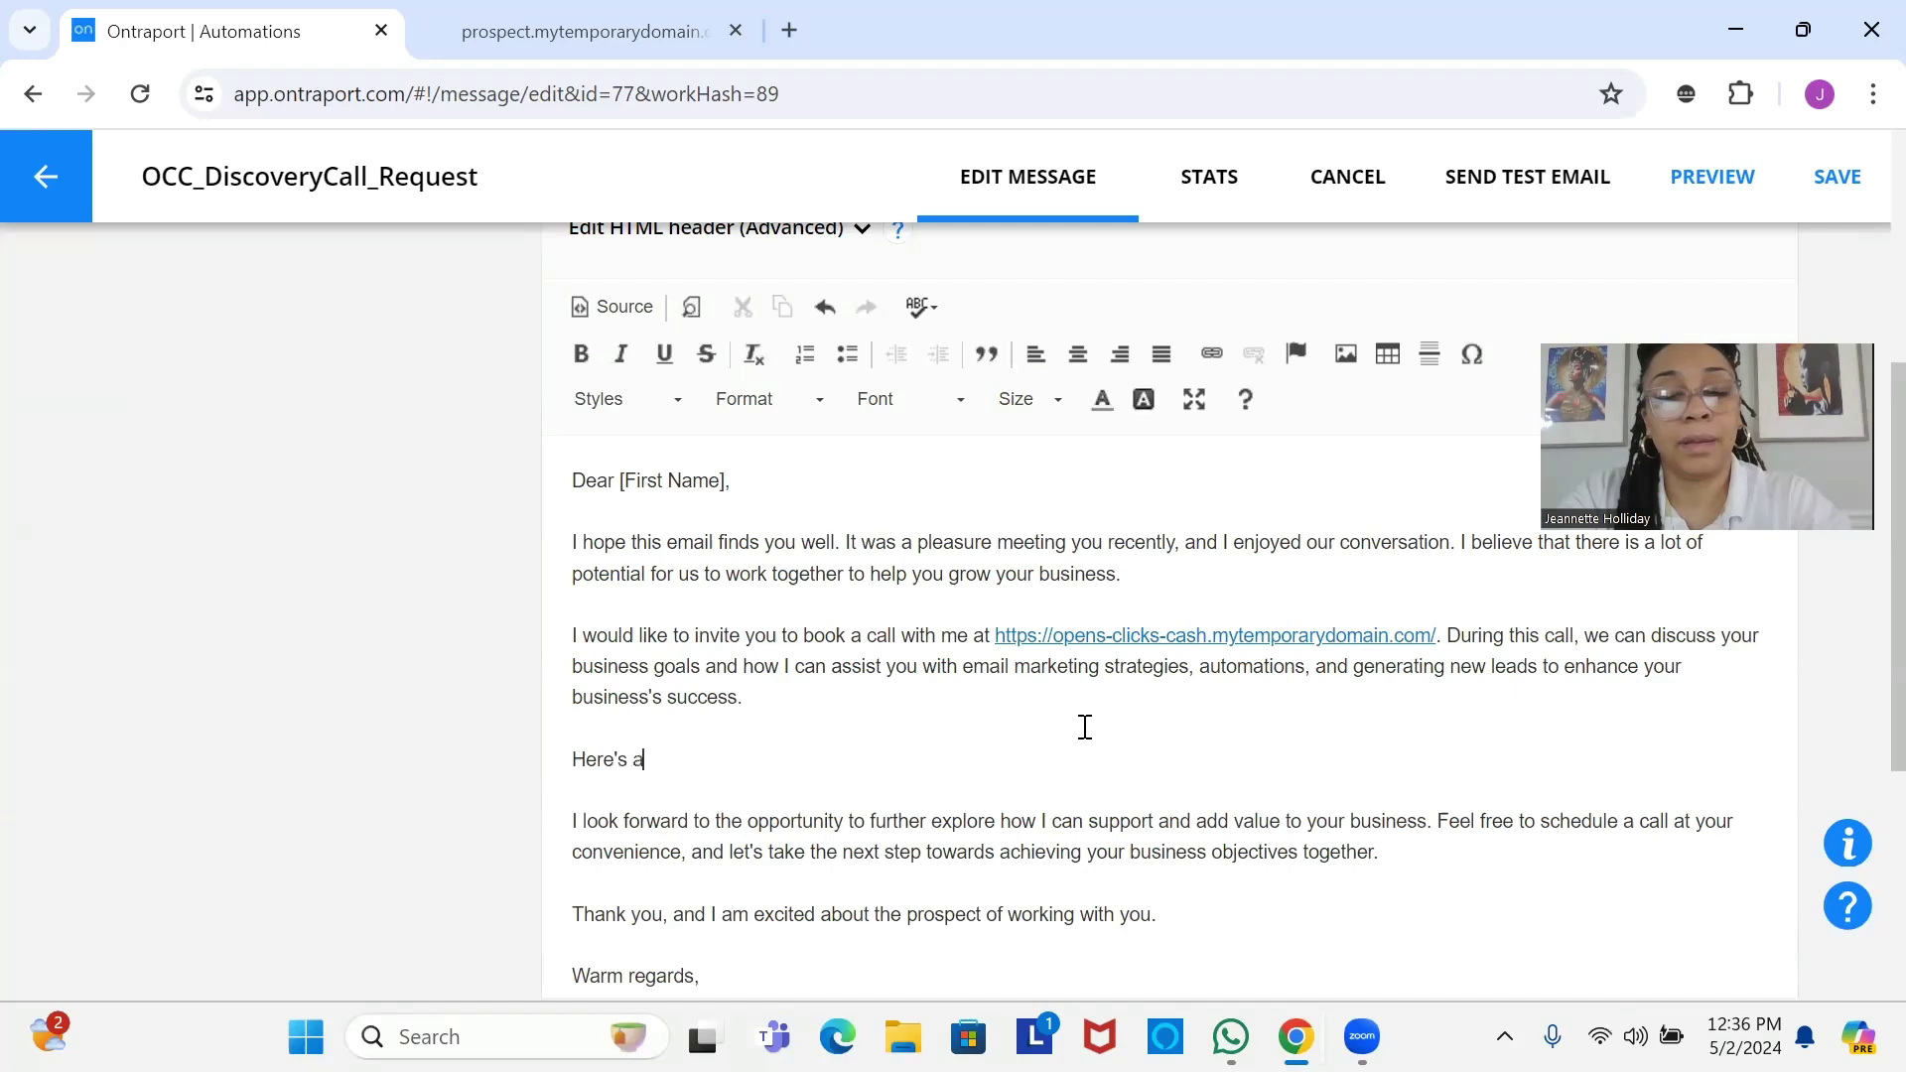
type(" little ")
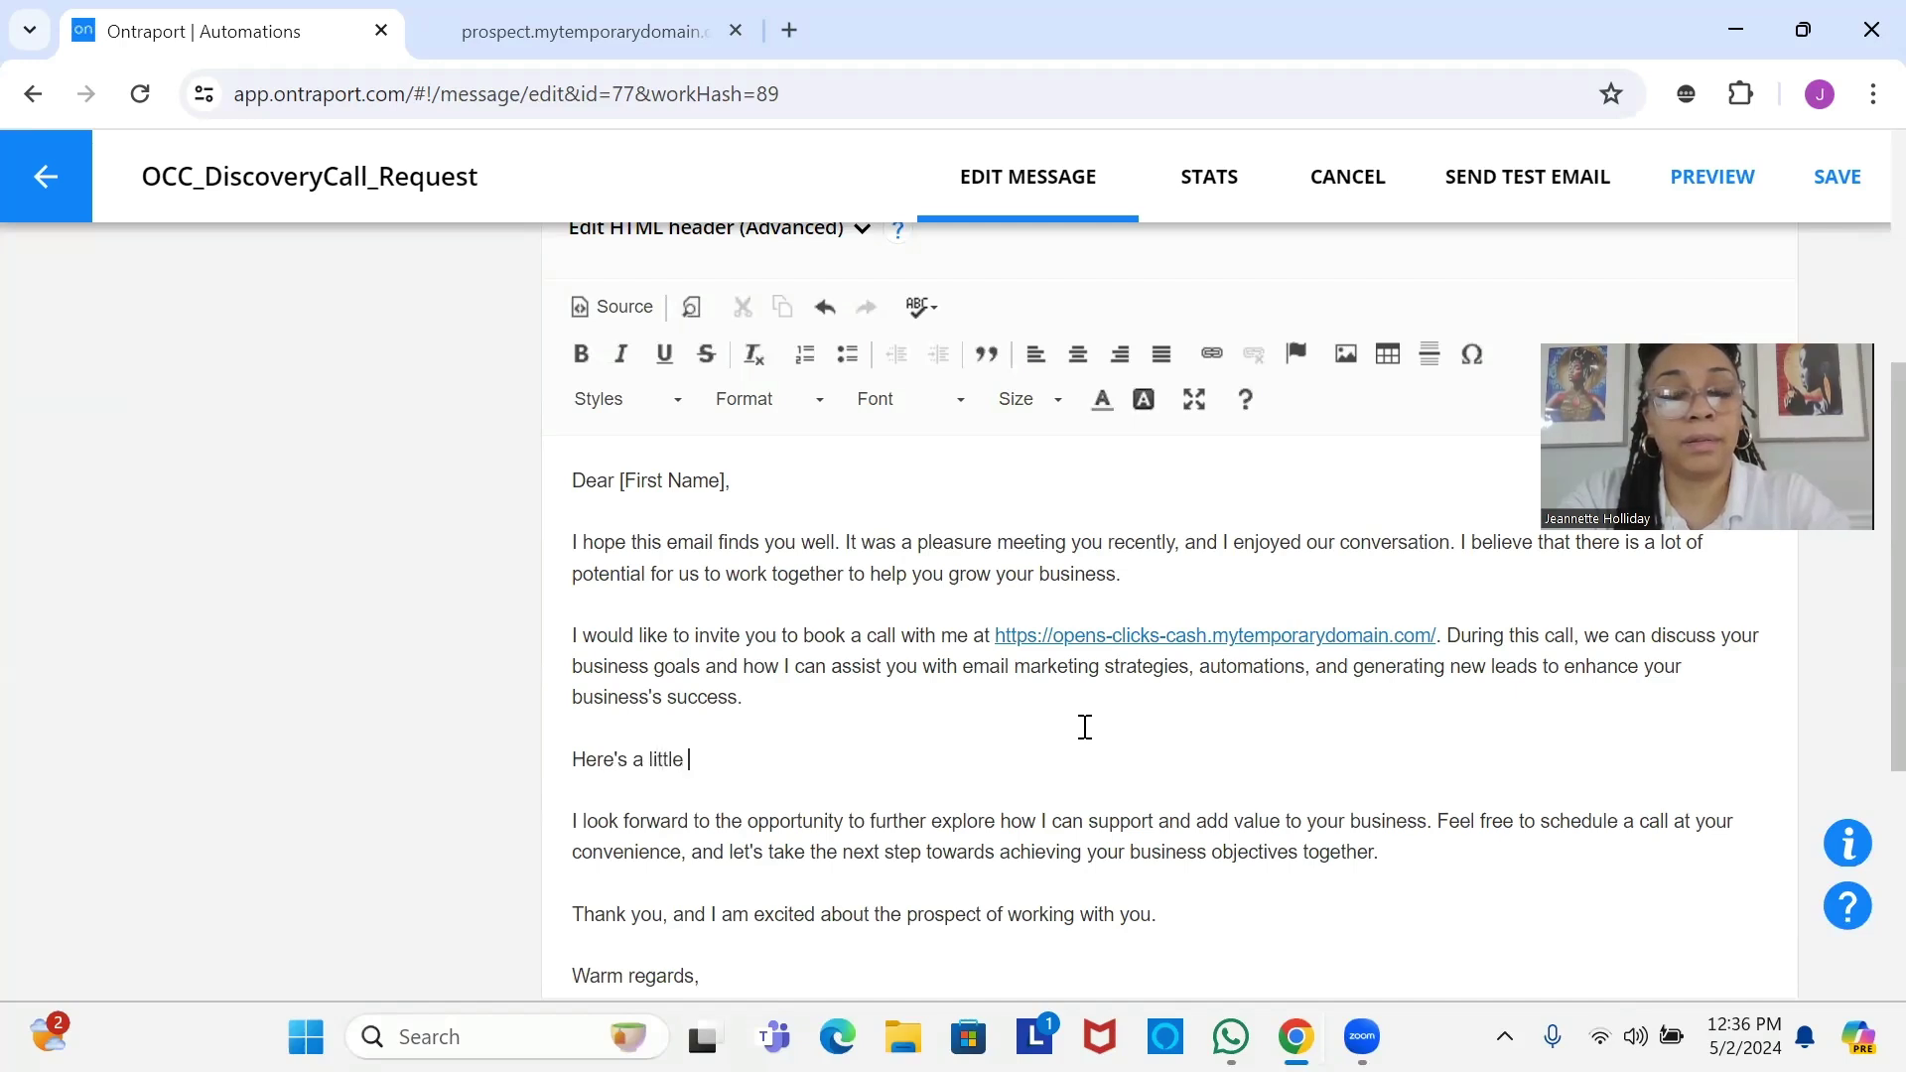
type("bit")
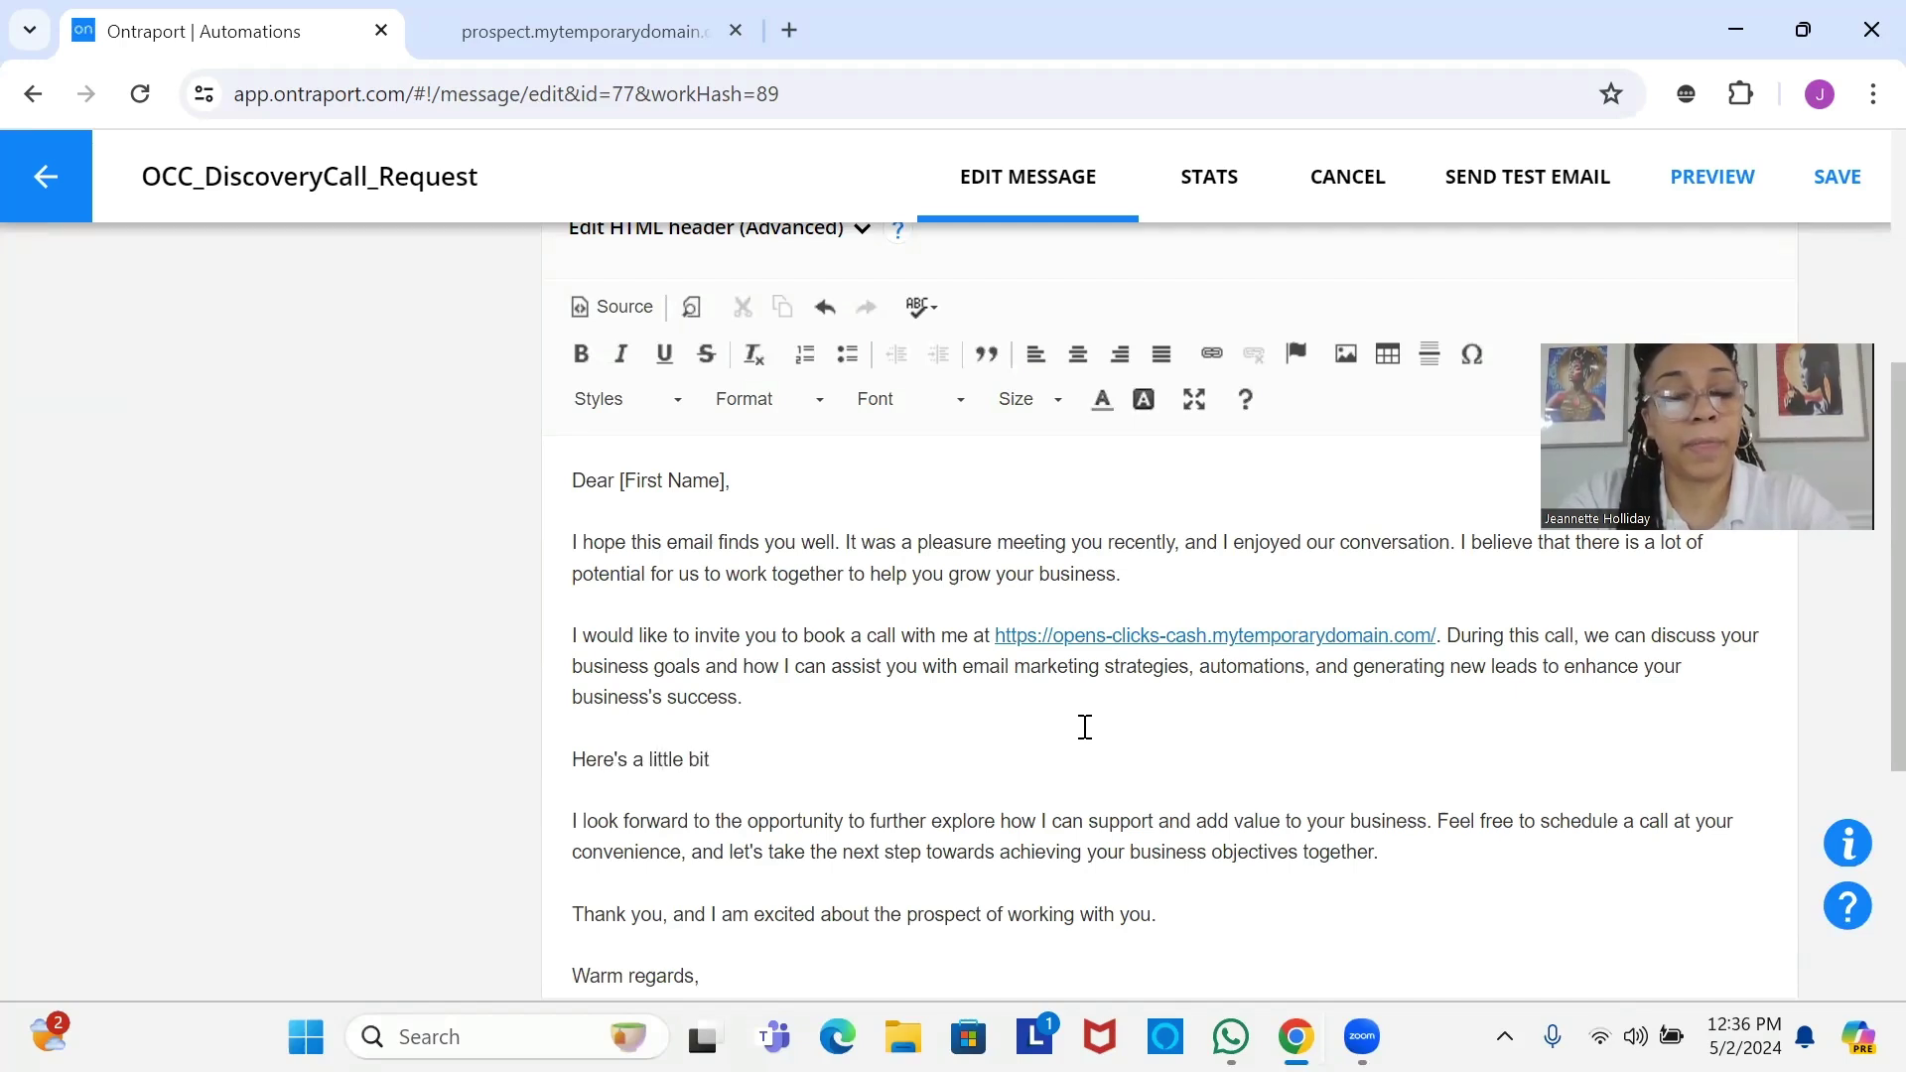
type(" about ")
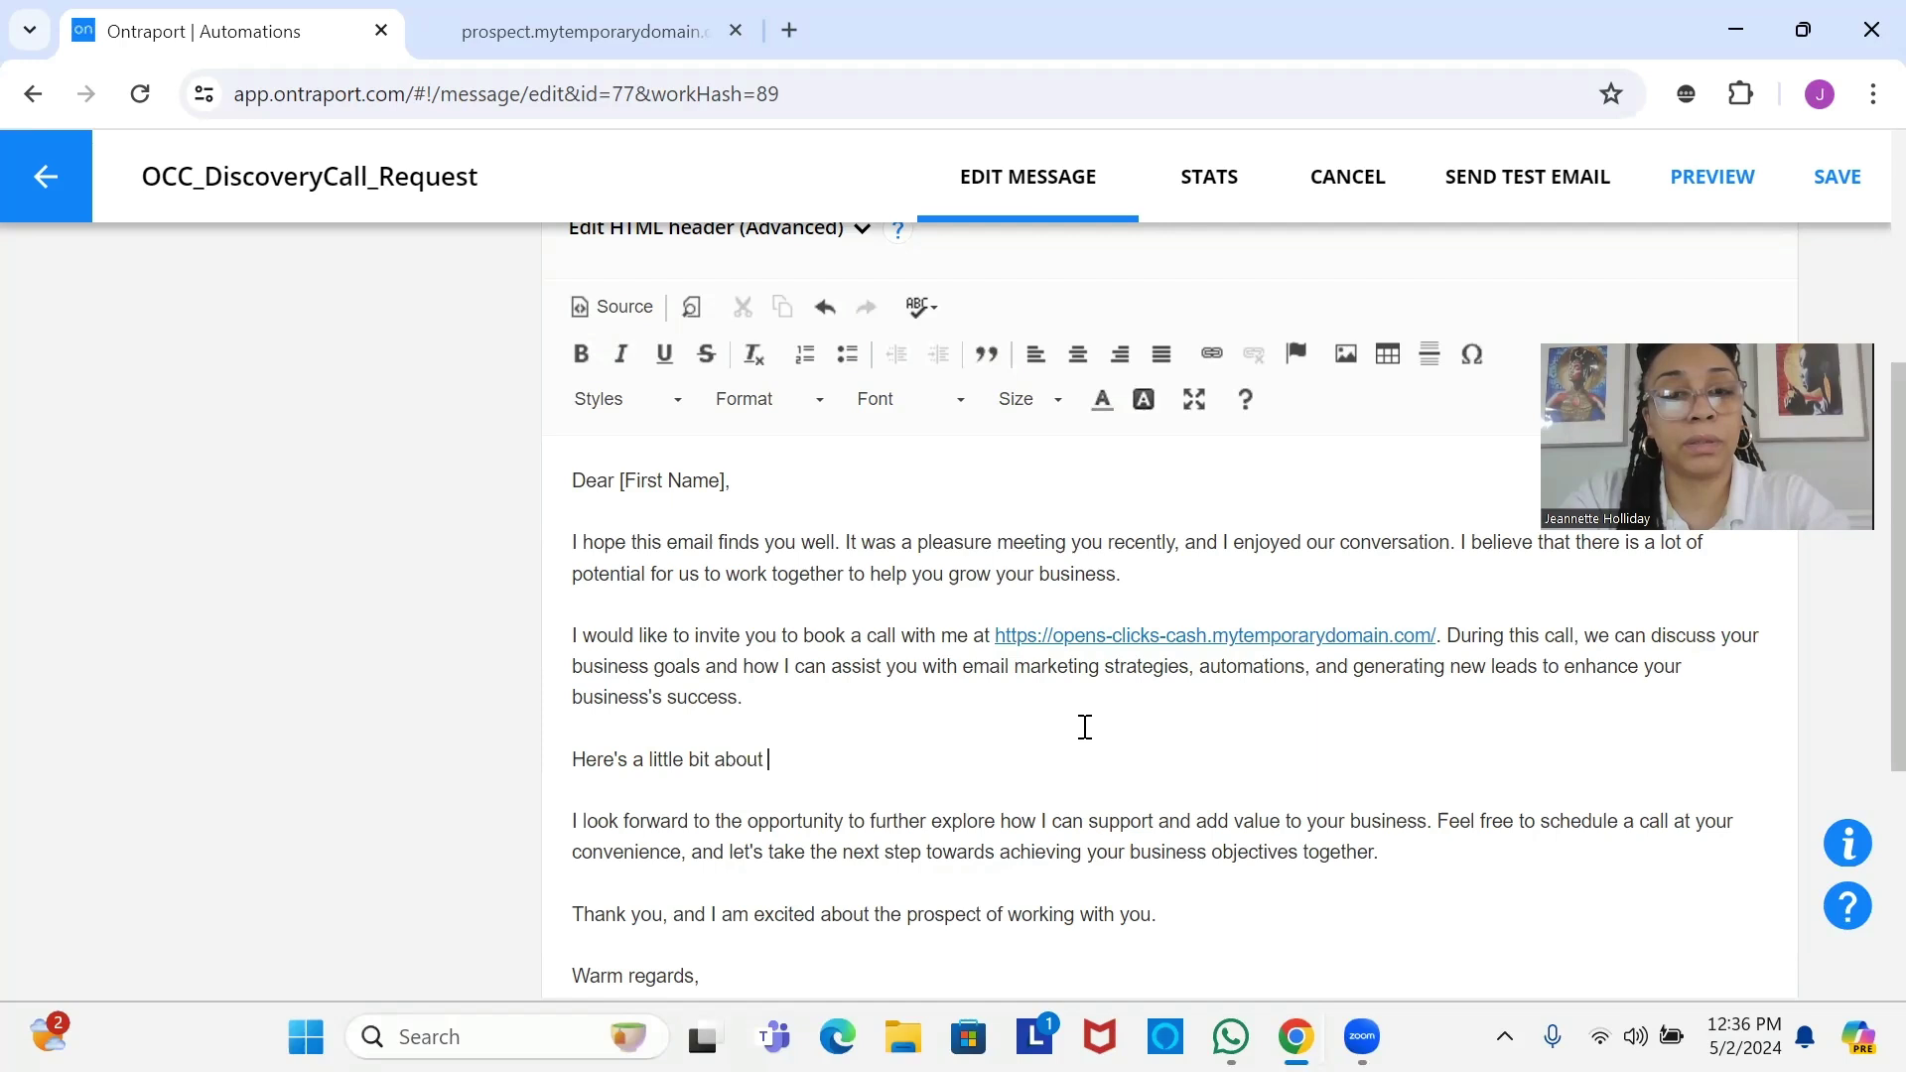
type("what")
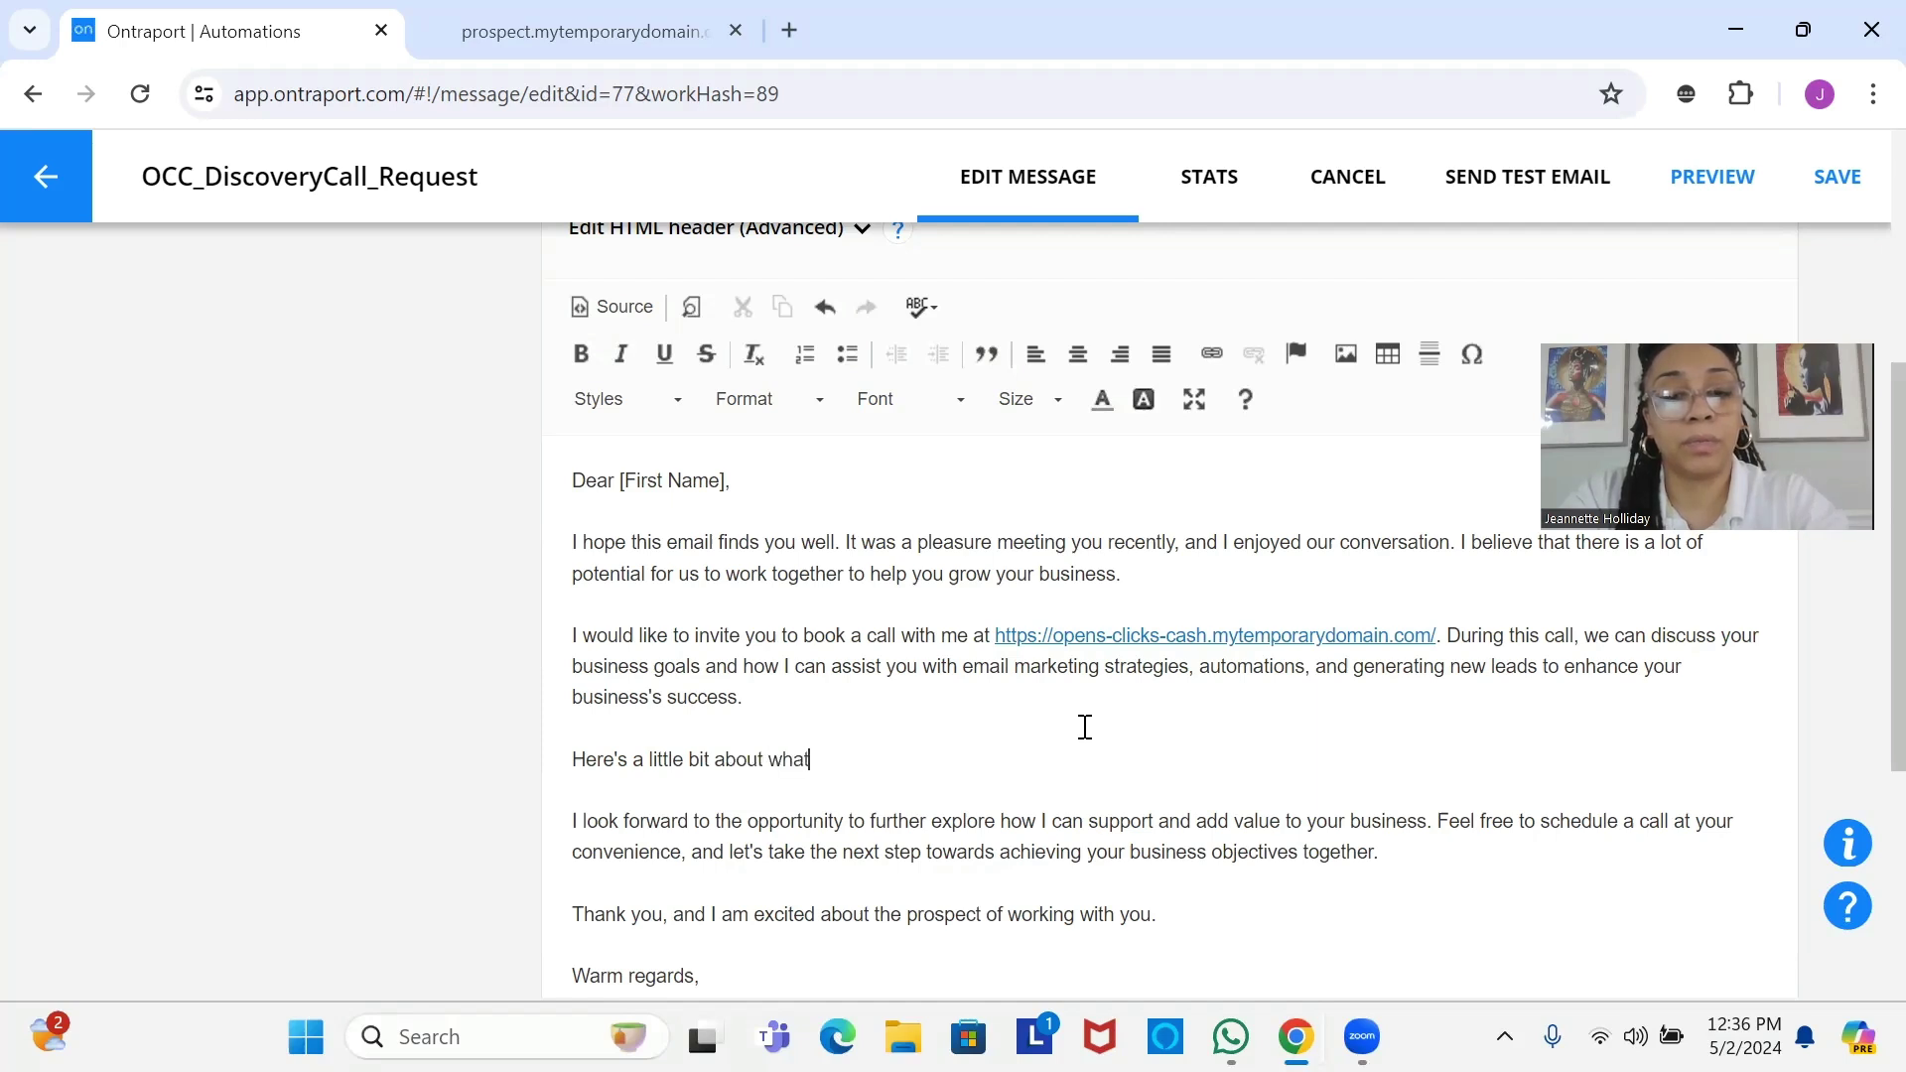
type(" we disc")
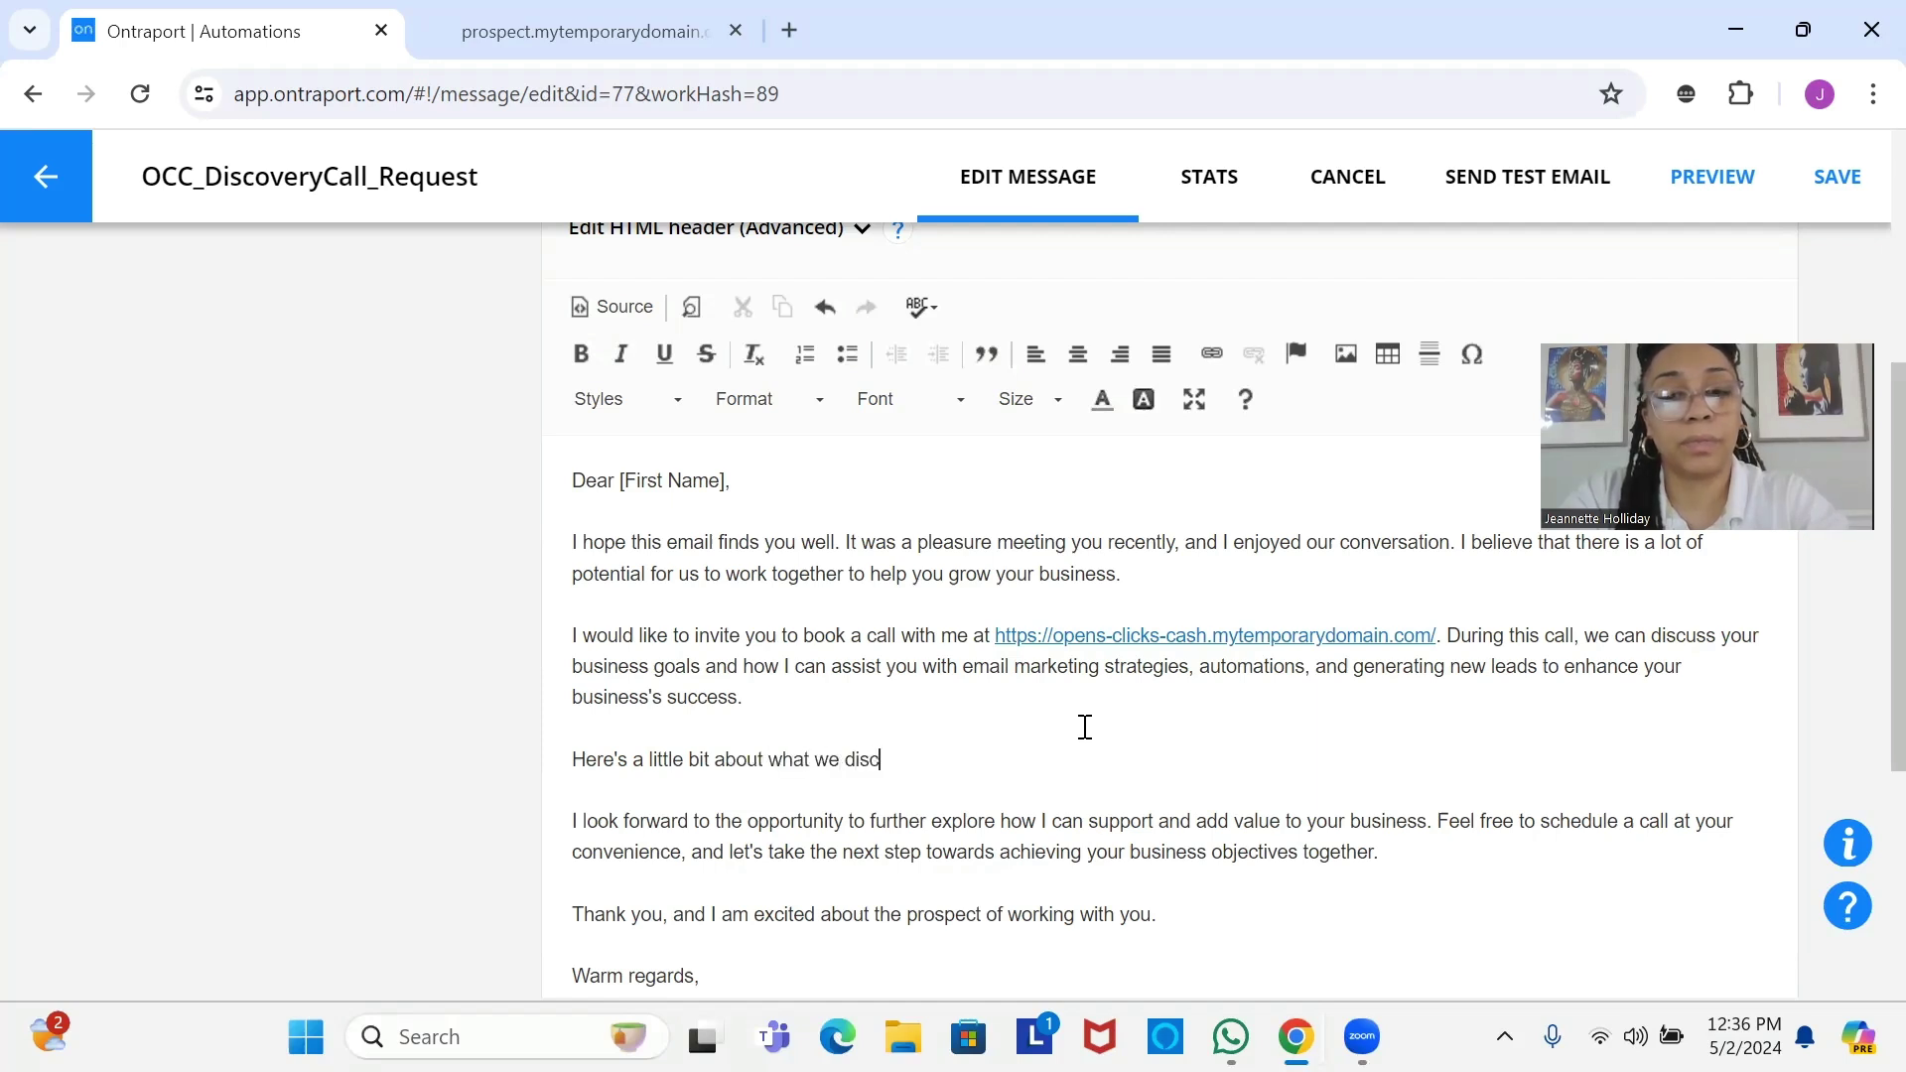
type("ussed")
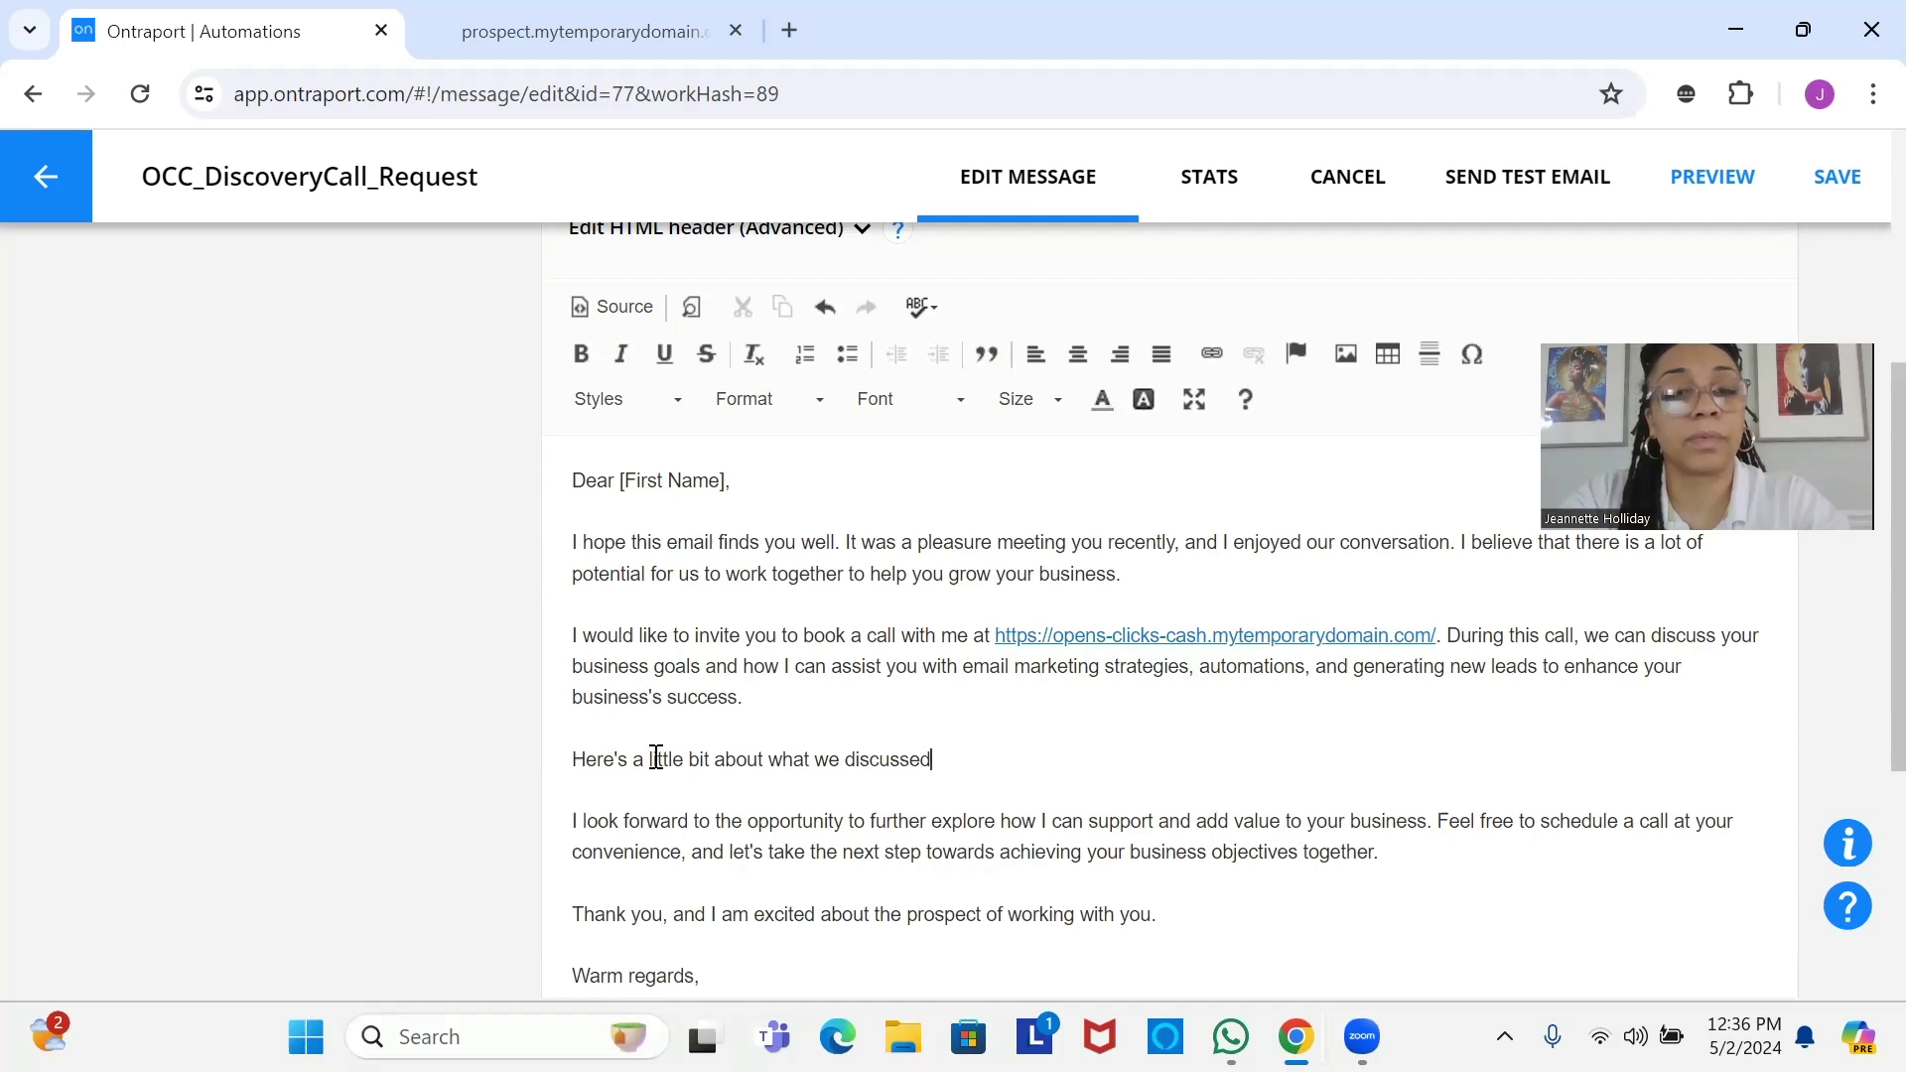
left_click(713, 771)
left_click(1089, 770)
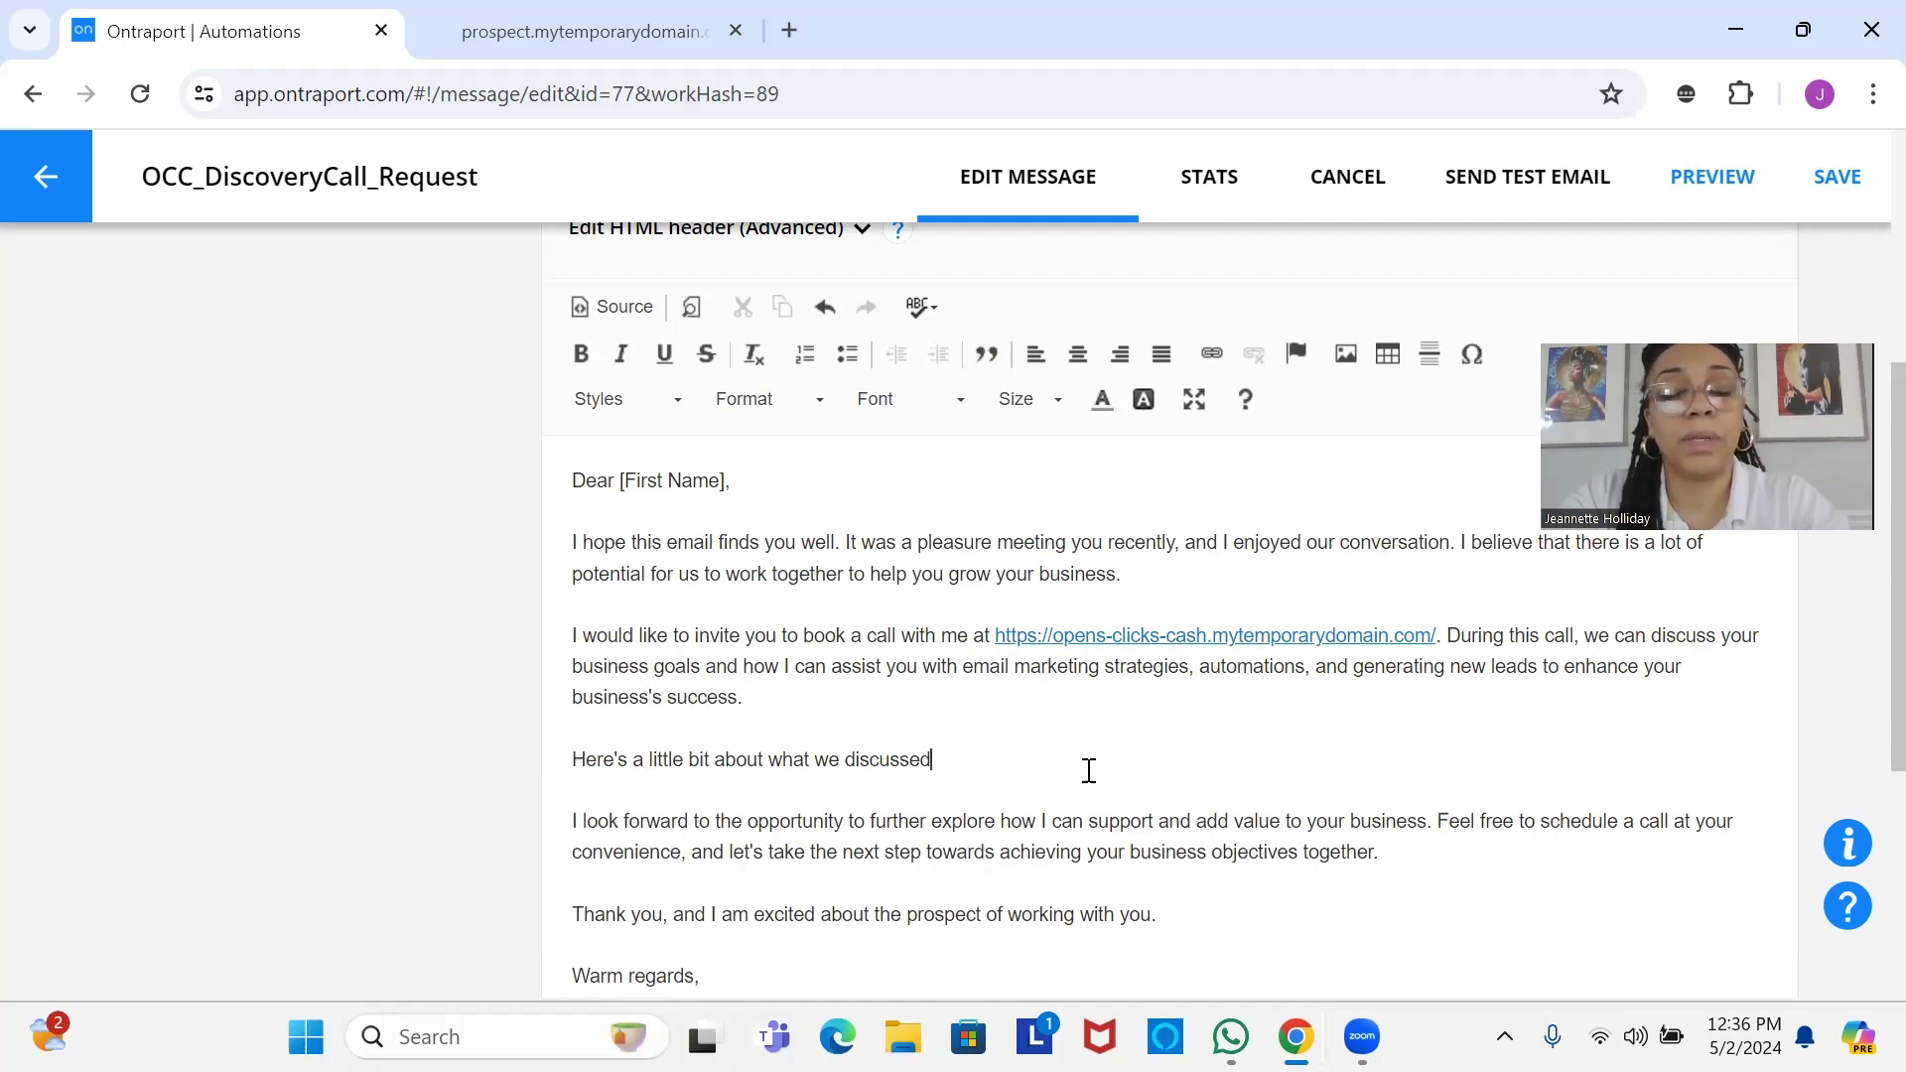
type("[")
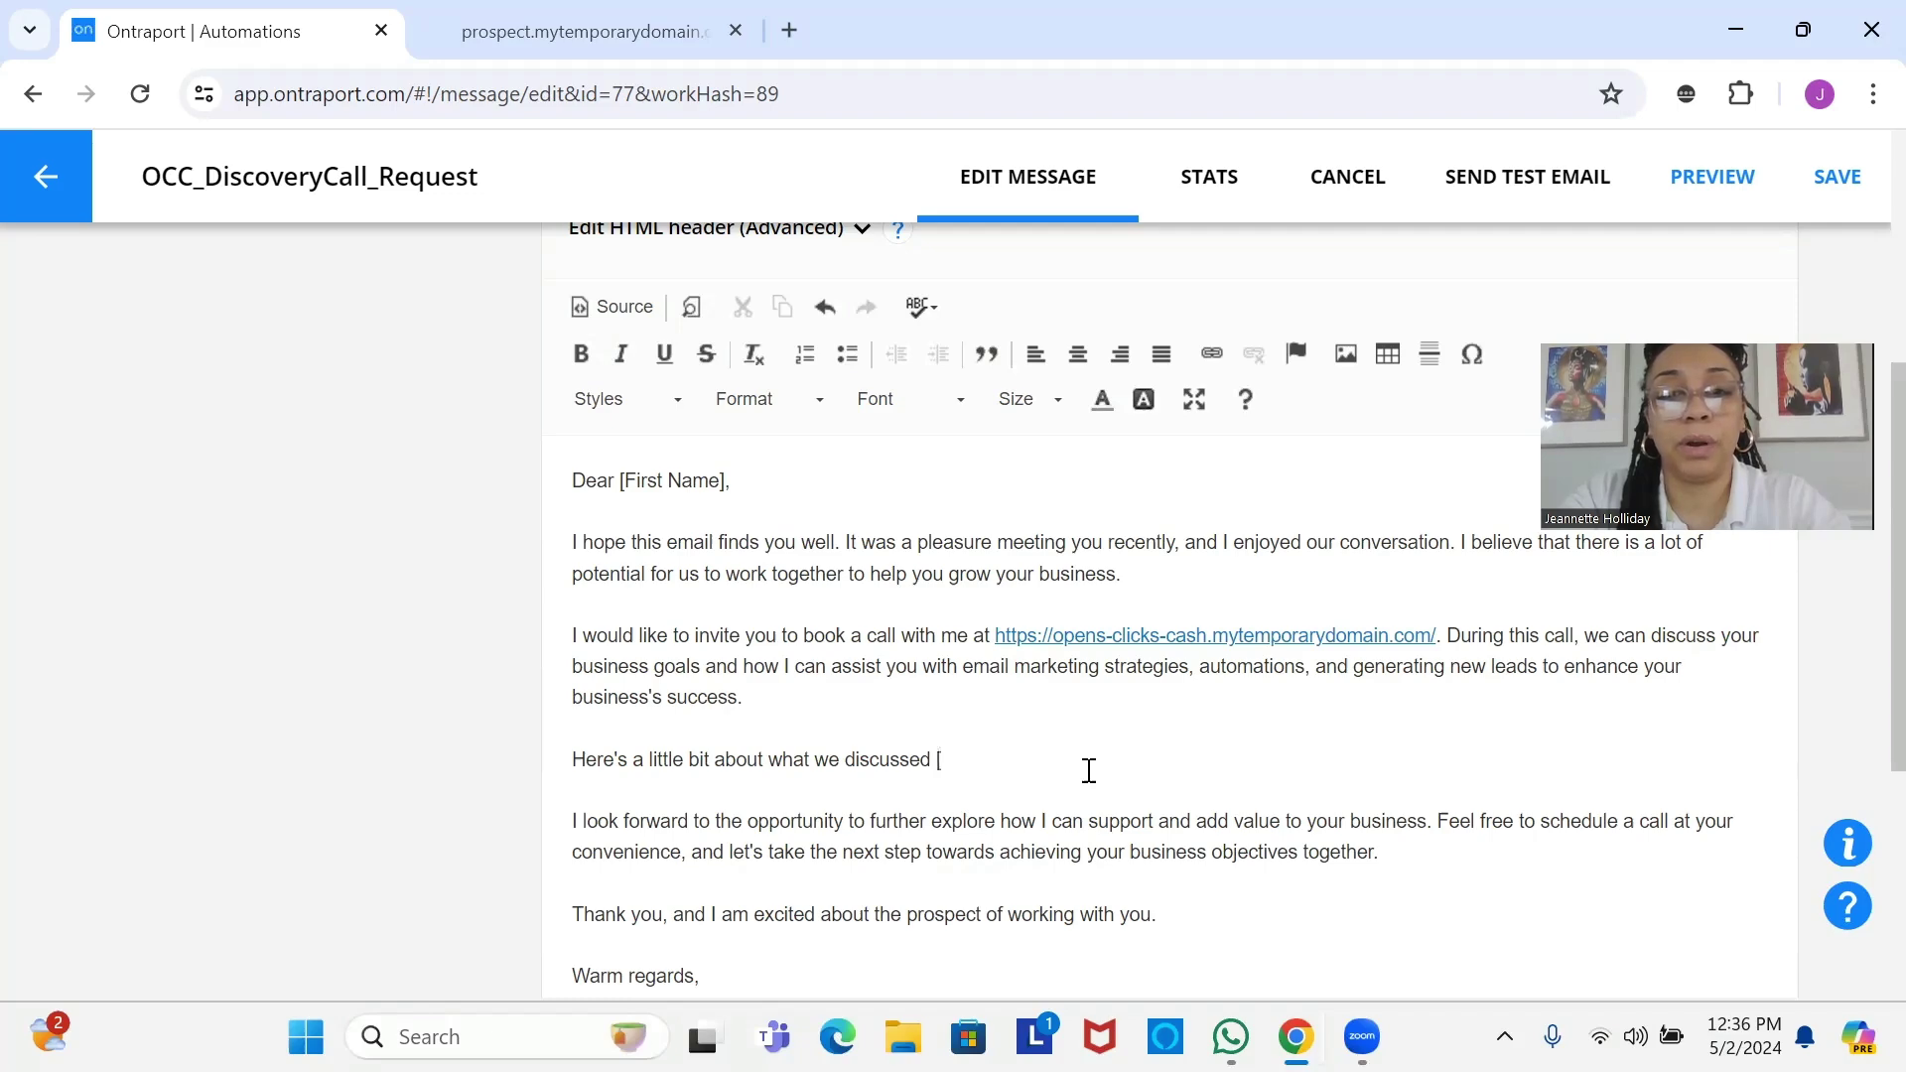
key("BackSpace")
key("BackSpace")
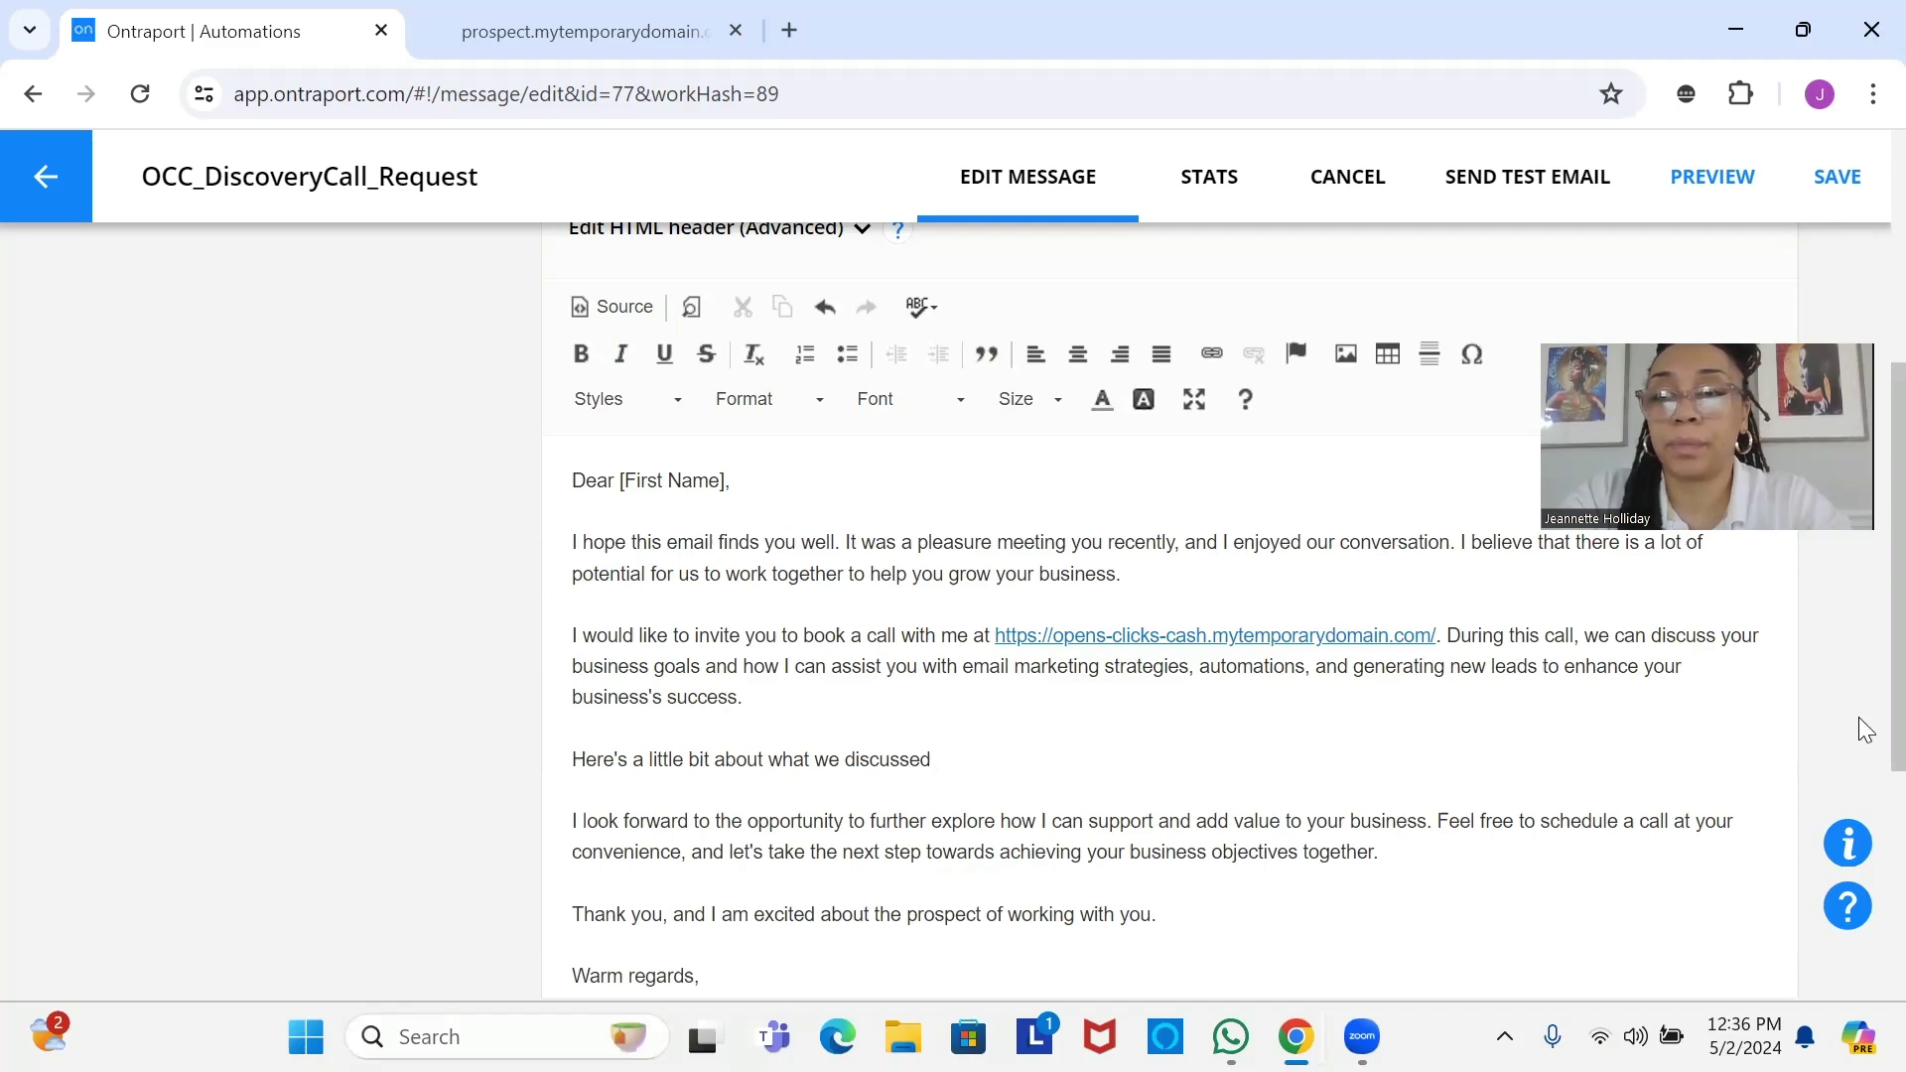
scroll(1864, 719, "down", 3)
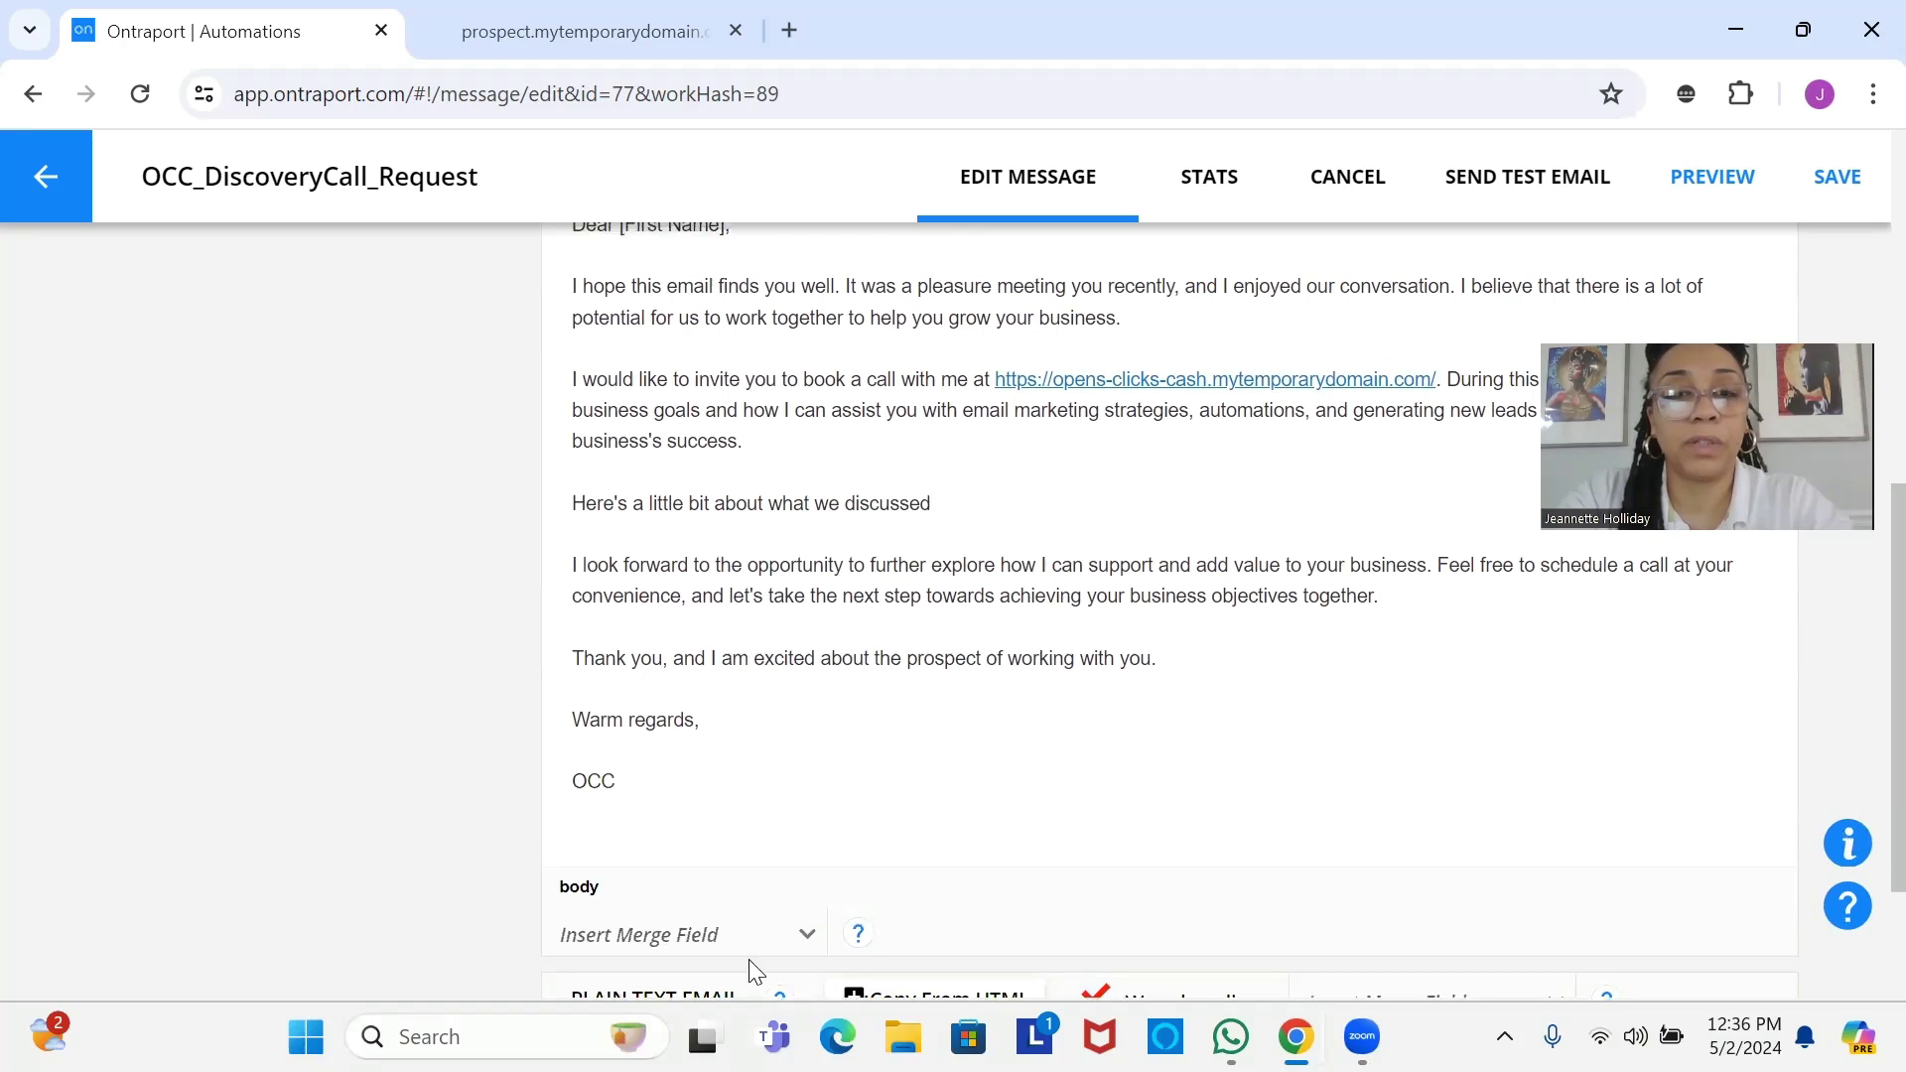
Append the What We Discussed merge field and a period to that line, then save the email.
left_click(709, 948)
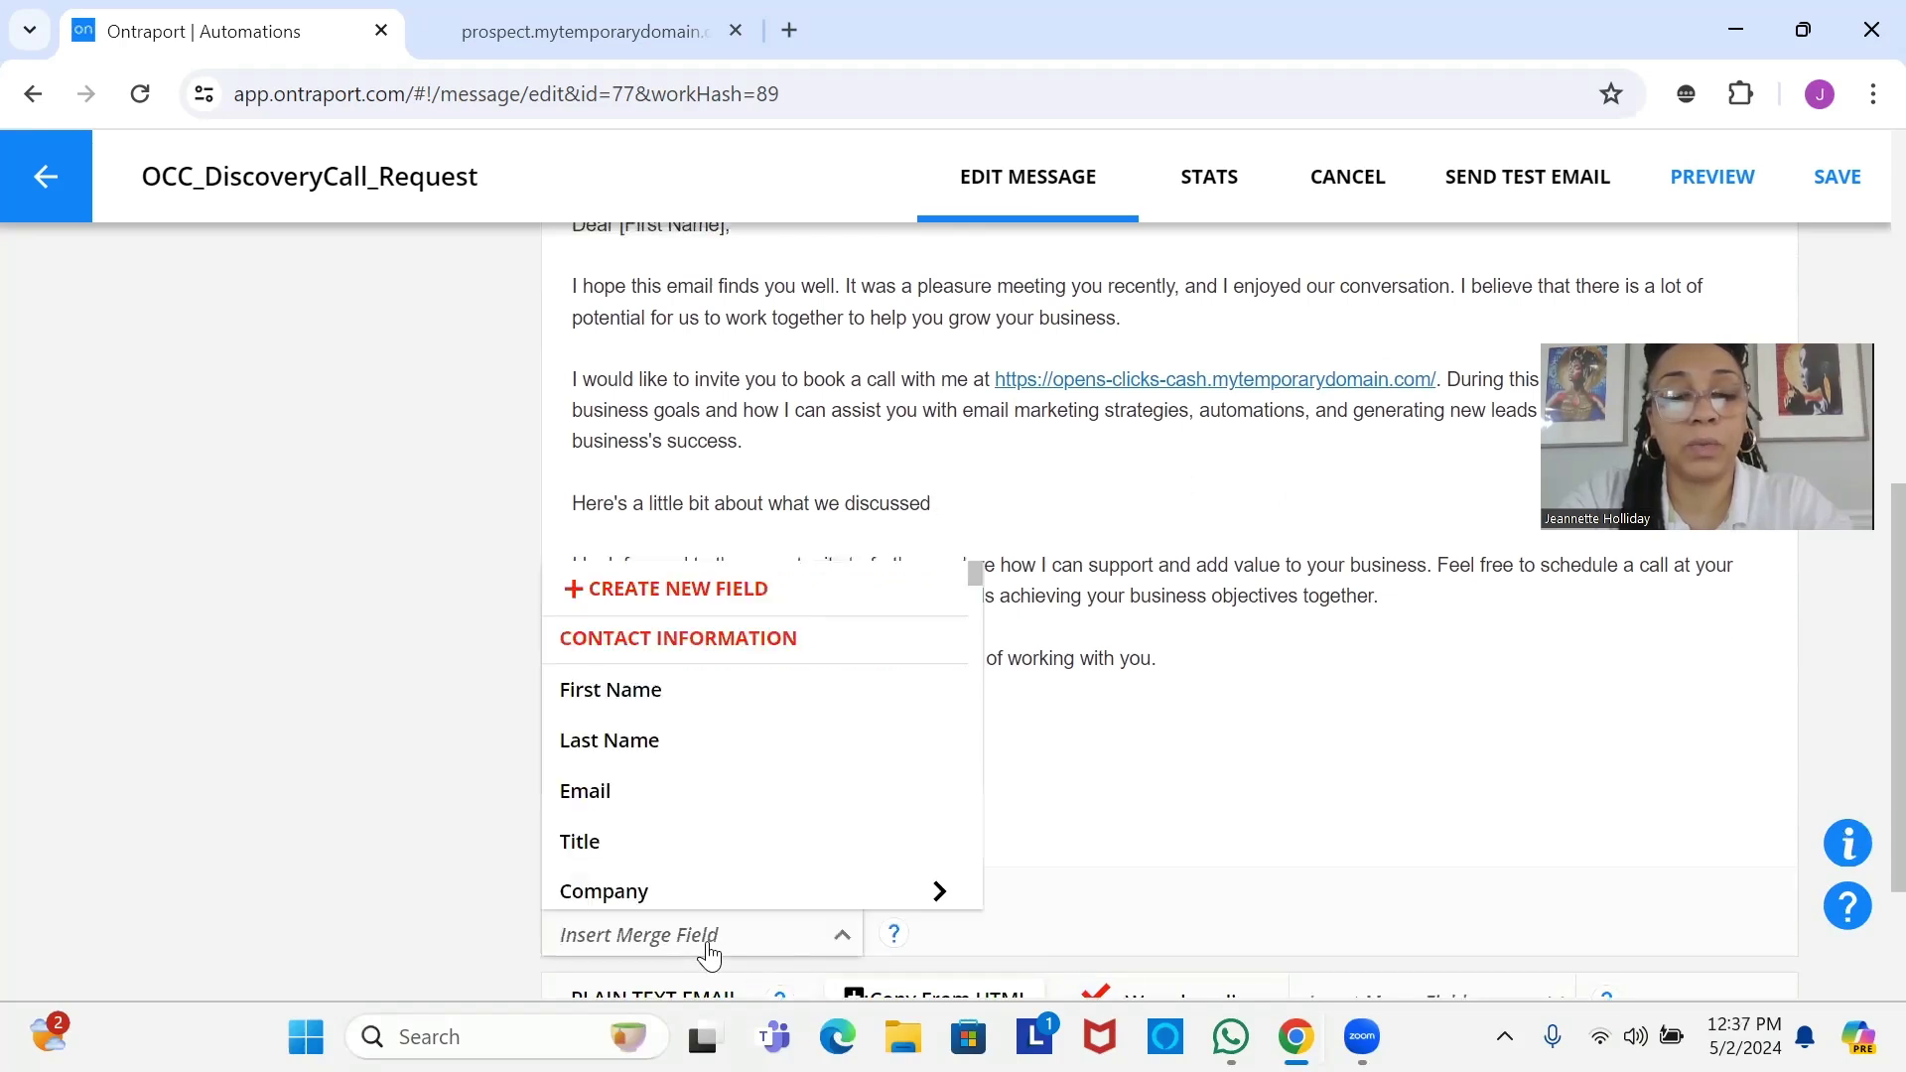
type("what")
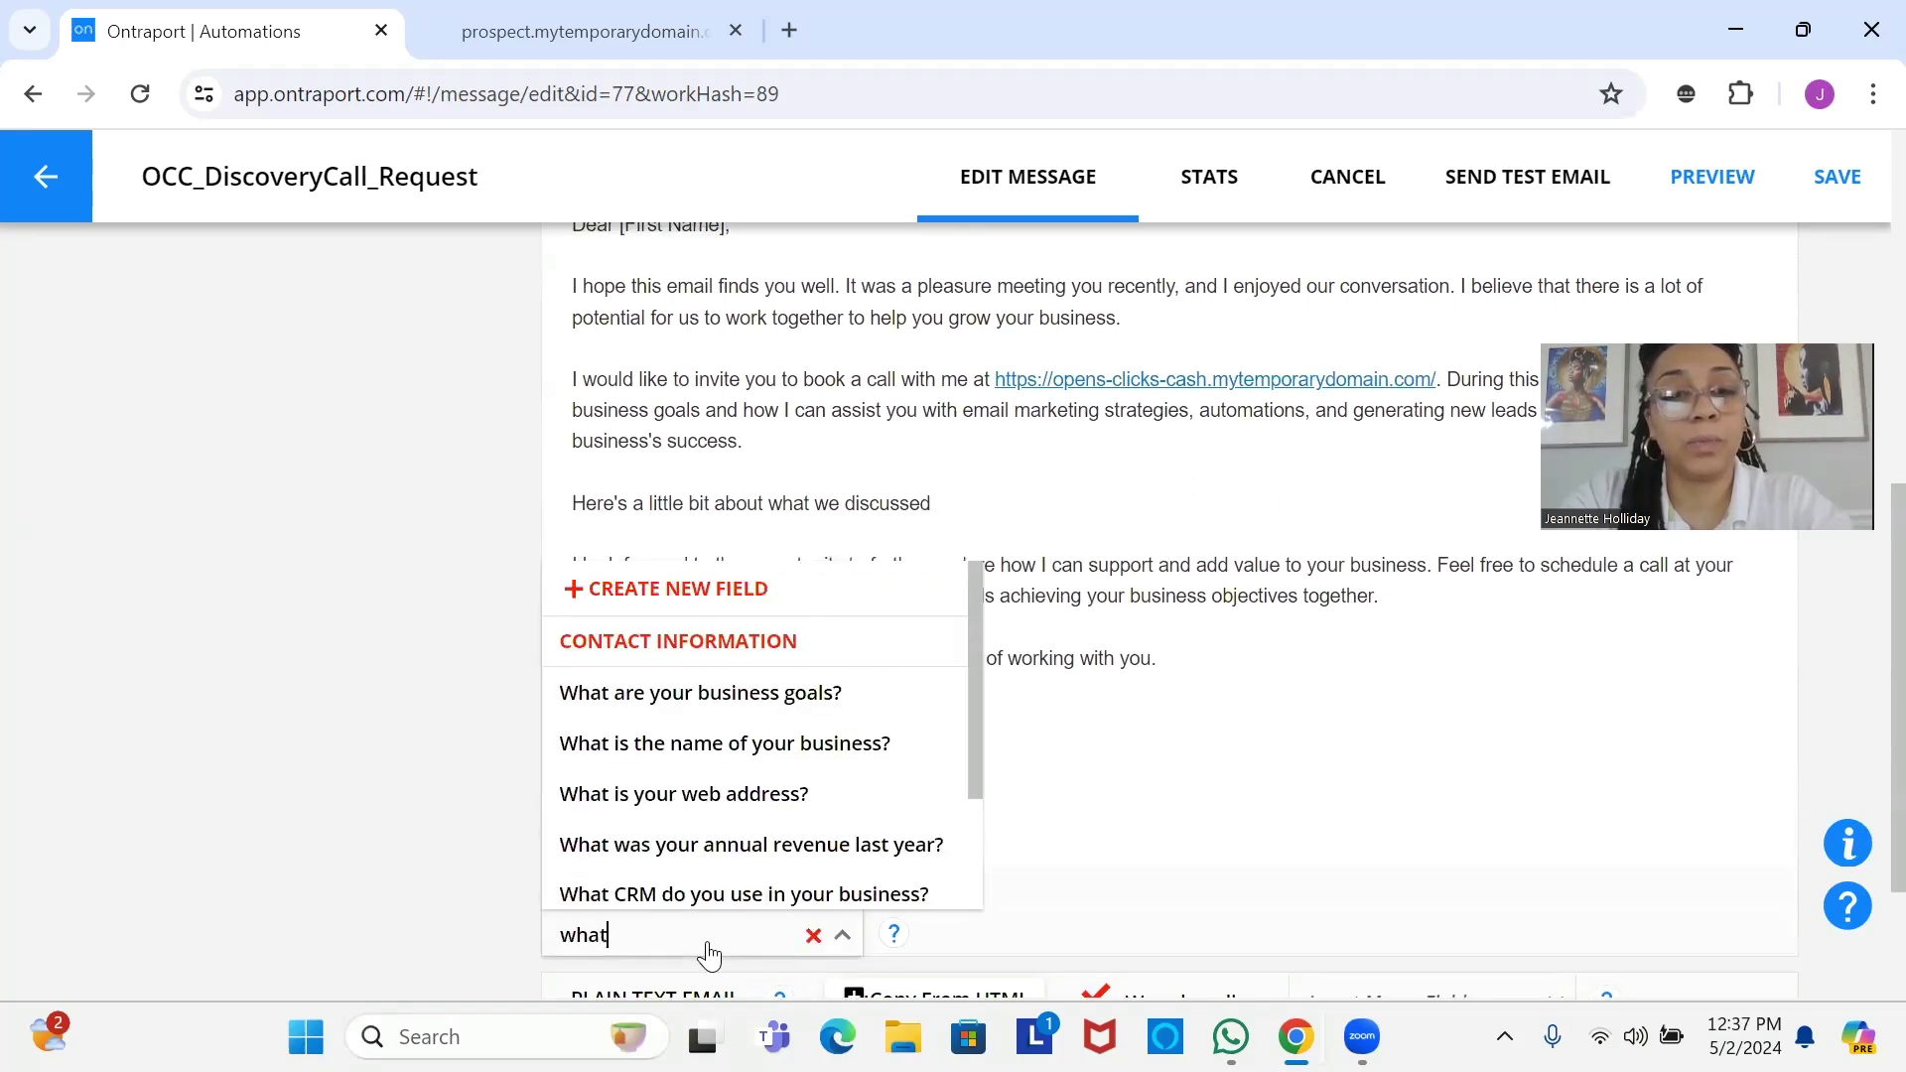
type(" we")
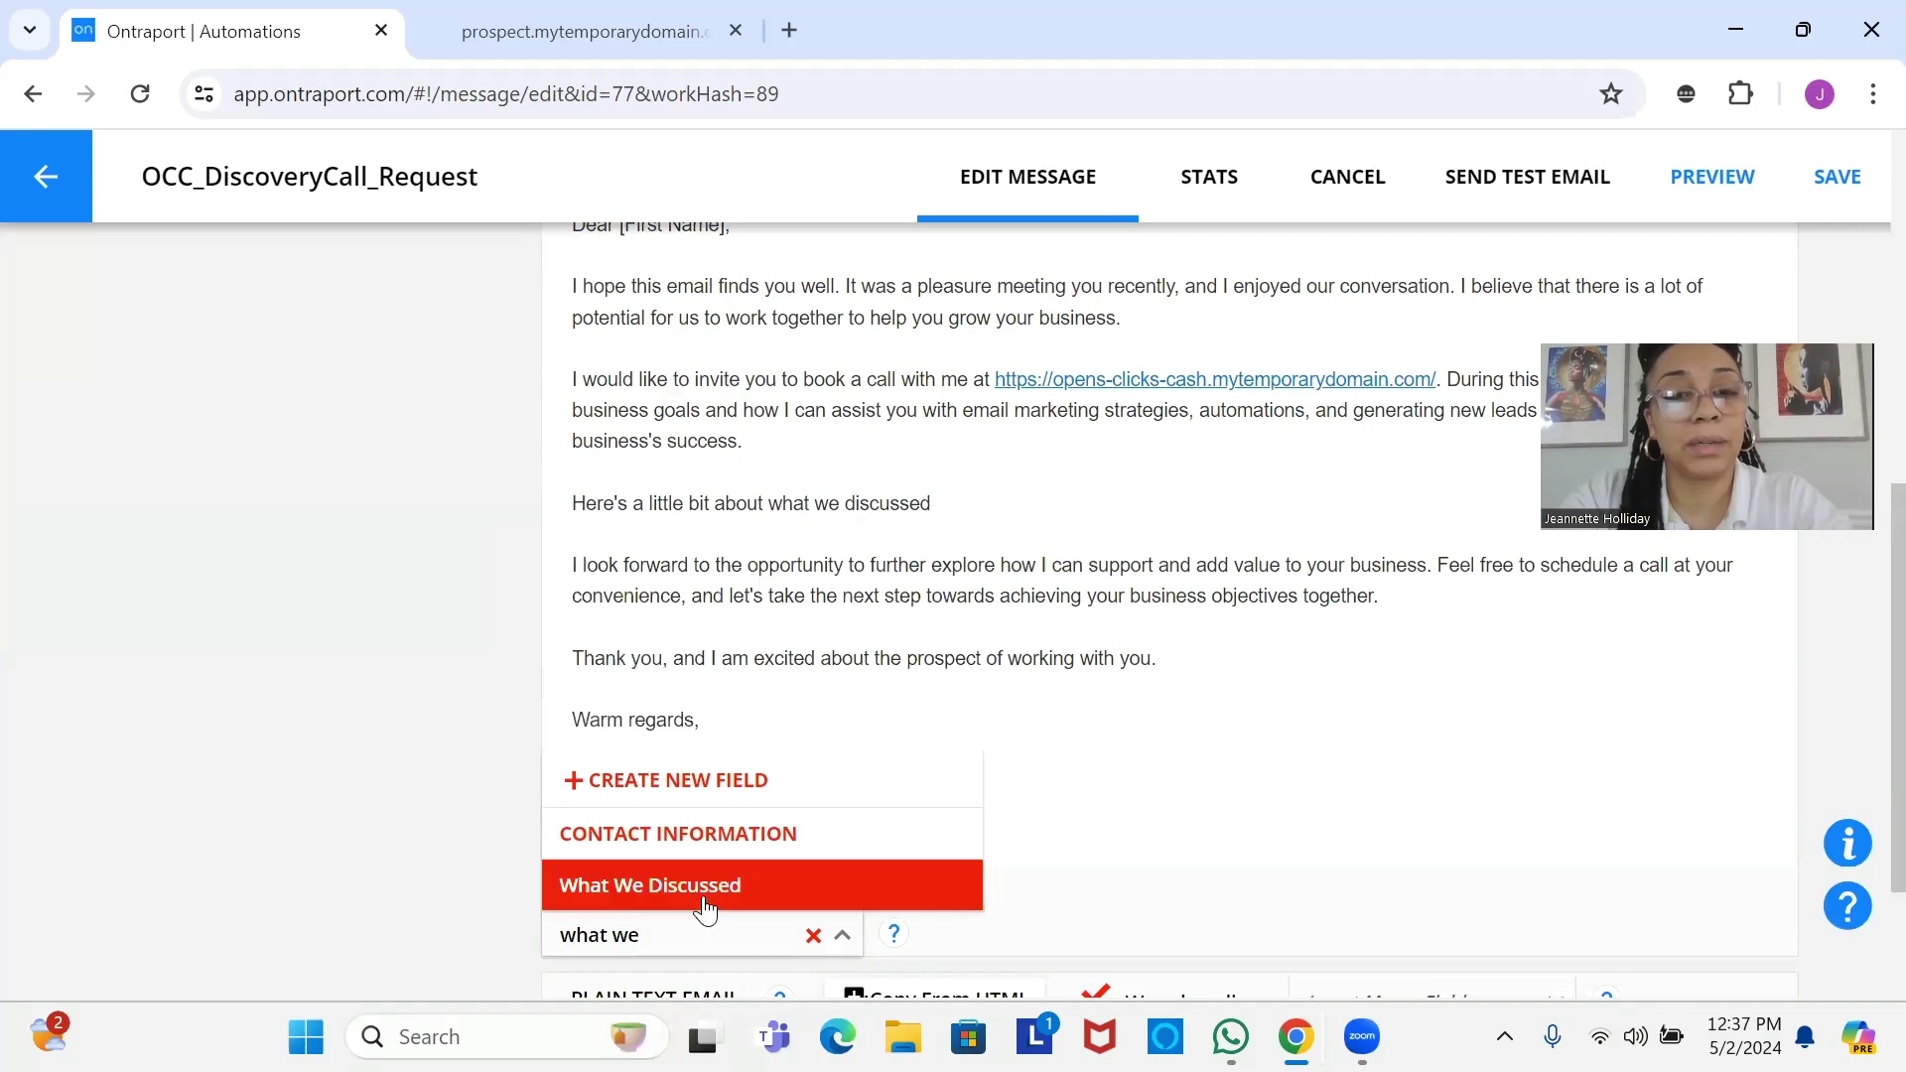
left_click(703, 887)
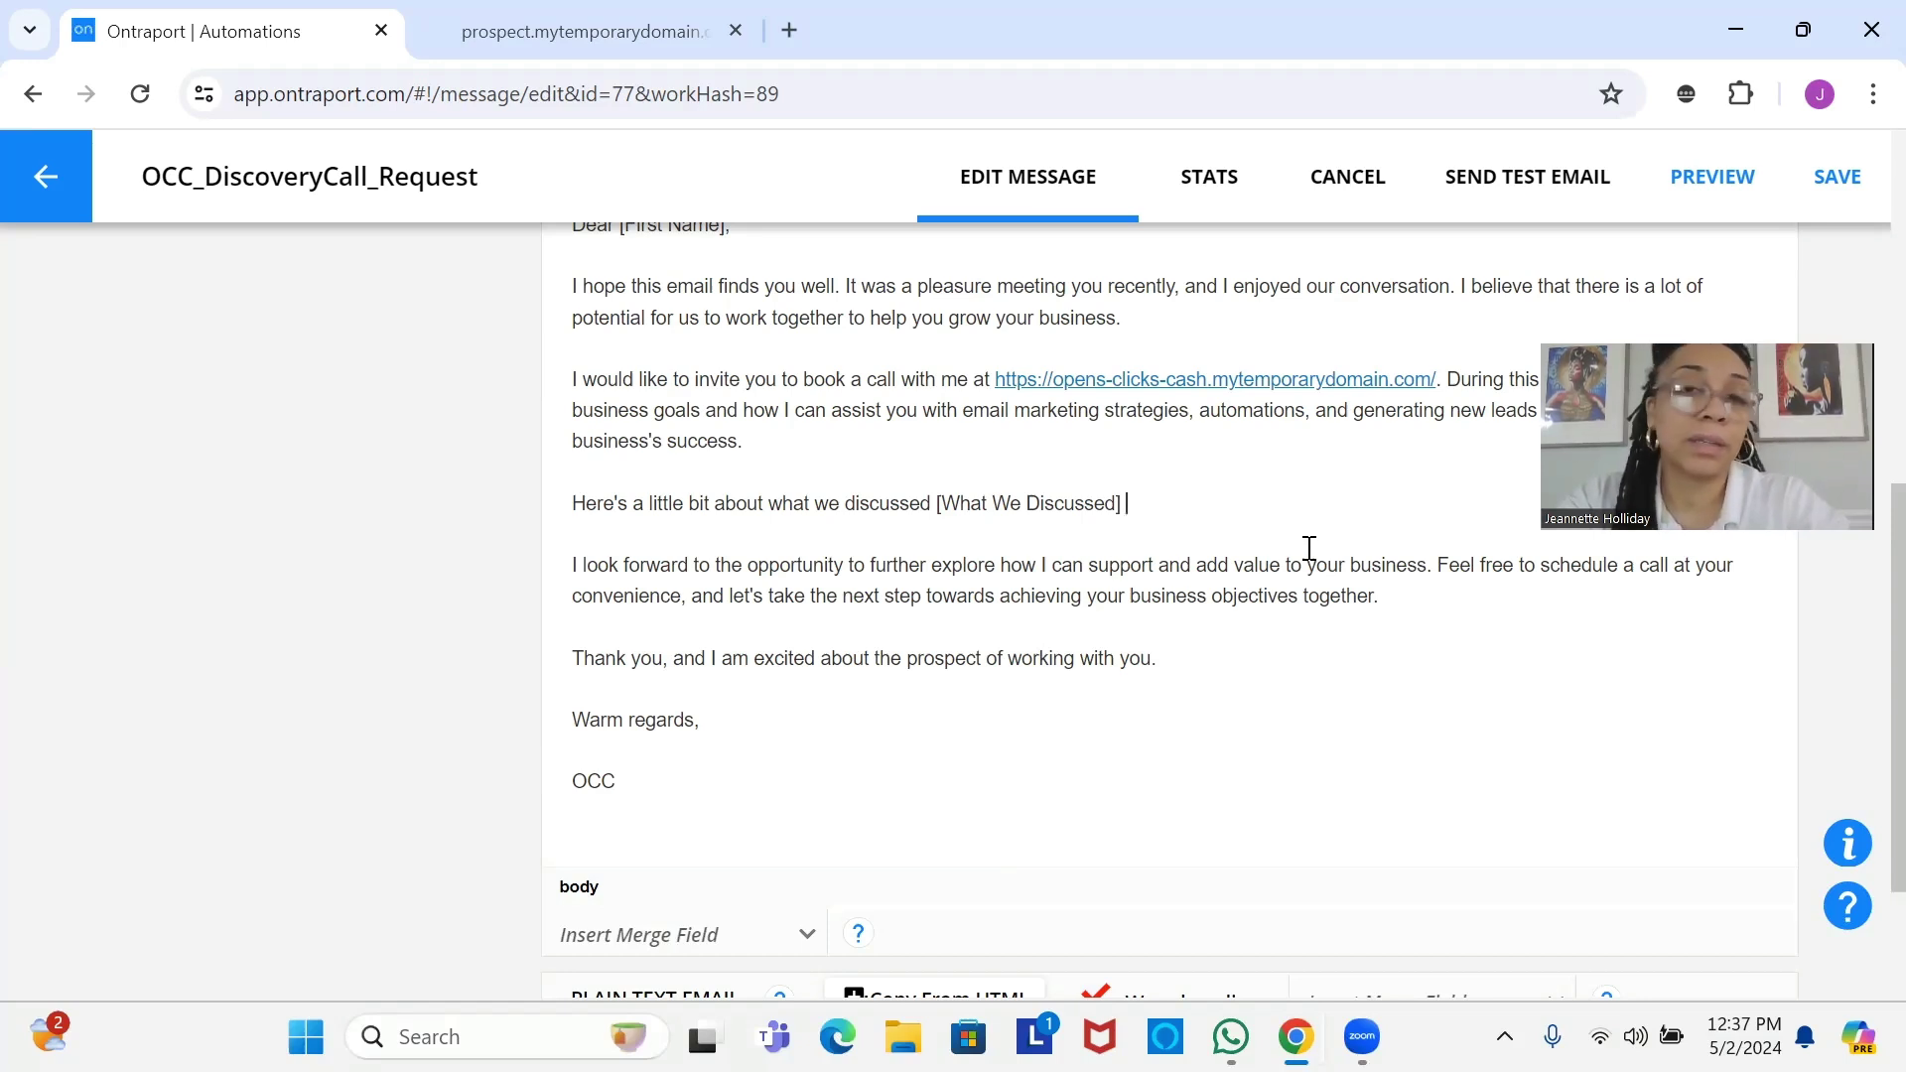
left_click(1178, 516)
type(".")
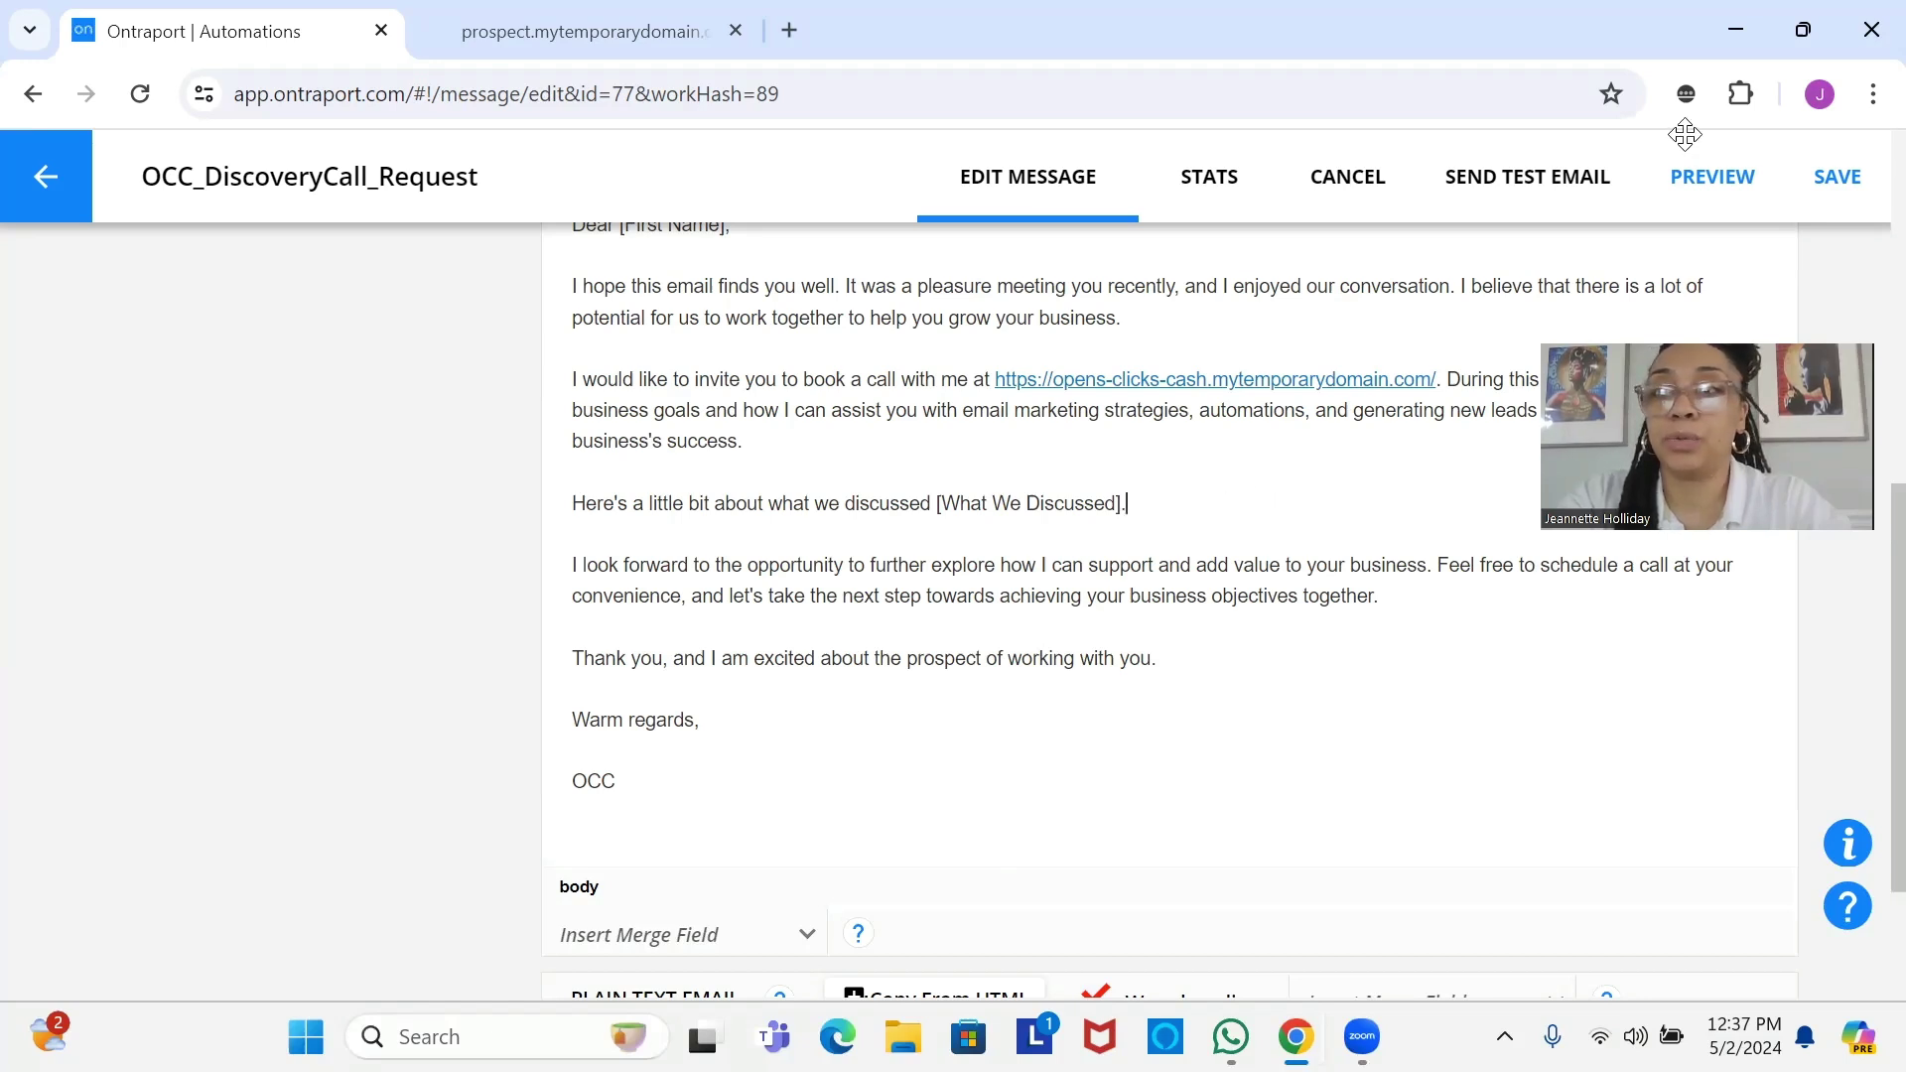
left_click(1839, 180)
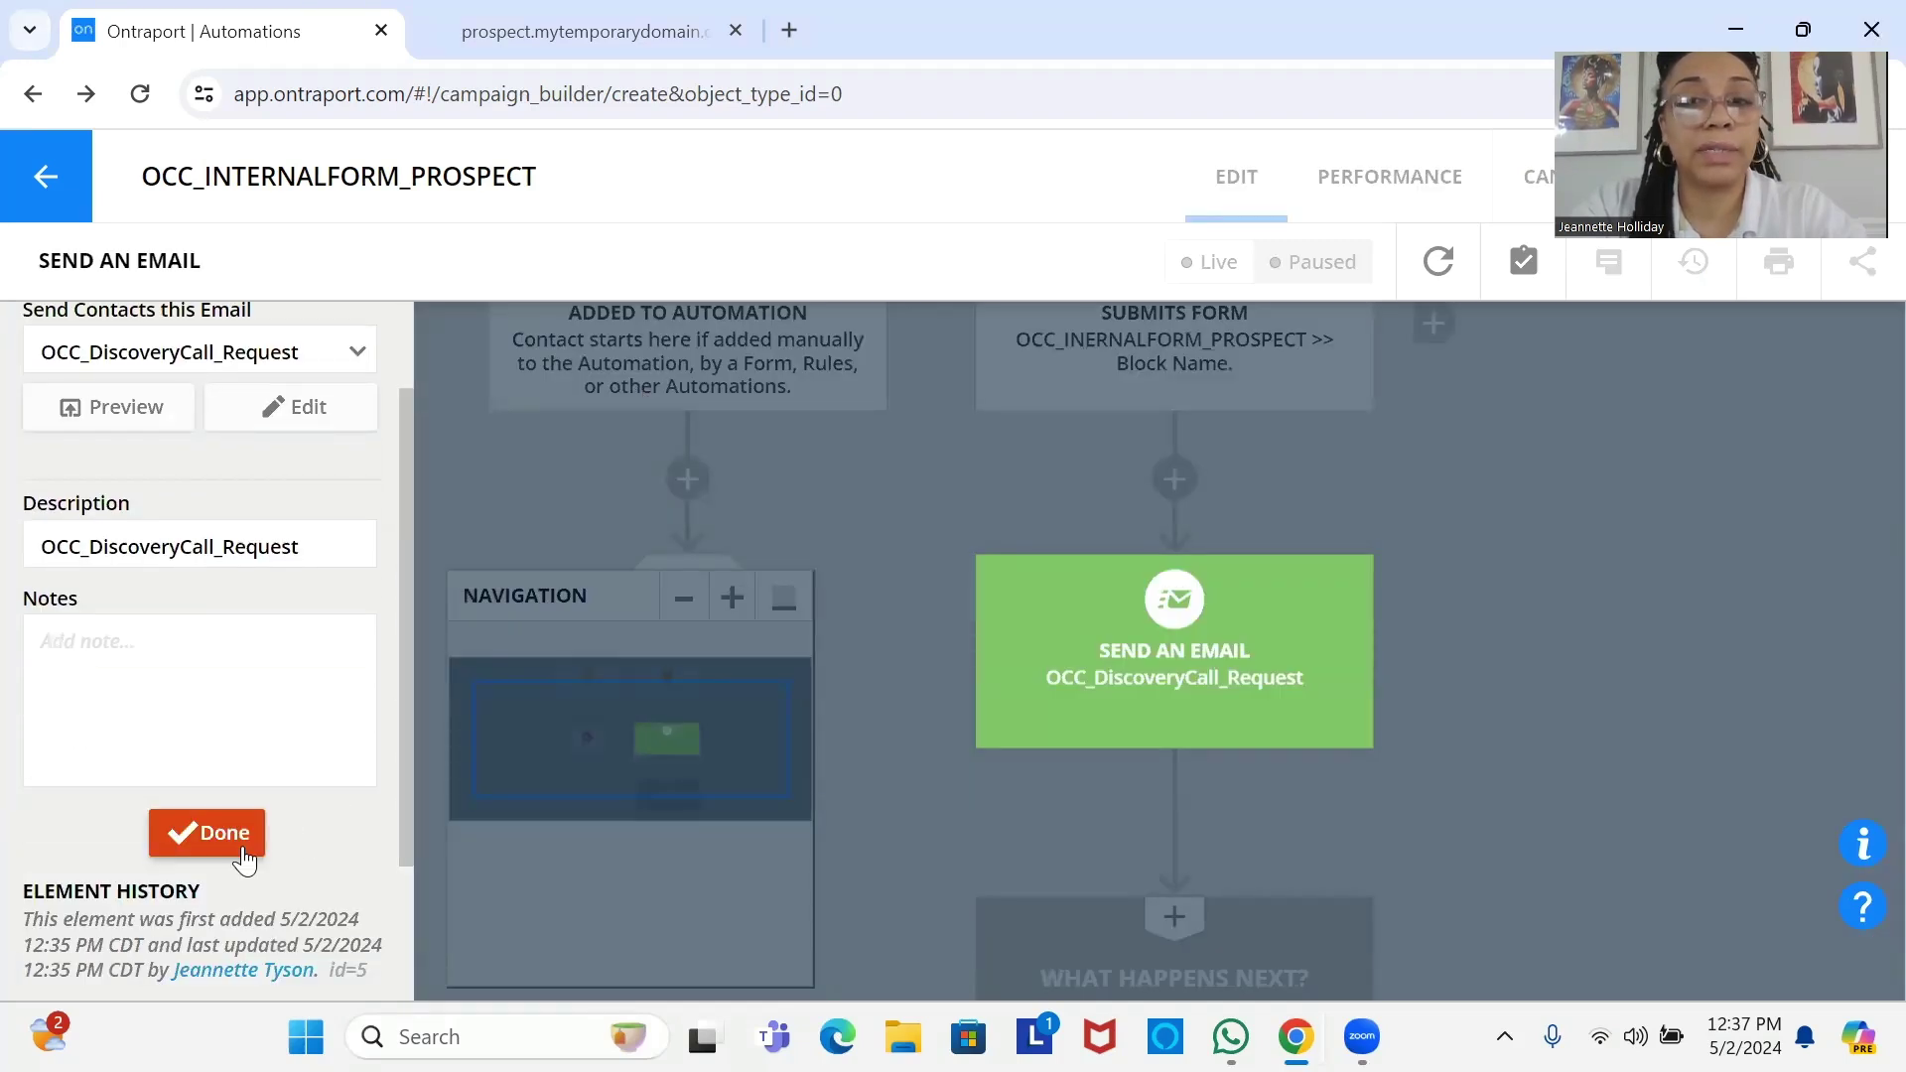
Close the email step settings and open the element chooser below the OCC_DiscoveryCall_Request step.
left_click(189, 826)
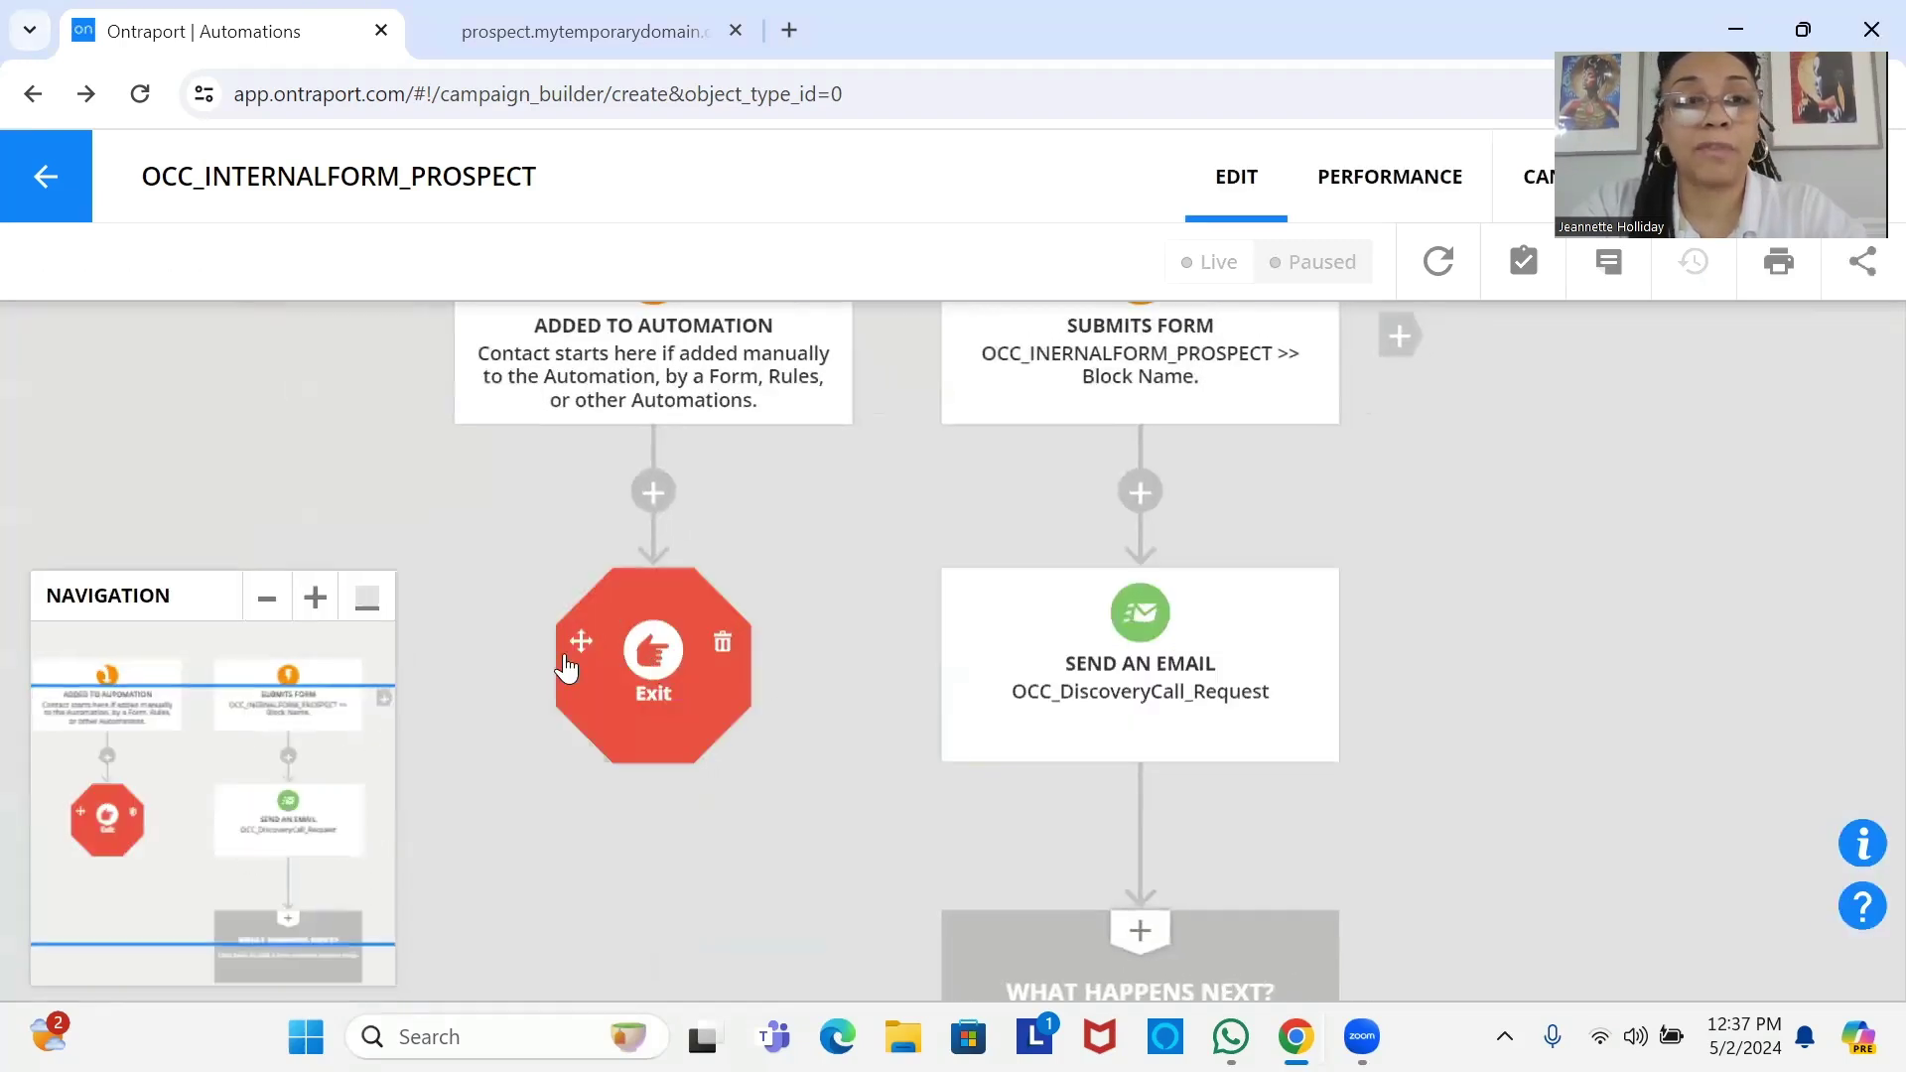
left_click(367, 599)
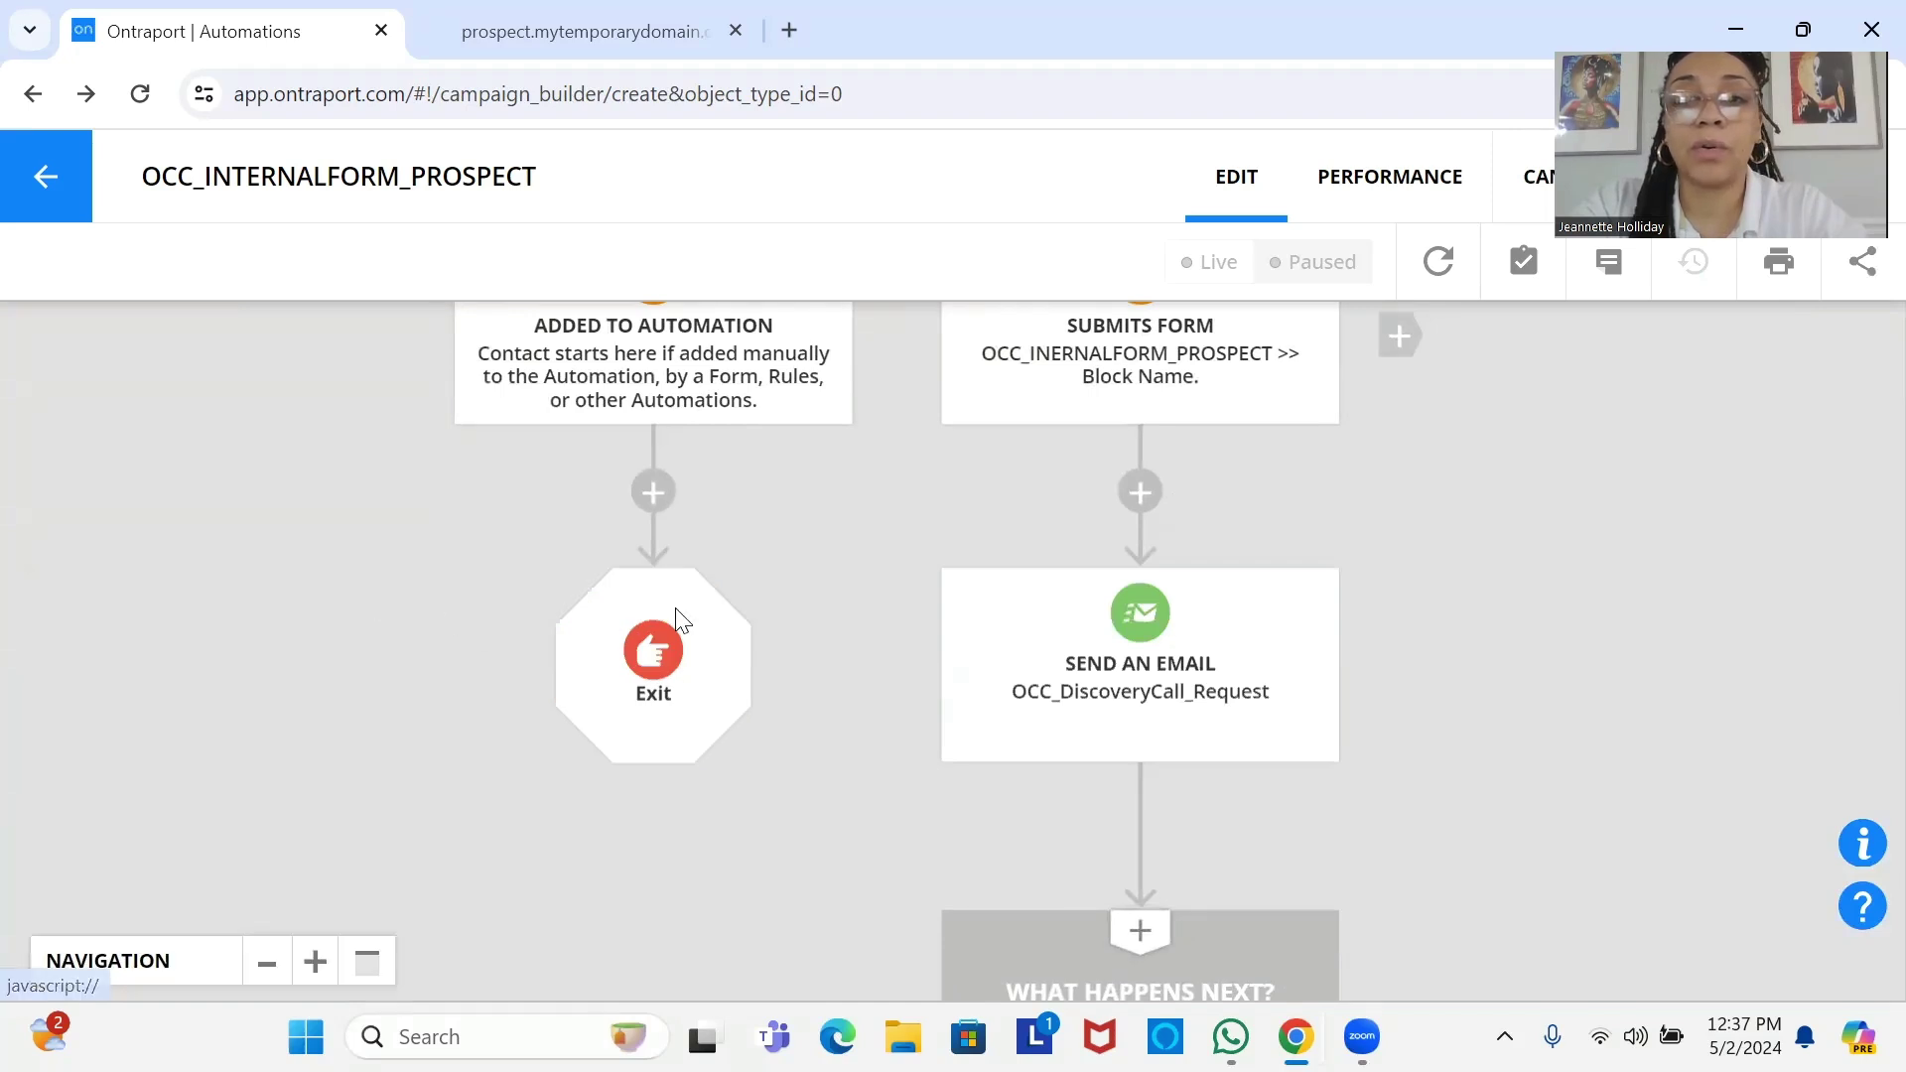
scroll(1201, 595, "down", 2)
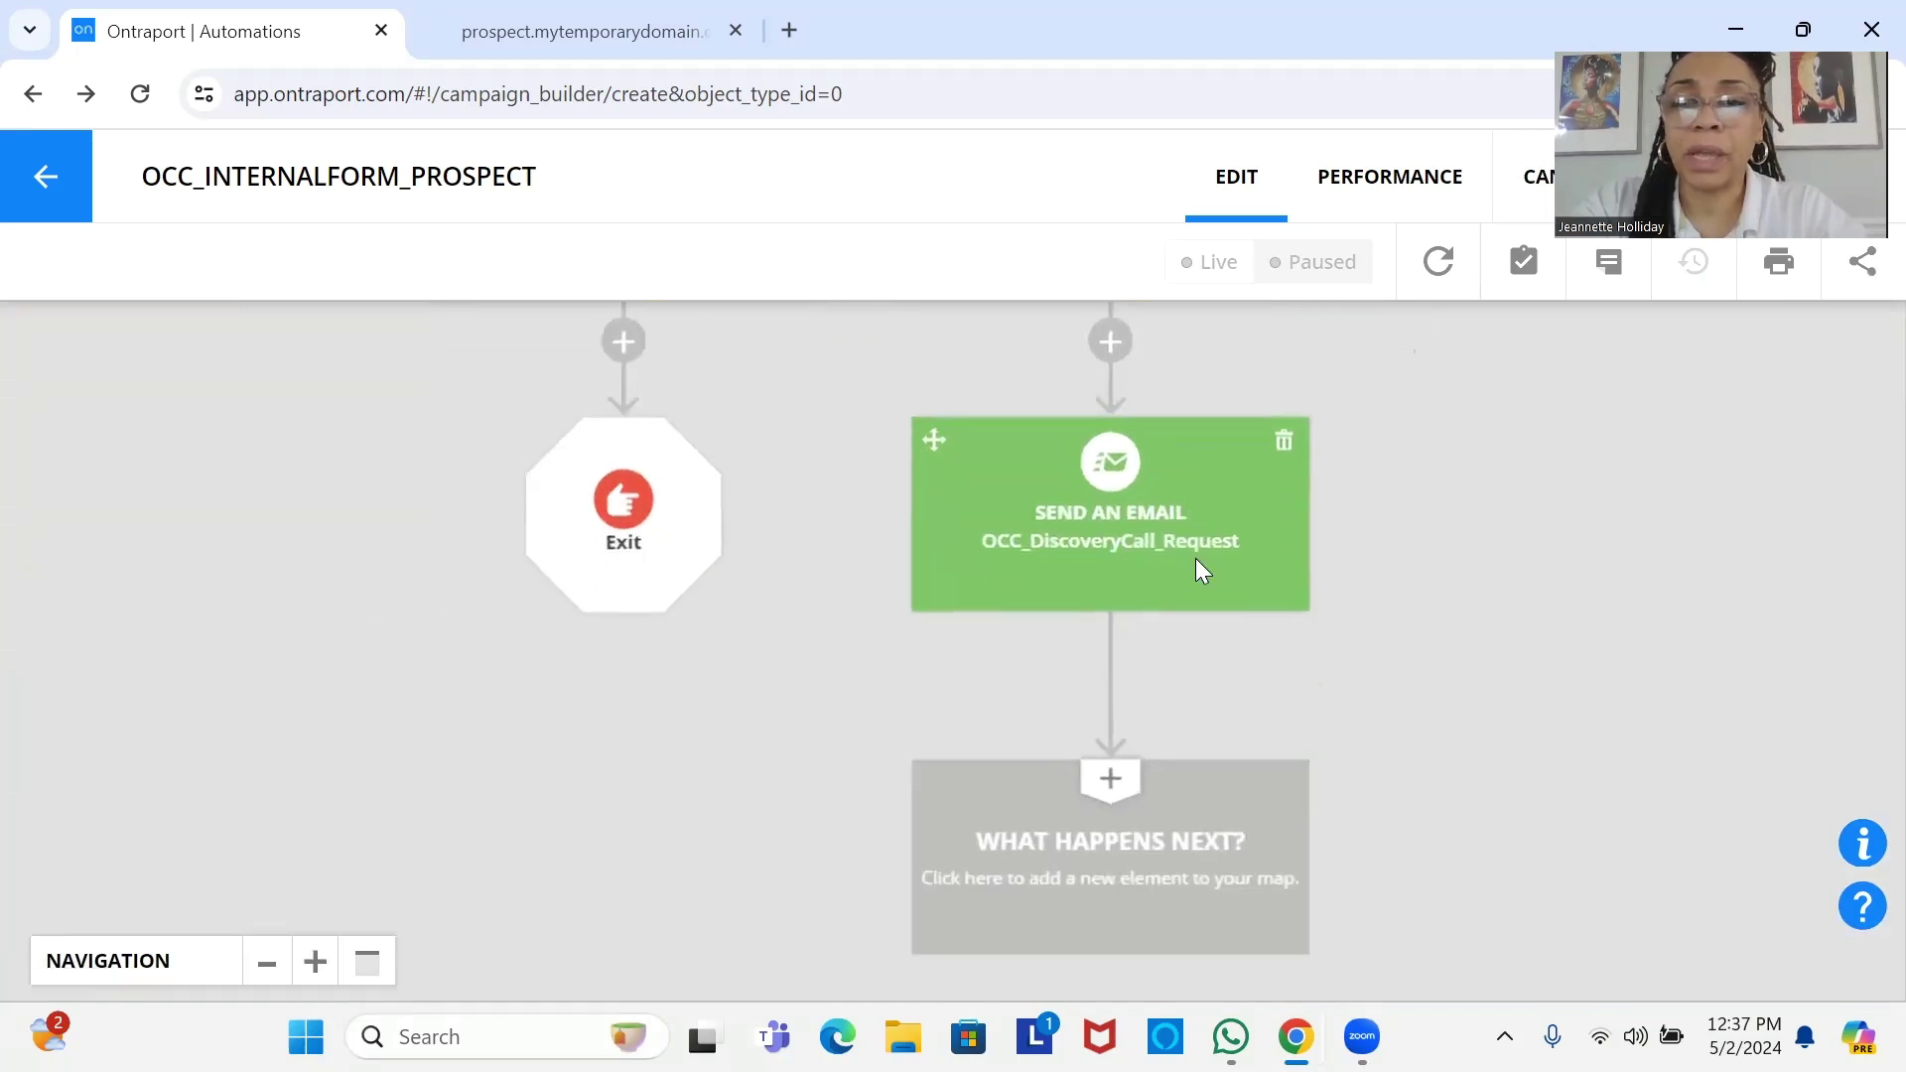
left_click(1142, 849)
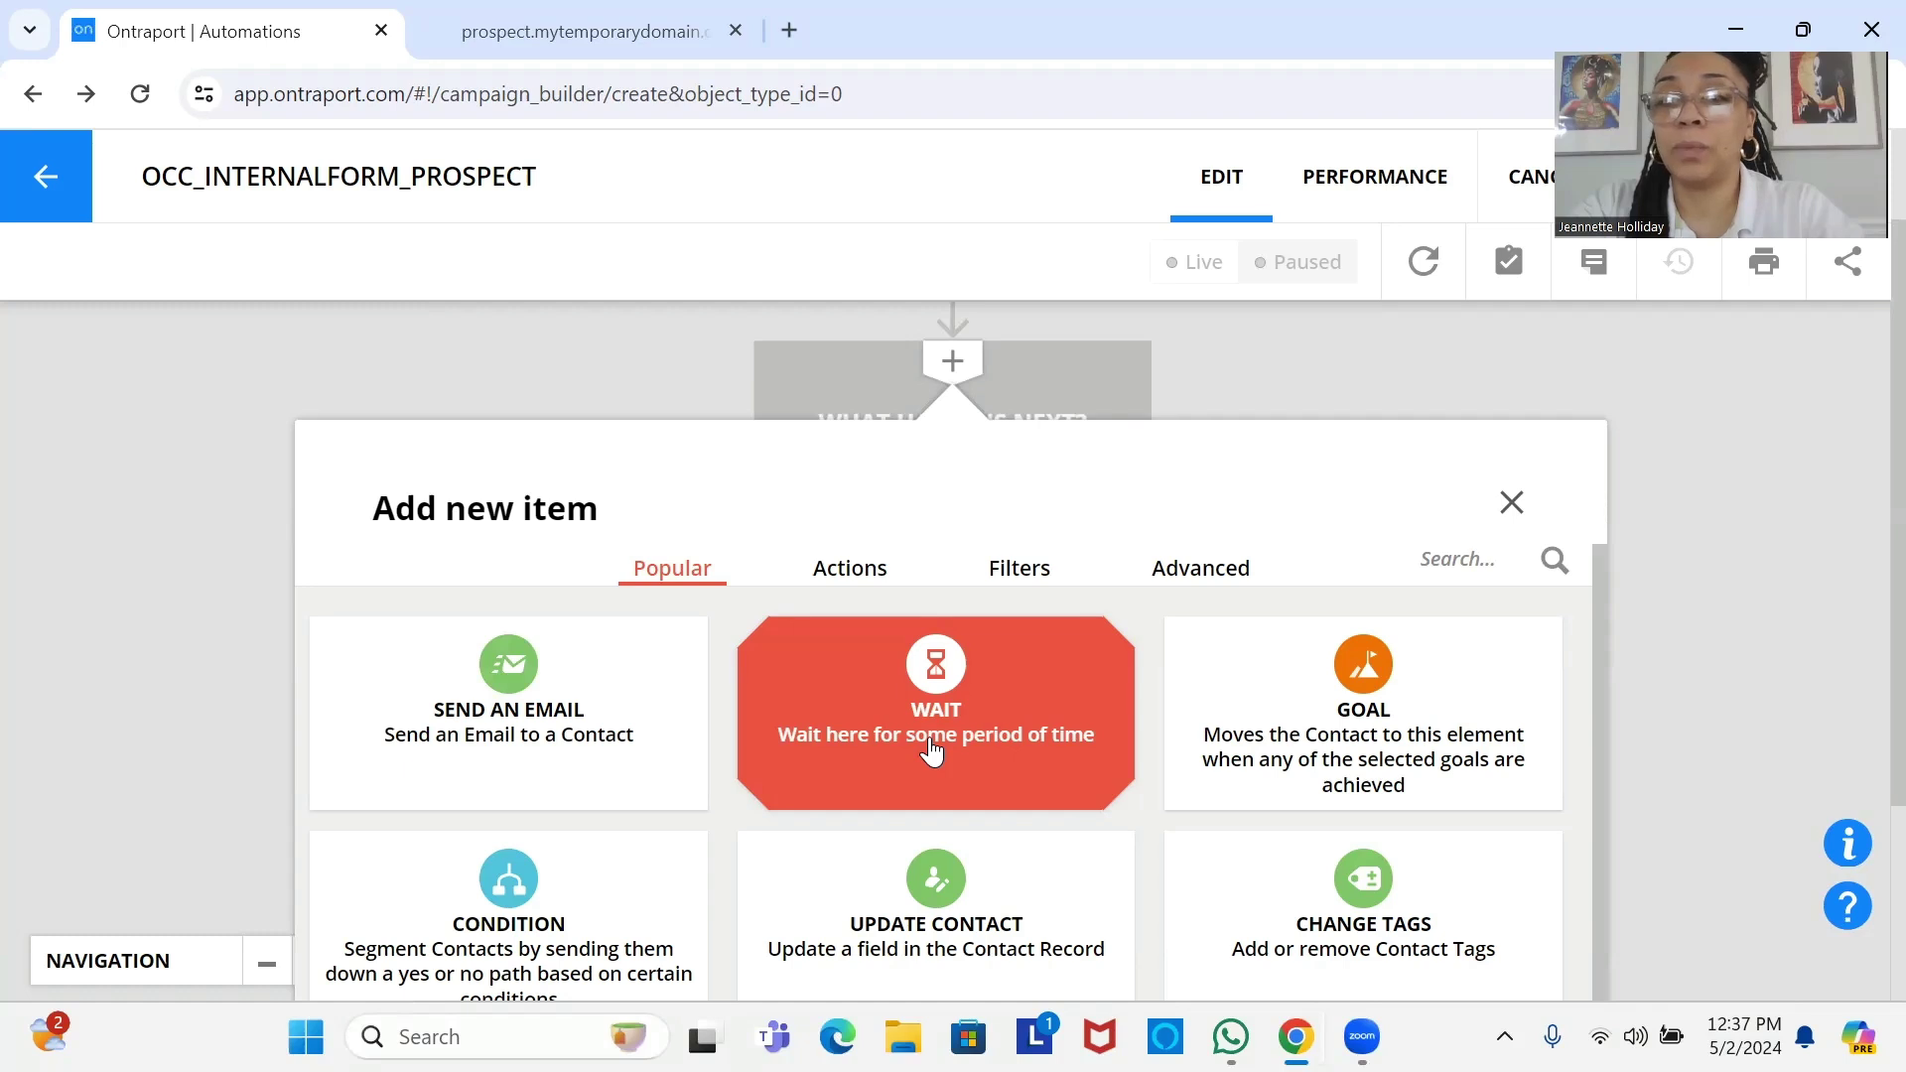
Add a Wait step after the OCC_DiscoveryCall_Request email that waits until 1 day passes.
left_click(929, 737)
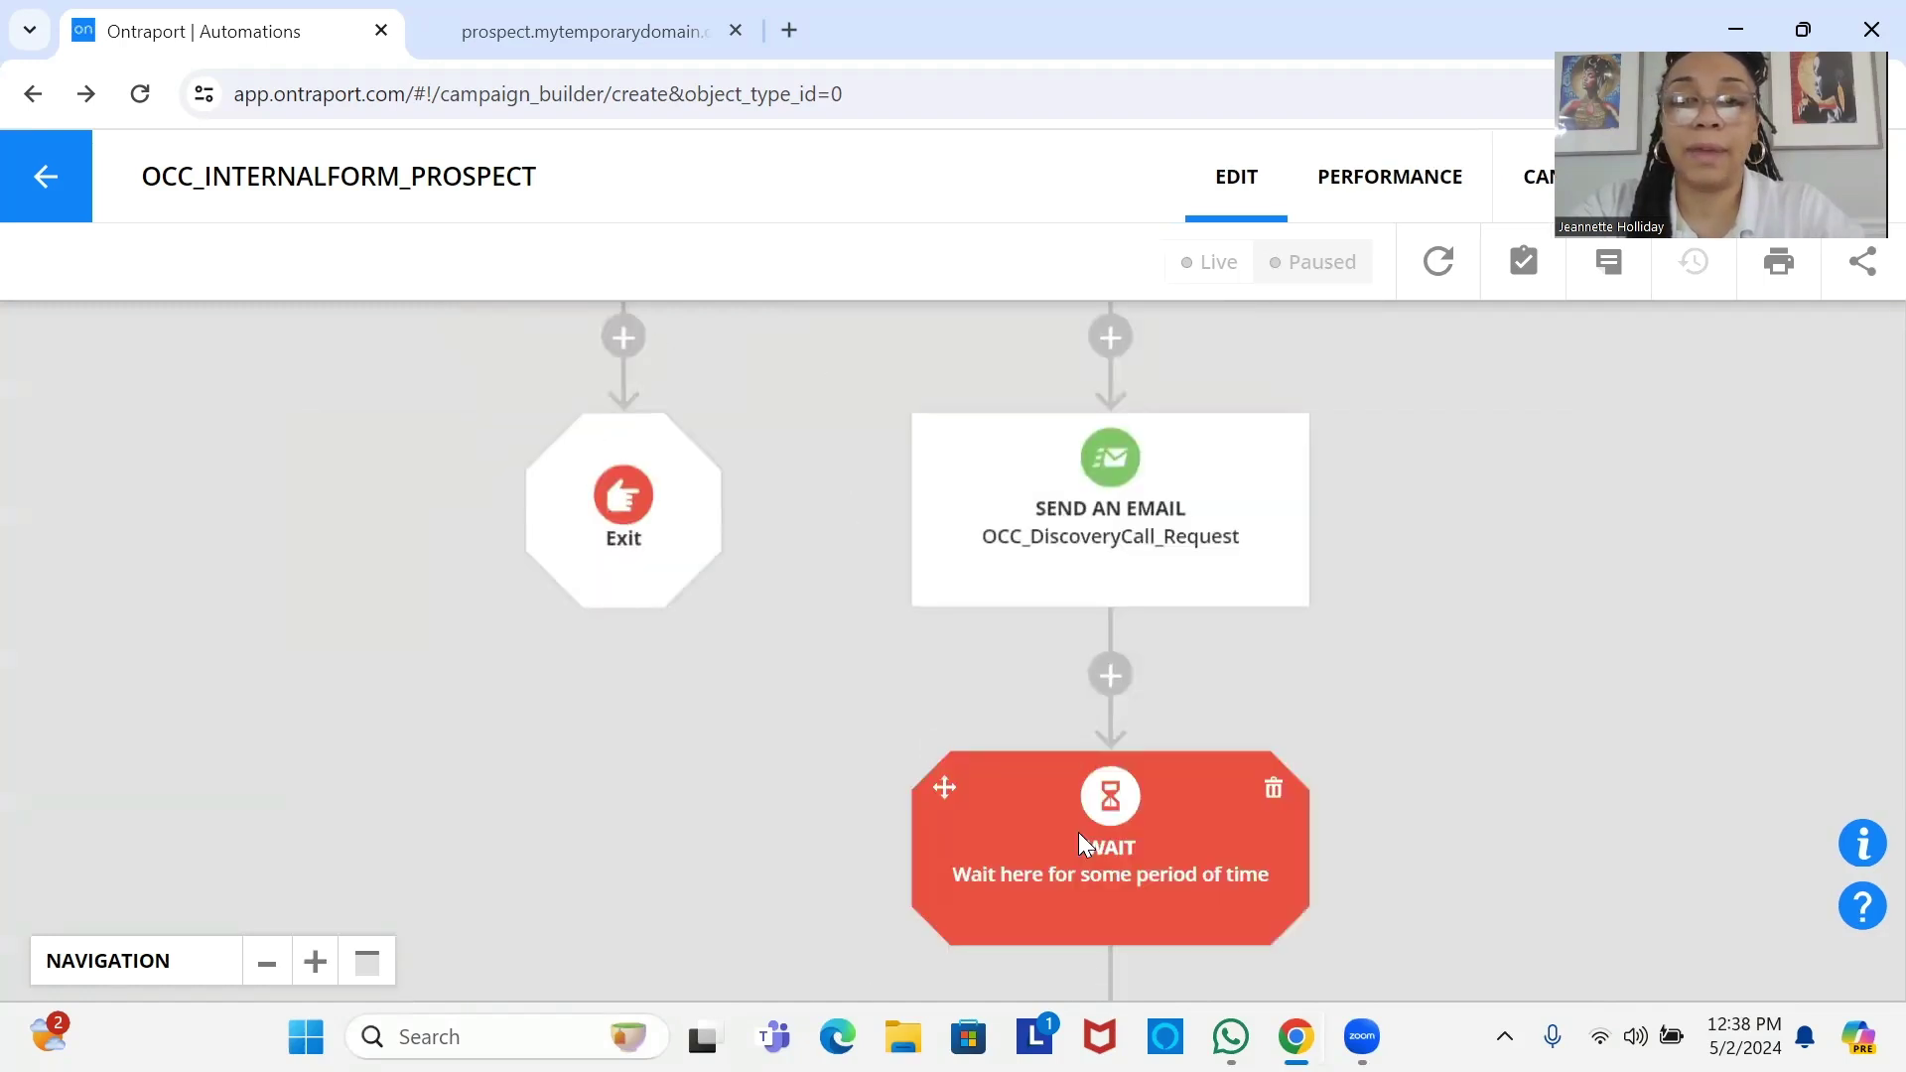
left_click(1079, 835)
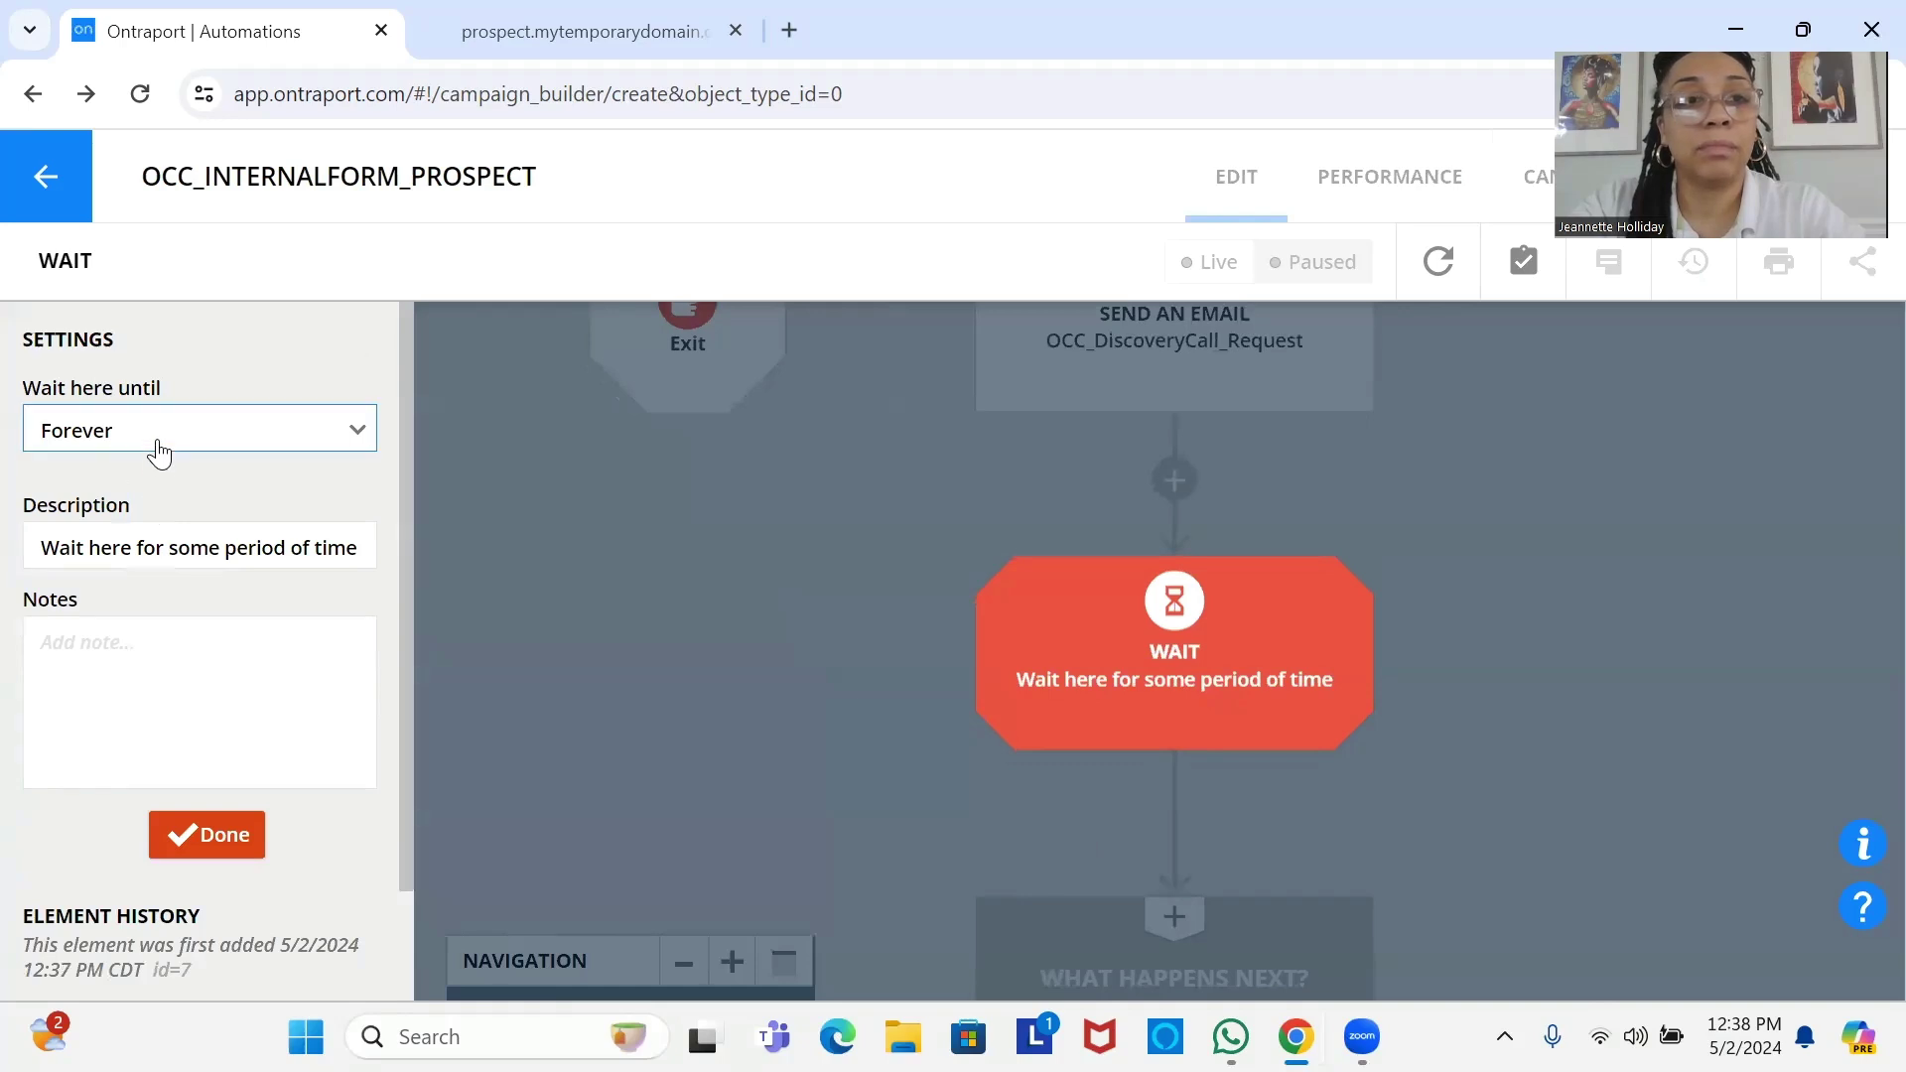
left_click(159, 453)
left_click(169, 479)
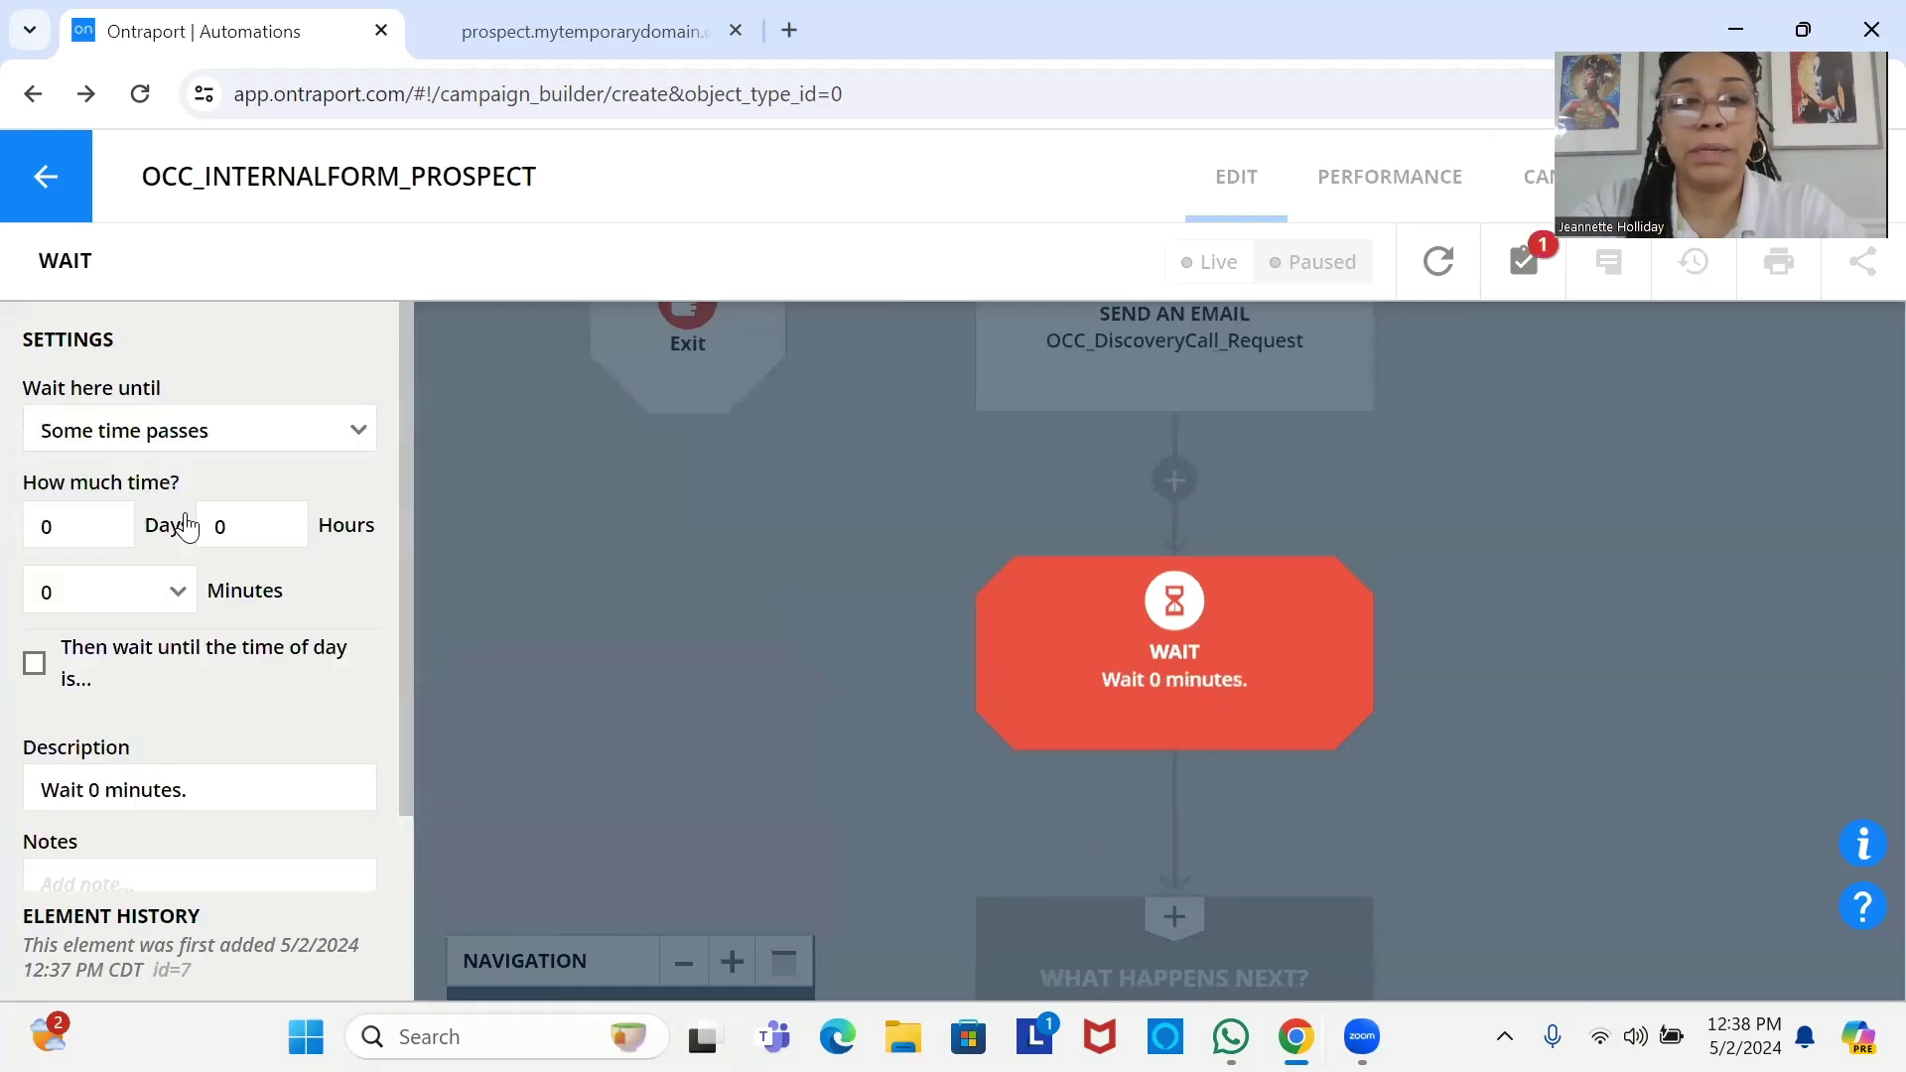
double_click(90, 538)
type("1")
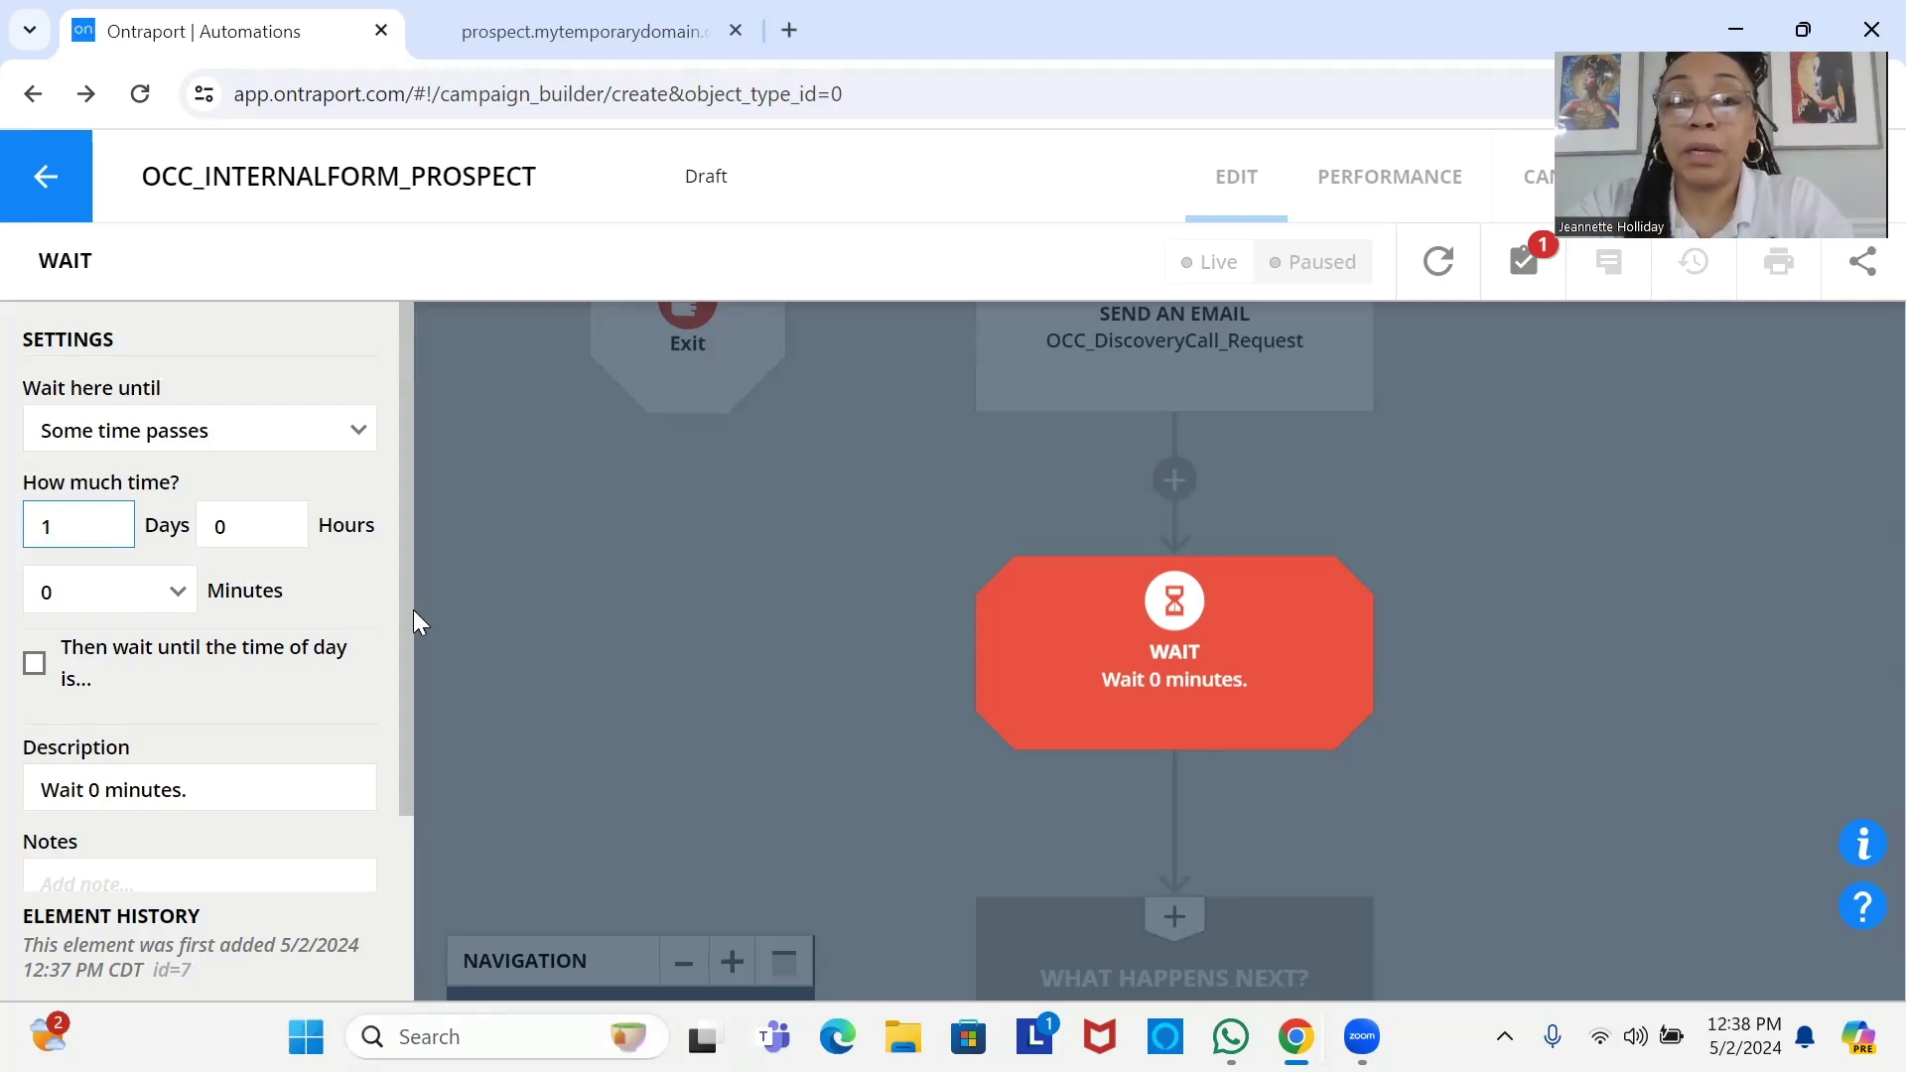
scroll(397, 695, "down", 3)
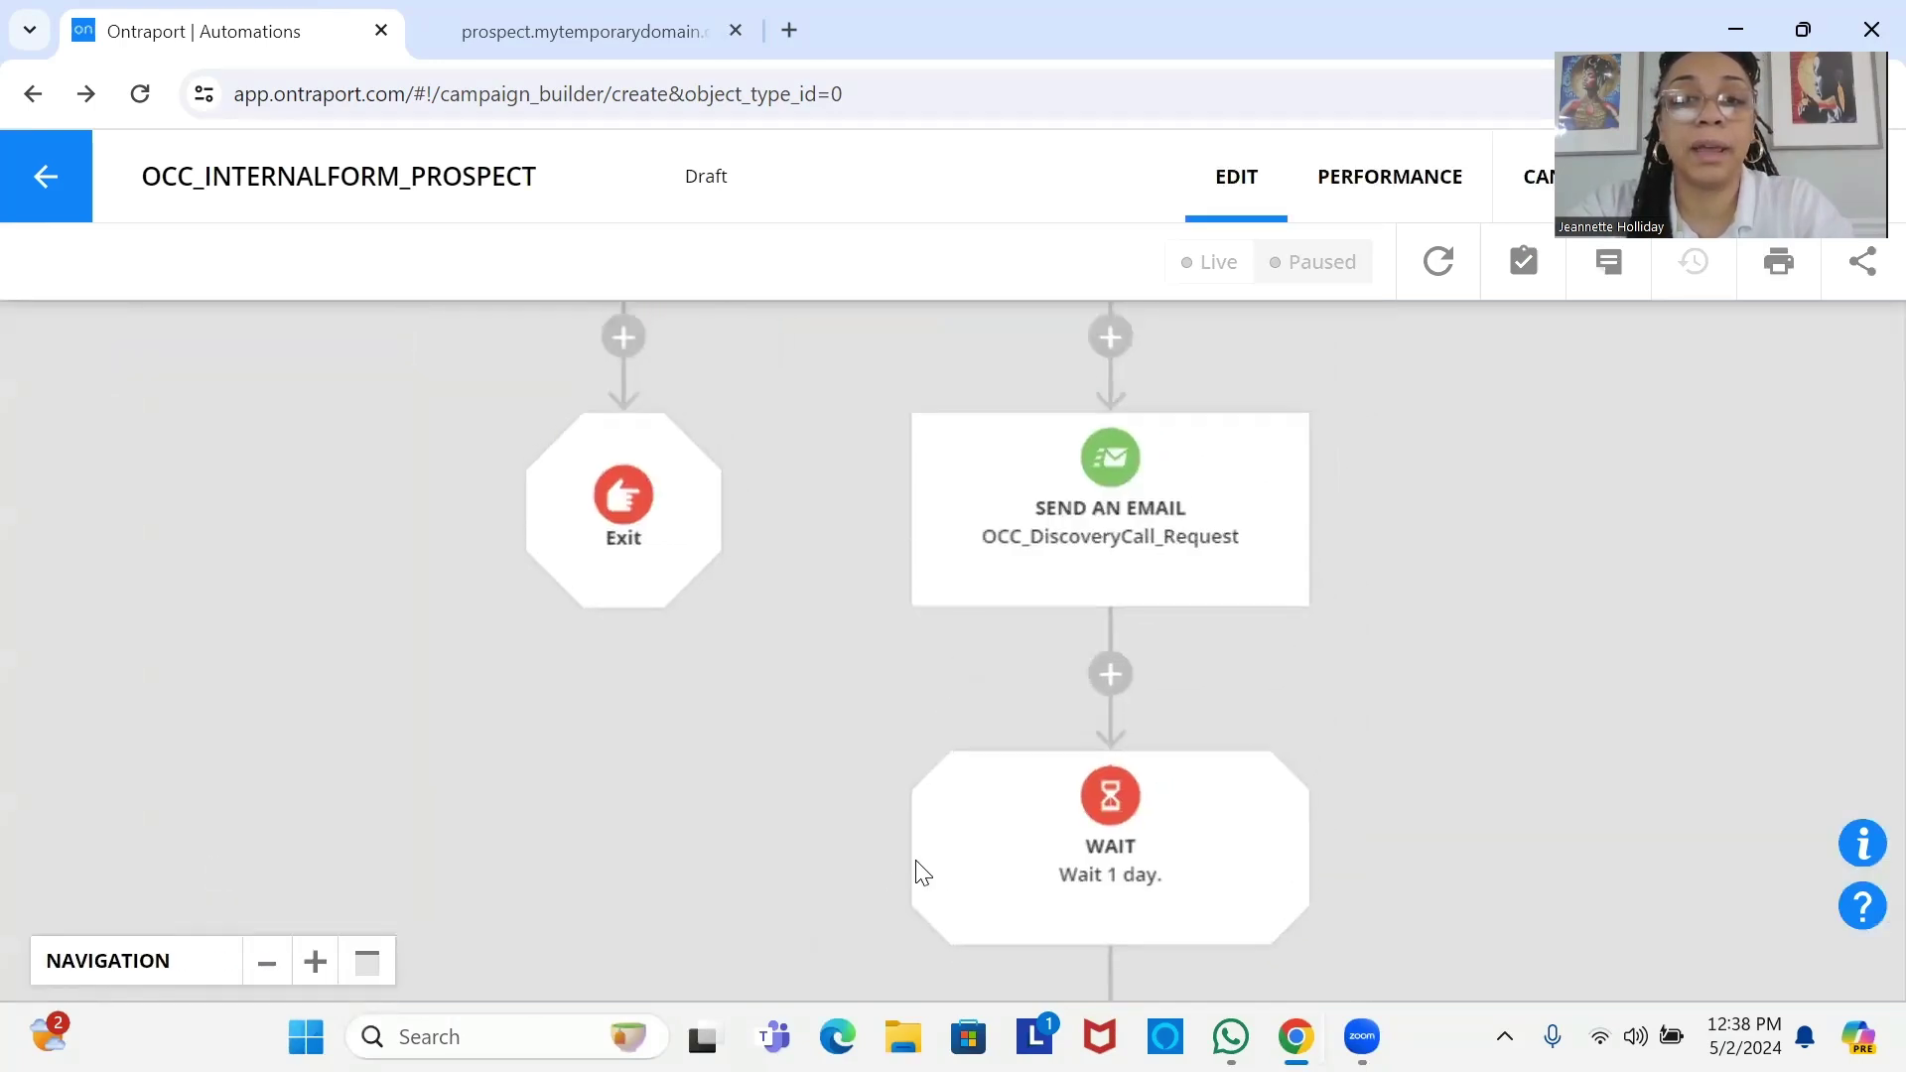
Add a Send an Email step below the 1-day wait that sends OCC_DiscoveryCall_Request2.
left_click_drag(995, 824, 951, 387)
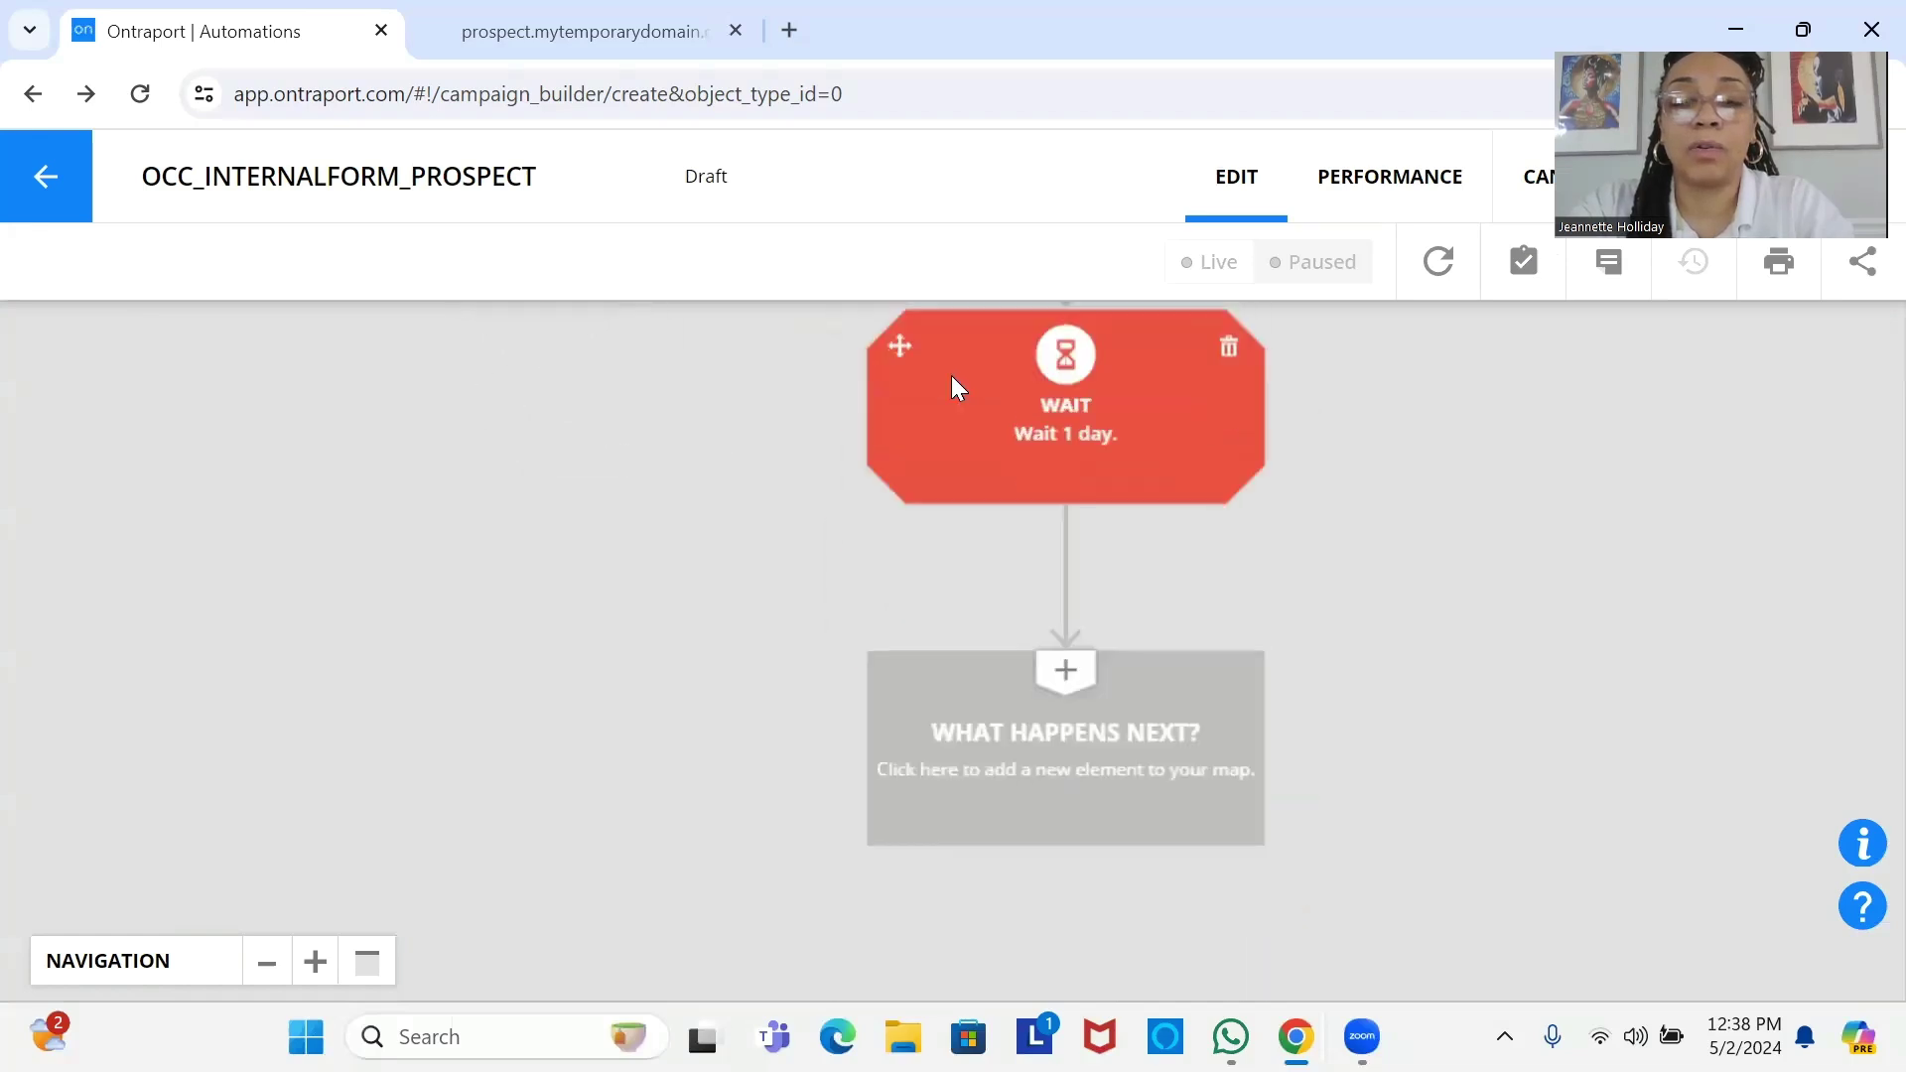
scroll(1058, 754, "down", 1)
left_click(1054, 730)
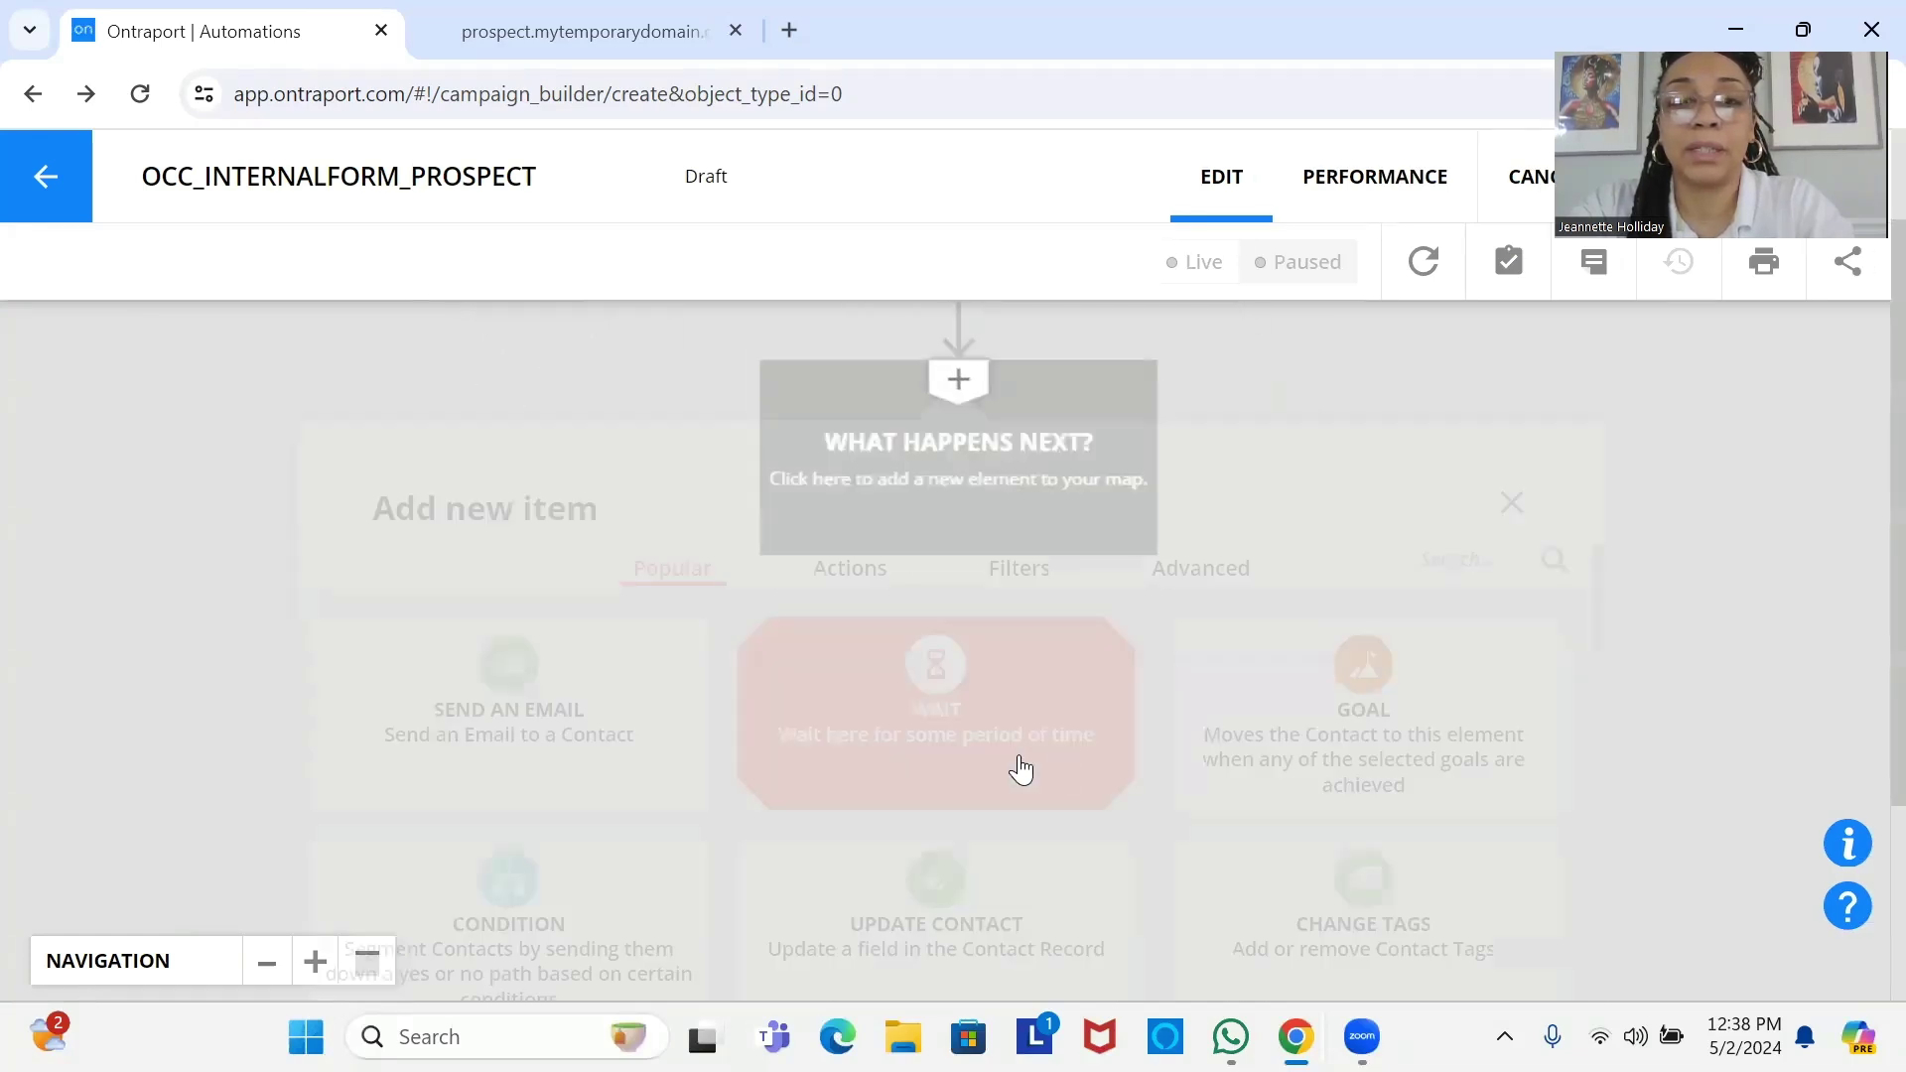
left_click(572, 765)
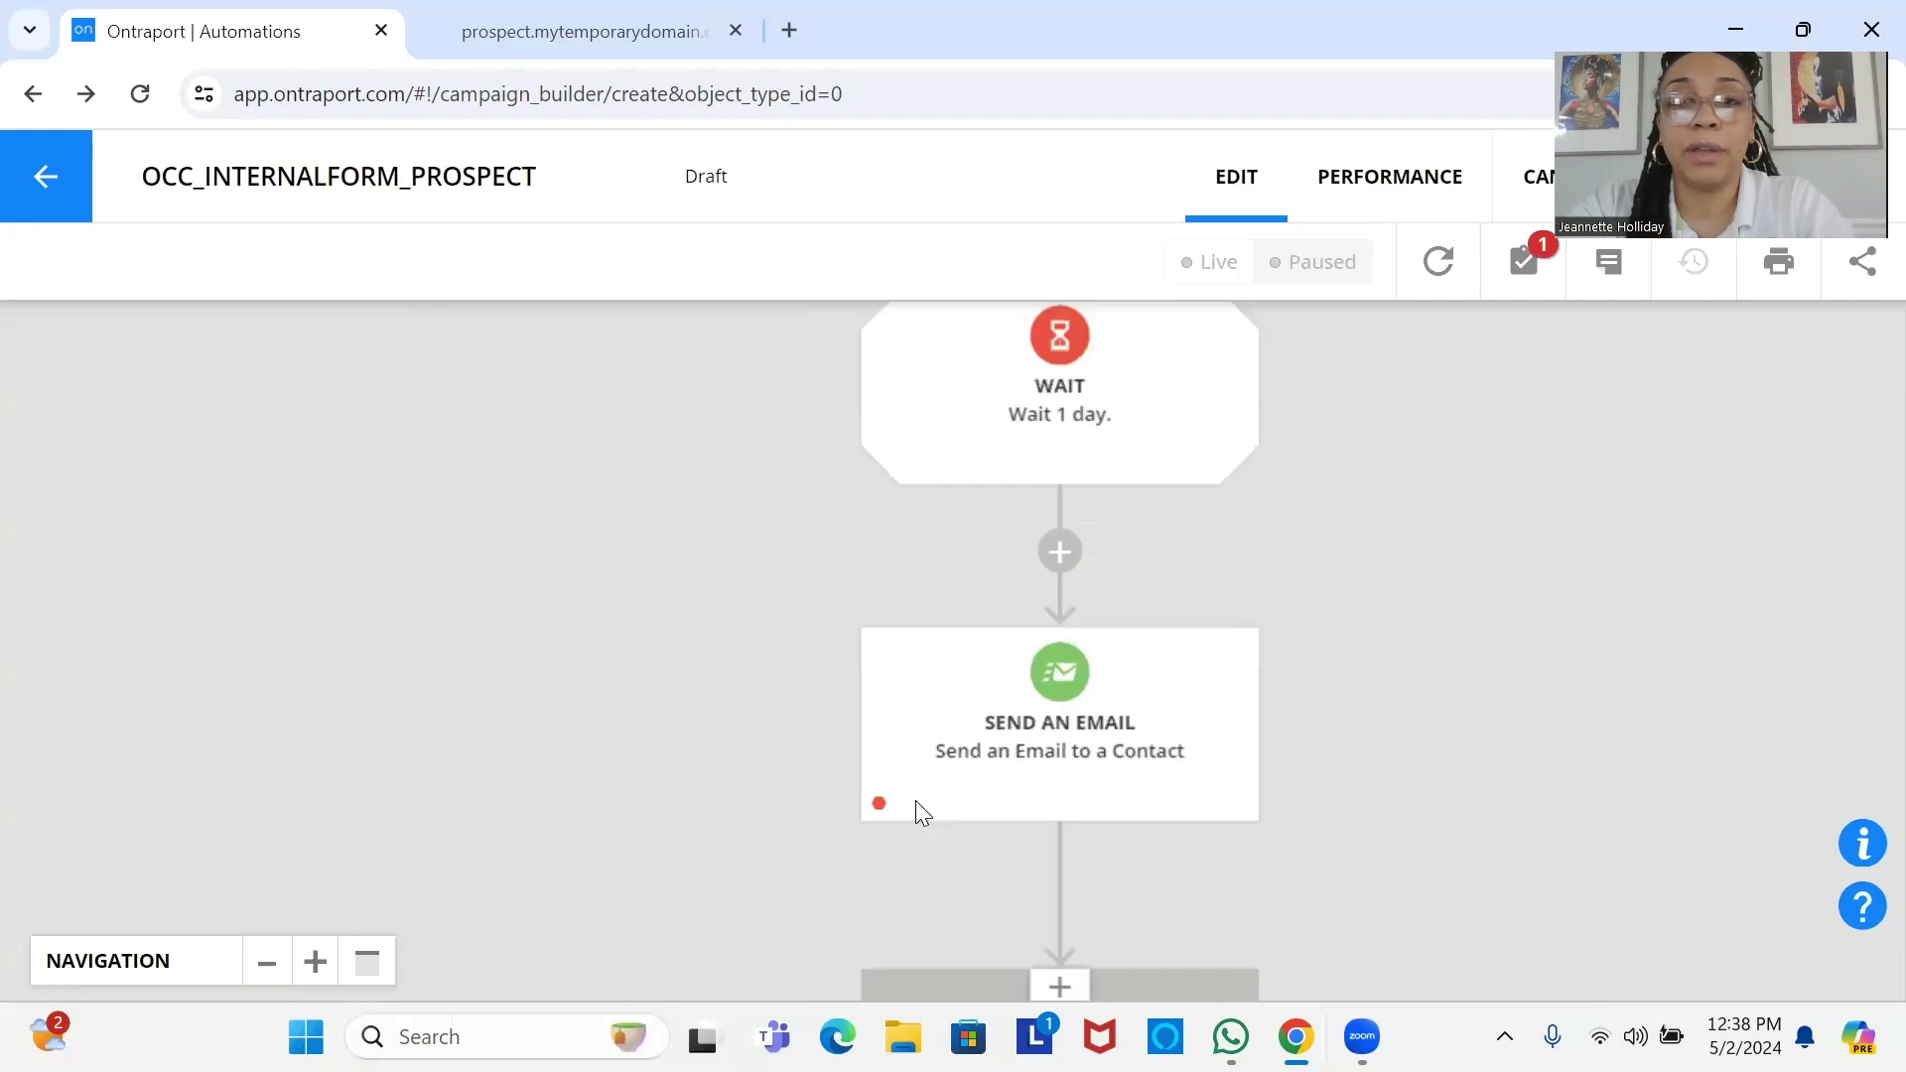
left_click(1020, 789)
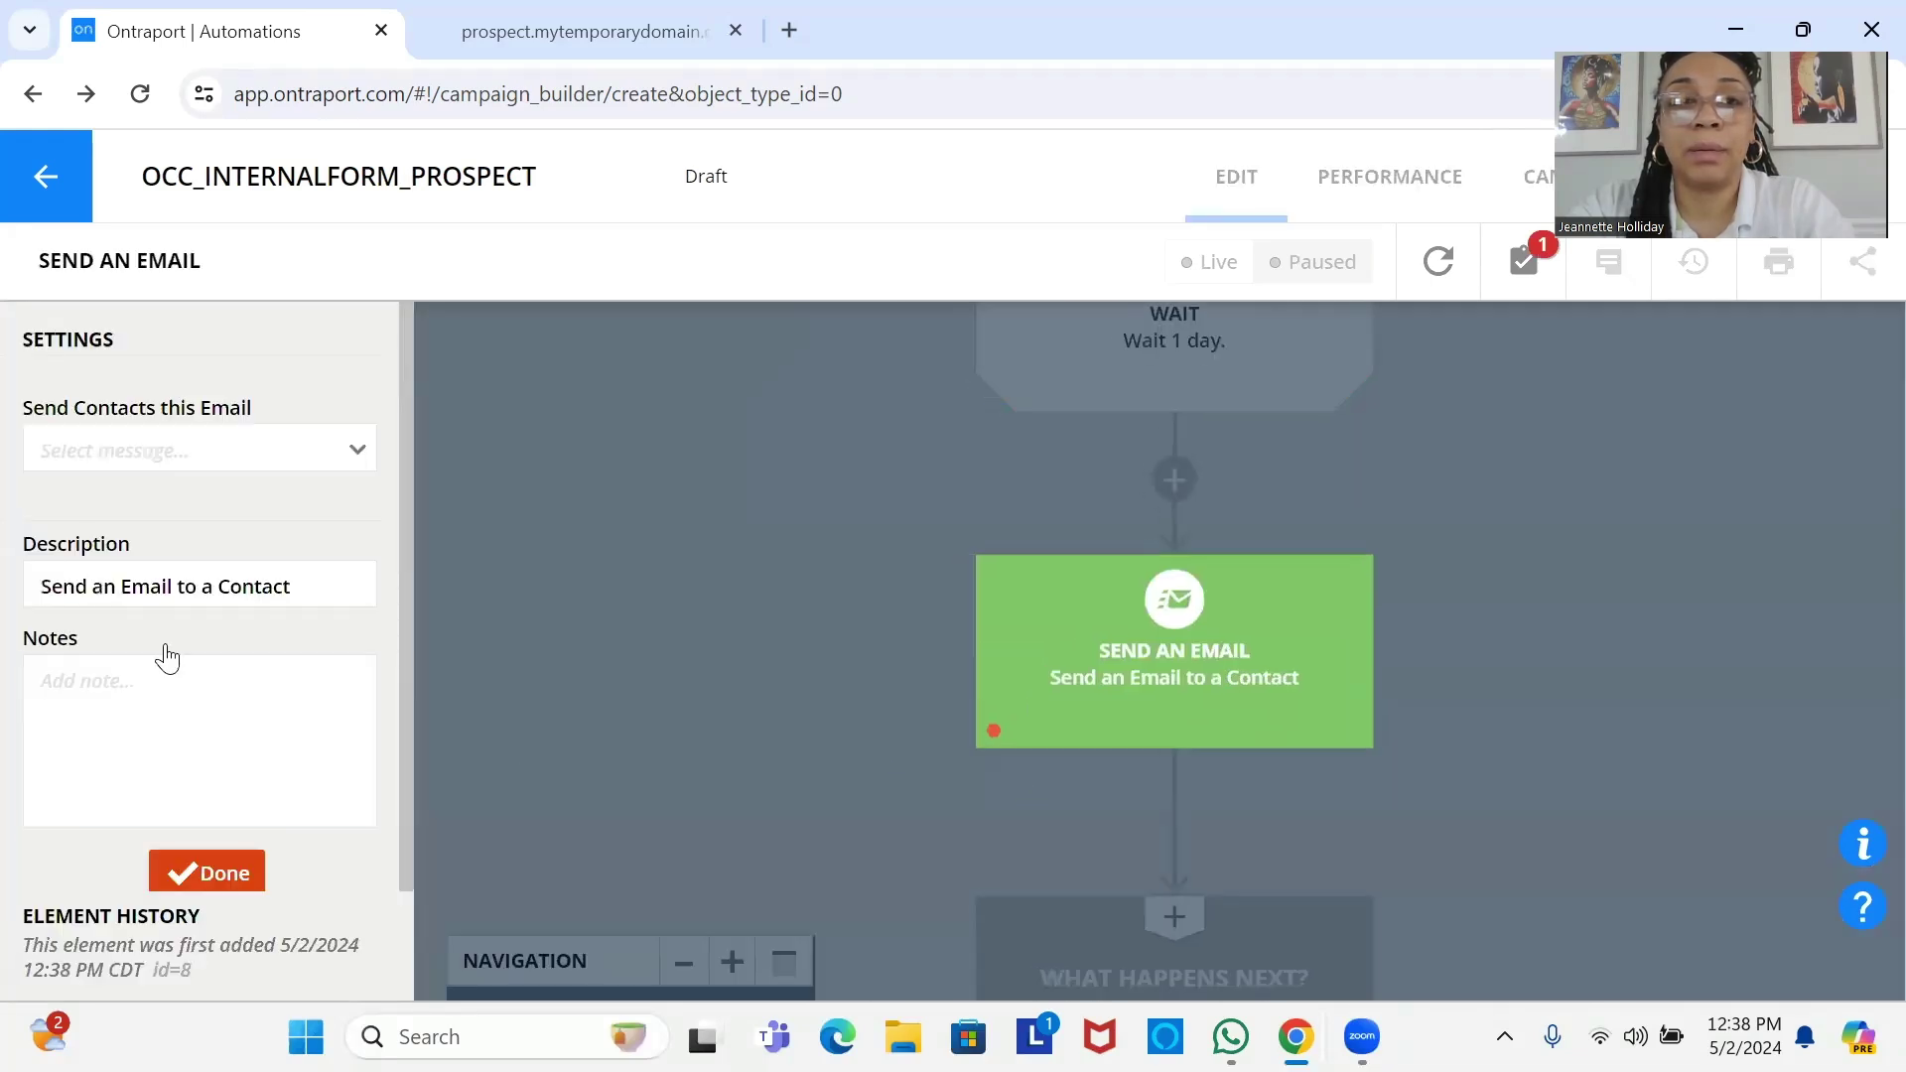
left_click(190, 463)
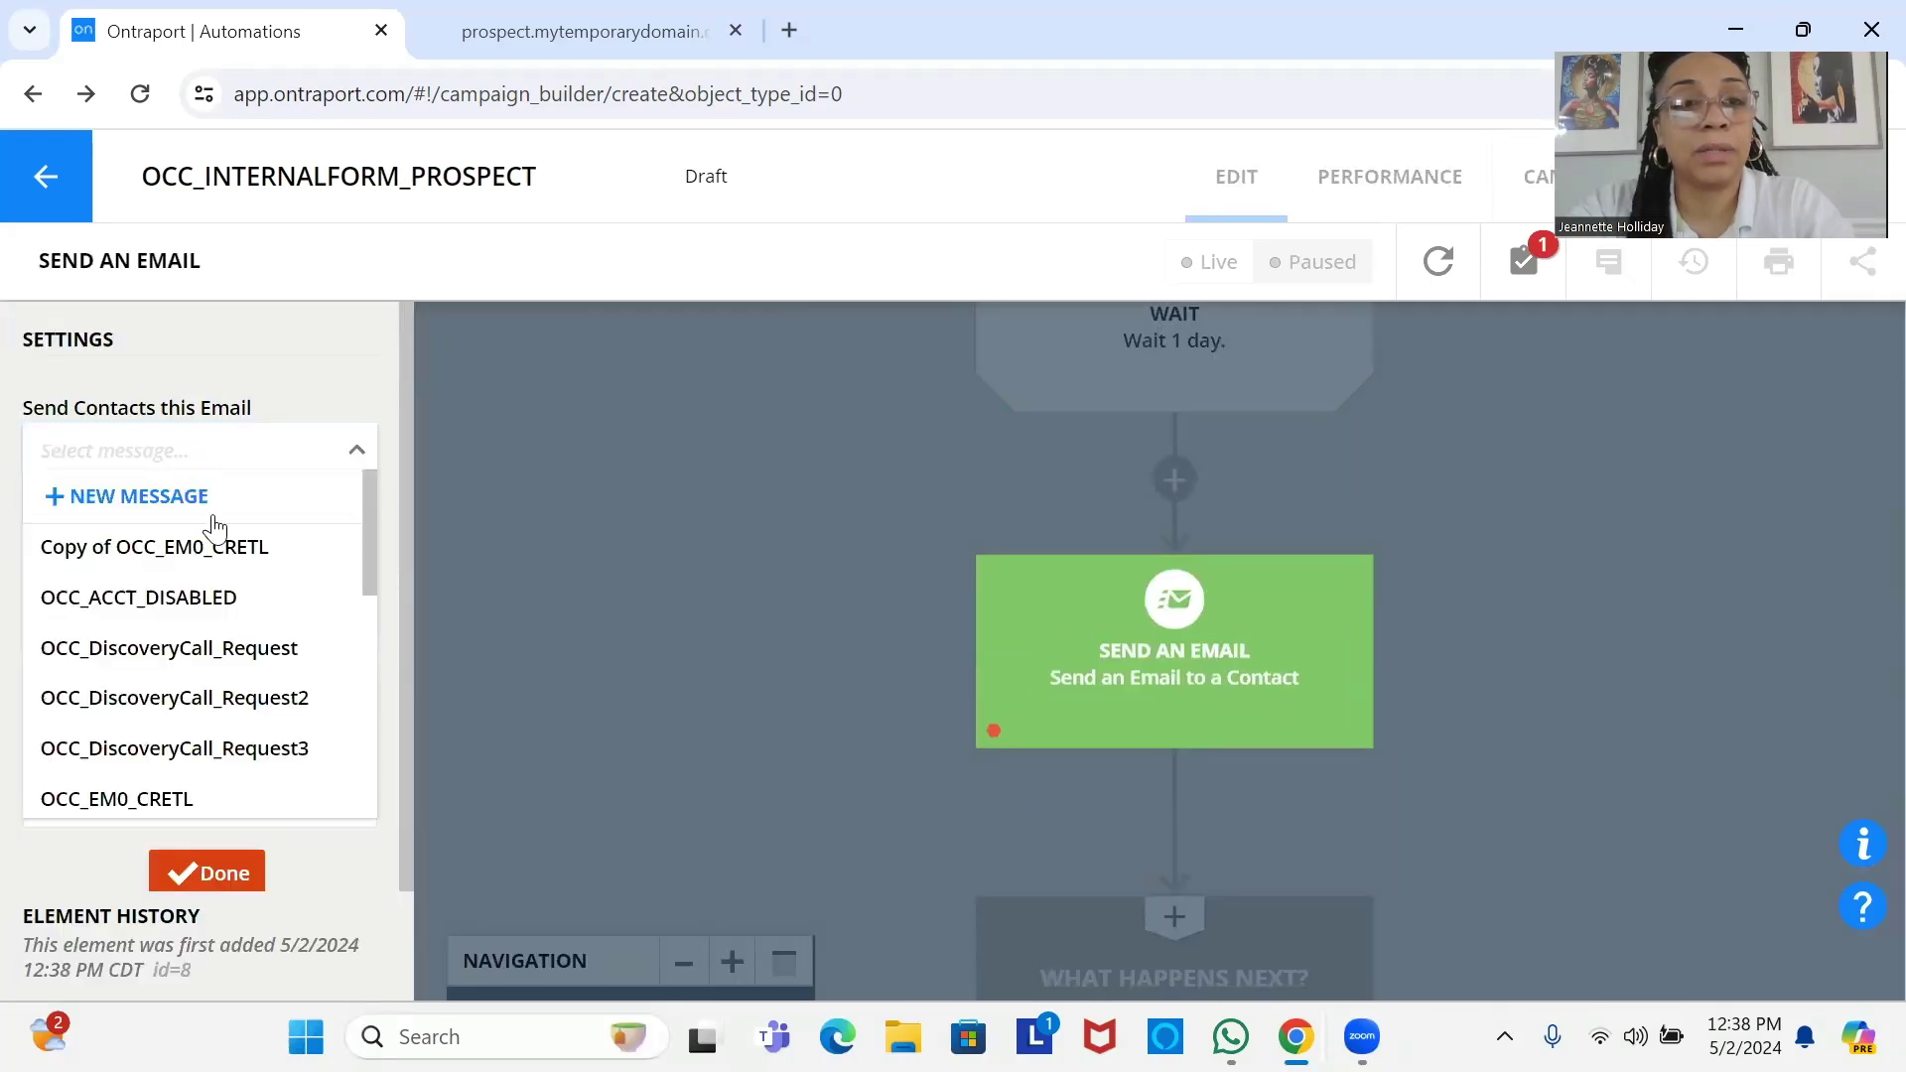
left_click(285, 711)
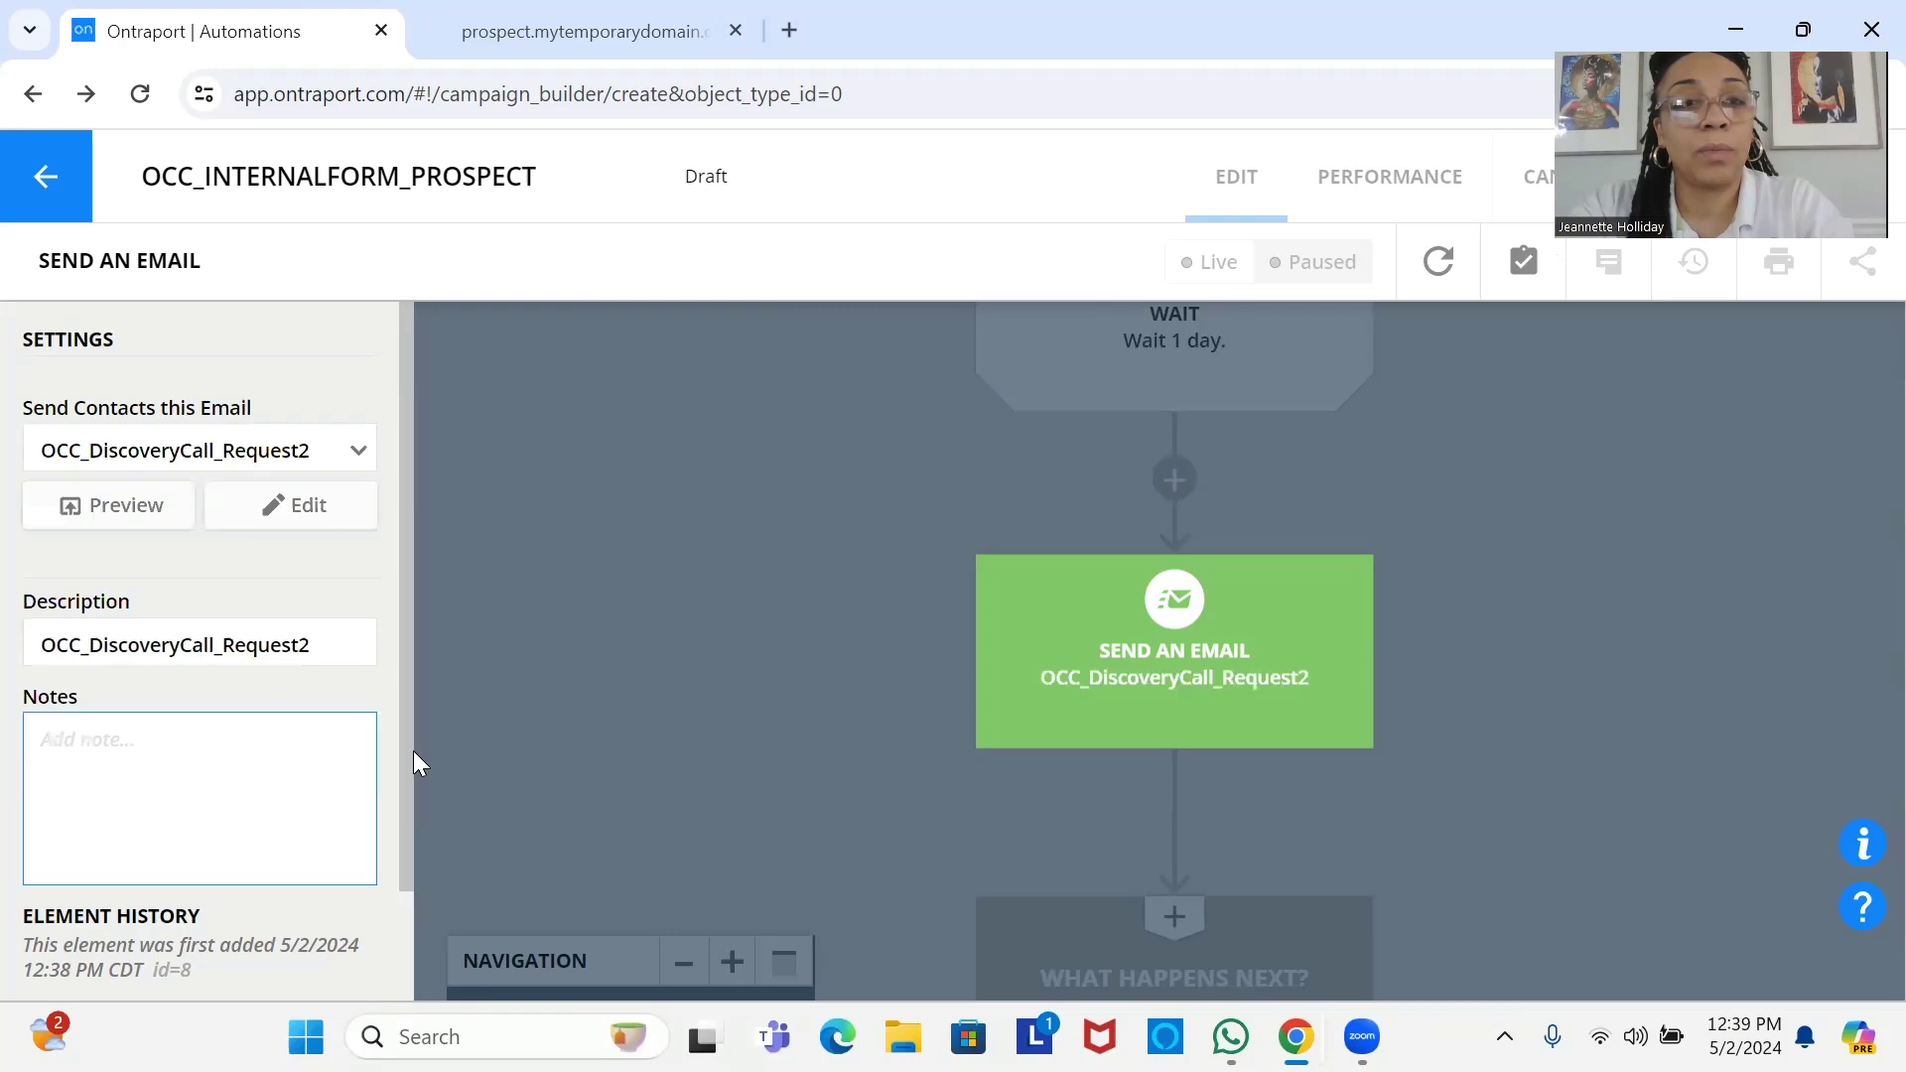
scroll(399, 750, "down", 1)
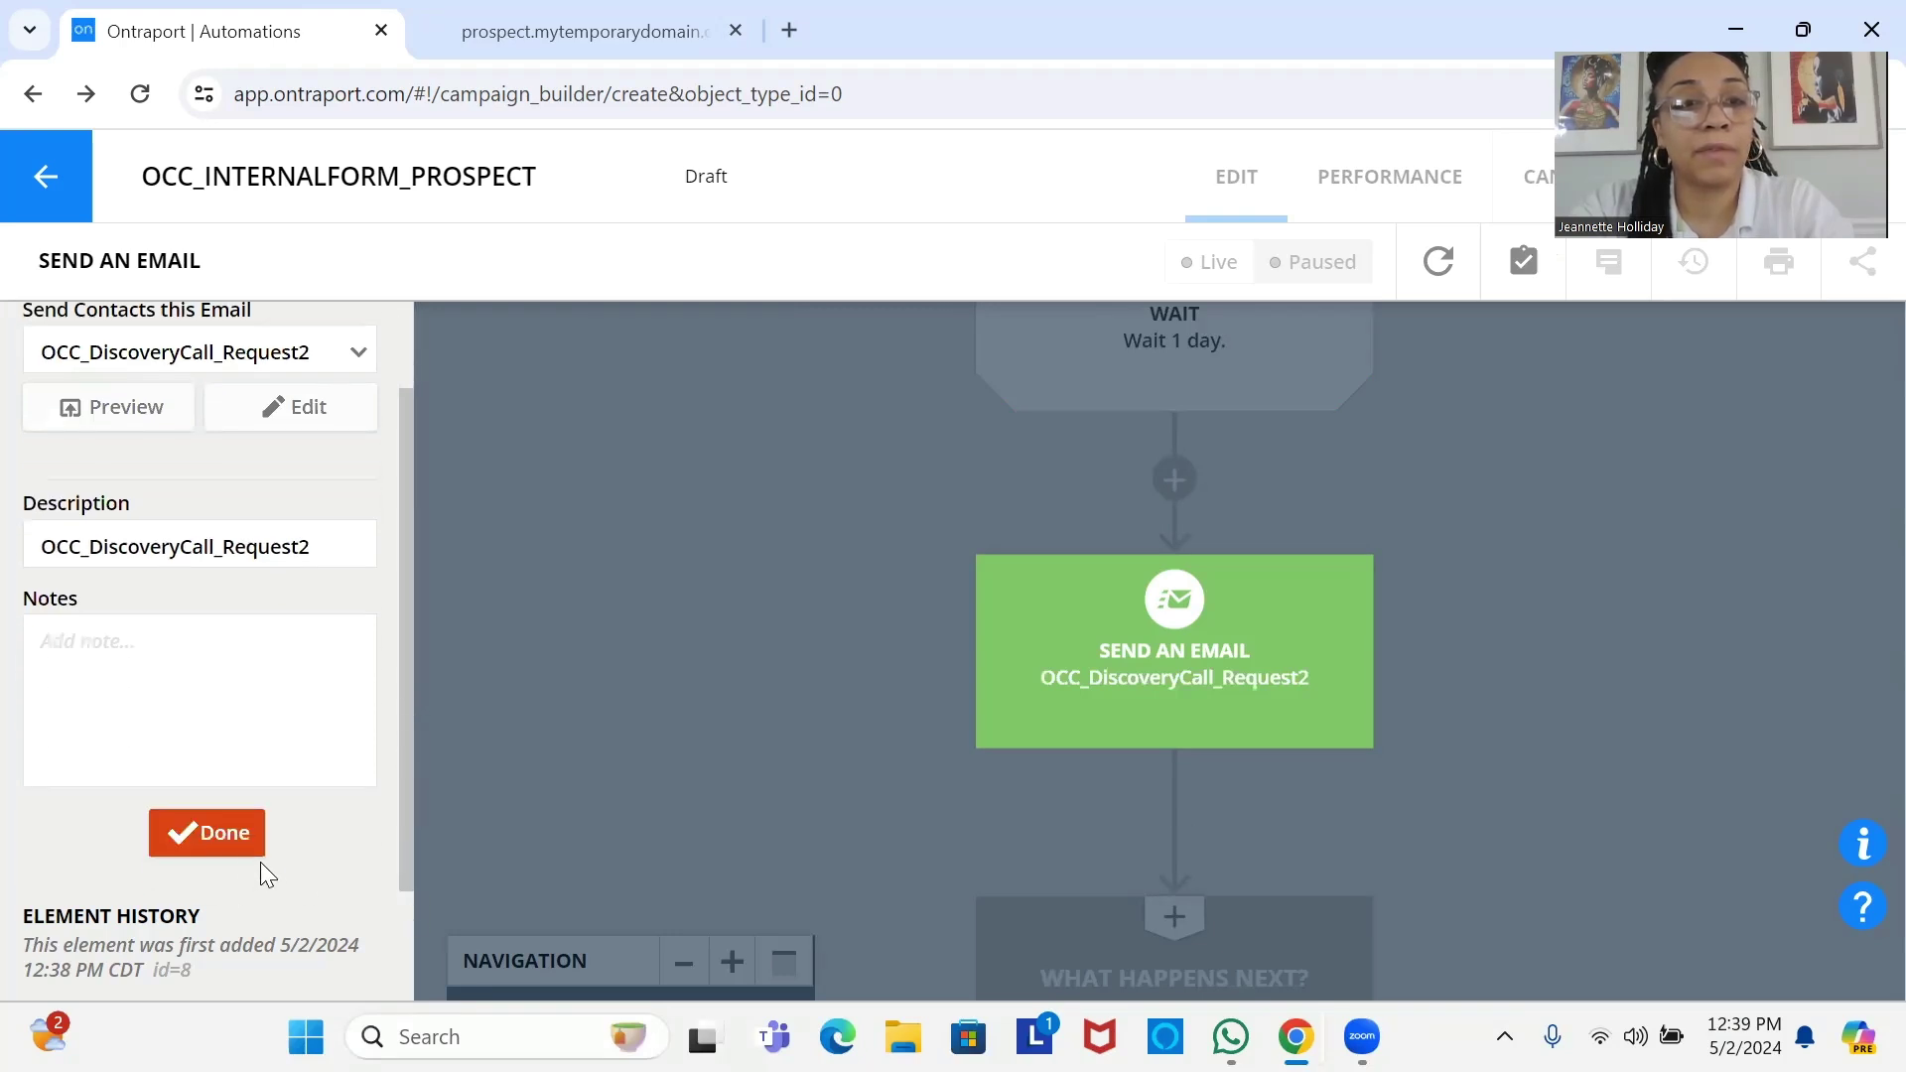
left_click(226, 842)
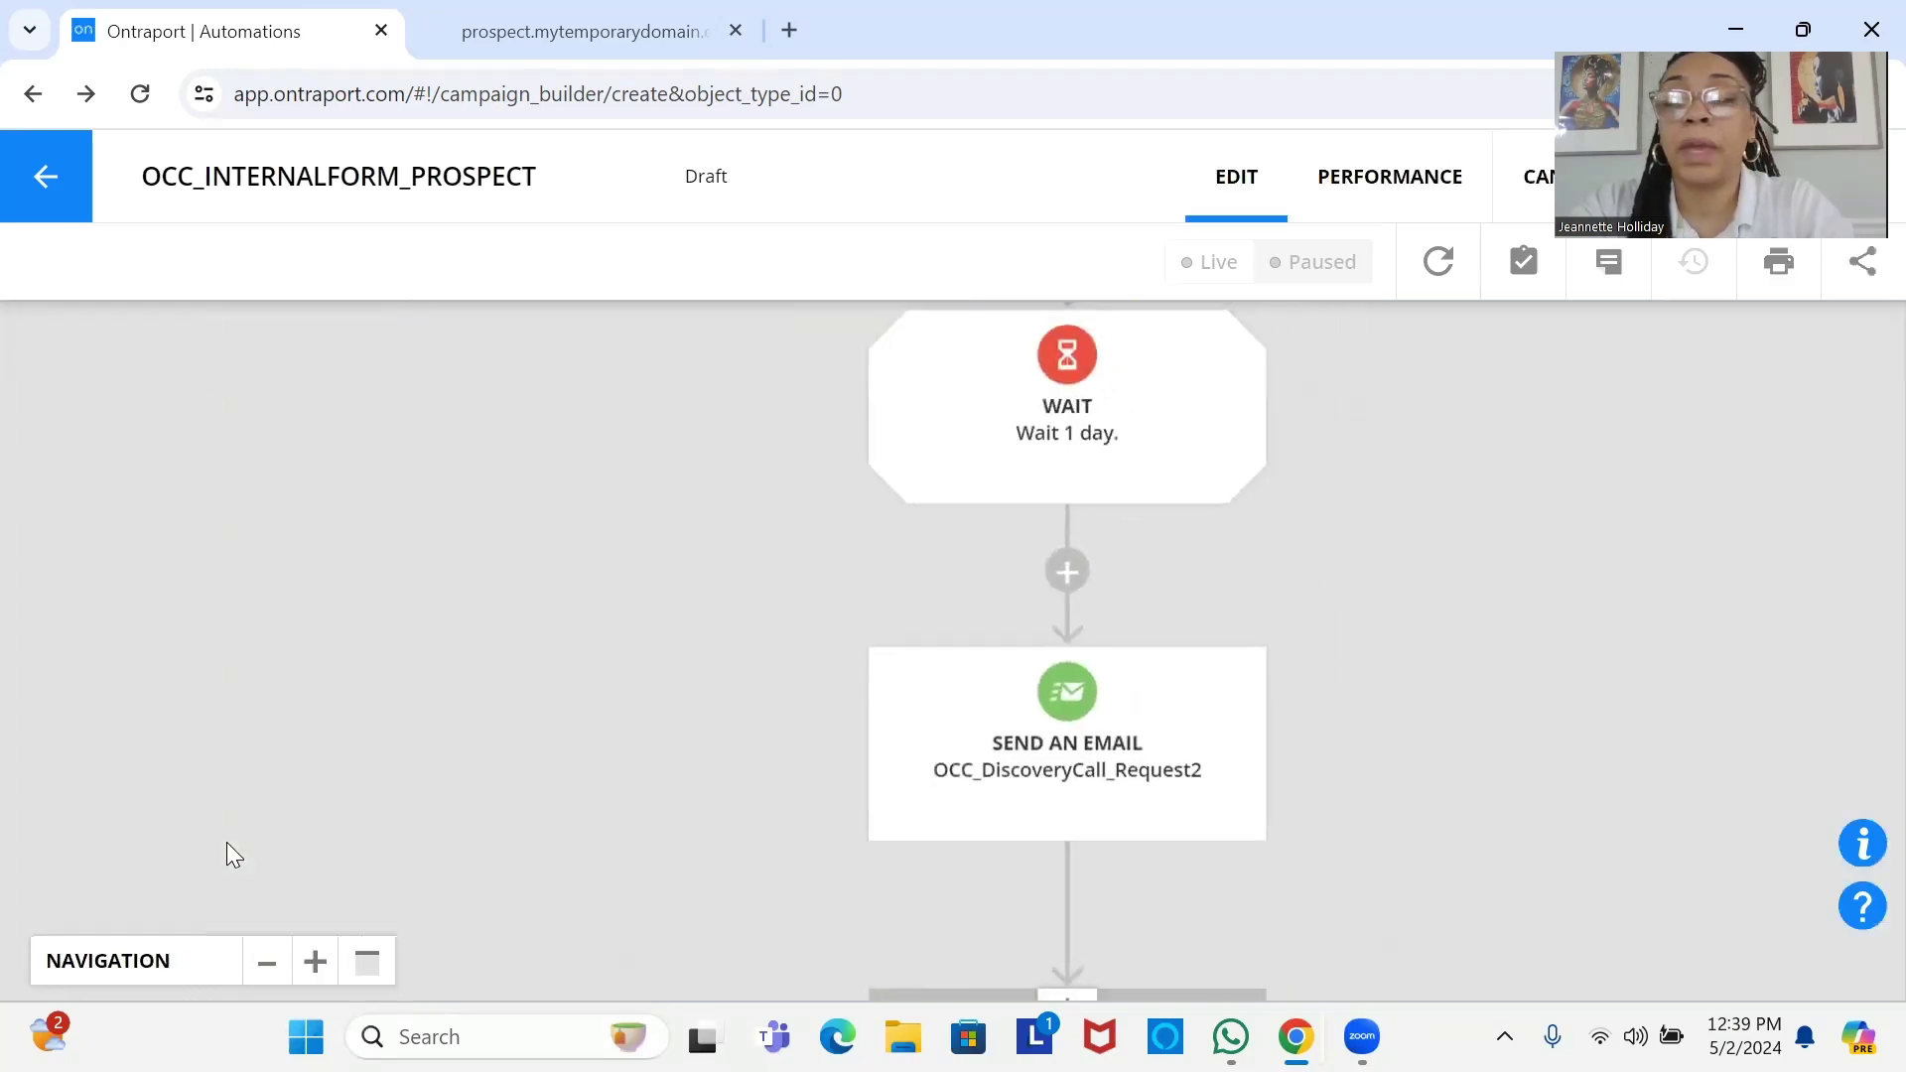
Add a goal, preceded by a wait-until-goal step, after the second email.
scroll(959, 782, "down", 3)
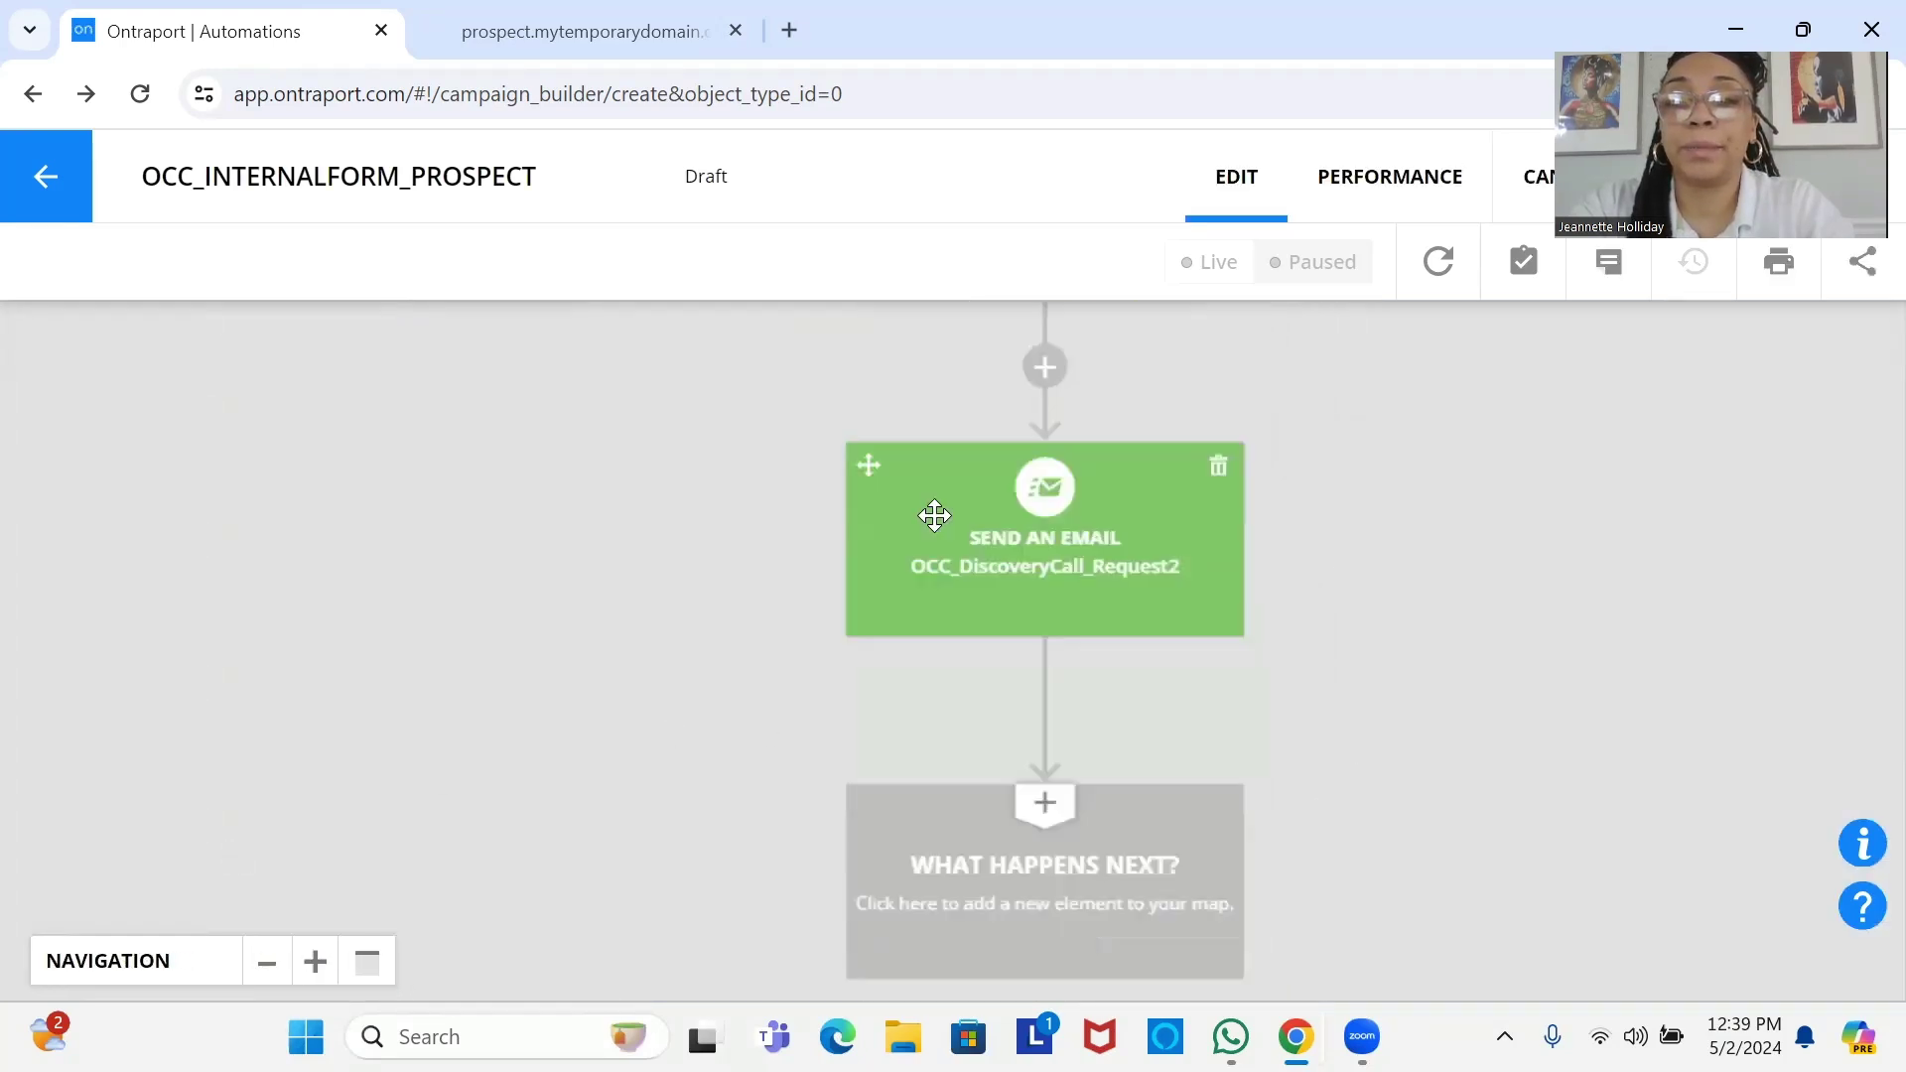
left_click(987, 804)
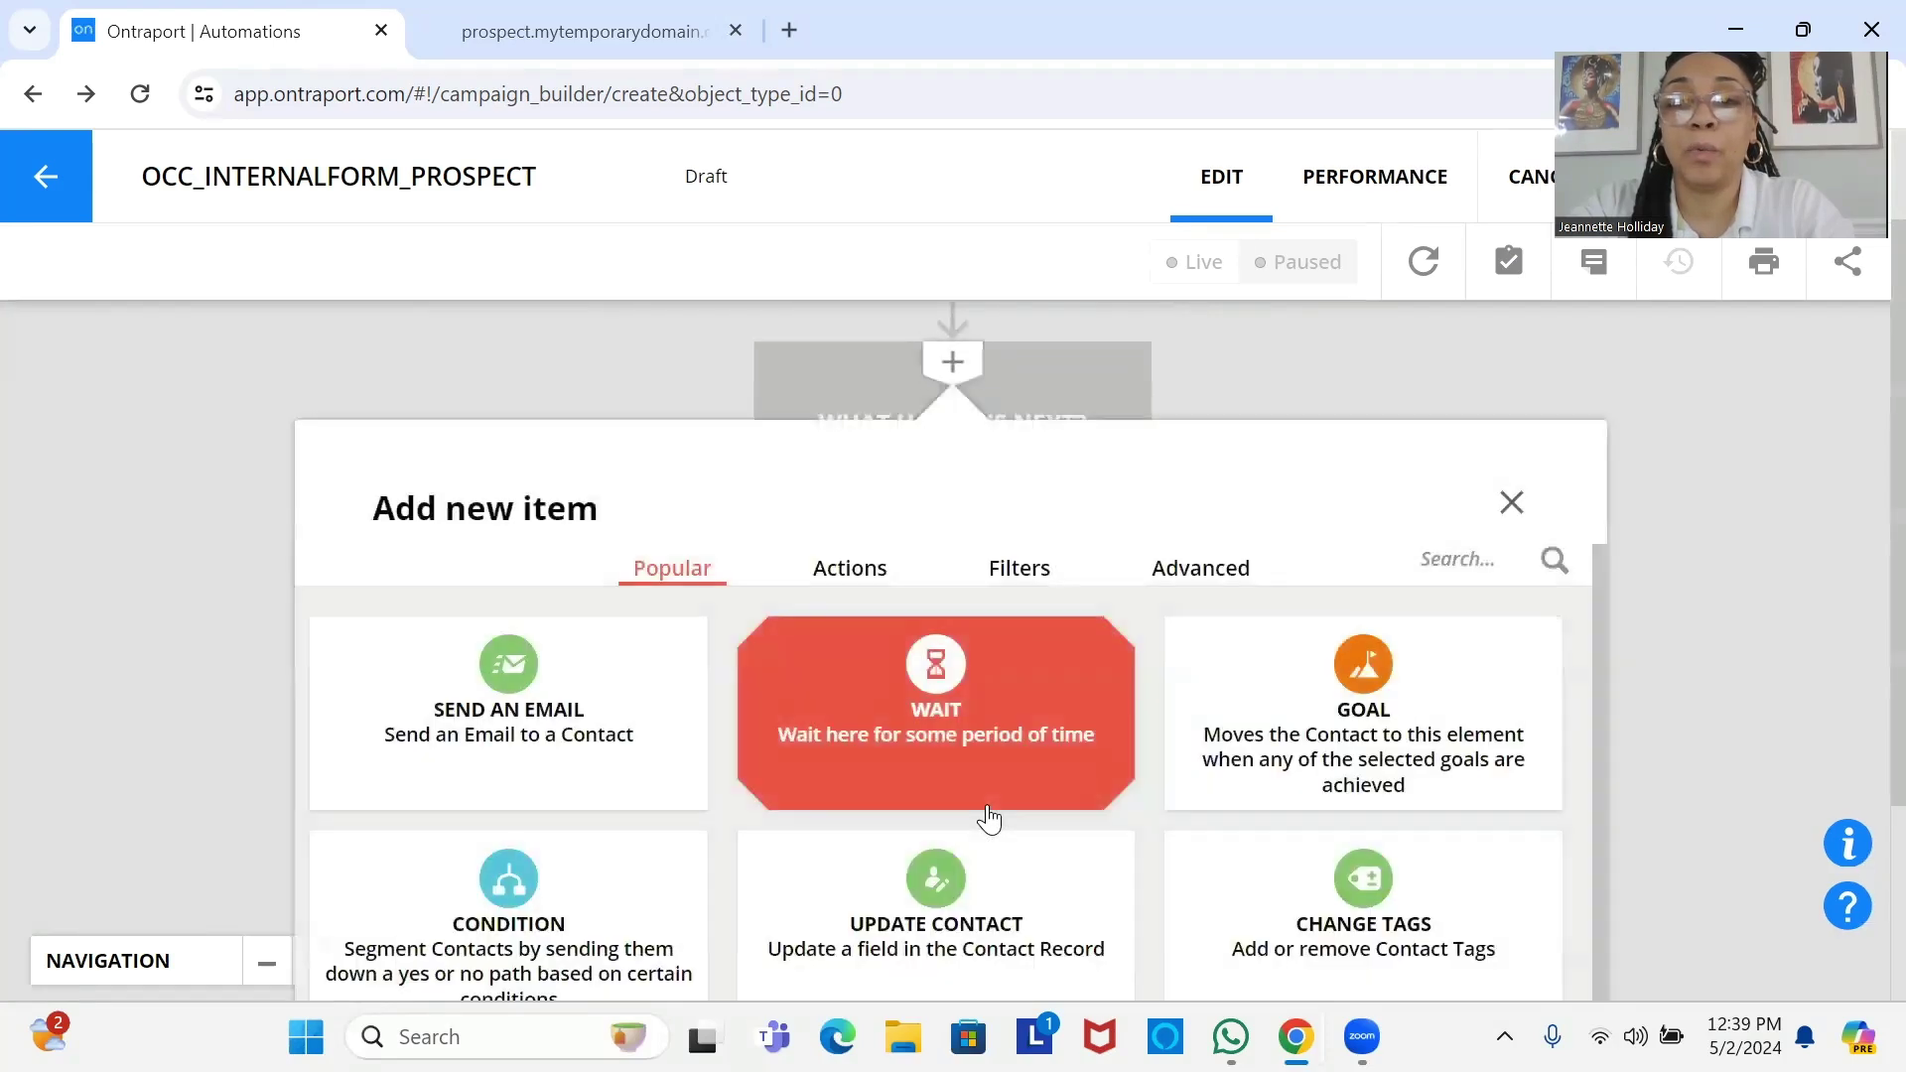
left_click(1420, 750)
scroll(1119, 833, "up", 3)
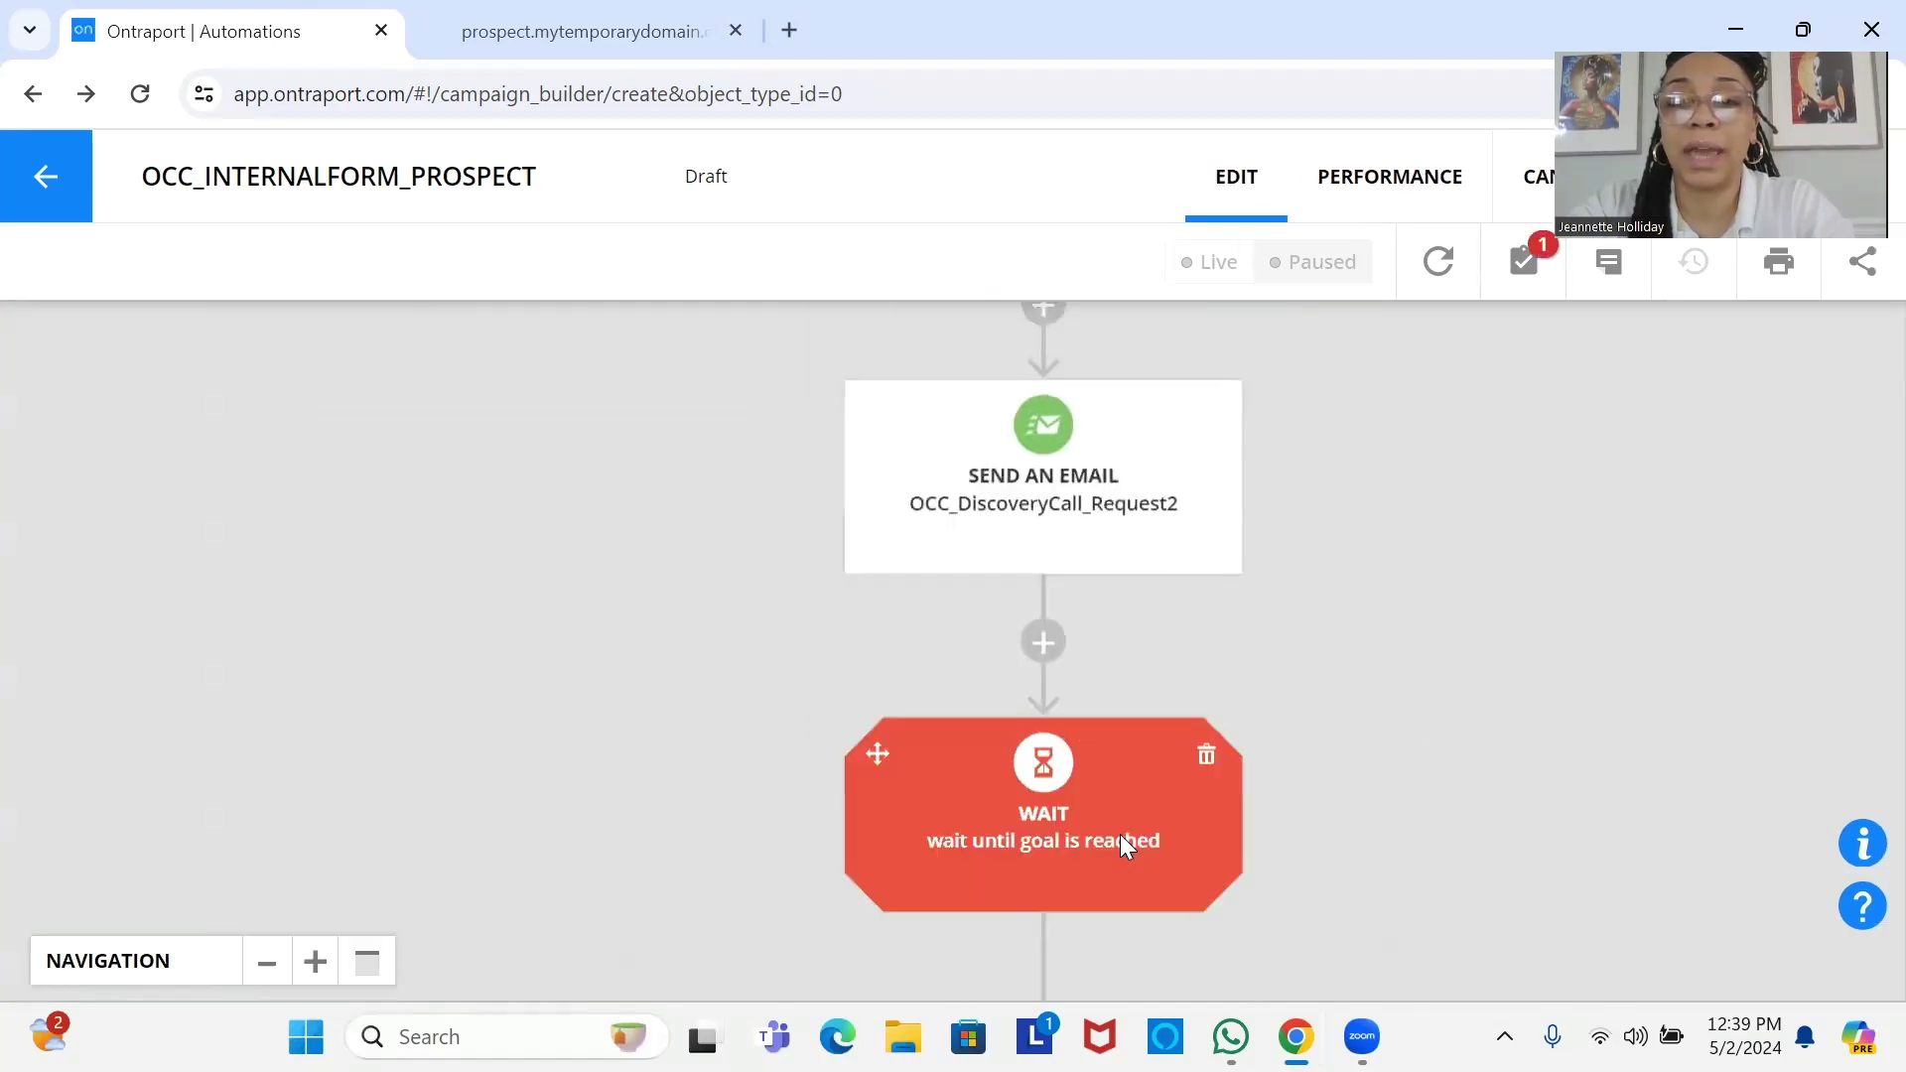
scroll(1076, 596, "down", 3)
scroll(1052, 570, "down", 1)
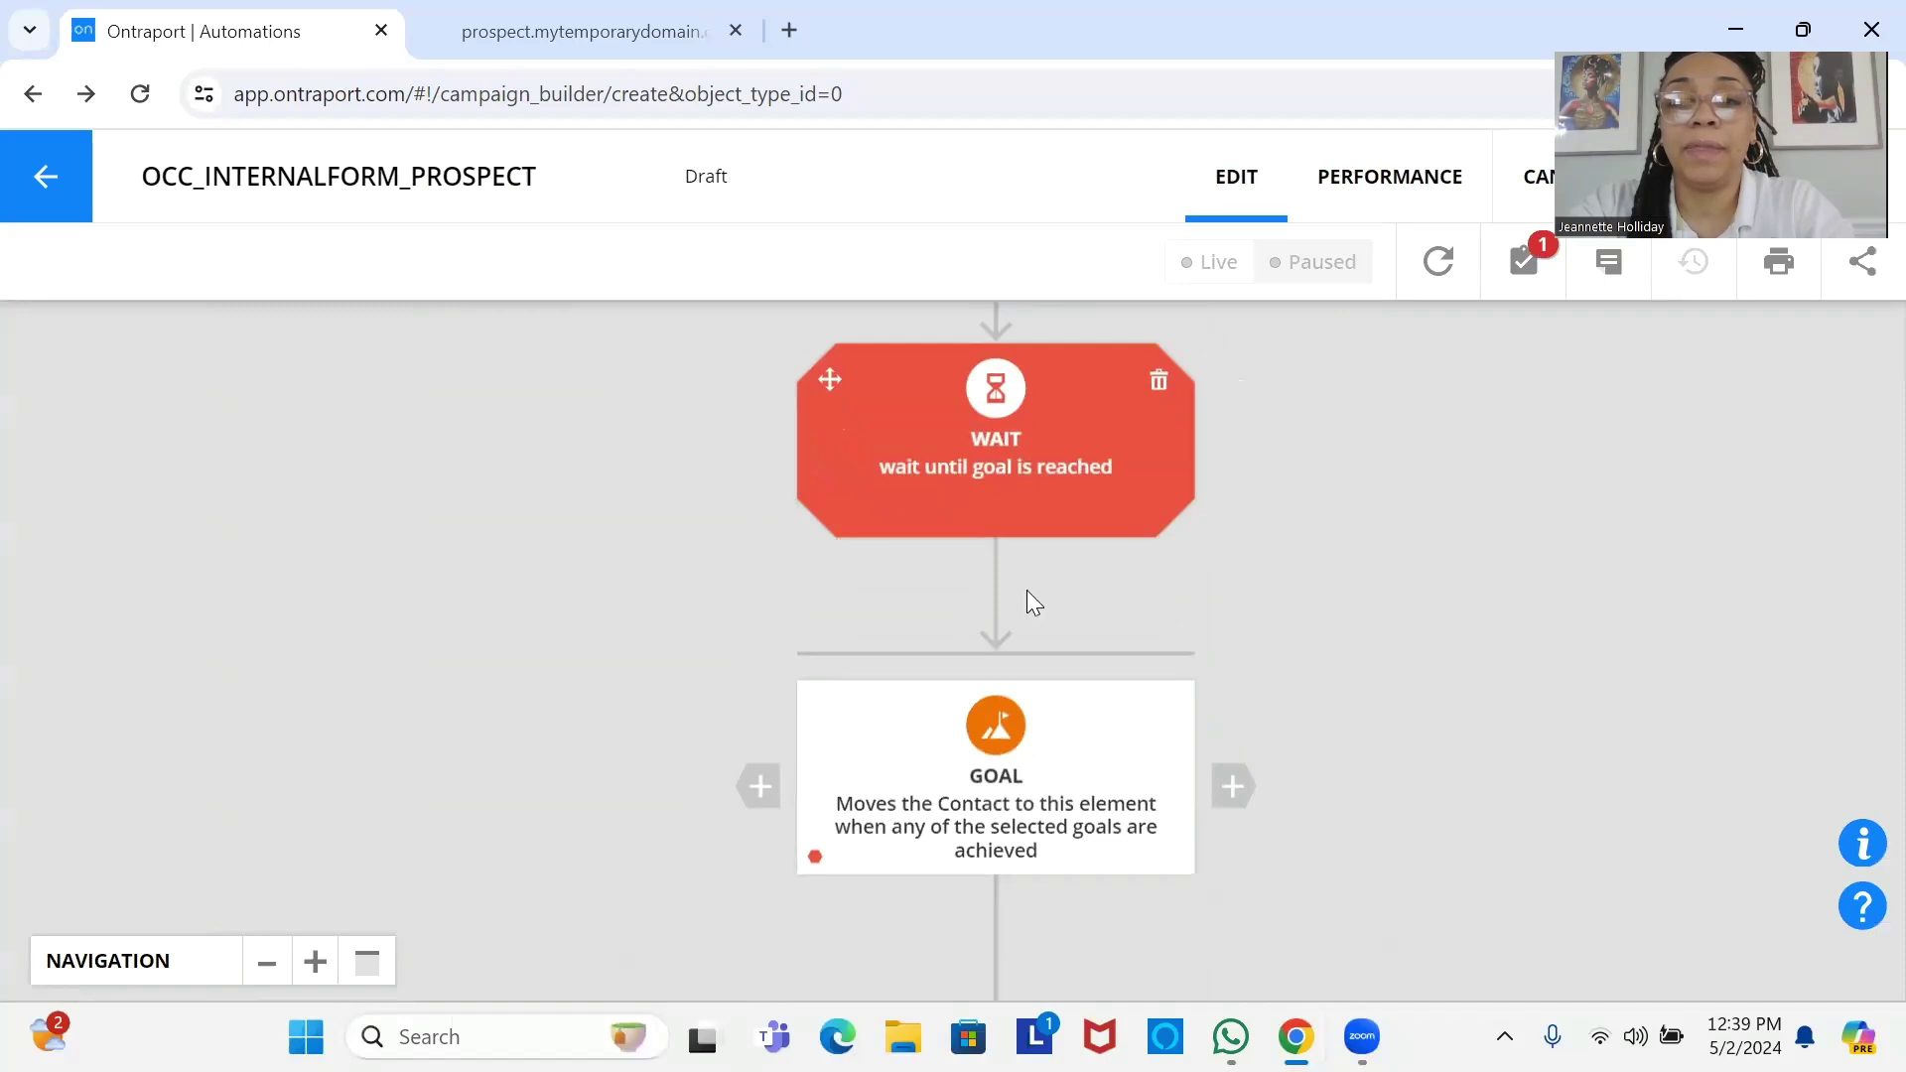
Make the goal 'Clicks an Email link' for link 0 in OCC_DiscoveryCall_Request.
left_click(991, 816)
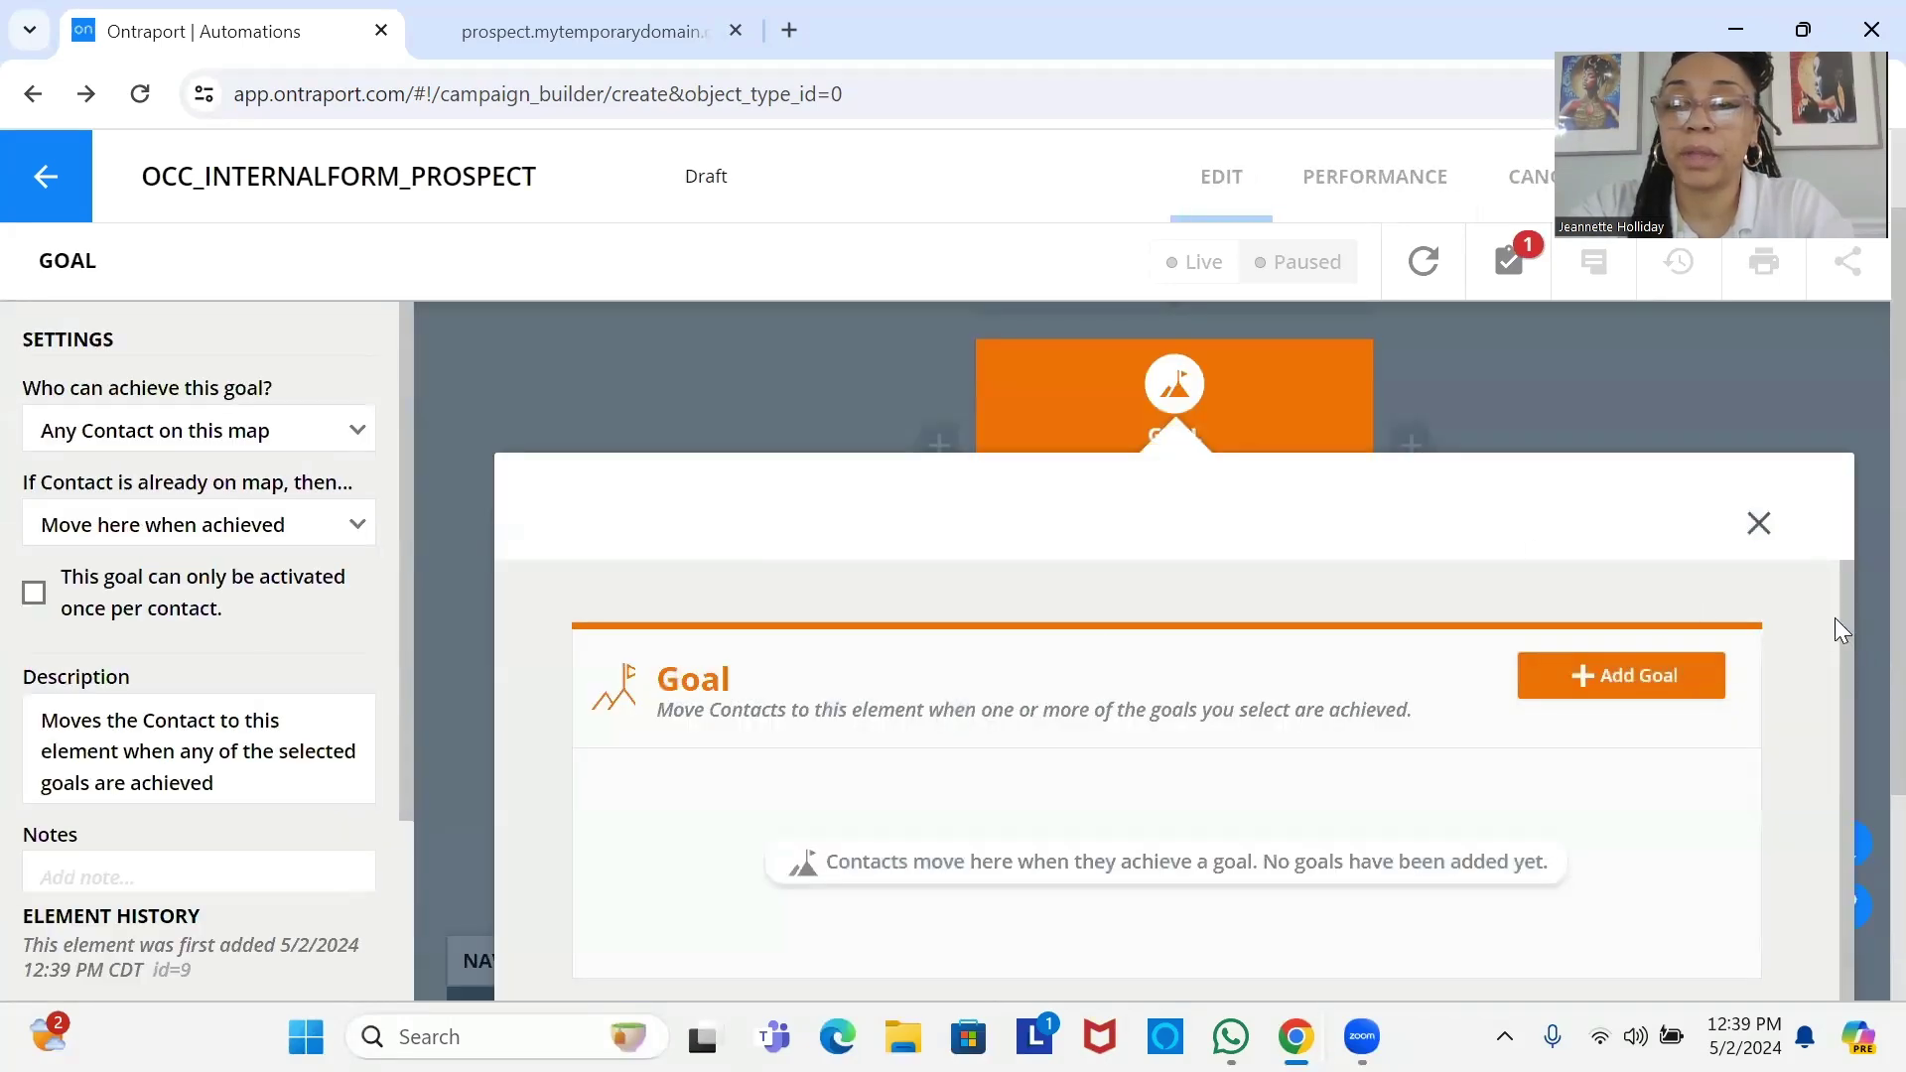
left_click(1618, 677)
type("cli")
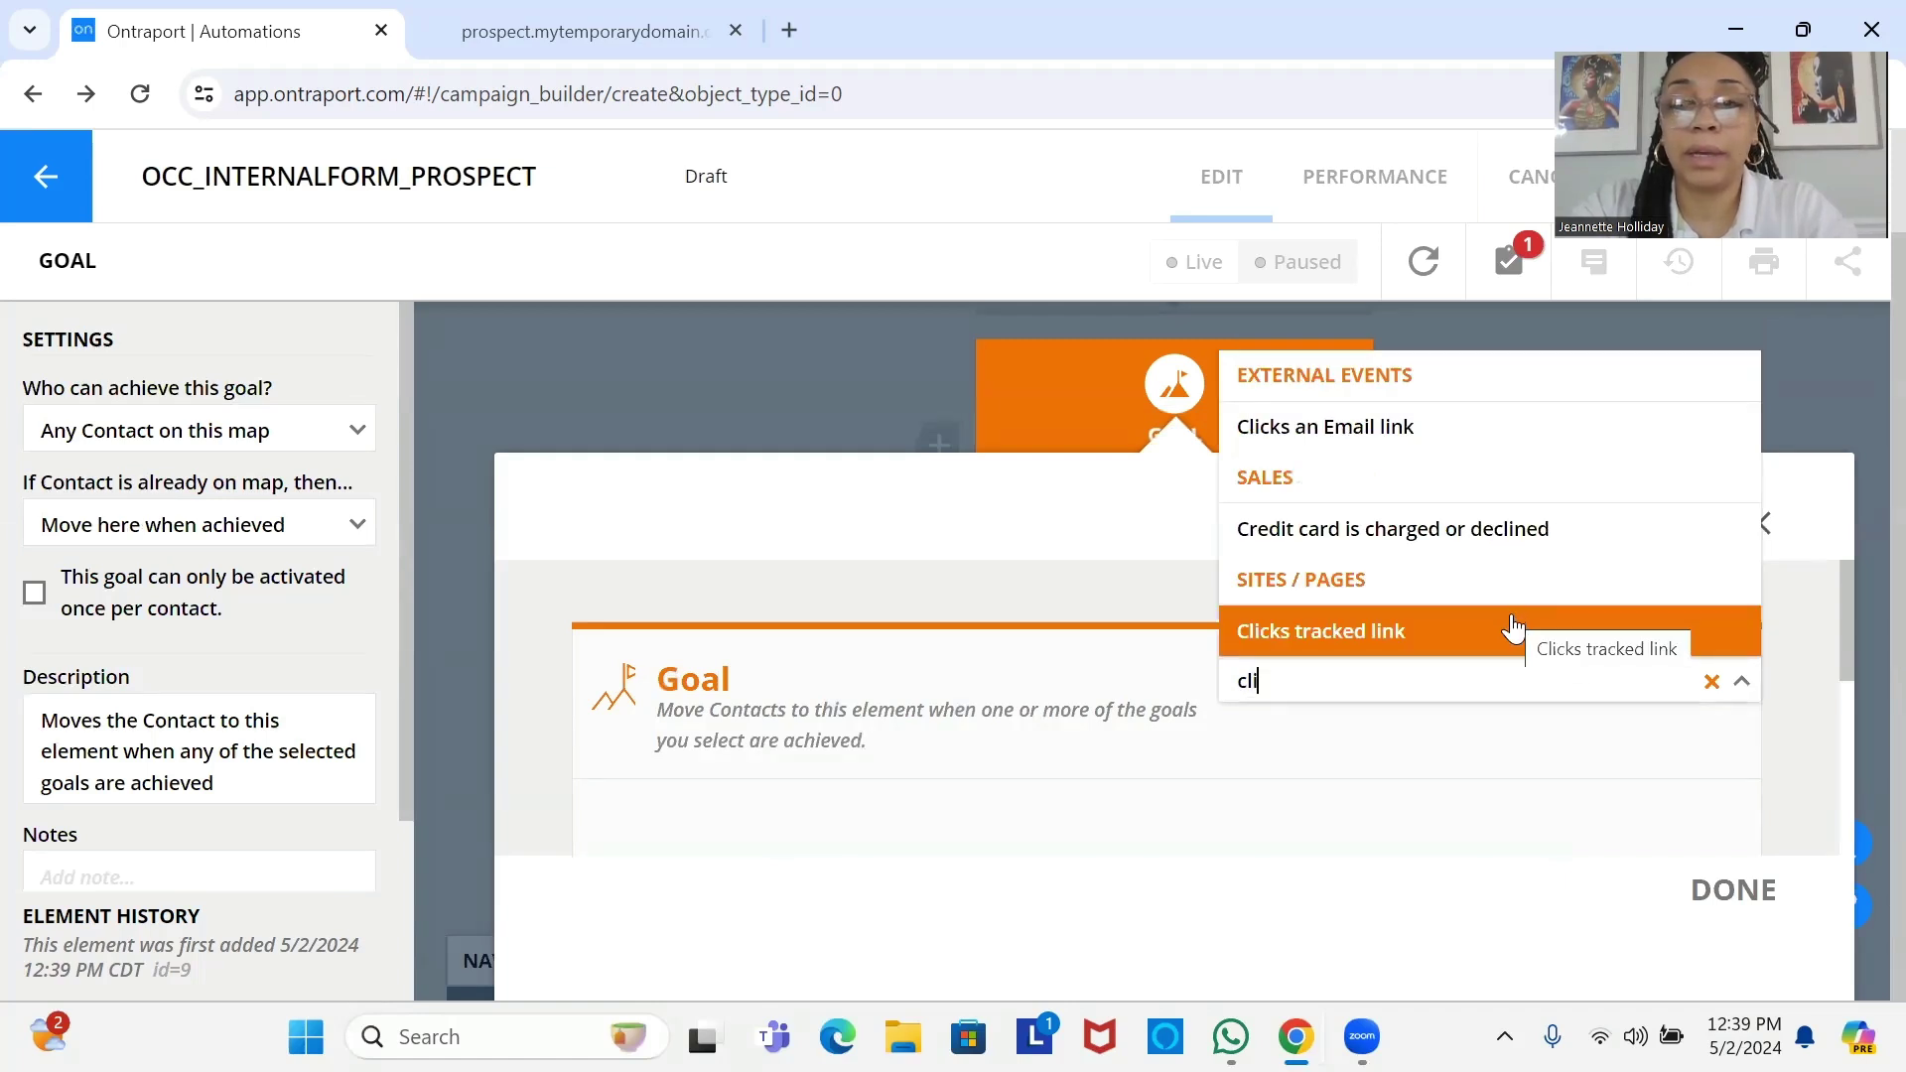
left_click(1471, 428)
left_click(917, 800)
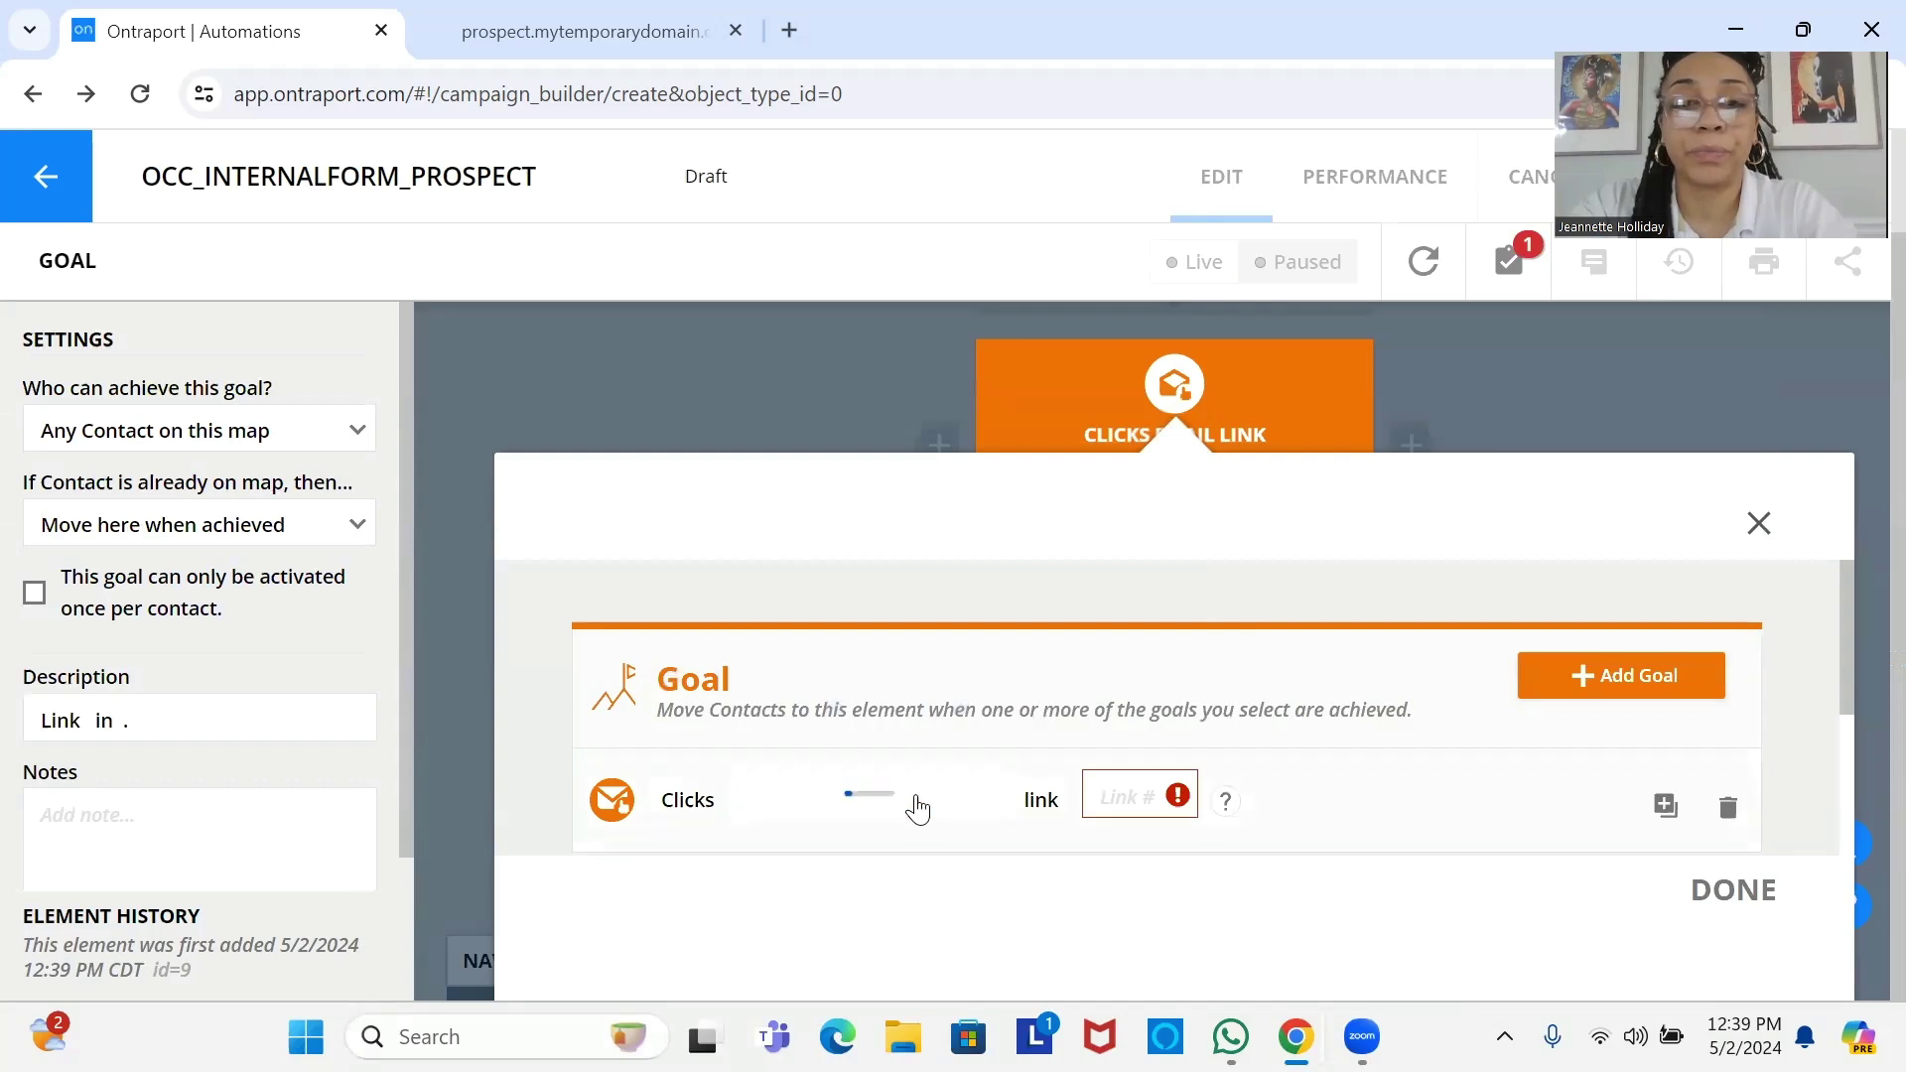
left_click(969, 650)
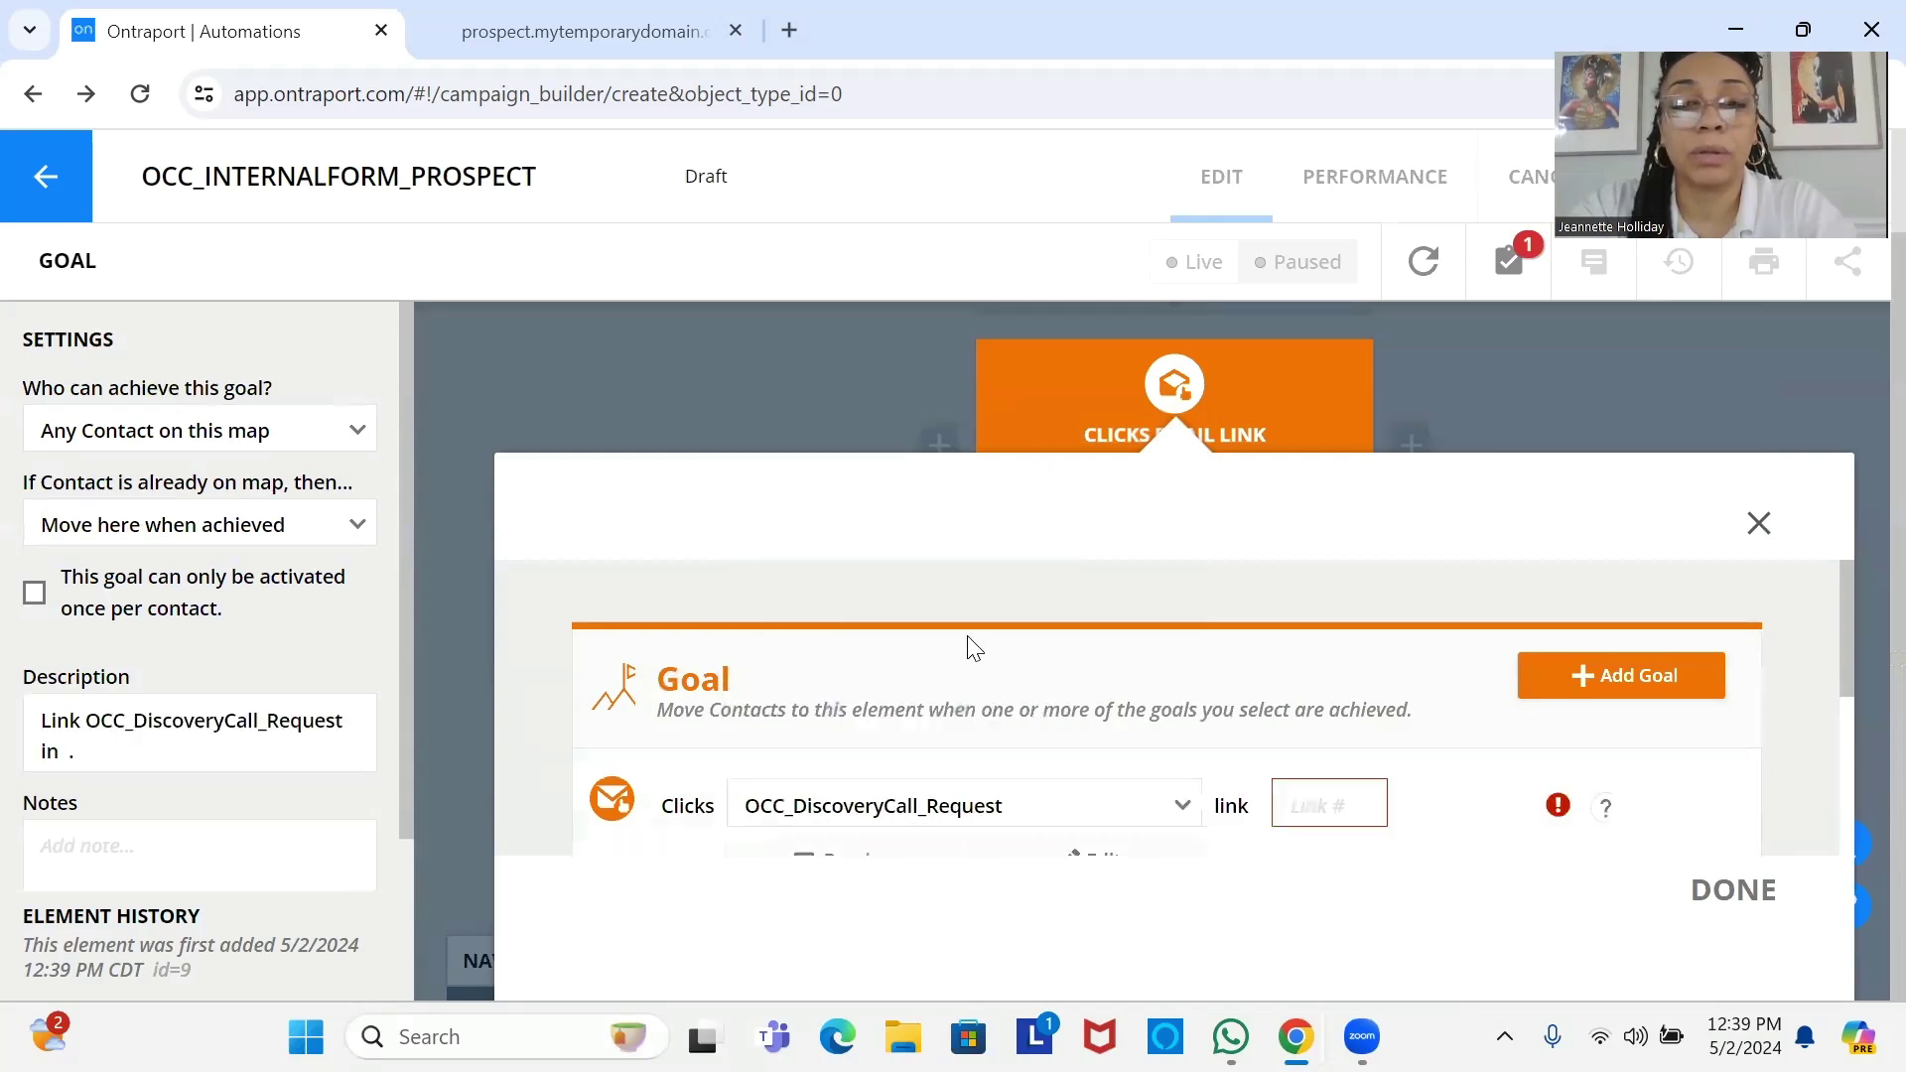
left_click(1330, 804)
type("0")
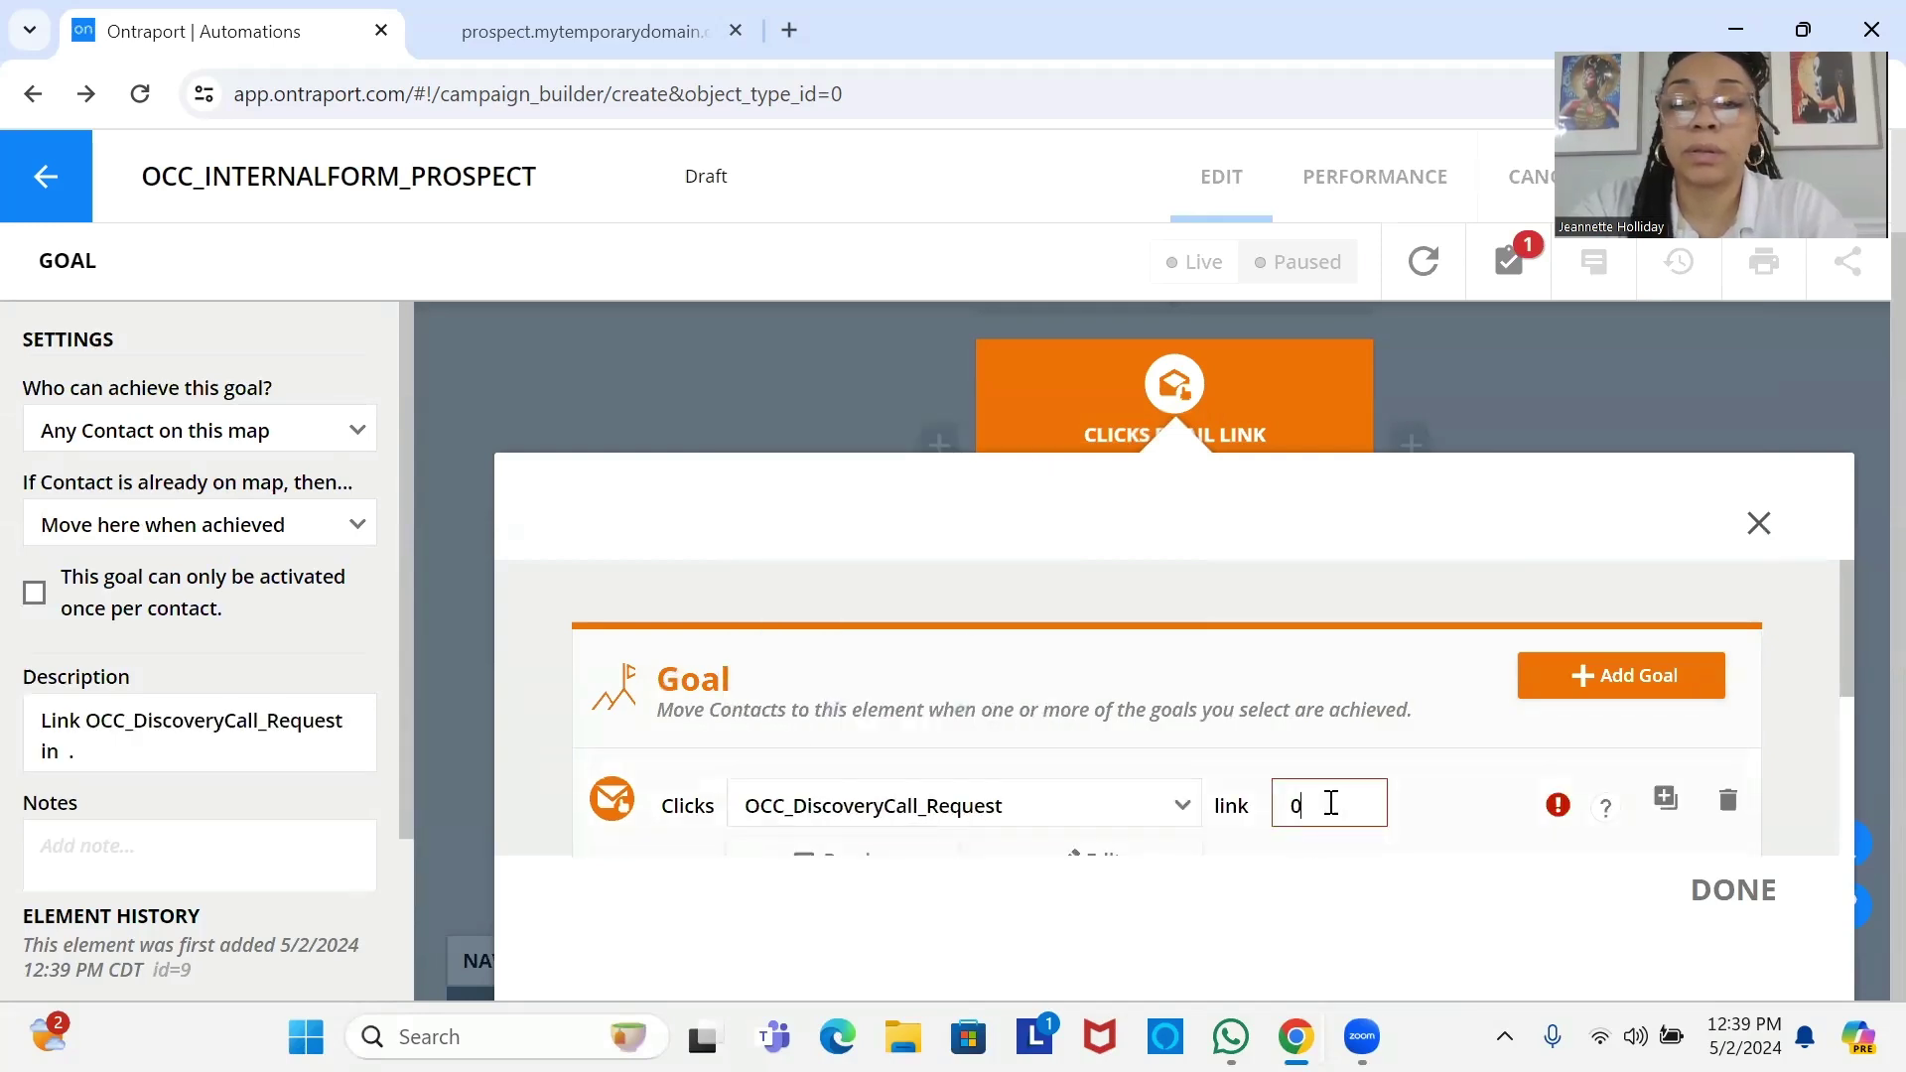
left_click(1742, 893)
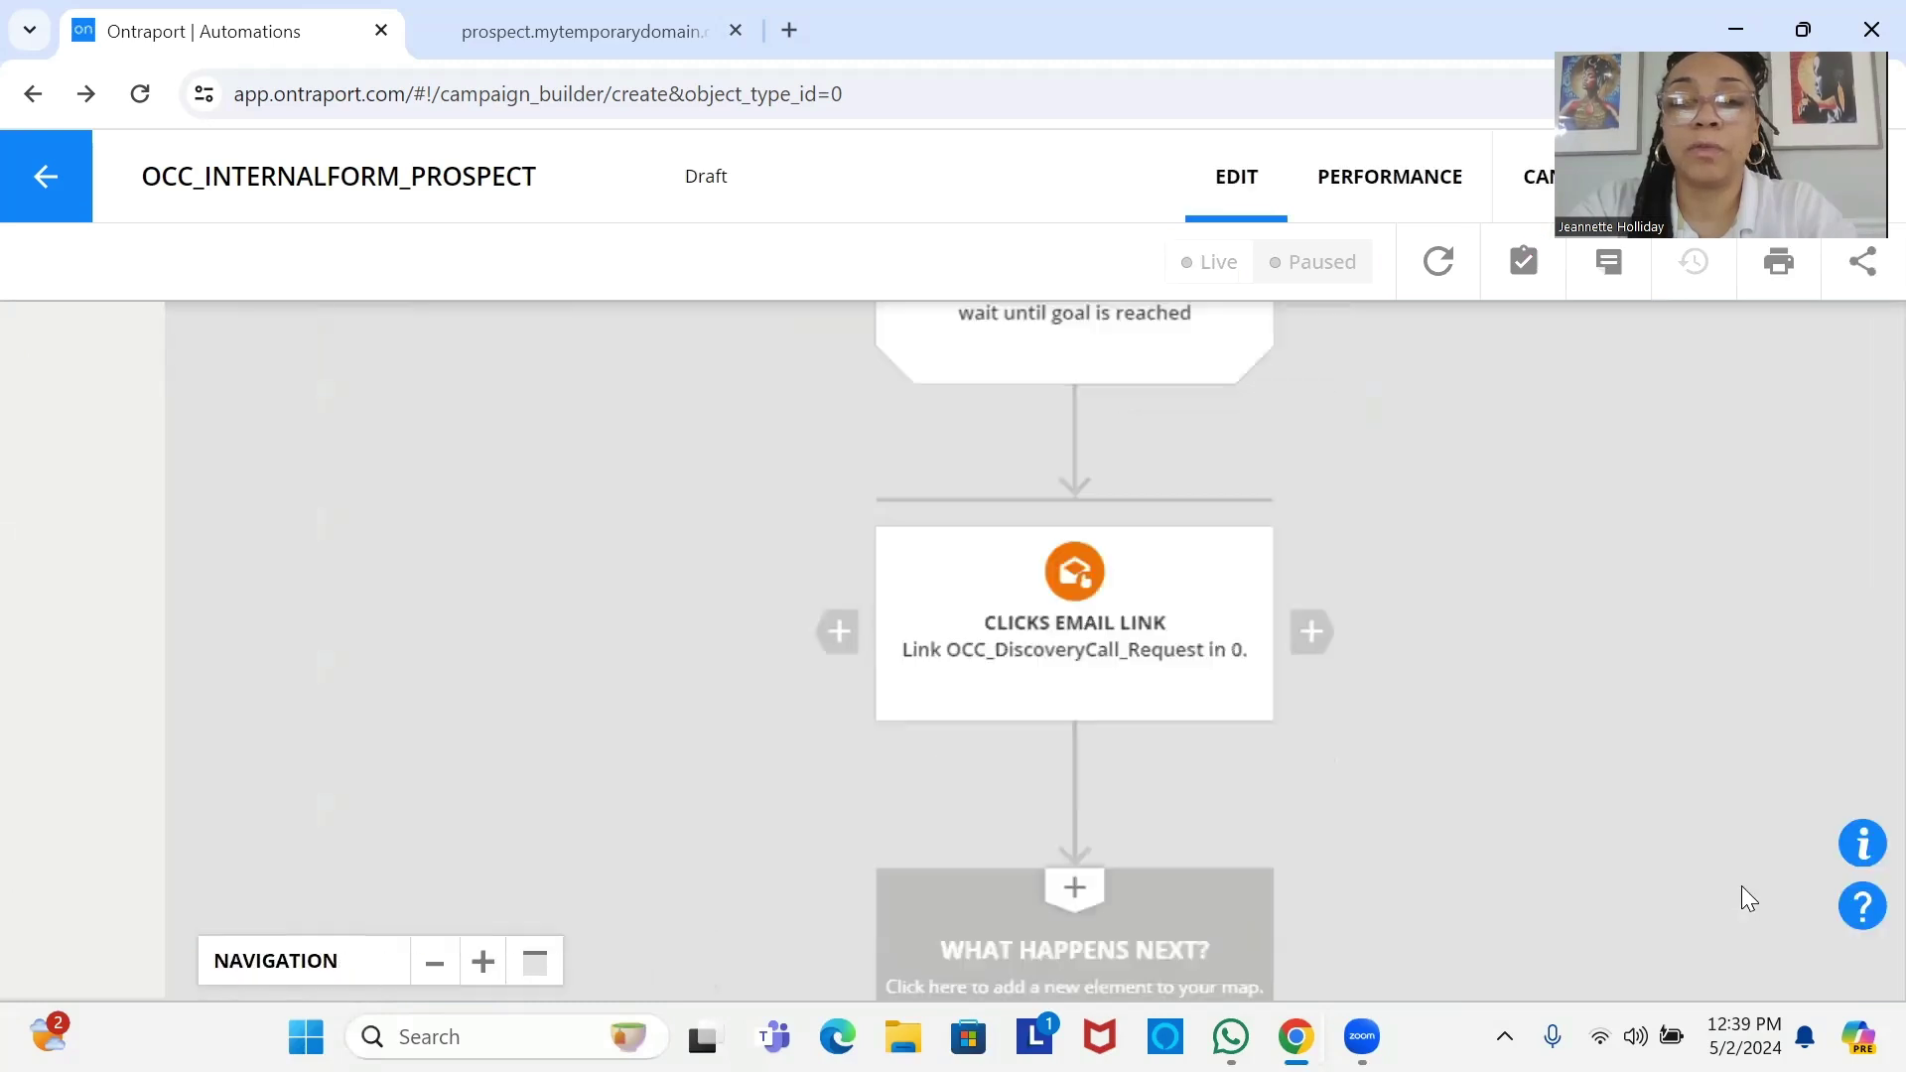
Copy the click-link goal beside the original, with the copy tracking OCC_DiscoveryCall_Request2.
left_click_drag(953, 721, 686, 671)
left_click_drag(831, 705, 982, 777)
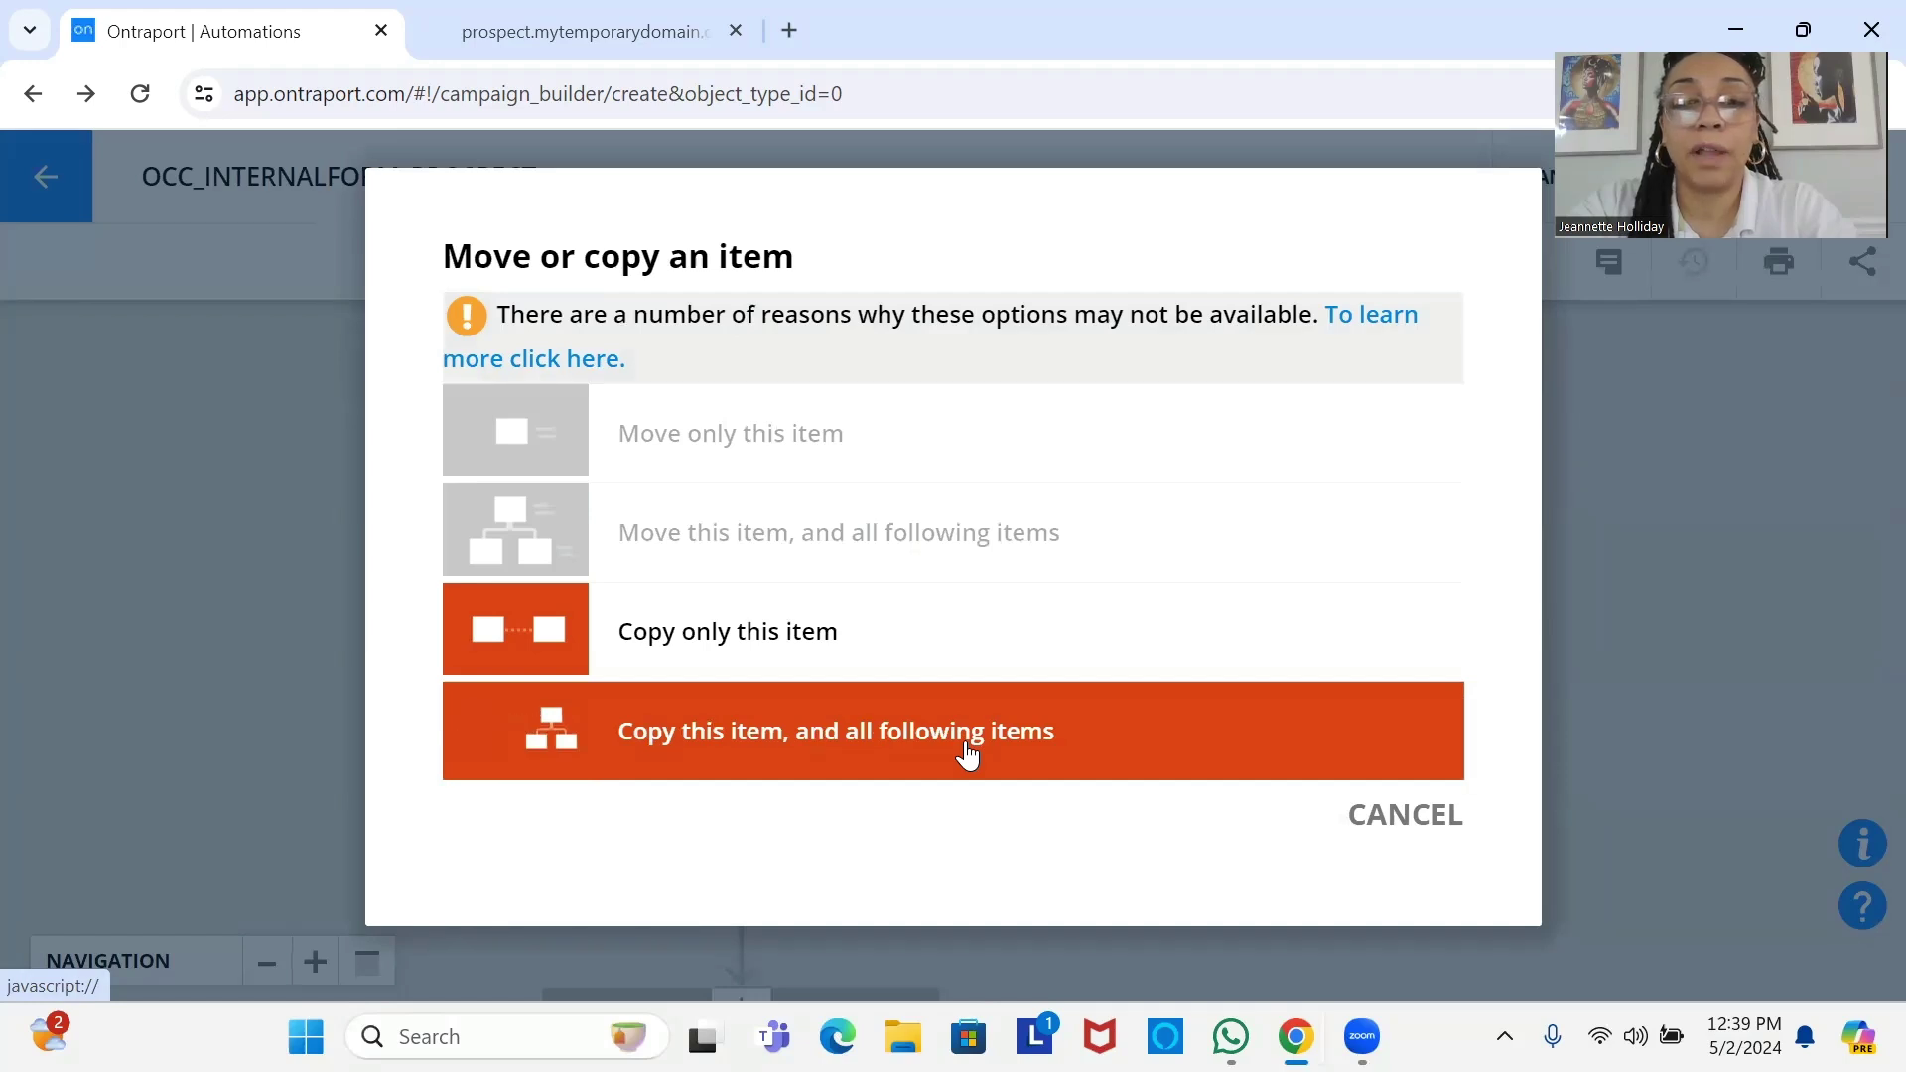
left_click(965, 740)
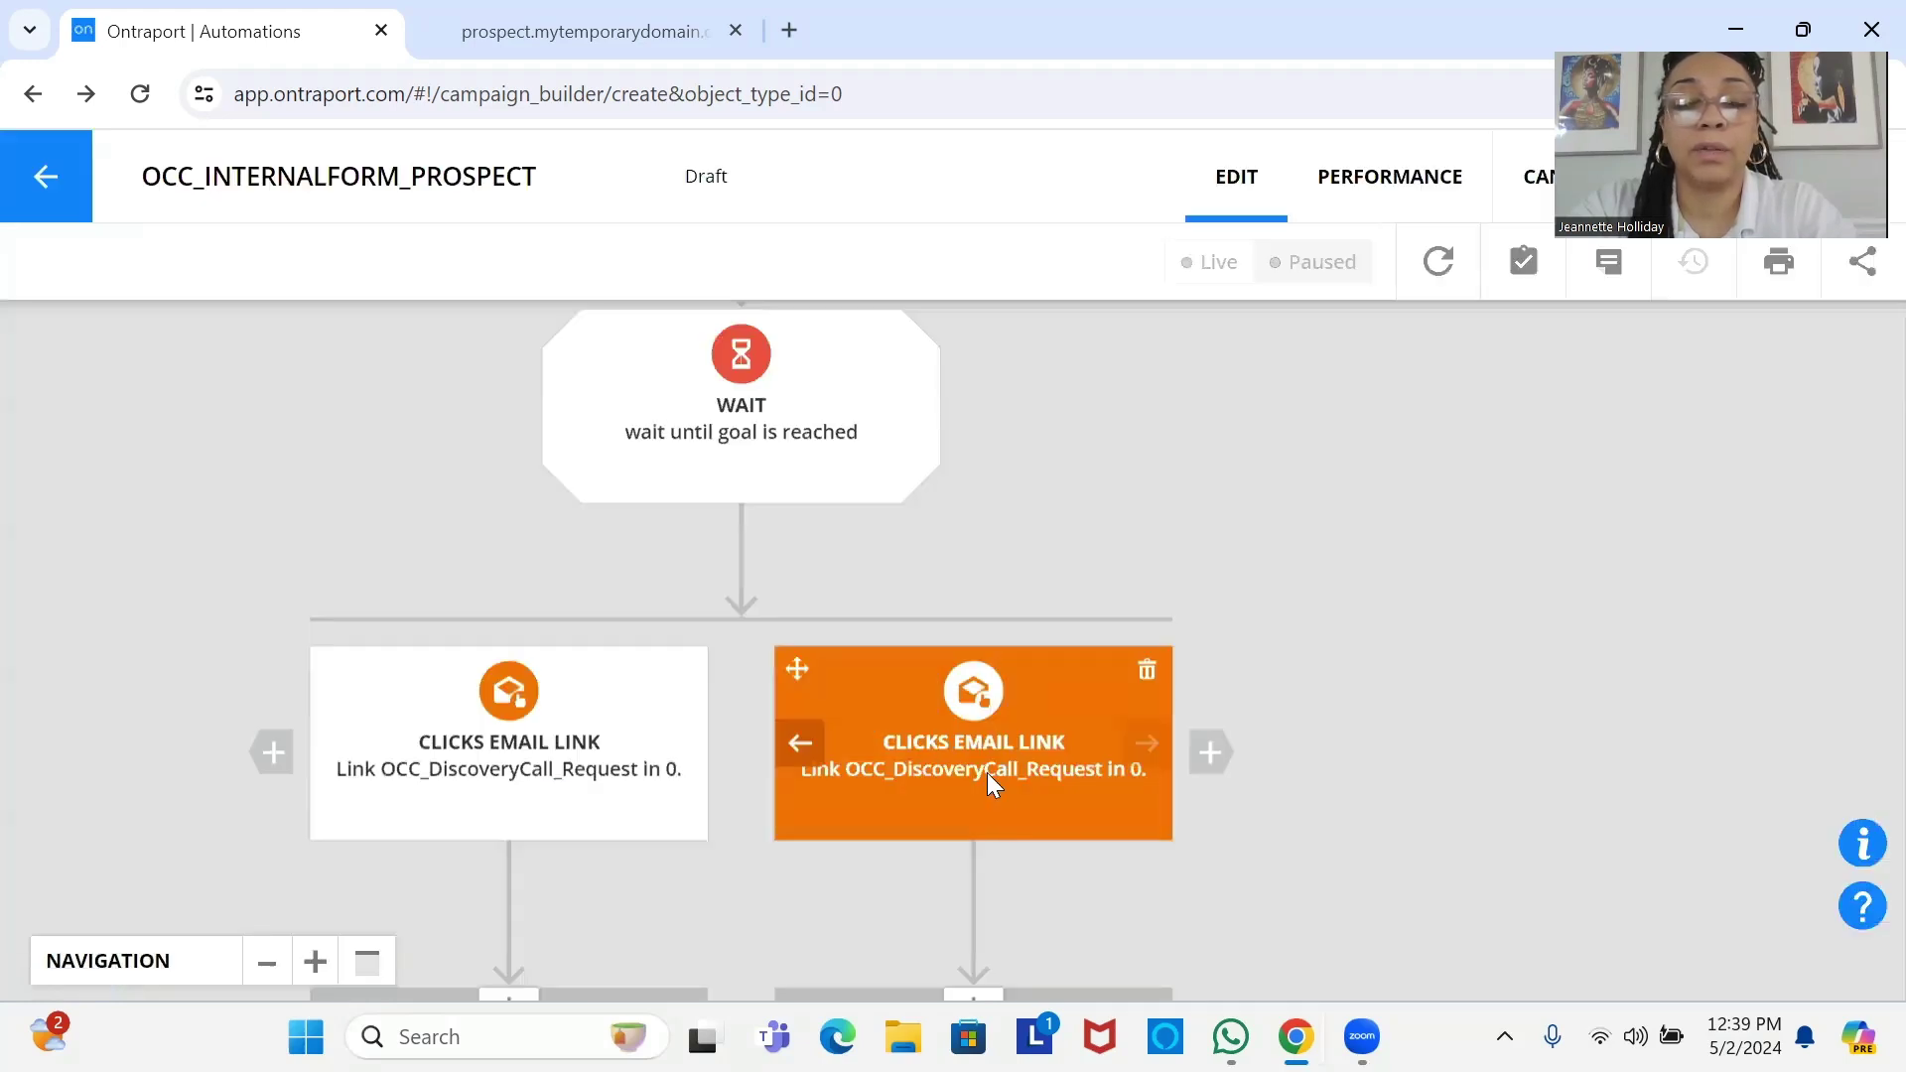
left_click(987, 772)
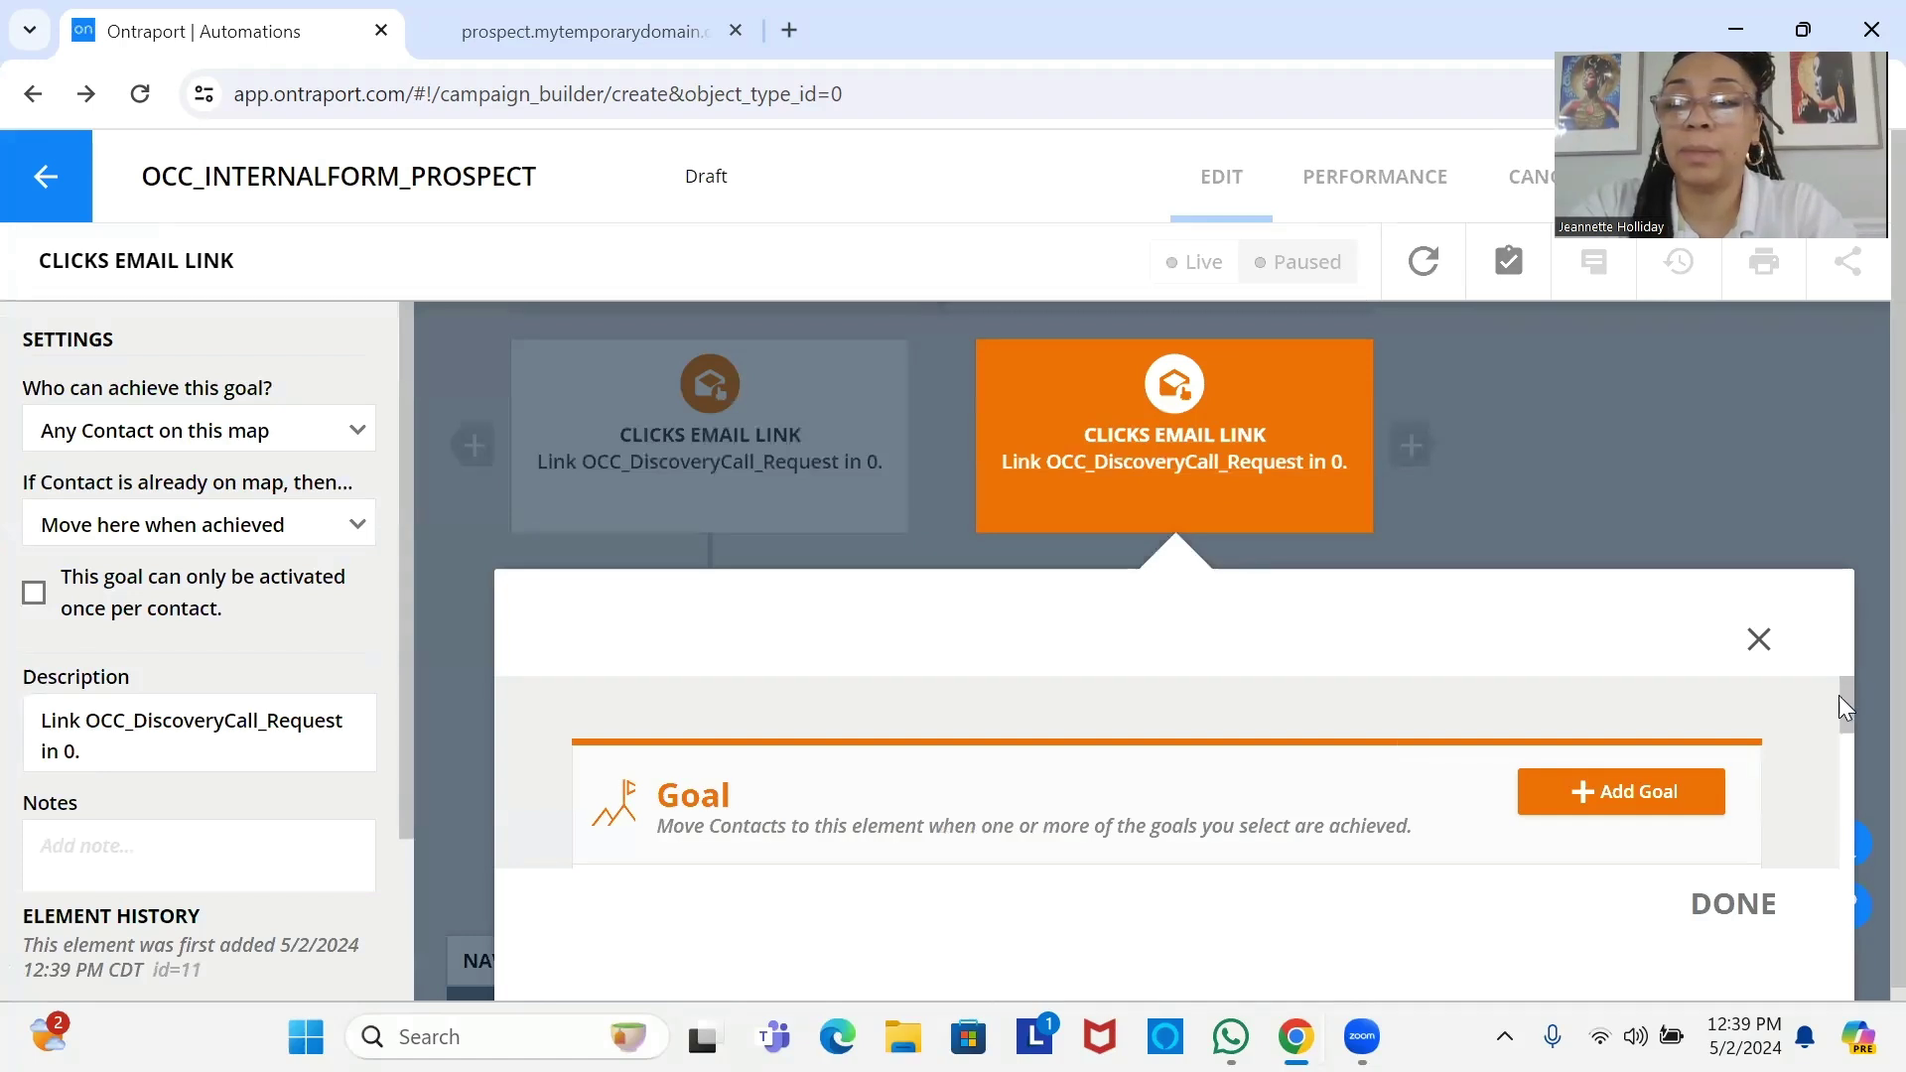
left_click_drag(1838, 695, 1850, 754)
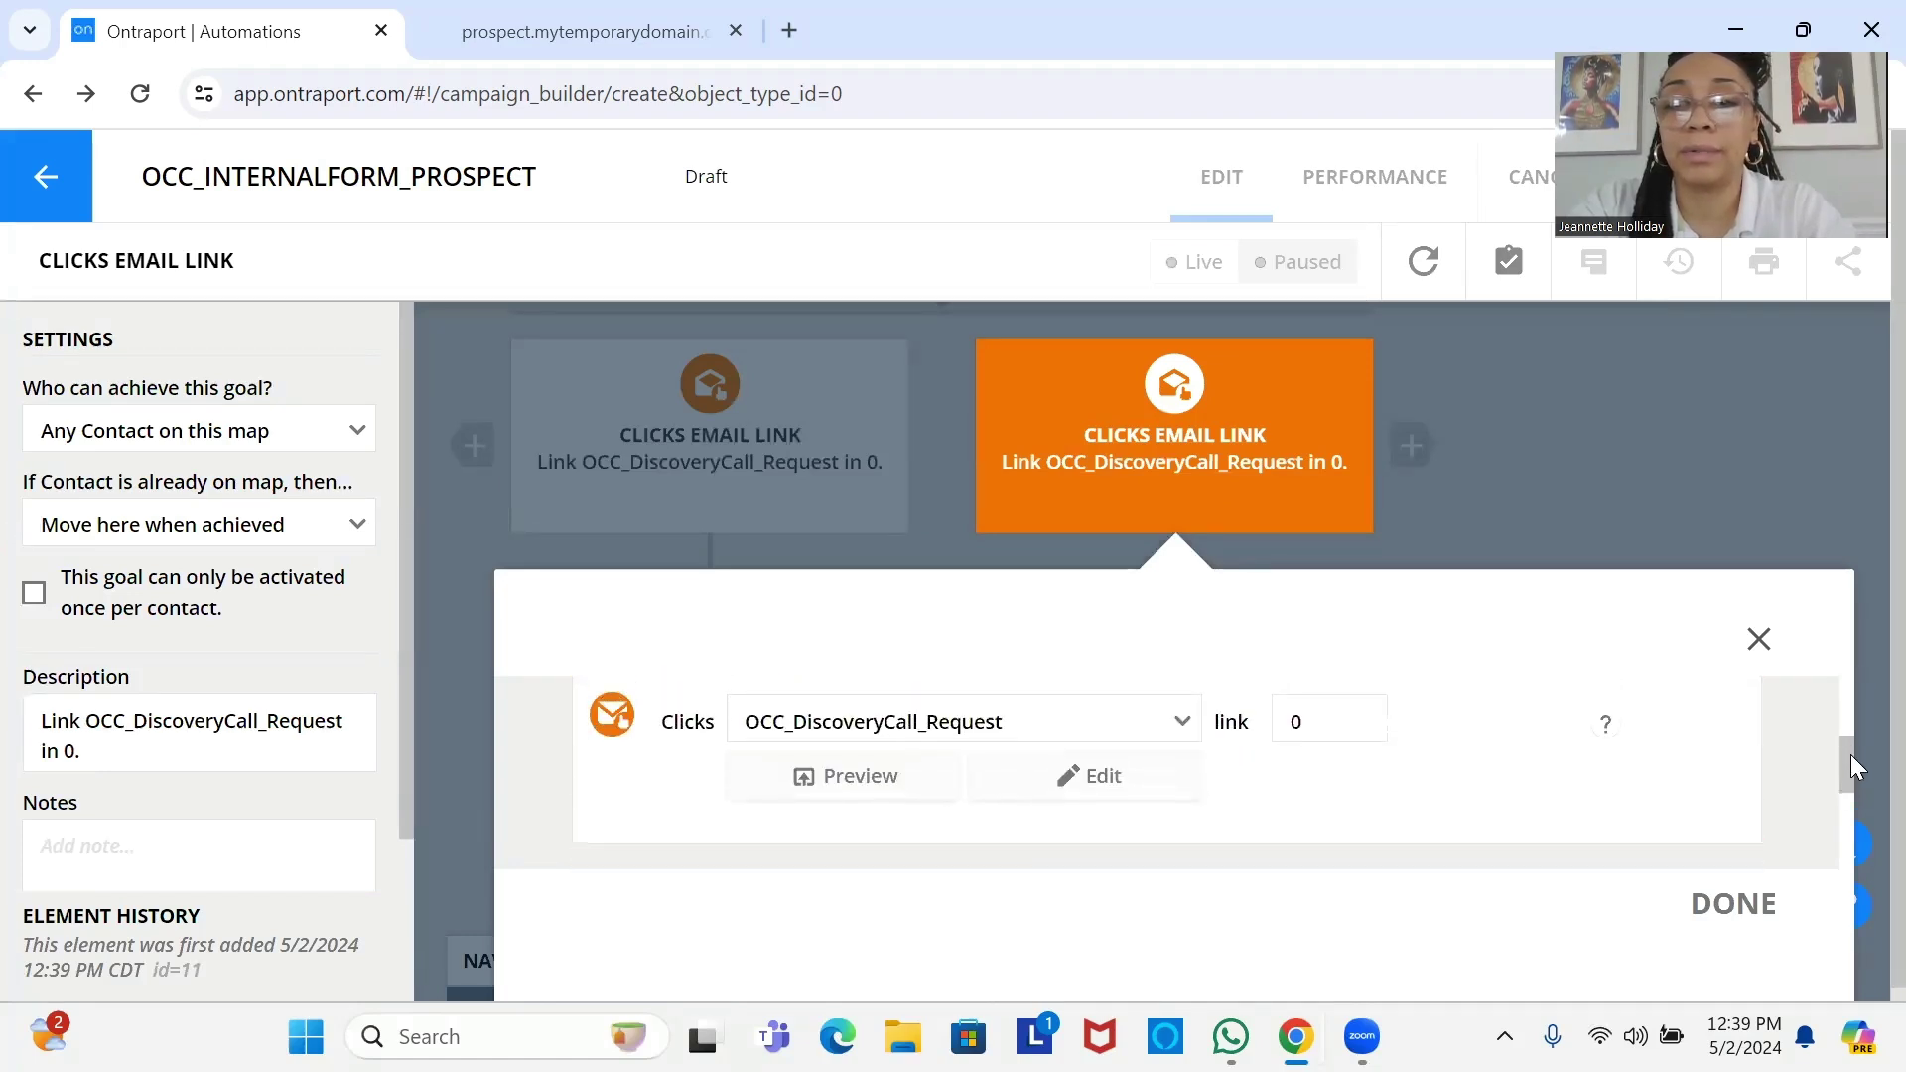
left_click(1154, 723)
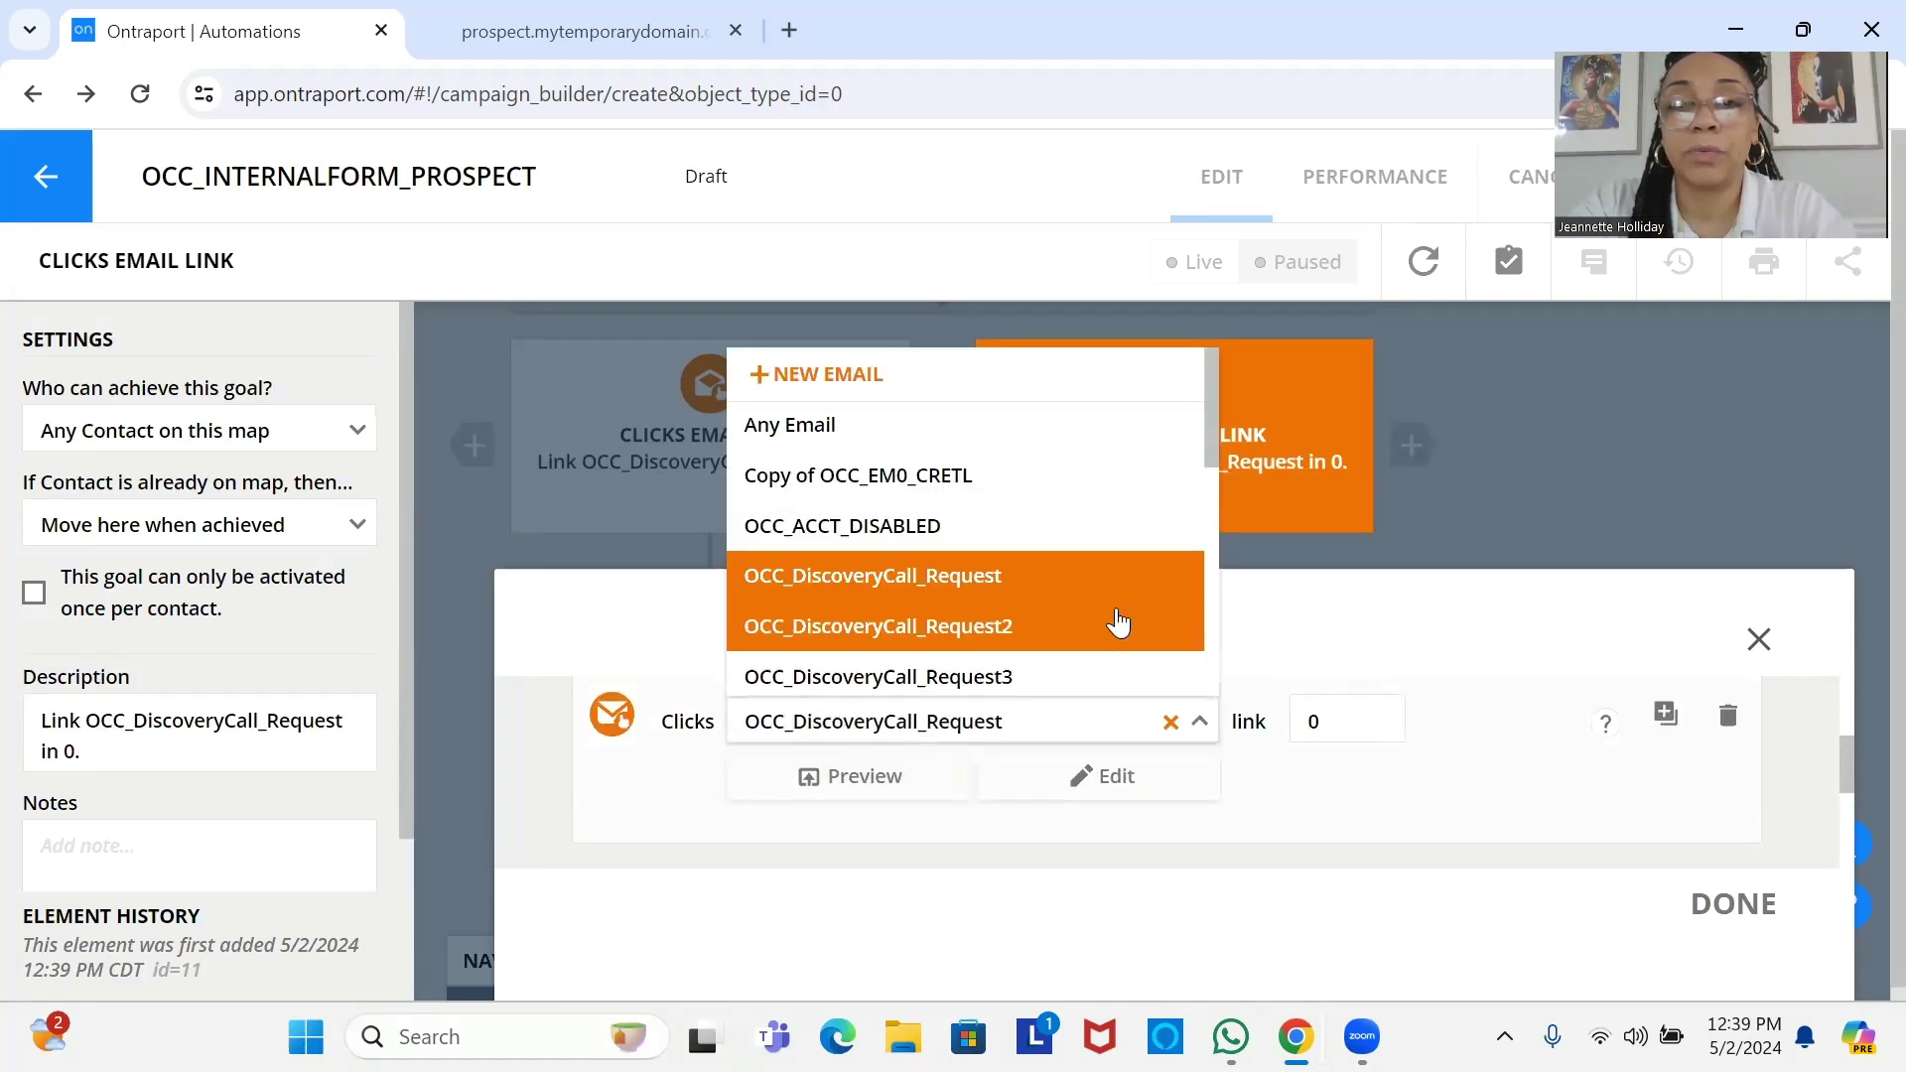
left_click(1120, 627)
left_click(1752, 910)
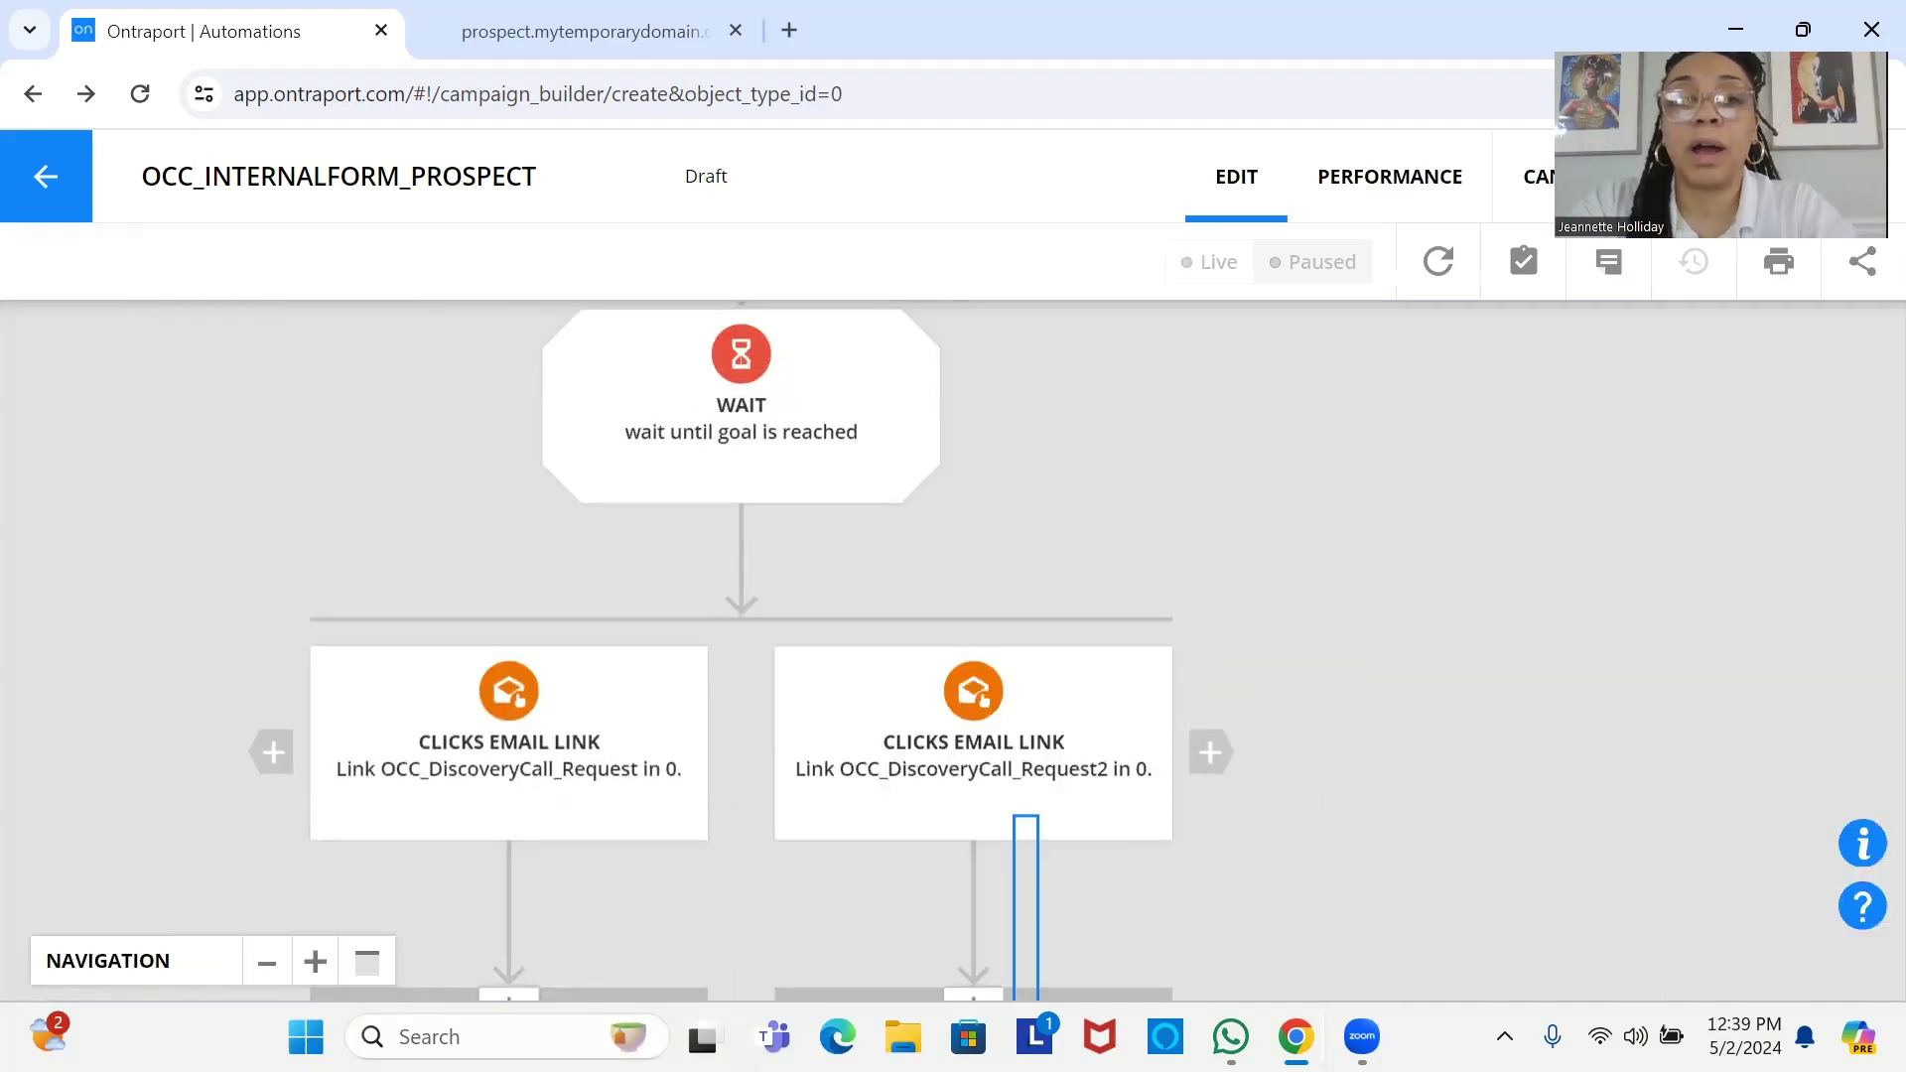
left_click_drag(990, 936, 1003, 1062)
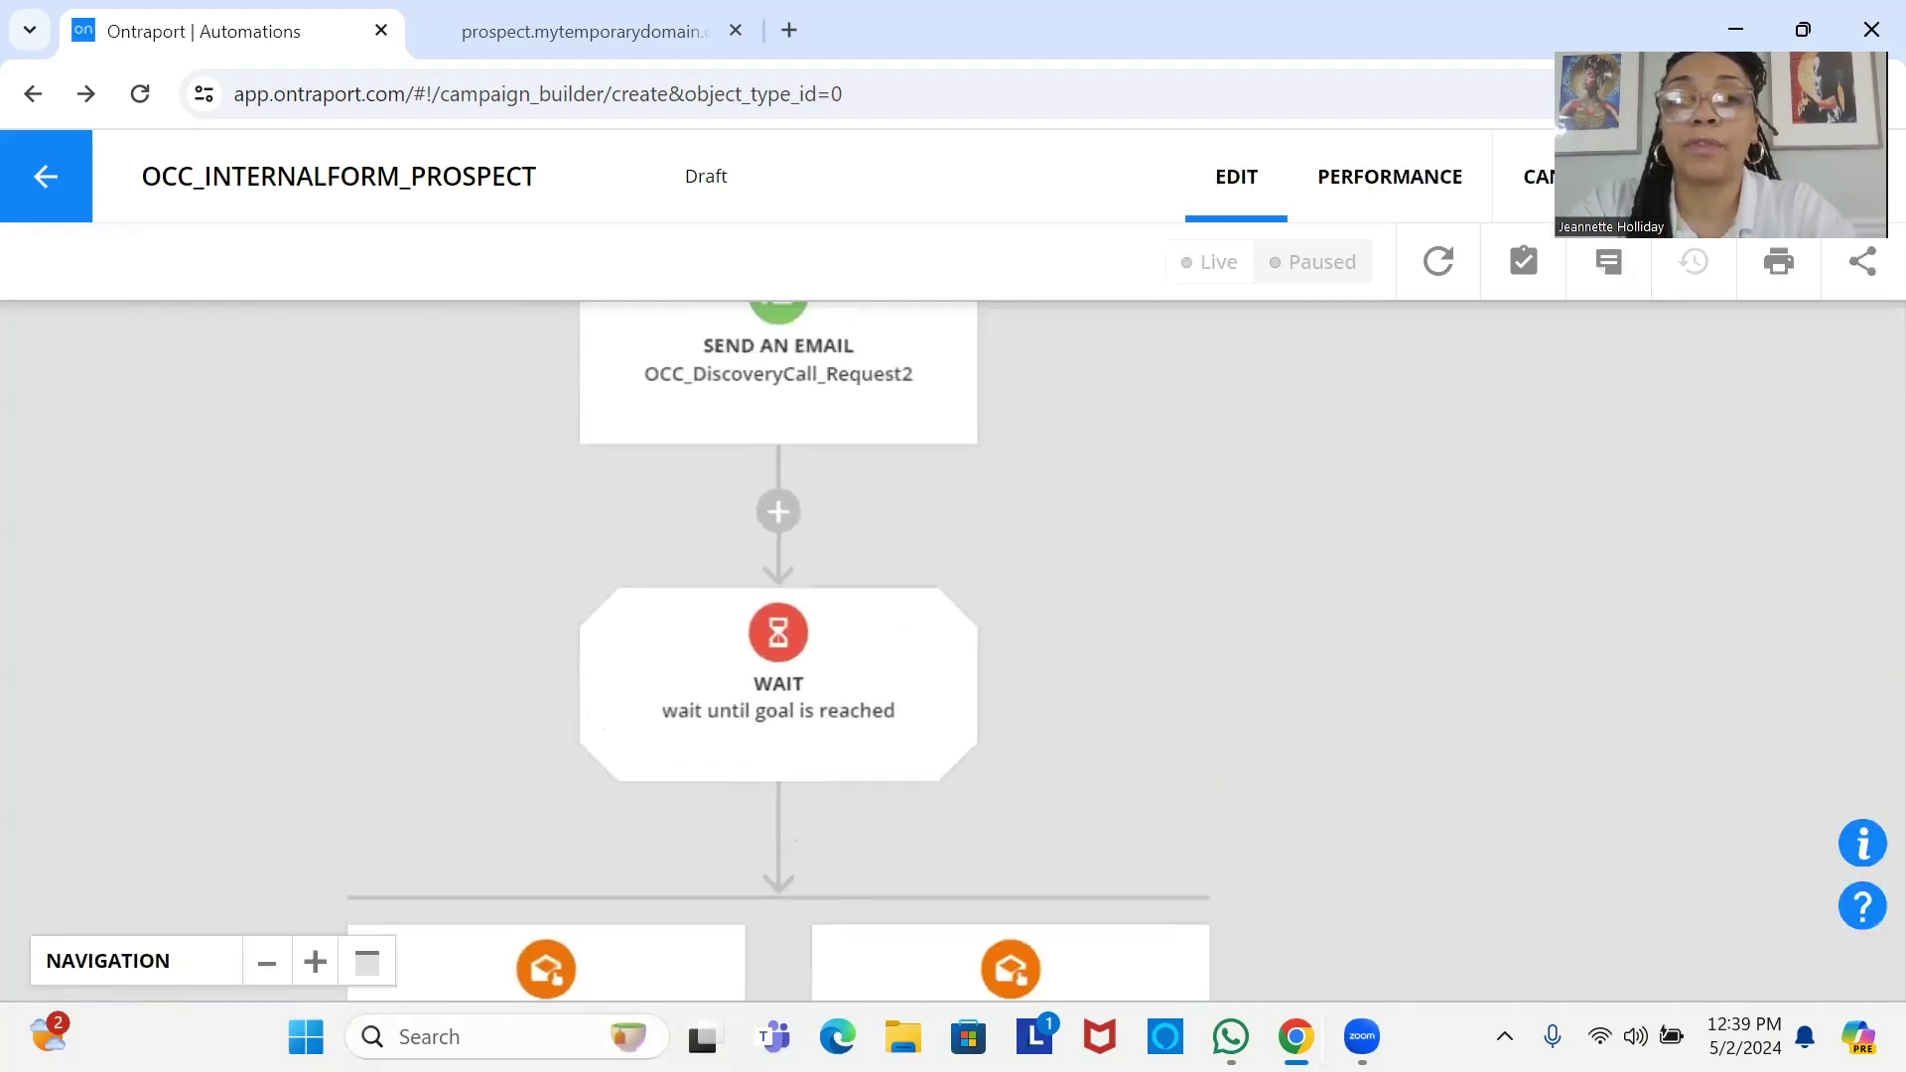
left_click_drag(842, 587, 908, 661)
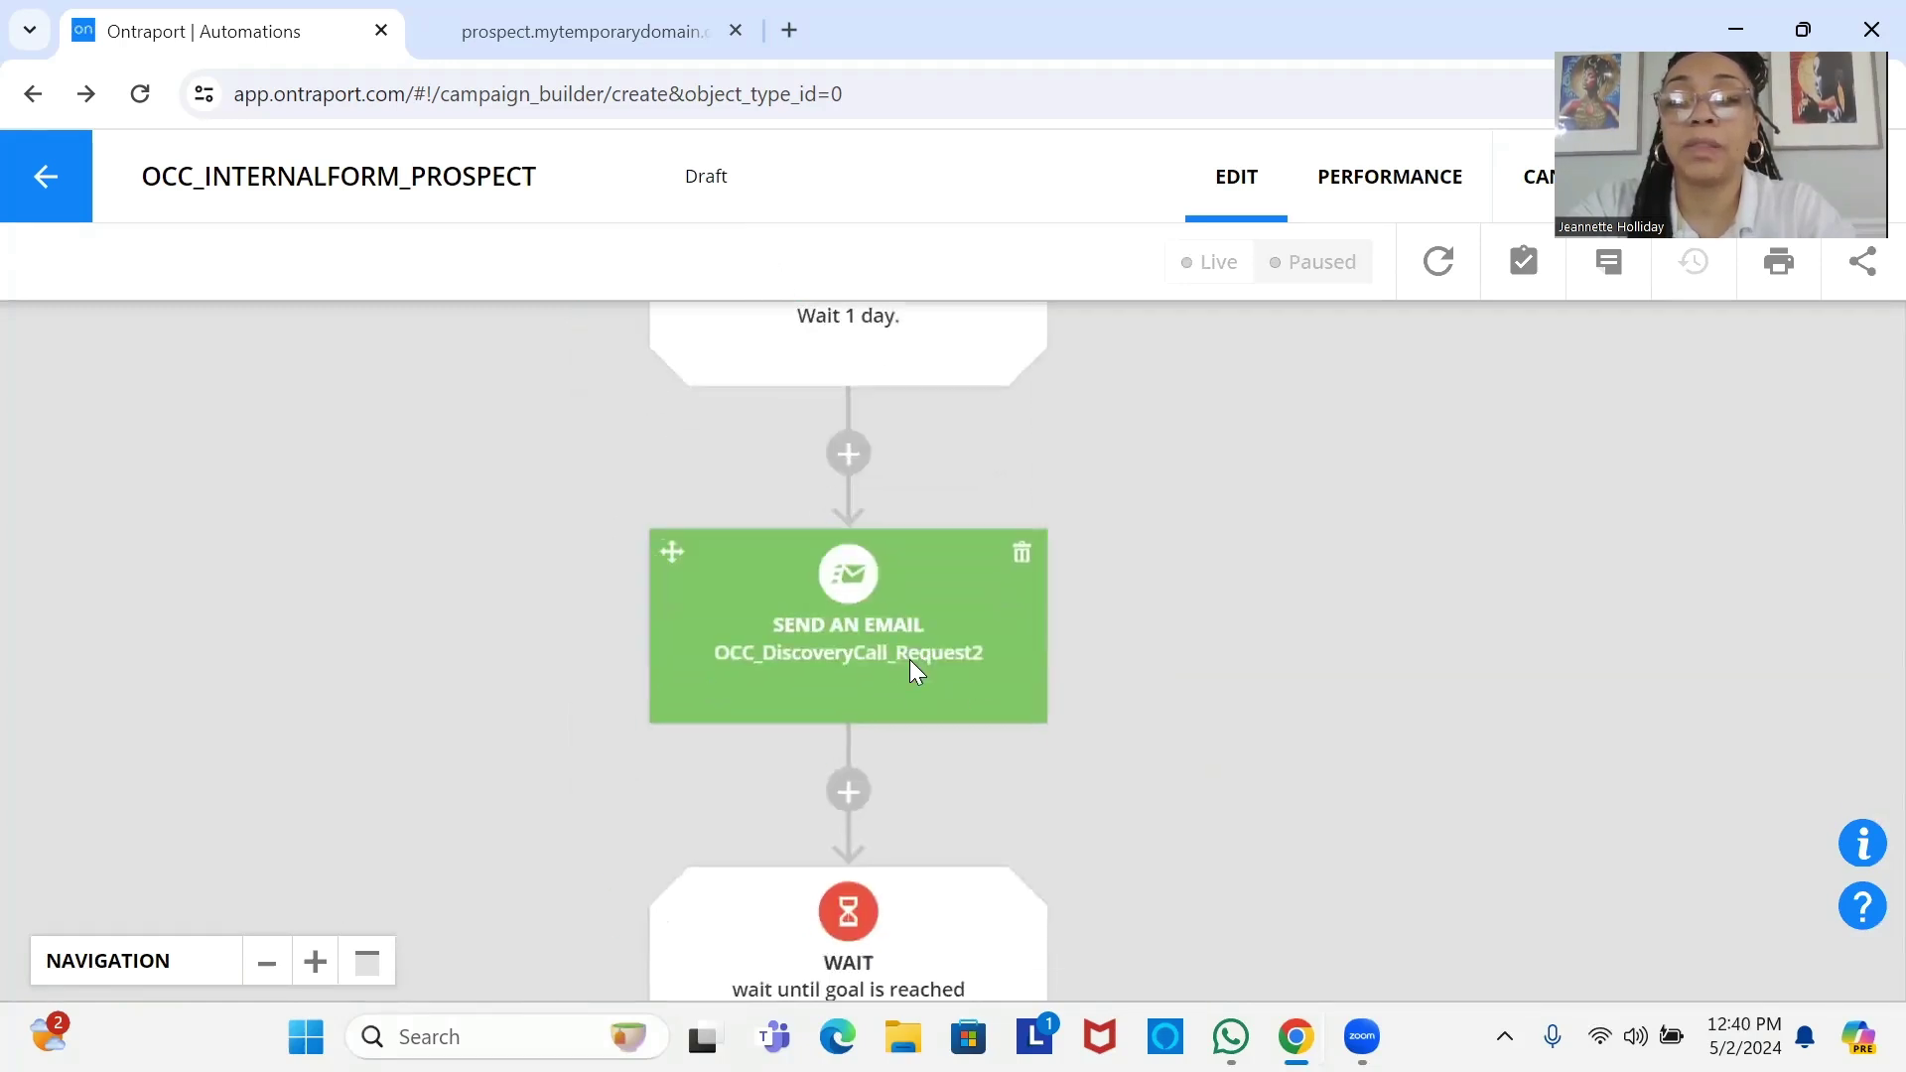
left_click(266, 963)
left_click(266, 962)
left_click(266, 962)
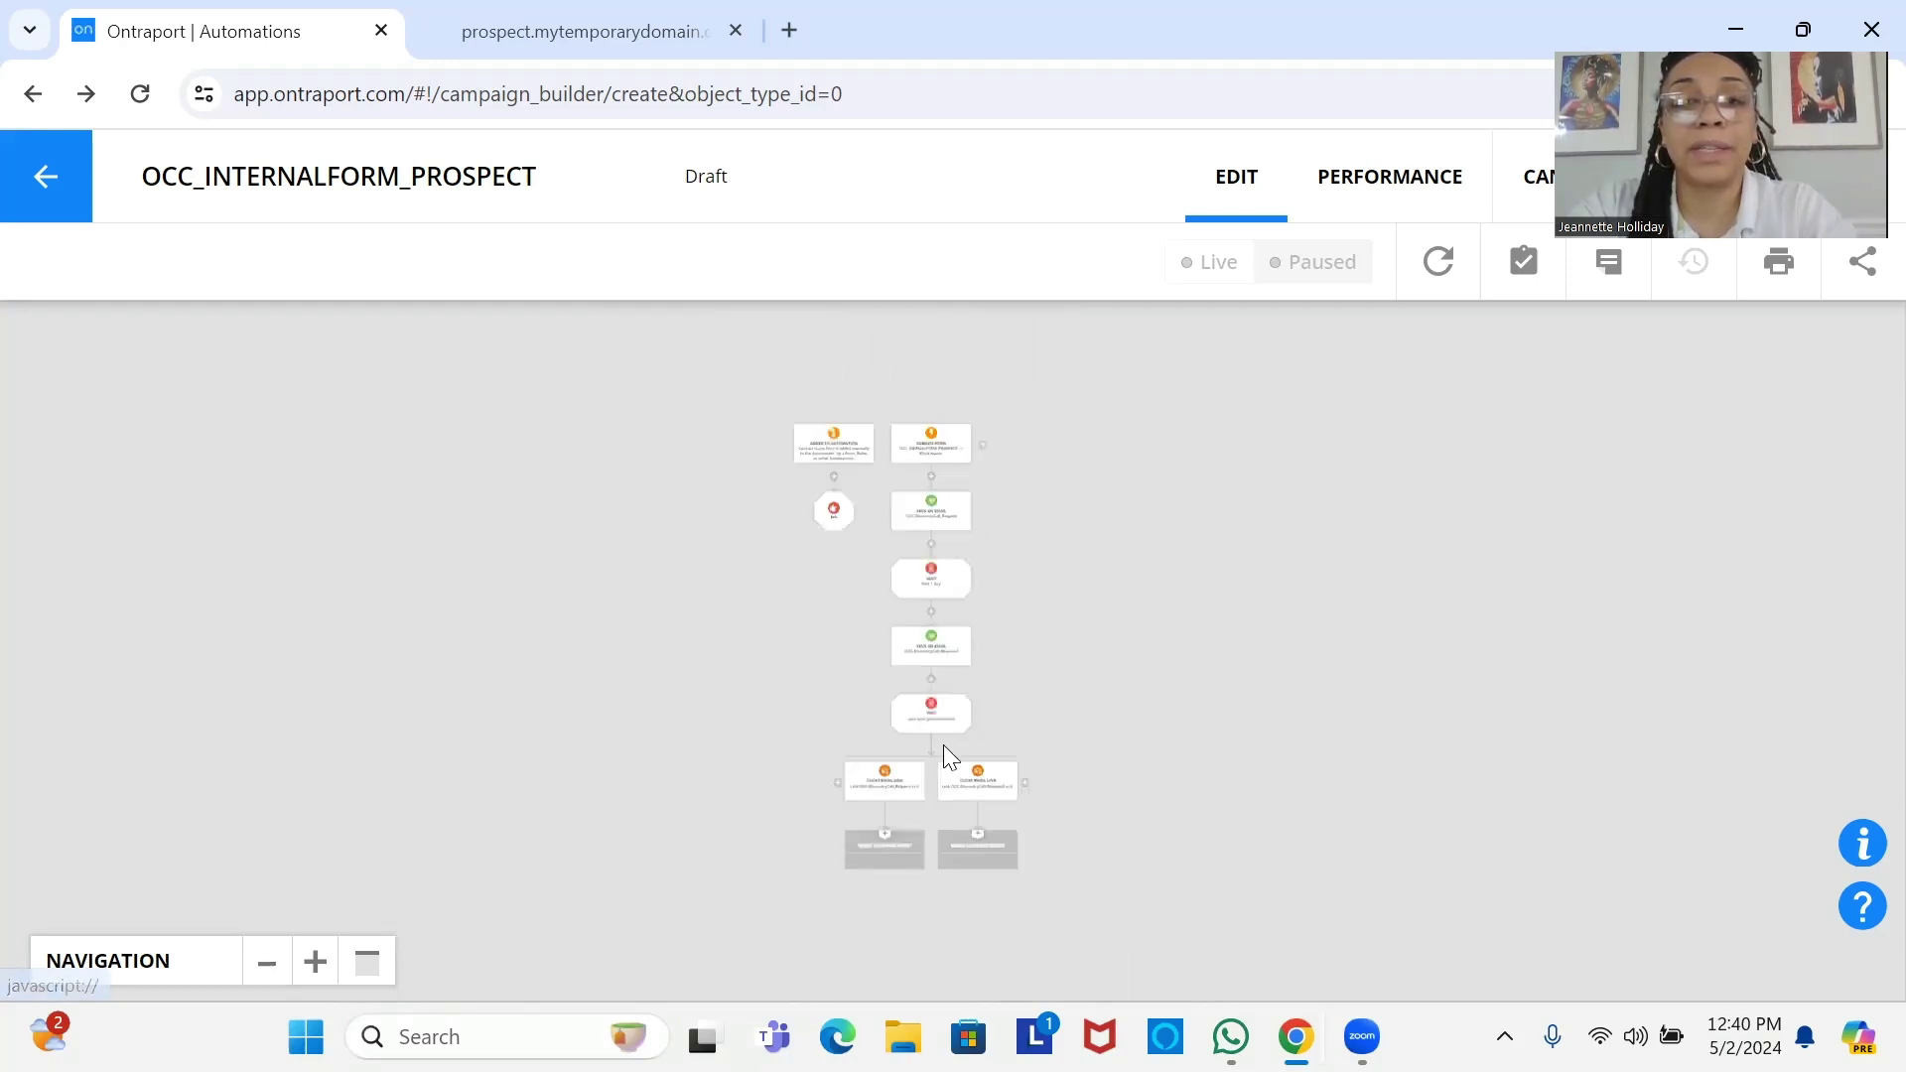
left_click(316, 963)
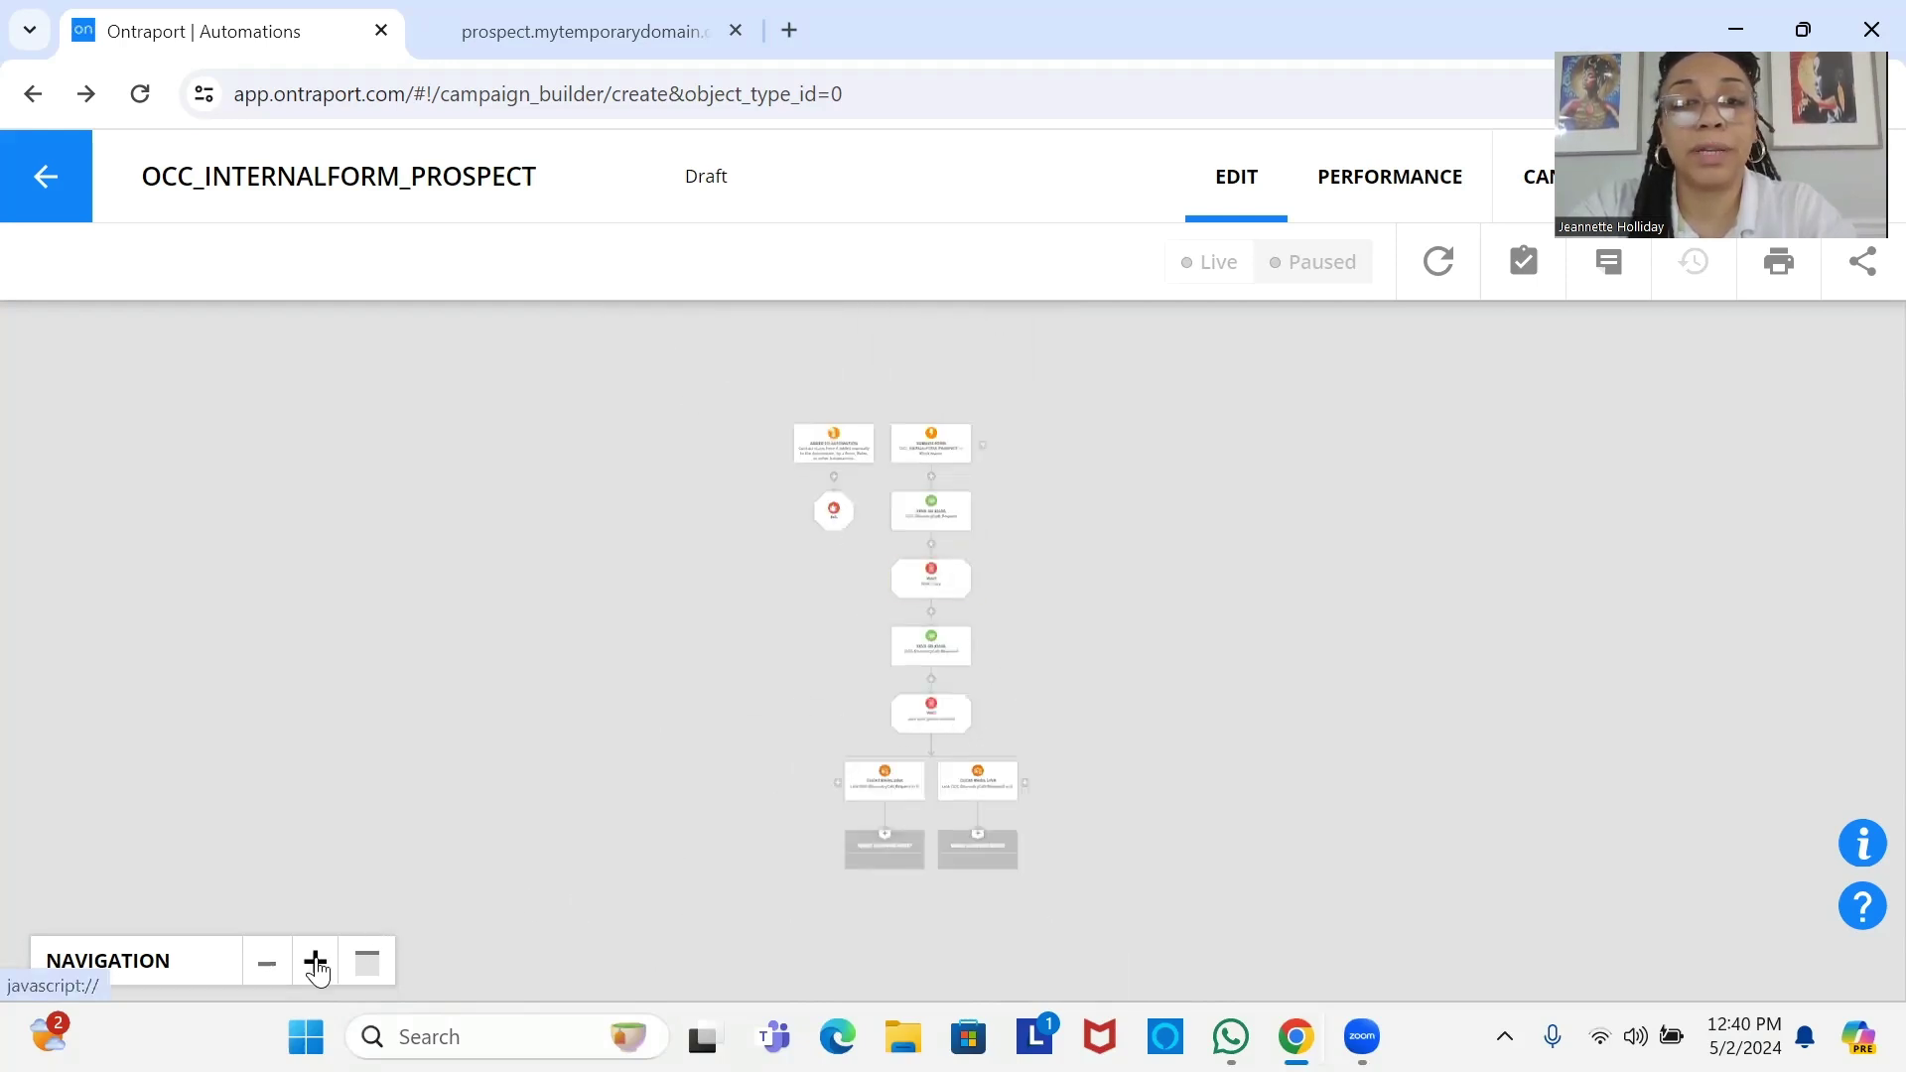
left_click(316, 963)
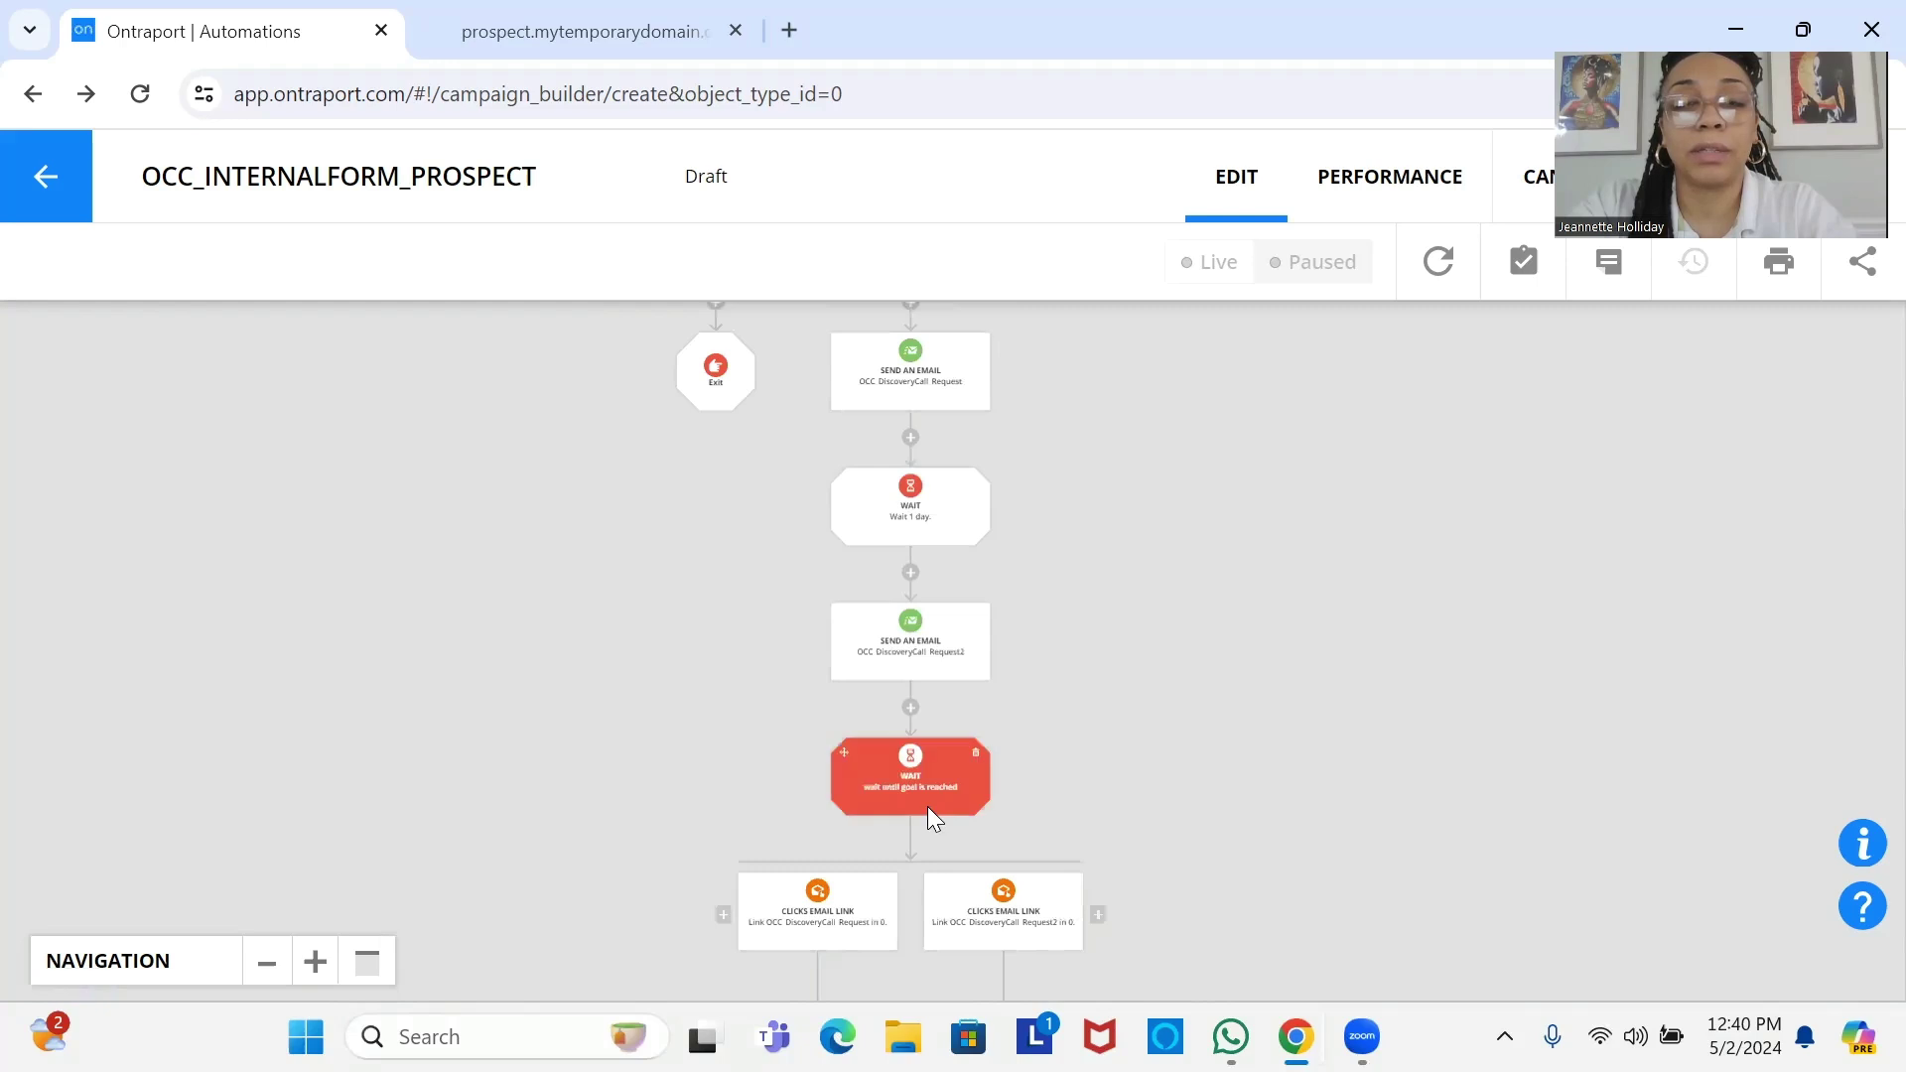
left_click_drag(927, 806, 933, 575)
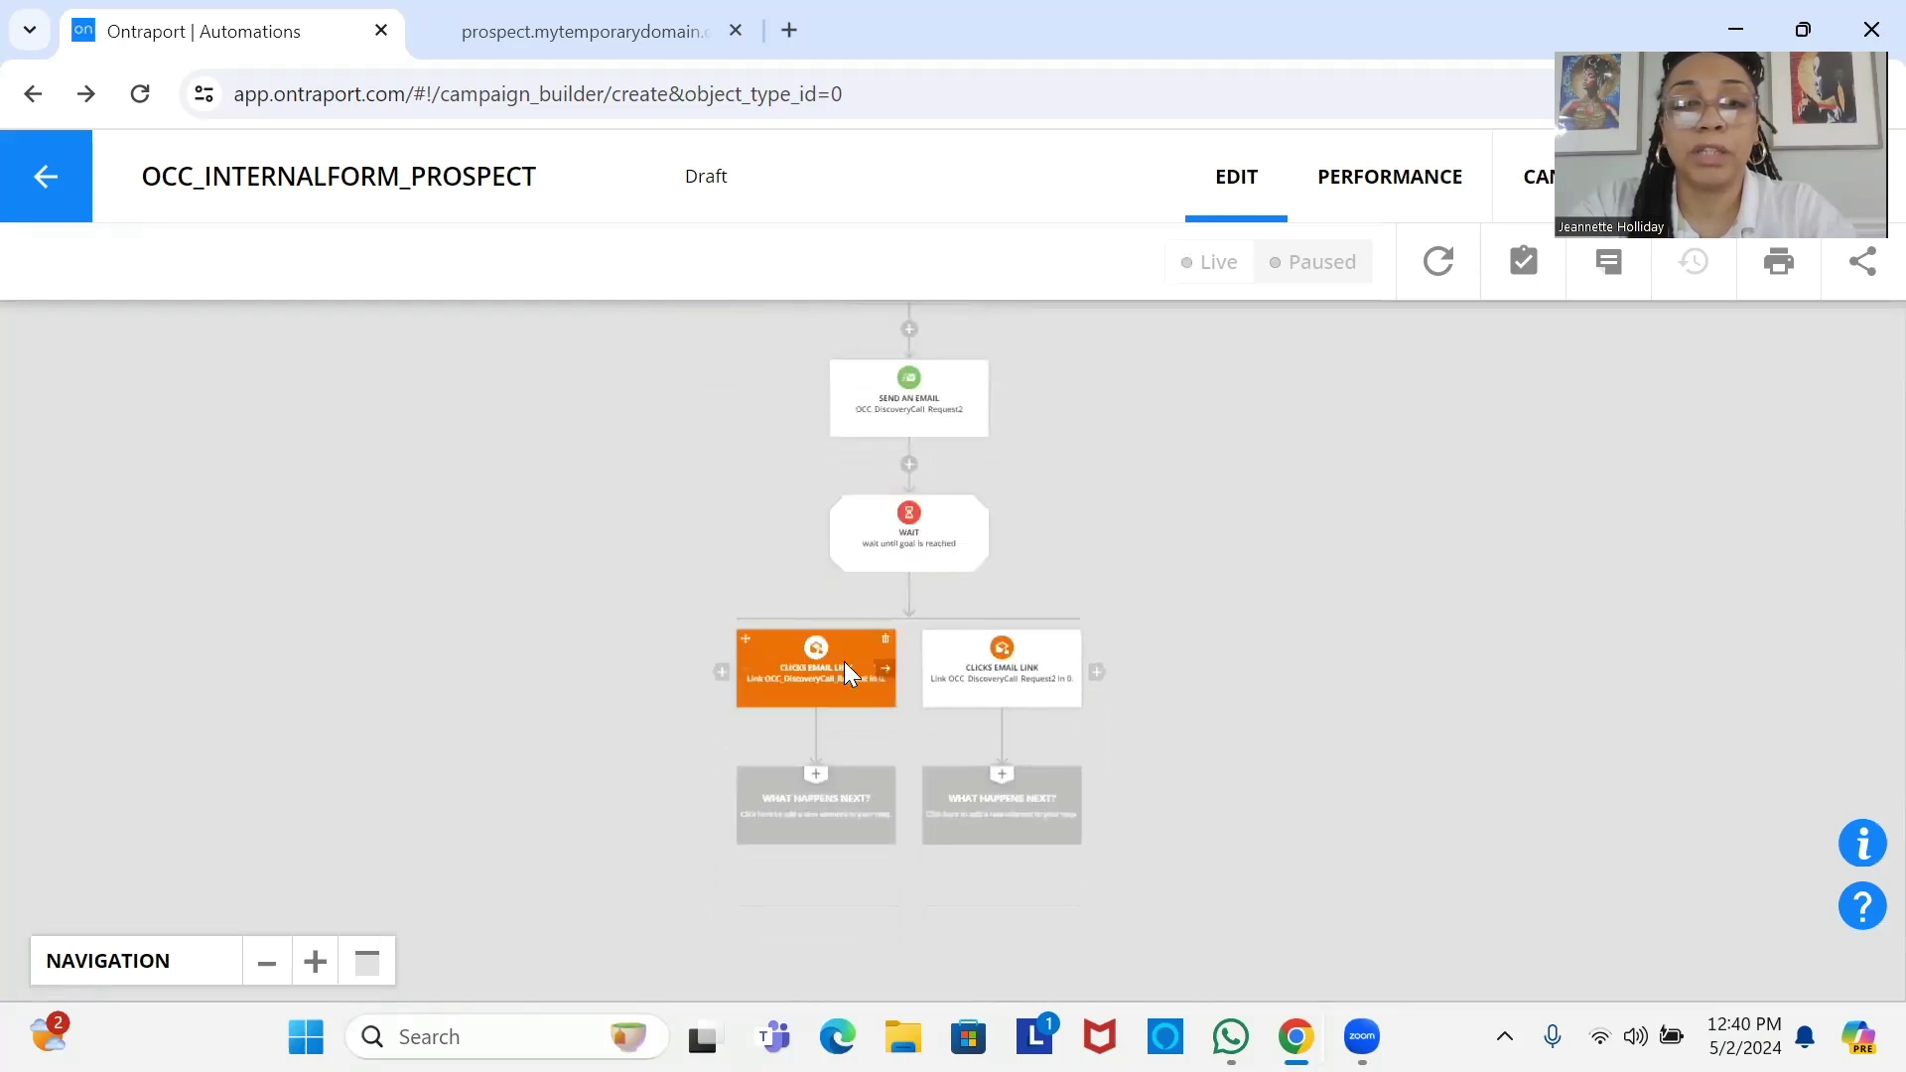
left_click(315, 963)
left_click(315, 967)
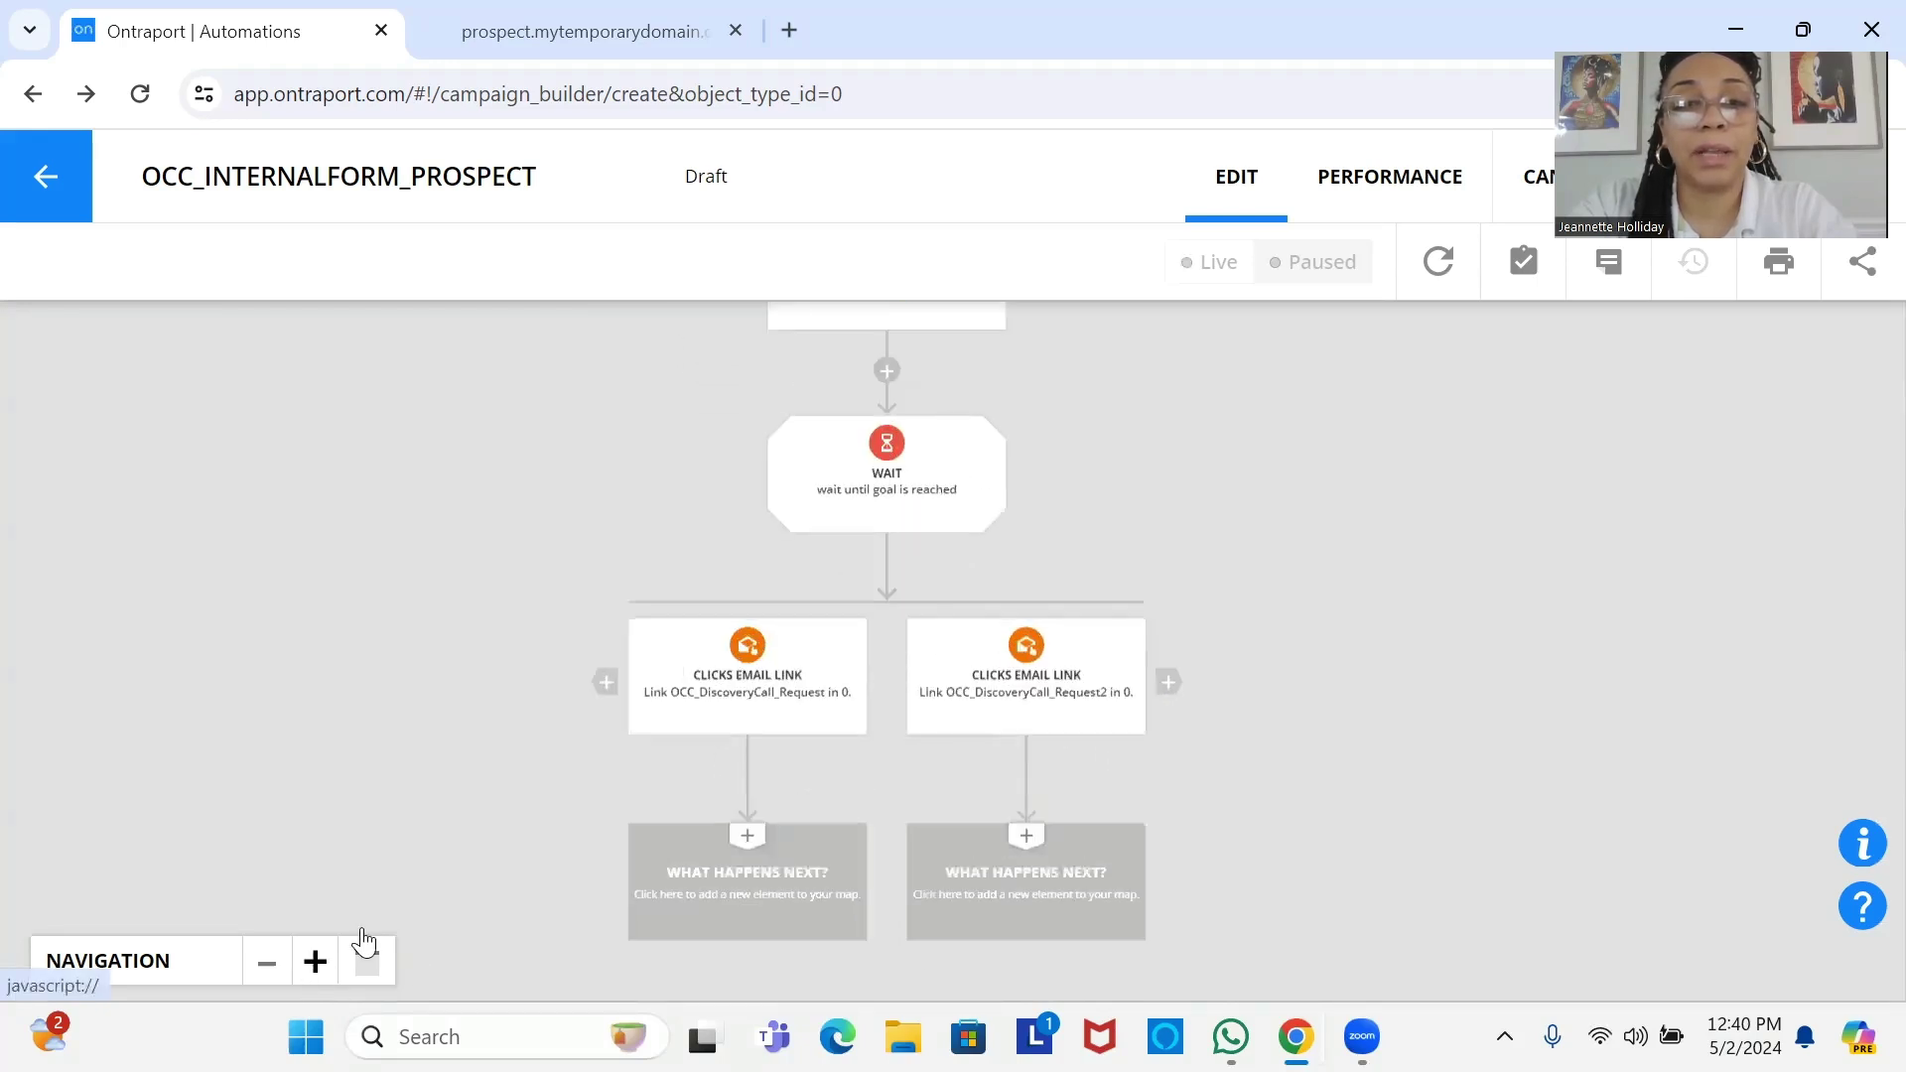
Add an End step under each of the two Clicks Email Link goals.
left_click(760, 870)
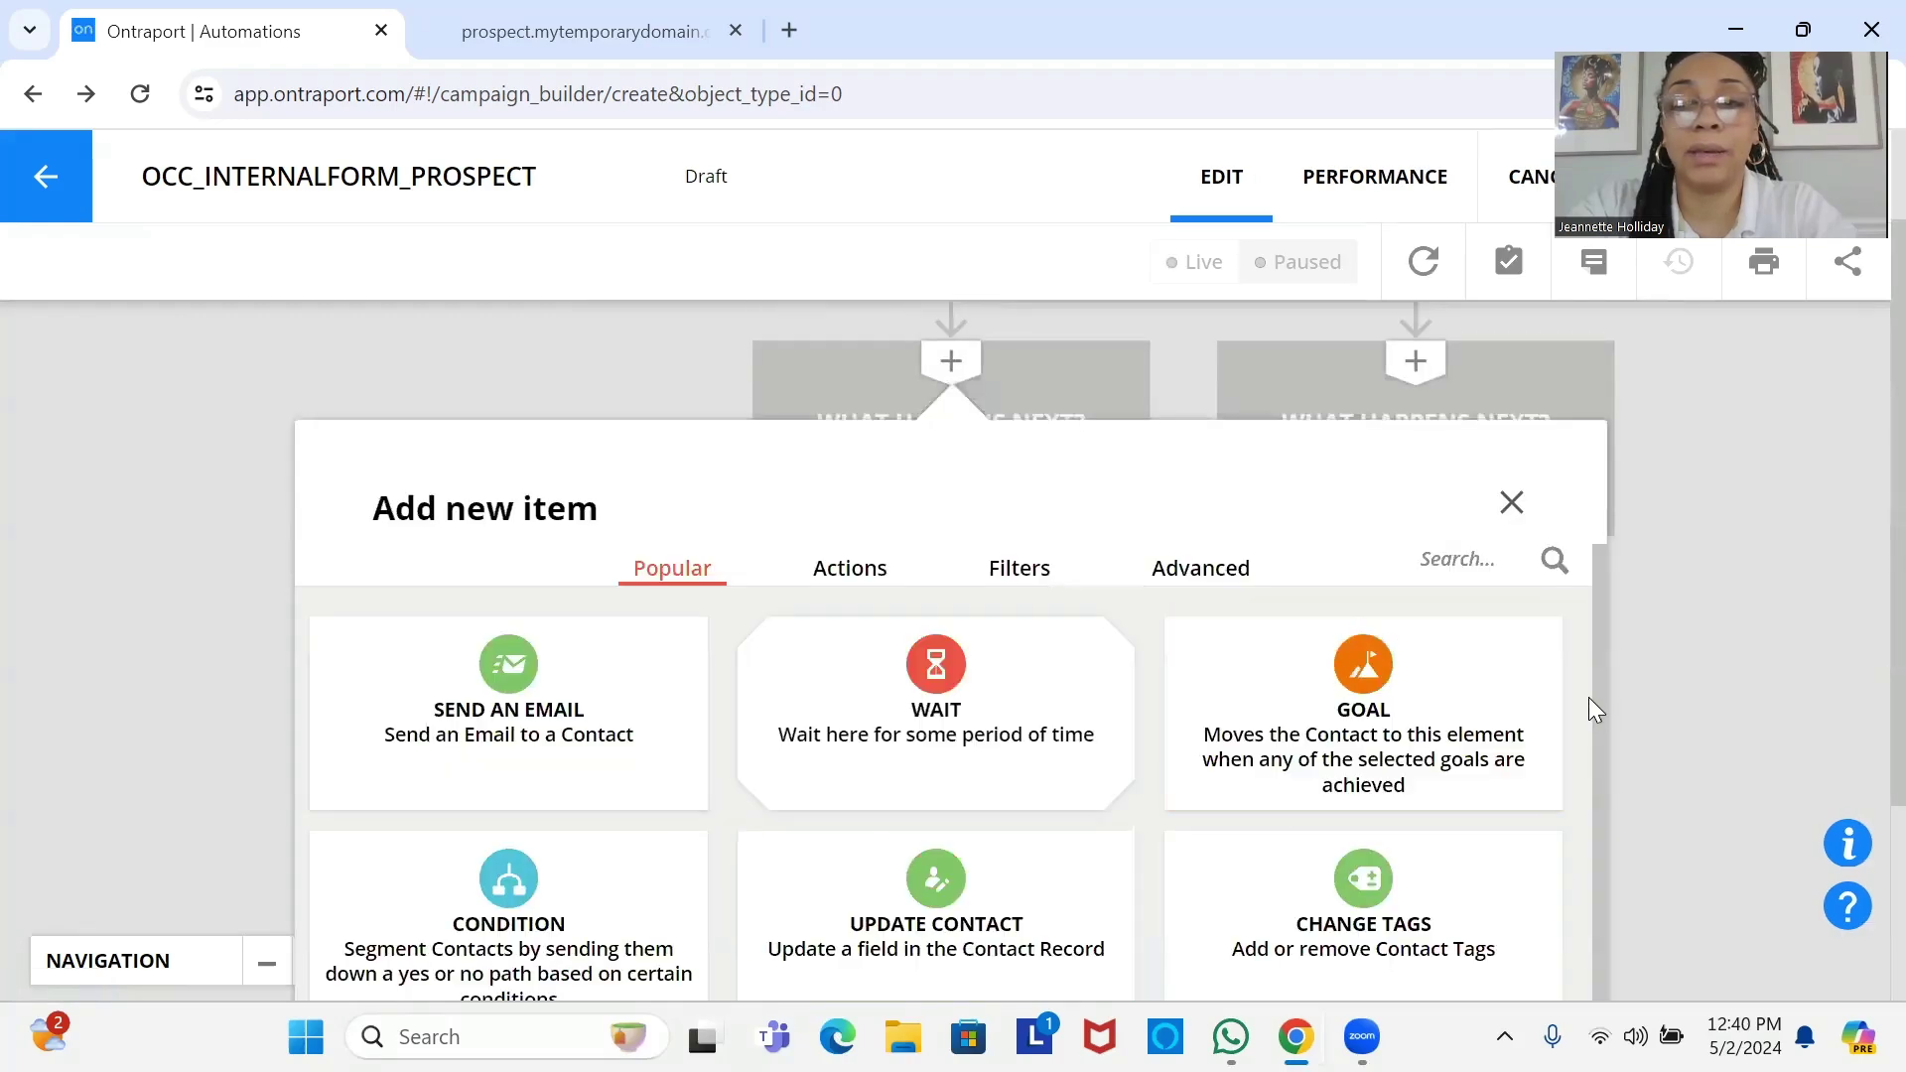
scroll(1602, 703, "down", 1)
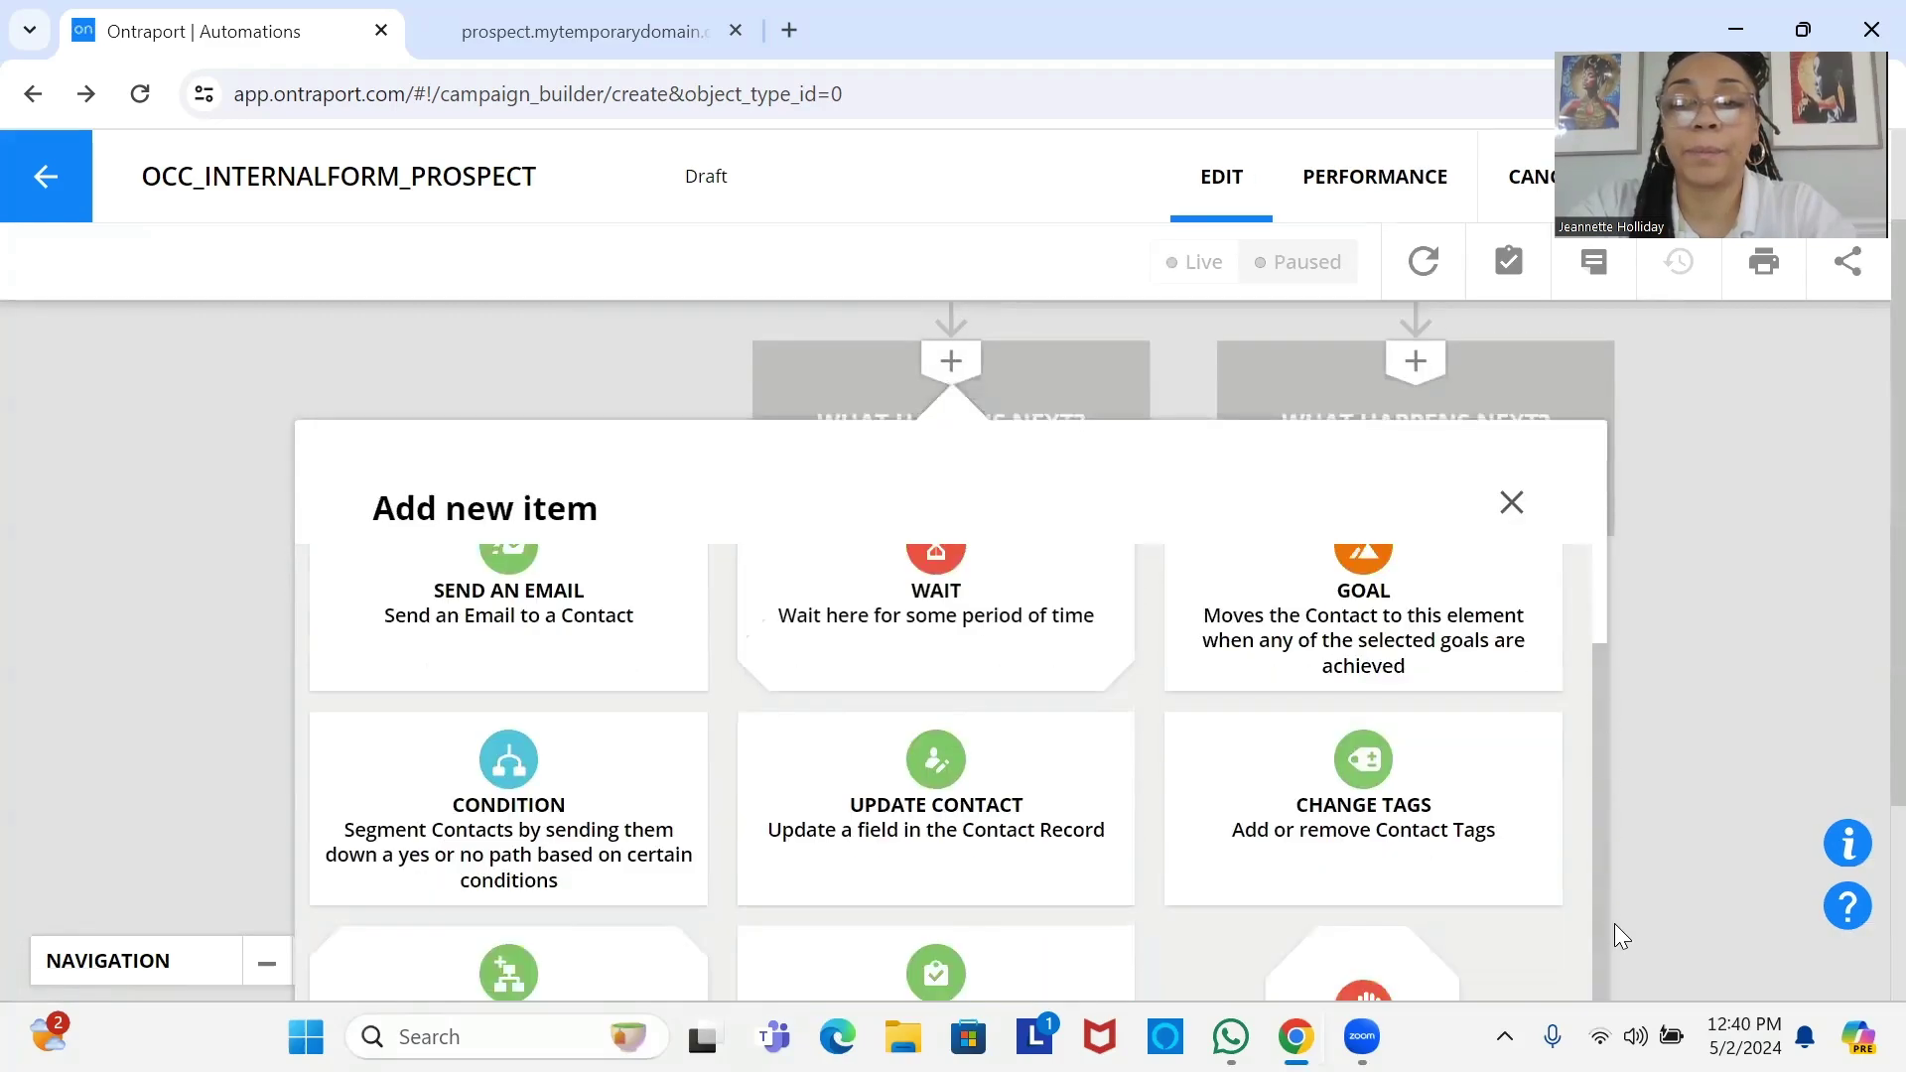
left_click(1387, 976)
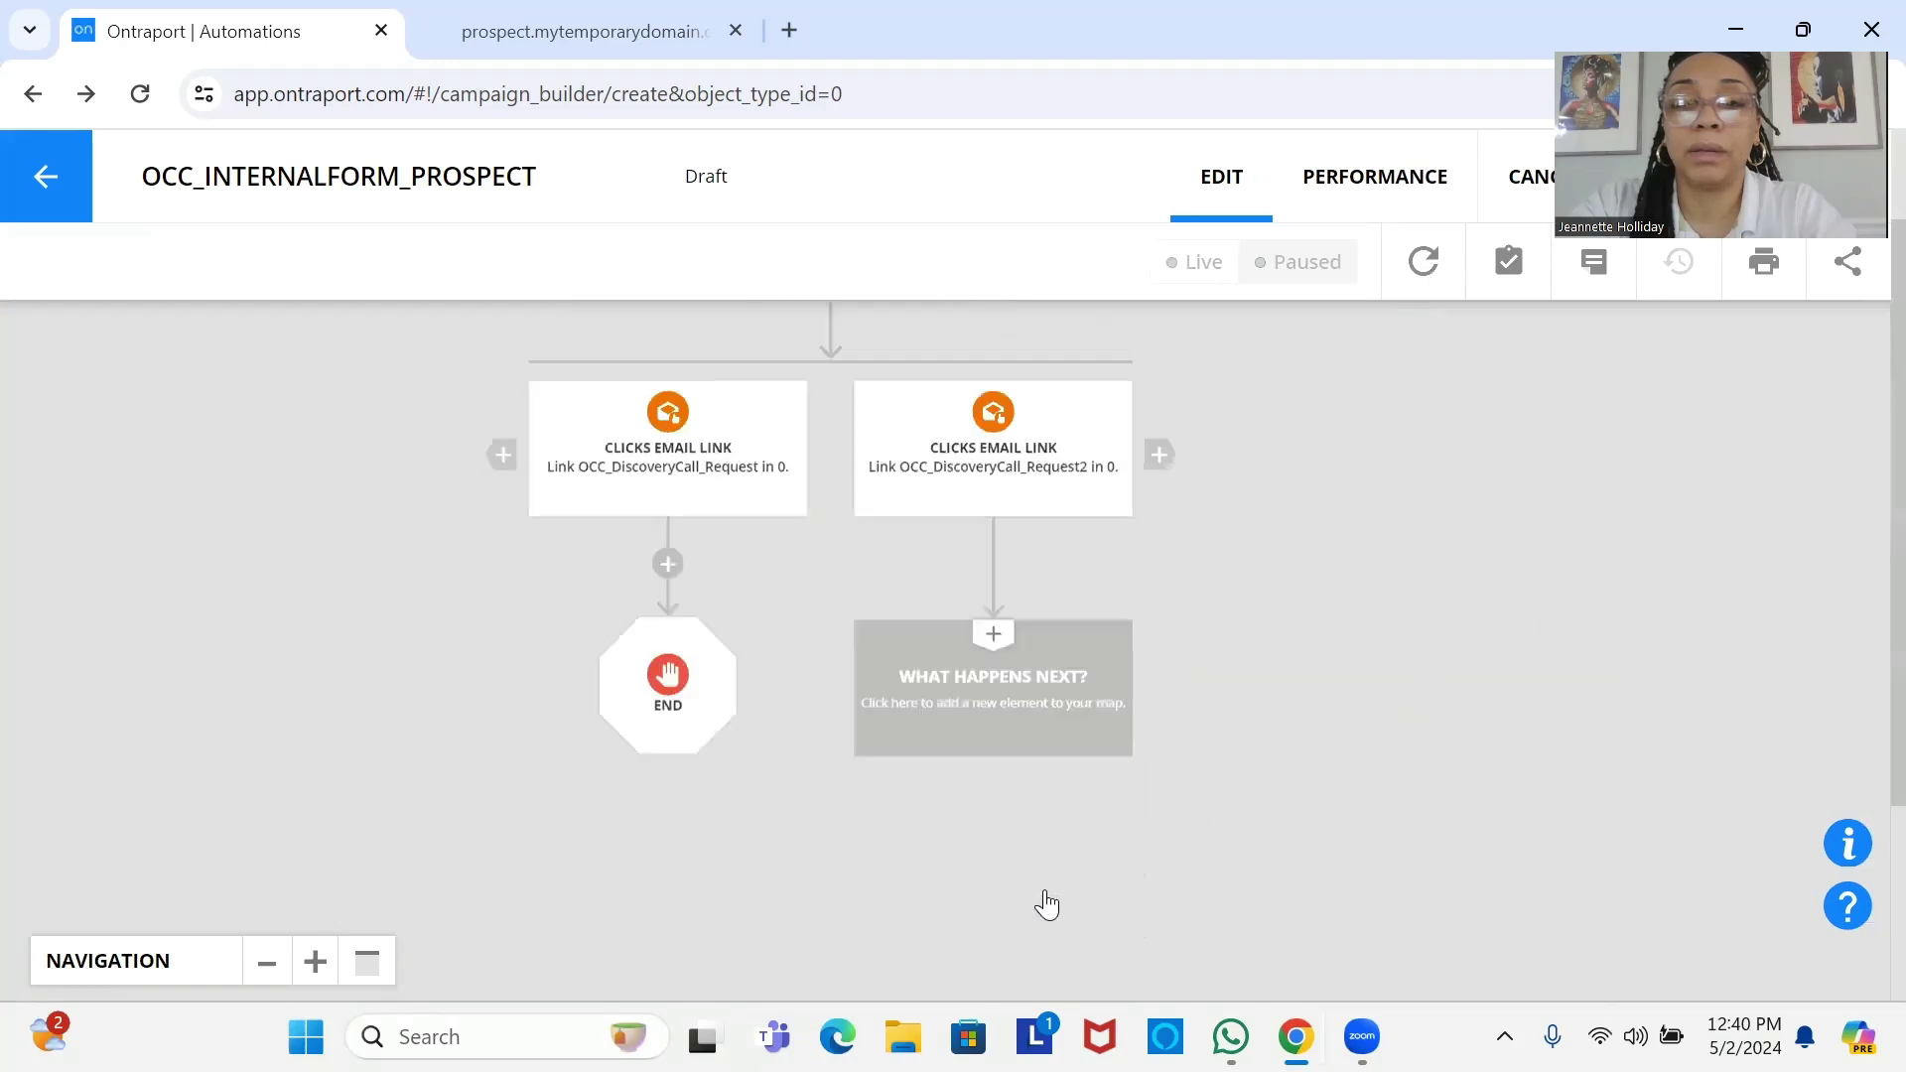
scroll(1603, 861, "down", 1)
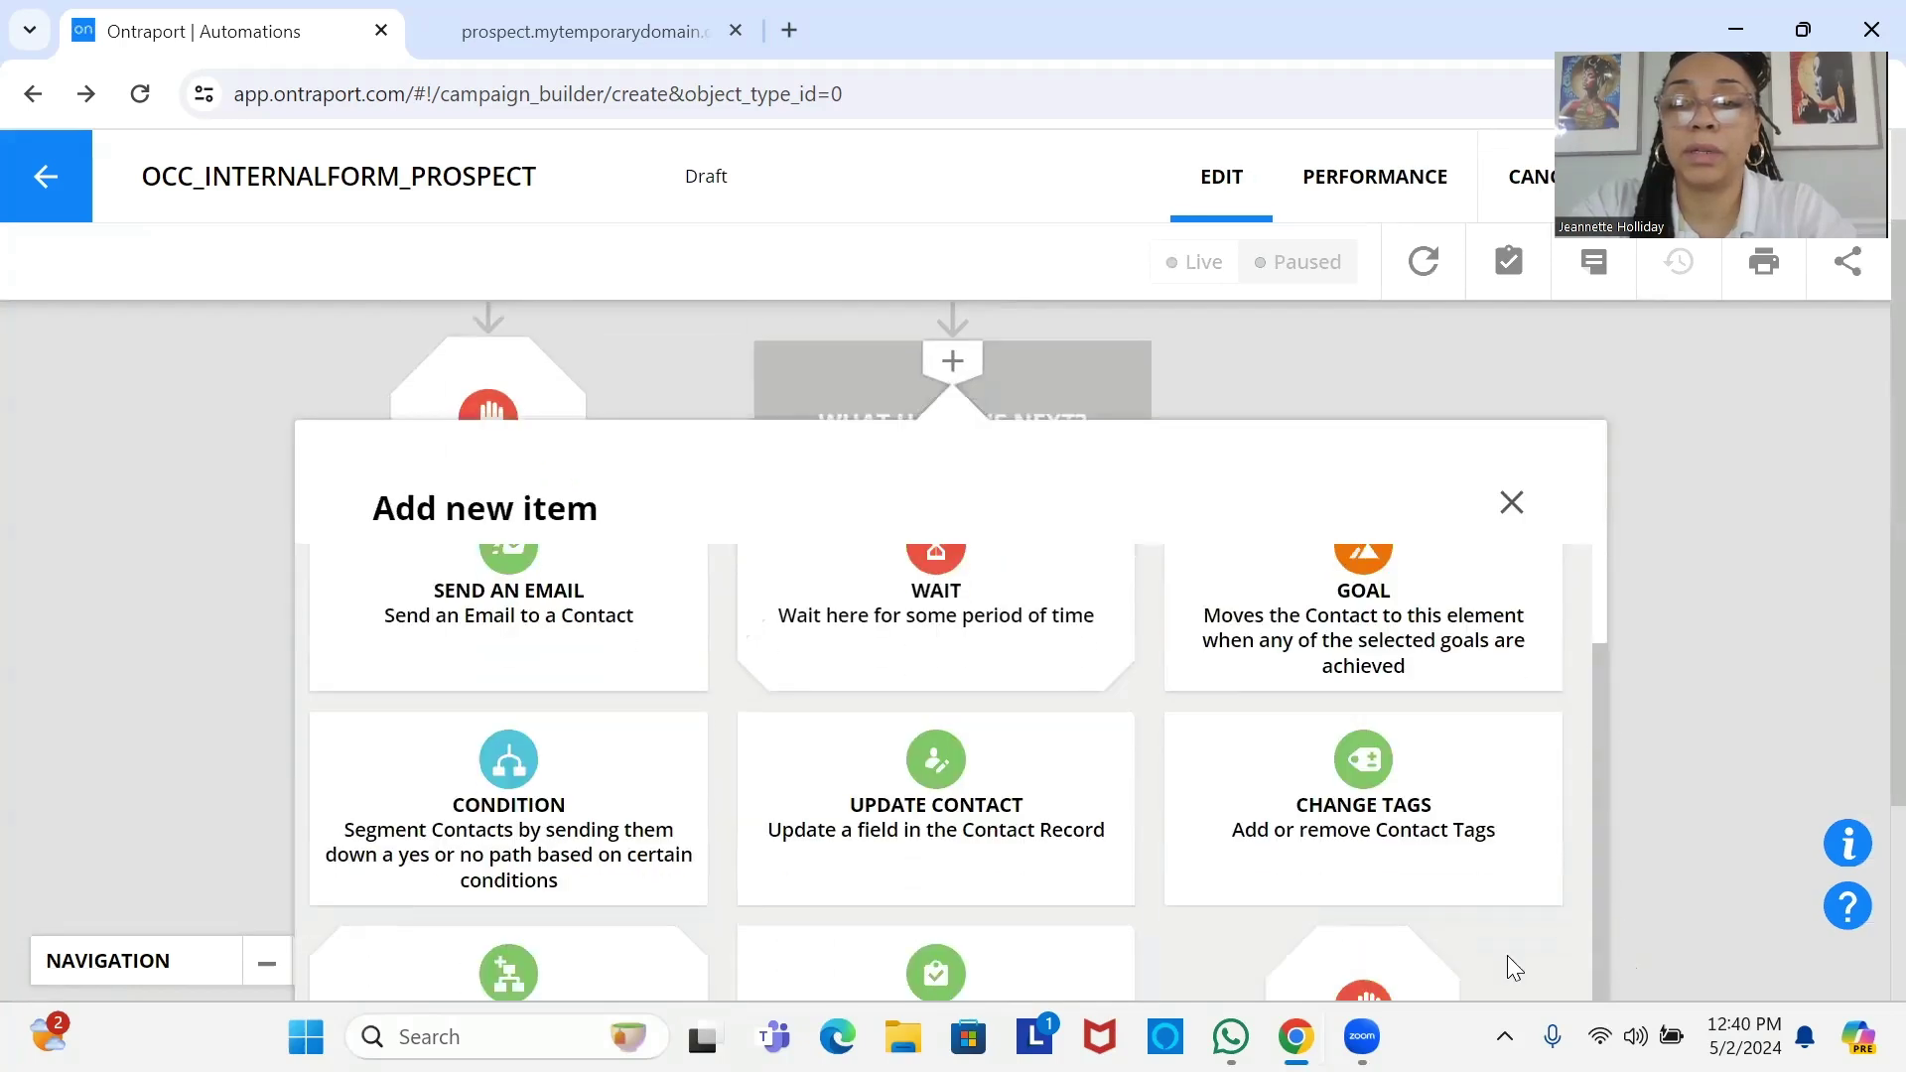
left_click(1387, 968)
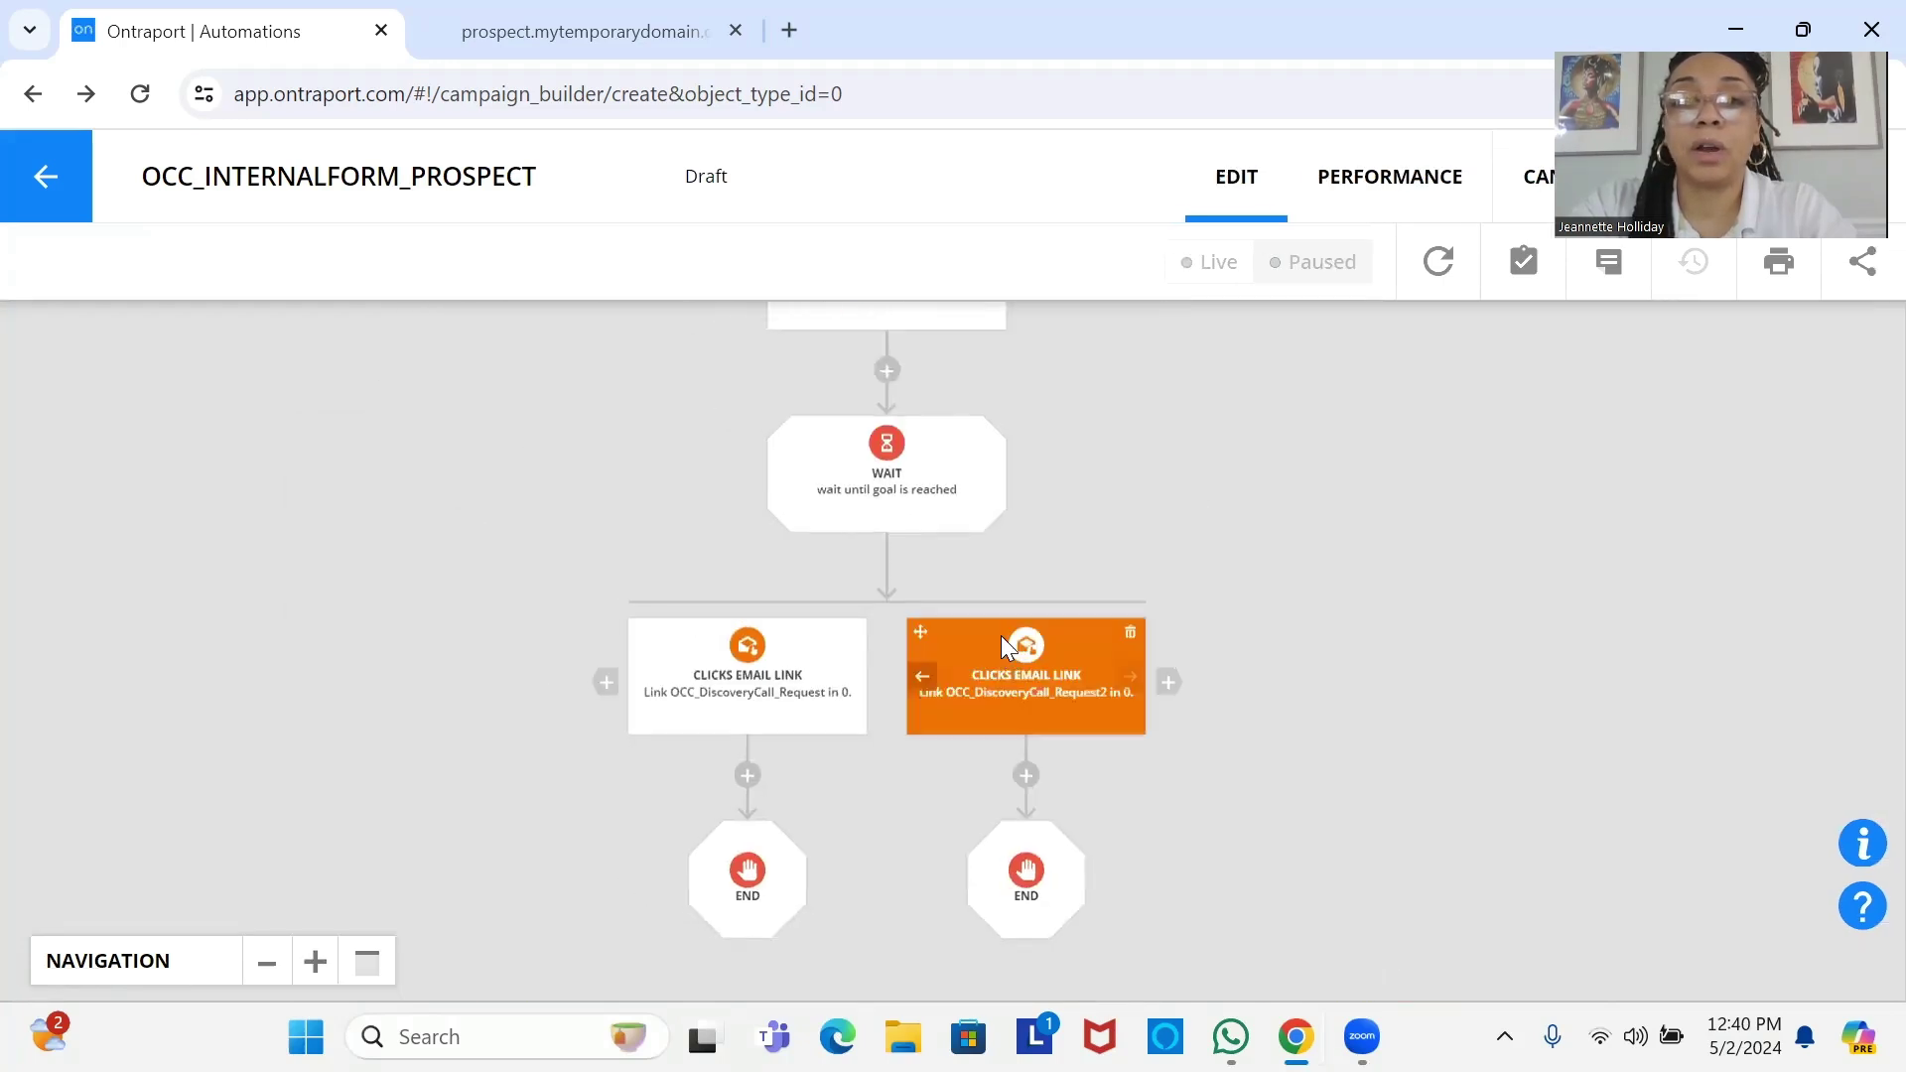
left_click_drag(1001, 636, 1086, 798)
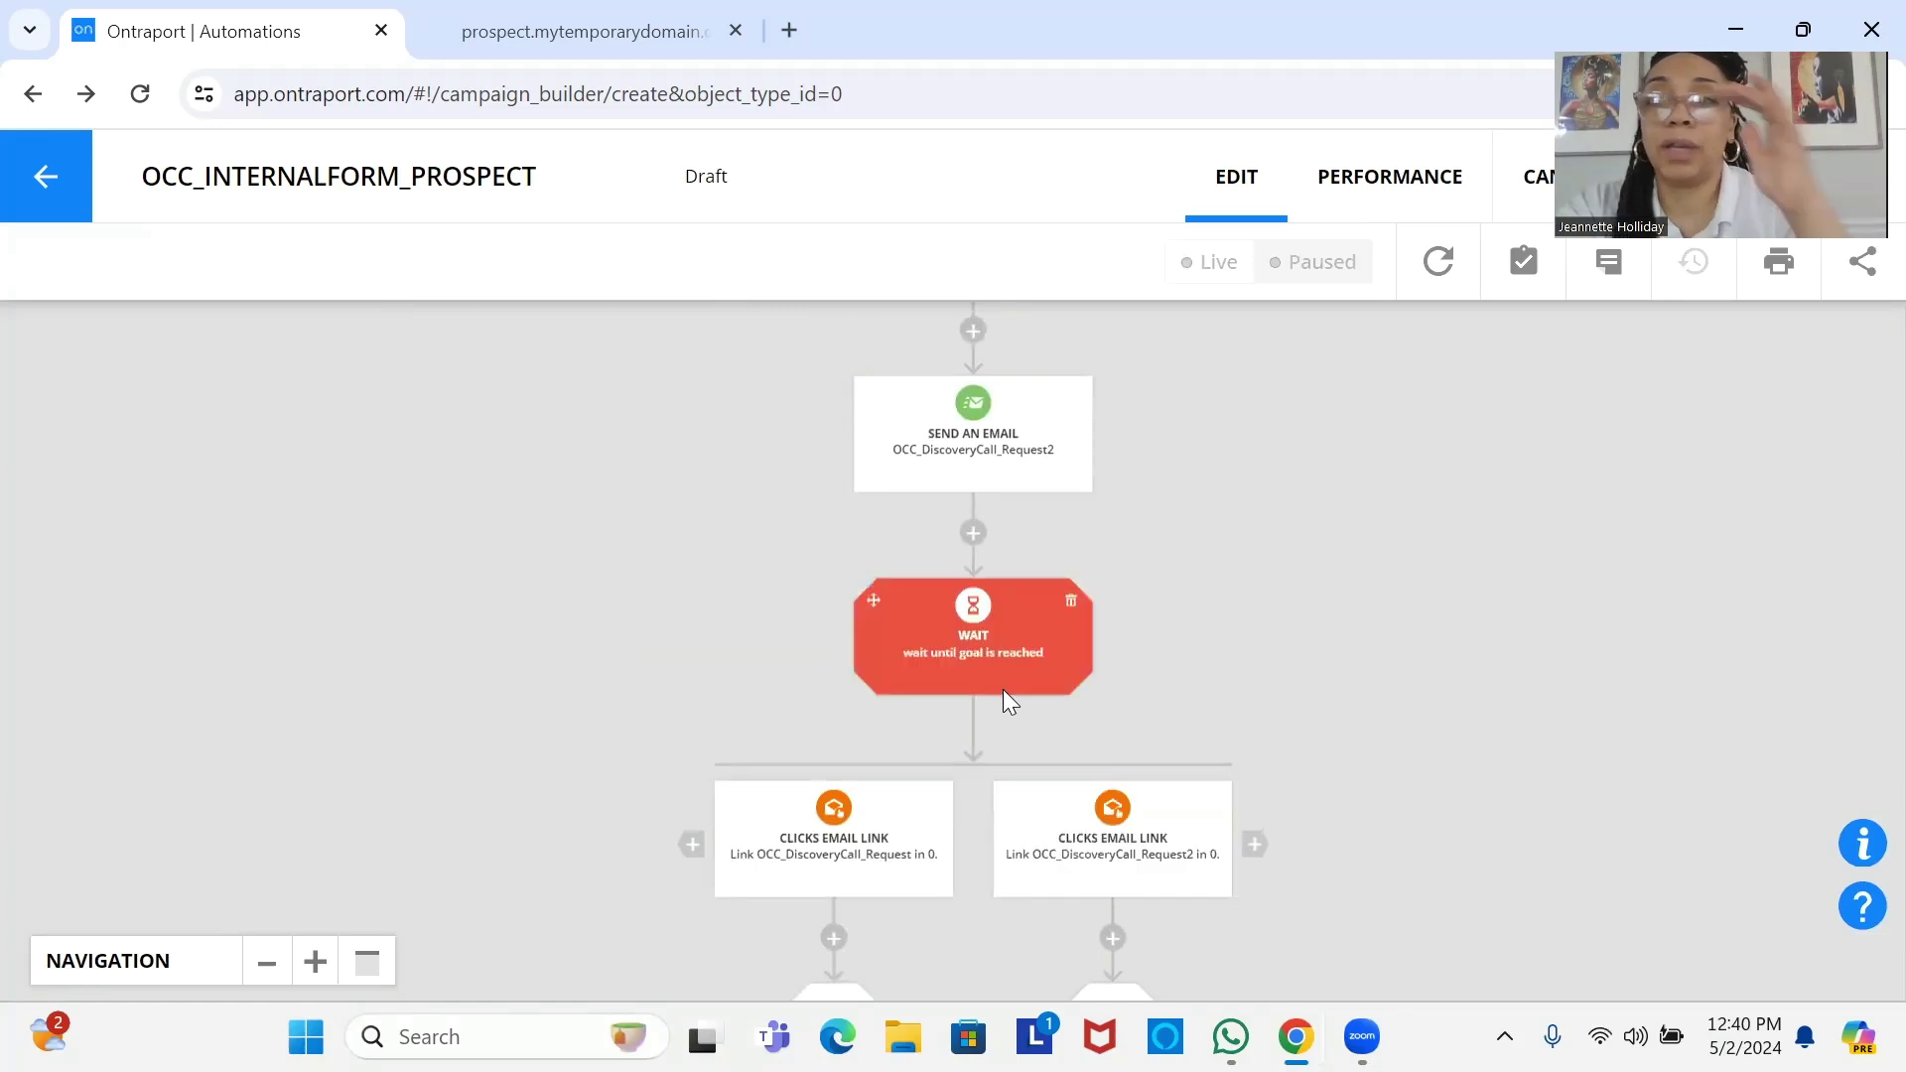
Set the wait before the two click-link goals to 7 days.
left_click(1008, 624)
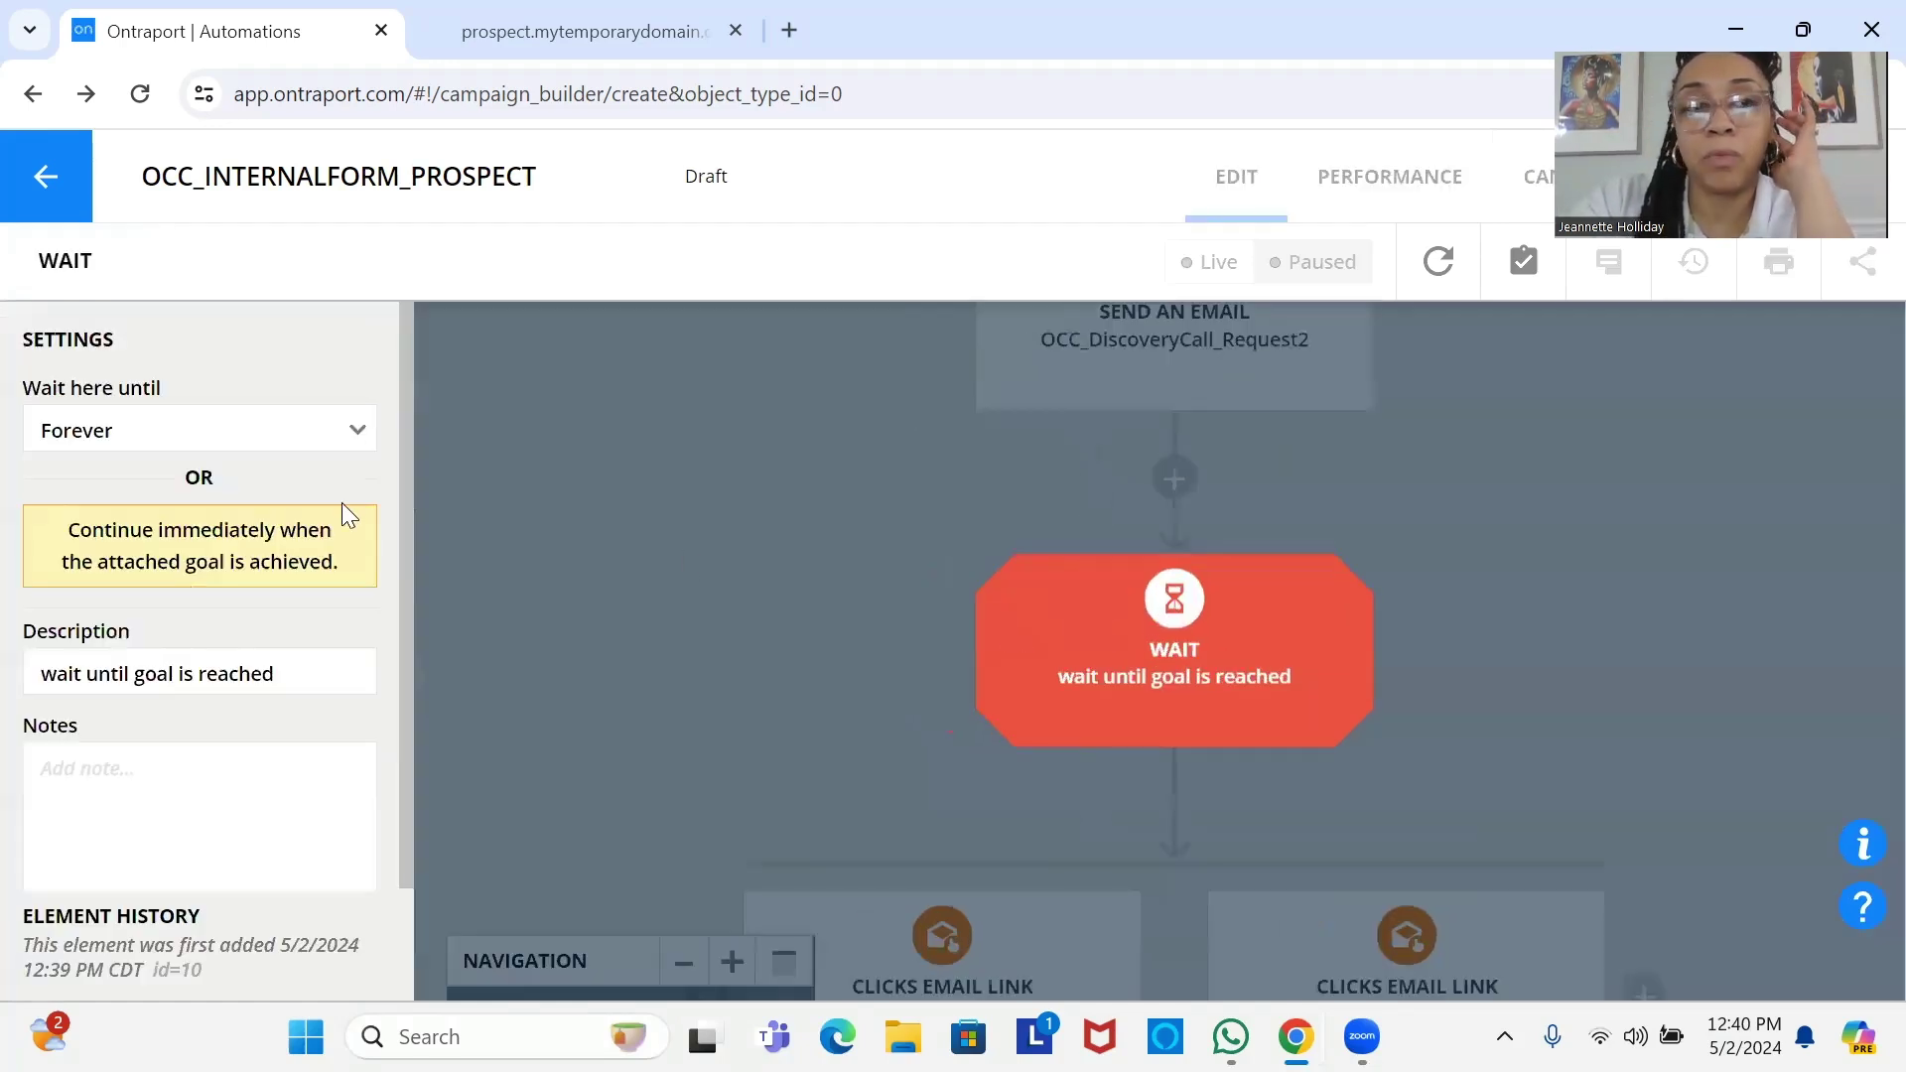
left_click(246, 455)
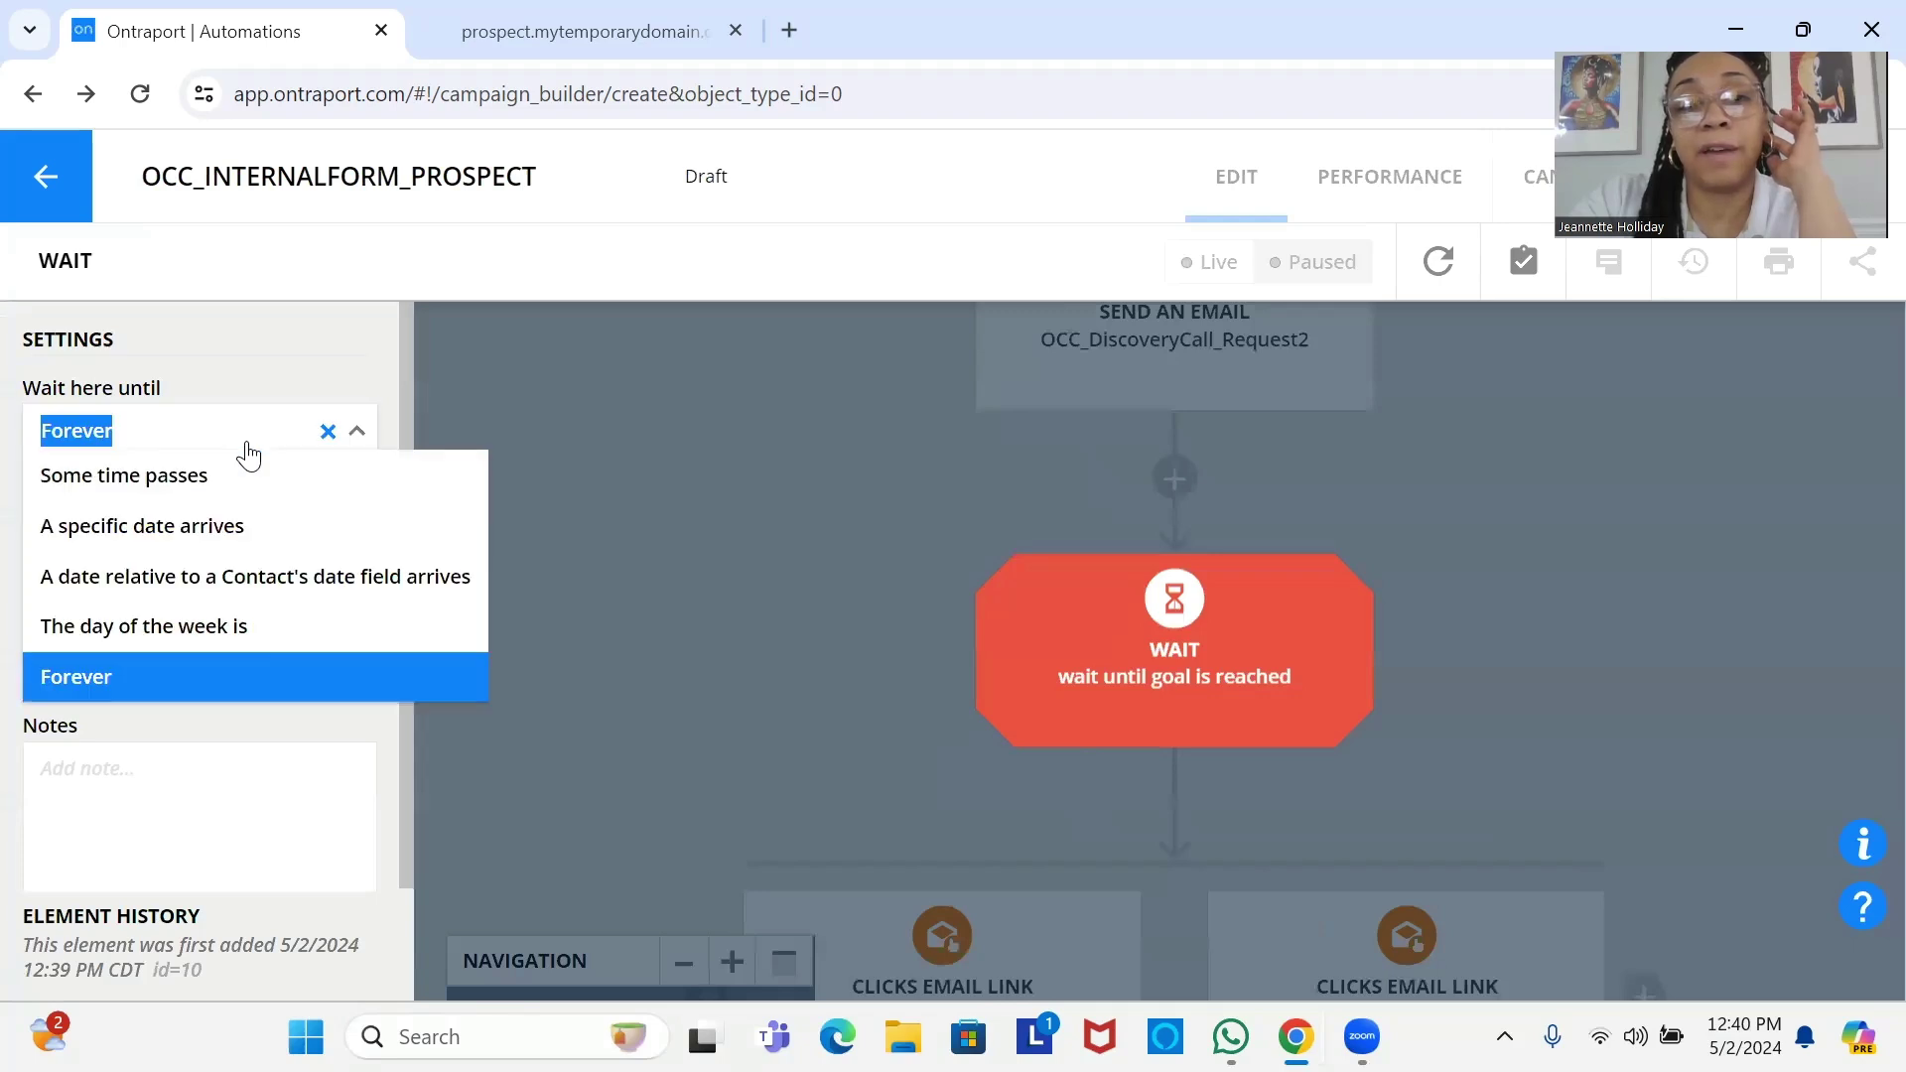
left_click(264, 474)
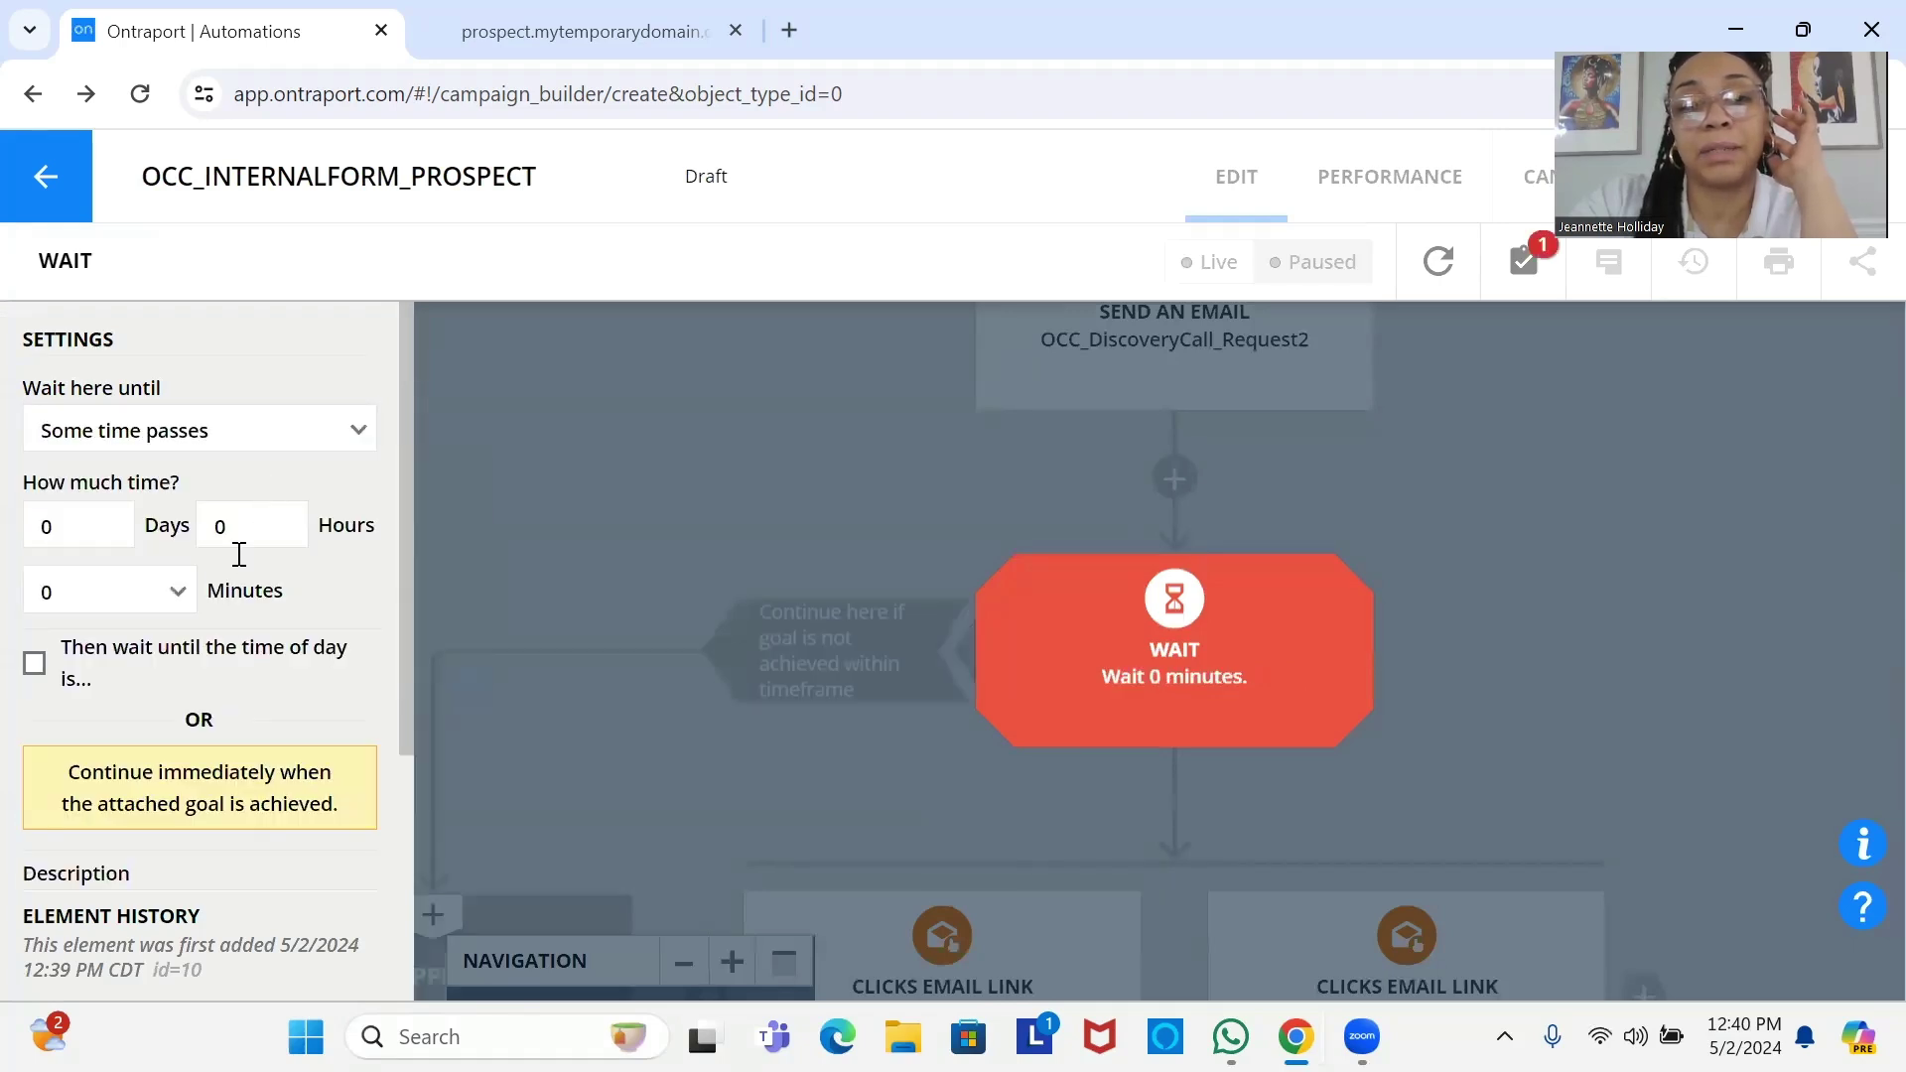
left_click(106, 518)
double_click(107, 518)
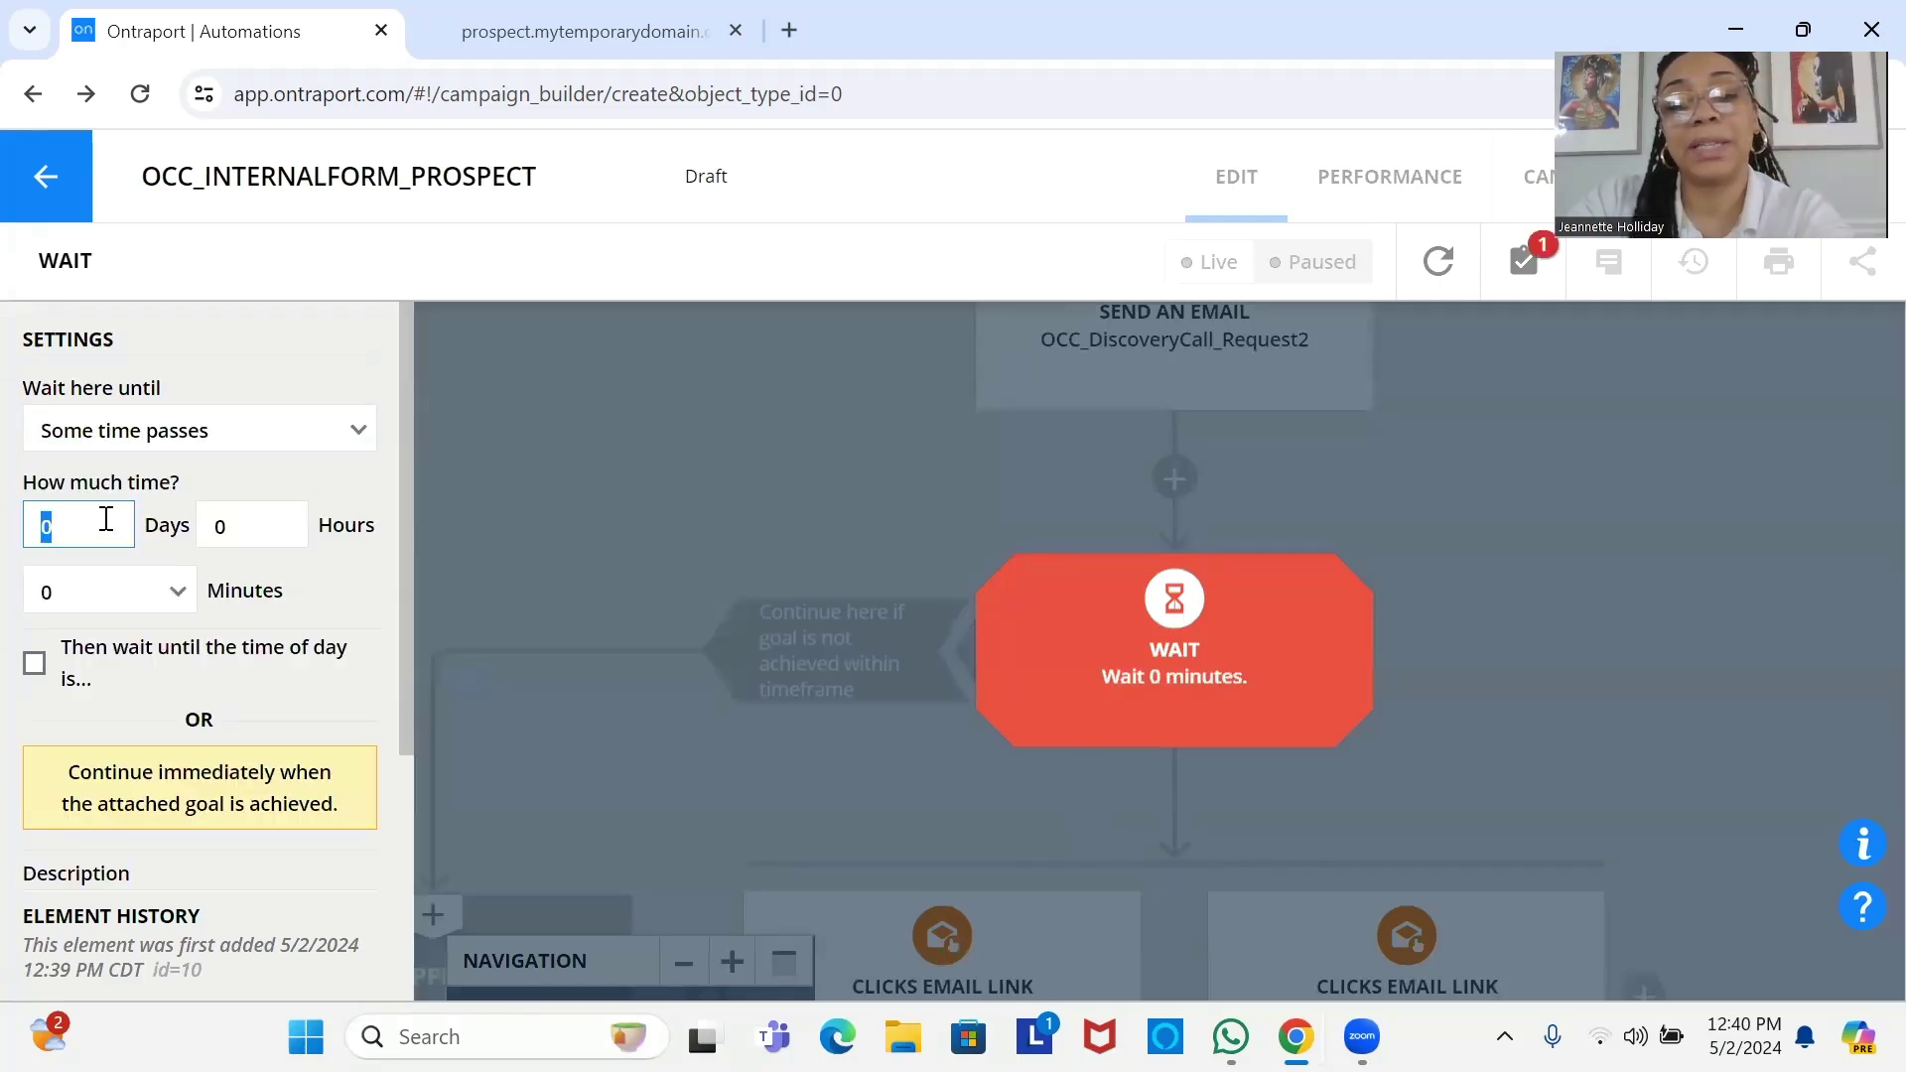
type("7")
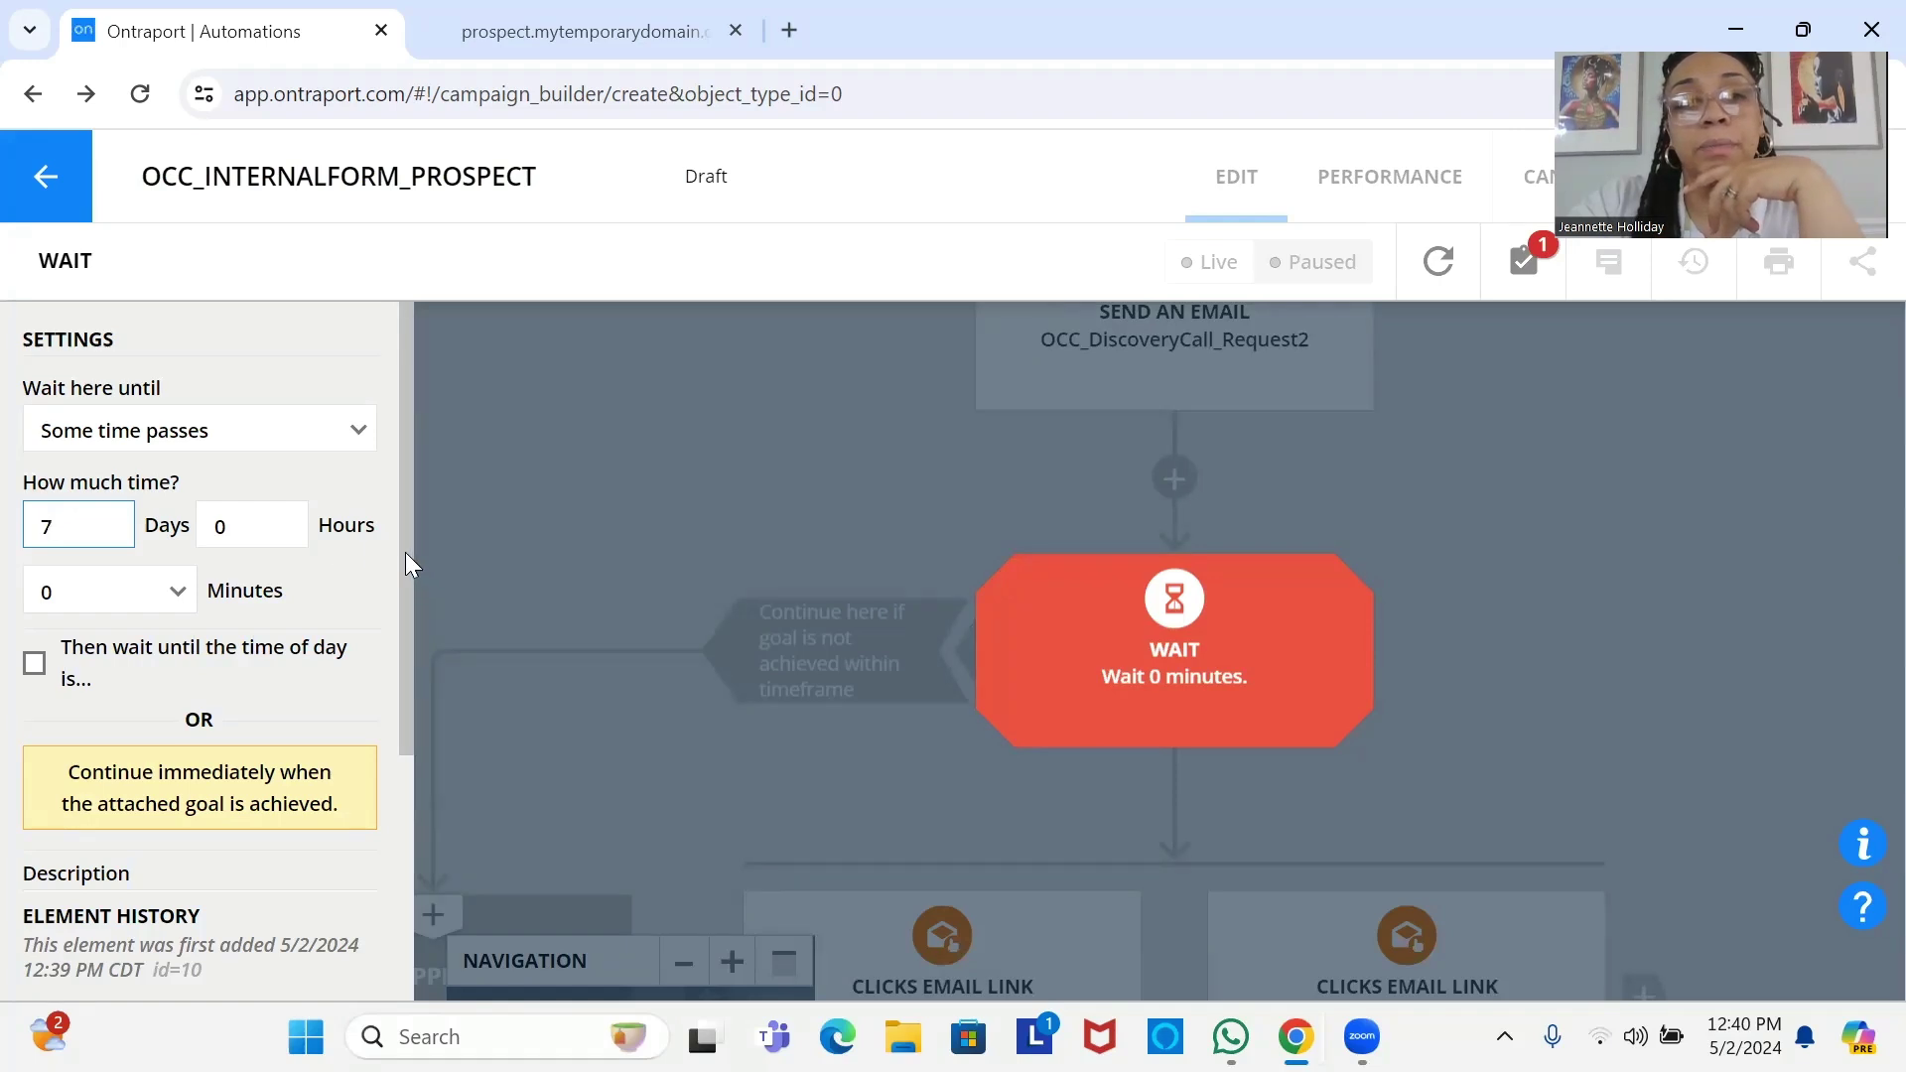
left_click_drag(405, 552, 431, 784)
left_click(214, 862)
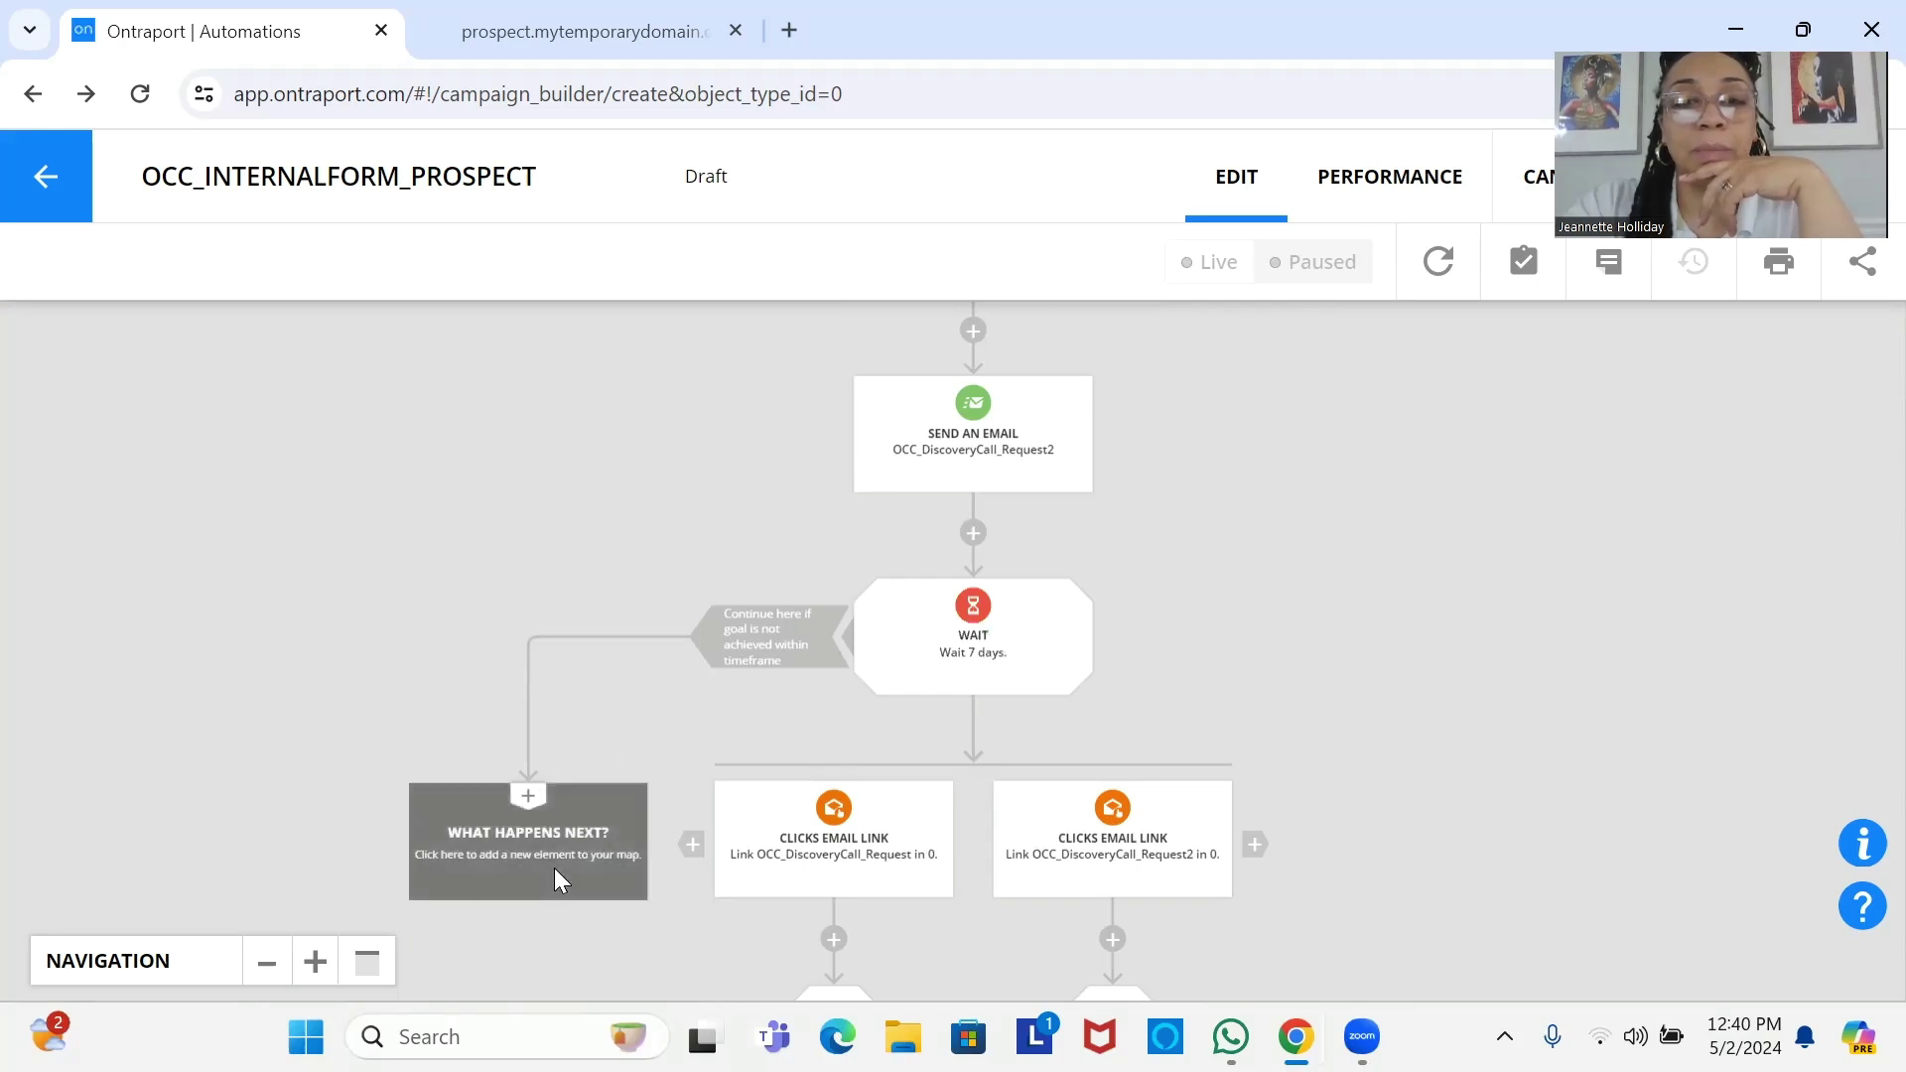
End the missed-goal branch with an End step that removes contacts from the automation.
left_click(504, 846)
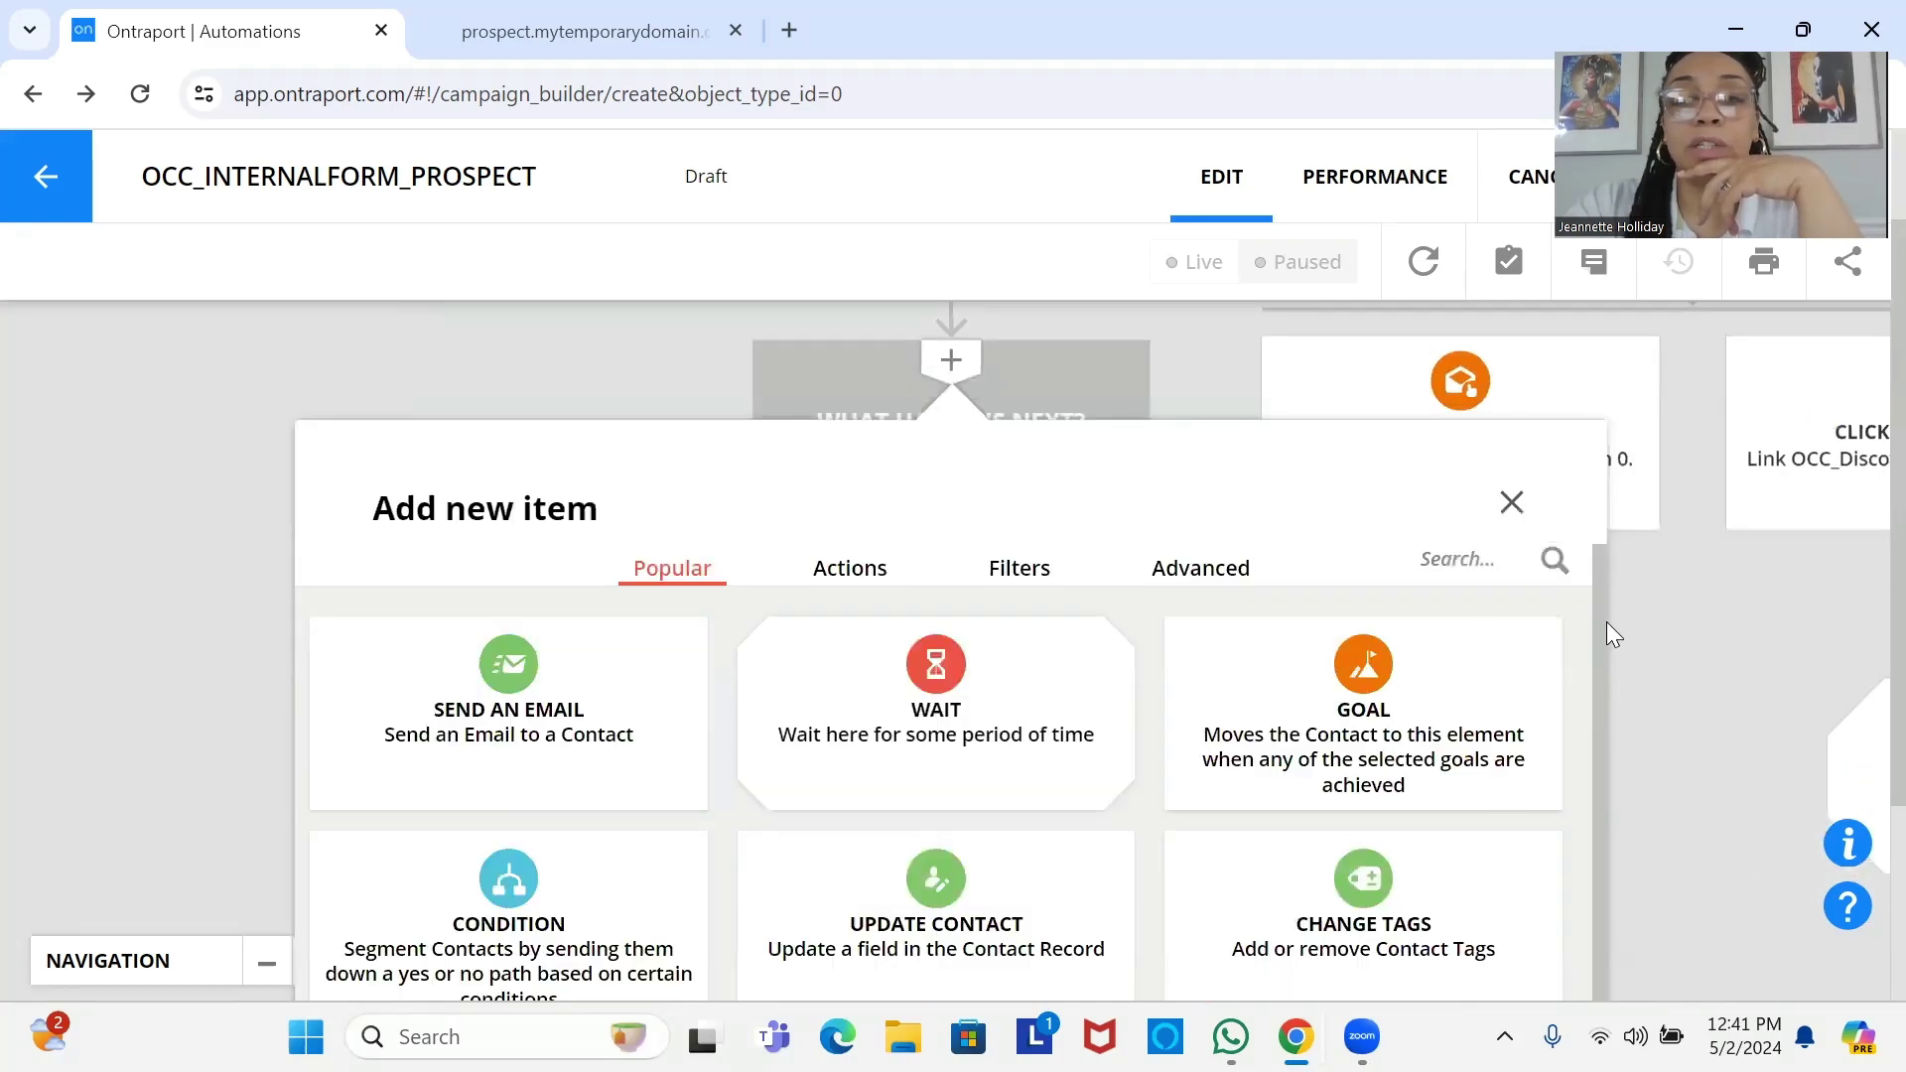
scroll(1620, 731, "down", 1)
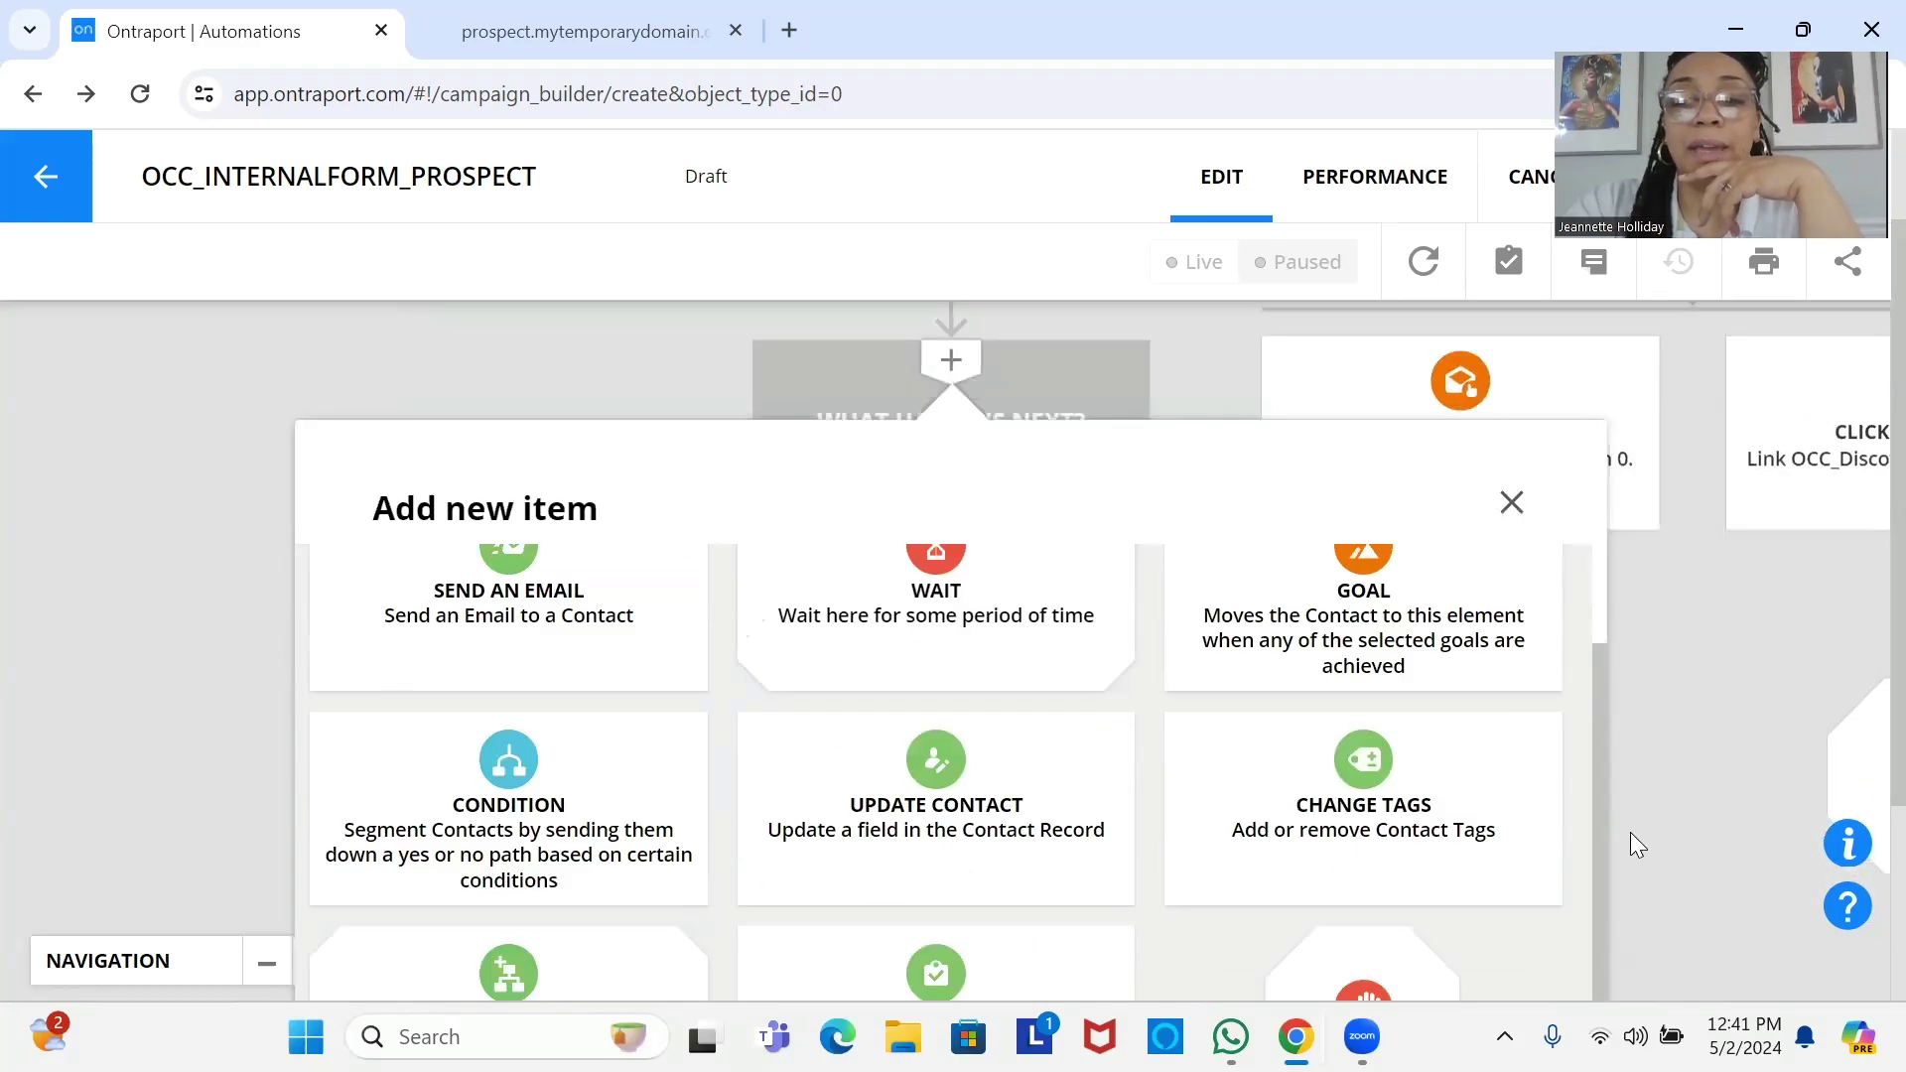
left_click(1376, 964)
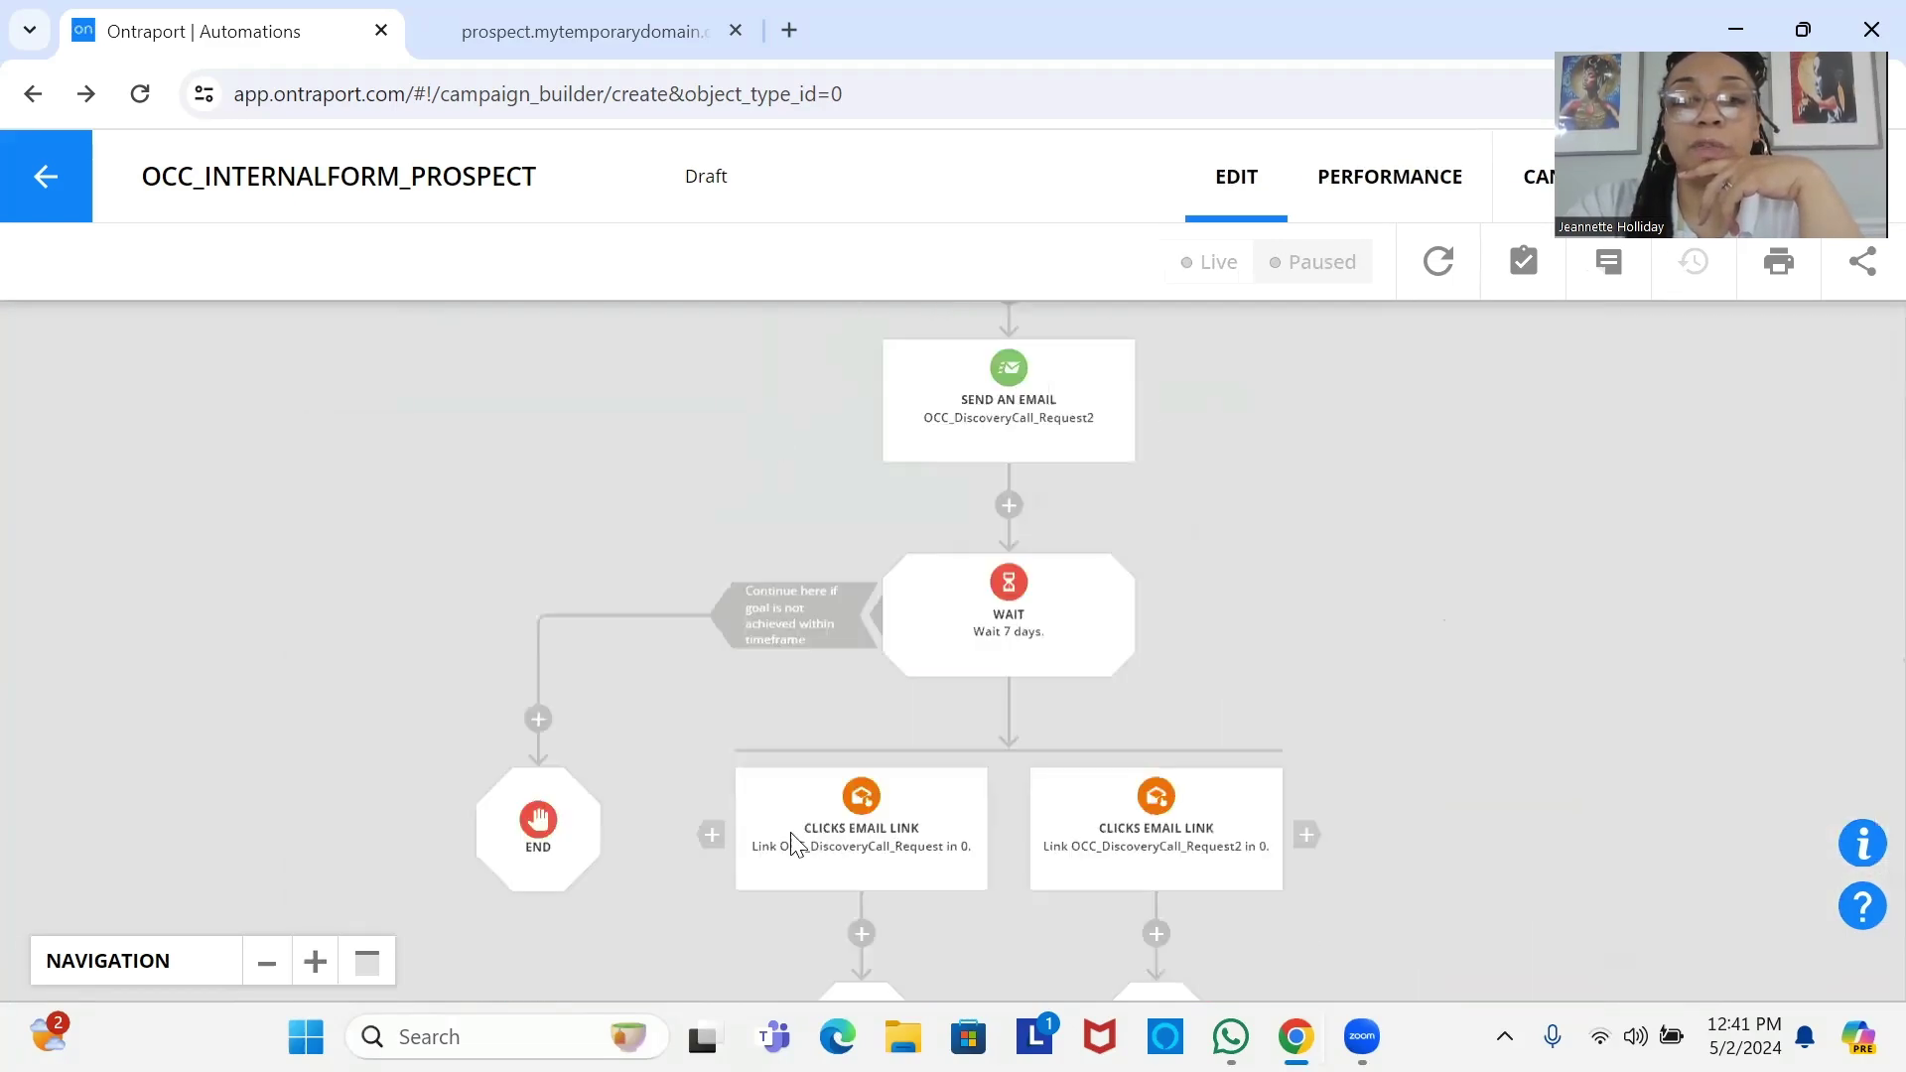
left_click(536, 834)
left_click(252, 422)
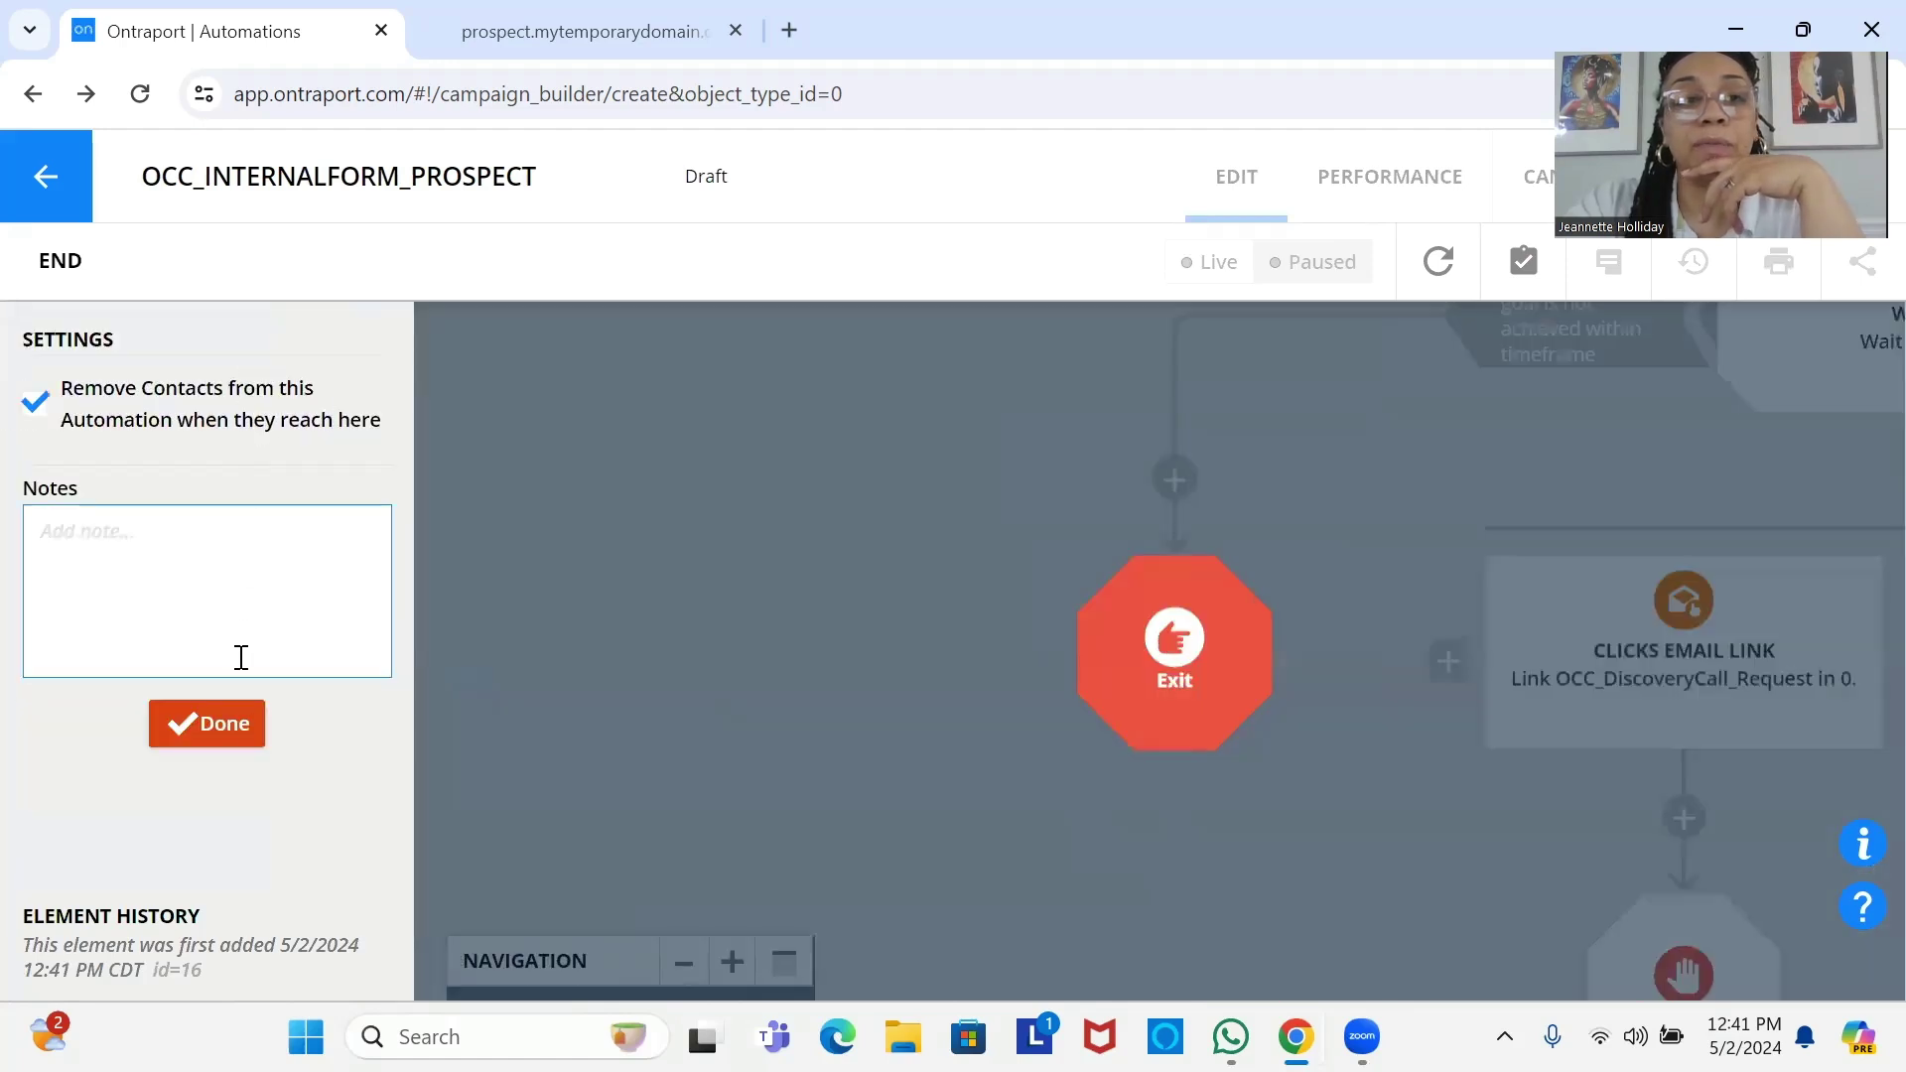
left_click(248, 740)
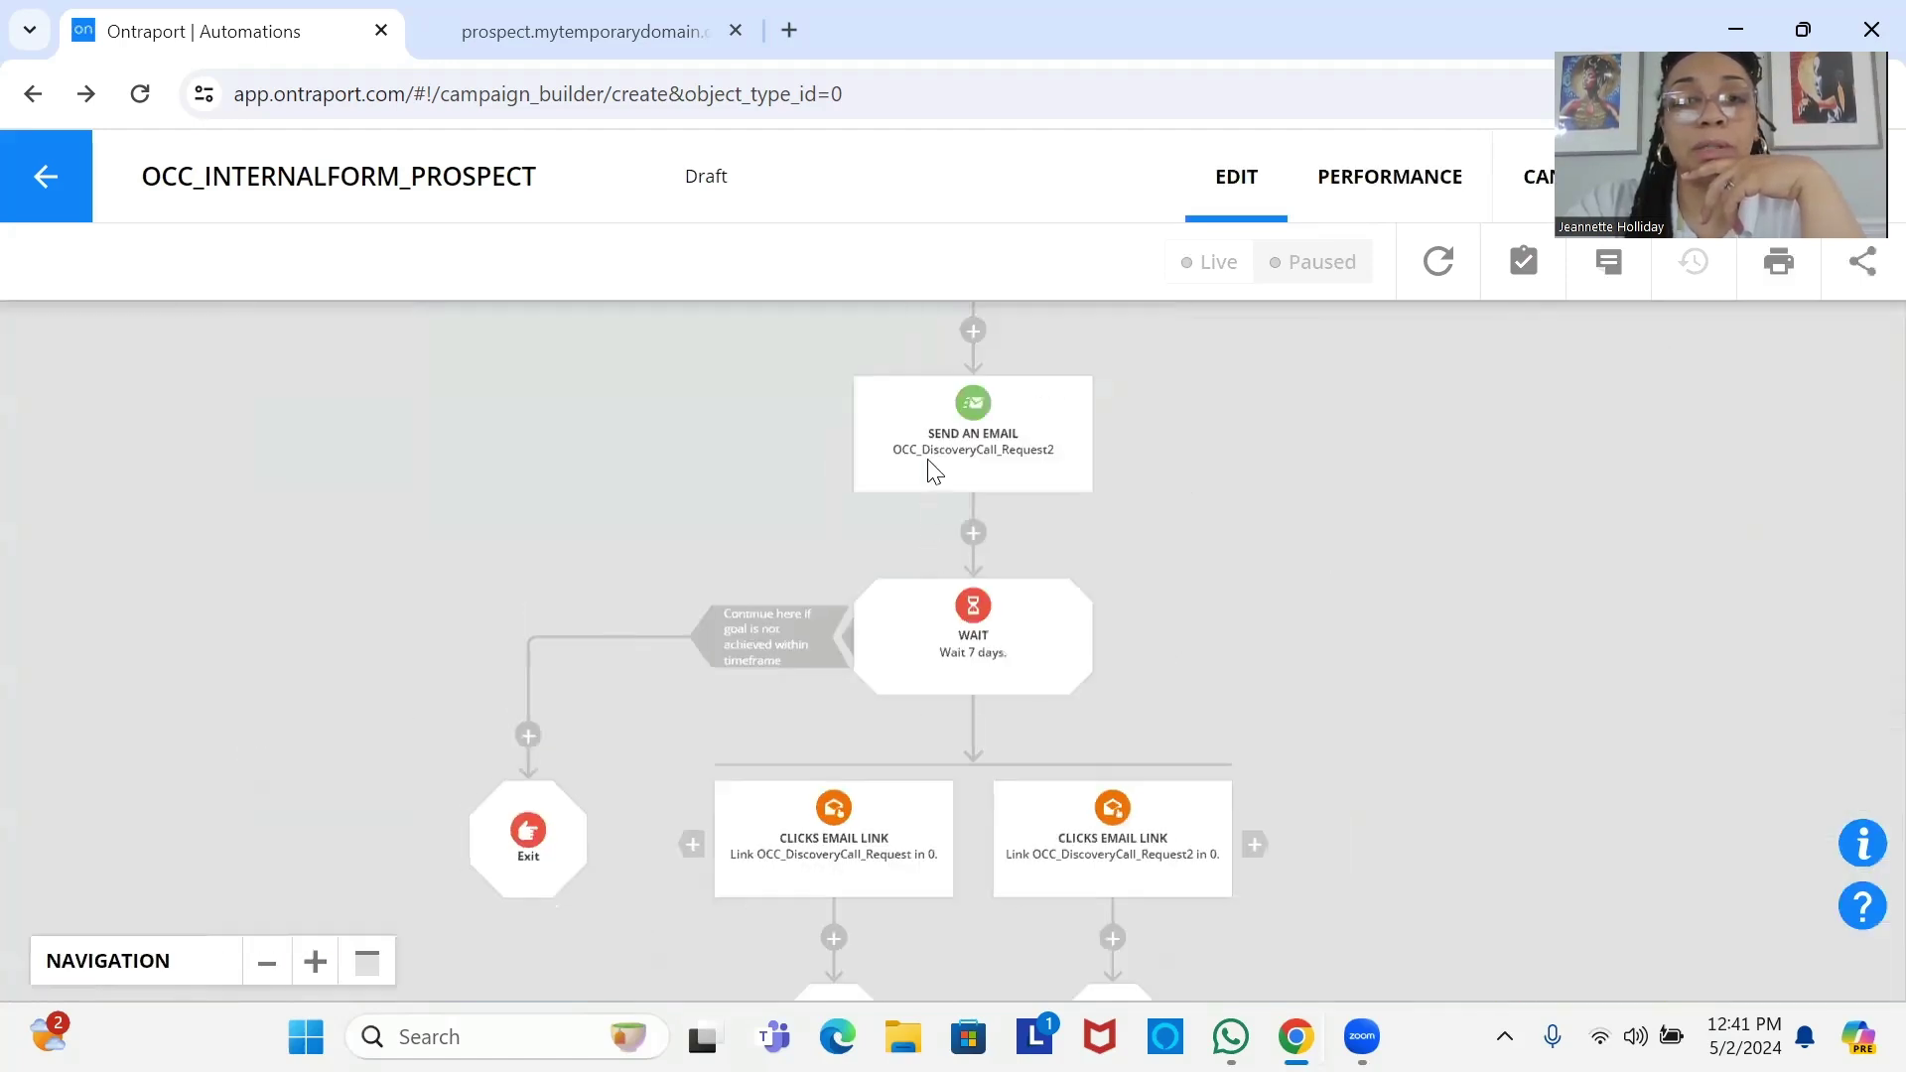
scroll(938, 452, "up", 4)
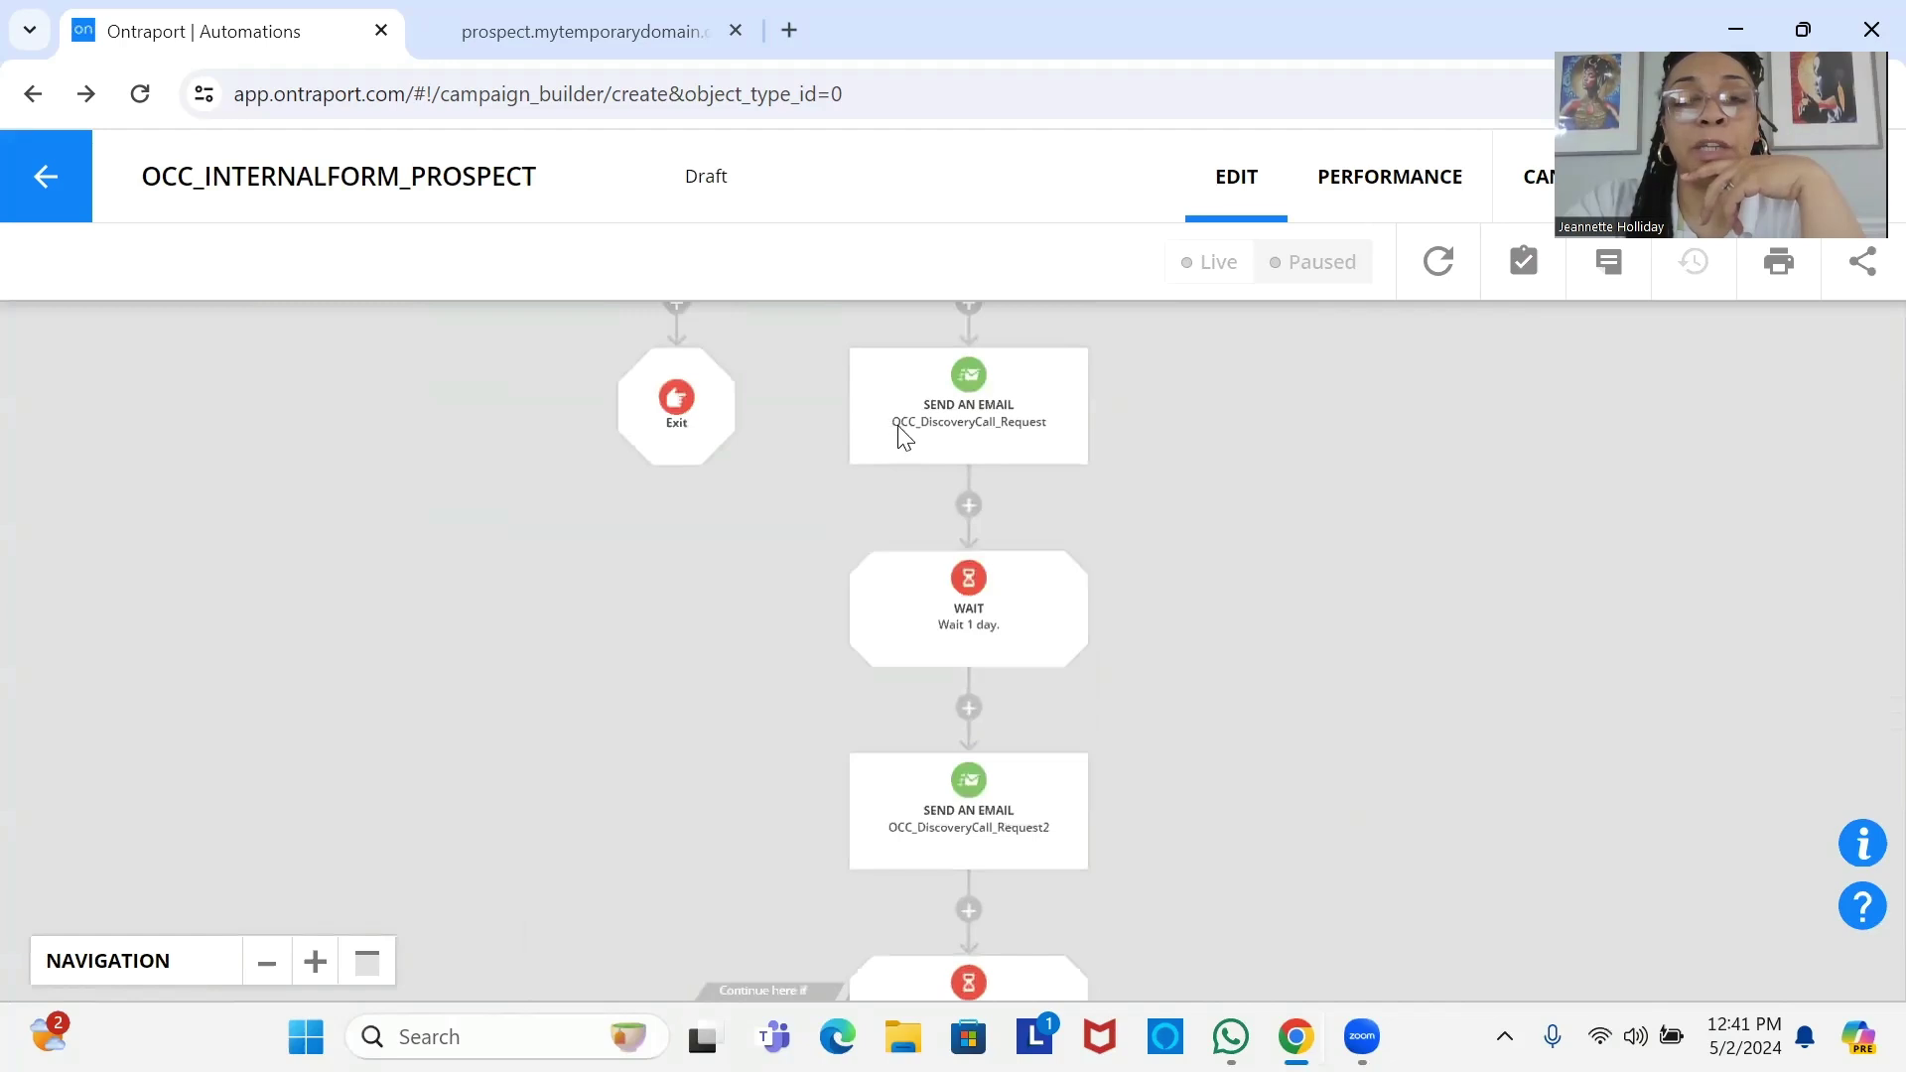
scroll(884, 447, "up", 1)
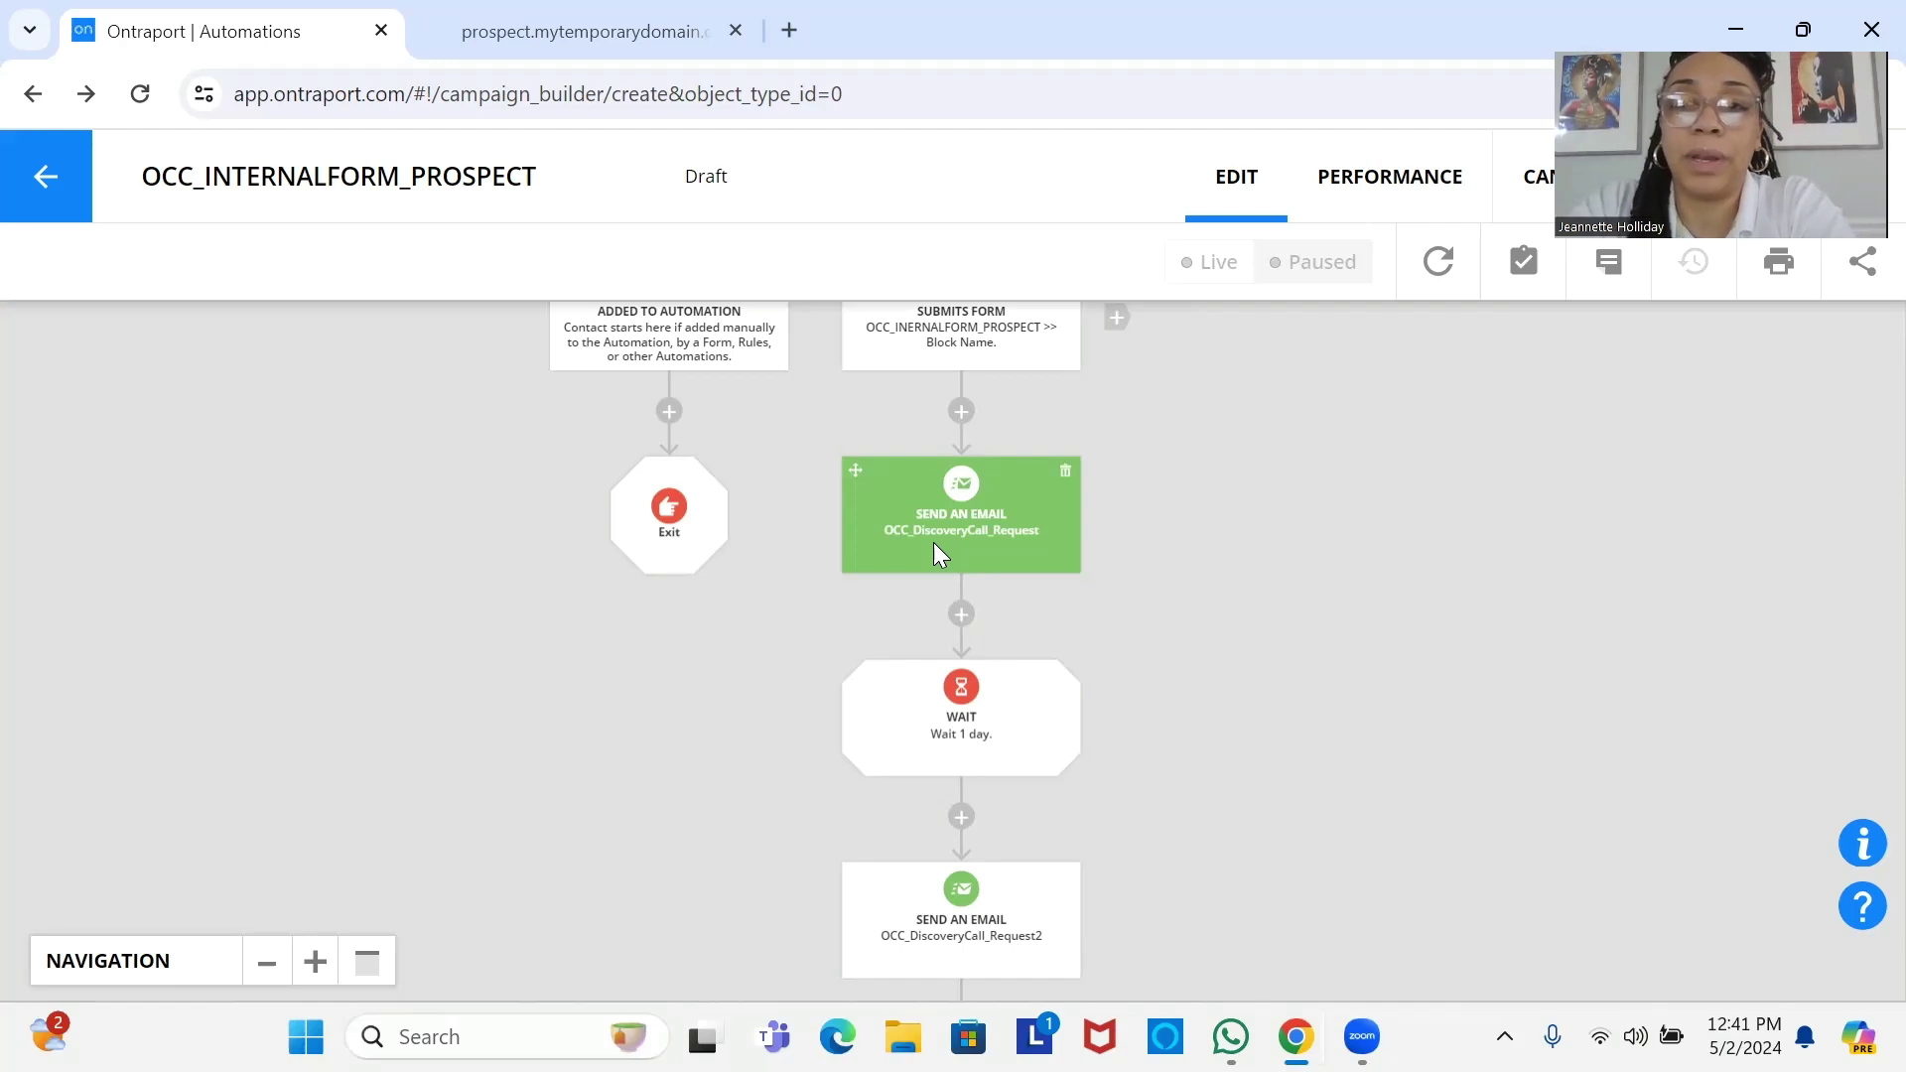
left_click_drag(933, 542, 872, 633)
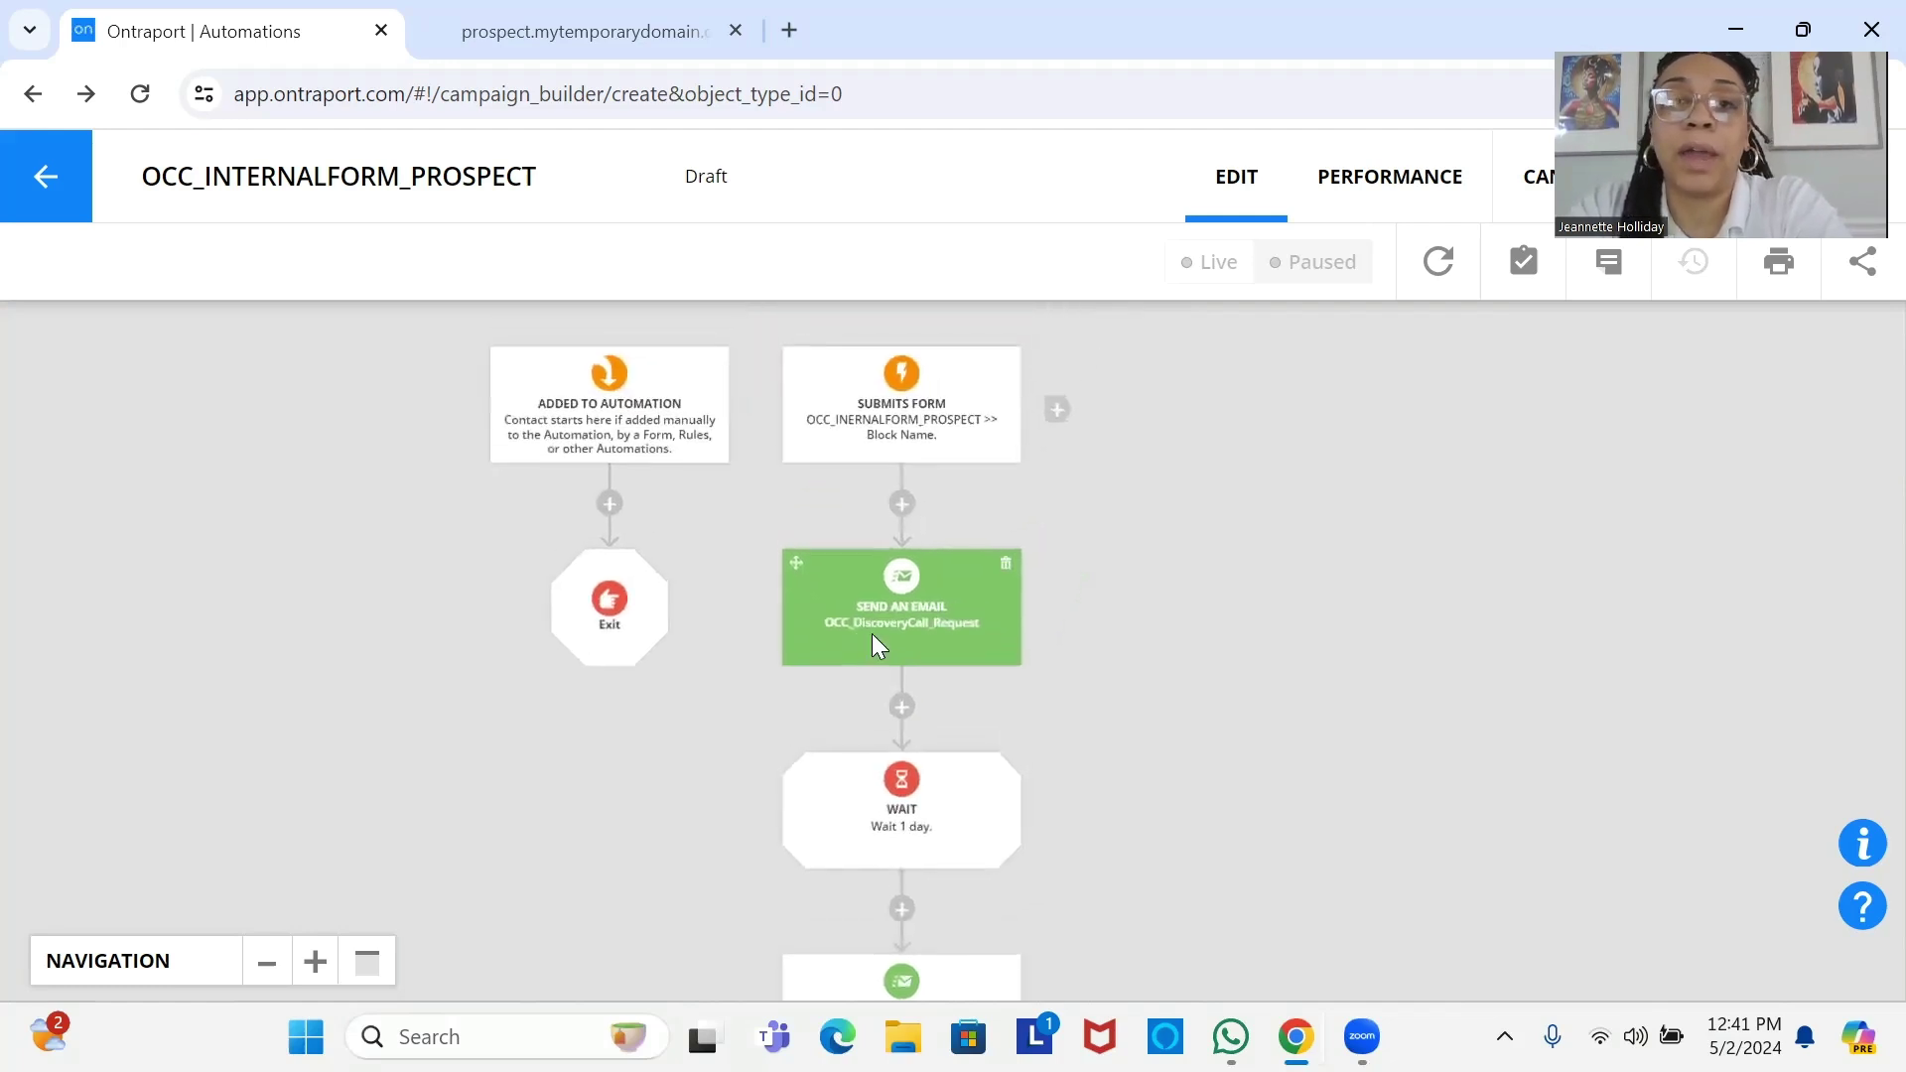
Add a 'When Contact is added to Tag' trigger for the Booked A Consult tag.
left_click(1072, 417)
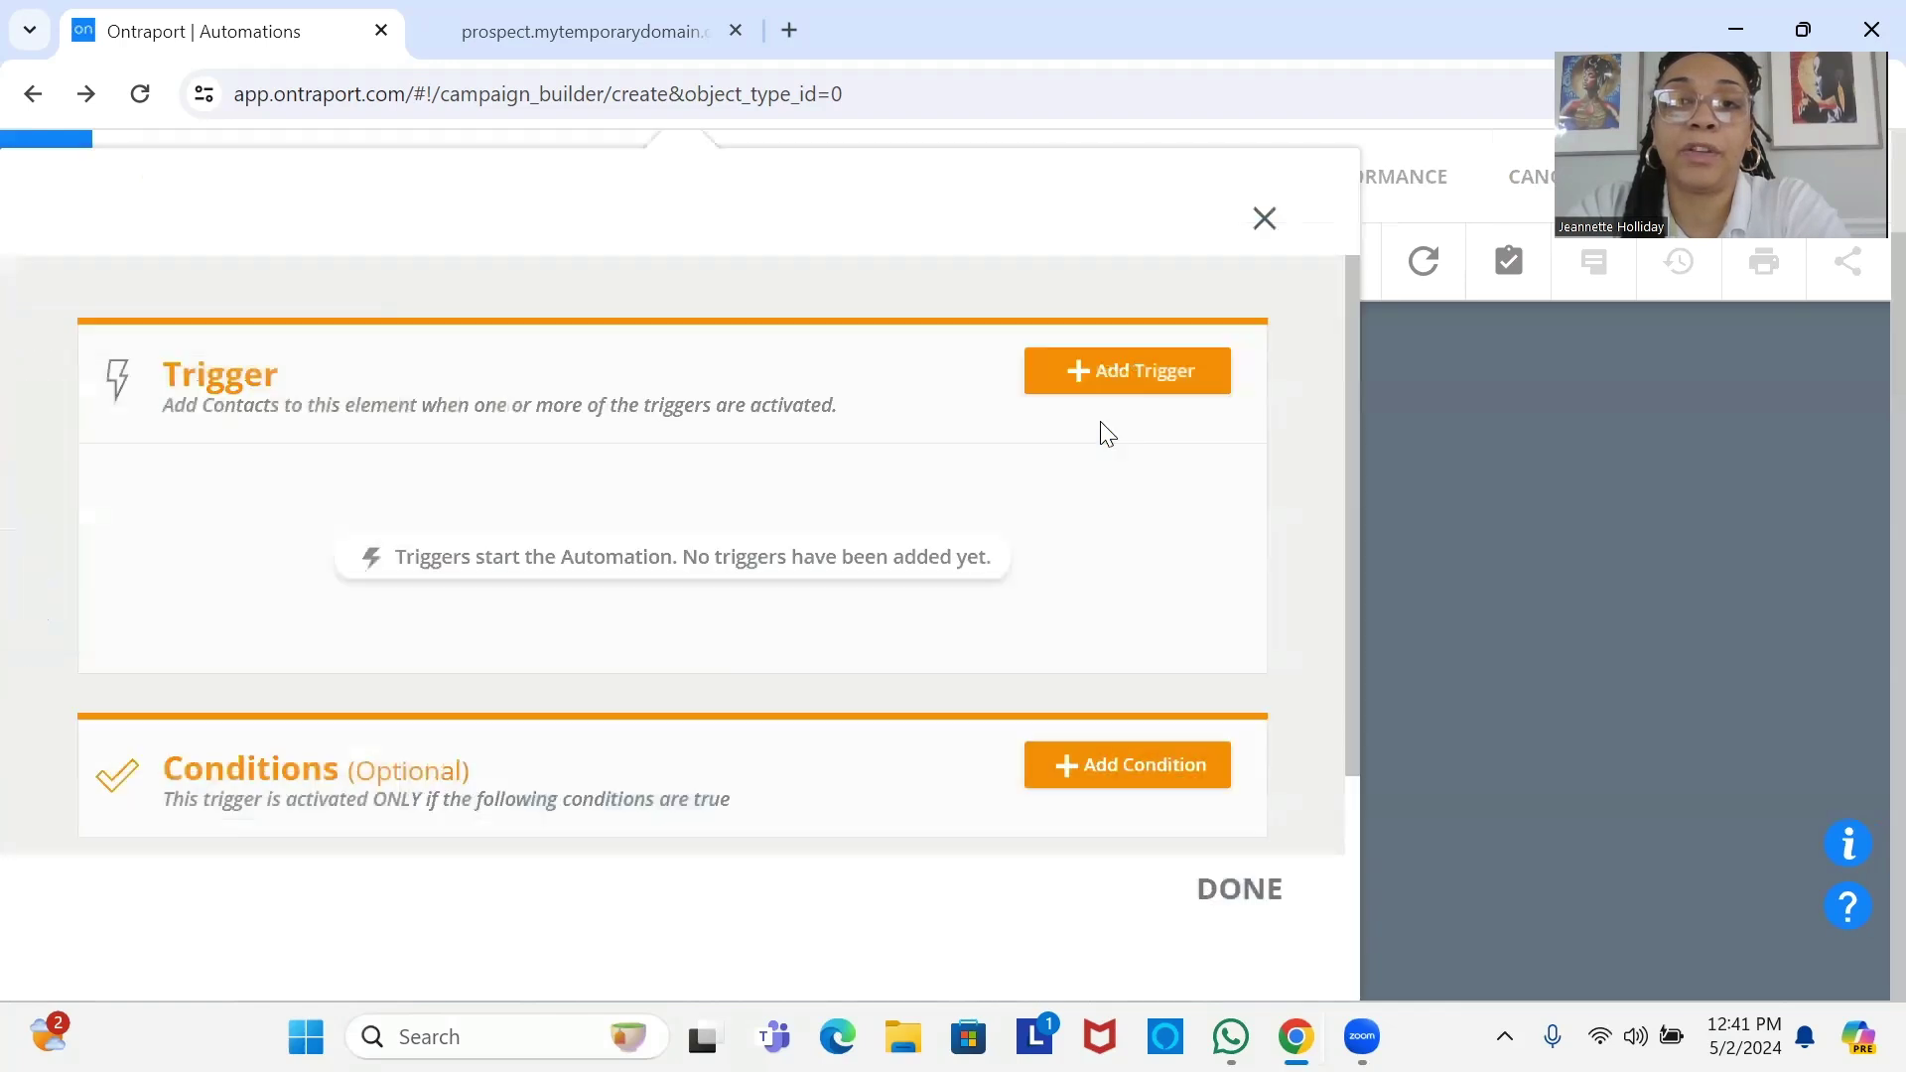
left_click(1143, 369)
type("tag")
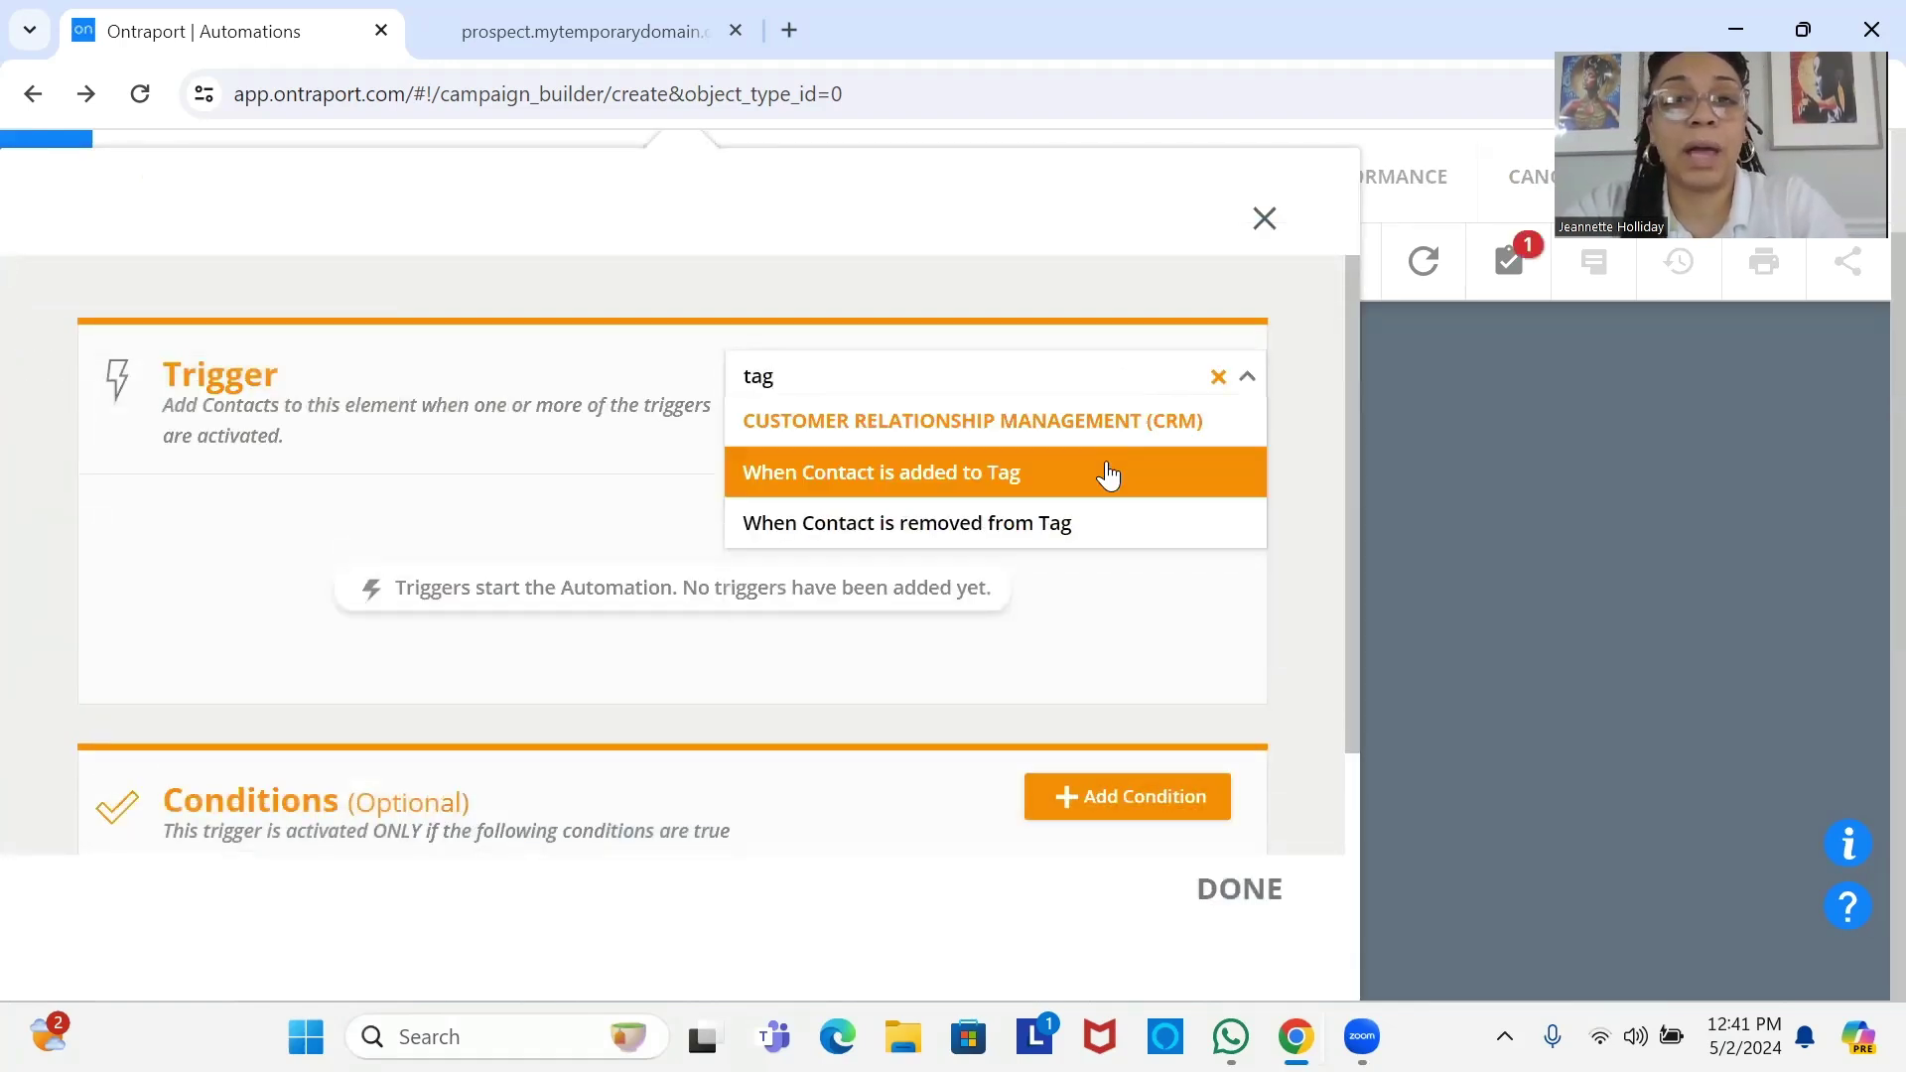
left_click(1107, 475)
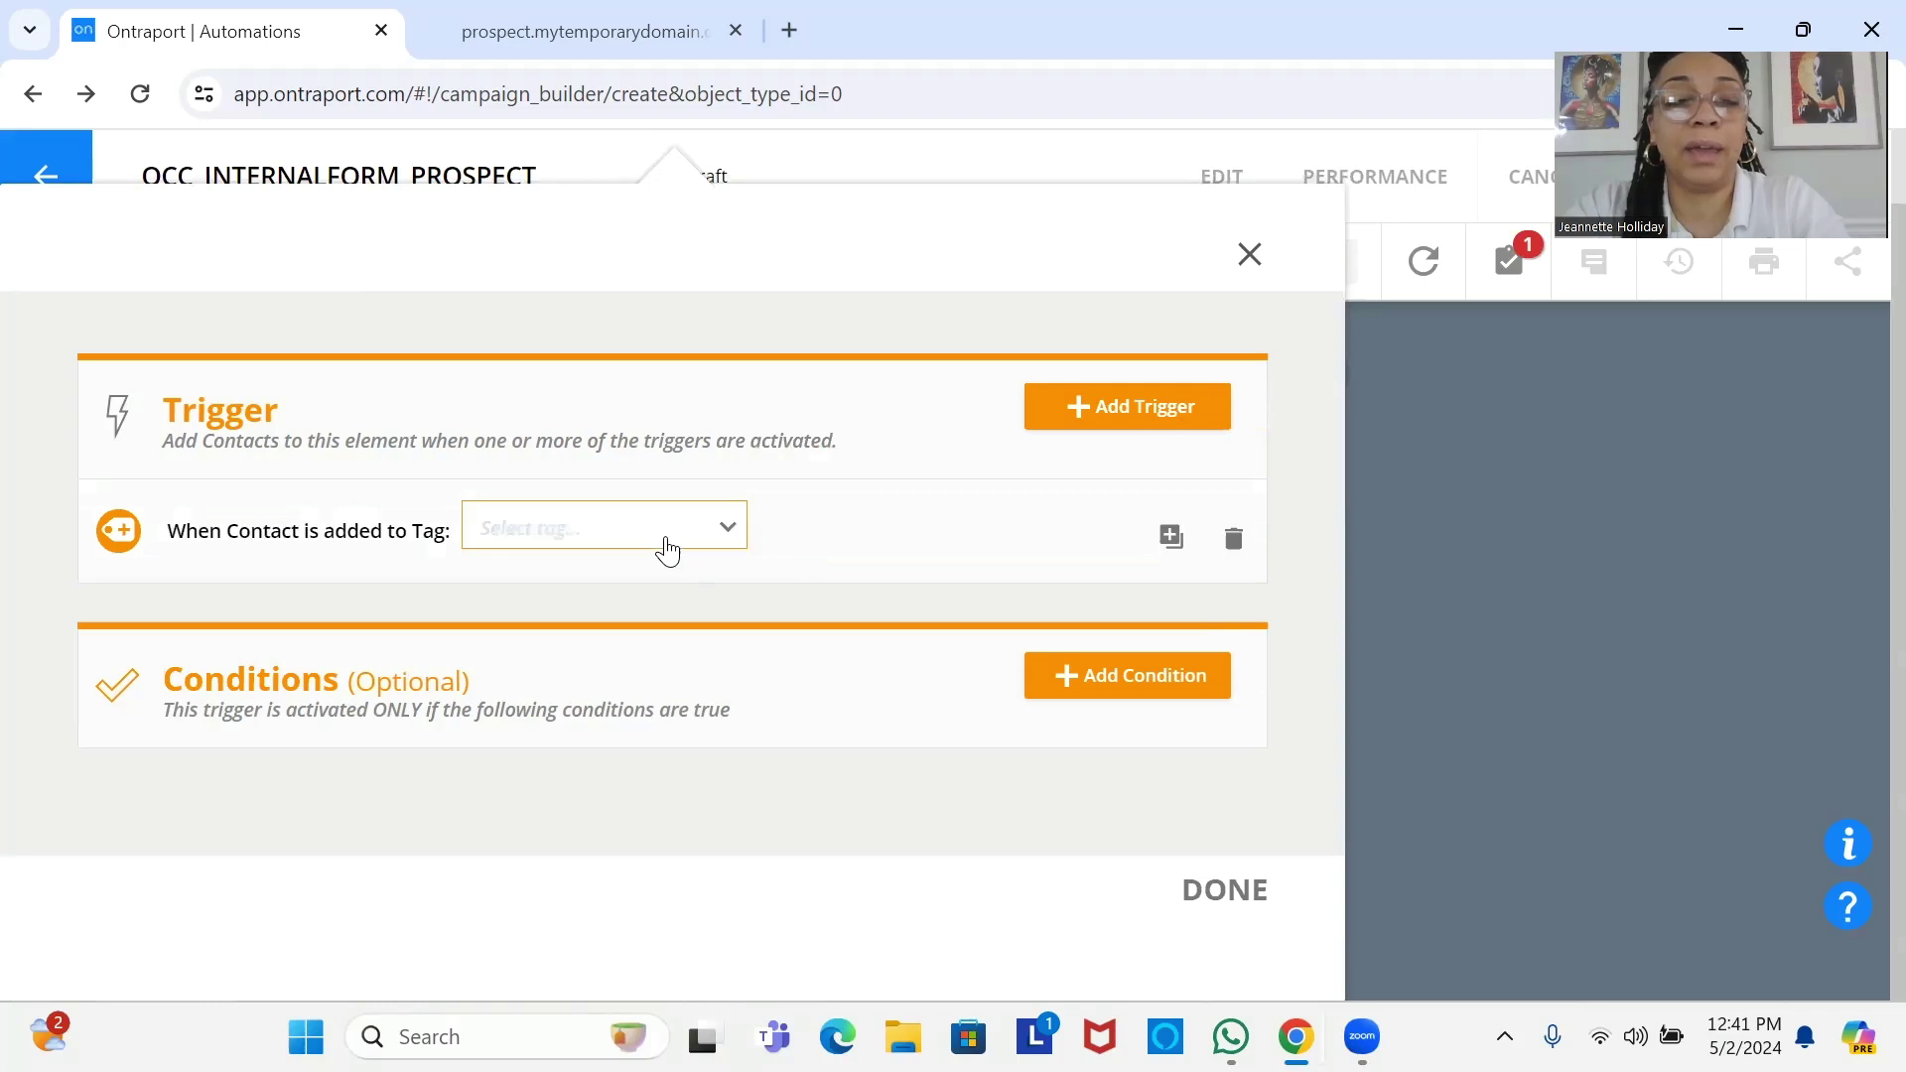
left_click(667, 551)
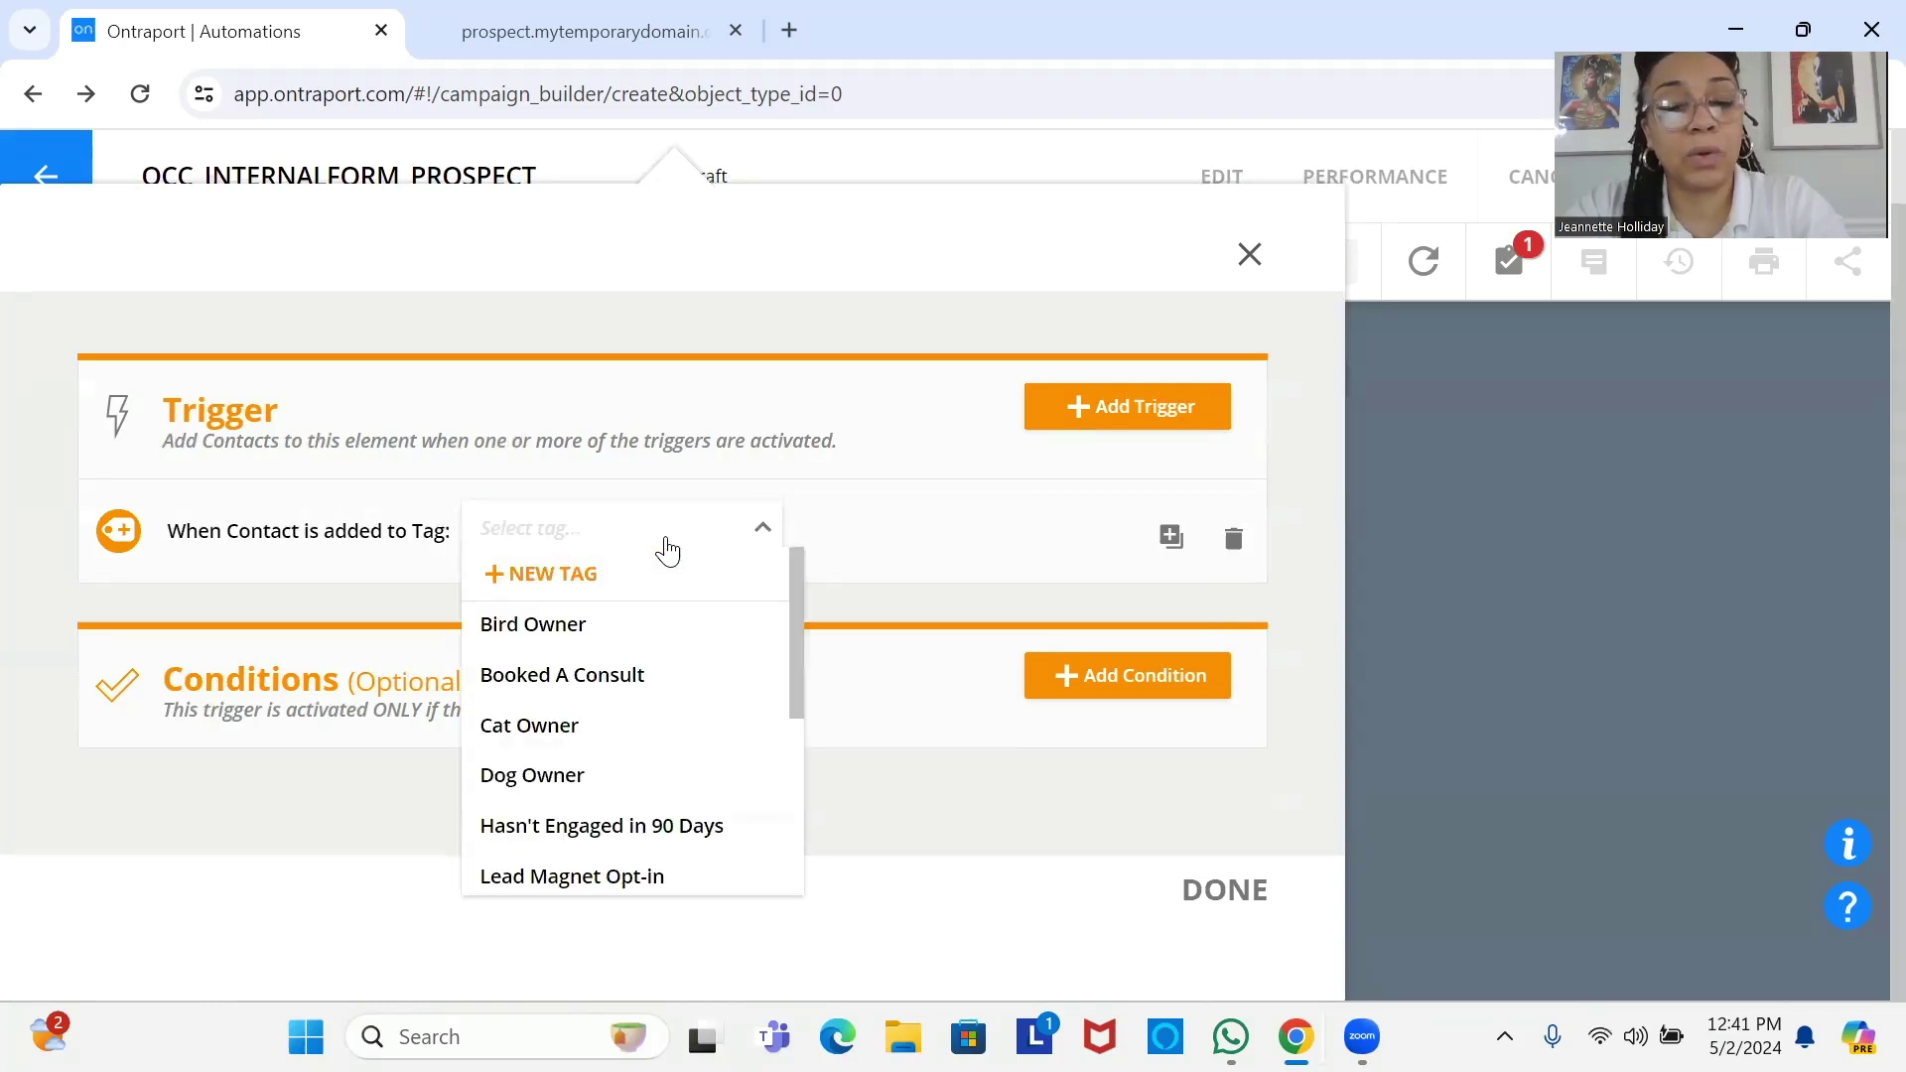
type("boo")
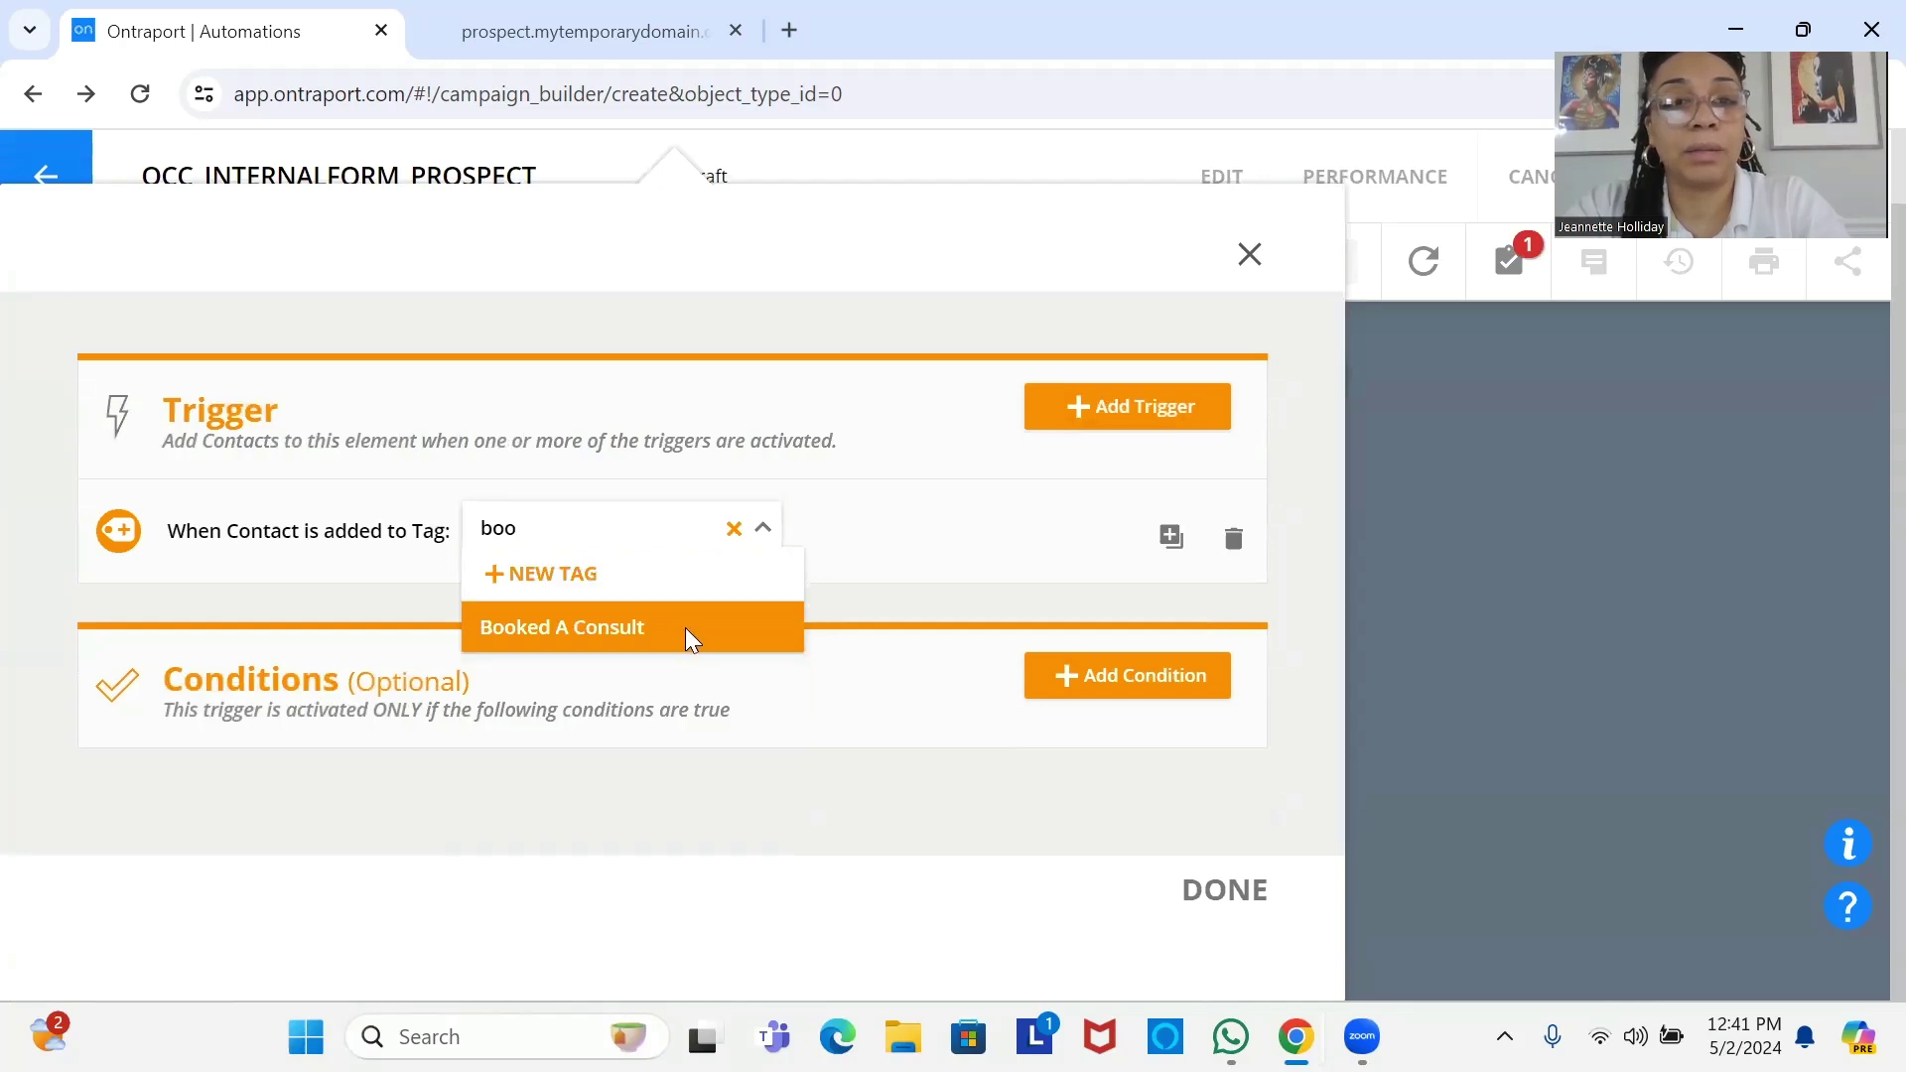
left_click(689, 636)
left_click(1269, 905)
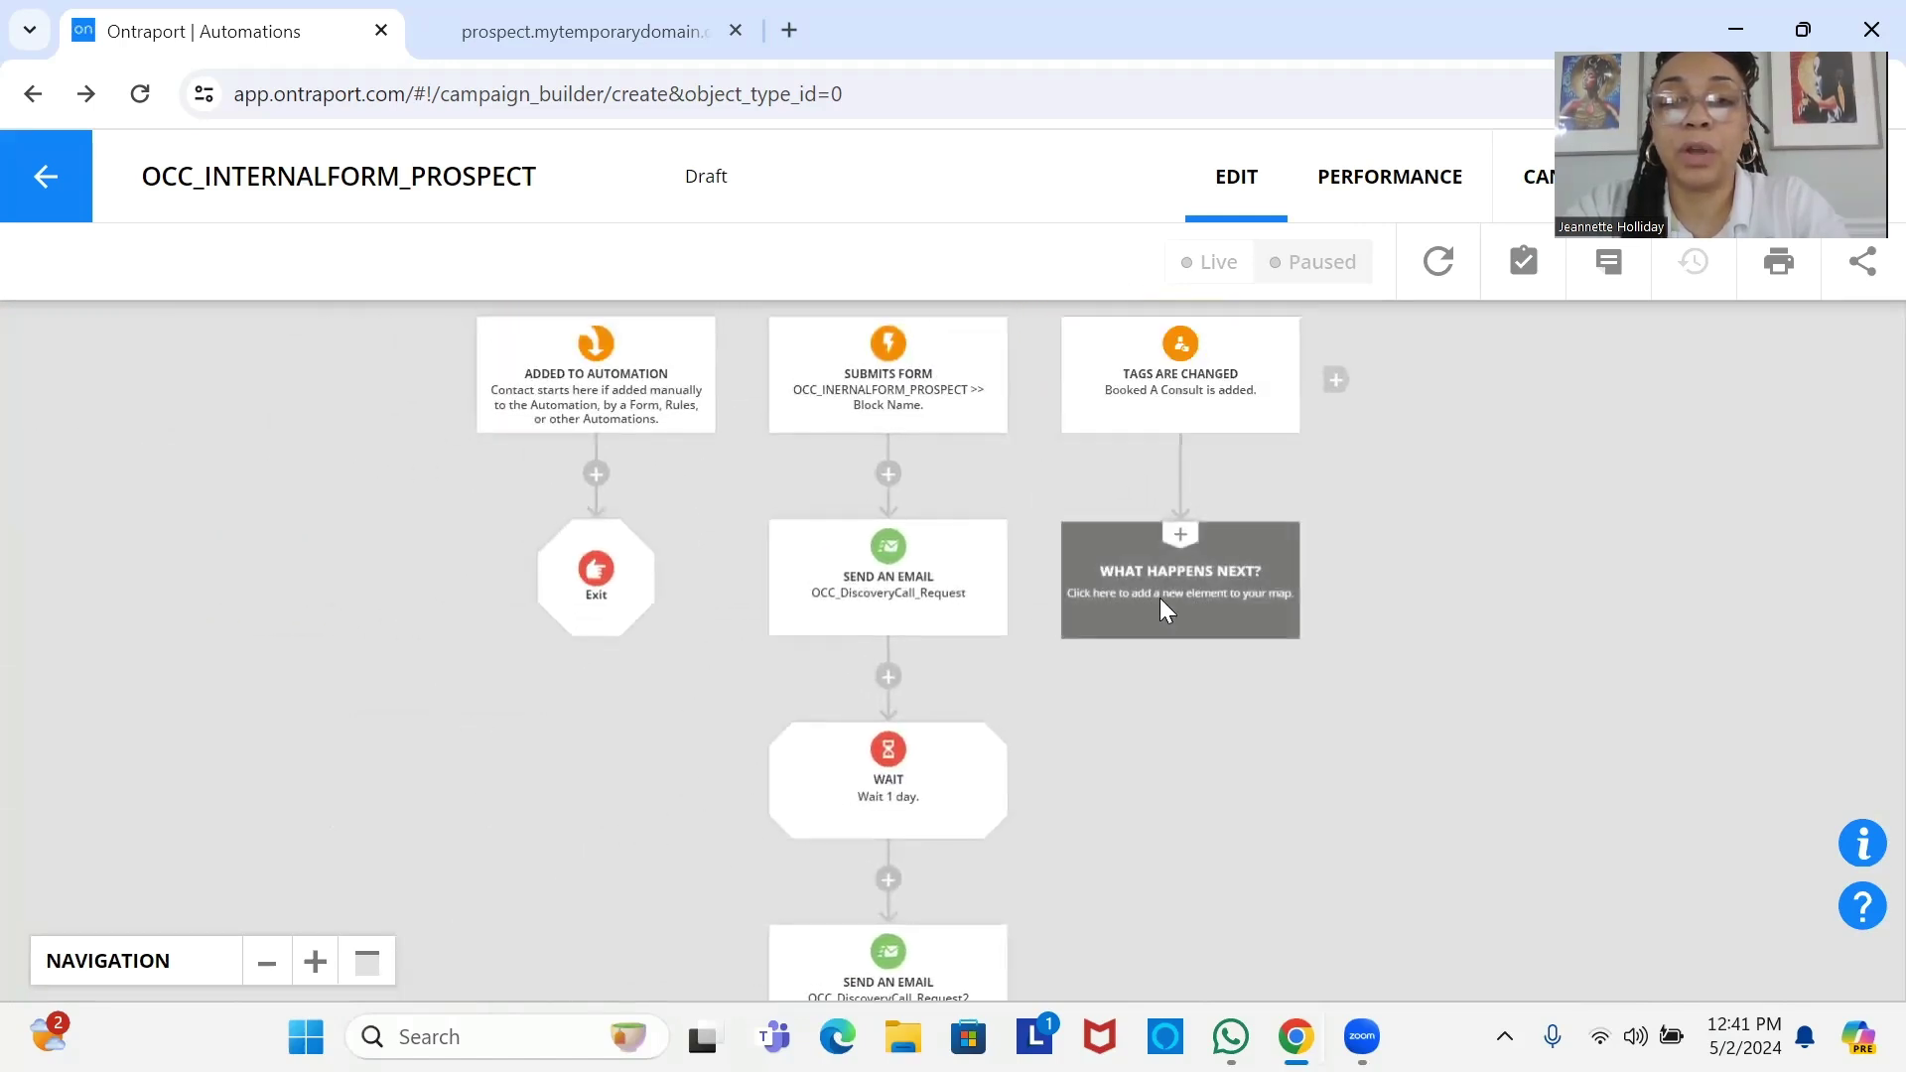
Add a Notify with Email step below the Booked A Consult tag trigger.
left_click(1161, 602)
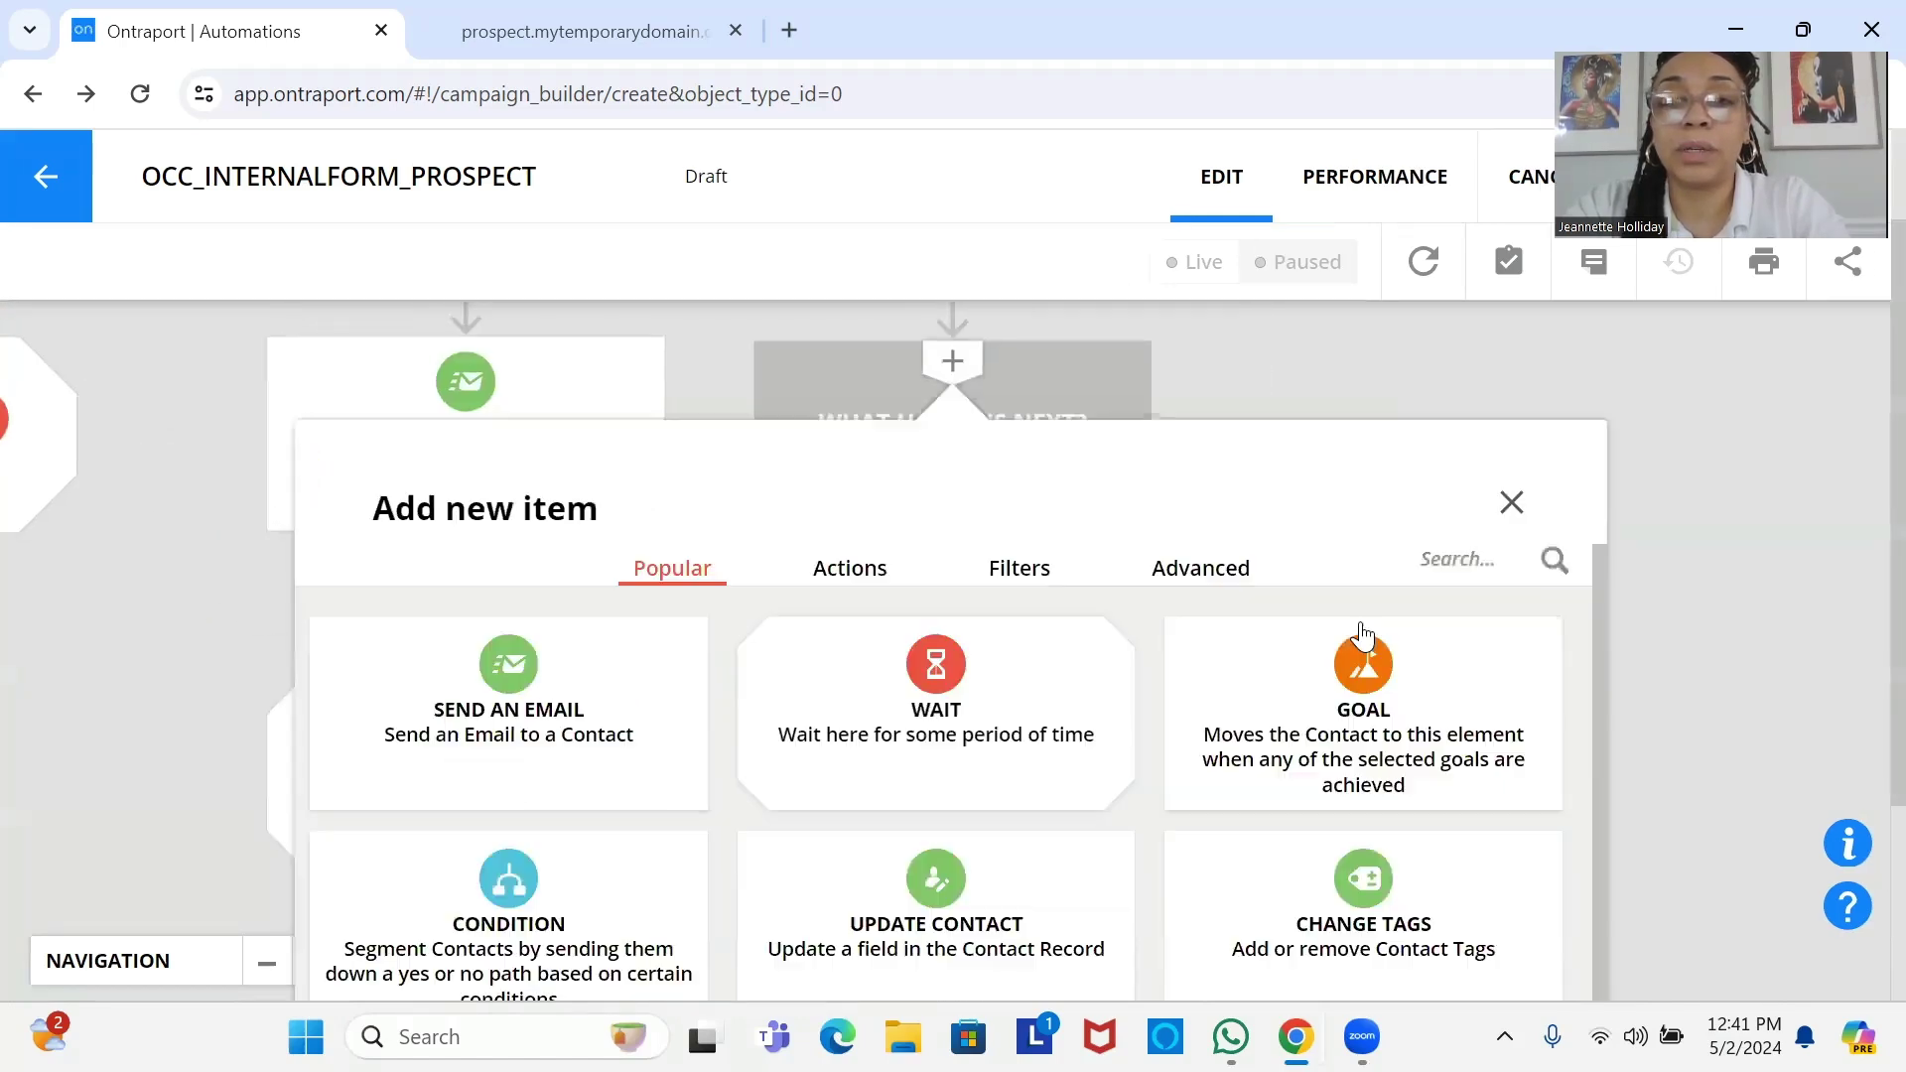
mouse_move(1598, 629)
left_mouse_down()
mouse_move(1612, 724)
mouse_move(1602, 639)
left_mouse_up()
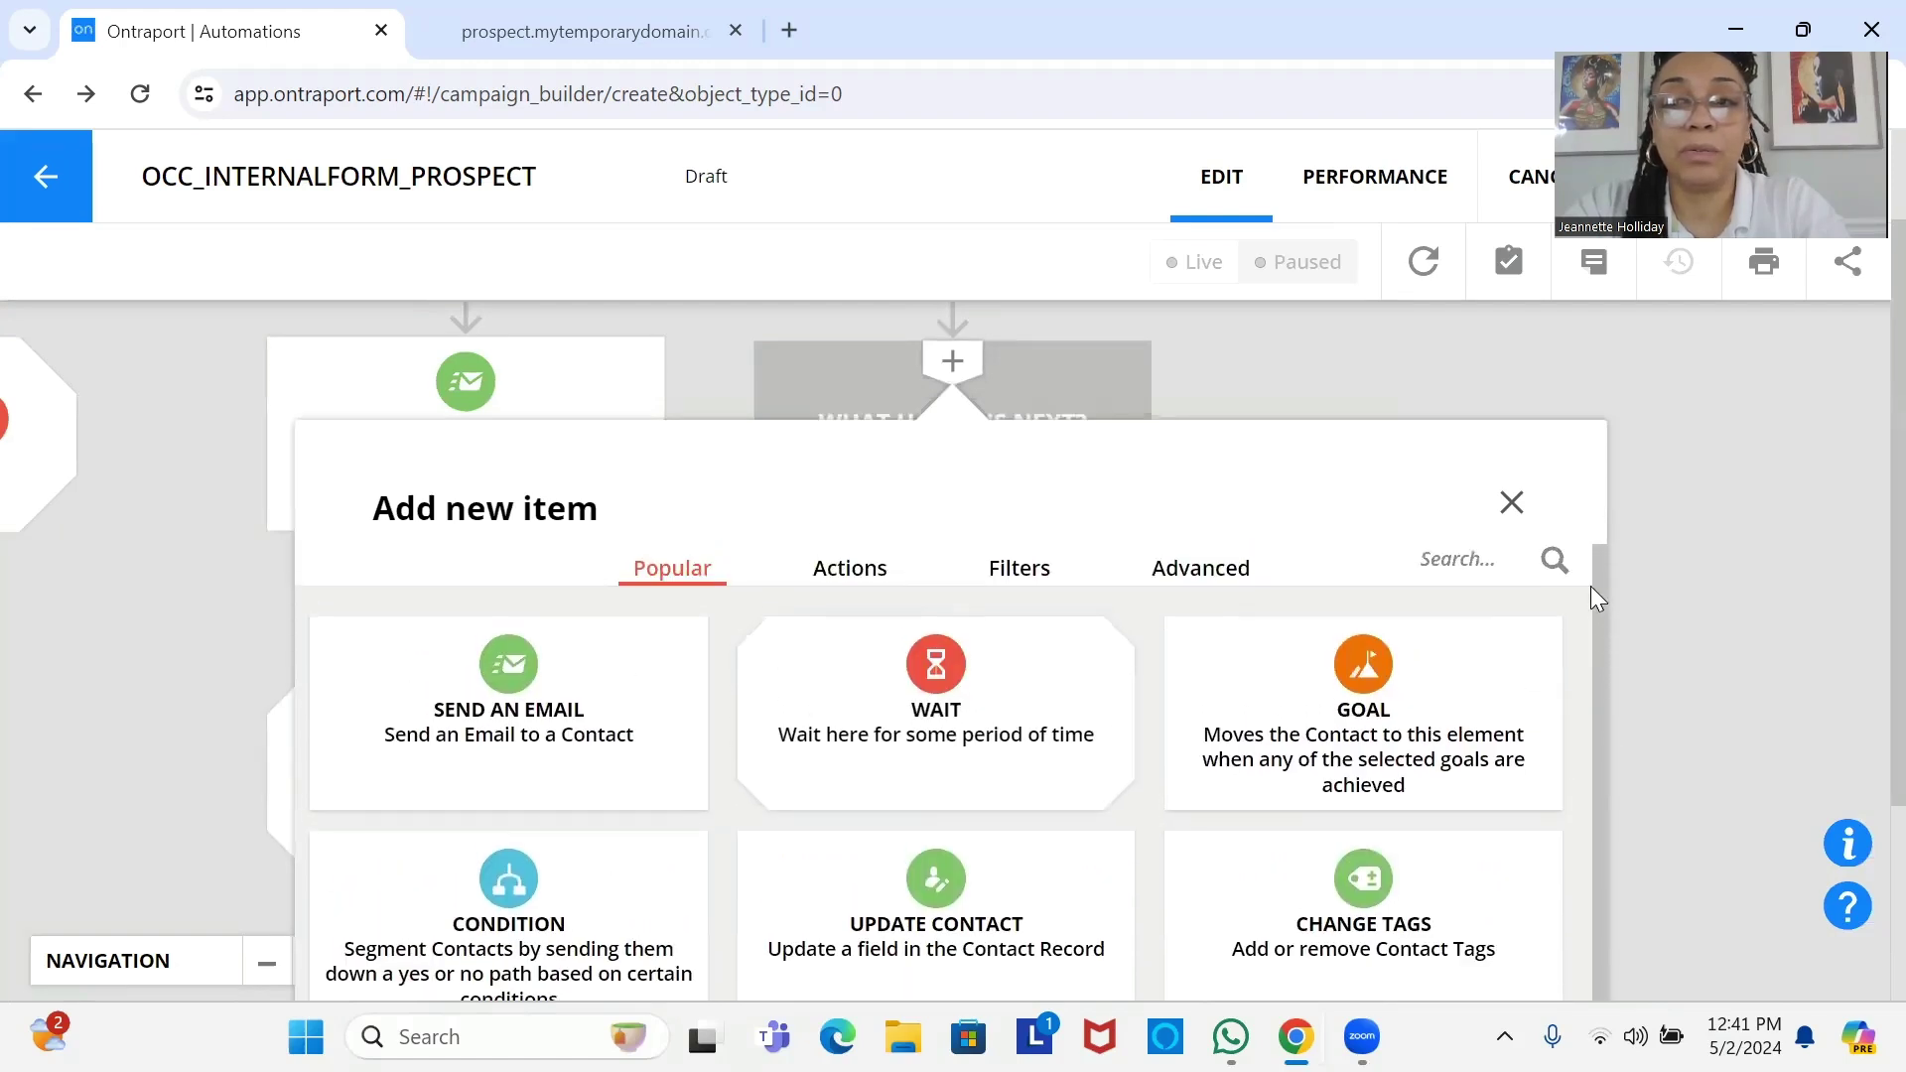
left_click(1452, 561)
type("not")
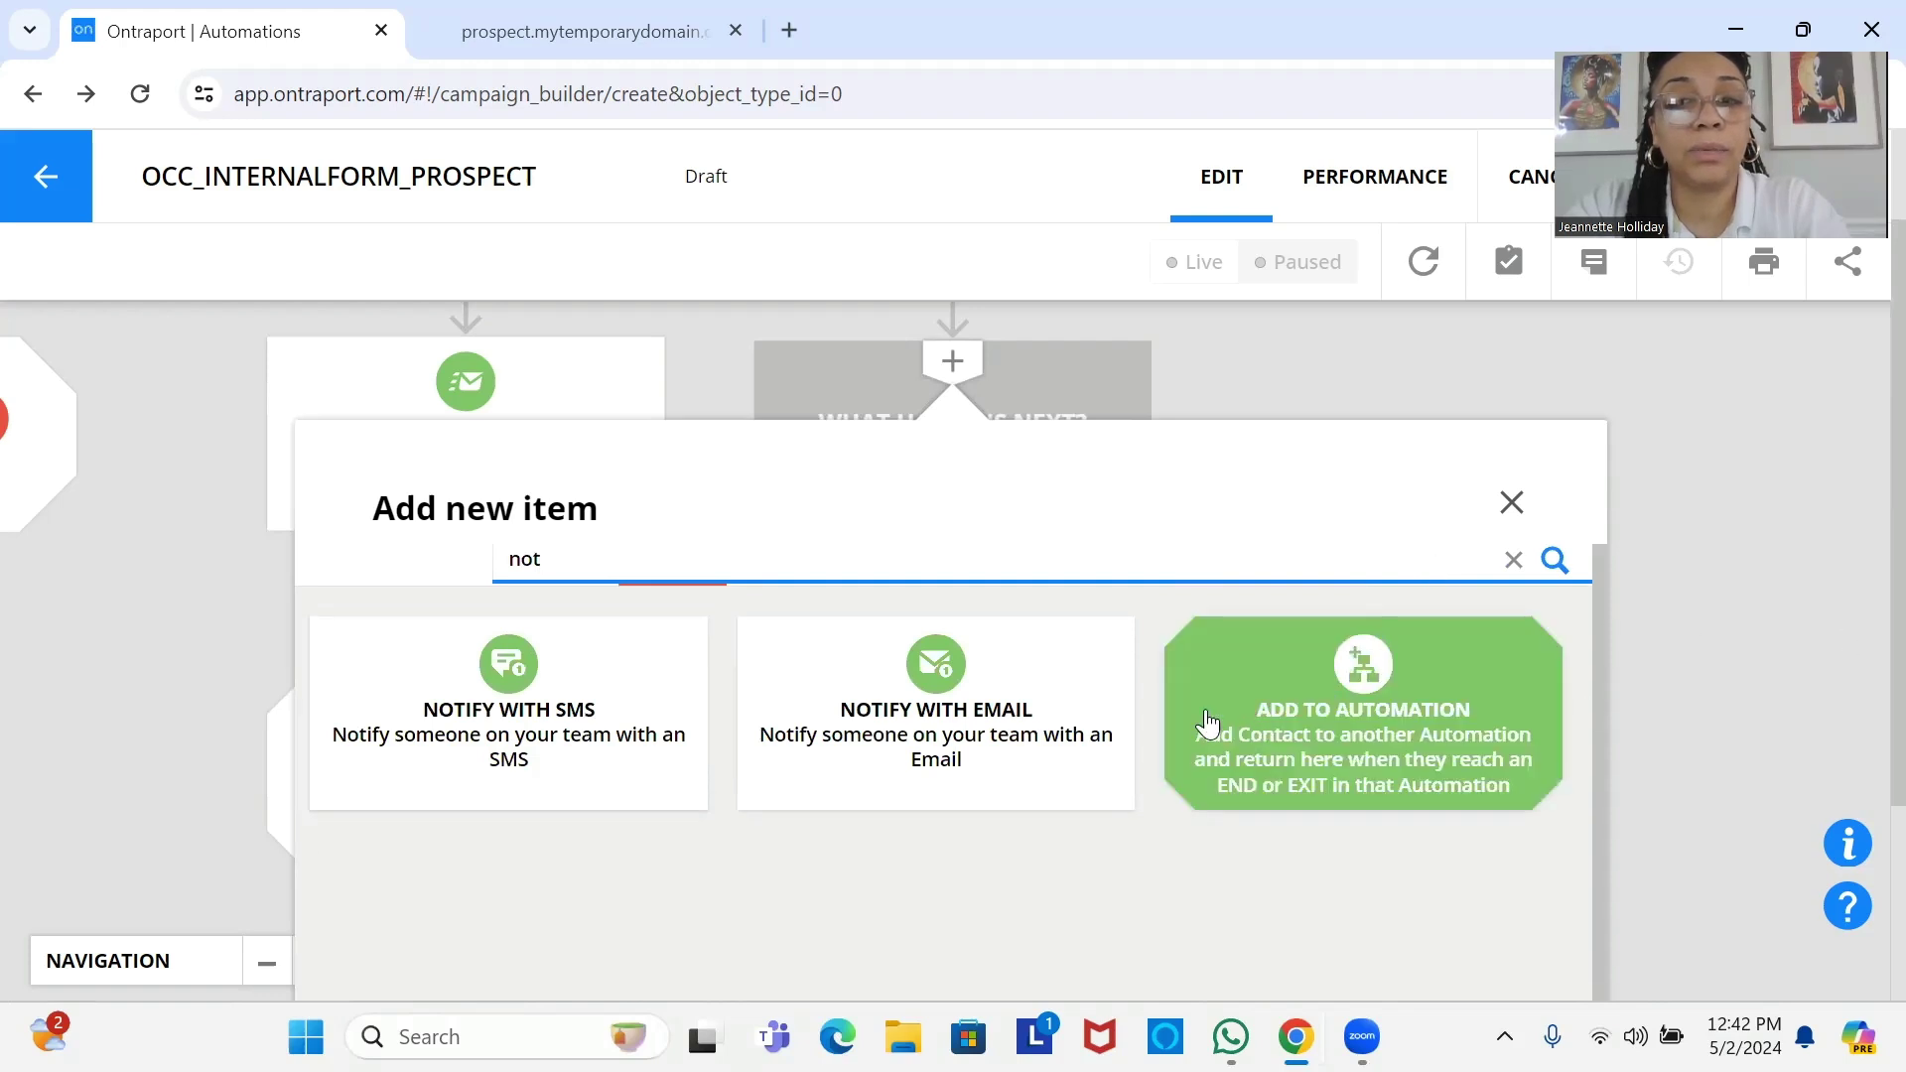
left_click(1084, 713)
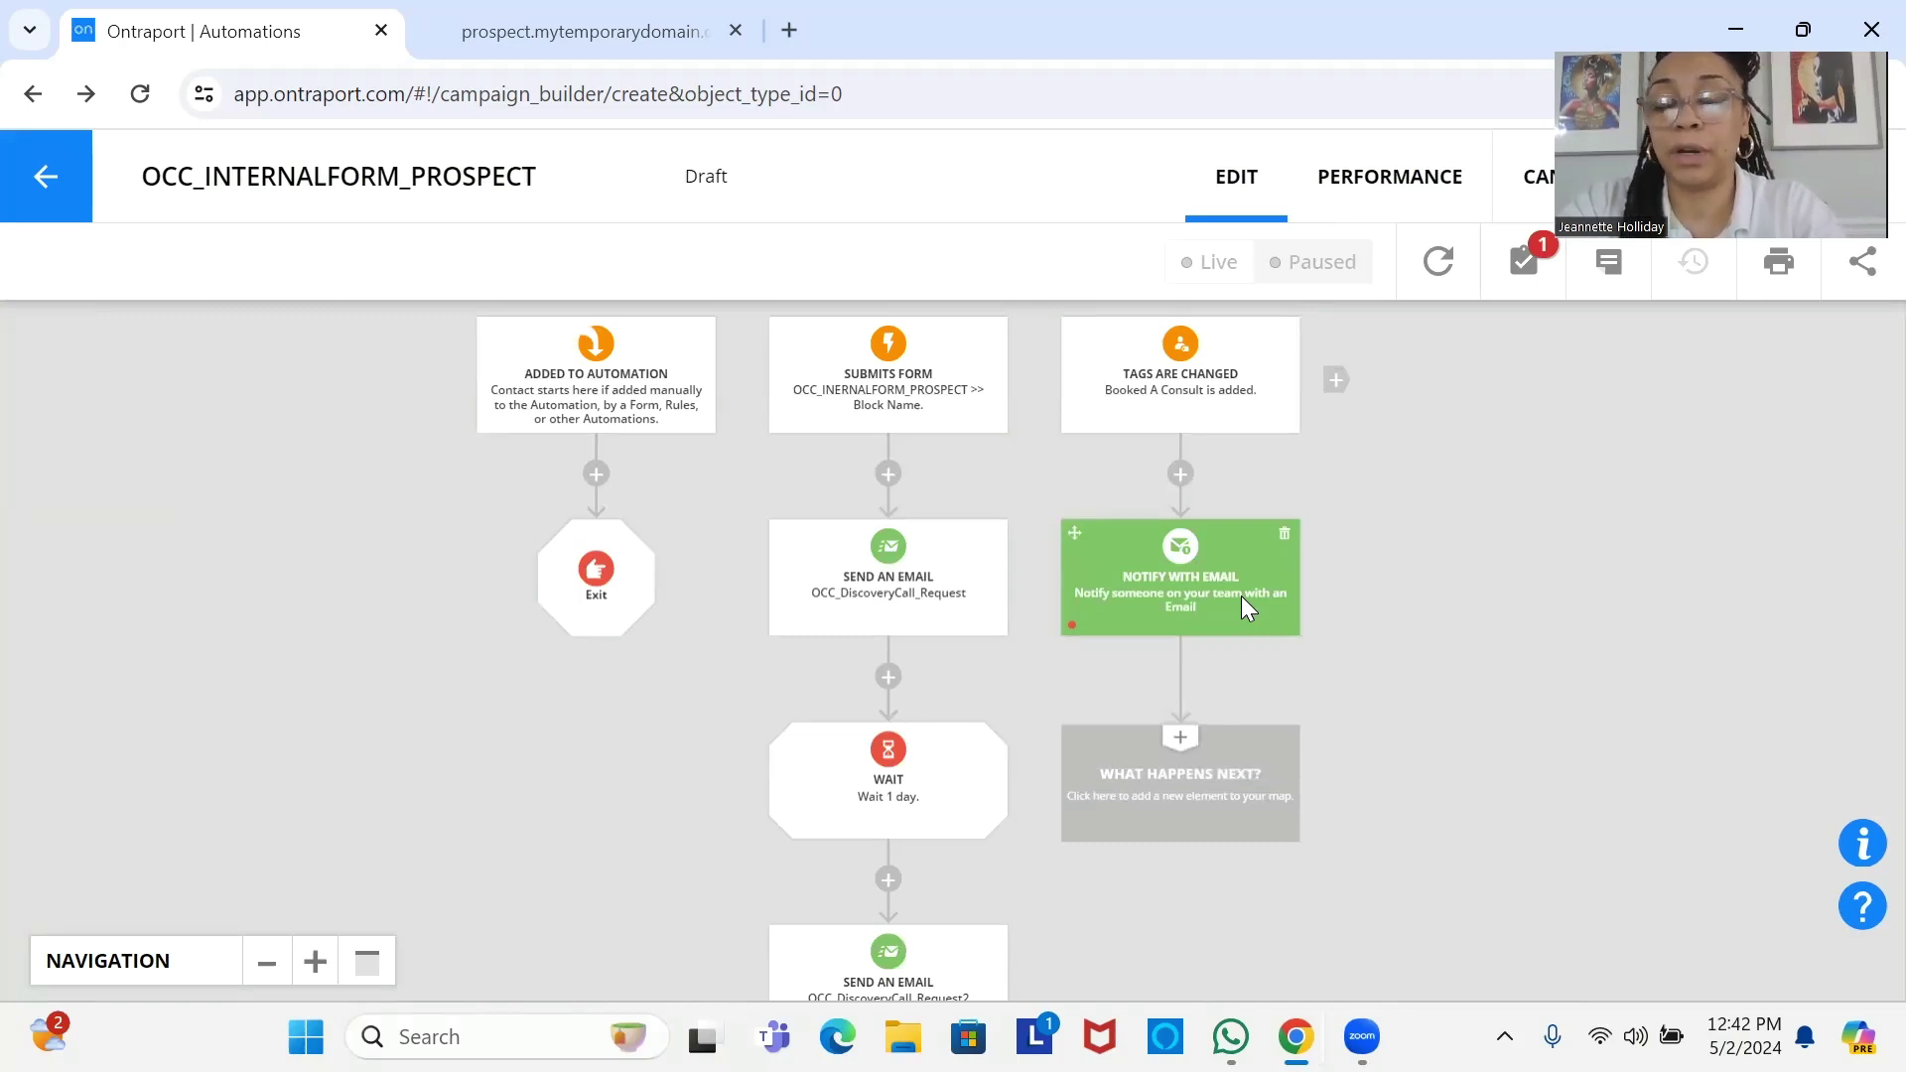
Set the notification to go to Me with the OCC_PROSPECT_BOOKED message.
left_click(1241, 596)
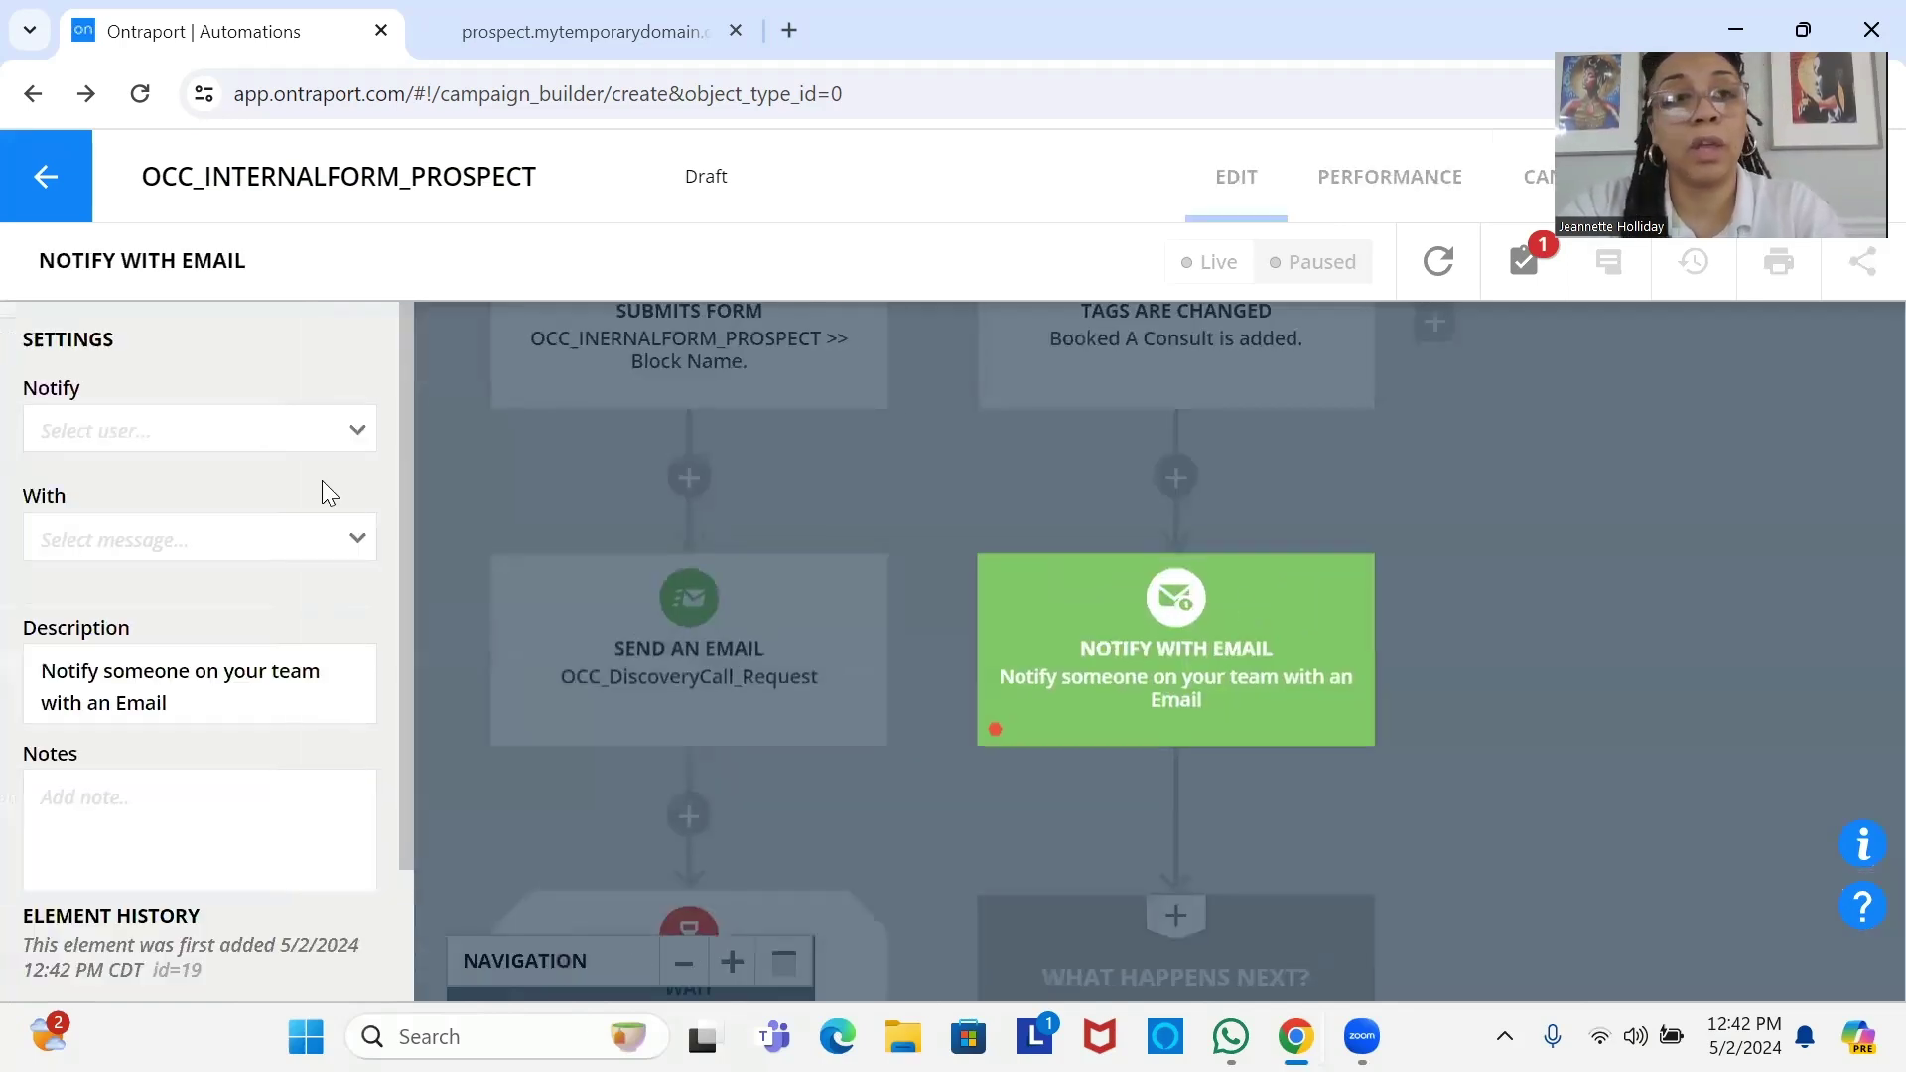
left_click(113, 431)
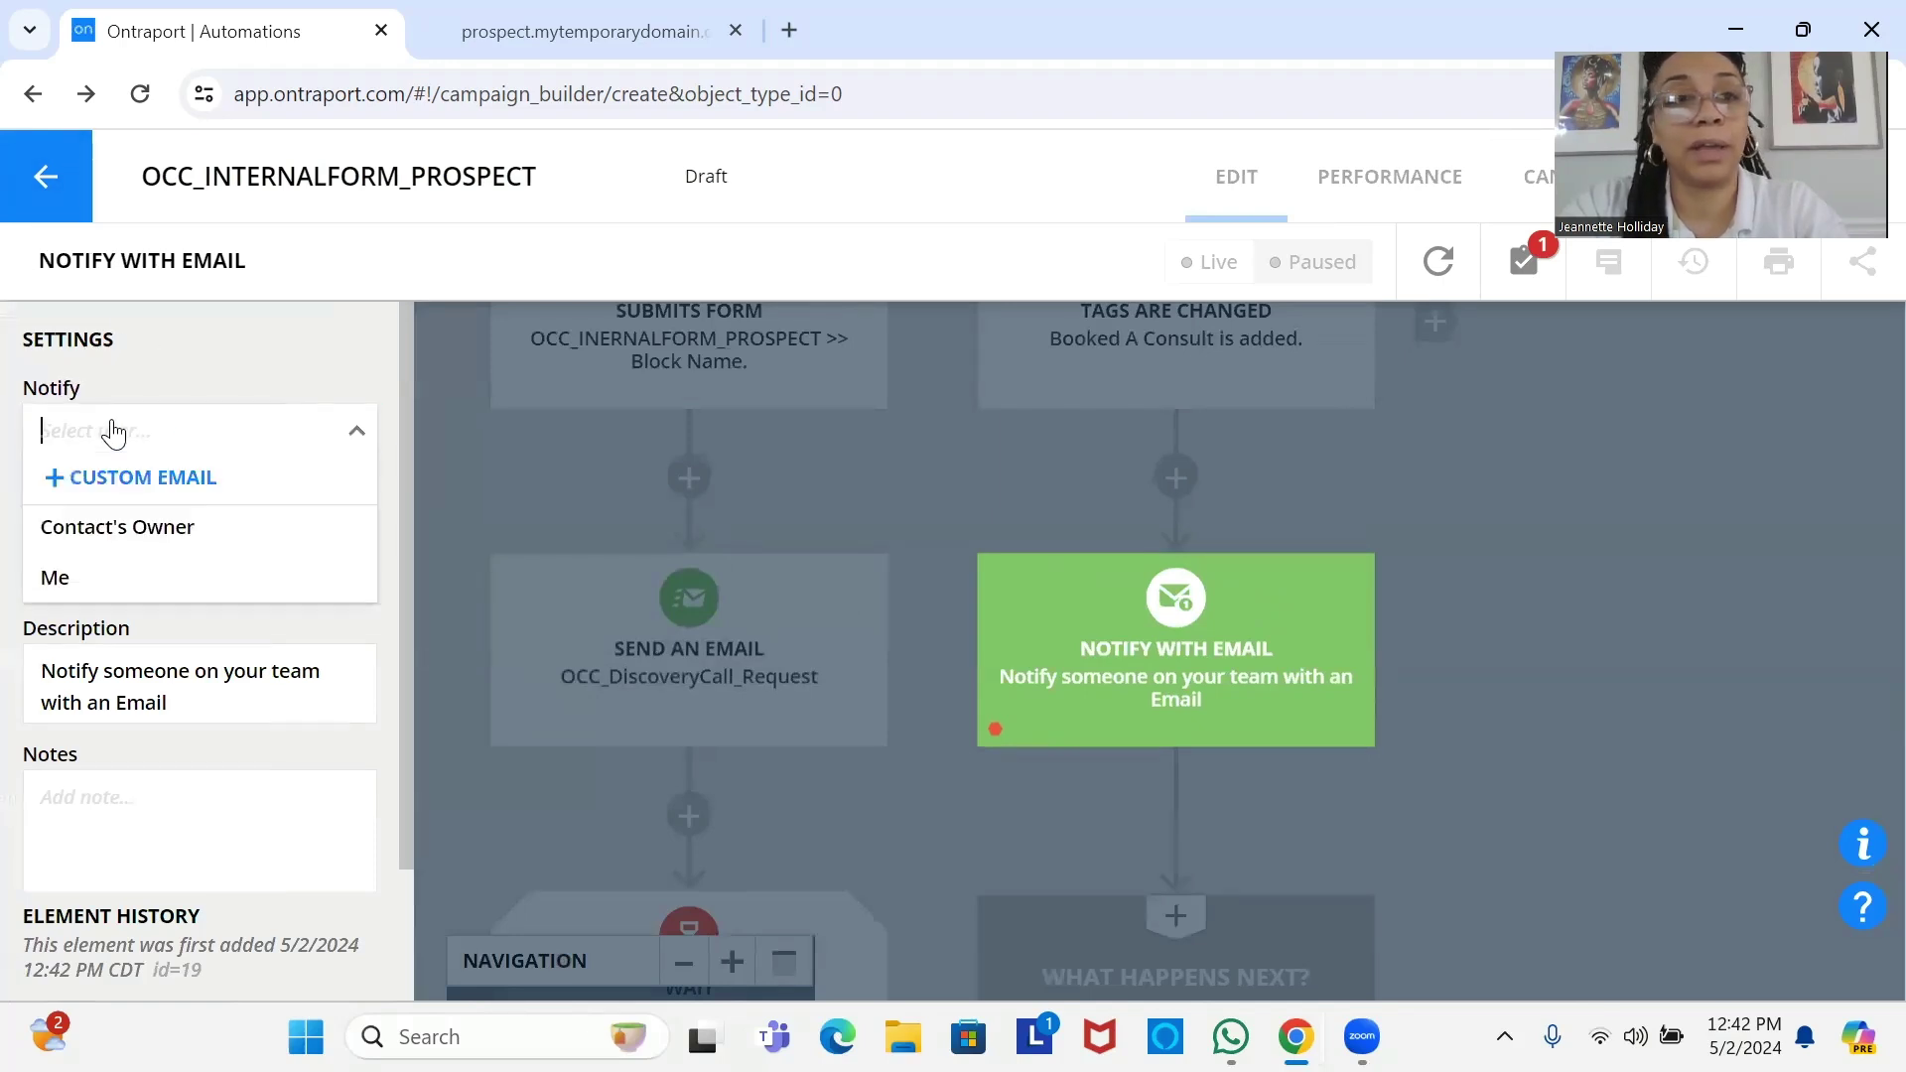
left_click(177, 566)
left_click(179, 556)
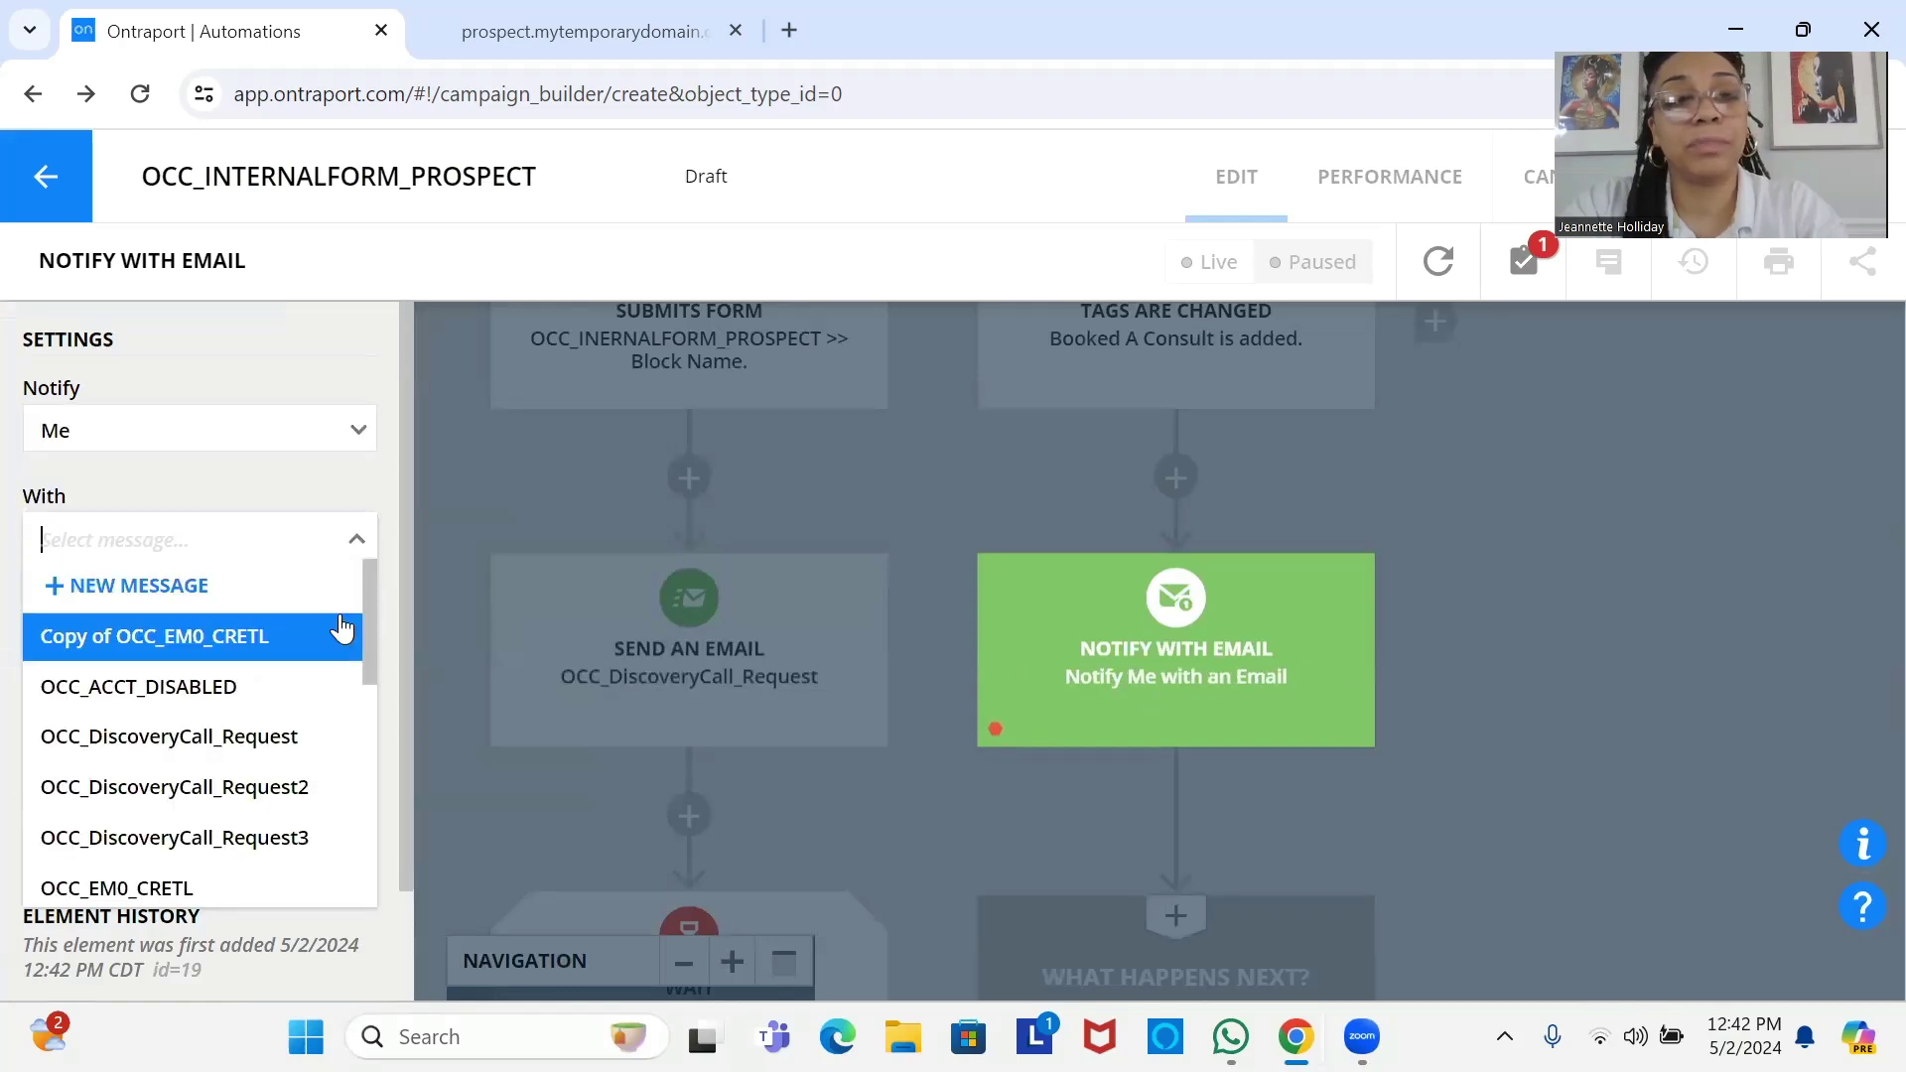
left_click_drag(375, 628, 348, 588)
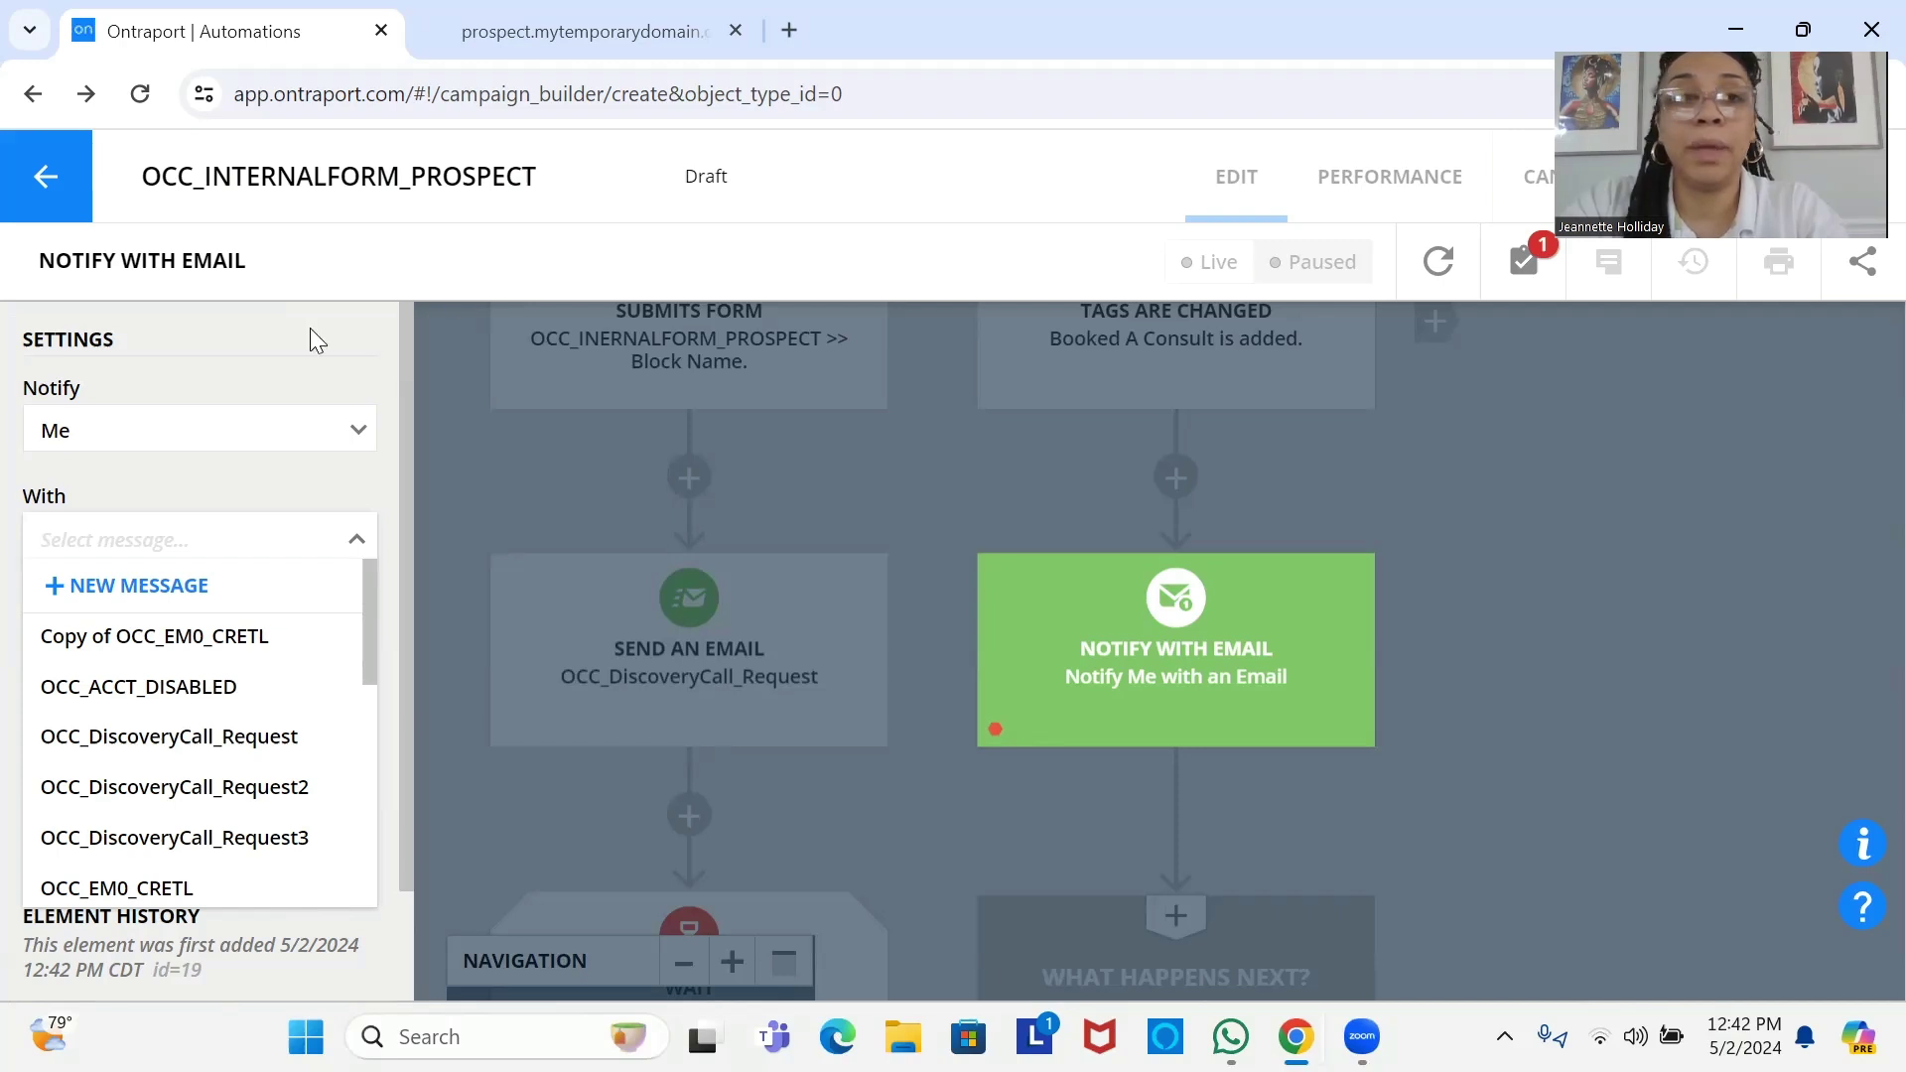
left_click(1079, 140)
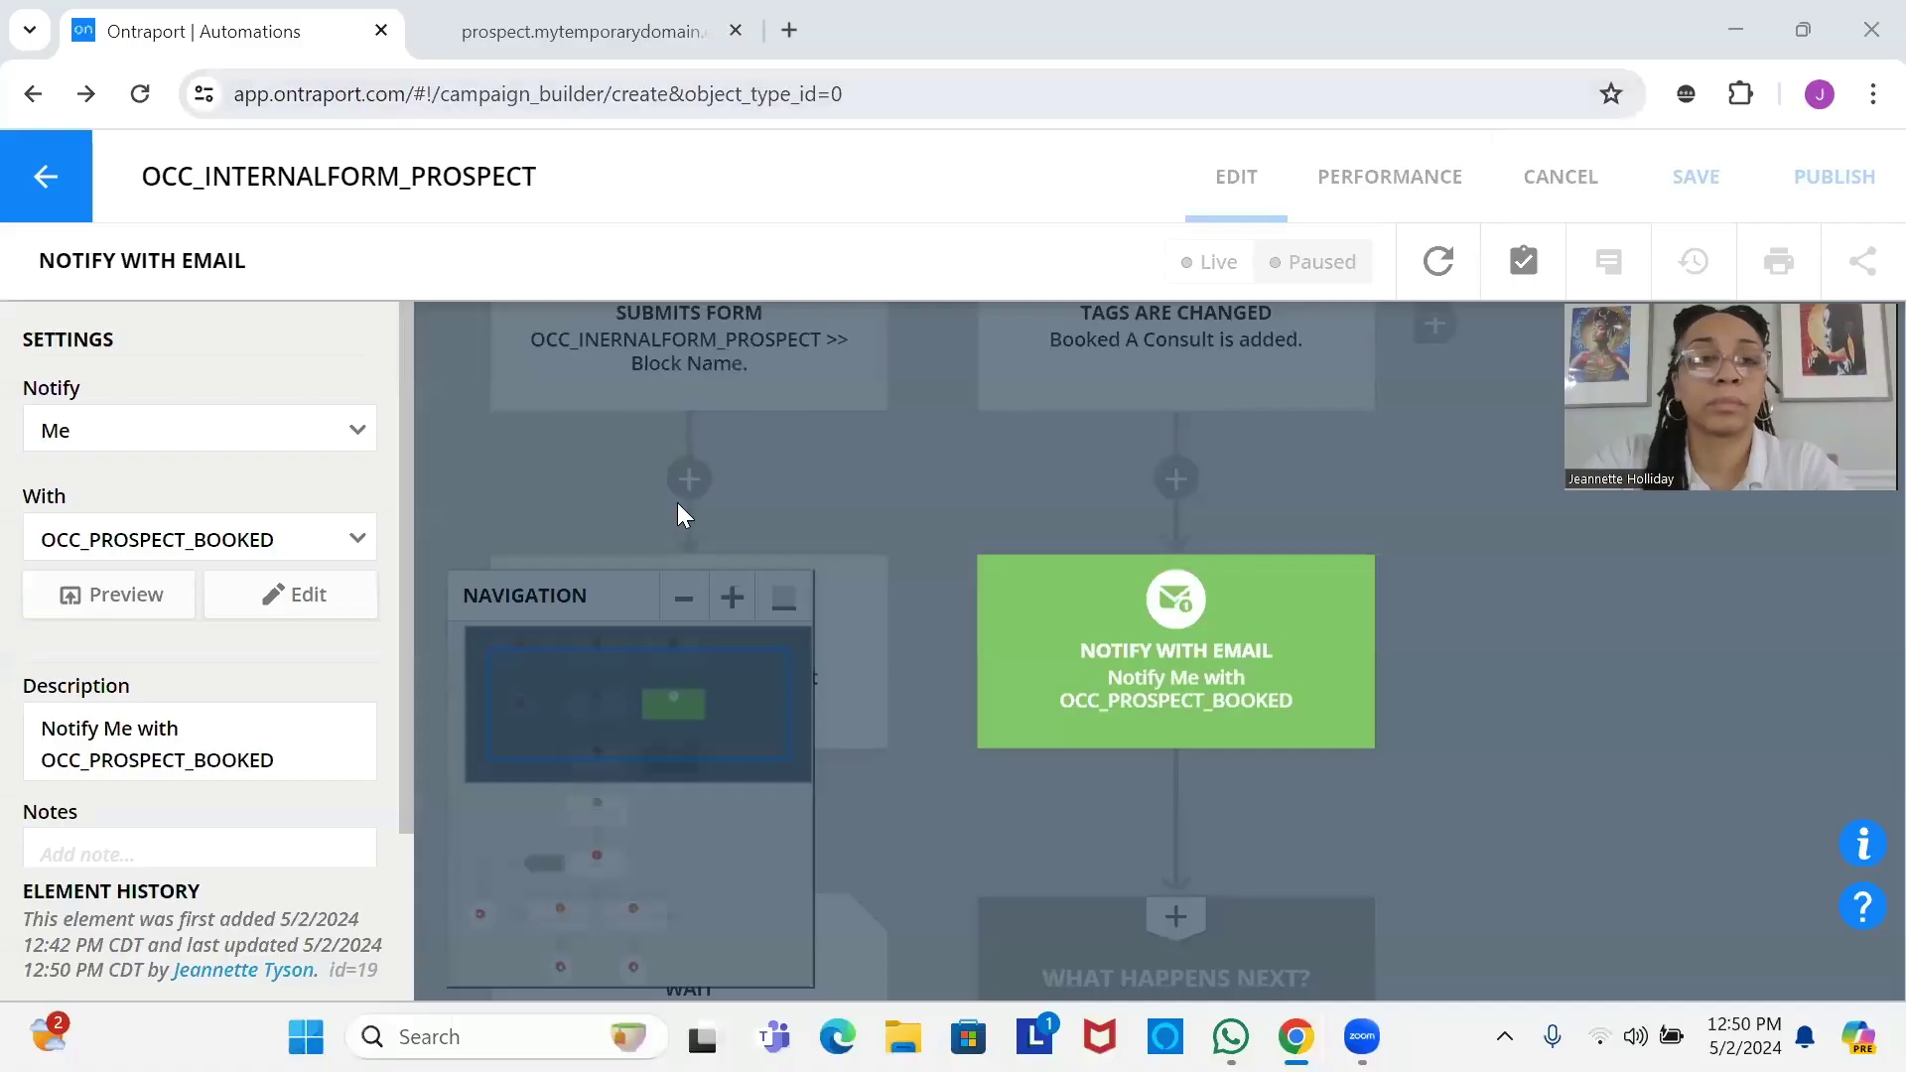
left_click(162, 598)
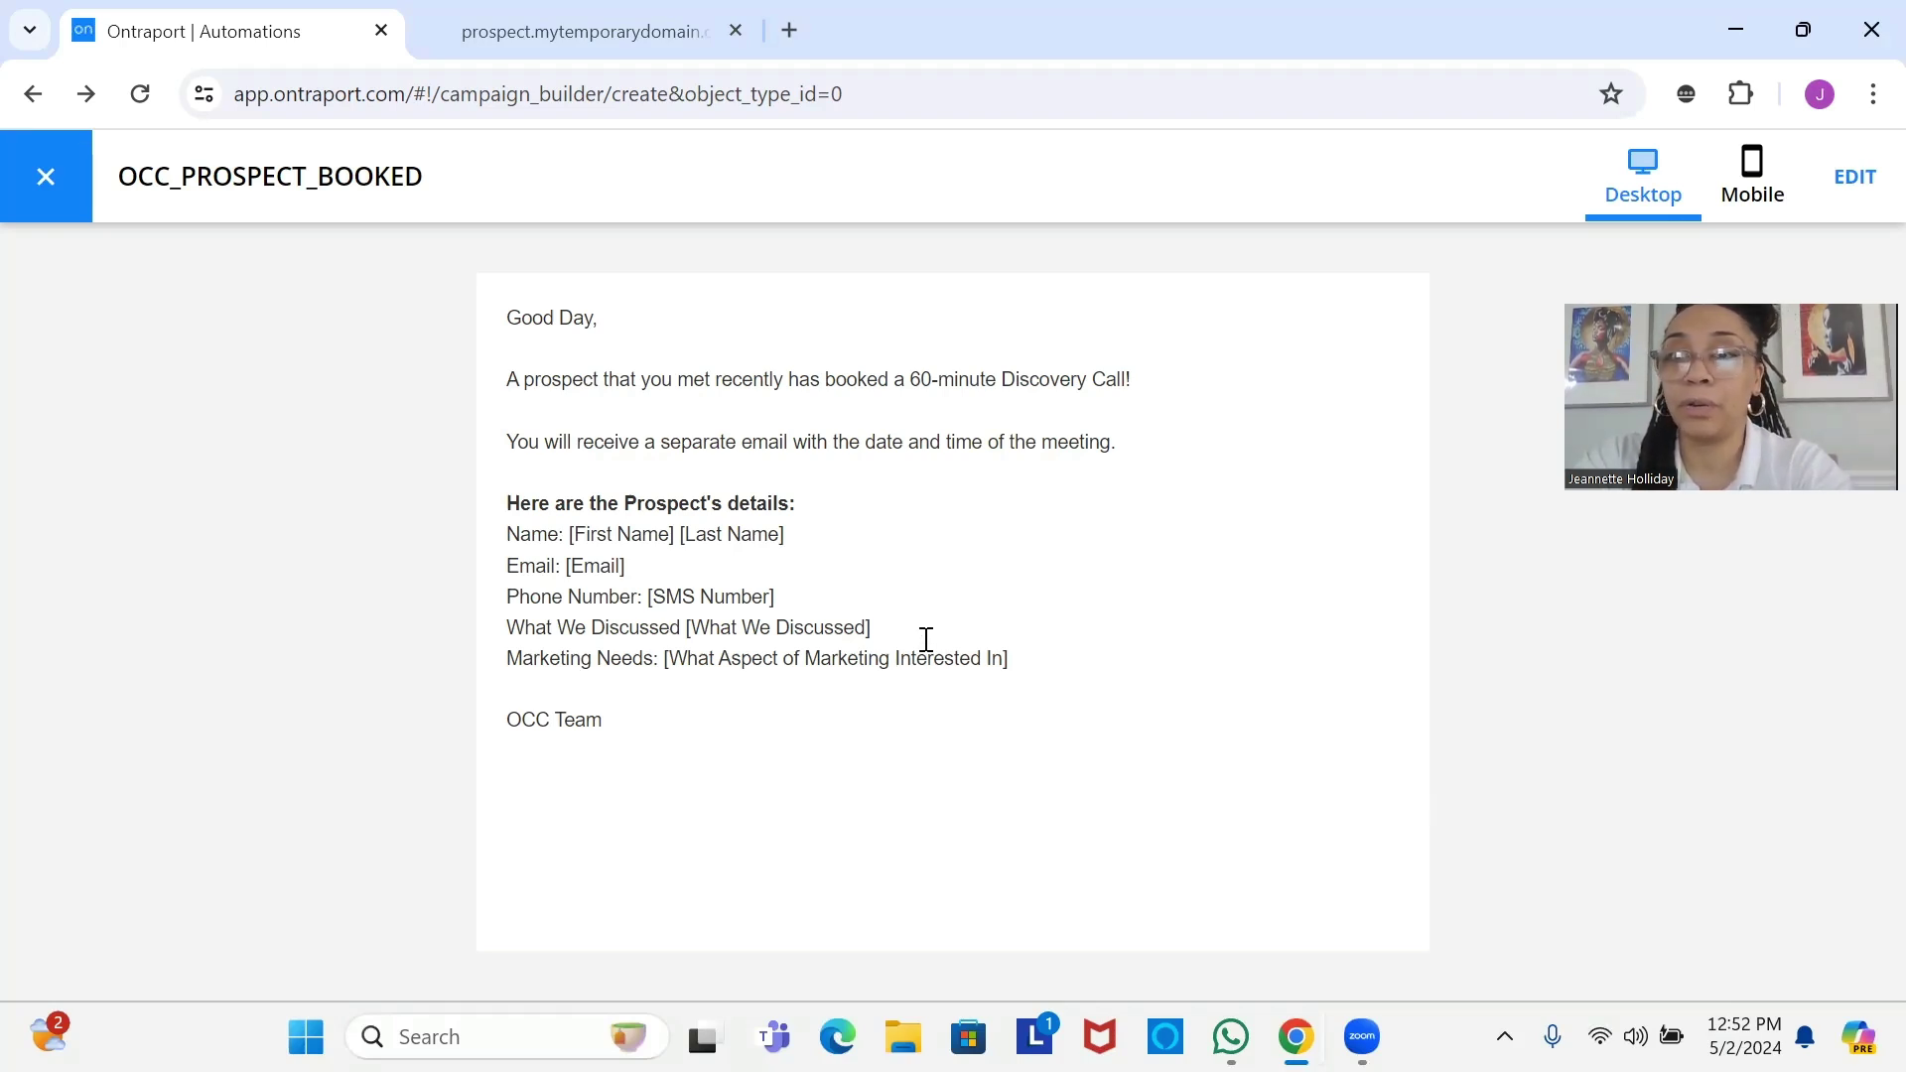
Close the email preview and finish editing the Notify With Email step.
left_click(44, 178)
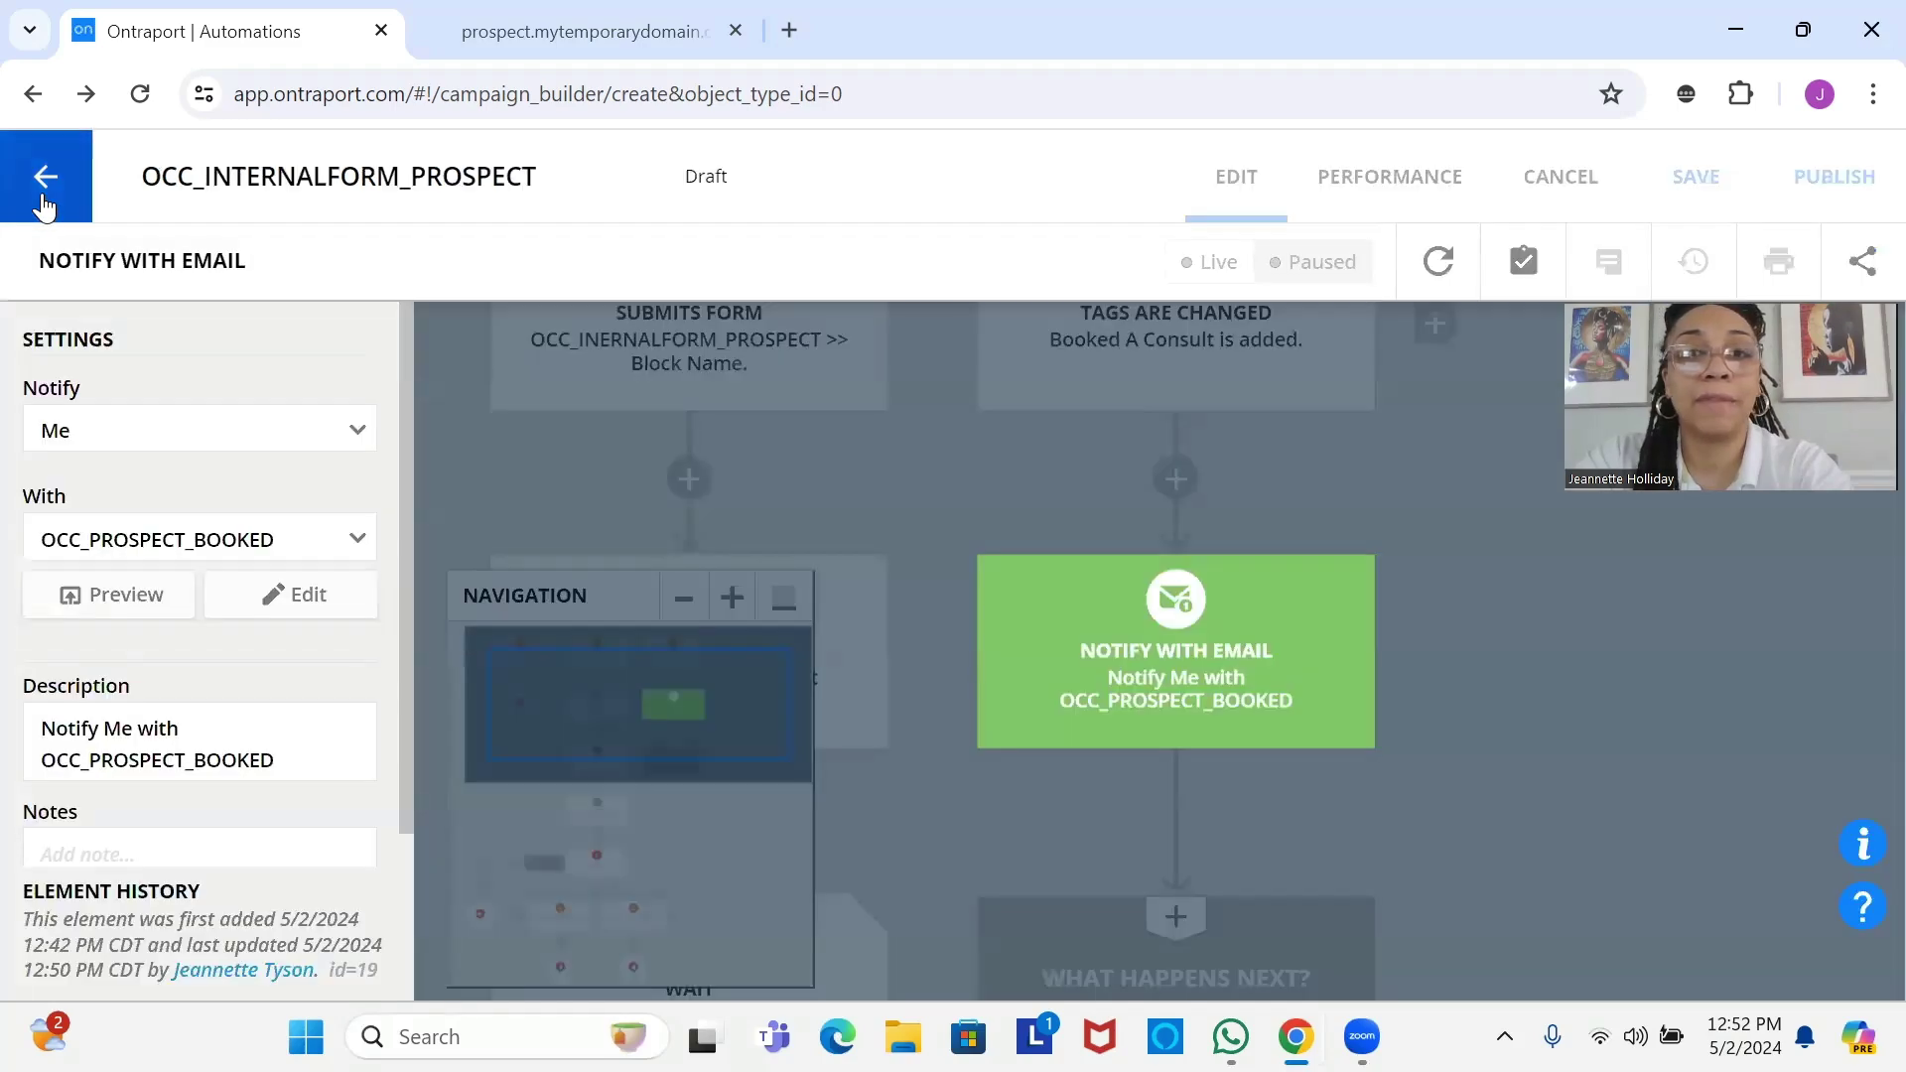
left_click(347, 846)
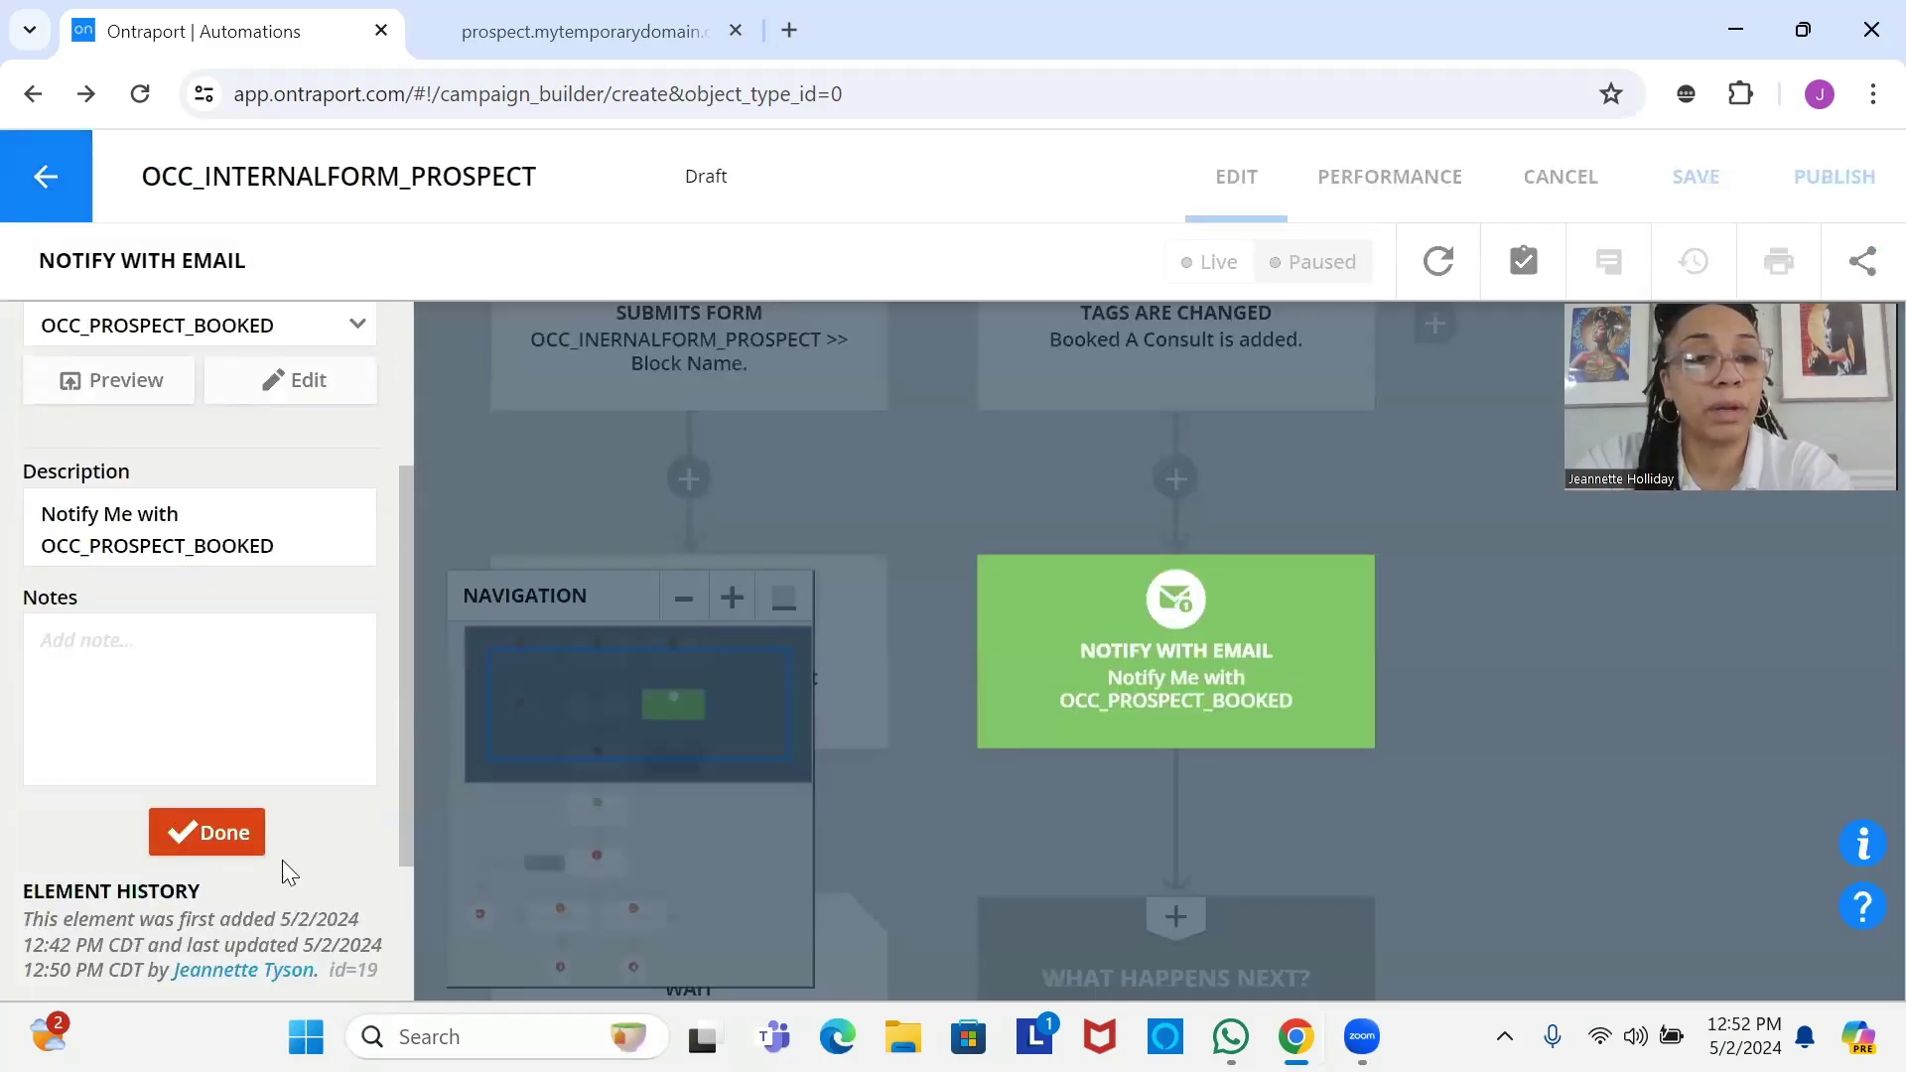
left_click(198, 832)
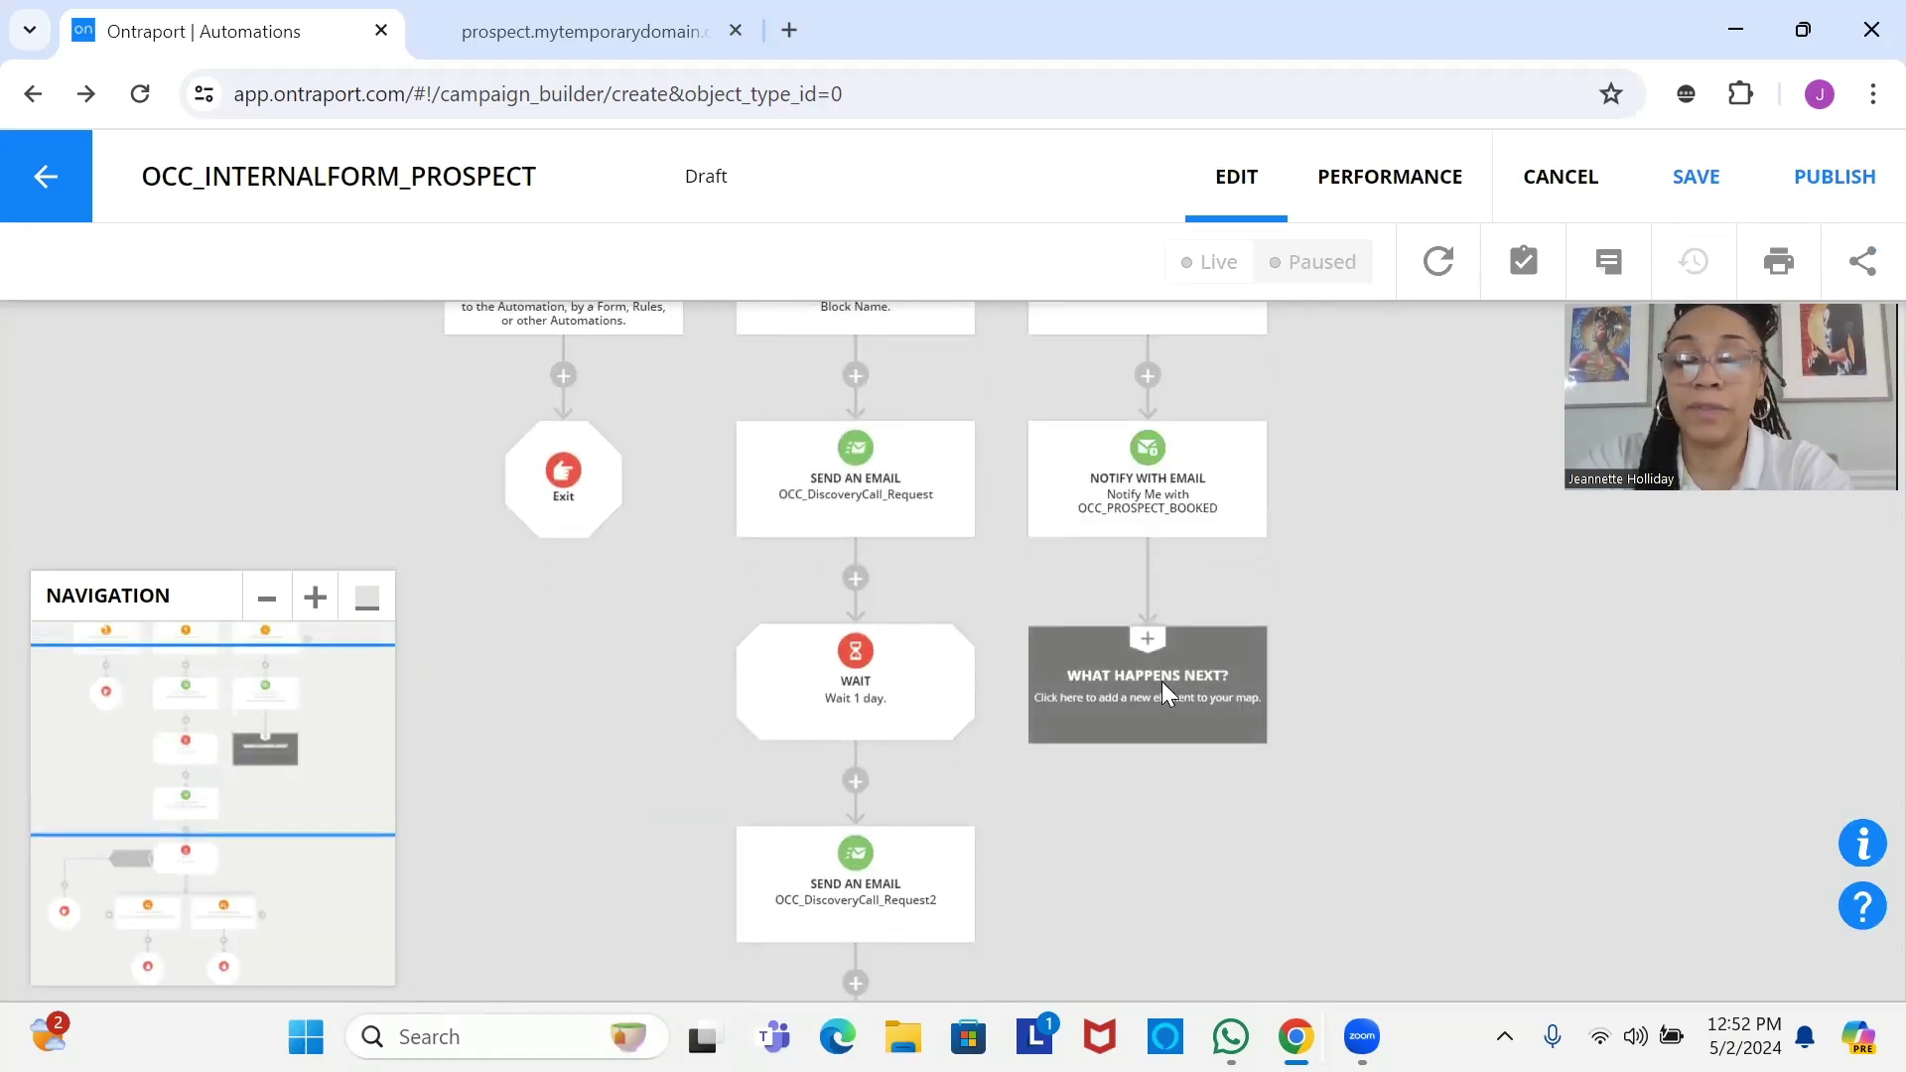
Add an End step after Notify With Email that removes contacts from this automation.
left_click(1162, 681)
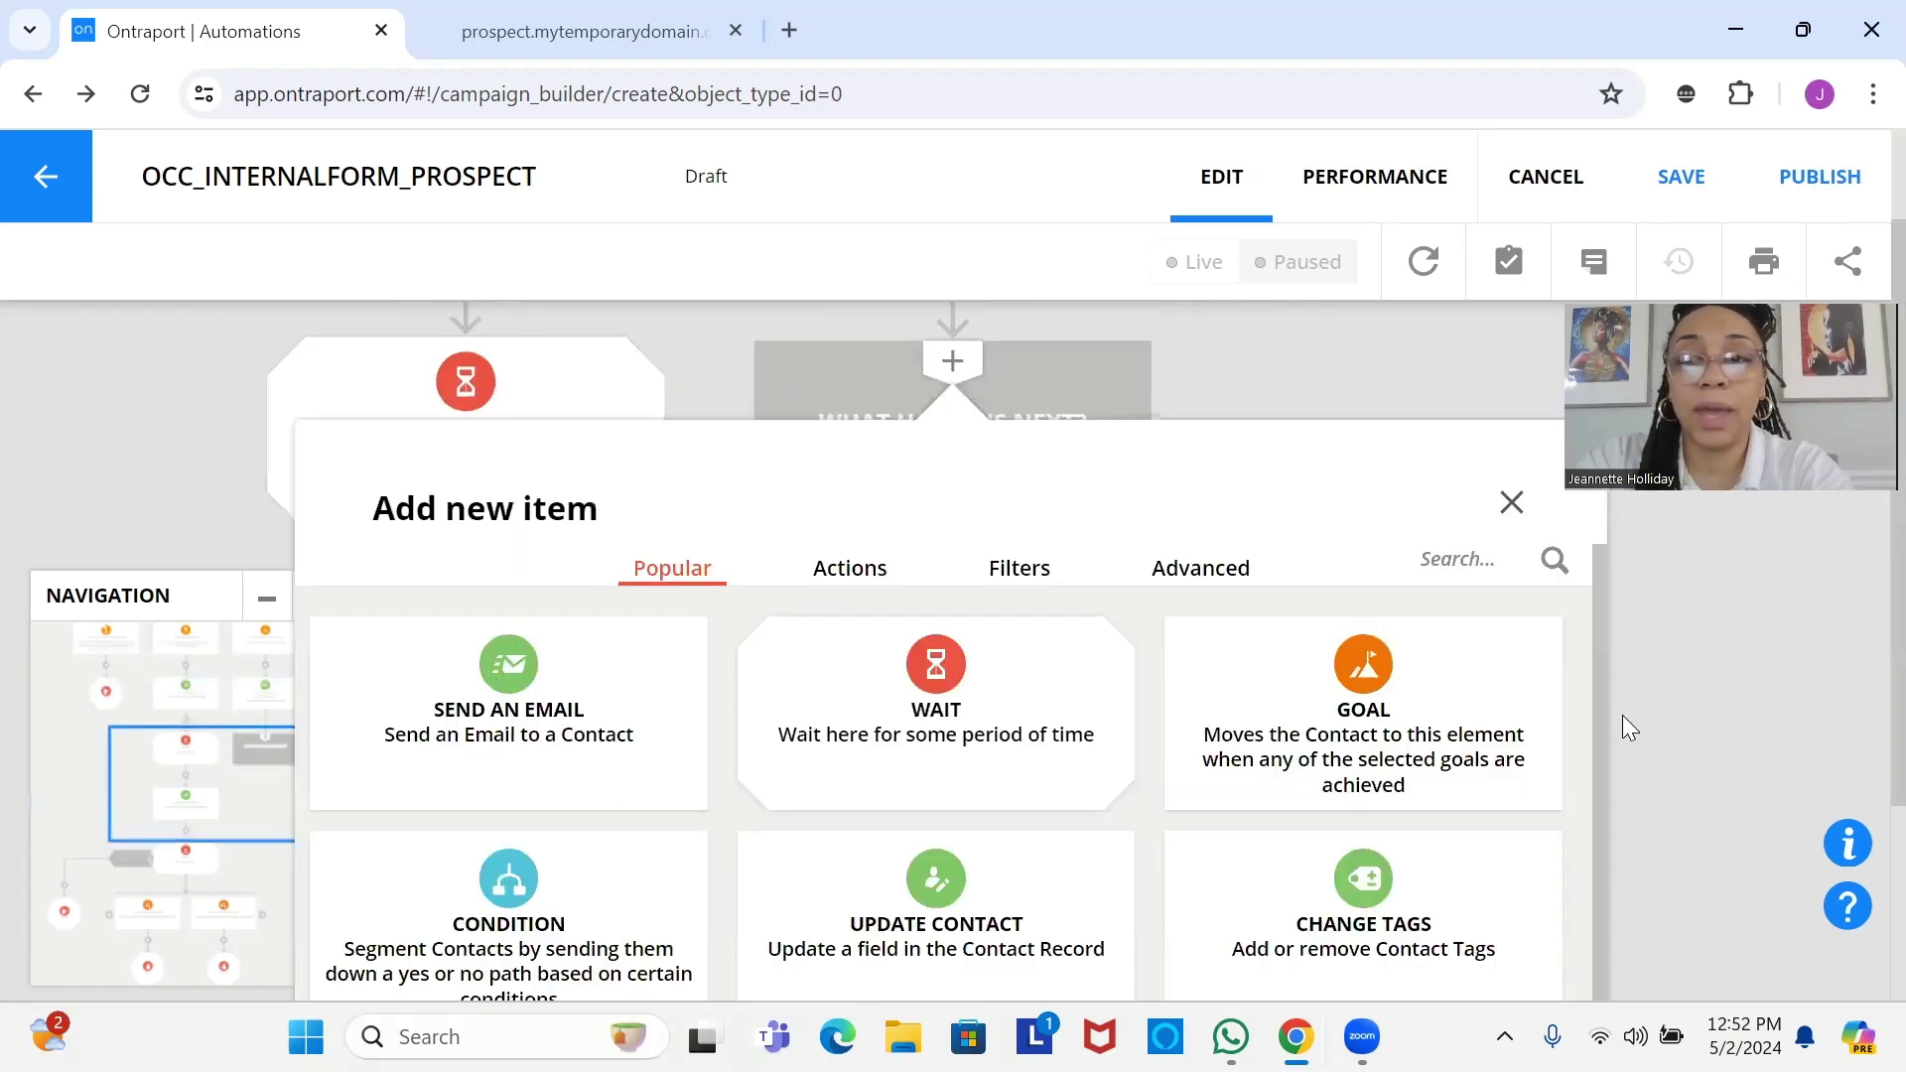
left_click(1610, 721)
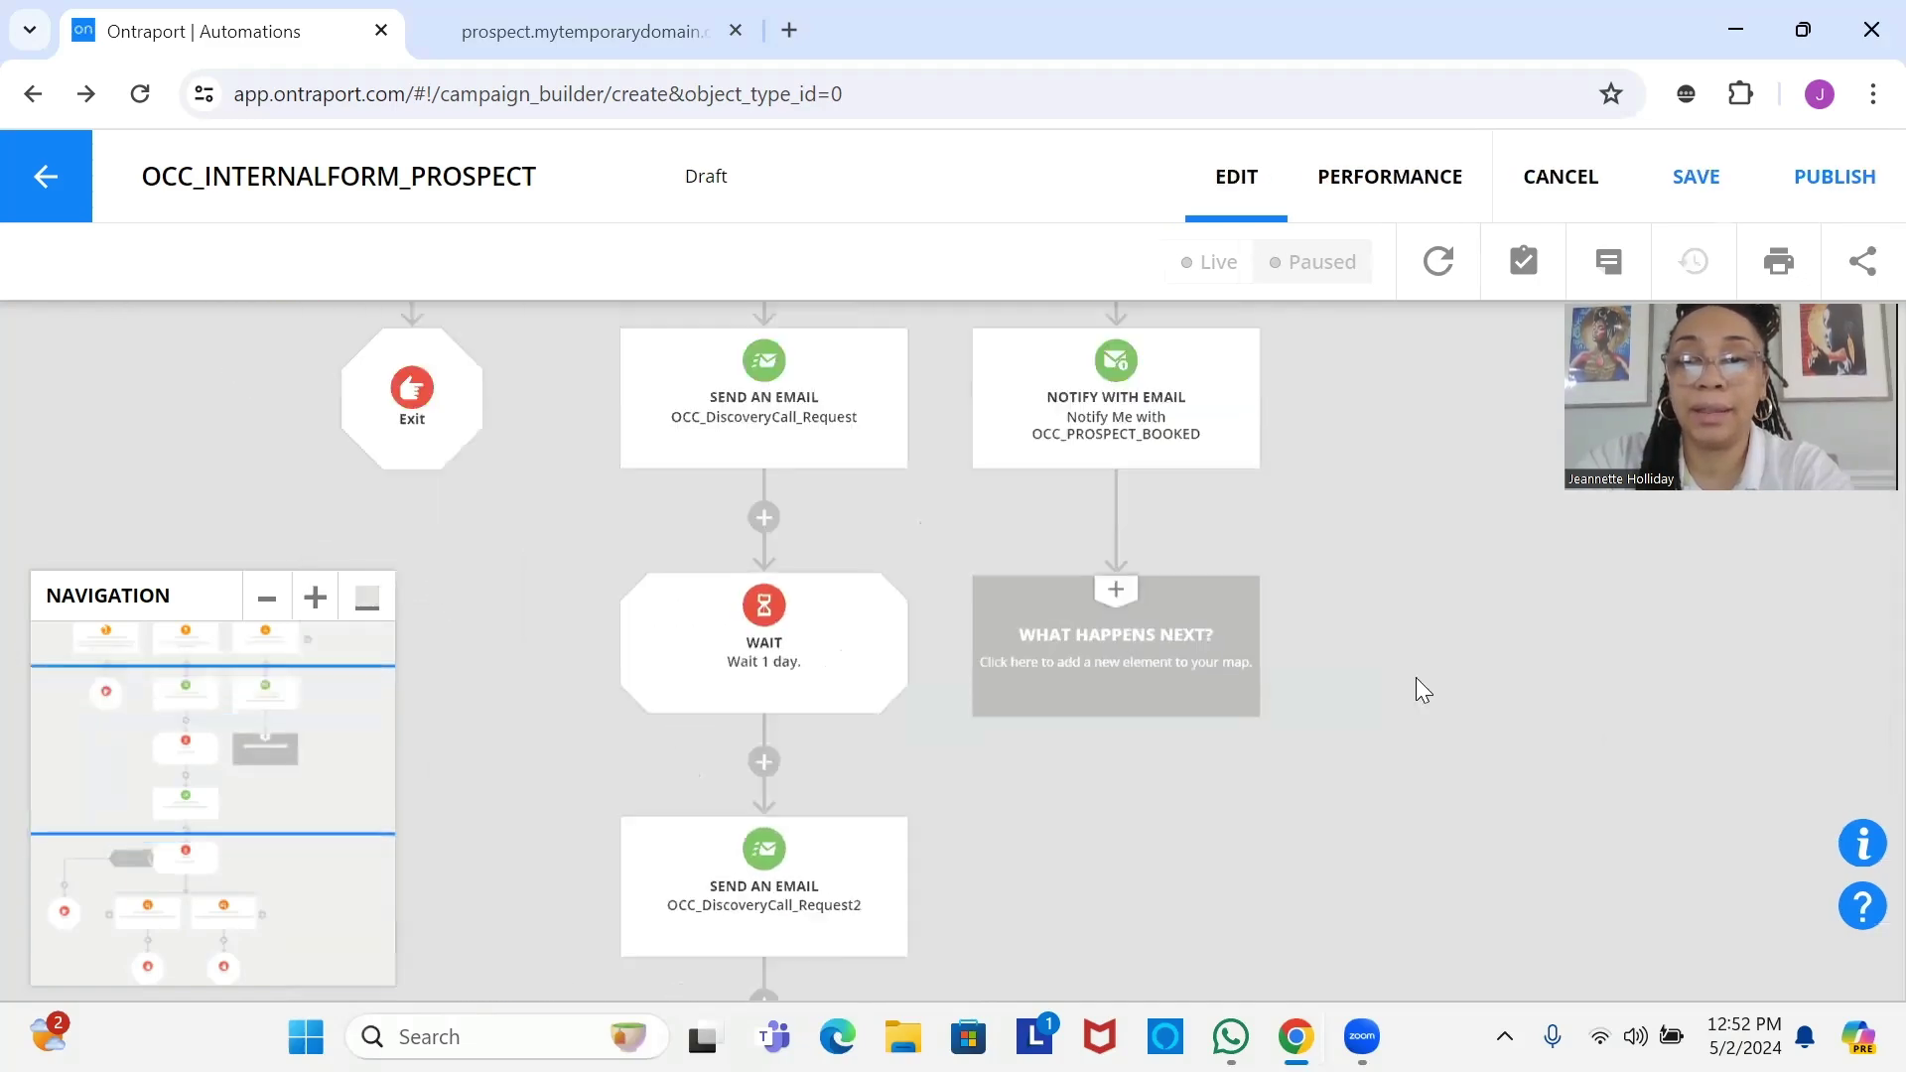
left_click(1197, 681)
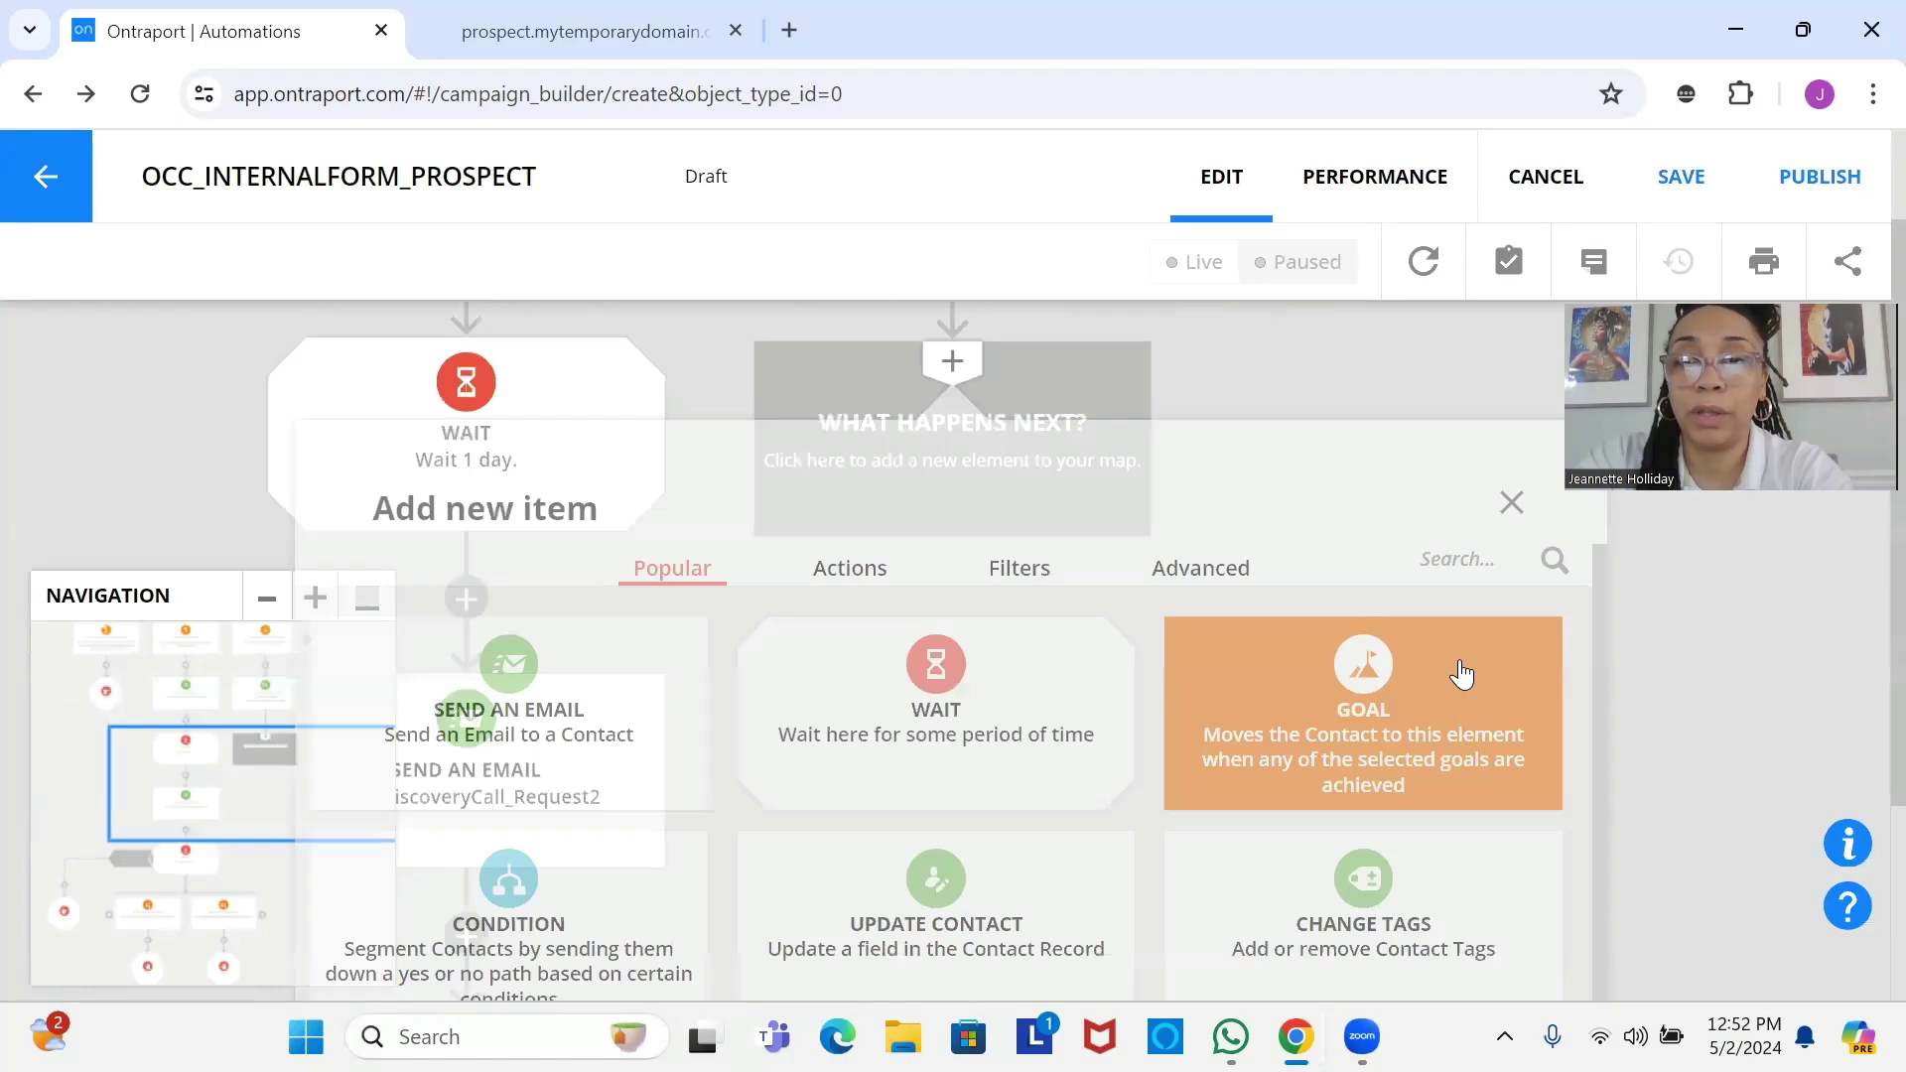
scroll(1602, 685, "down", 1)
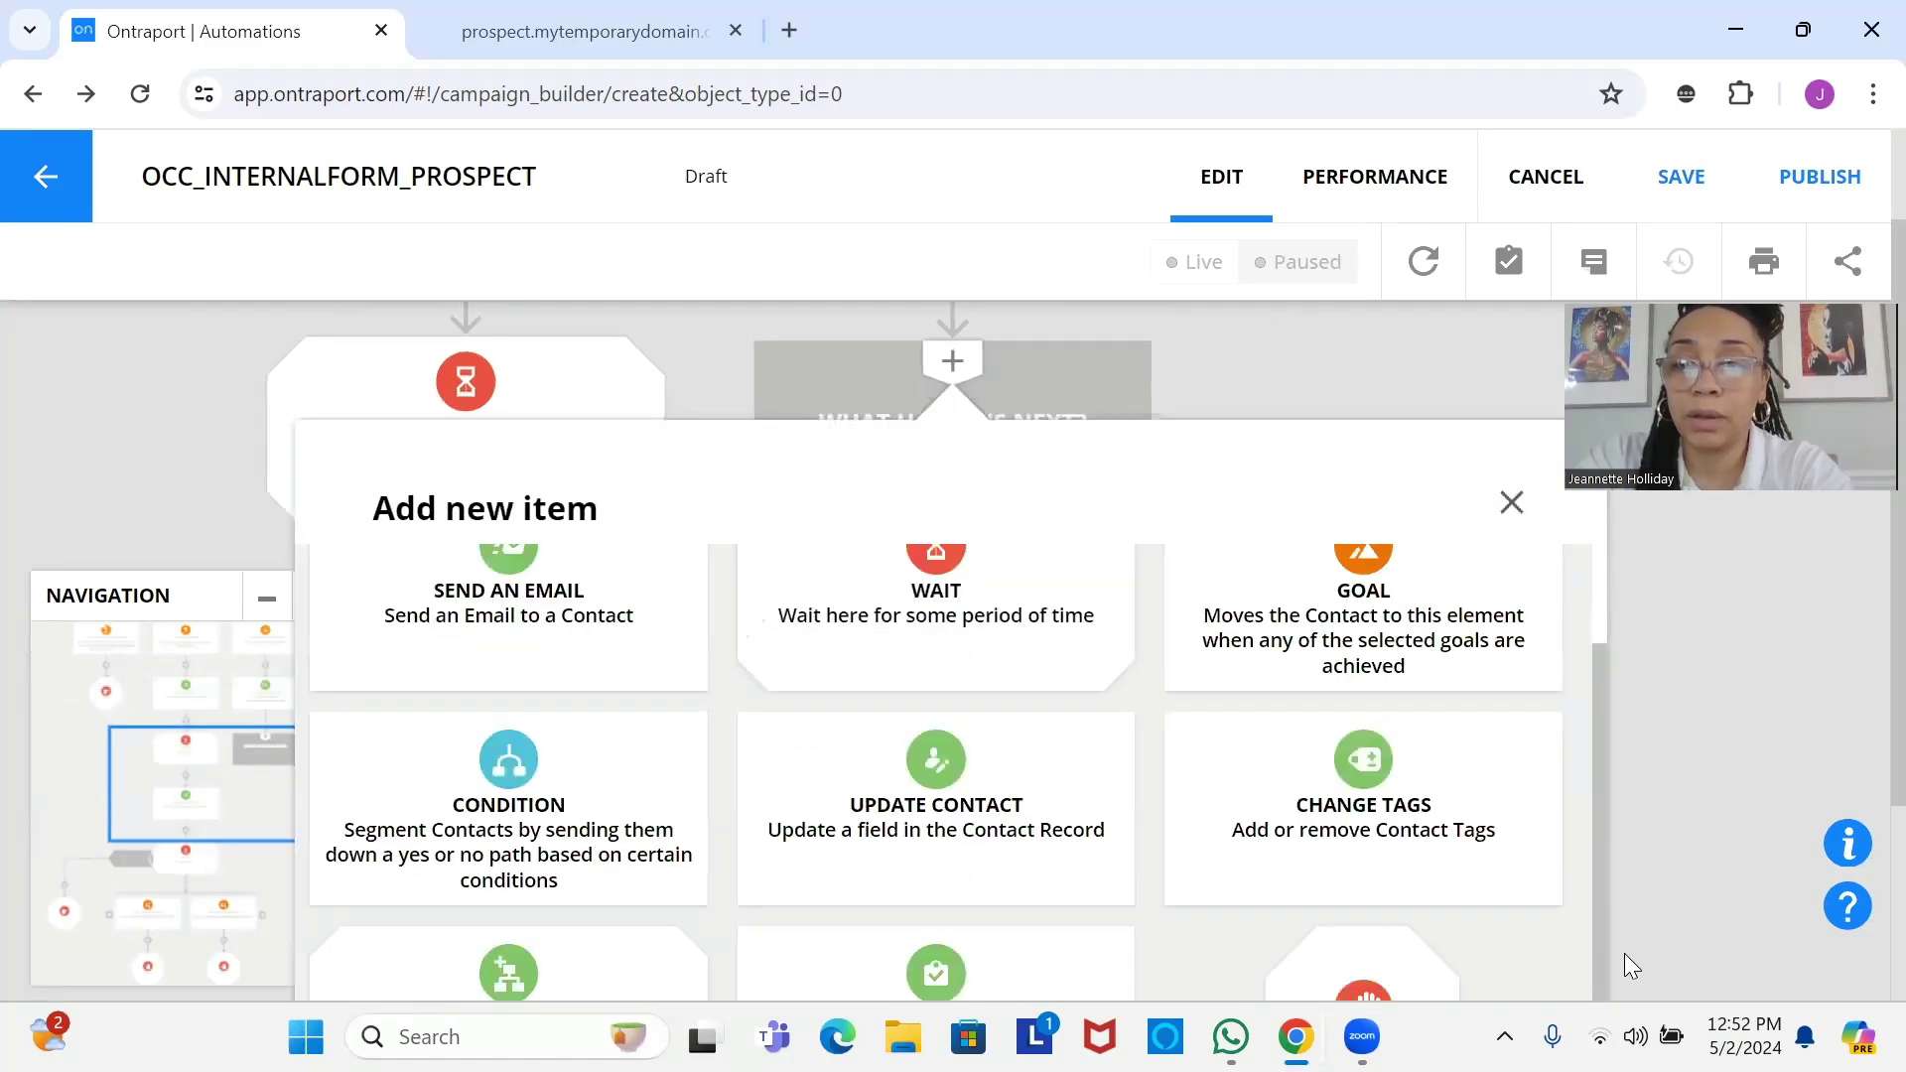
left_click(1328, 969)
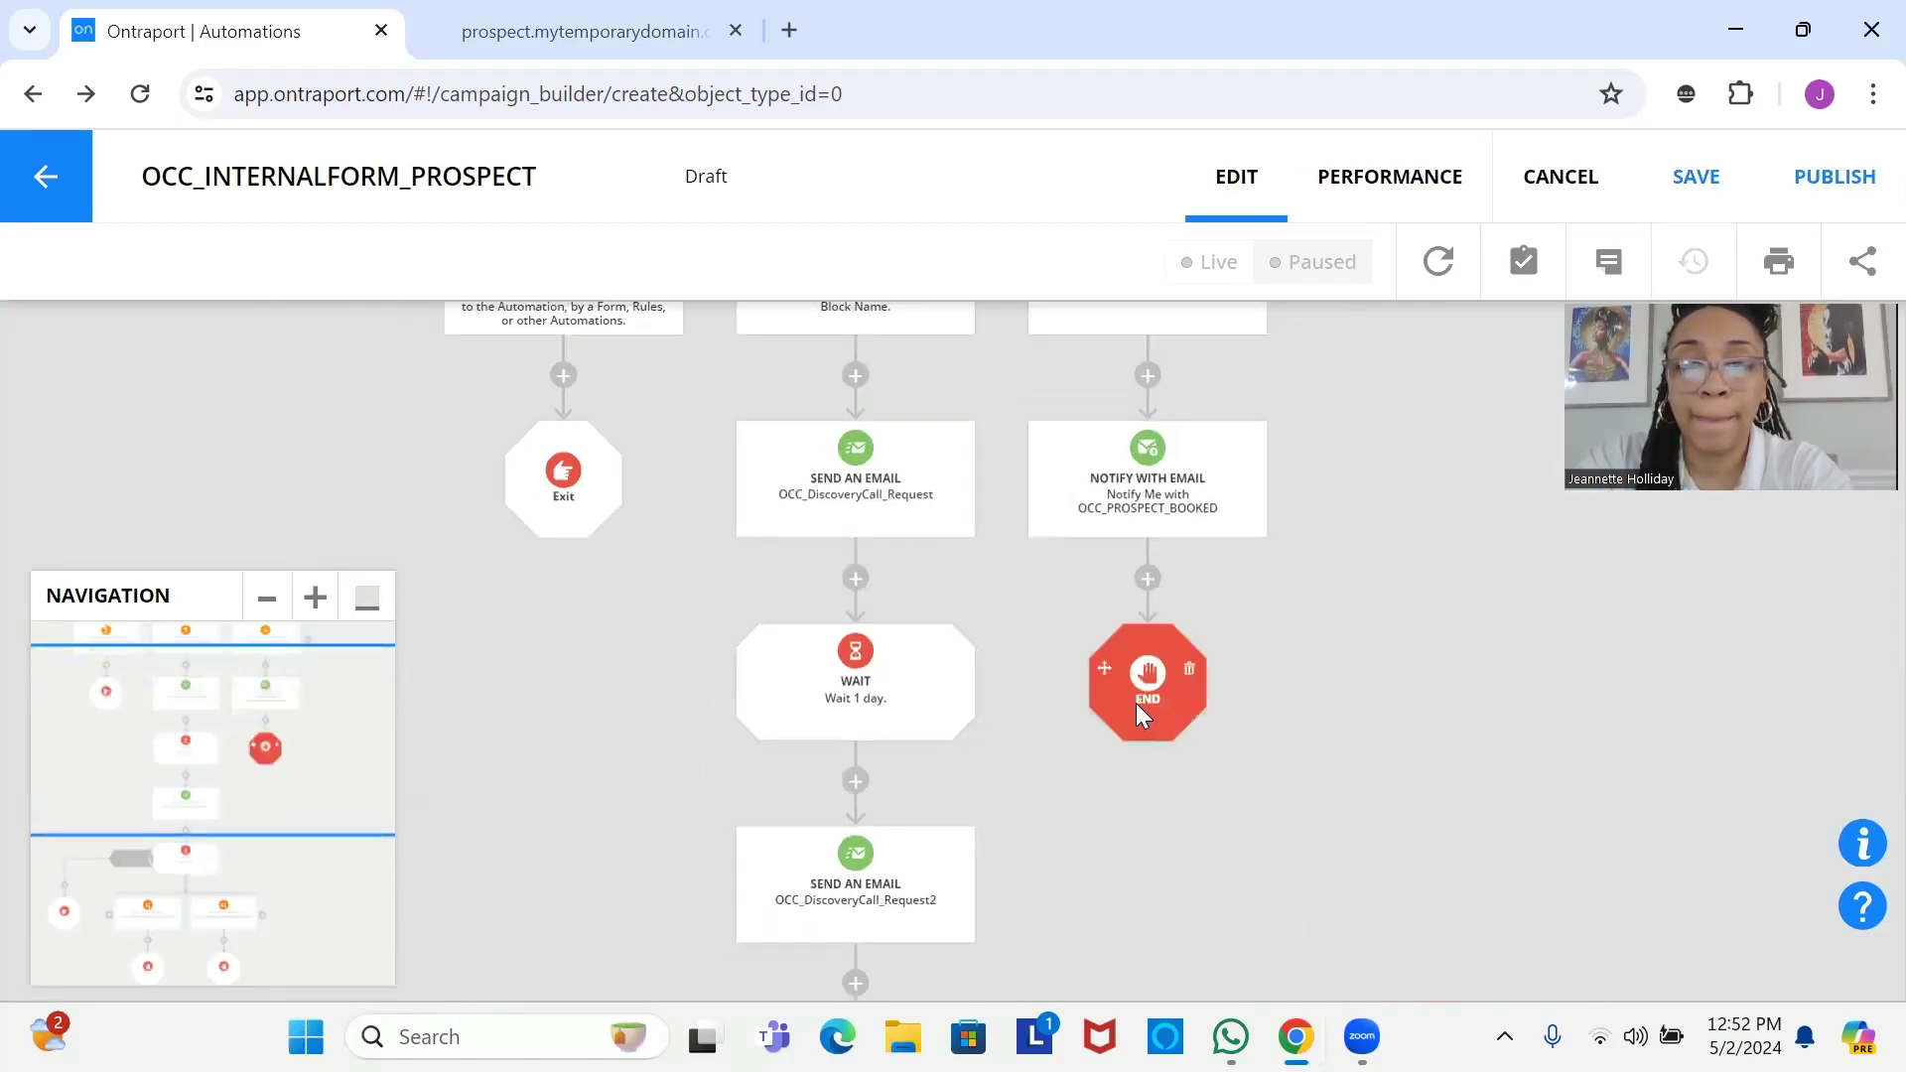
left_click(1135, 702)
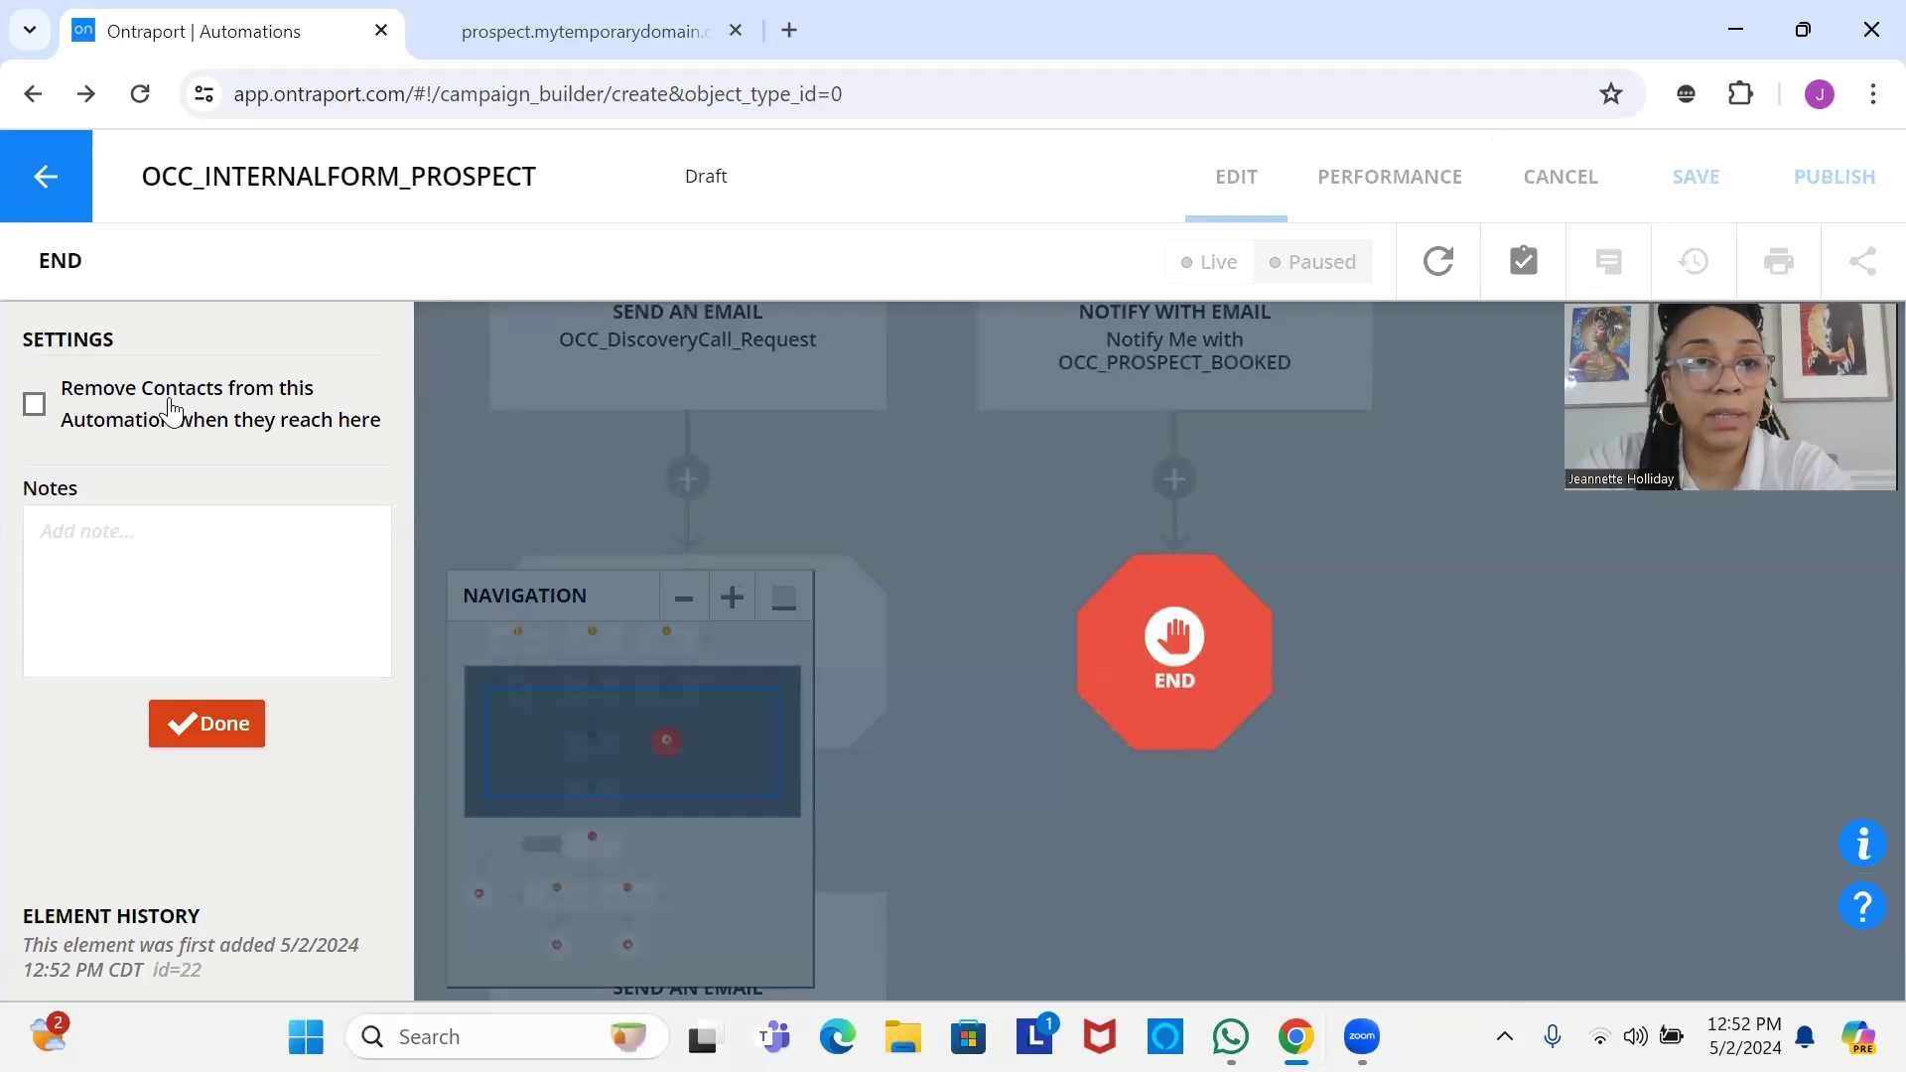
left_click(170, 407)
left_click(189, 744)
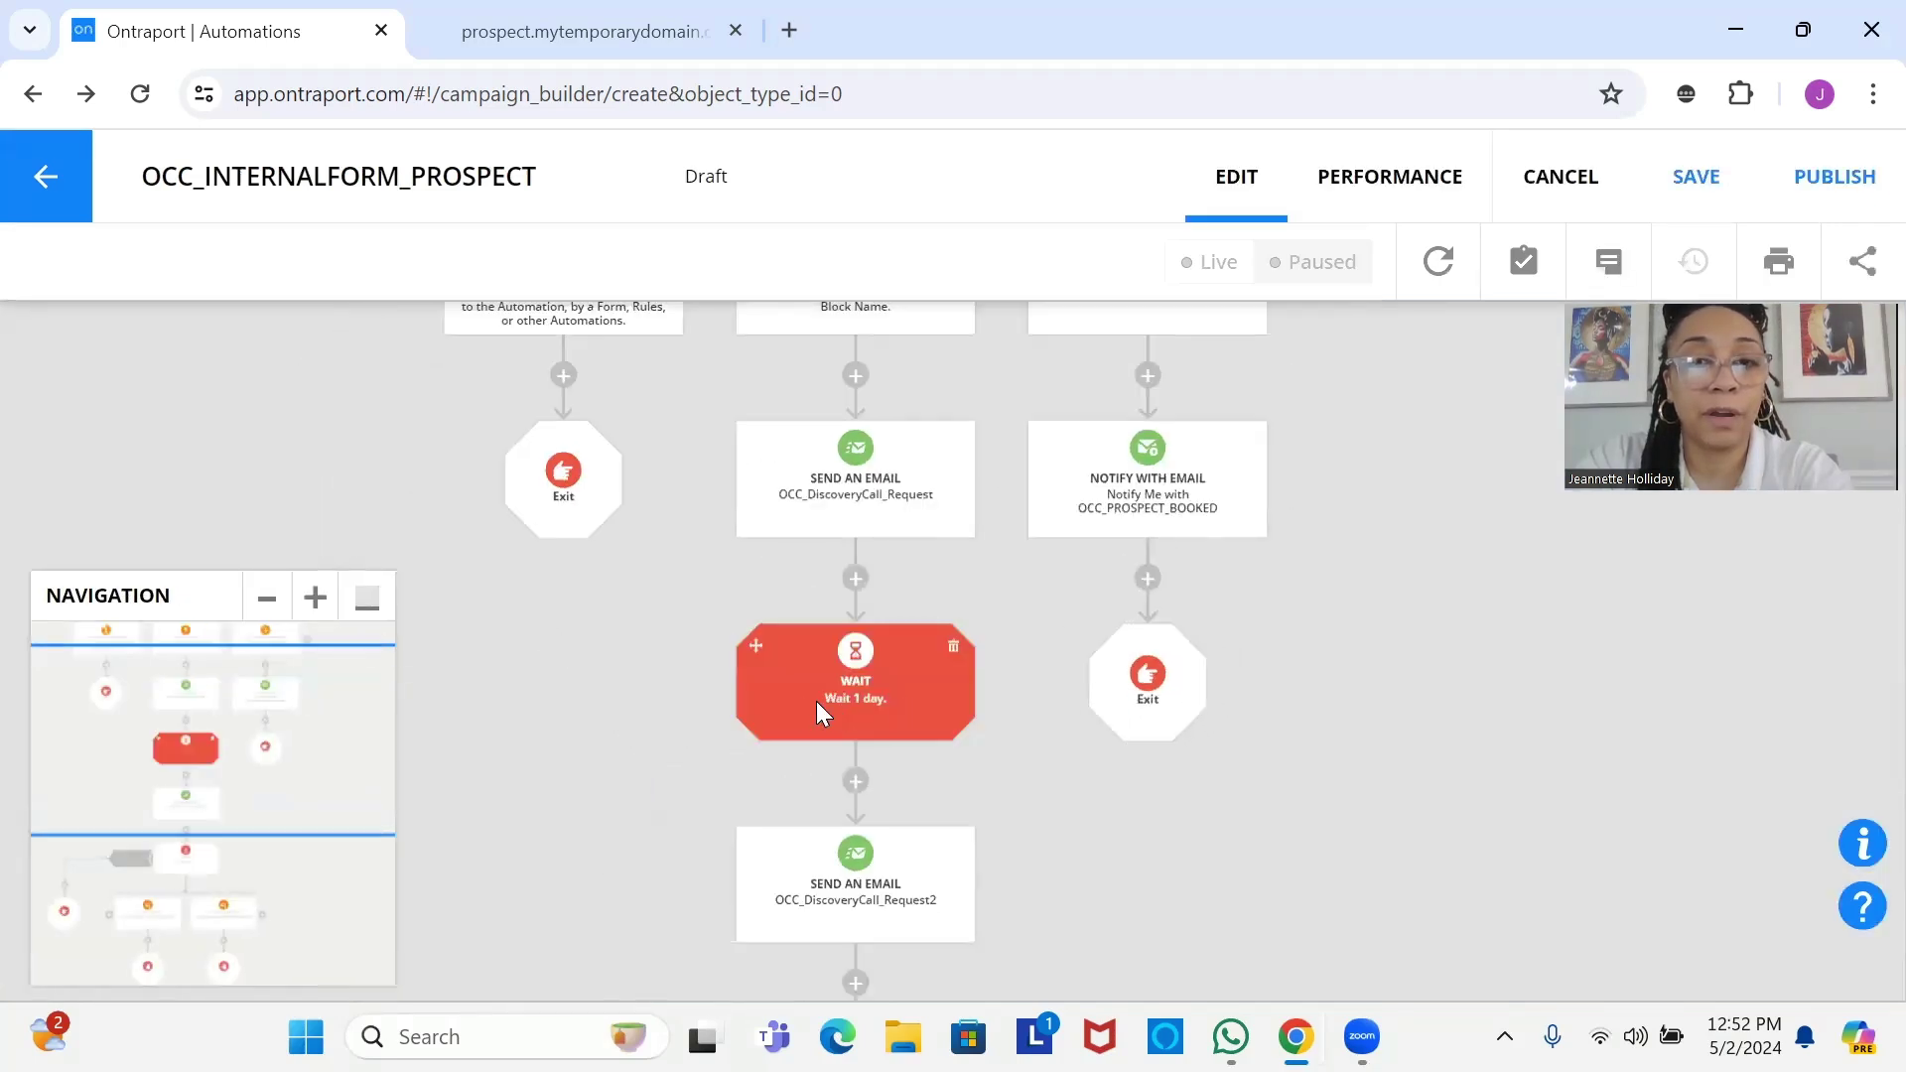
Collapse the navigation map, save the draft, and center the two Clicks Email Link branches.
left_click(363, 603)
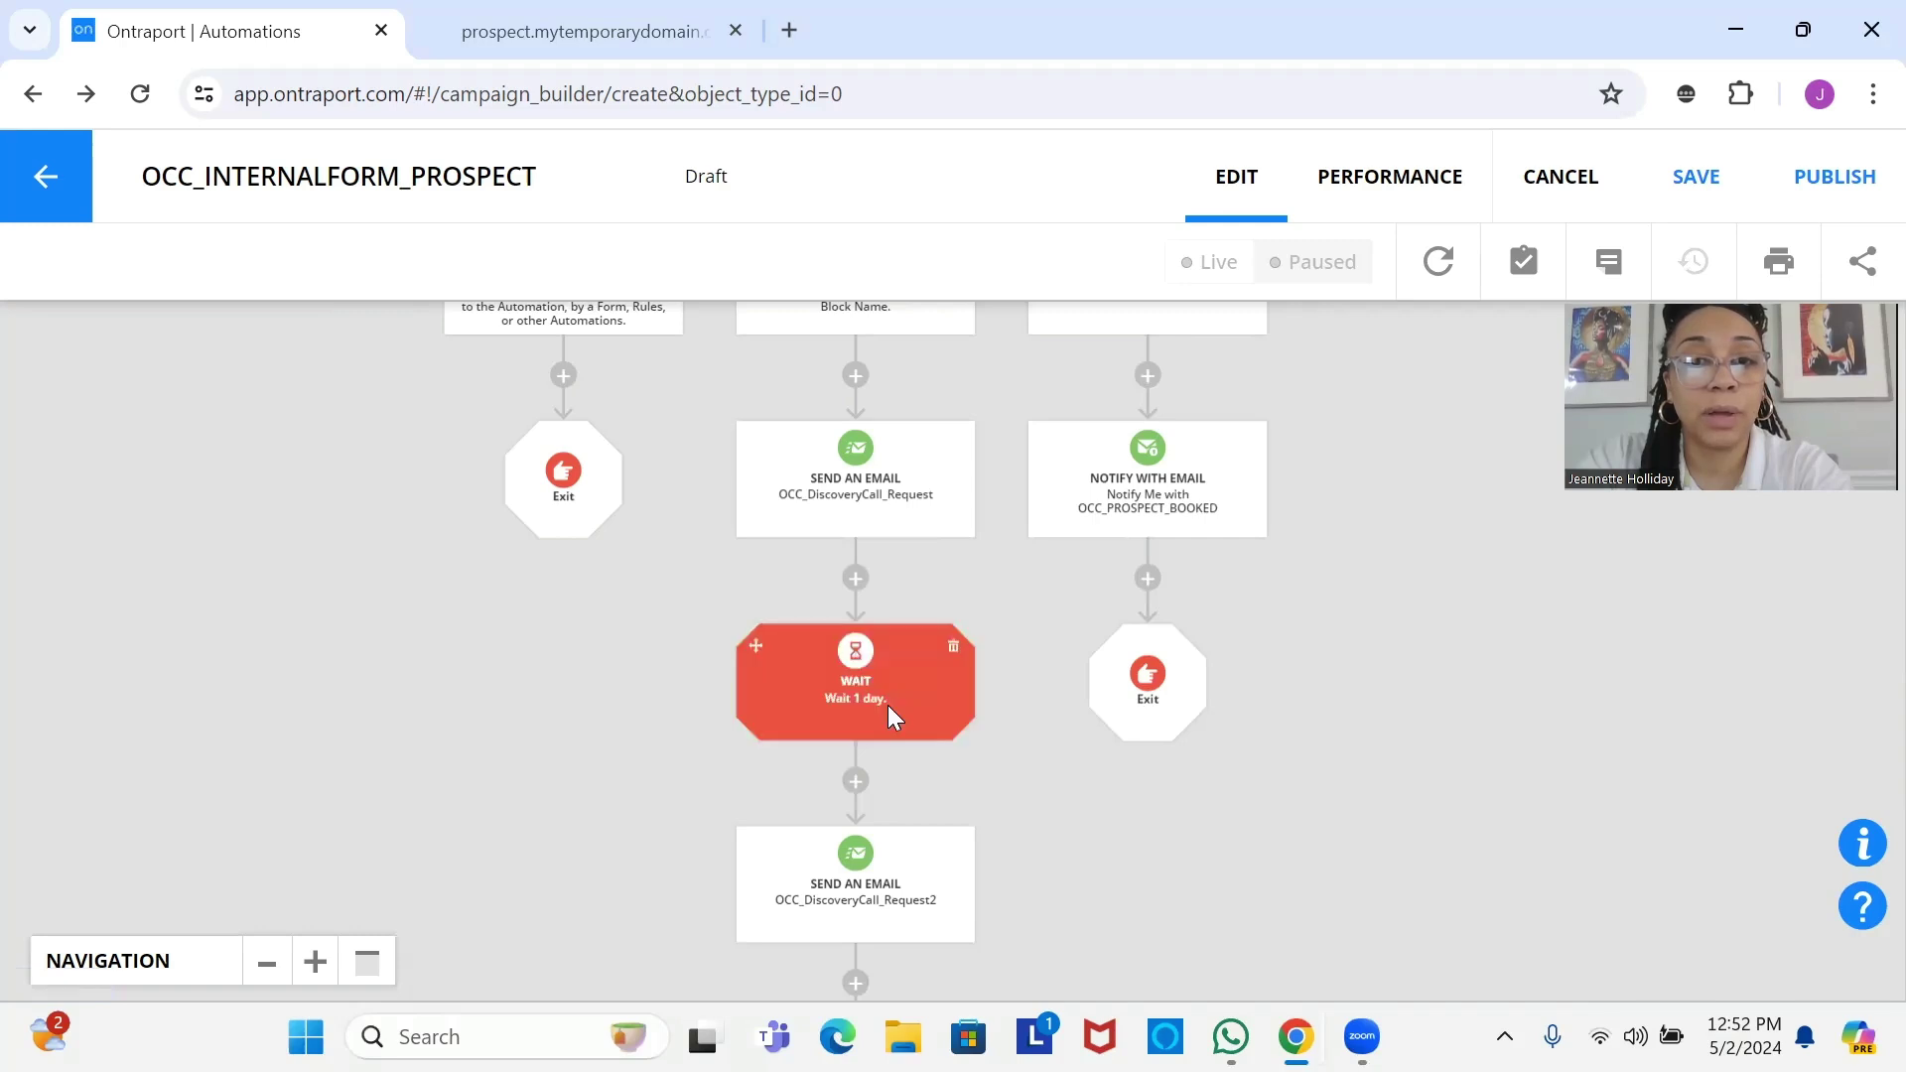
scroll(889, 651, "down", 3)
scroll(854, 547, "up", 4)
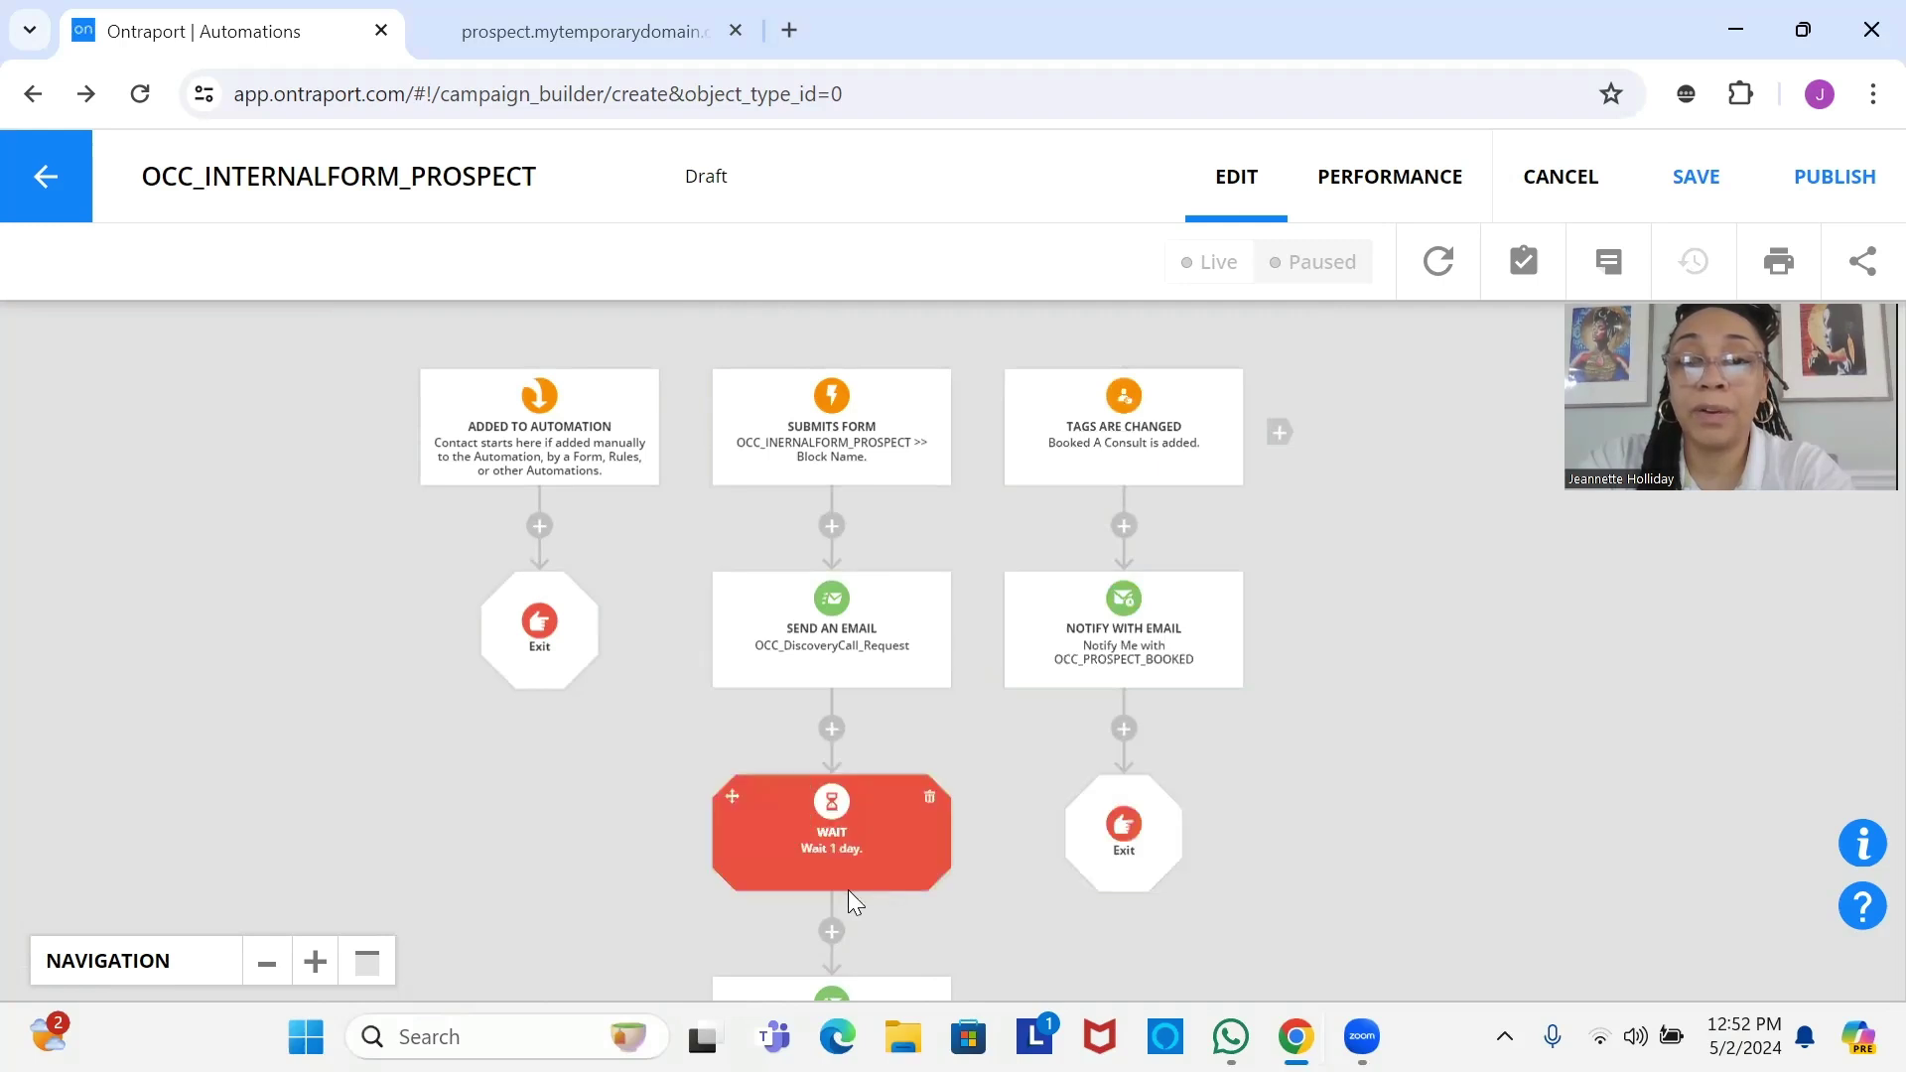
scroll(832, 839, "down", 3)
scroll(852, 447, "down", 2)
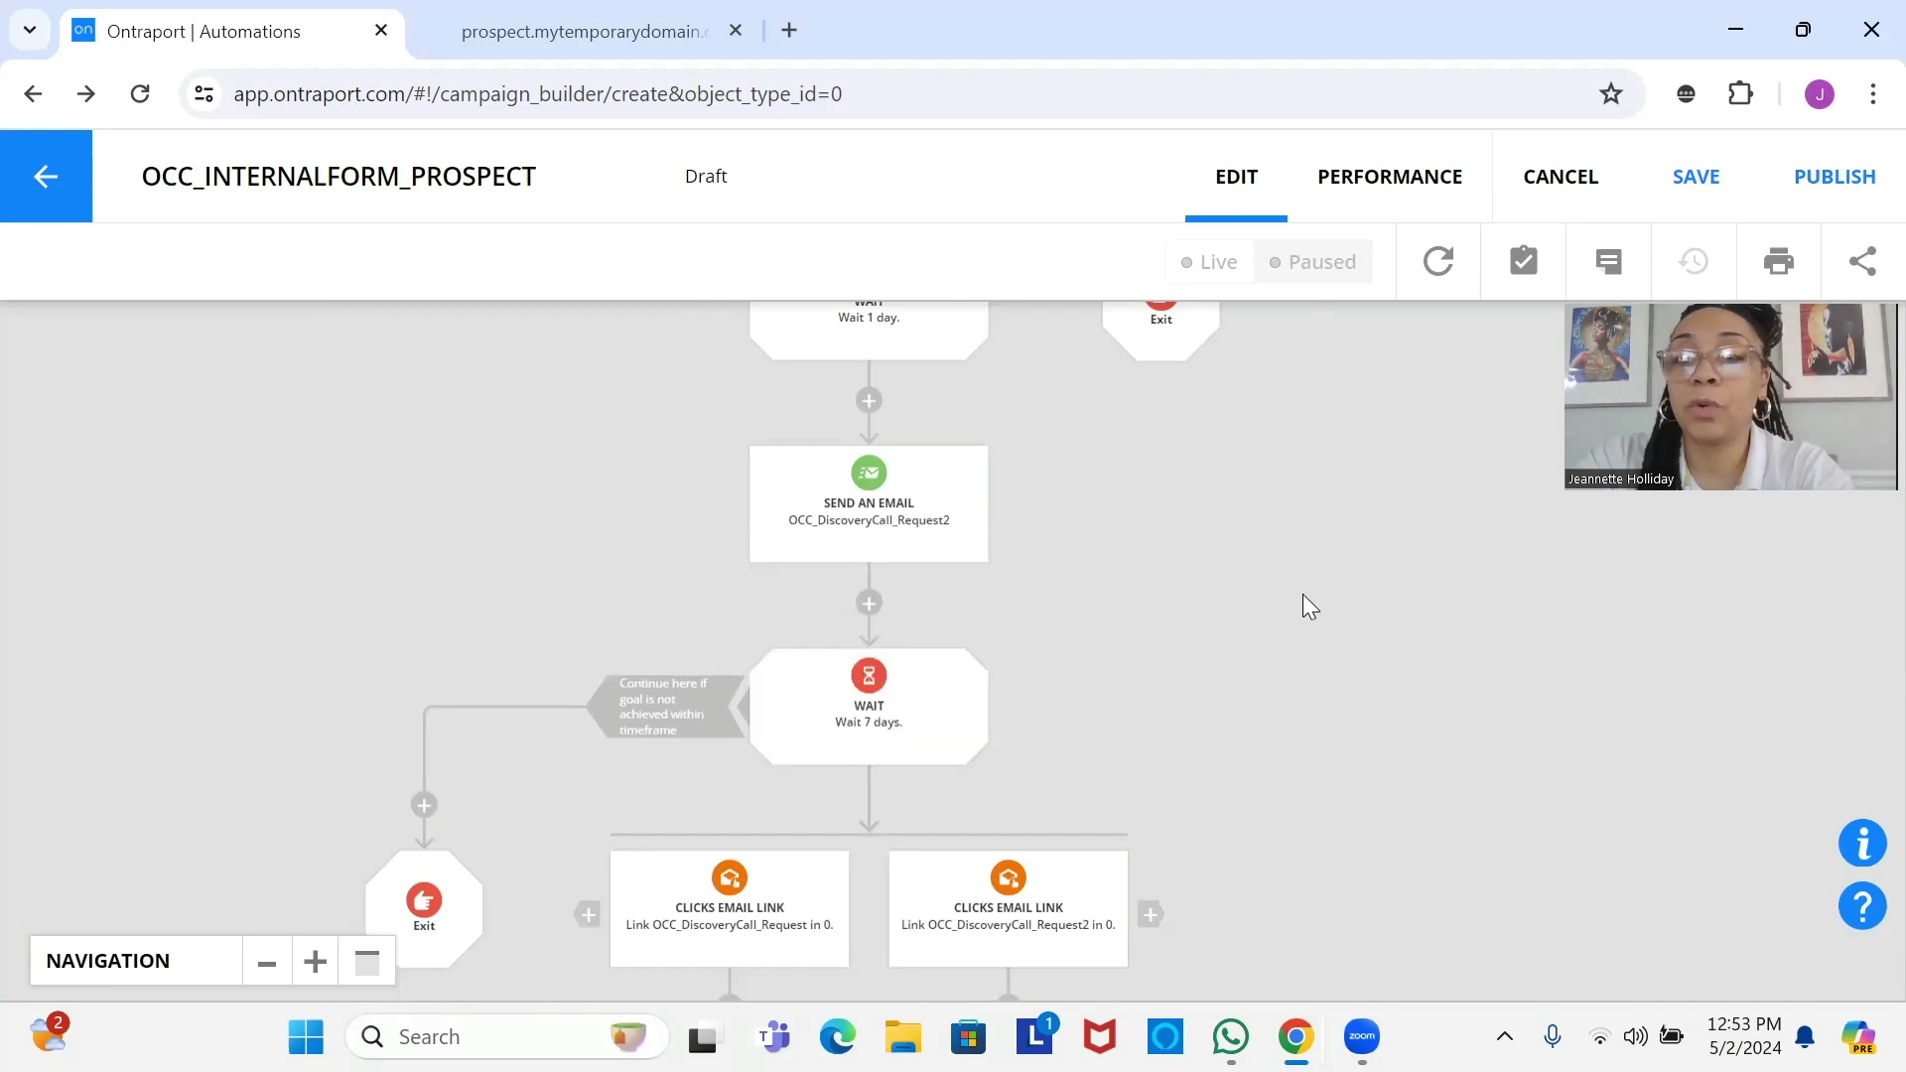
left_click_drag(865, 697, 905, 617)
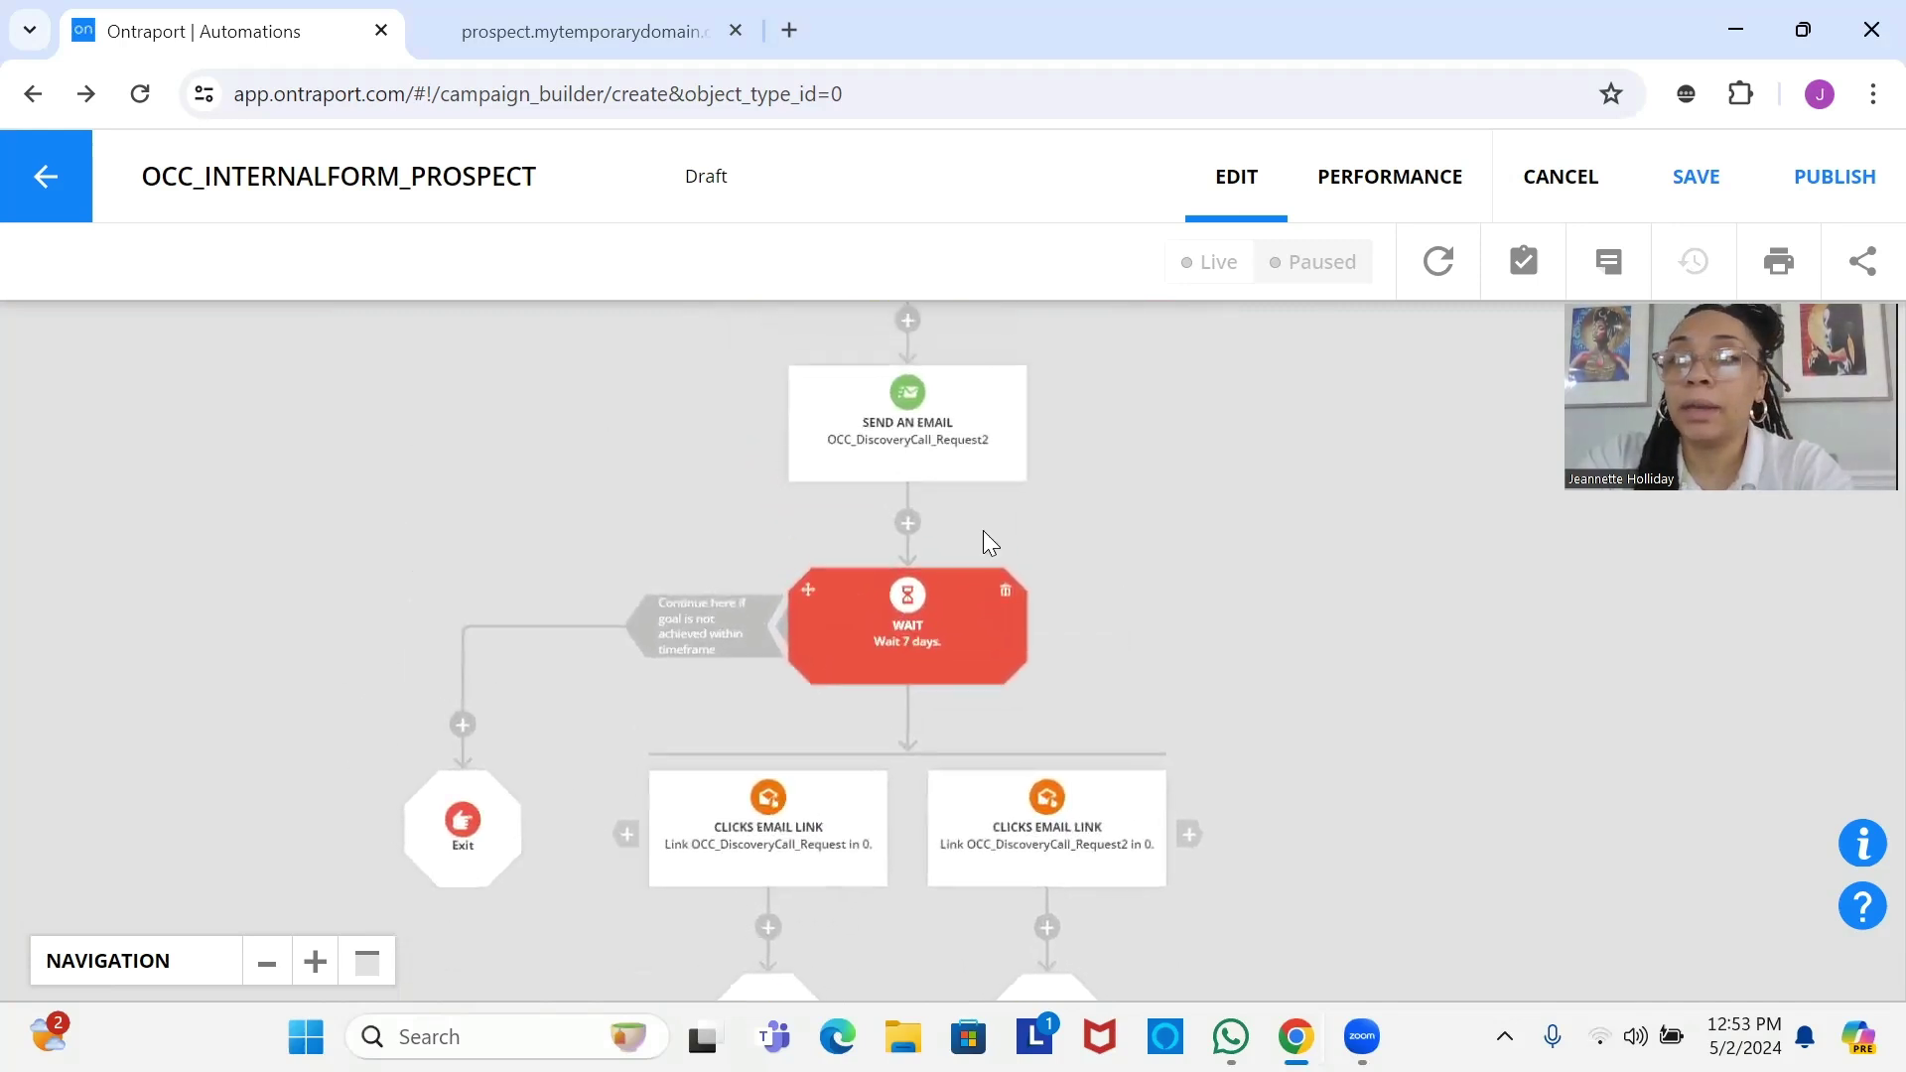
left_click(1677, 187)
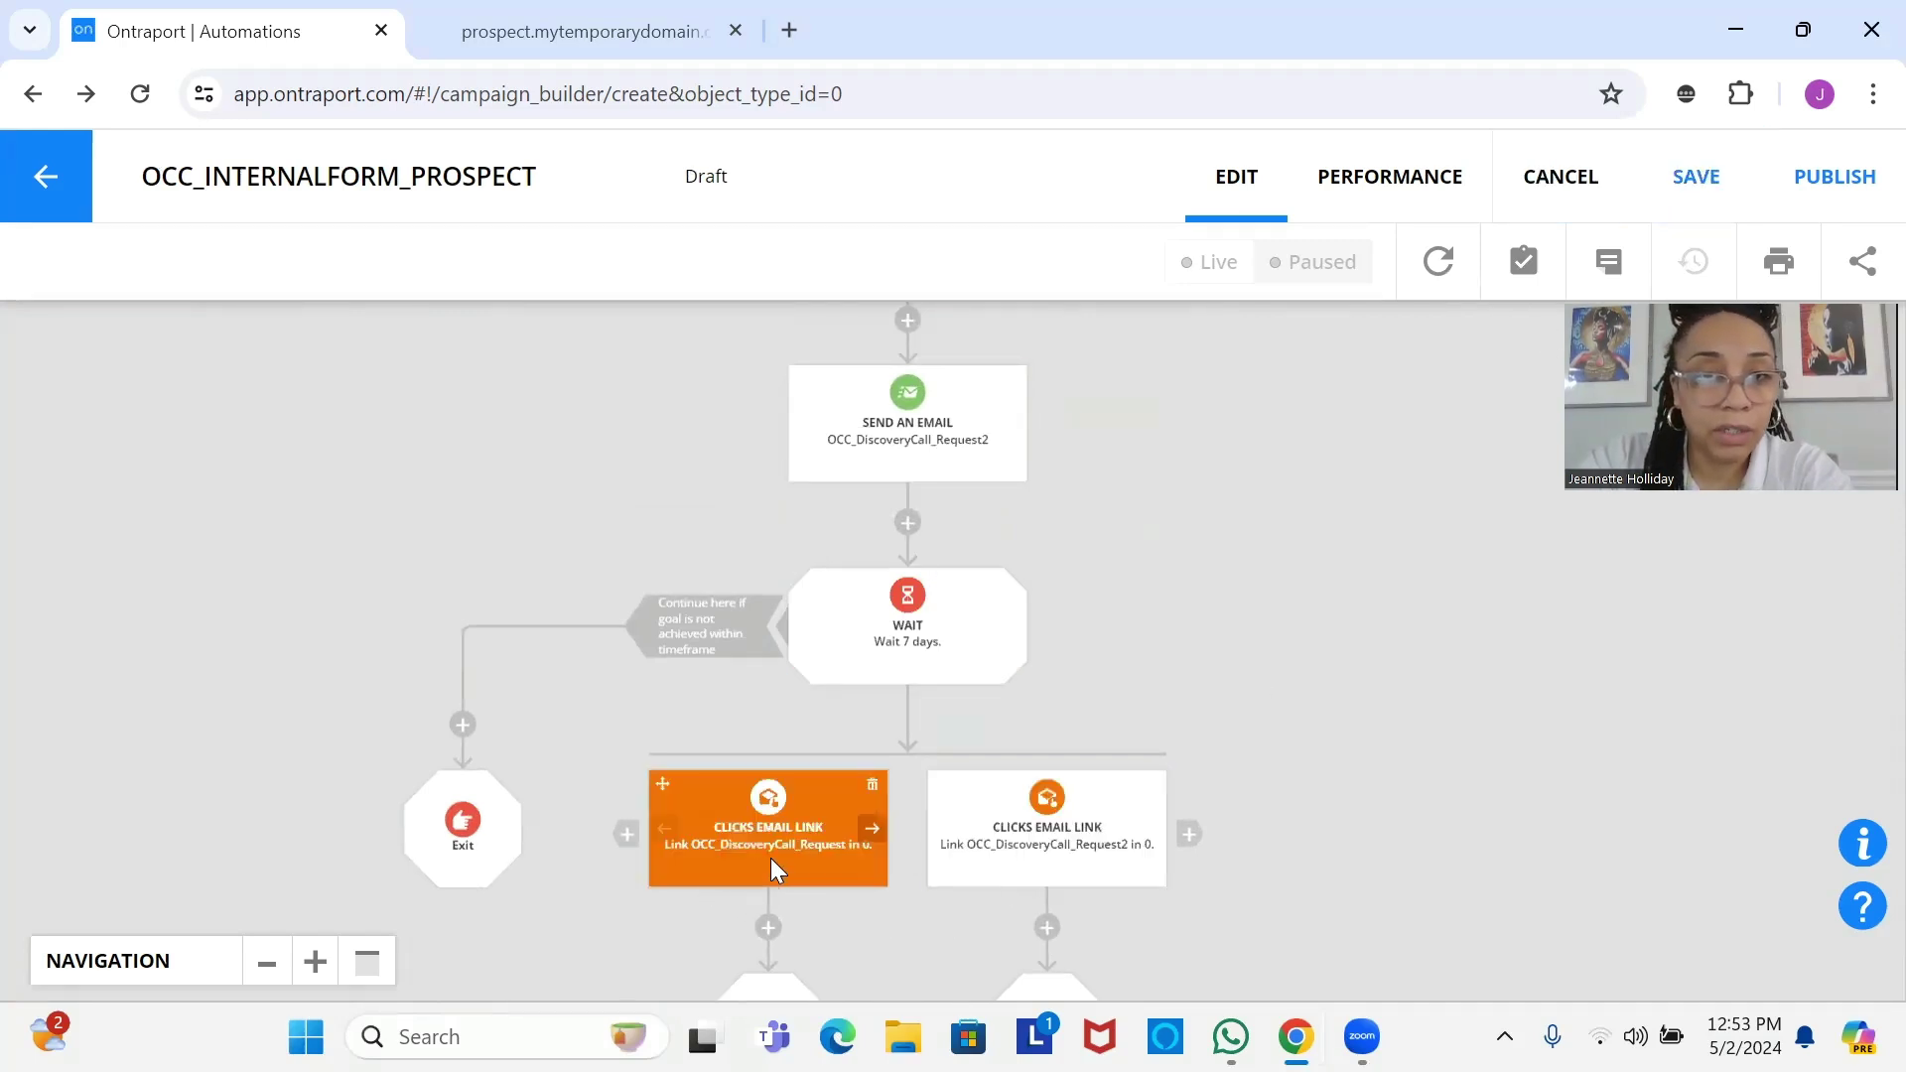
left_click_drag(770, 858, 845, 672)
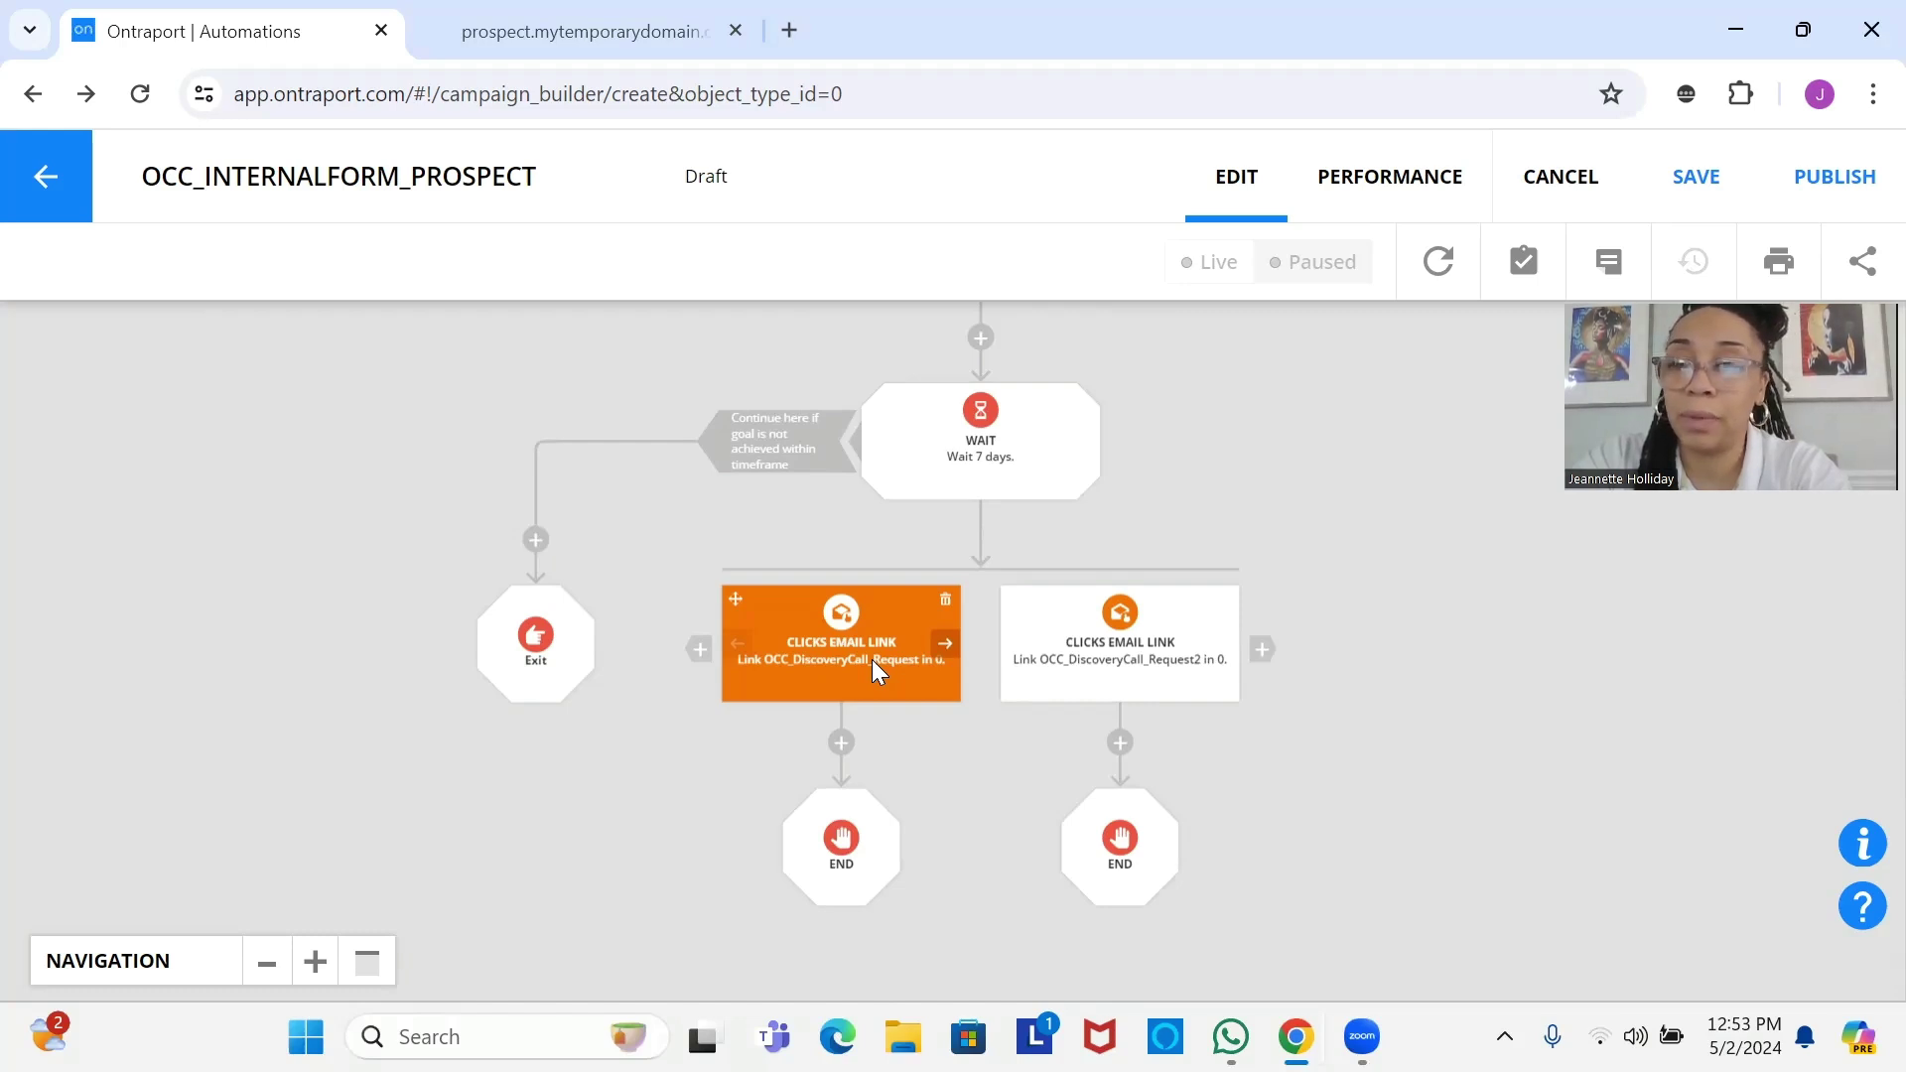
Add a Wait step under the first Clicks Email Link goal, set to Some time passes, 7 Days.
left_click(841, 743)
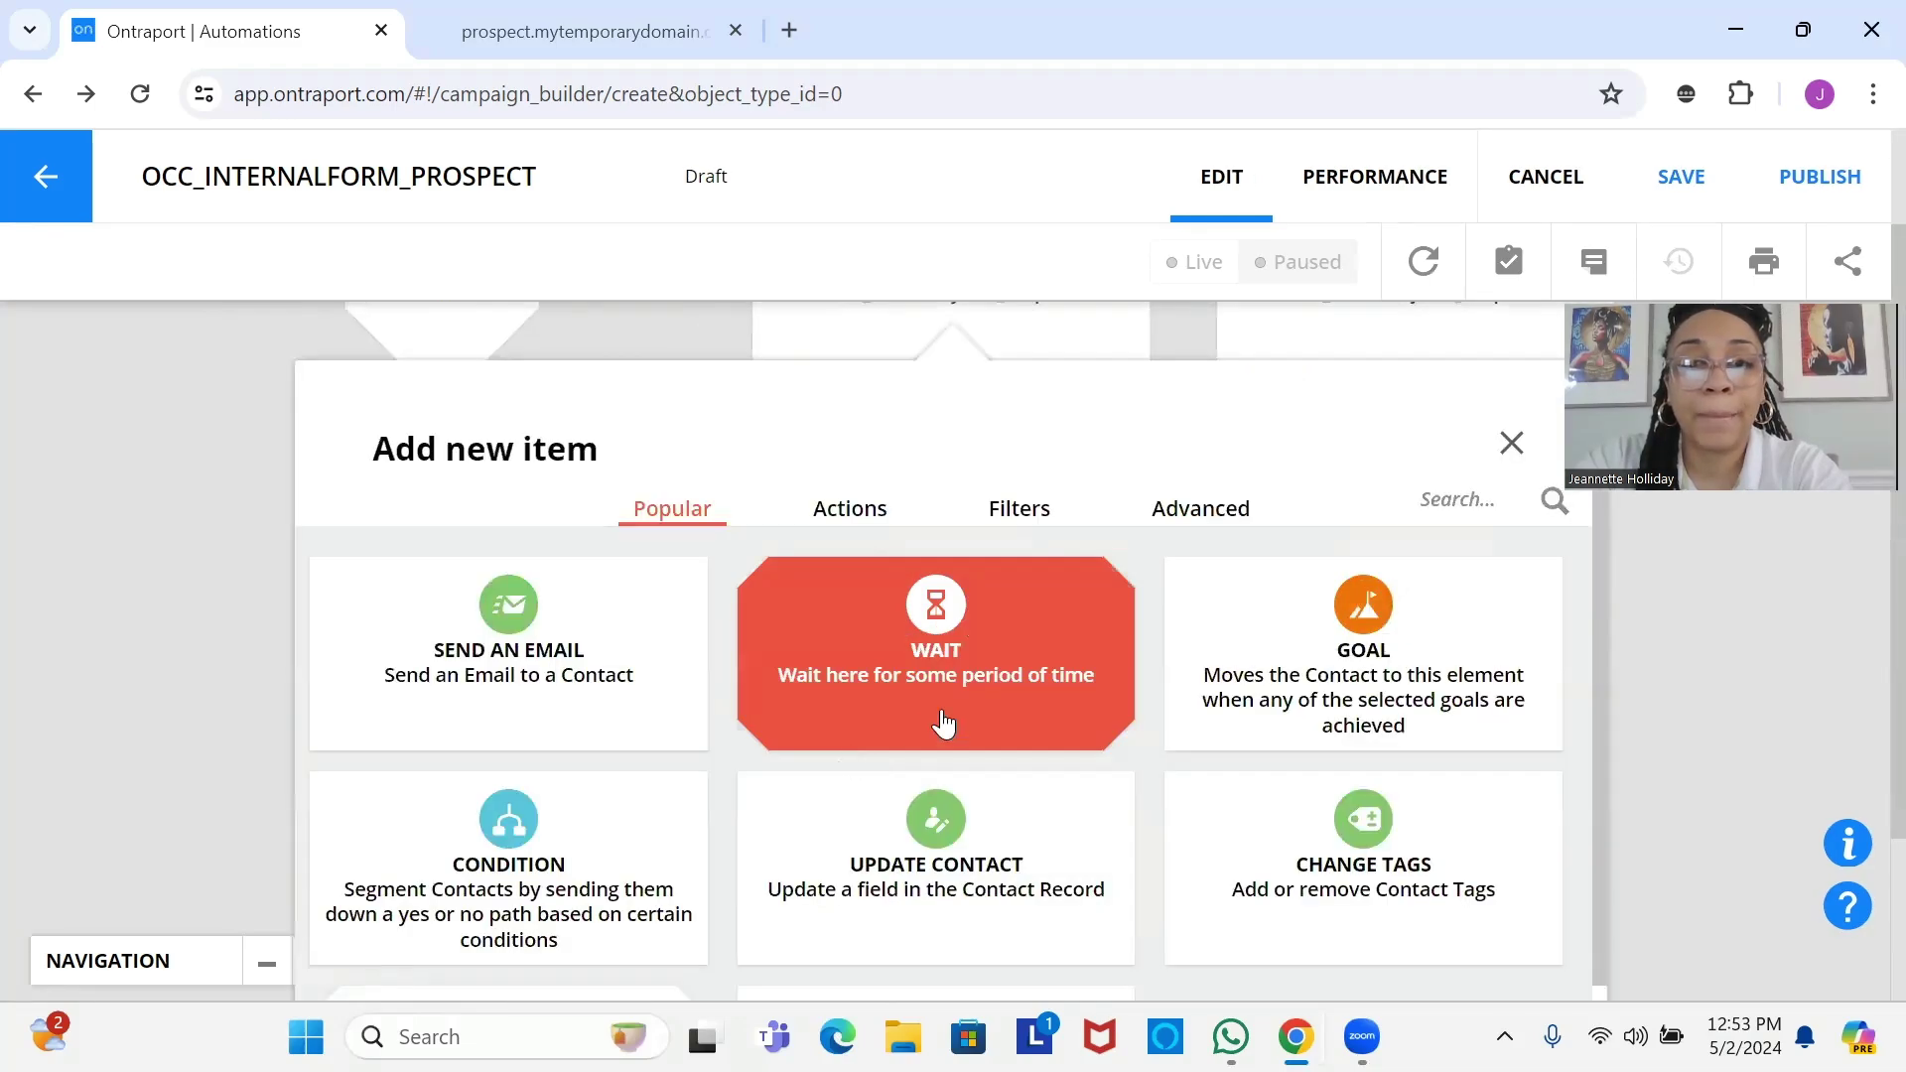
left_click(943, 720)
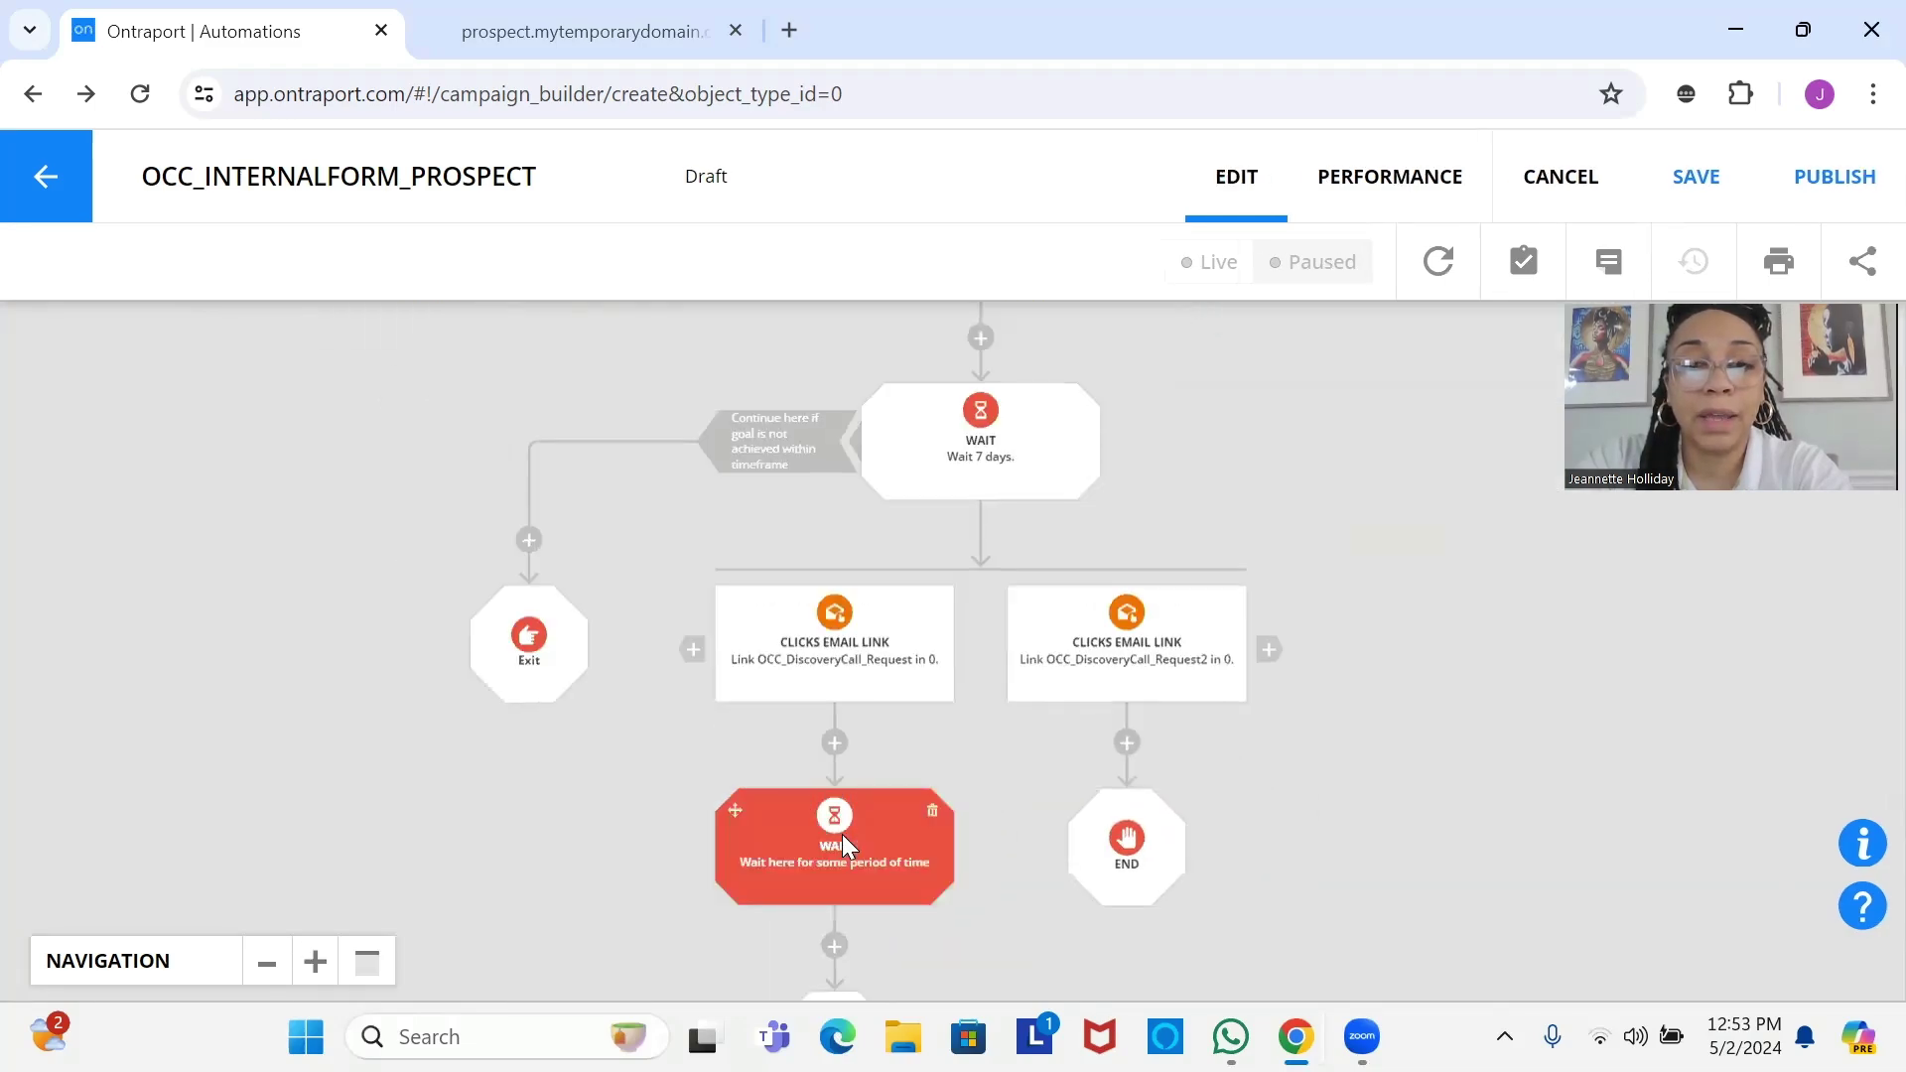
left_click(842, 834)
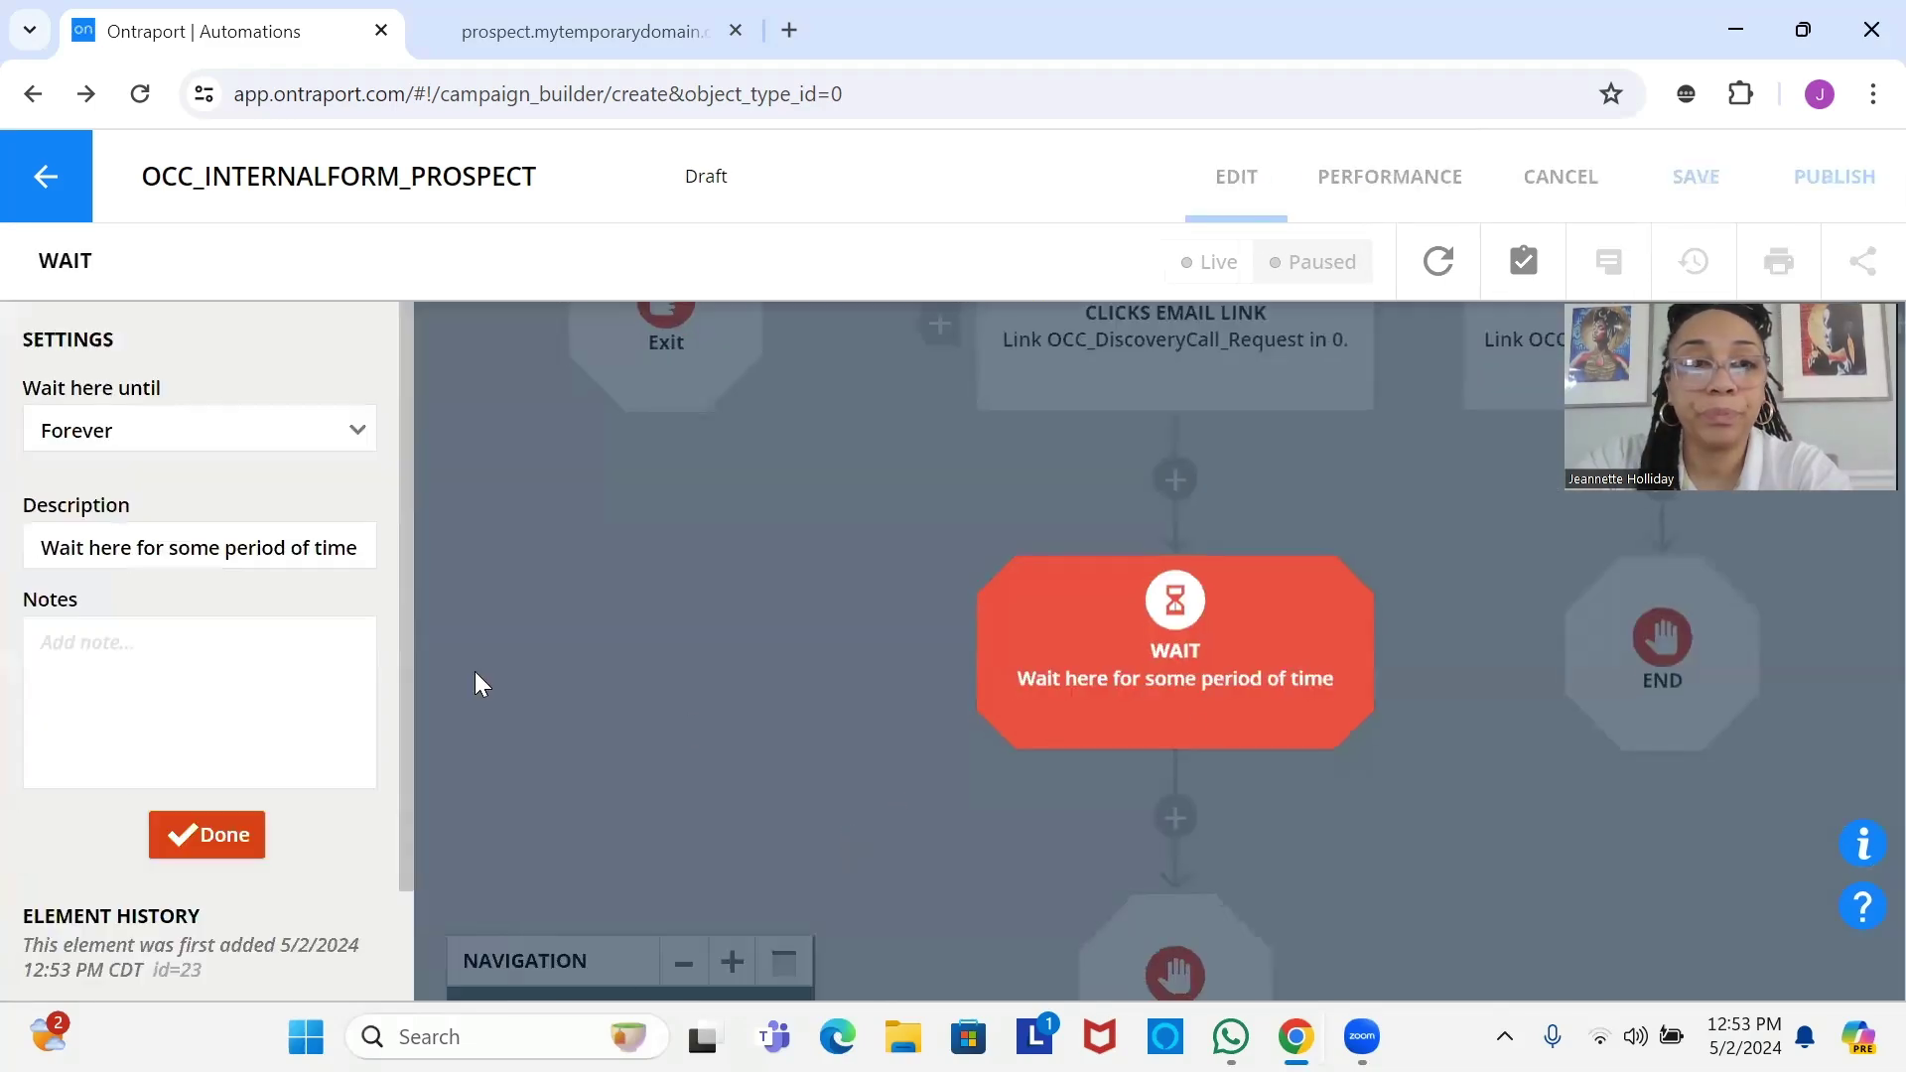
left_click(309, 453)
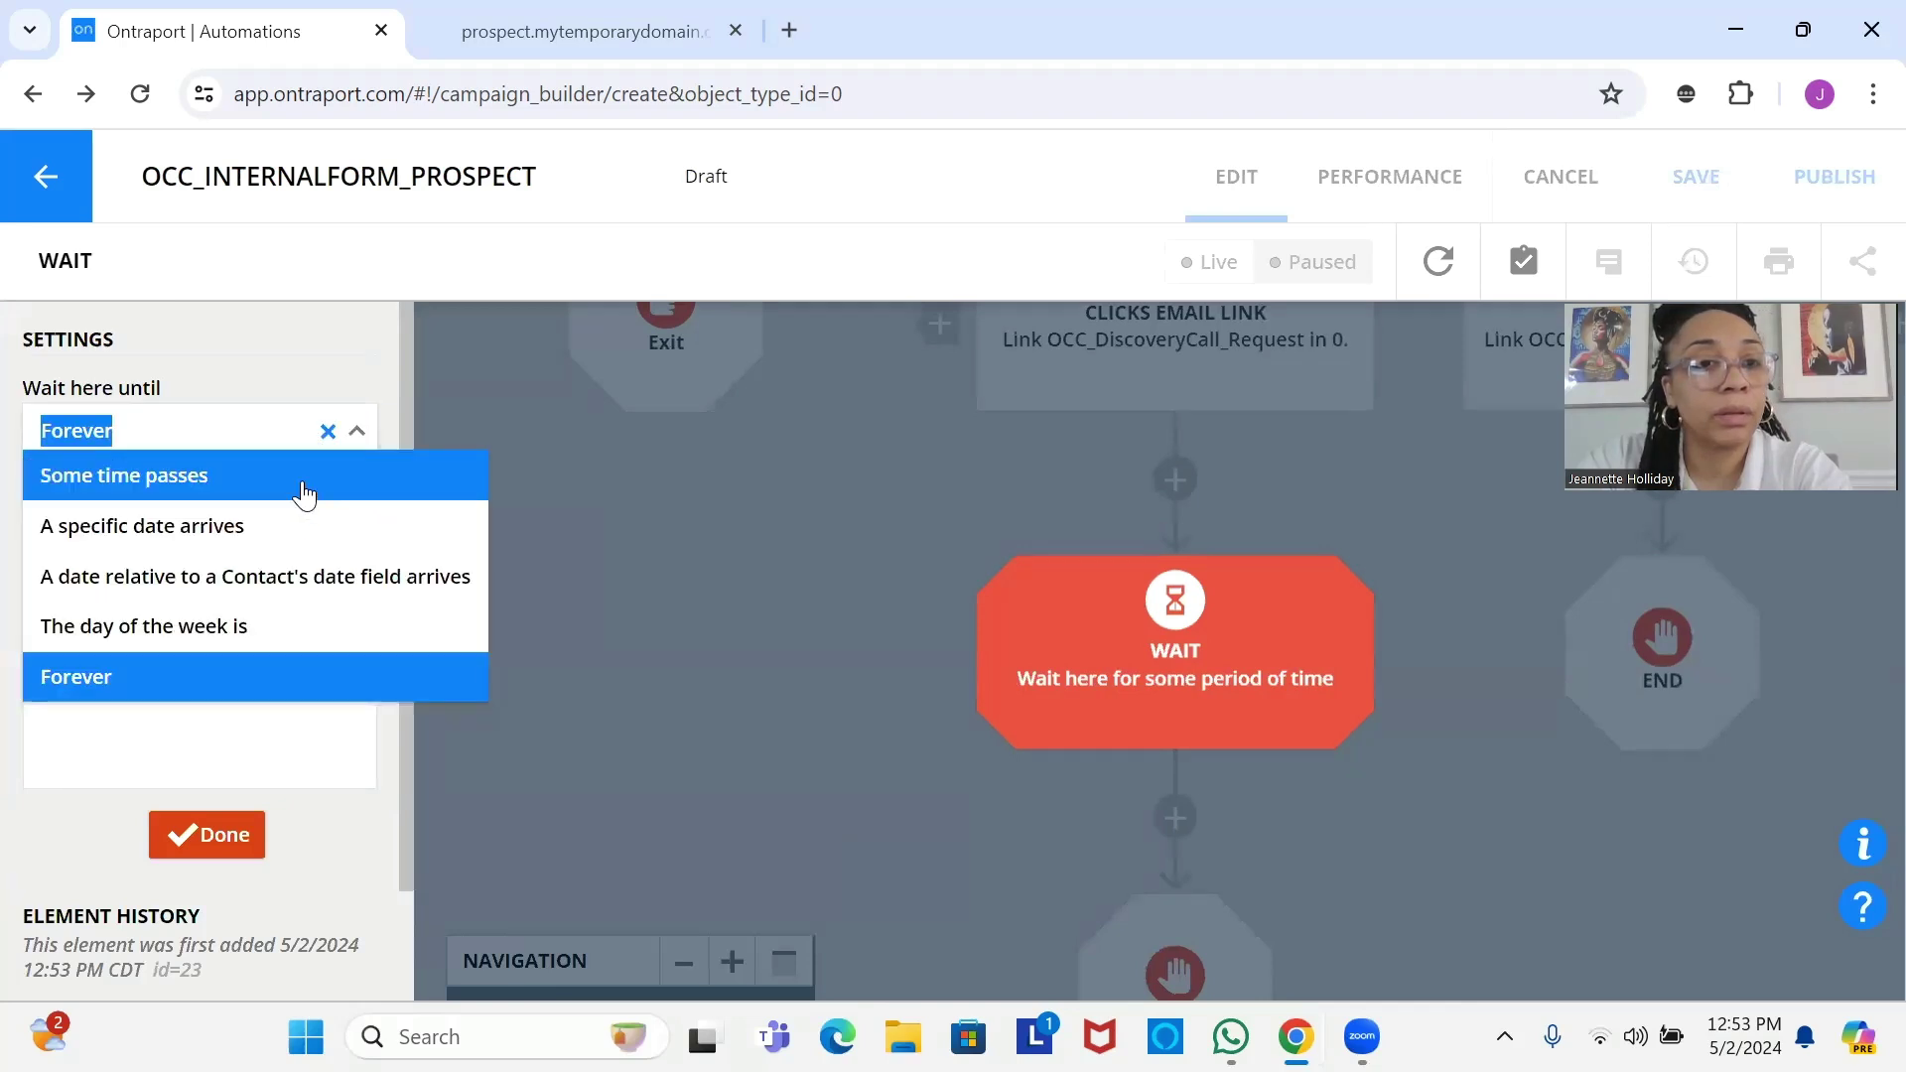
left_click(308, 492)
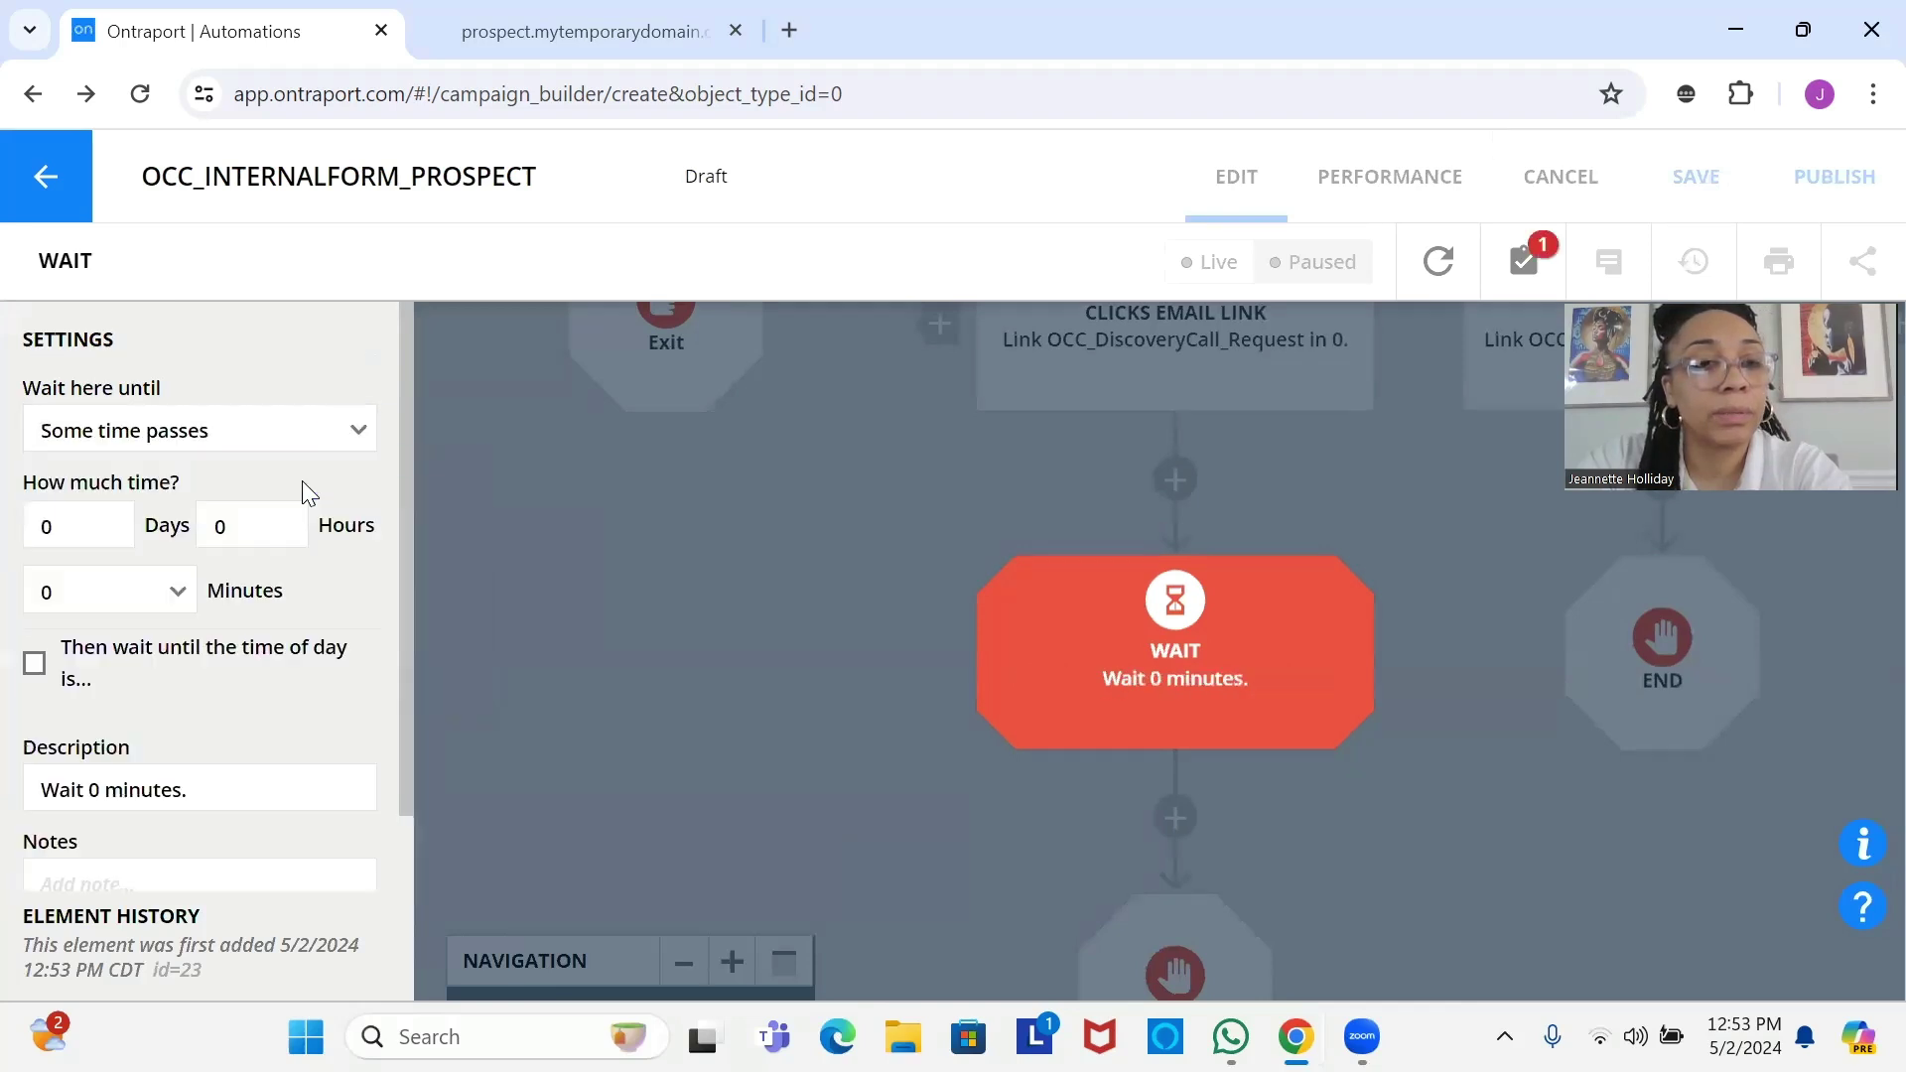
double_click(107, 506)
type("7")
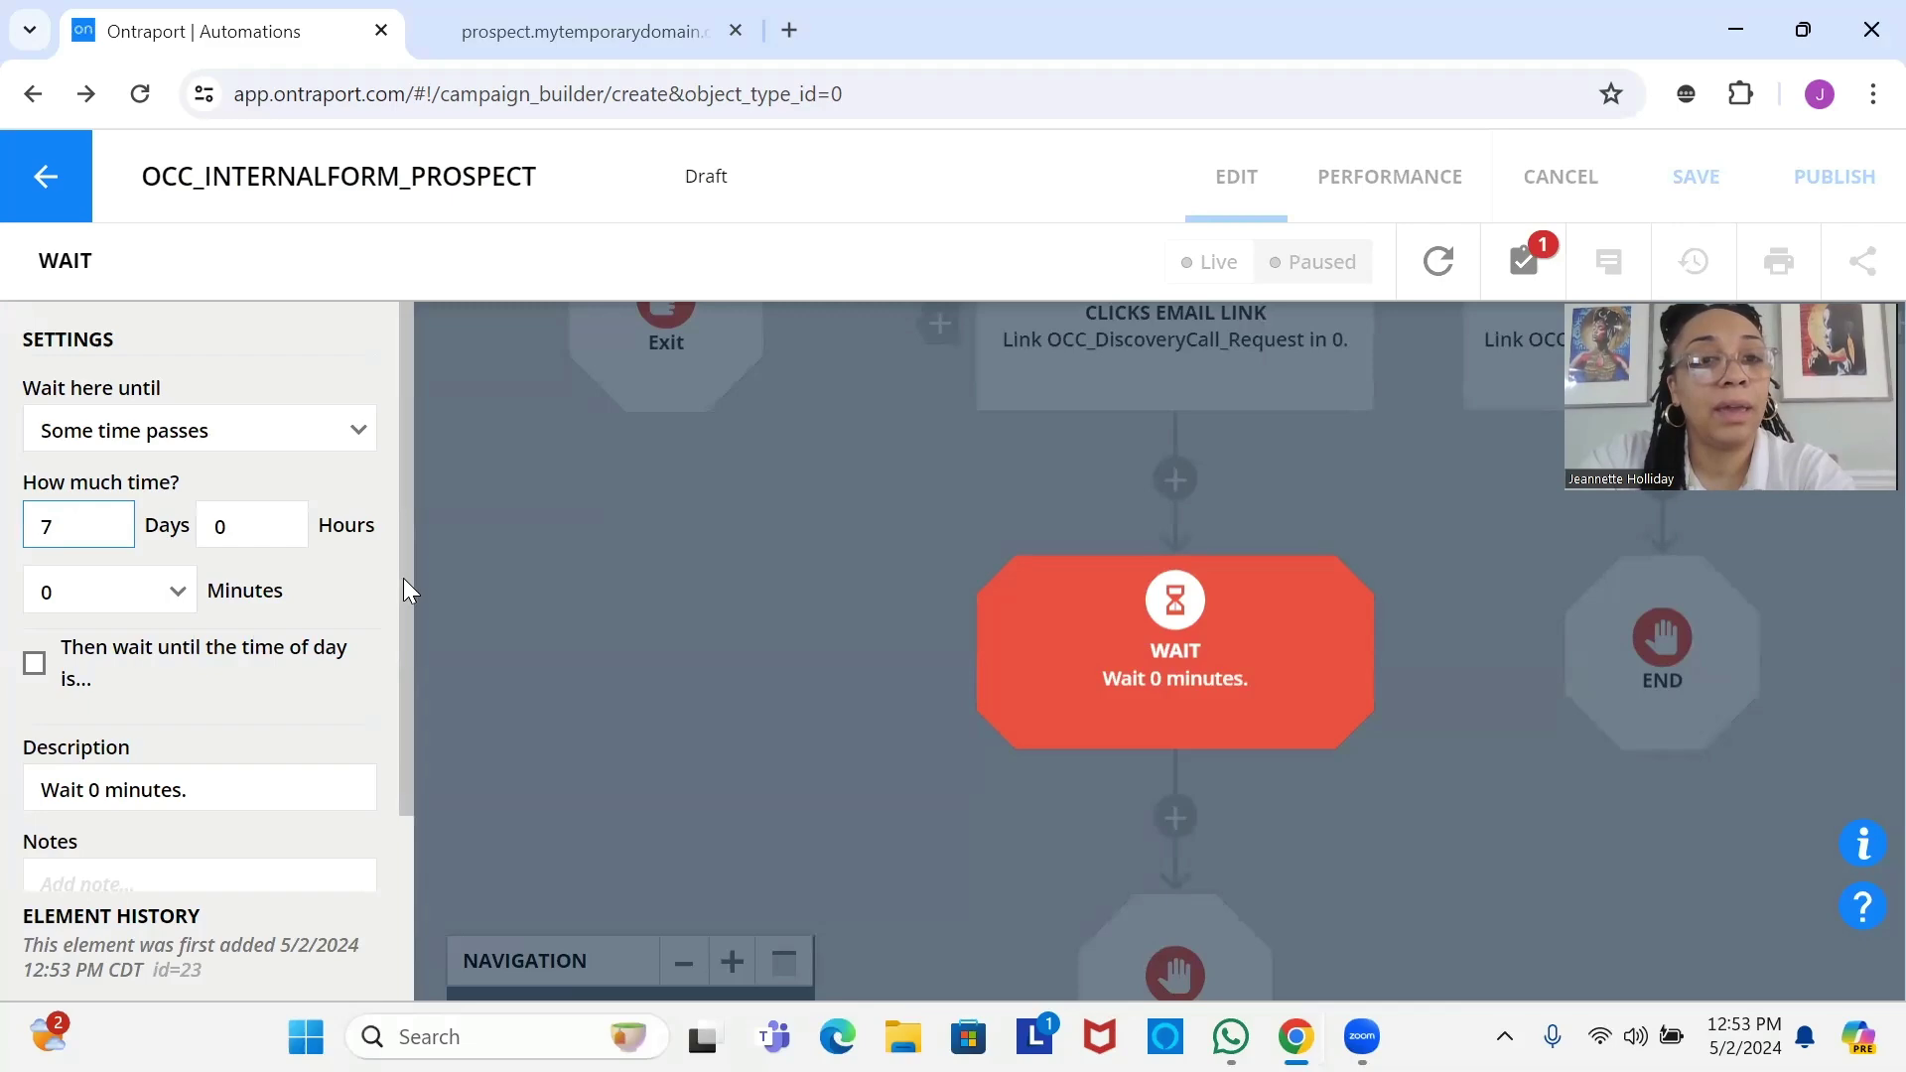
left_click_drag(405, 577, 408, 832)
left_click(231, 837)
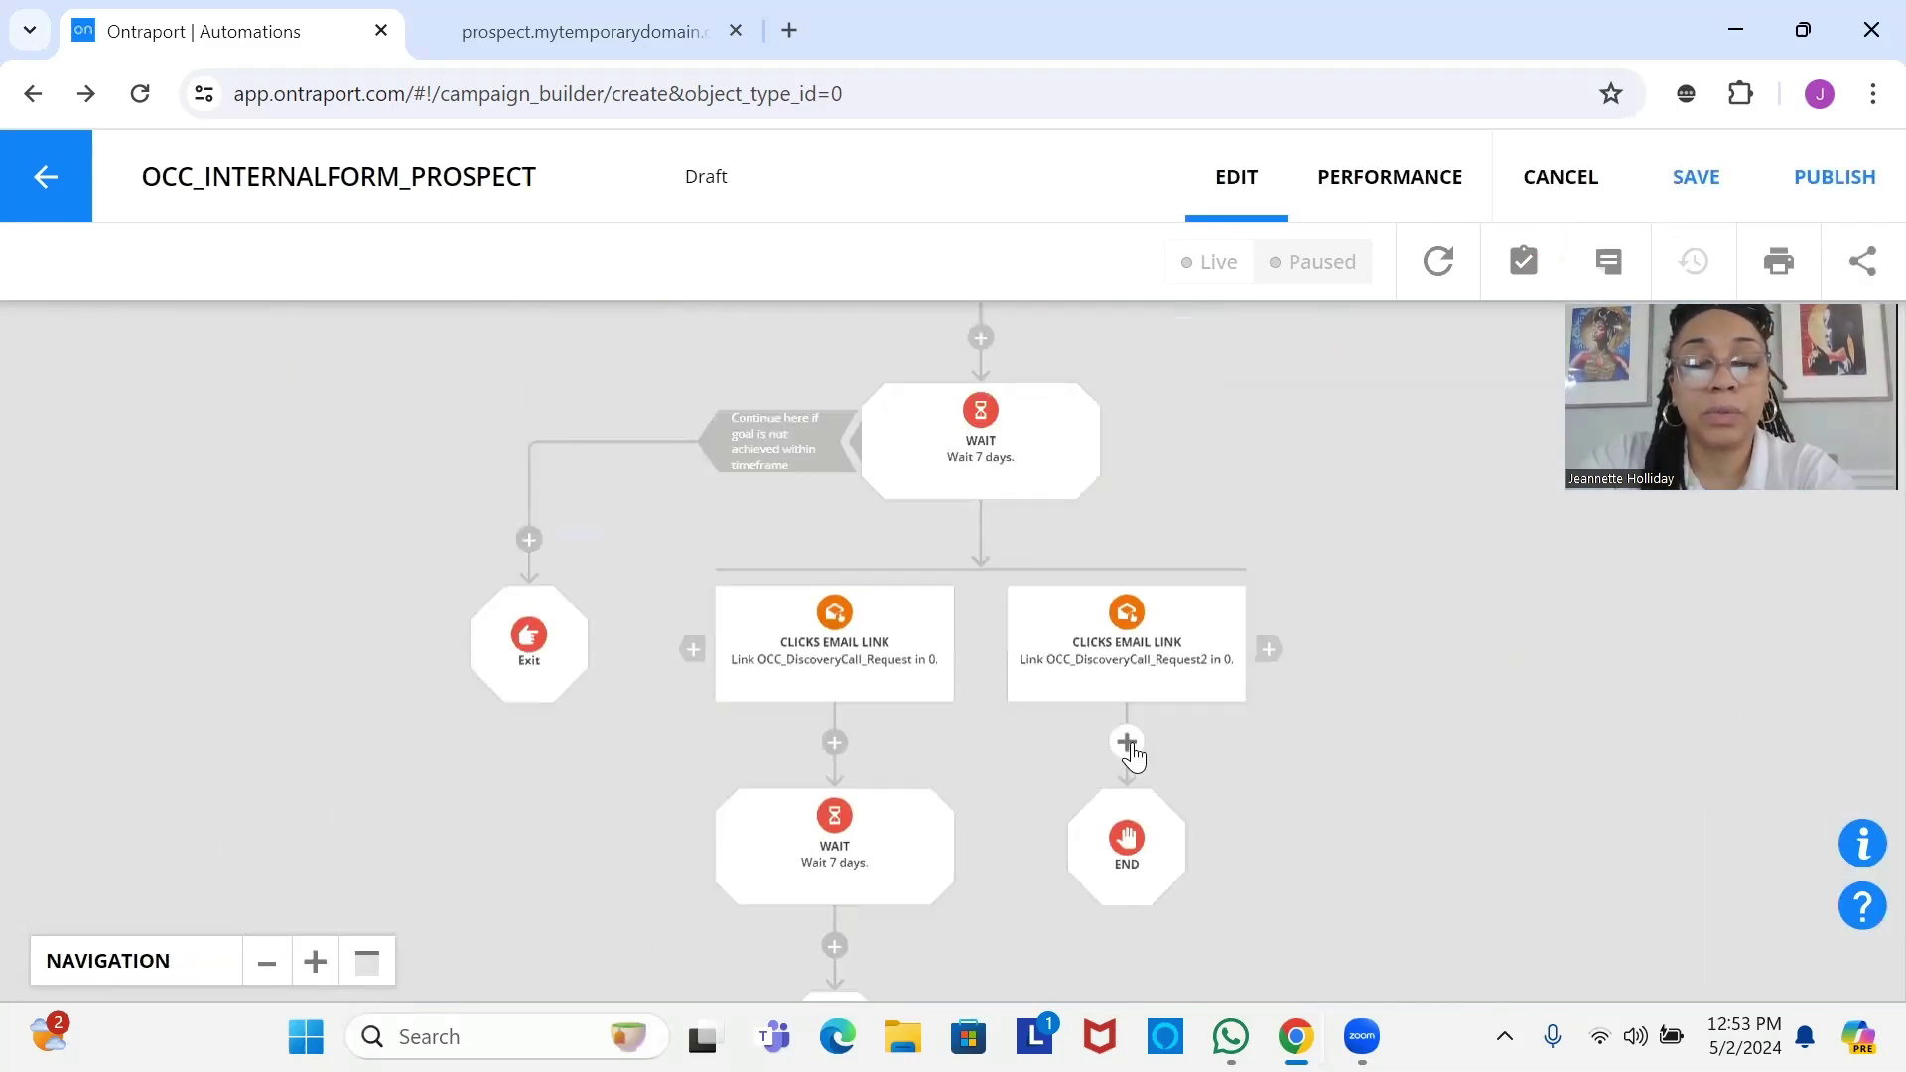
Add a Wait step under the second Clicks Email Link goal, set to Some time passes, 7 Days.
left_click(1124, 742)
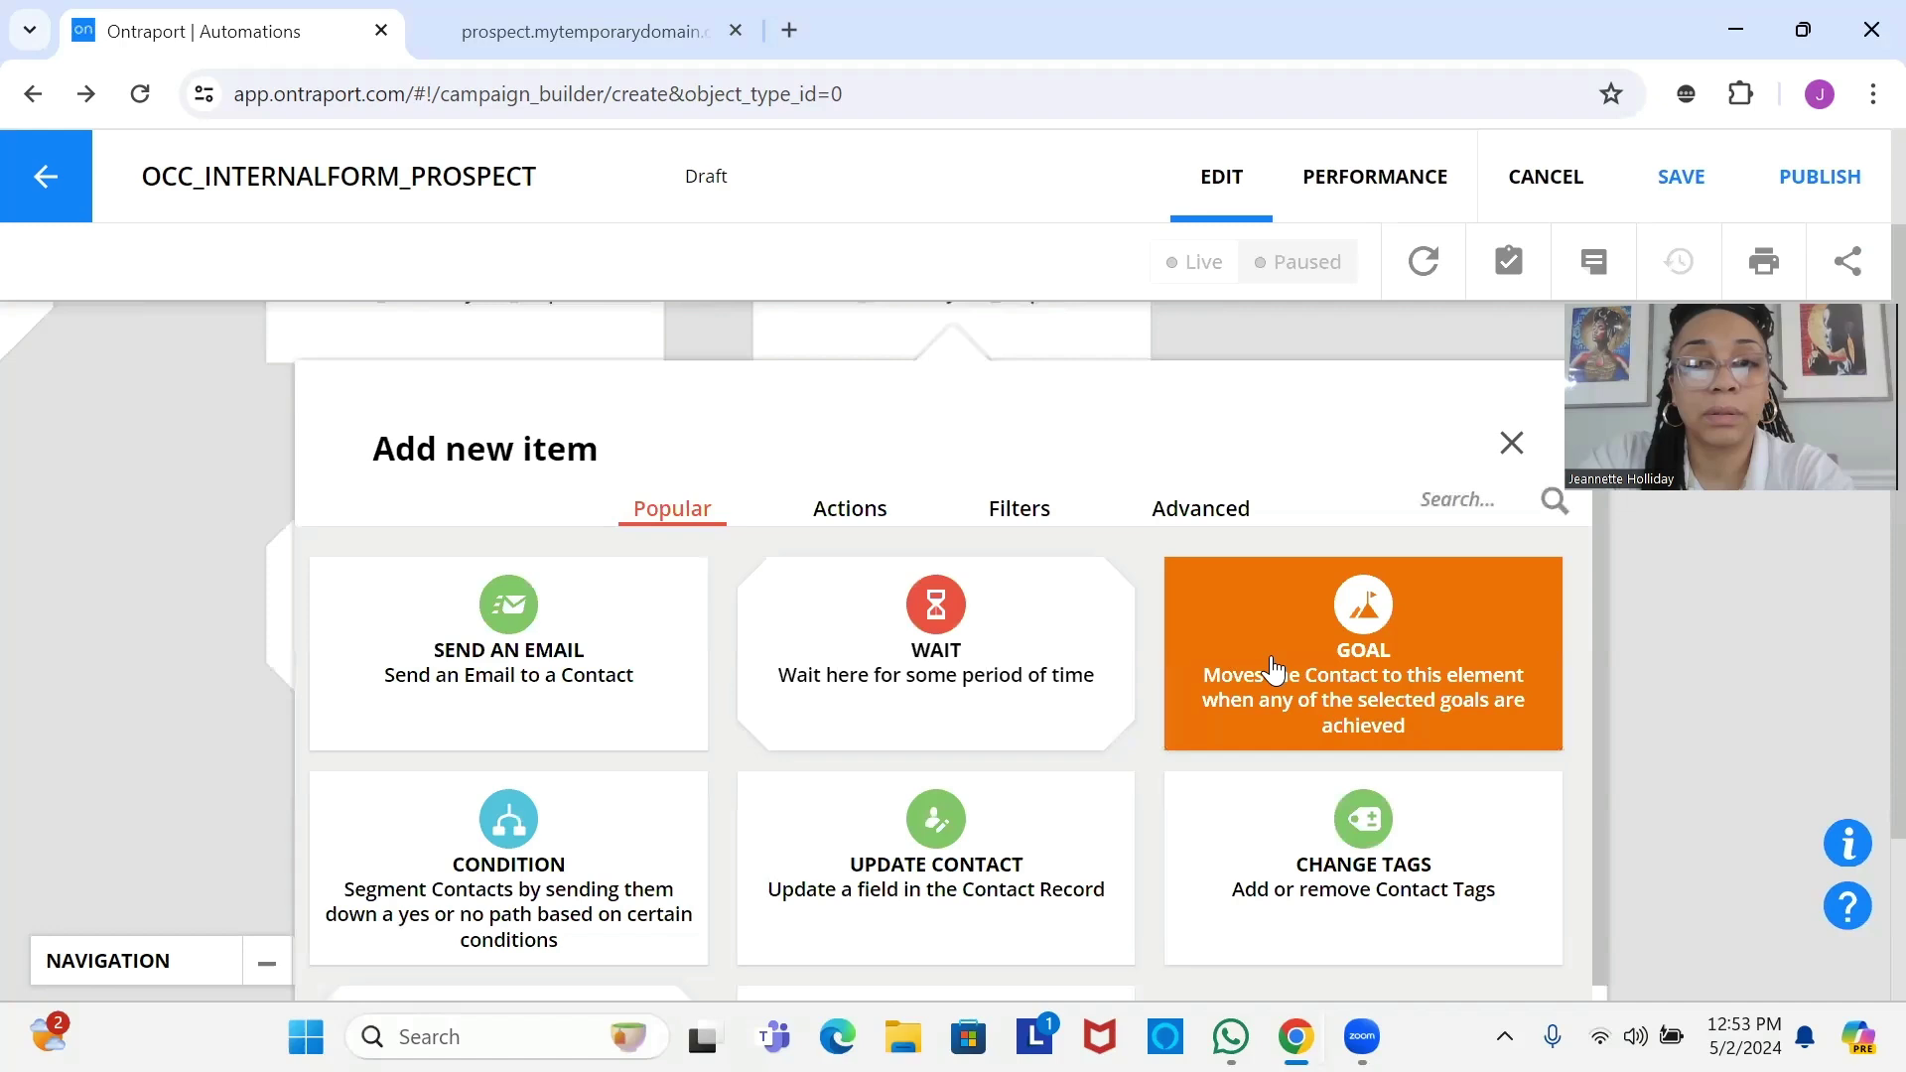
left_click(1063, 694)
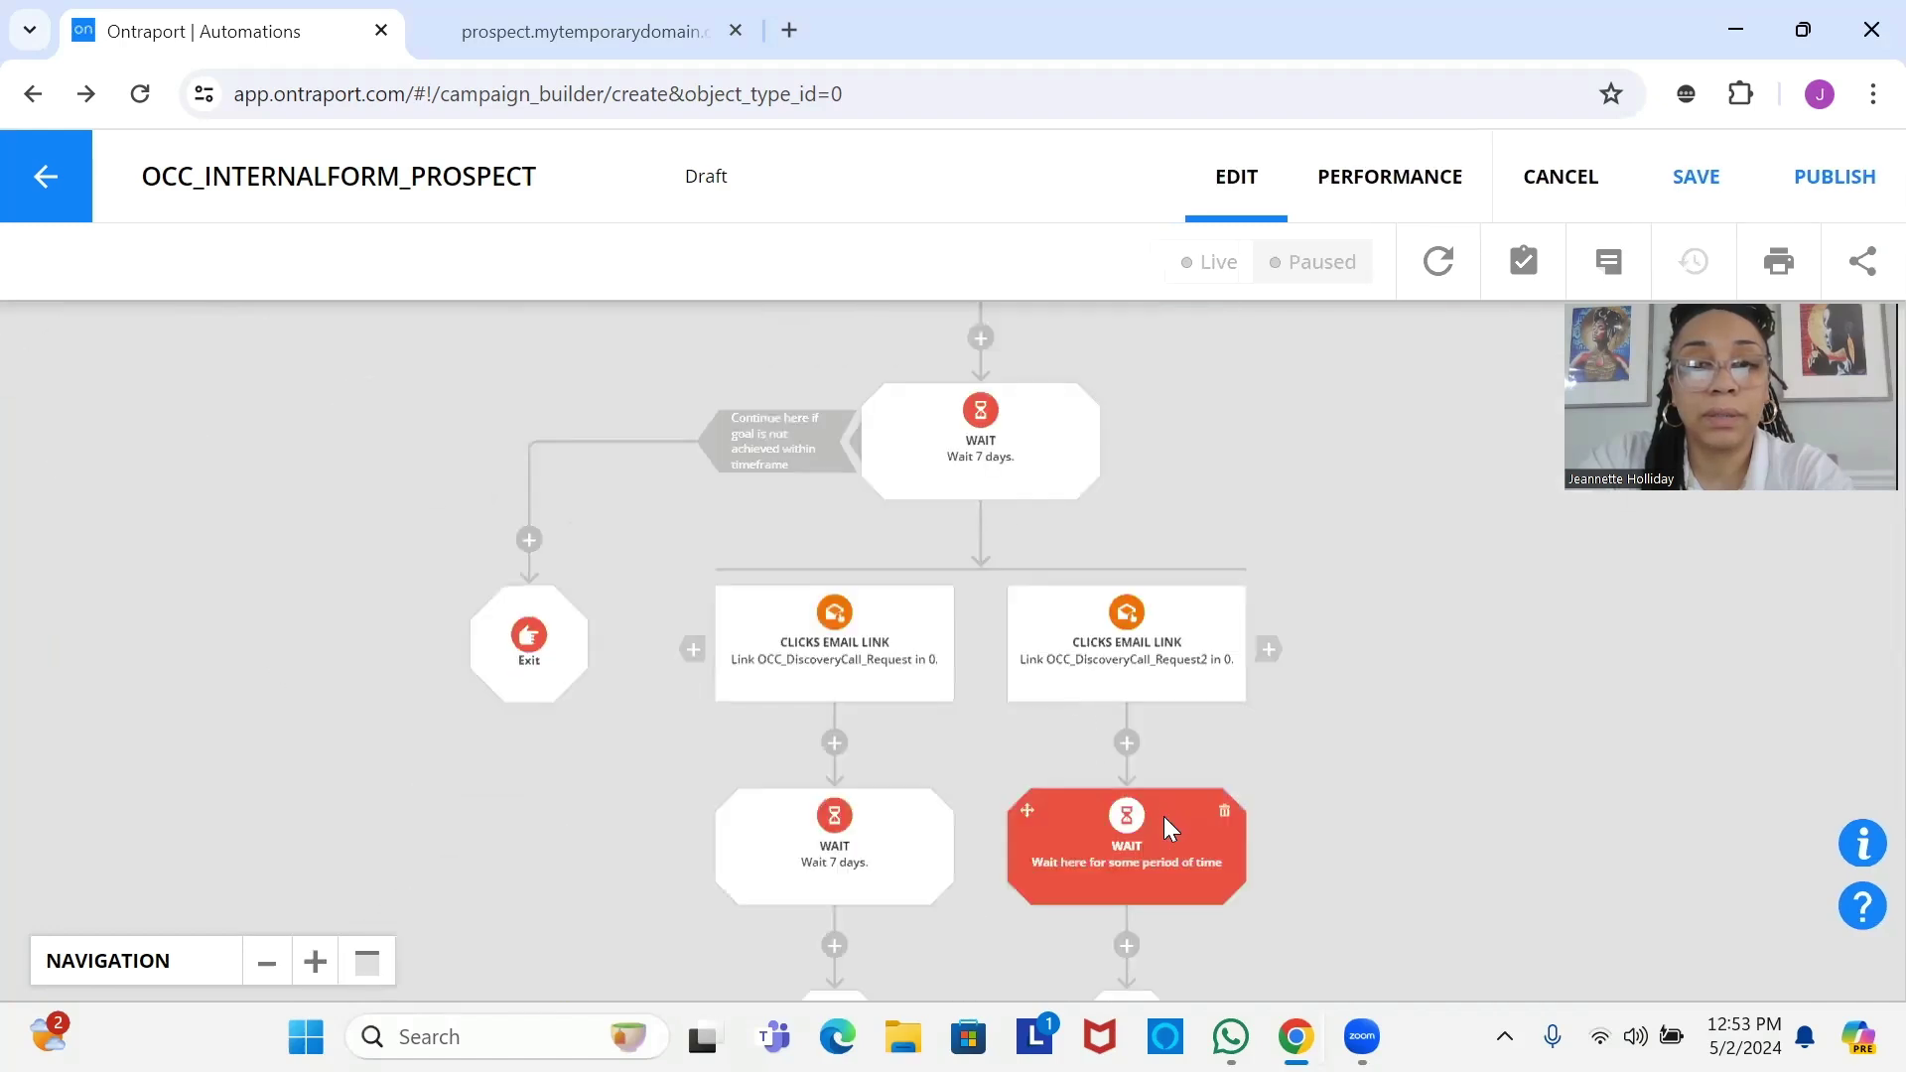
left_click(1163, 816)
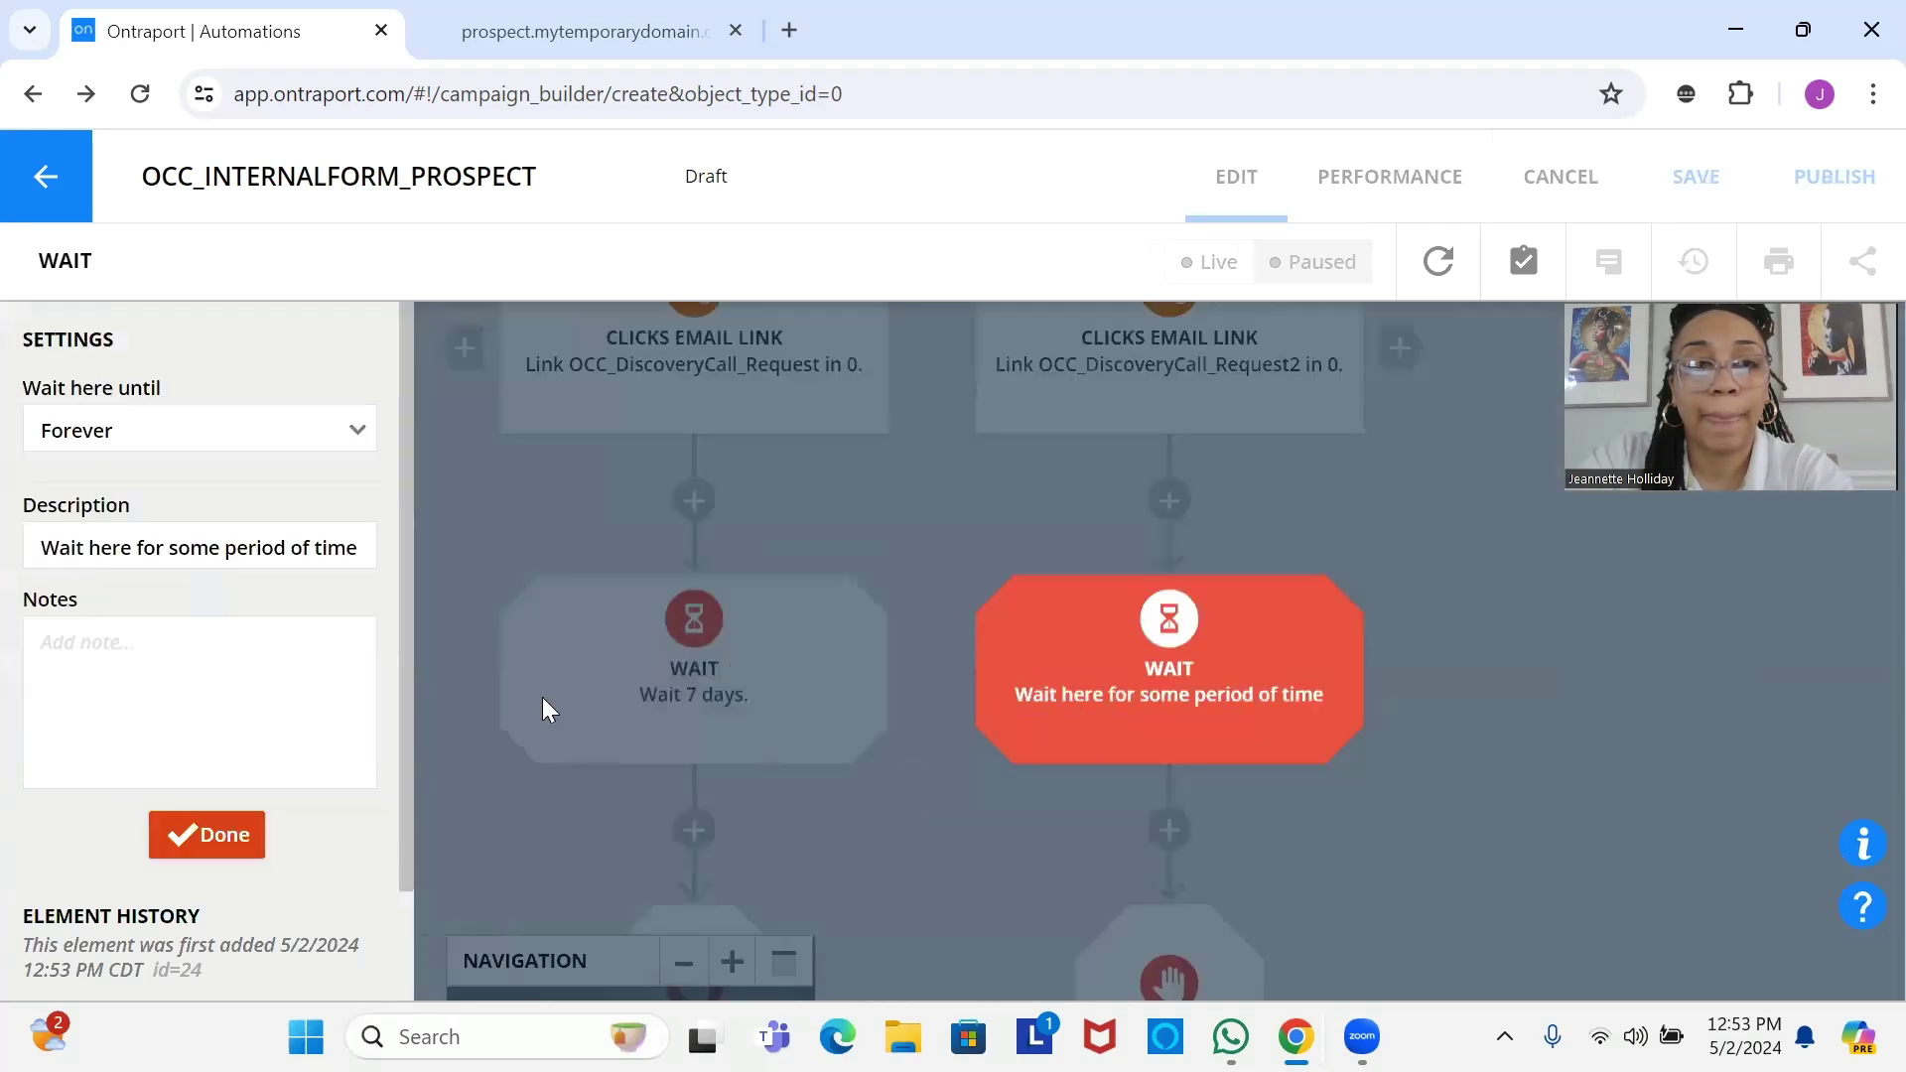
left_click(136, 429)
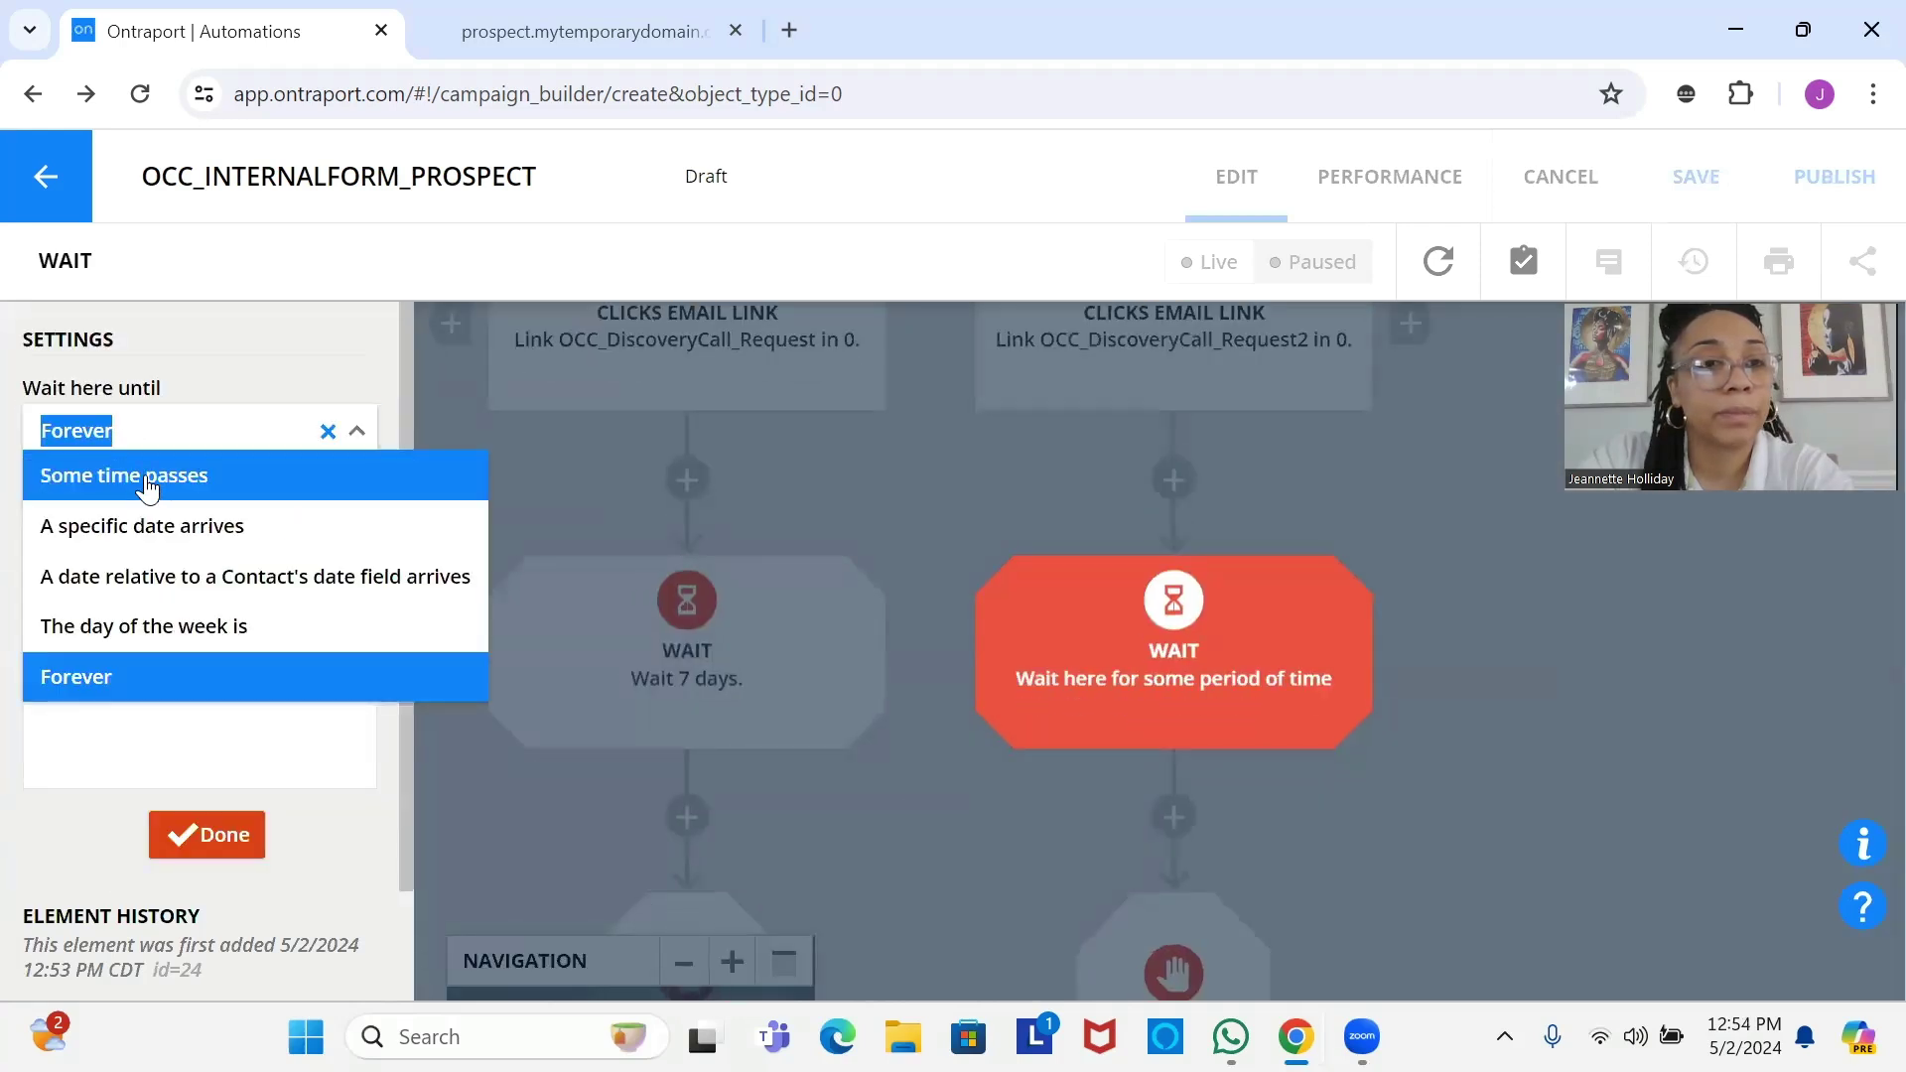
left_click(147, 475)
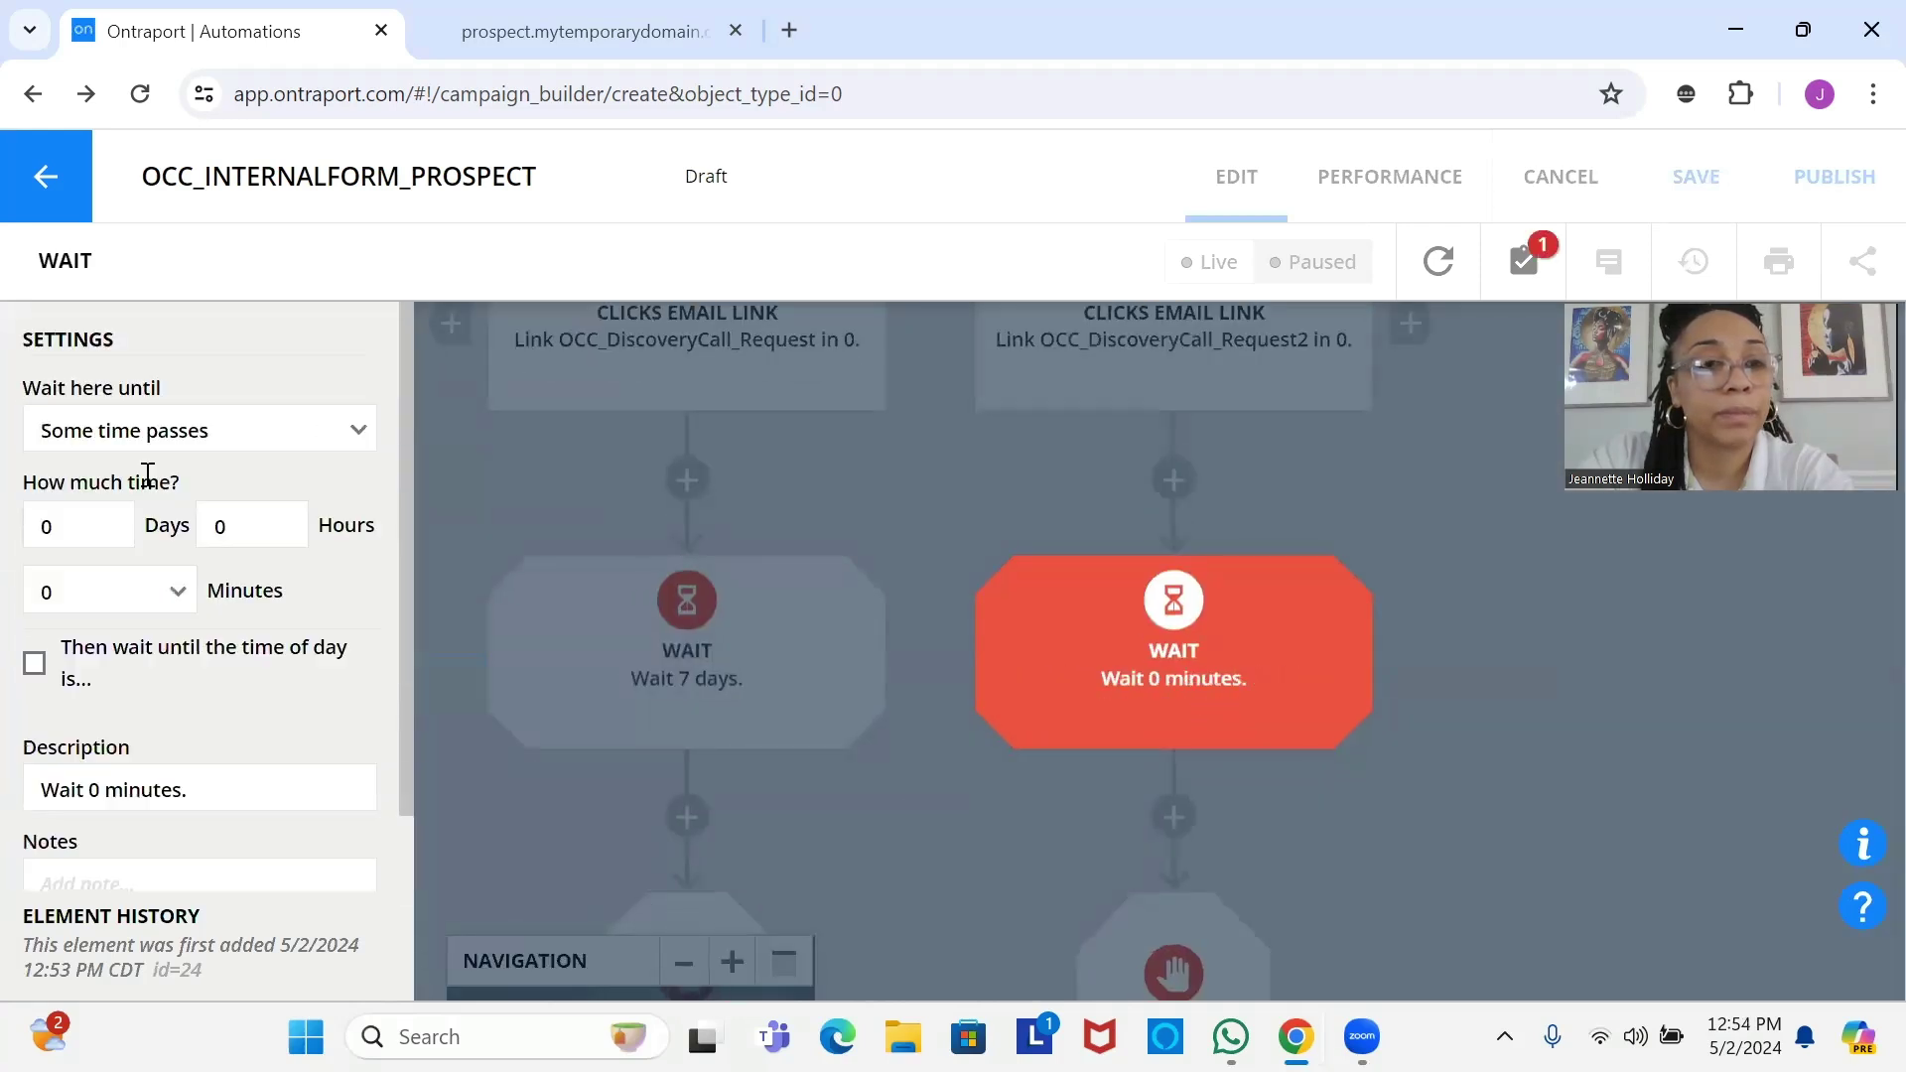
double_click(94, 520)
type("7")
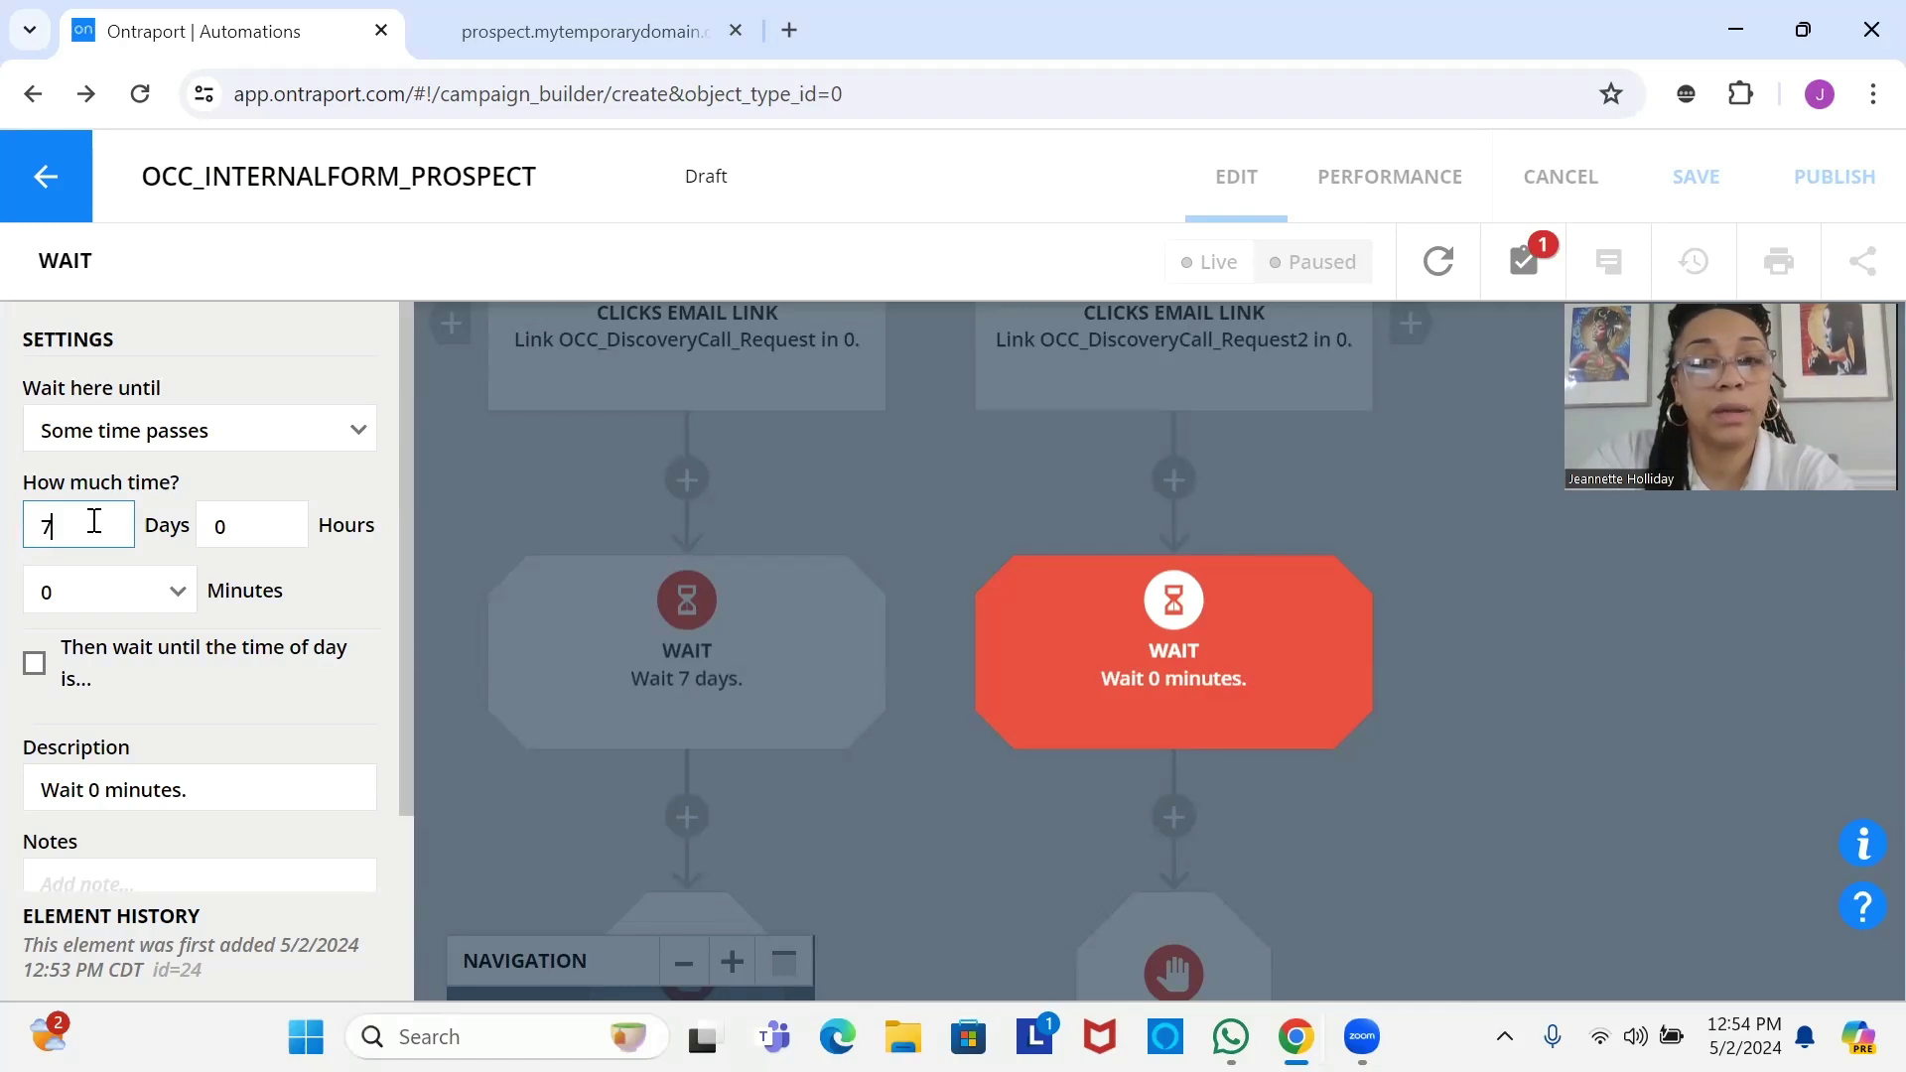
left_click_drag(401, 635, 286, 822)
left_click(214, 835)
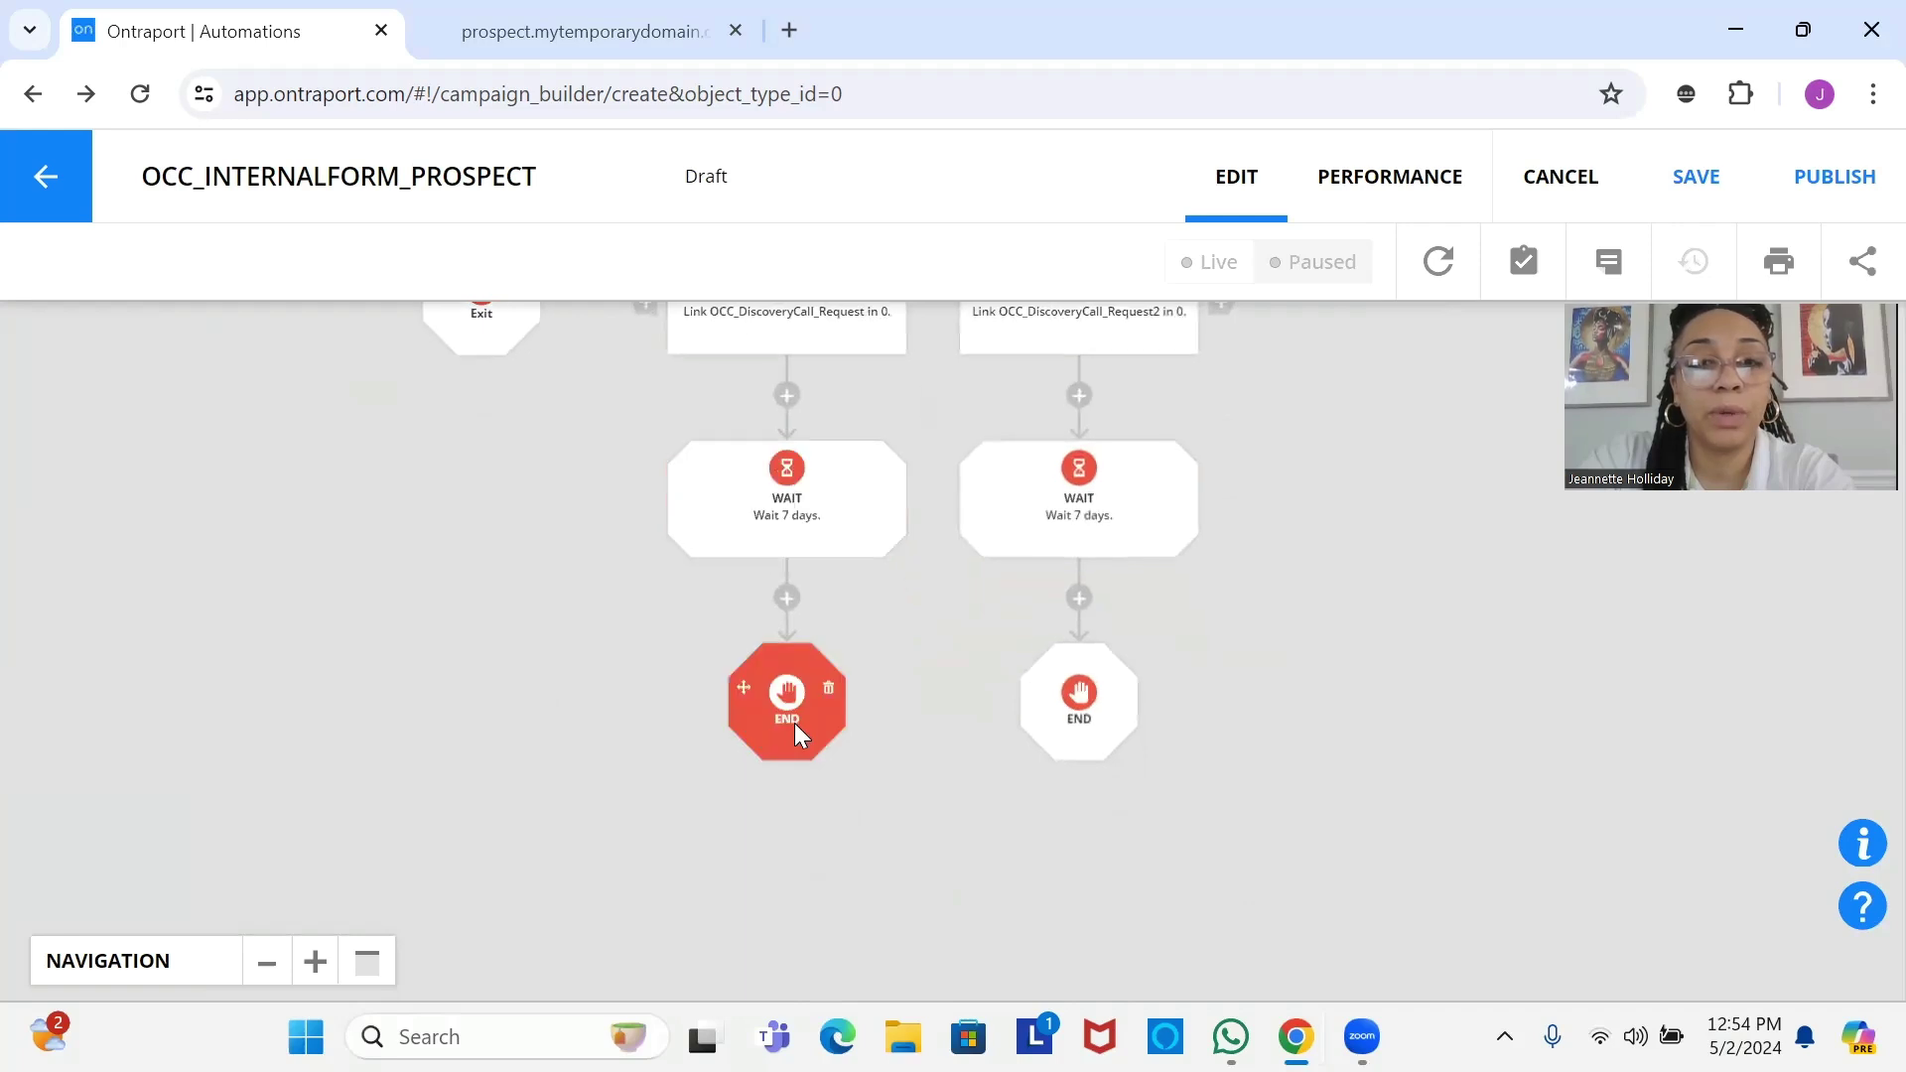
Set both left and right End steps to remove contacts from this automation.
left_click(794, 723)
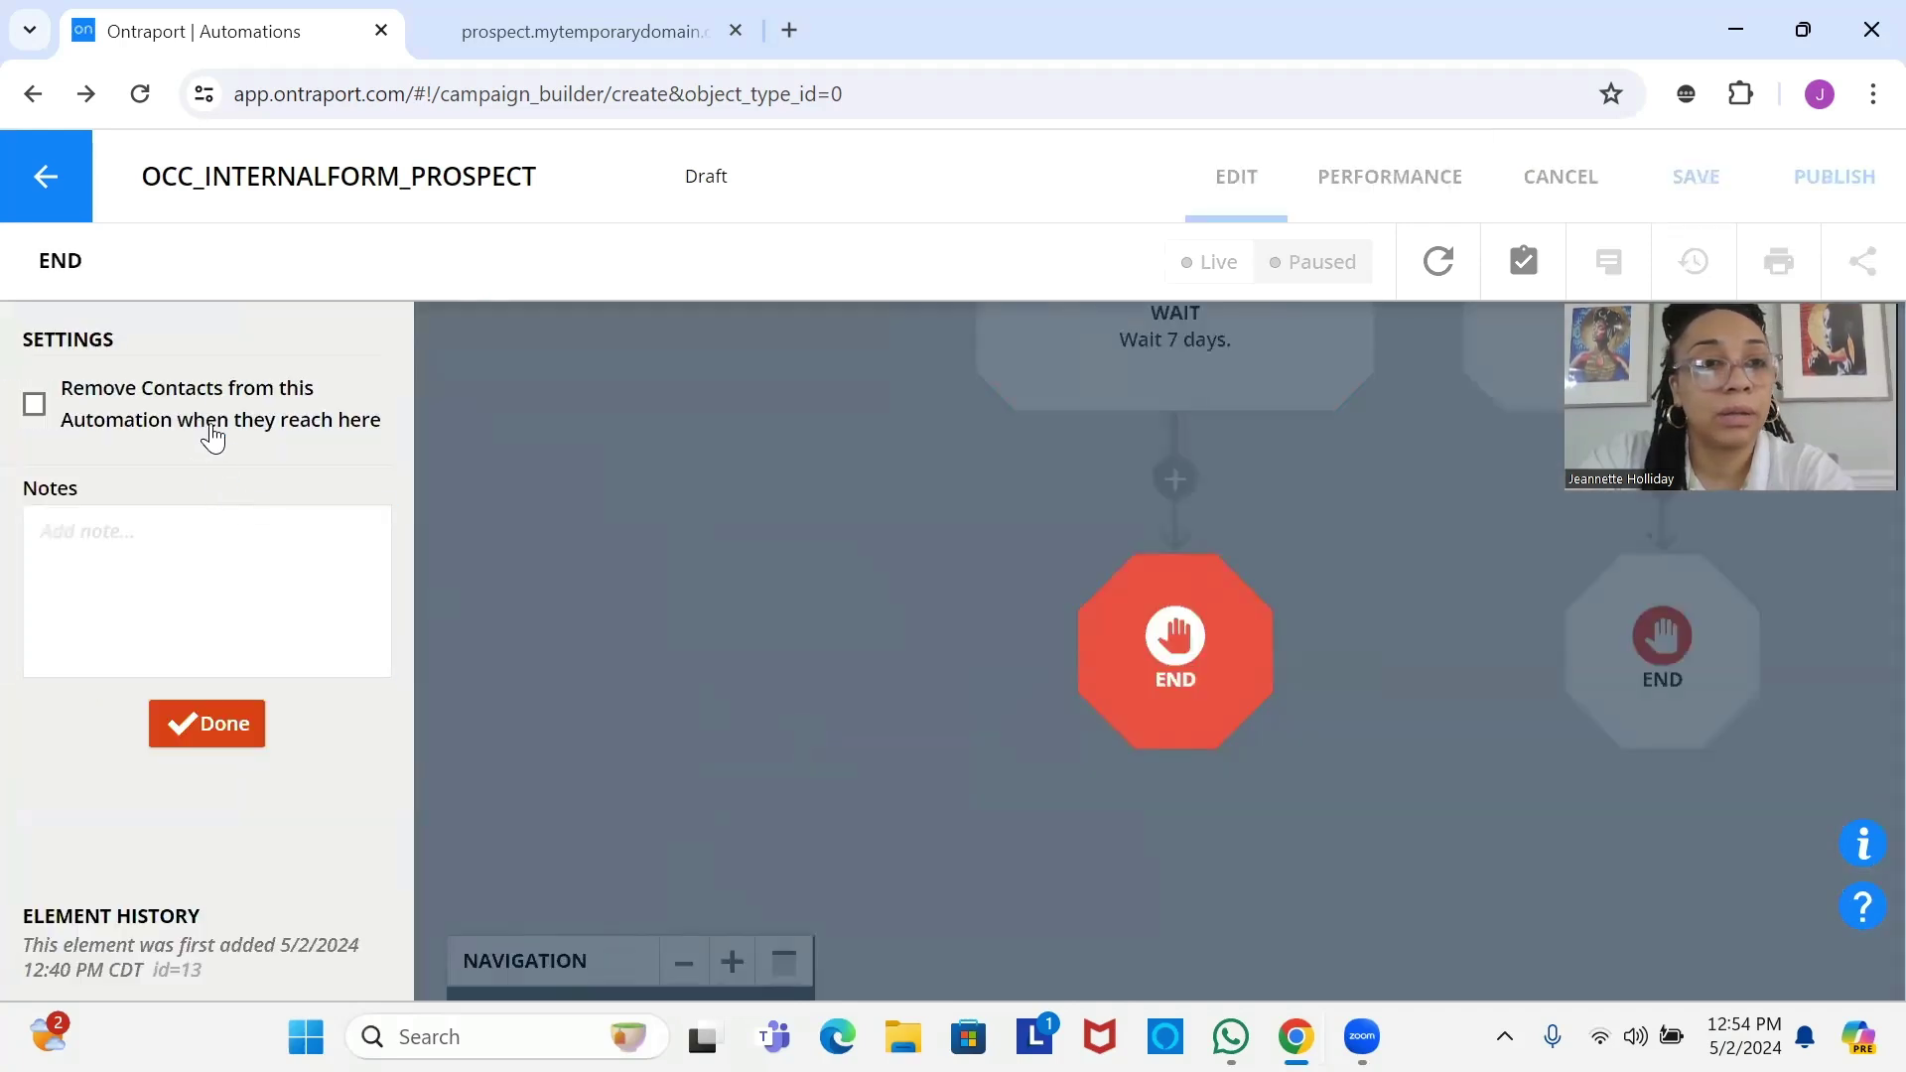
left_click(208, 429)
left_click(222, 730)
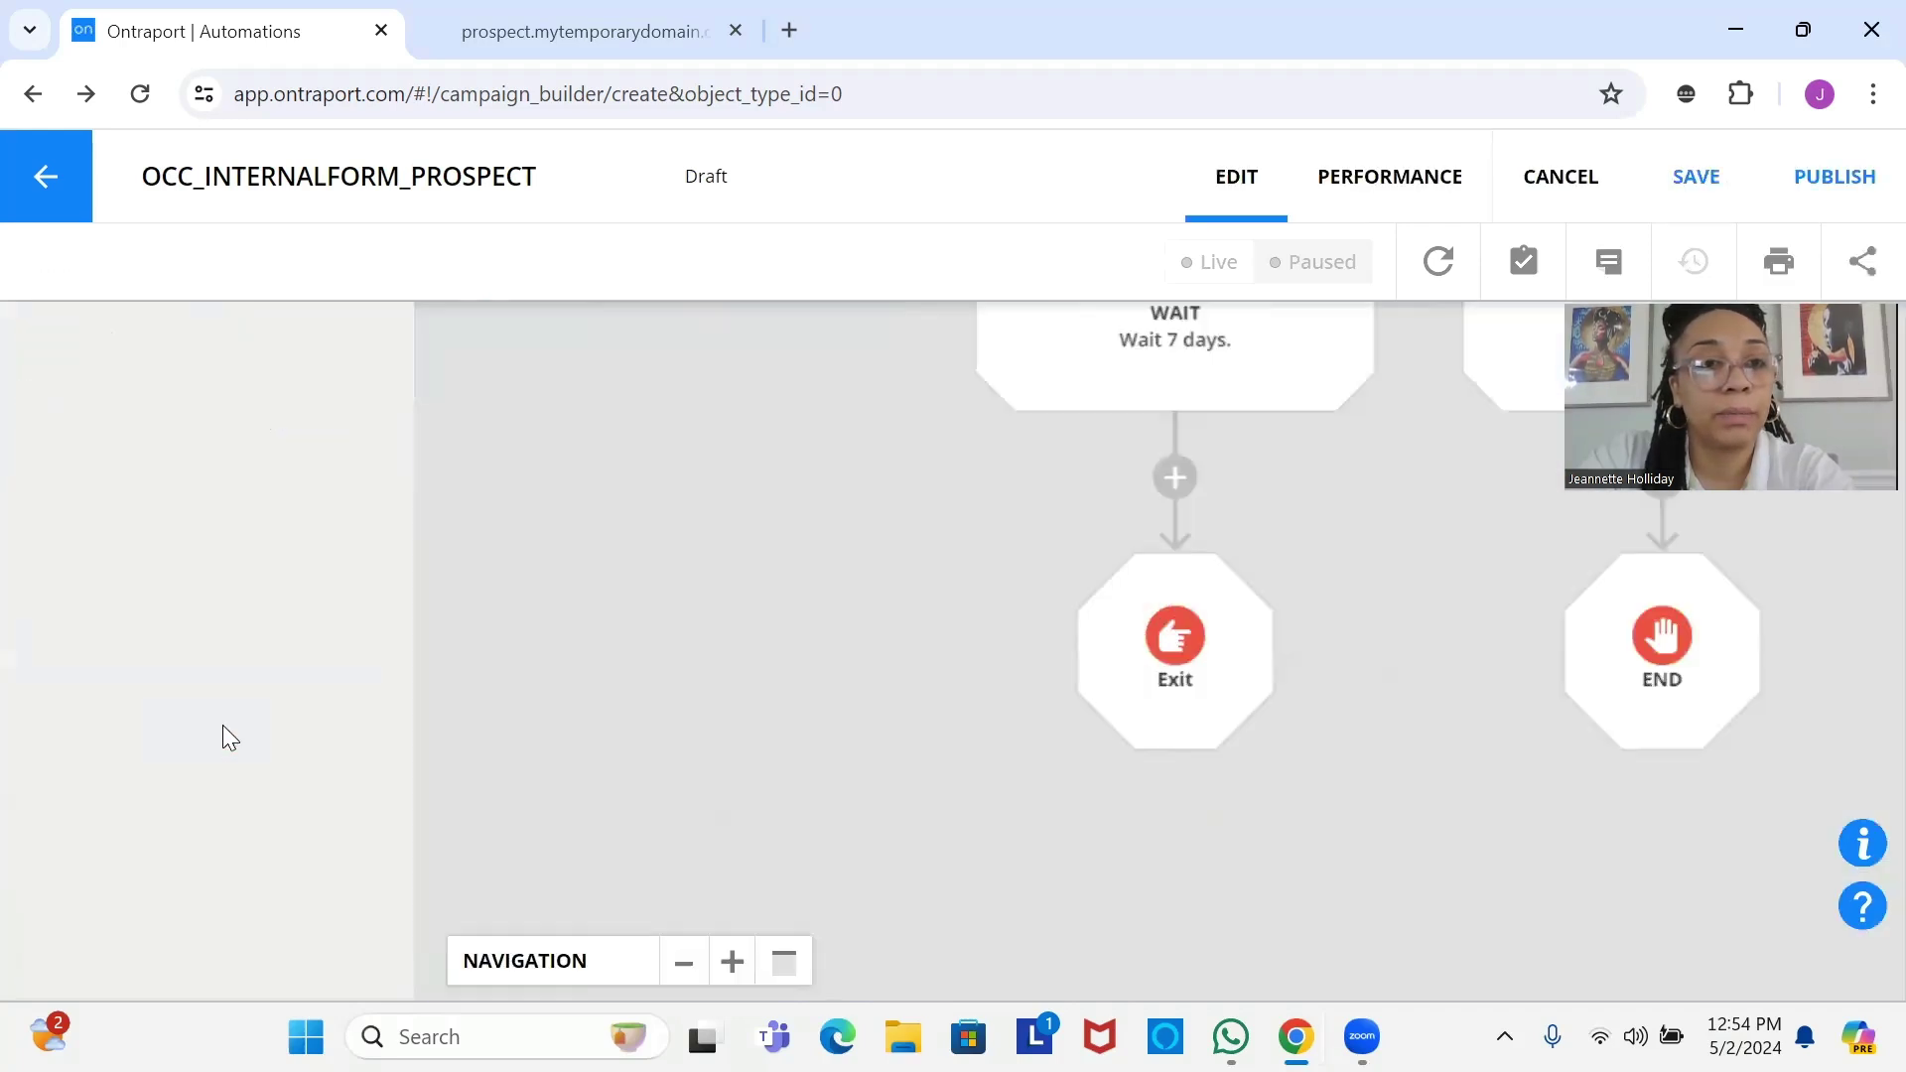
left_click(1078, 712)
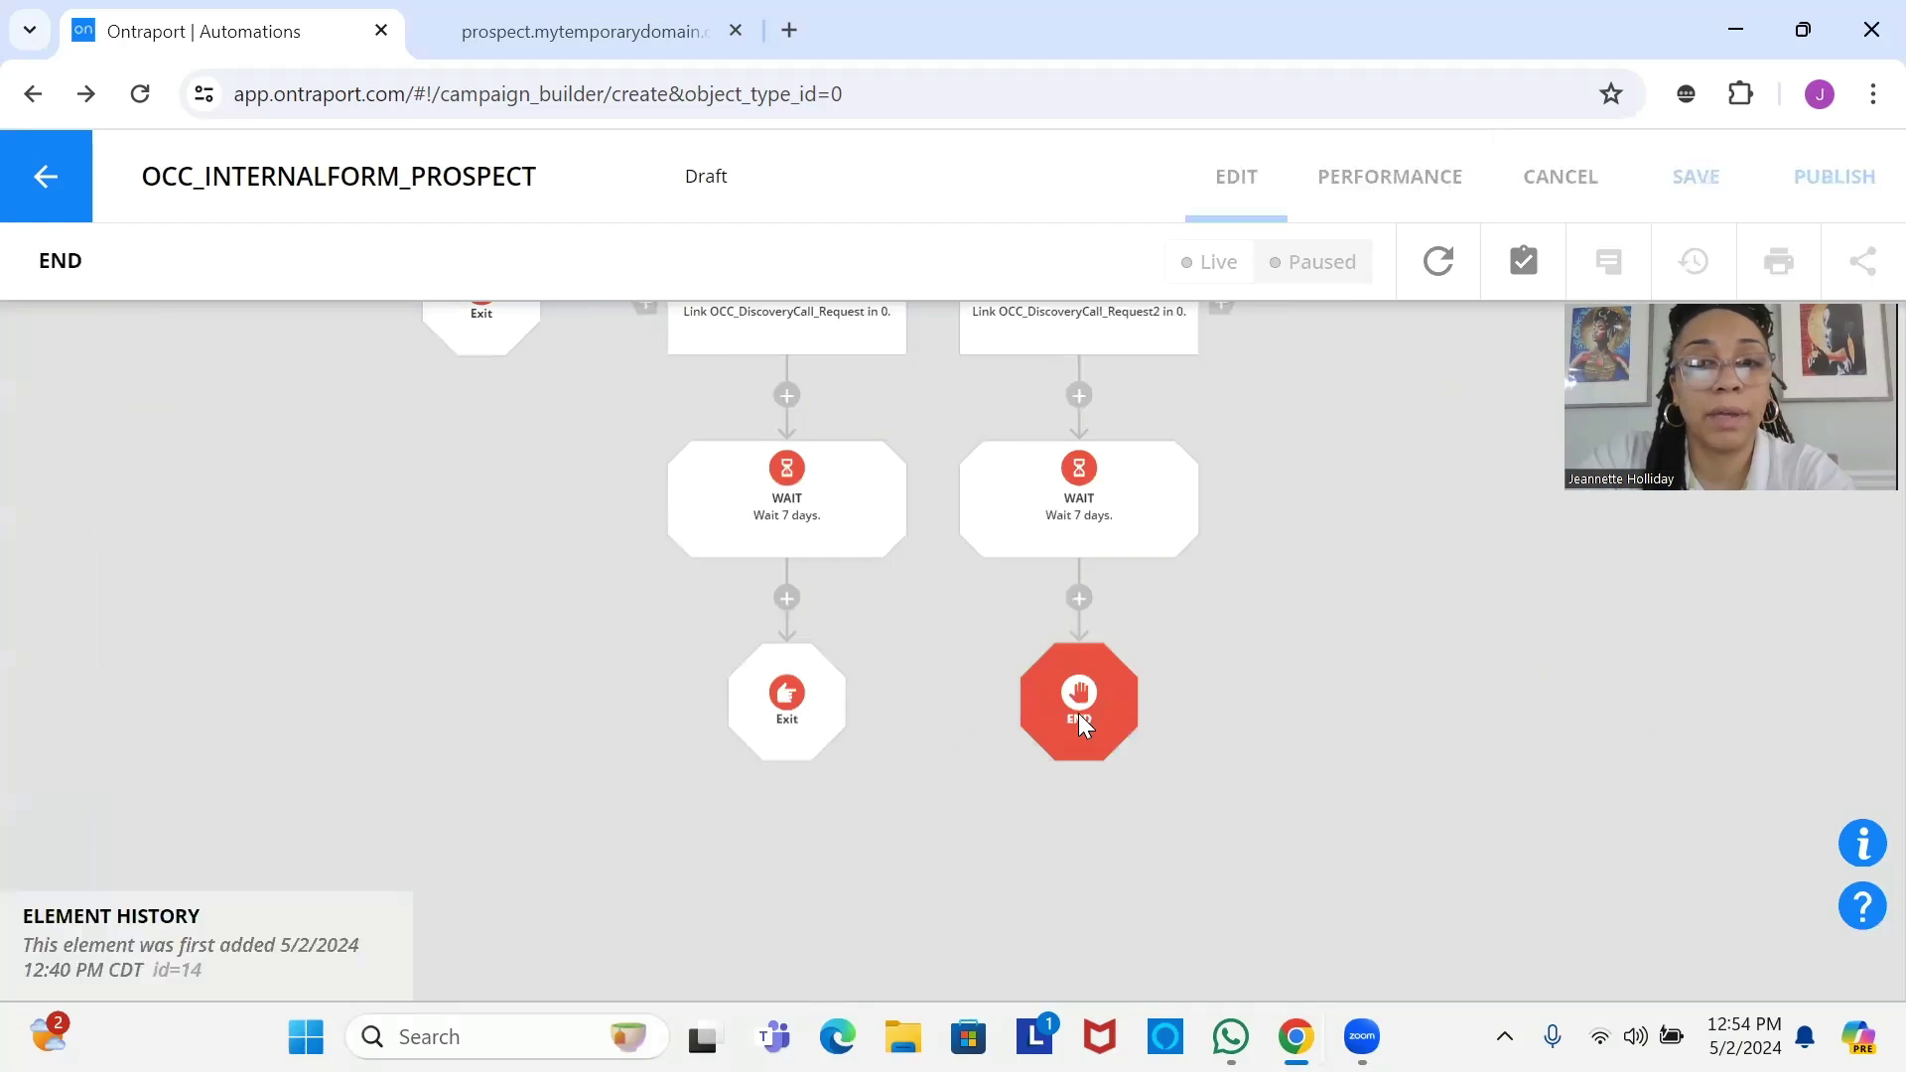
left_click(298, 434)
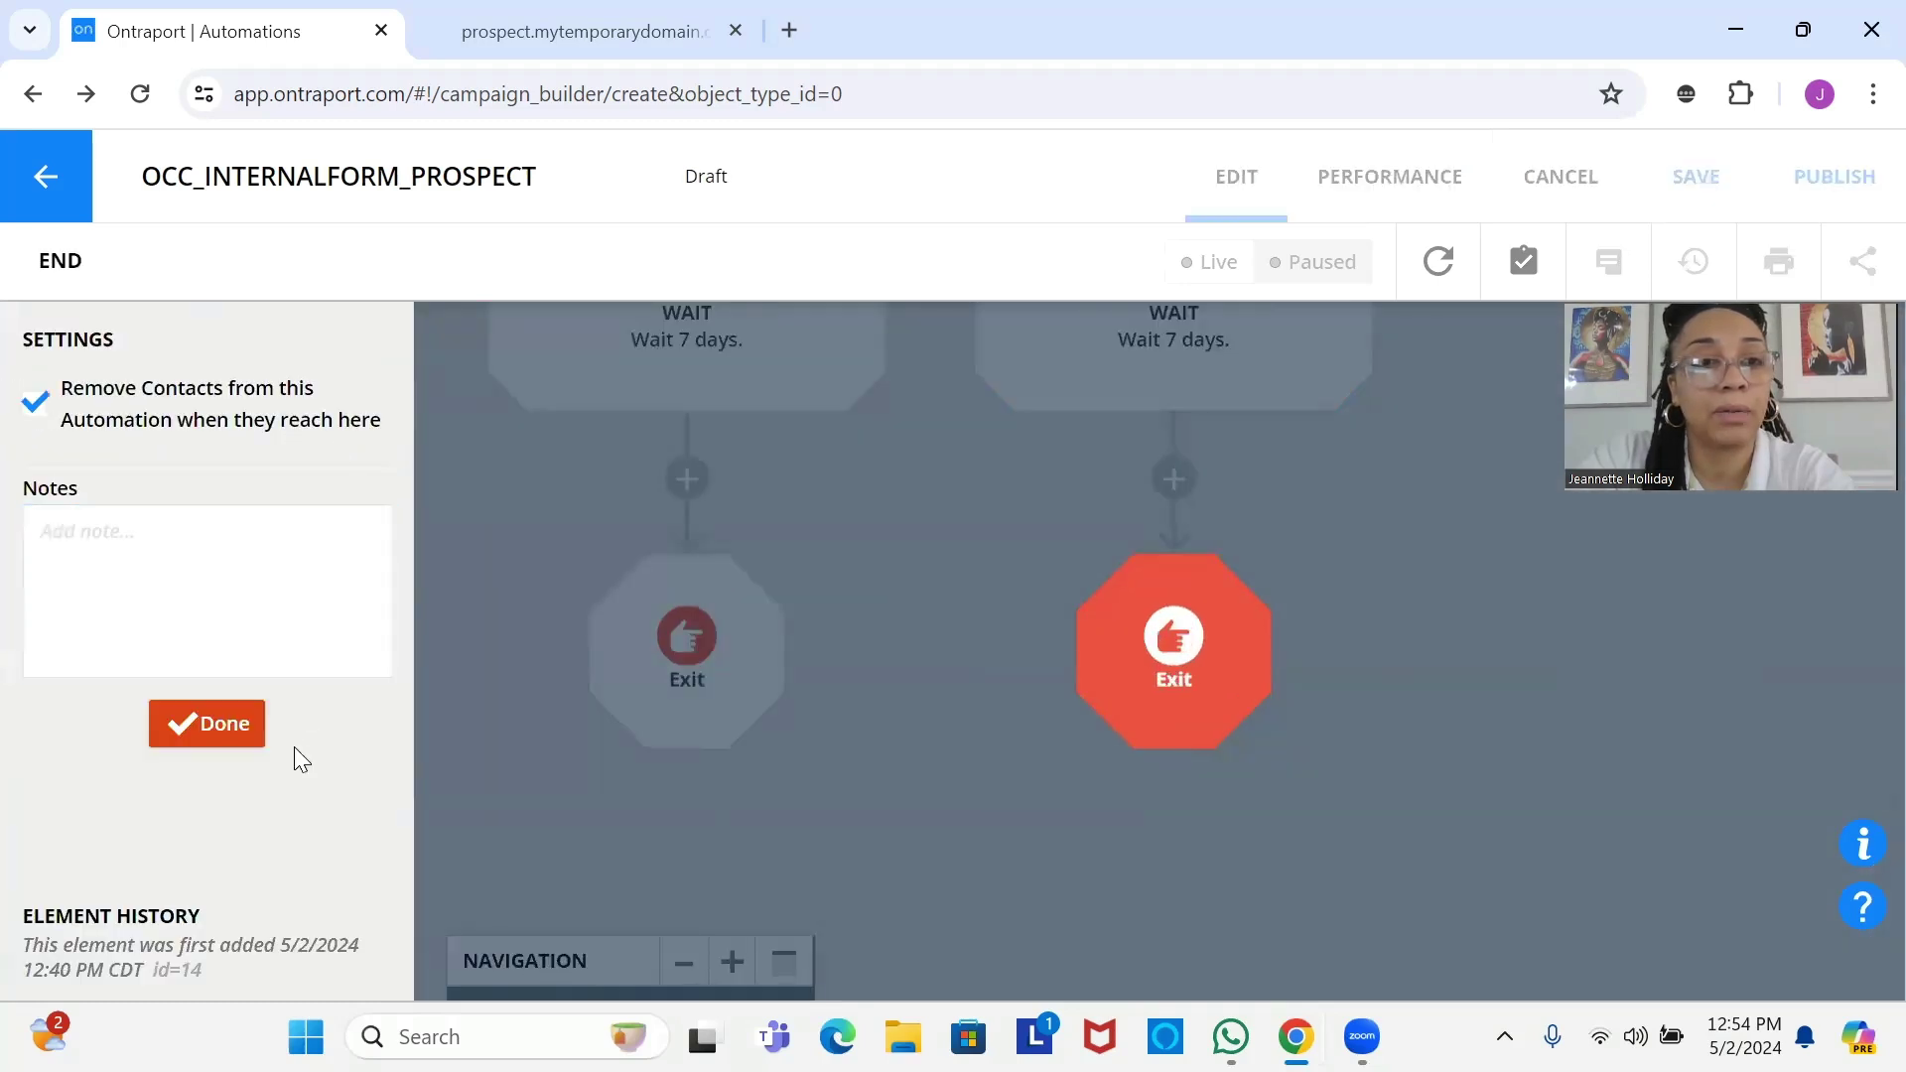
left_click(215, 733)
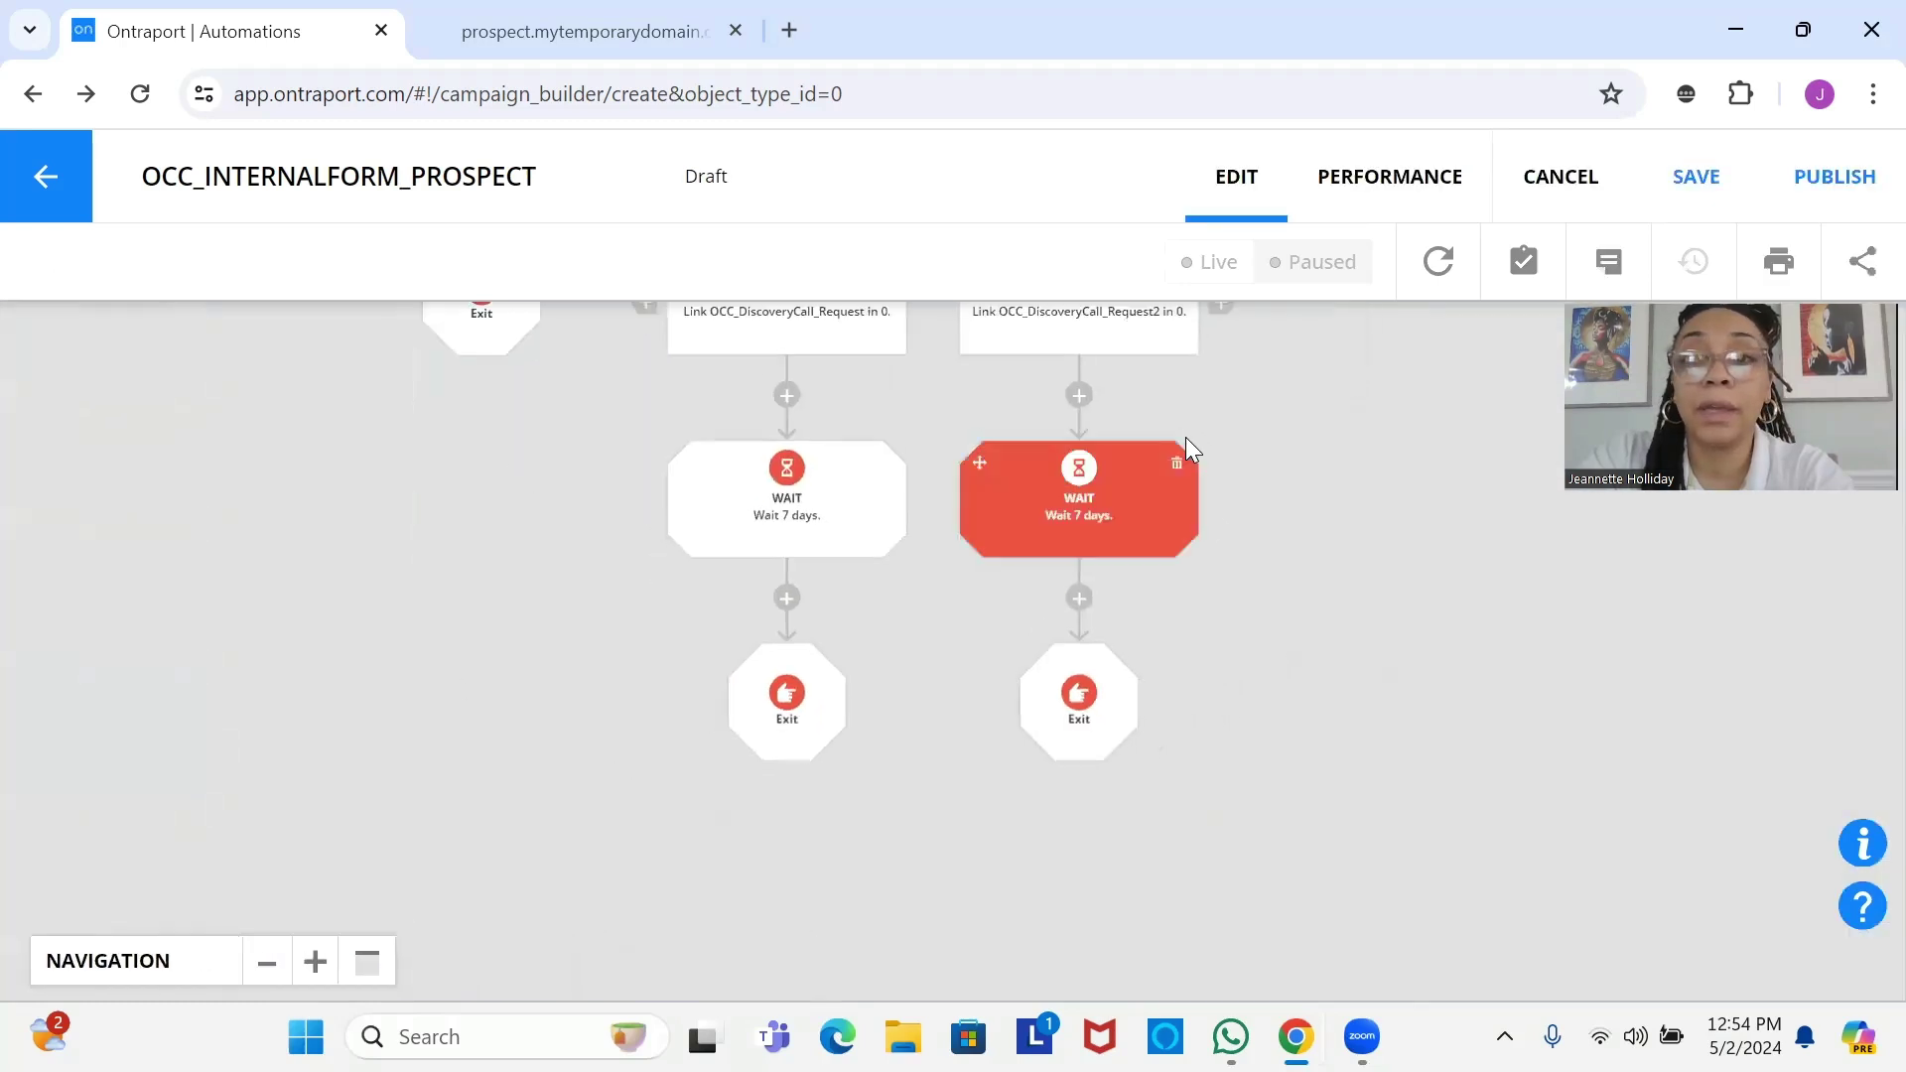
left_click_drag(1136, 351, 970, 1069)
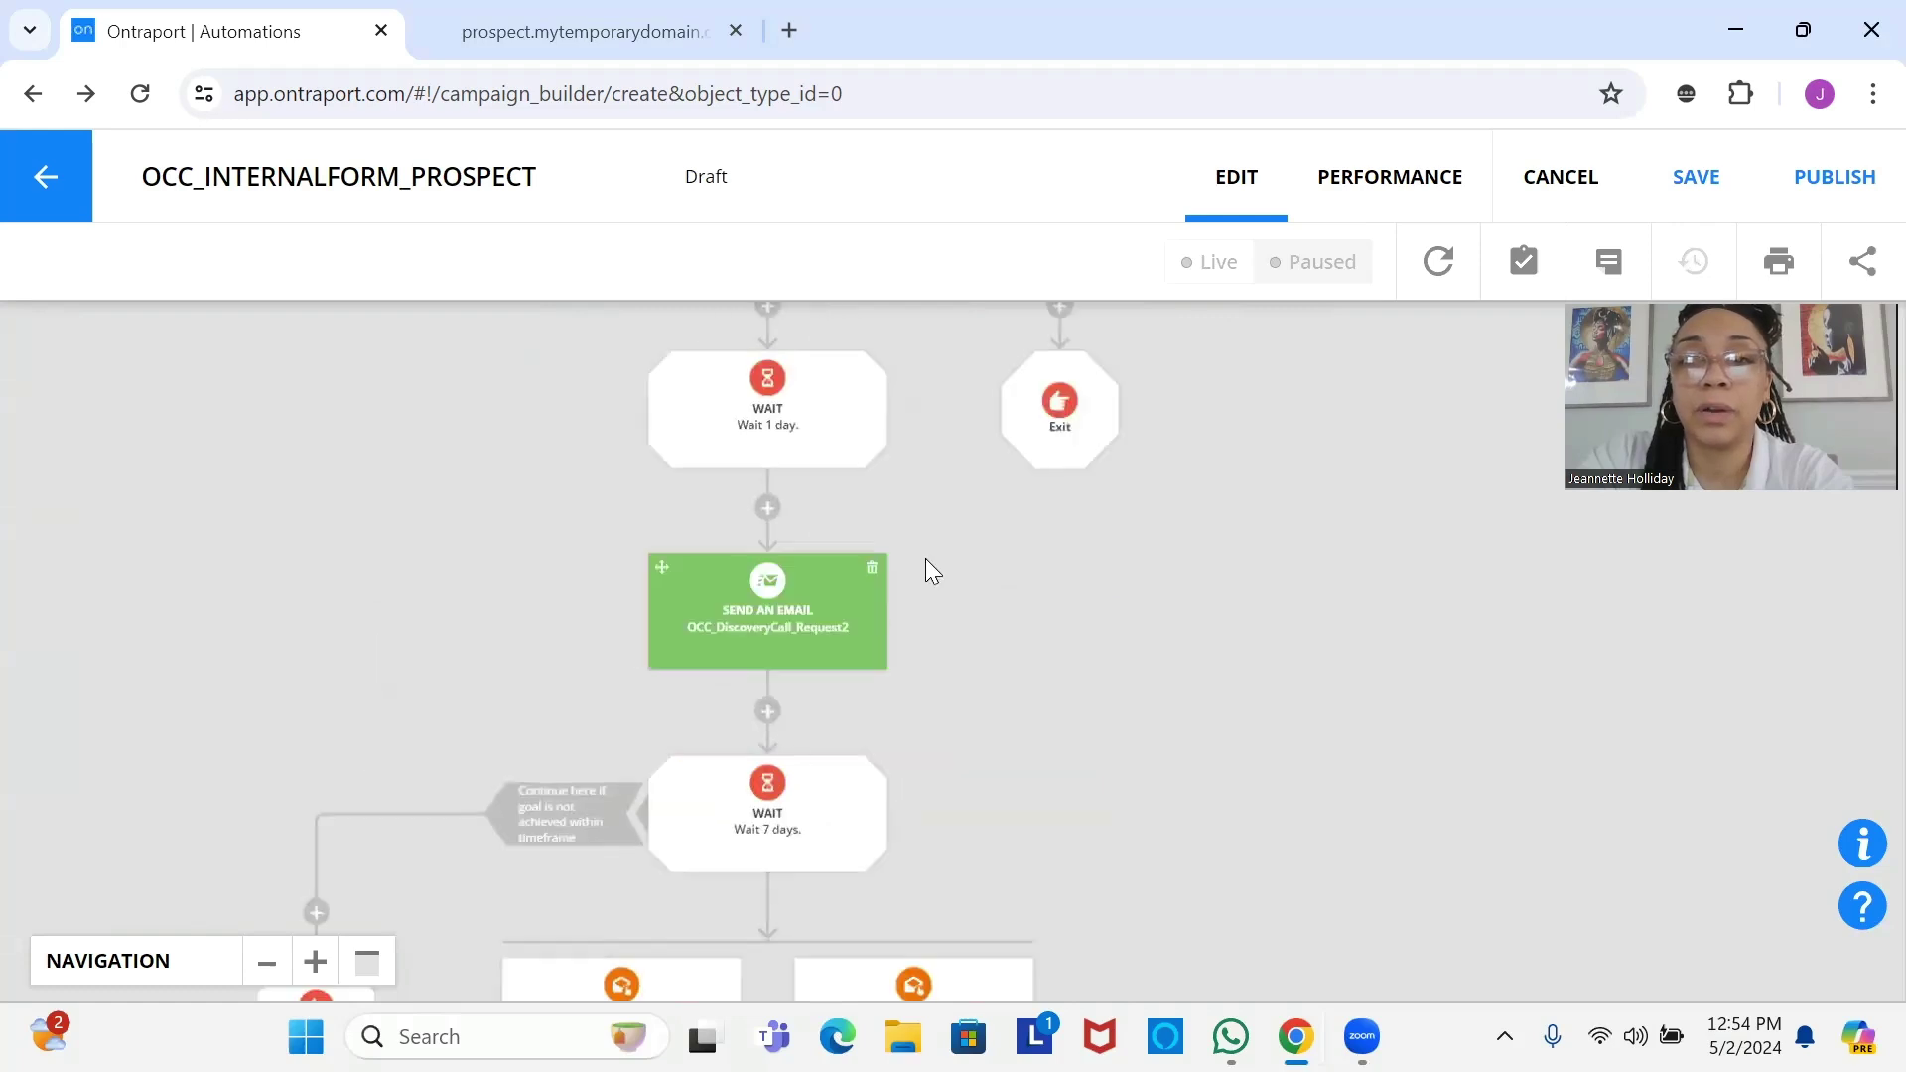
Set the Booked A Consult Tags Are Changed trigger so only contacts on this map activate it.
left_click_drag(1083, 417, 1085, 787)
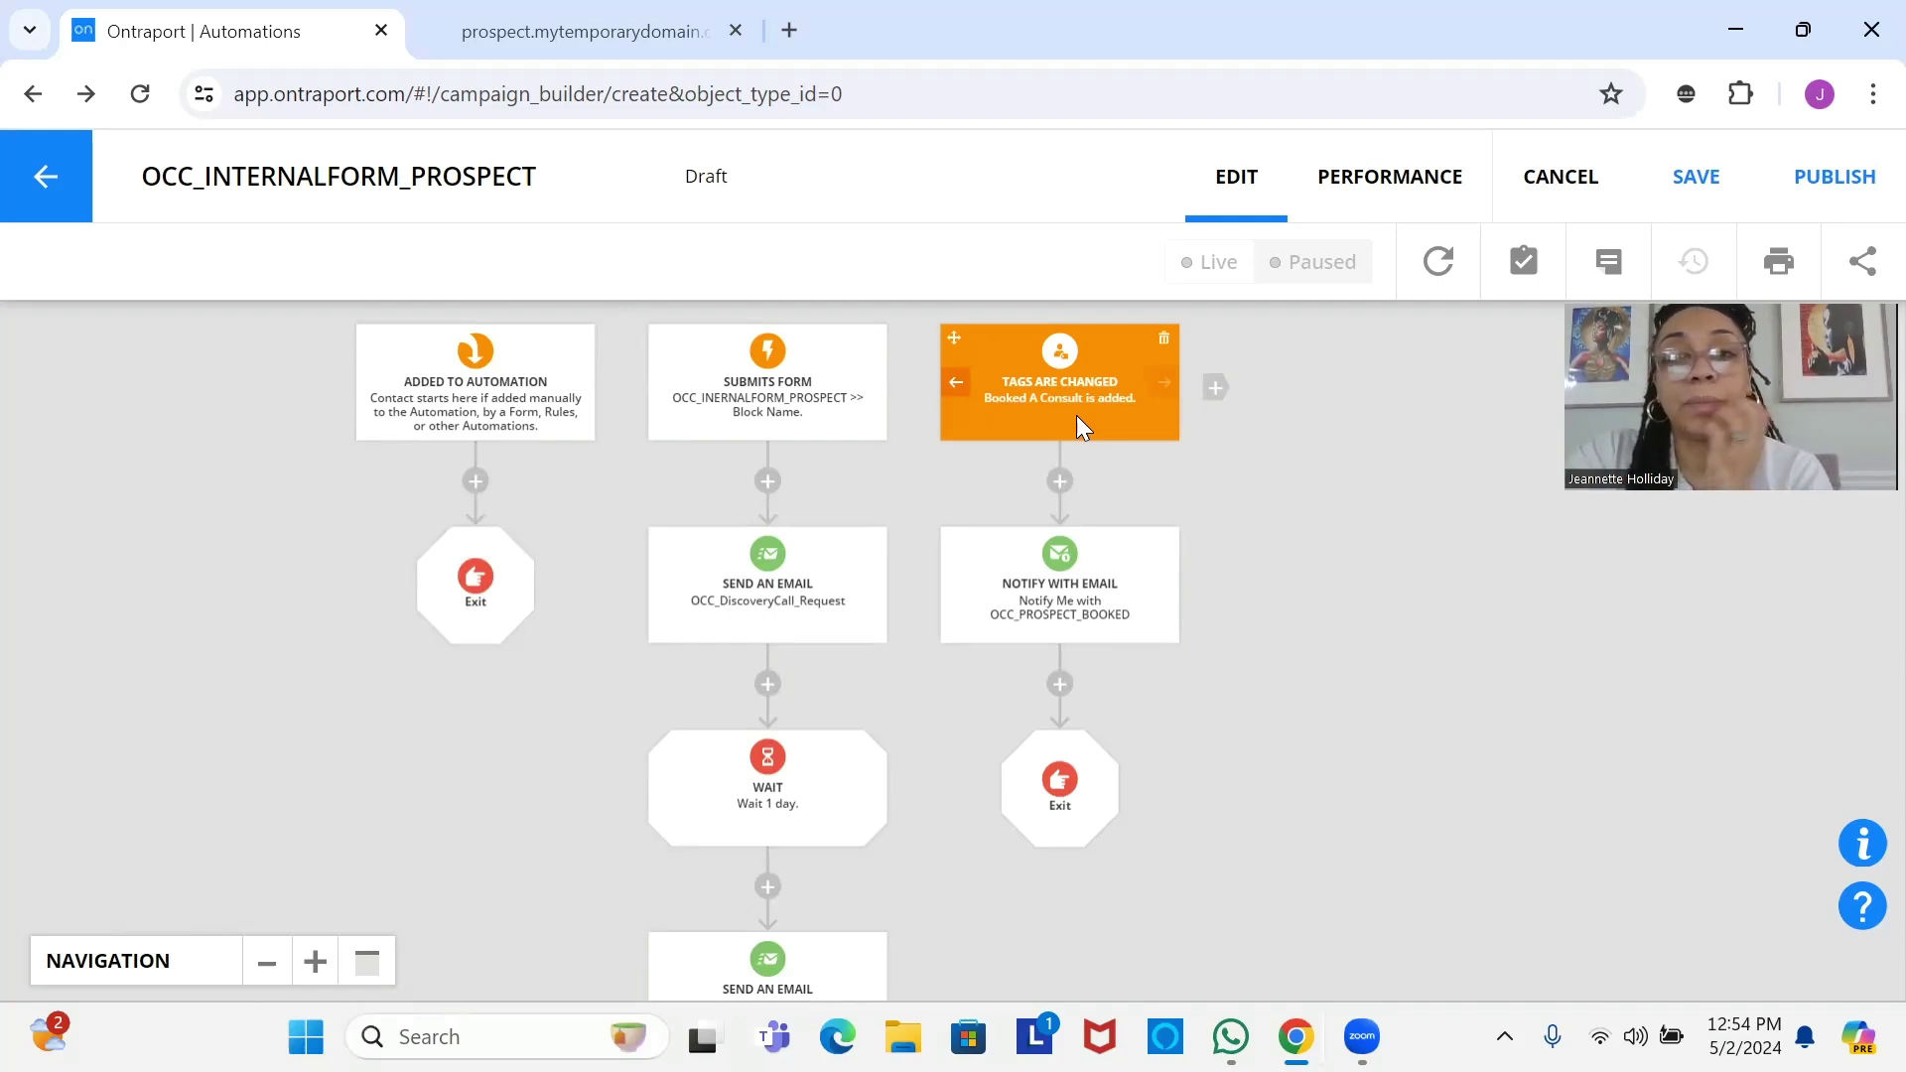
left_click(1076, 415)
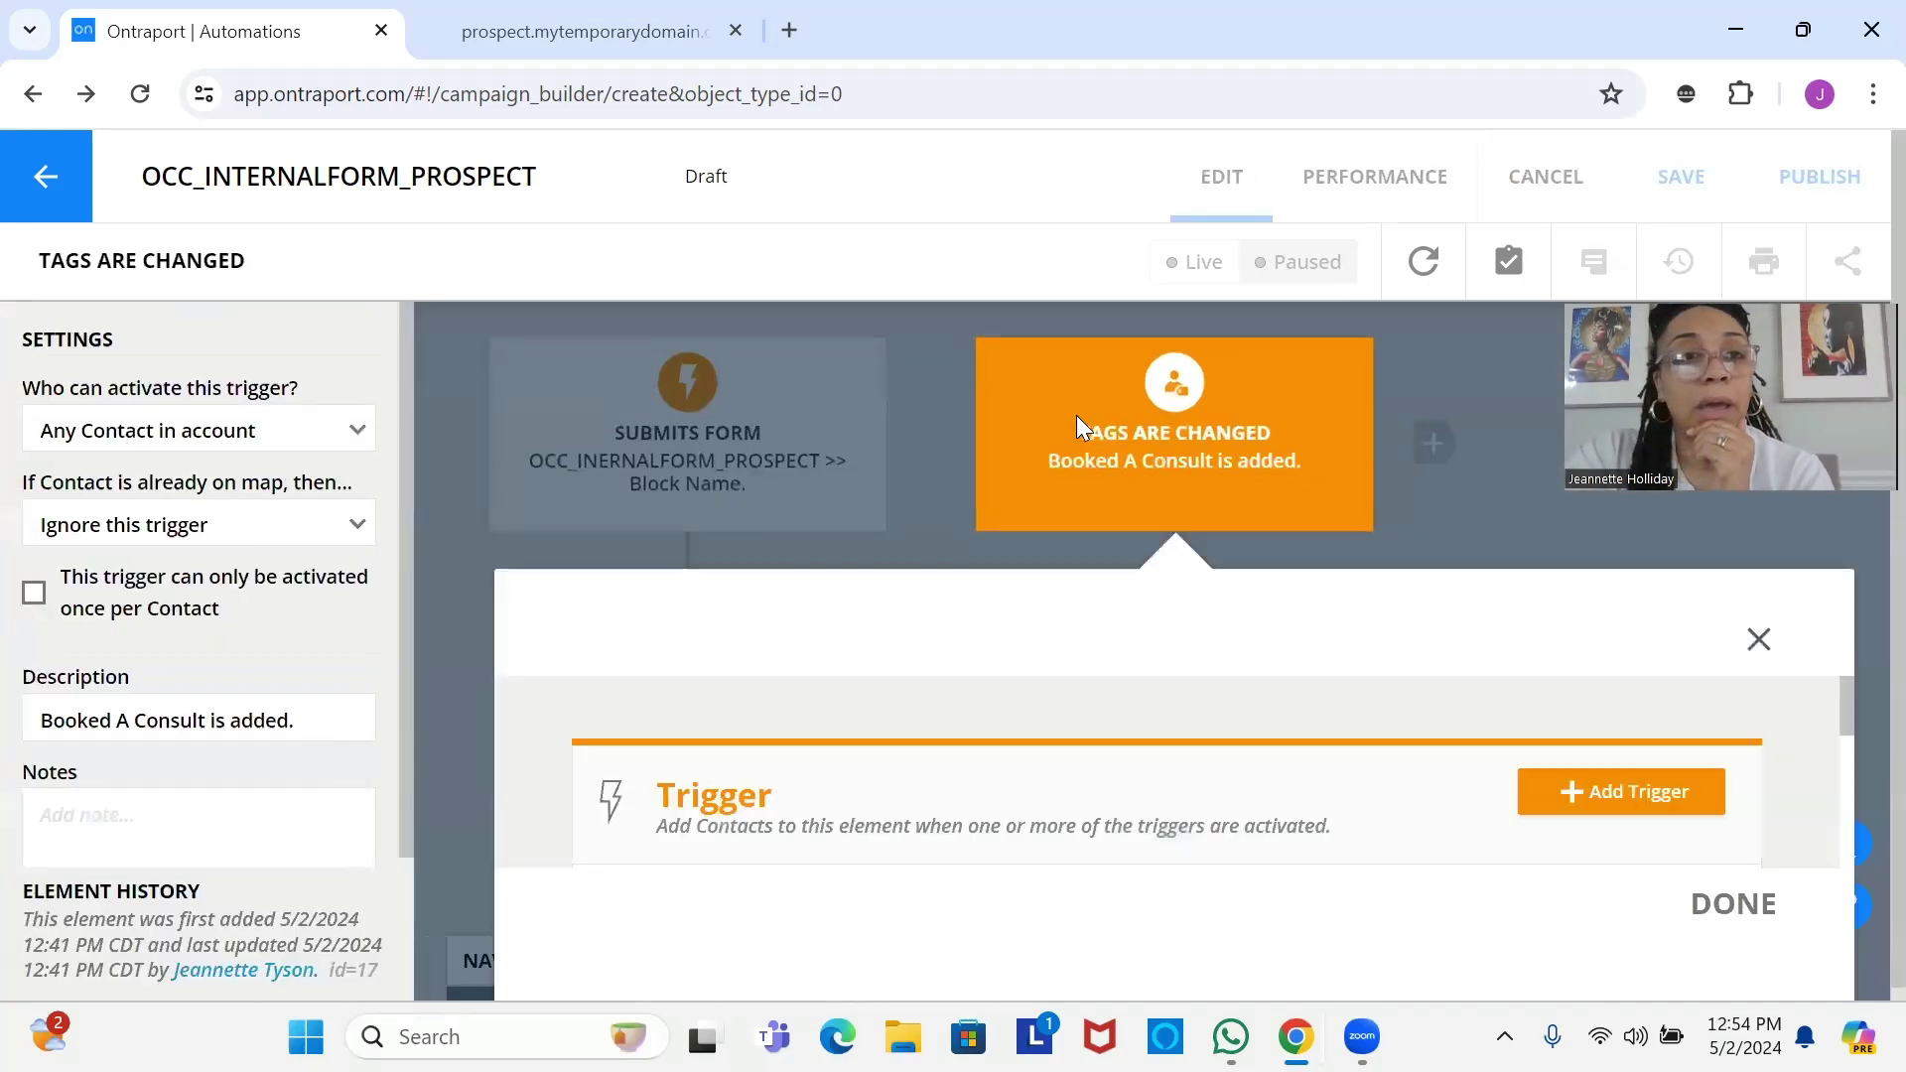
left_click(254, 445)
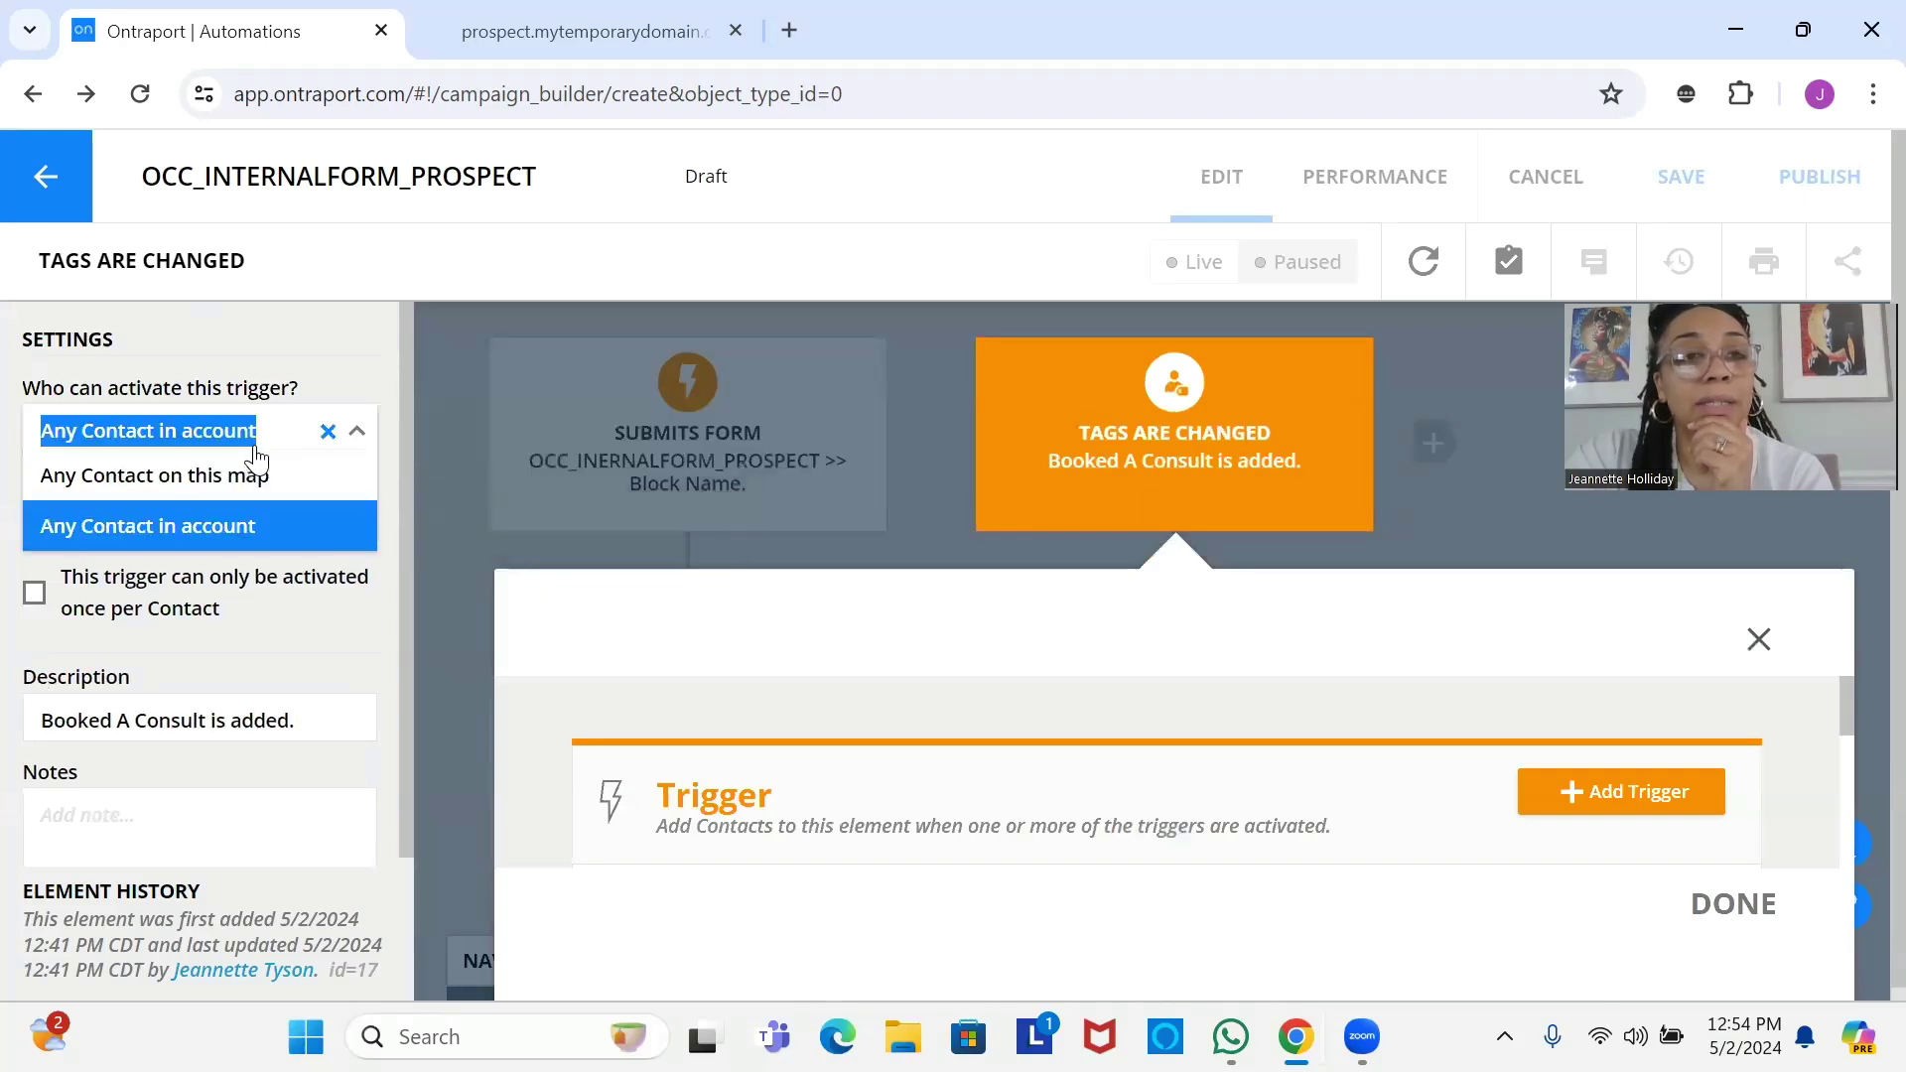
left_click(306, 485)
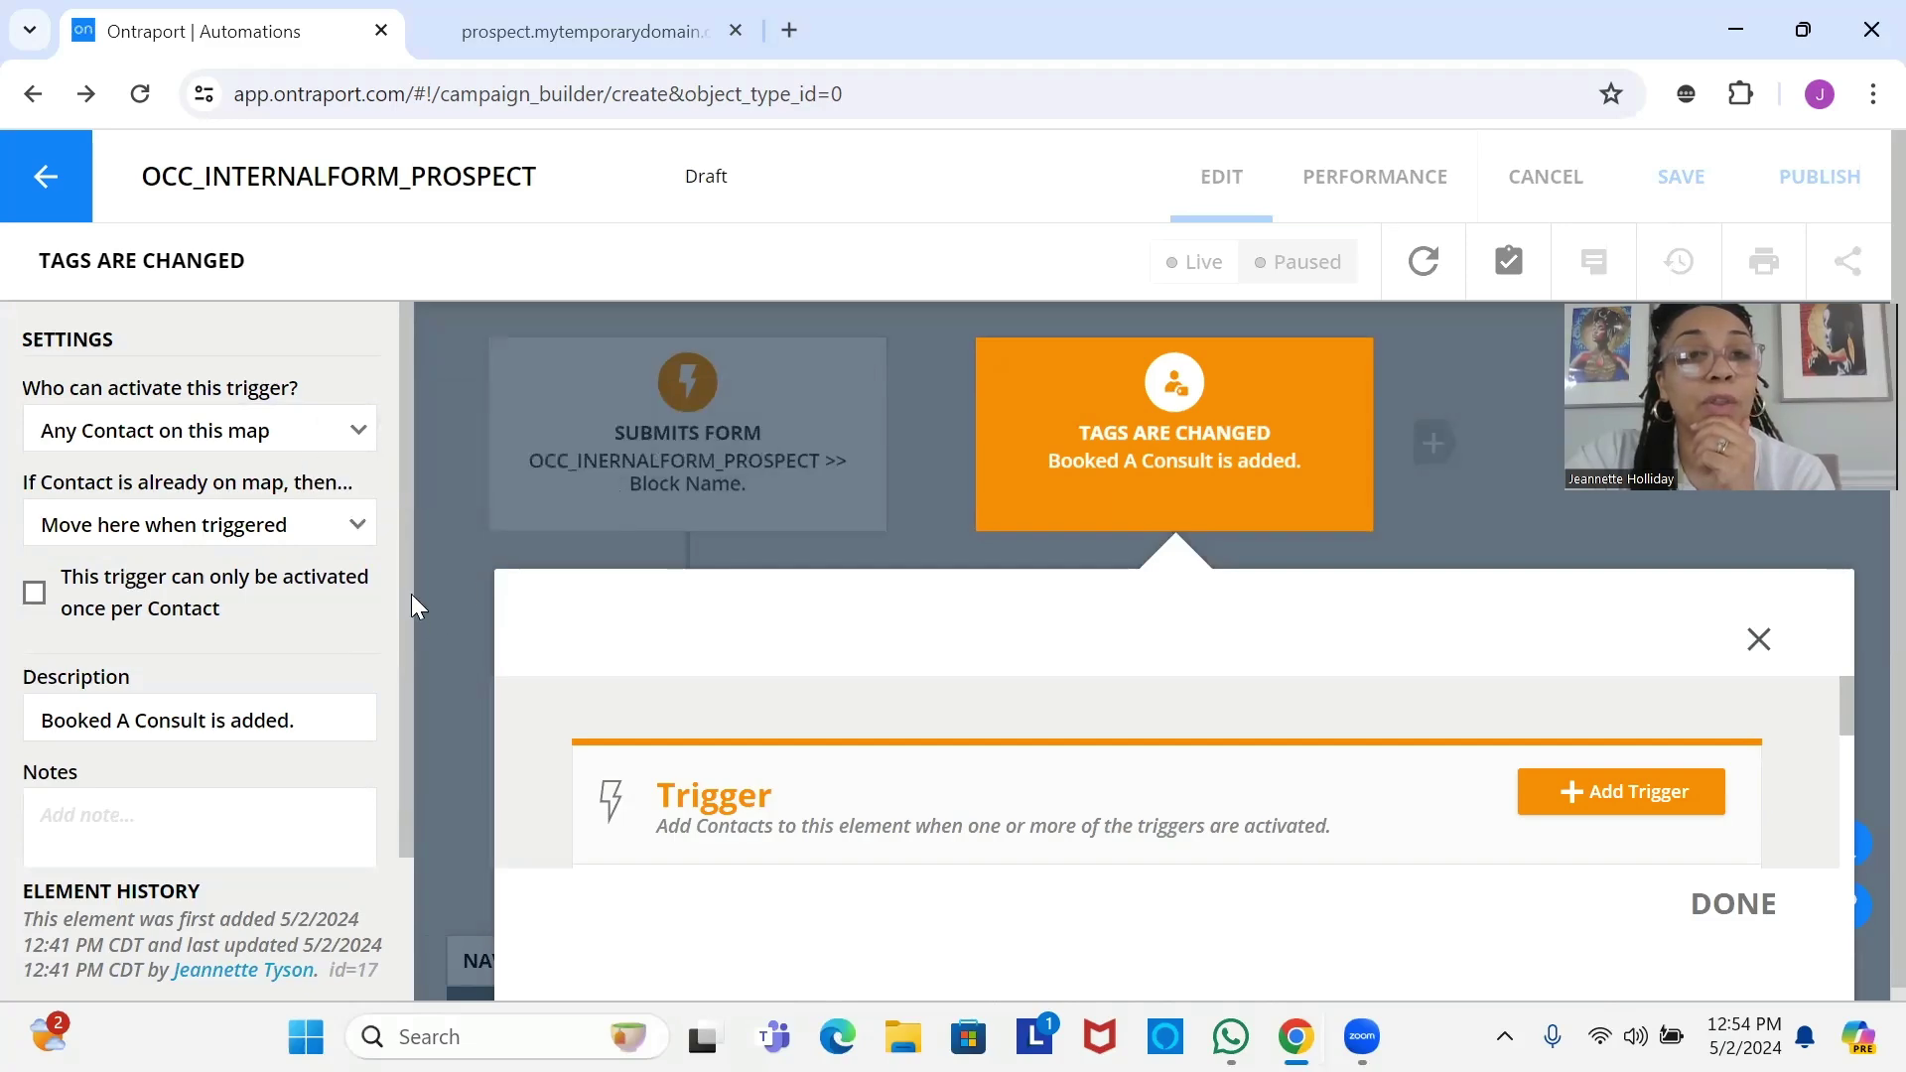
left_click_drag(411, 594, 403, 814)
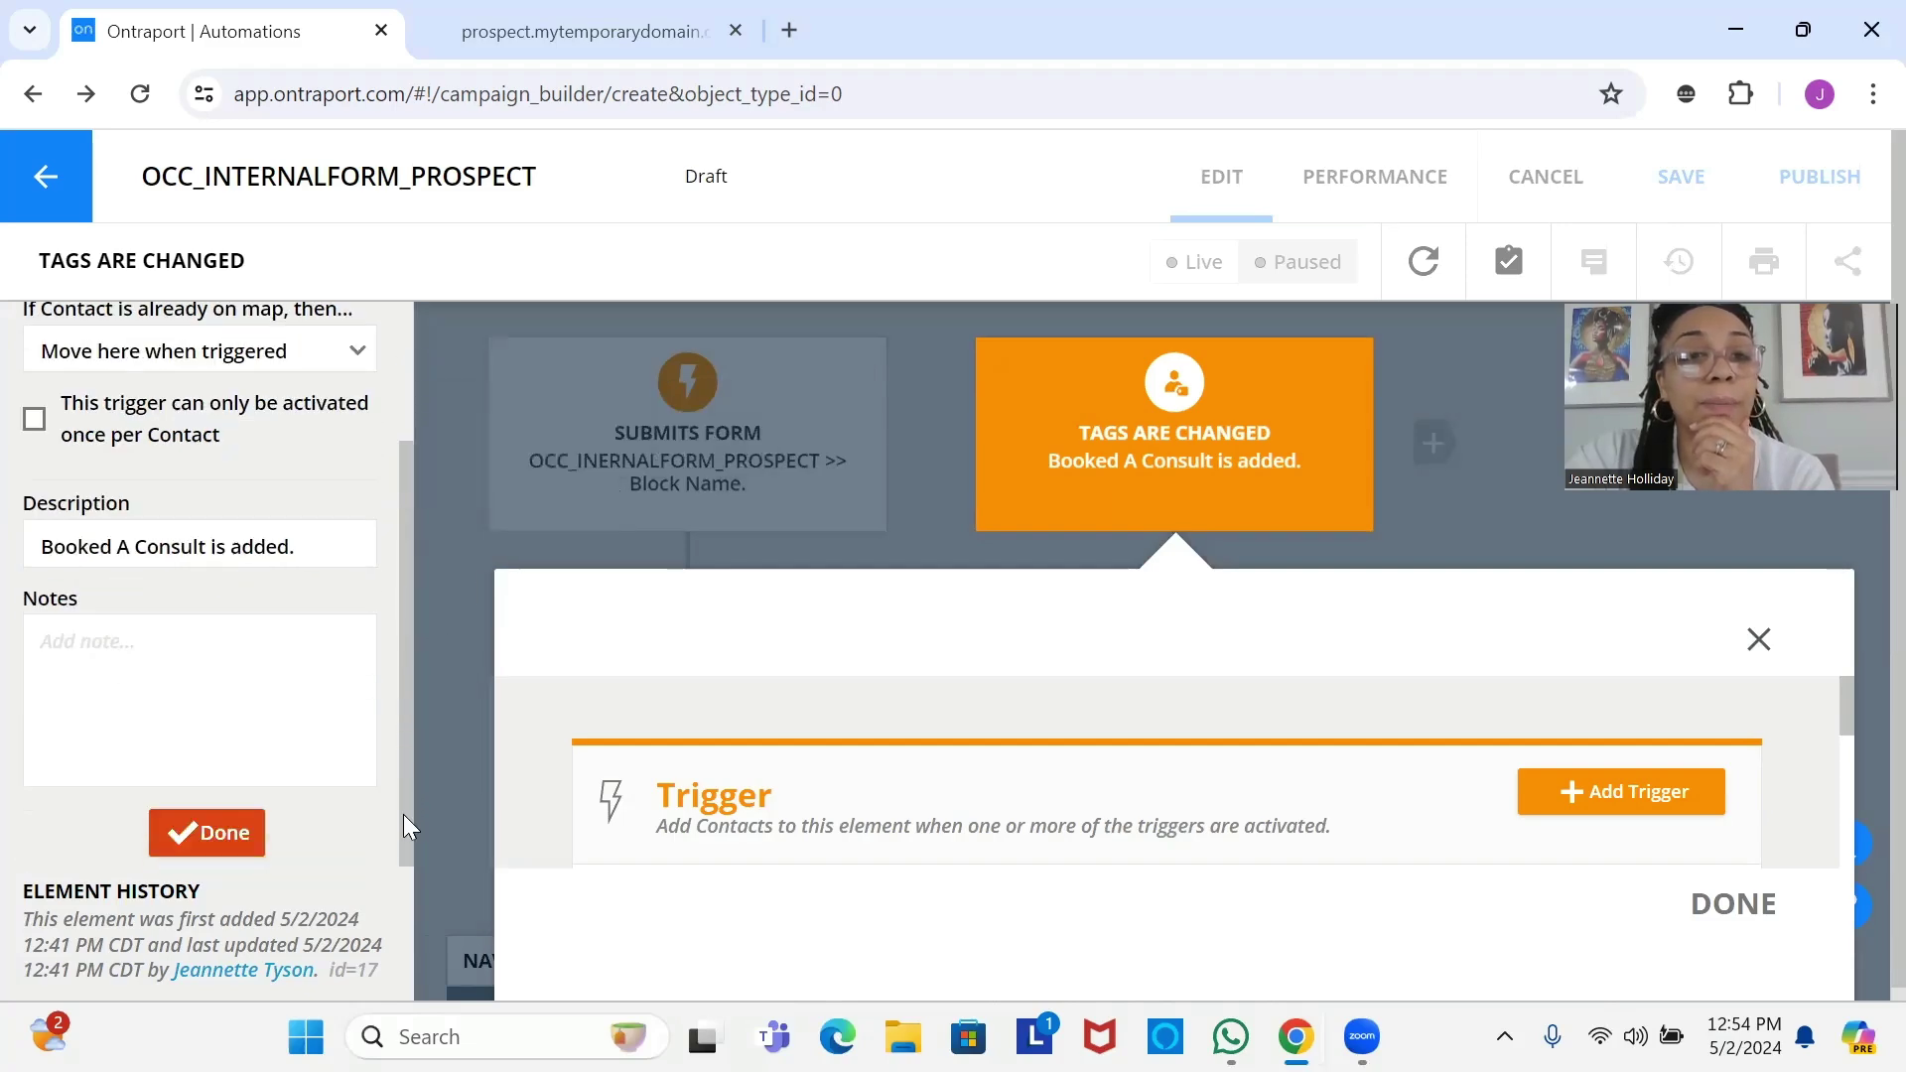
left_click(222, 838)
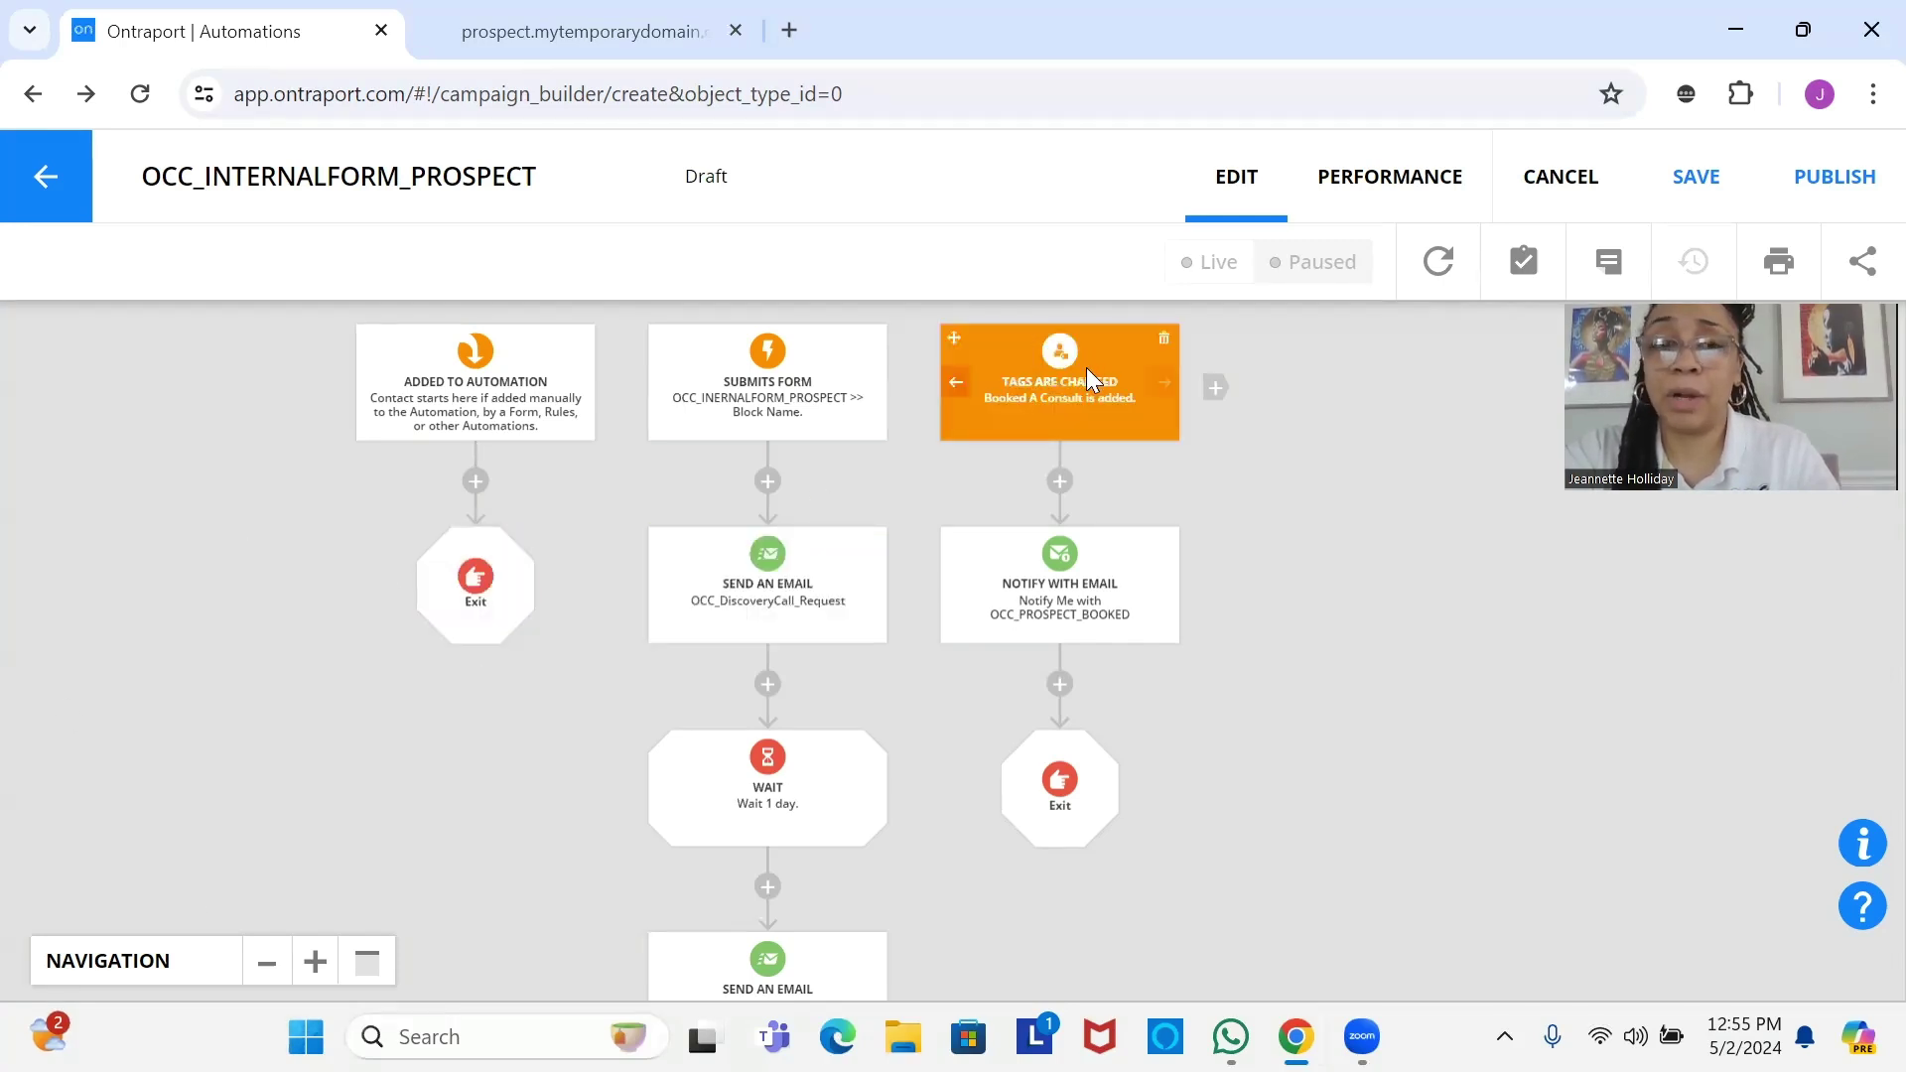
left_click(1054, 421)
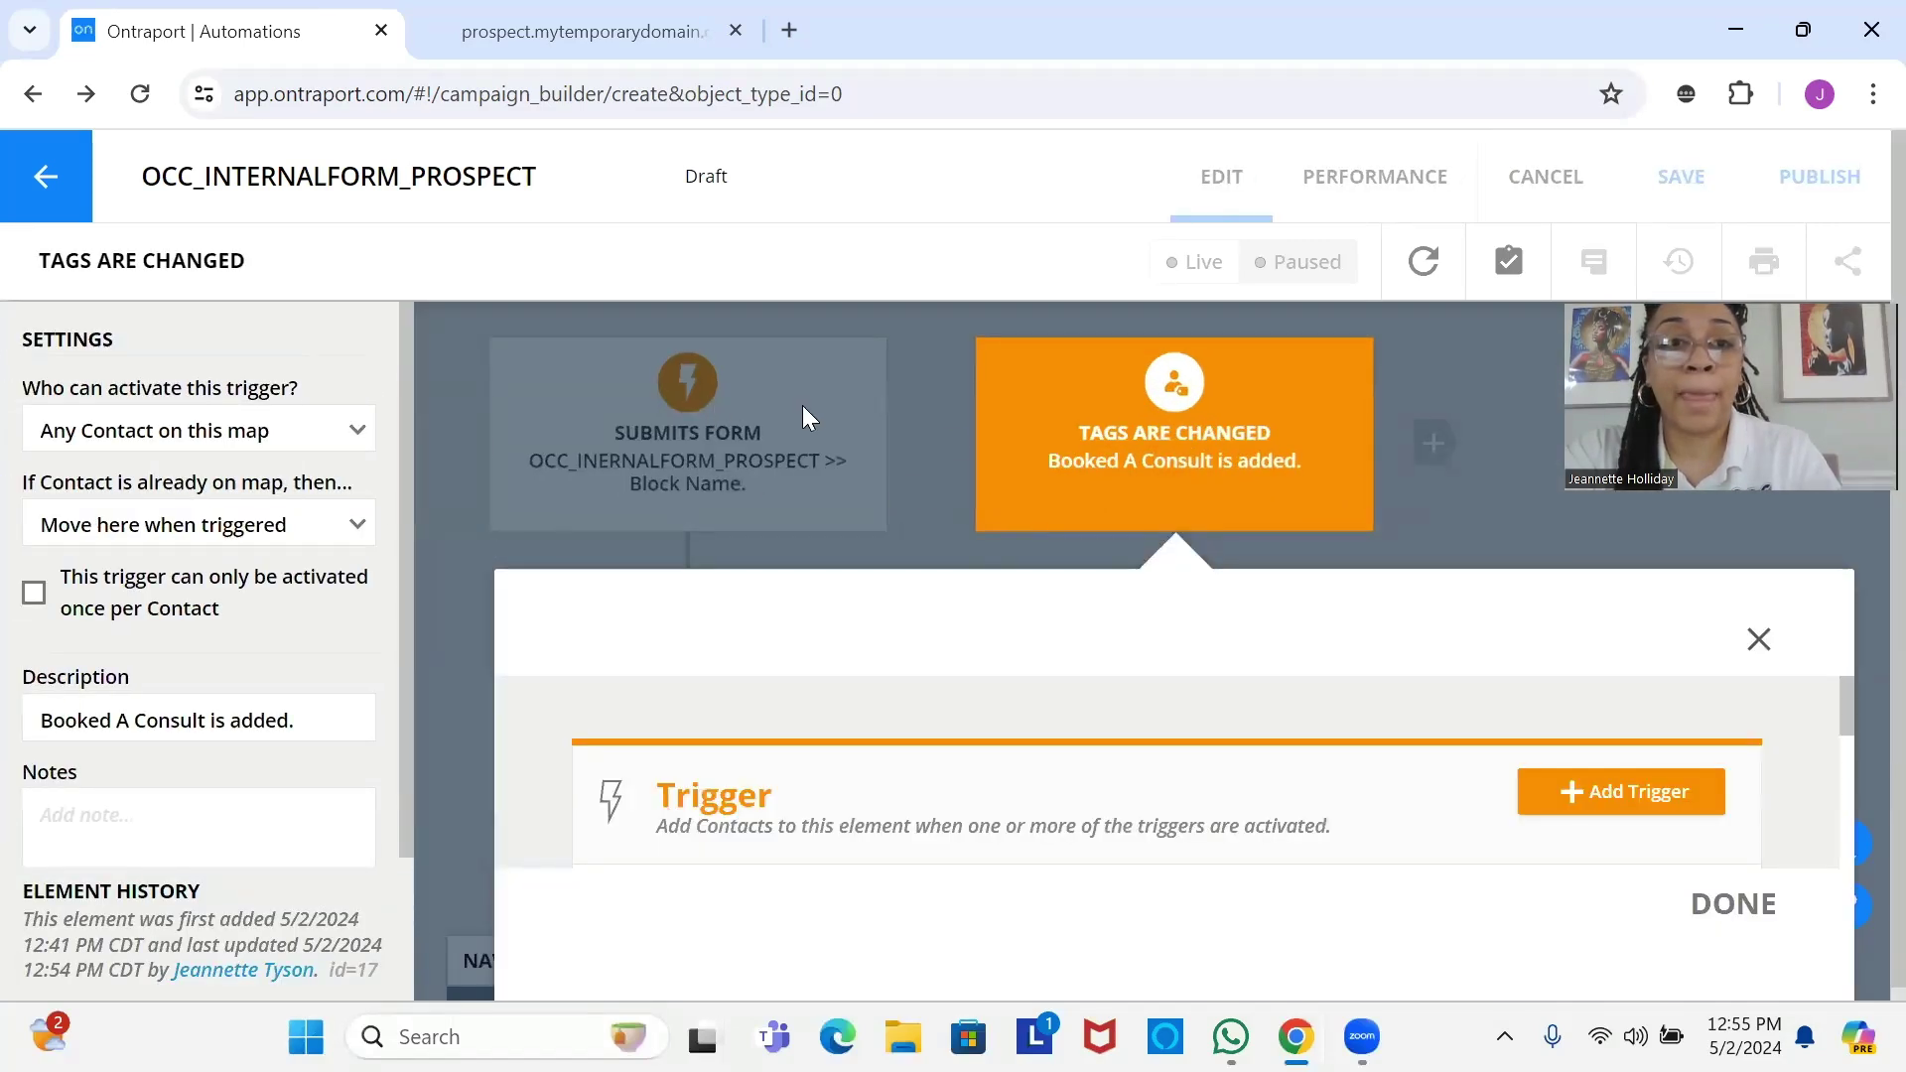
left_click(930, 460)
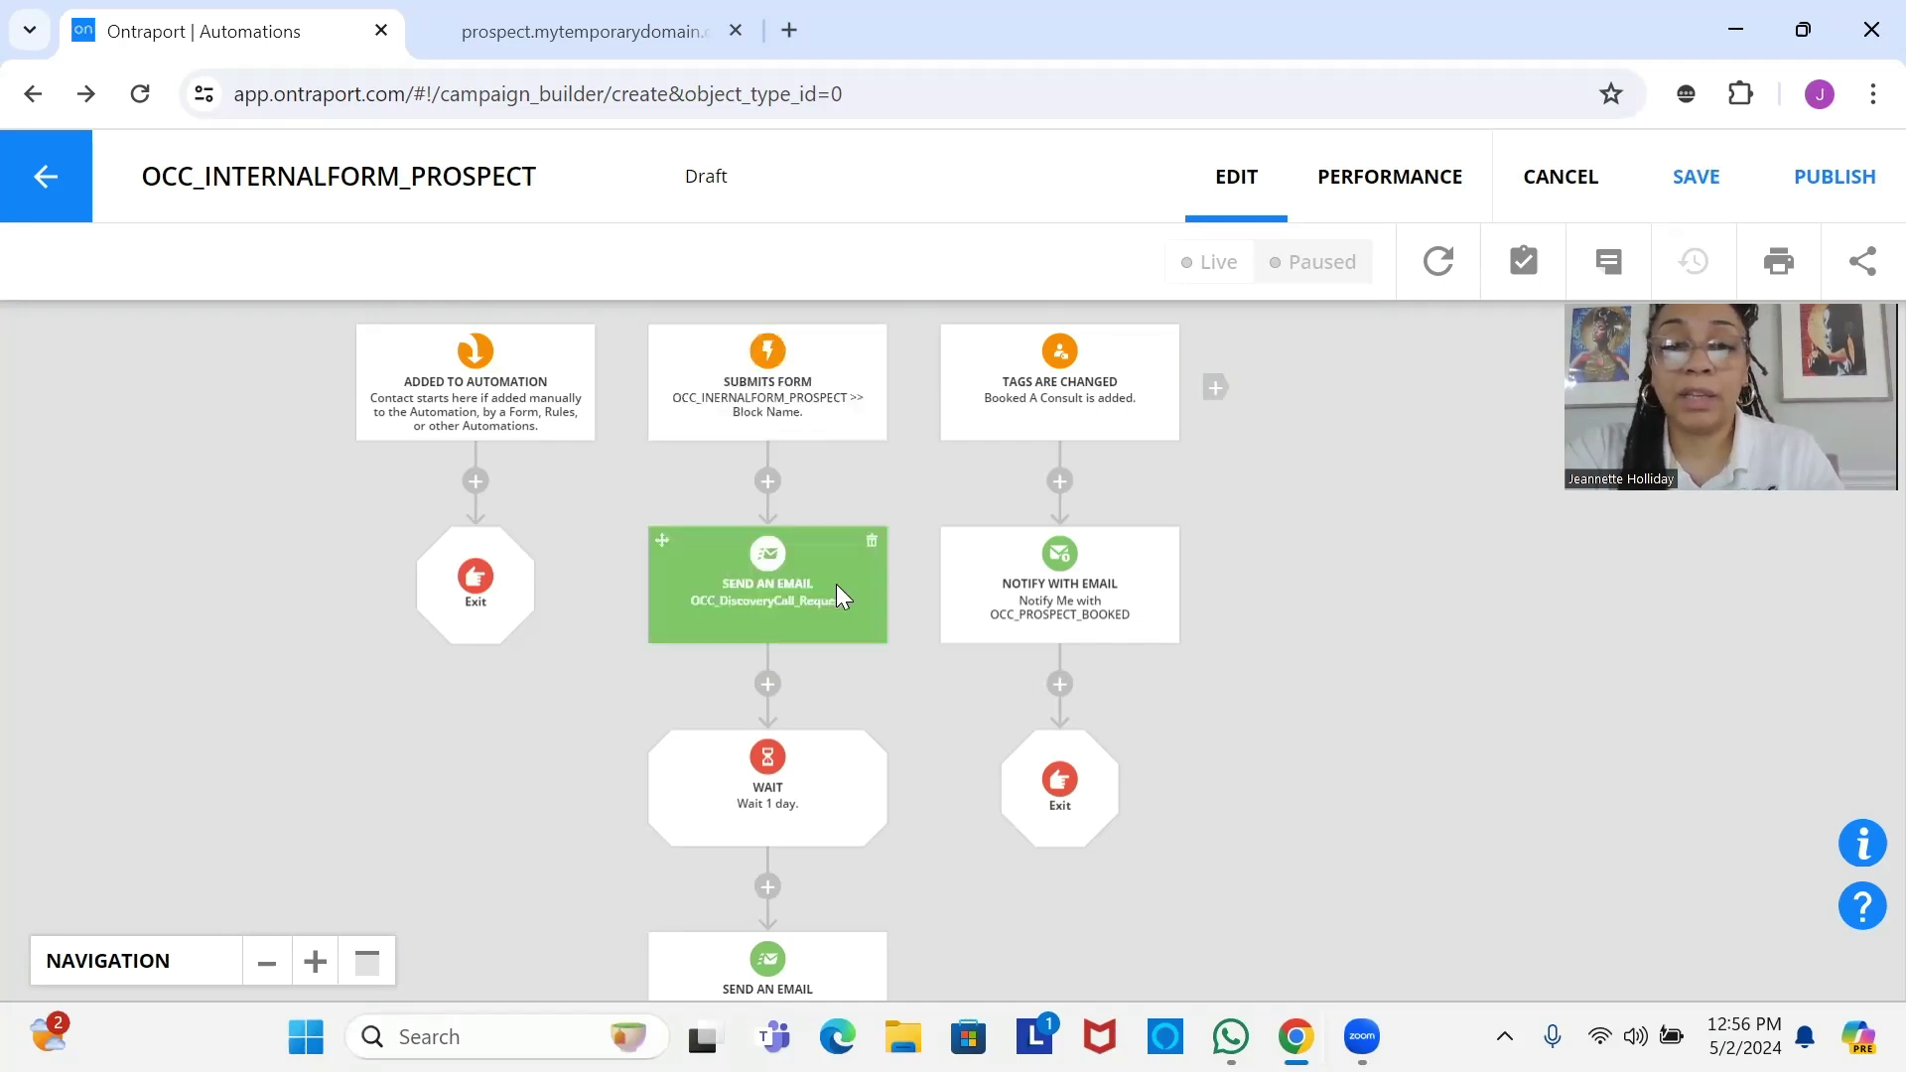
Pan down past the email and Wait 7 days steps to the two Clicks Email Link goals.
left_click_drag(836, 584, 861, 449)
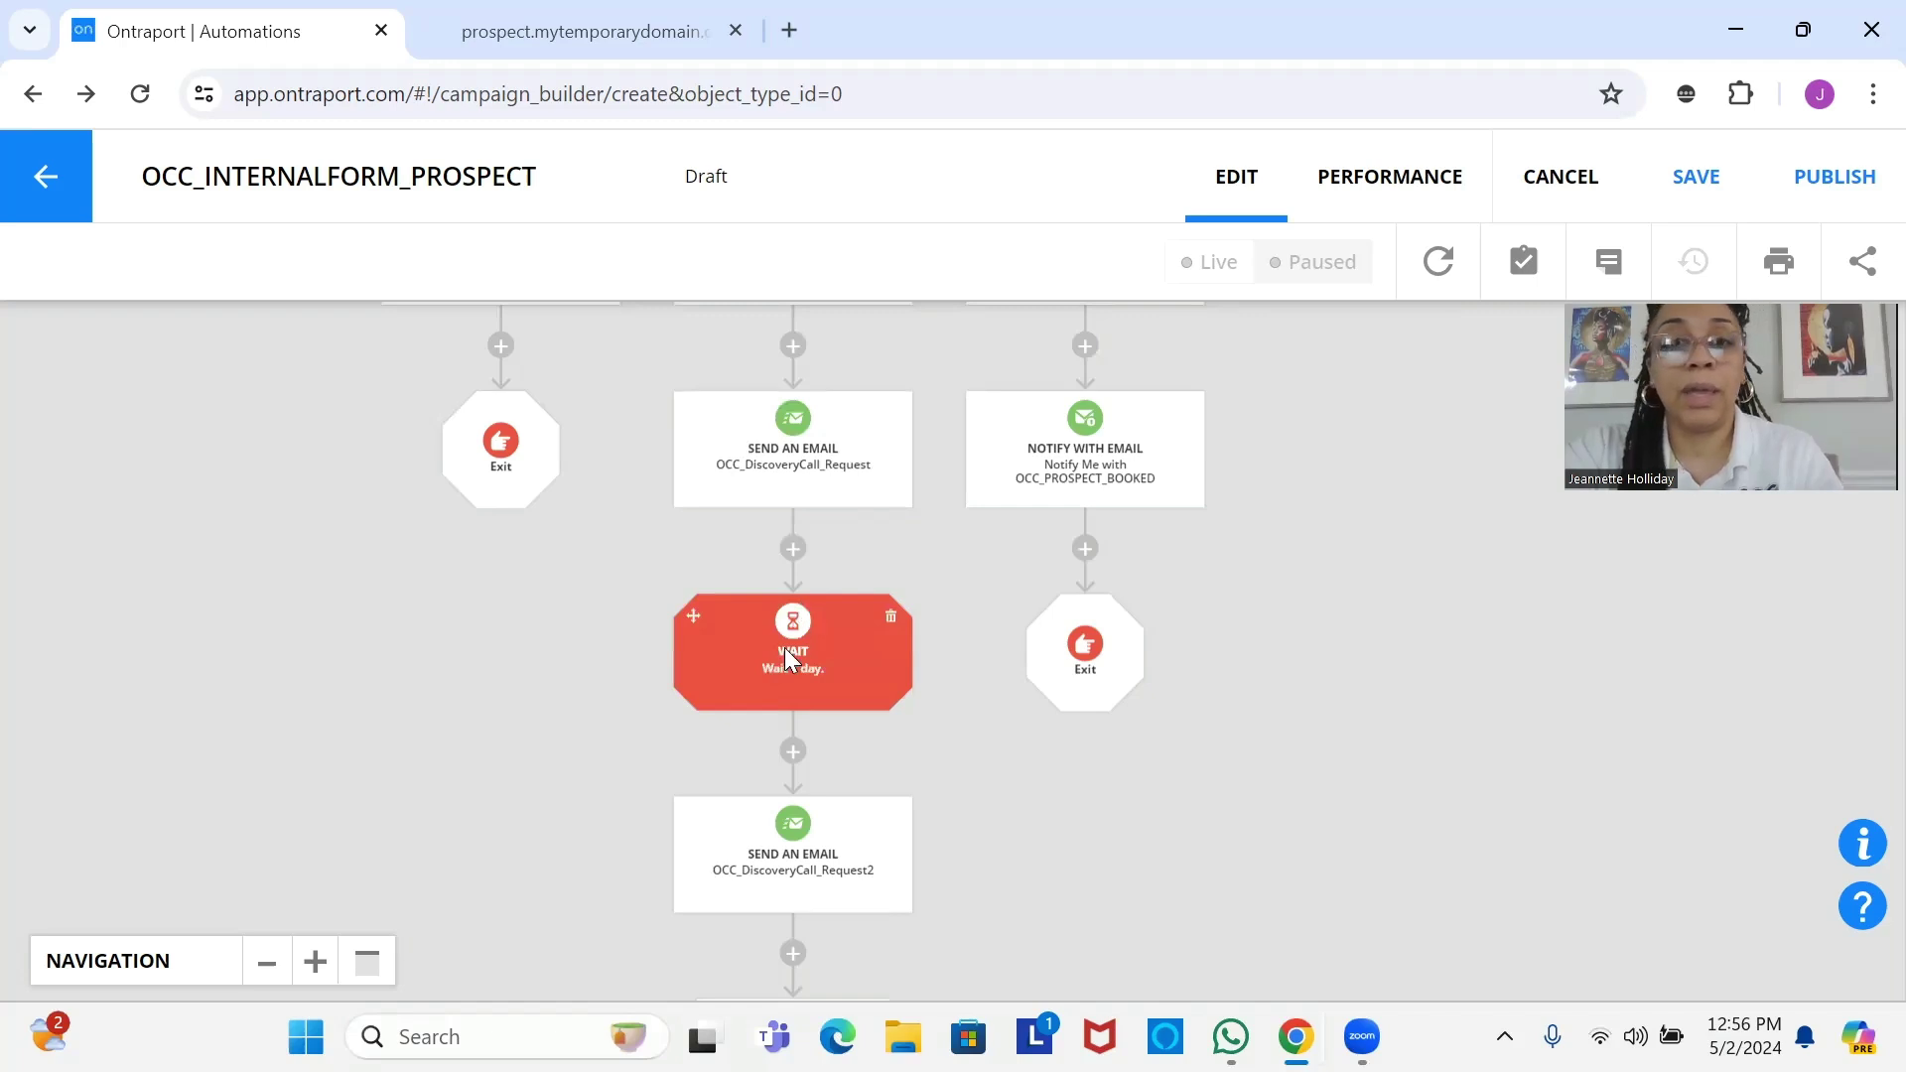
left_click_drag(770, 645, 784, 479)
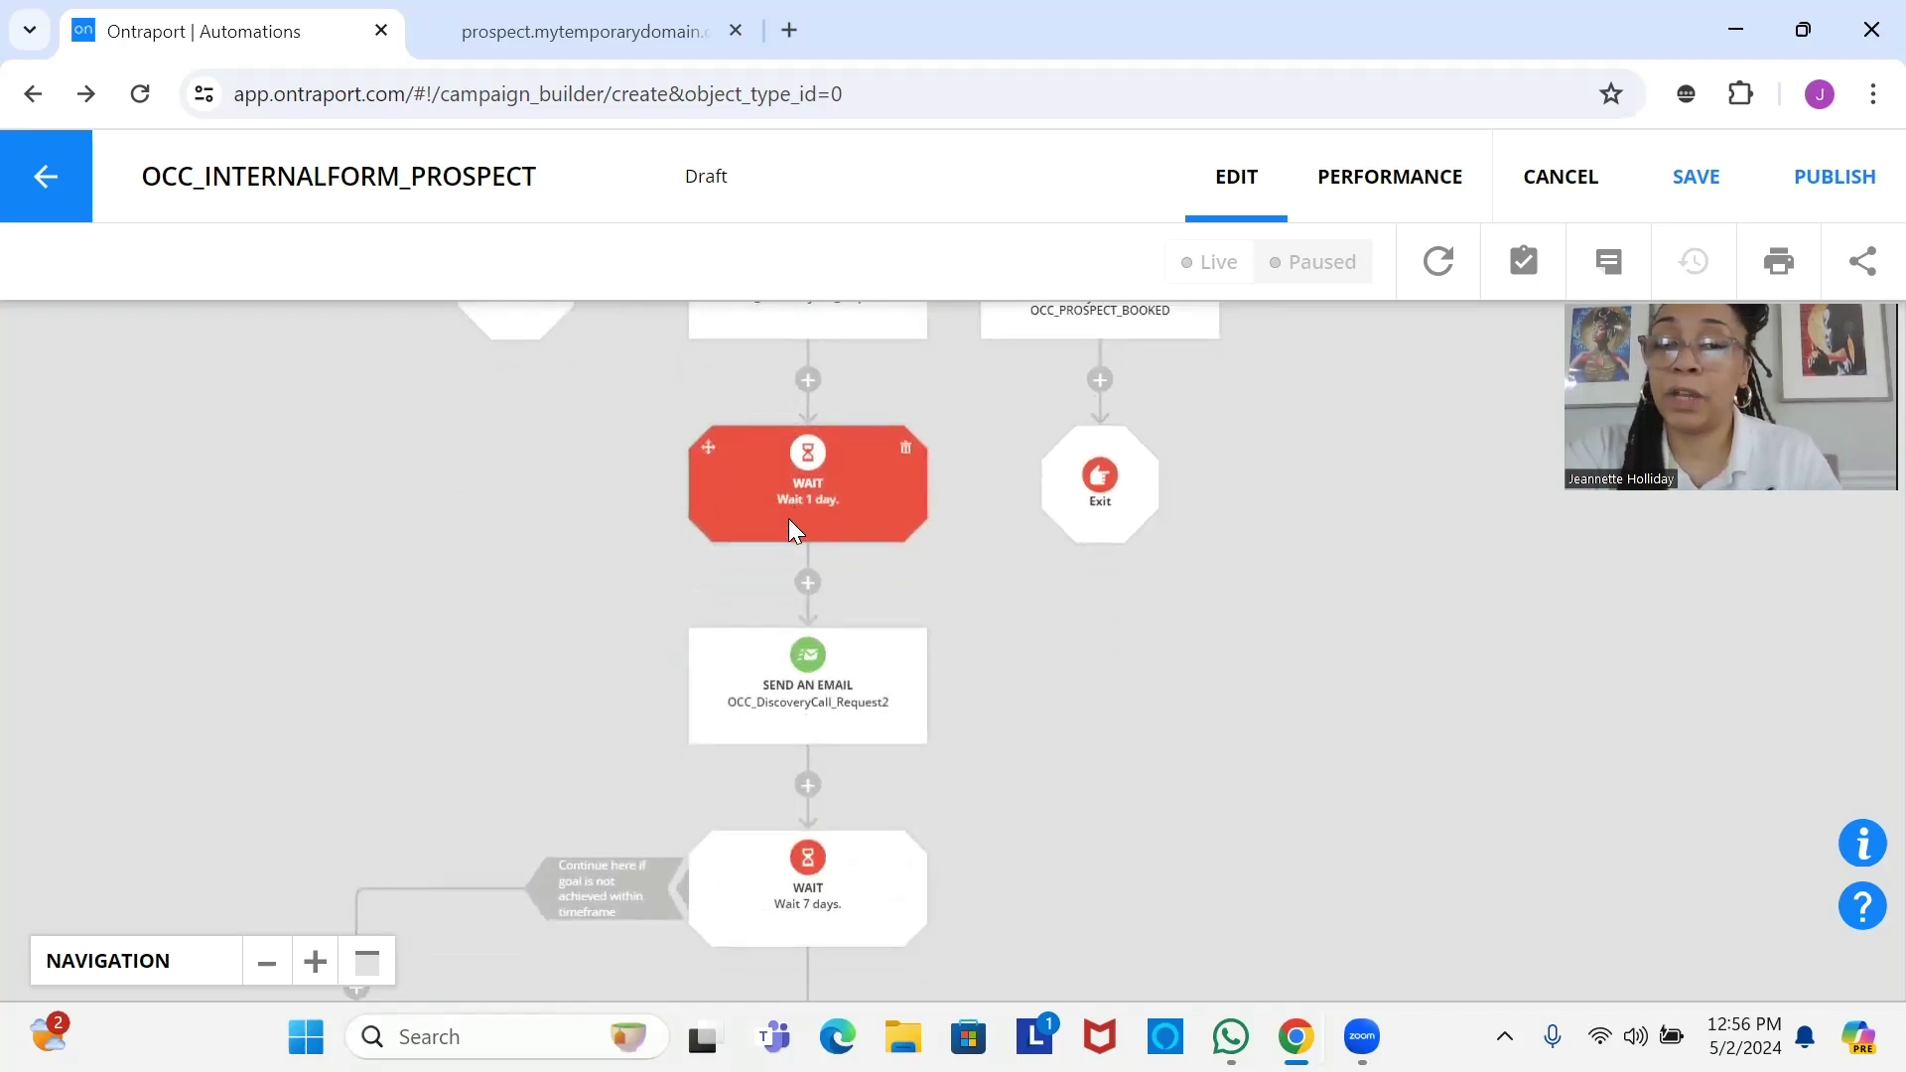
scroll(788, 520, "down", 2)
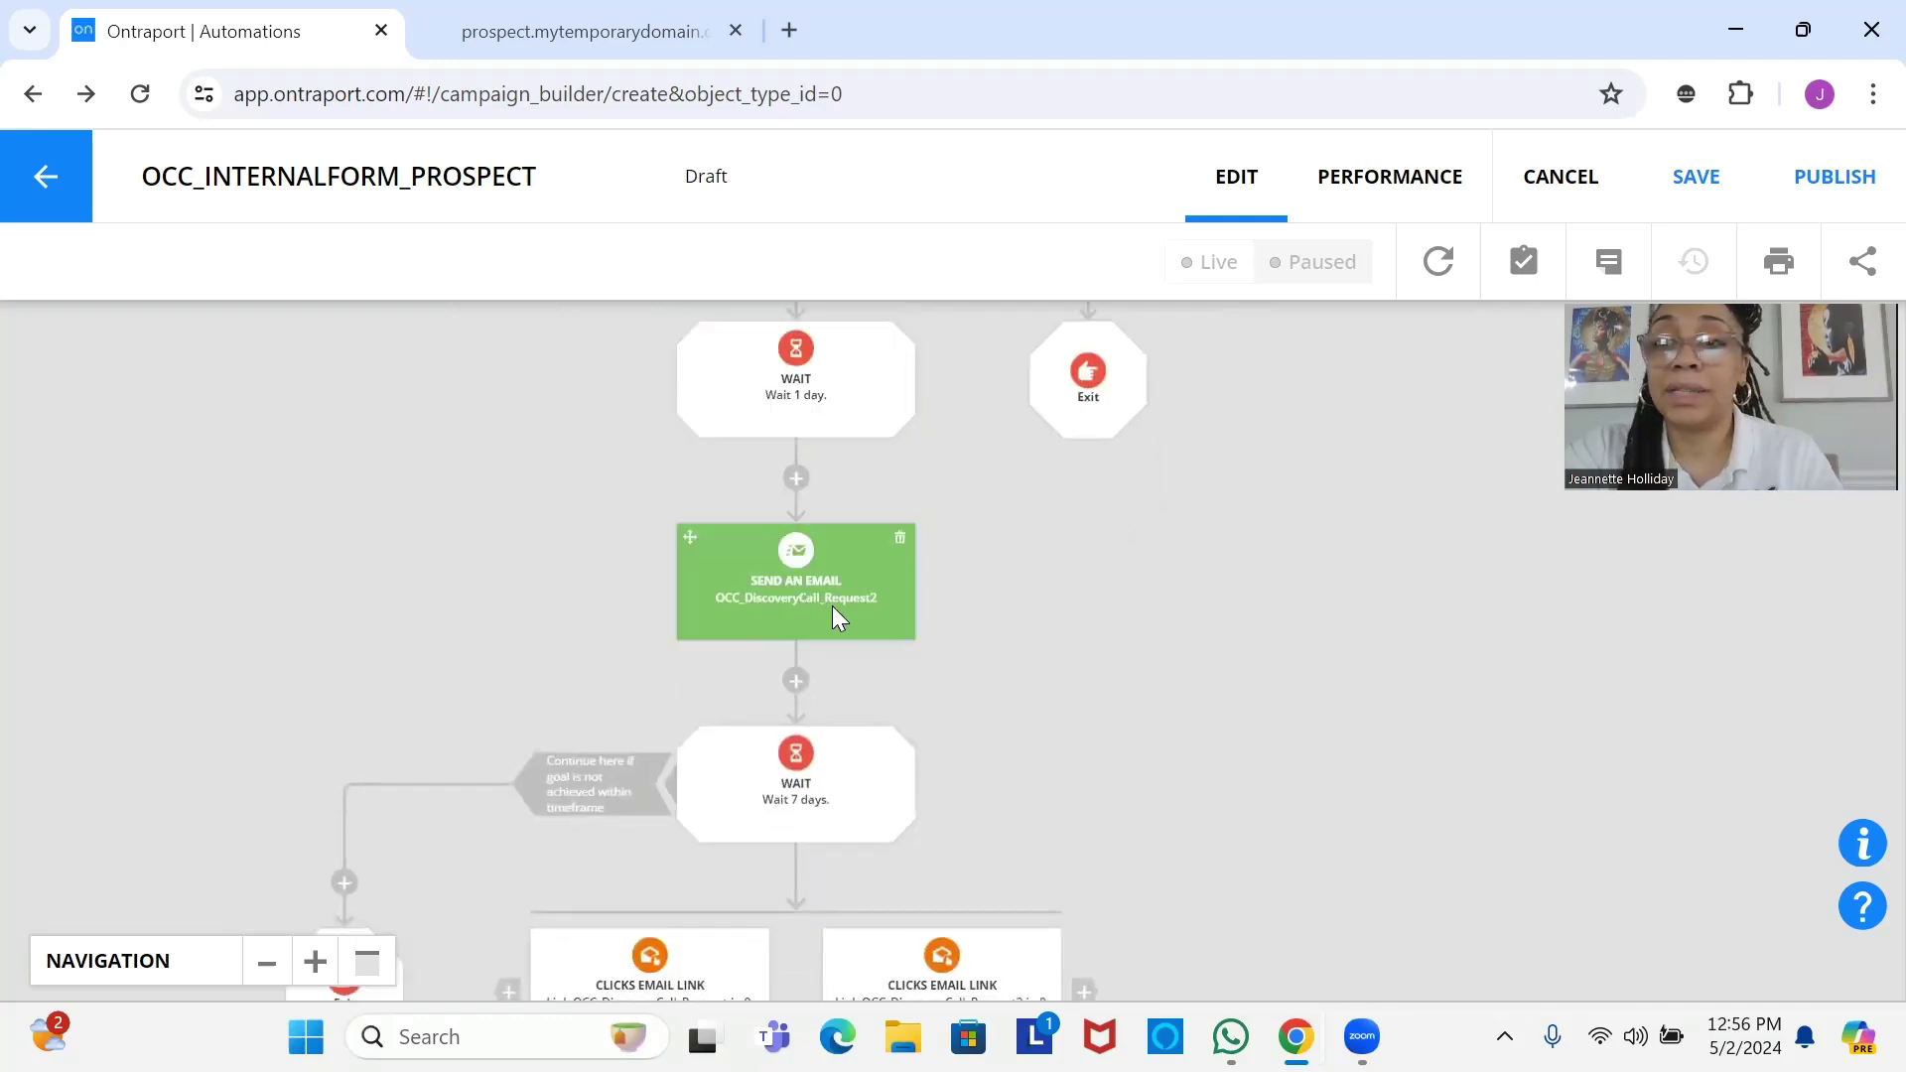
left_click_drag(832, 606, 826, 387)
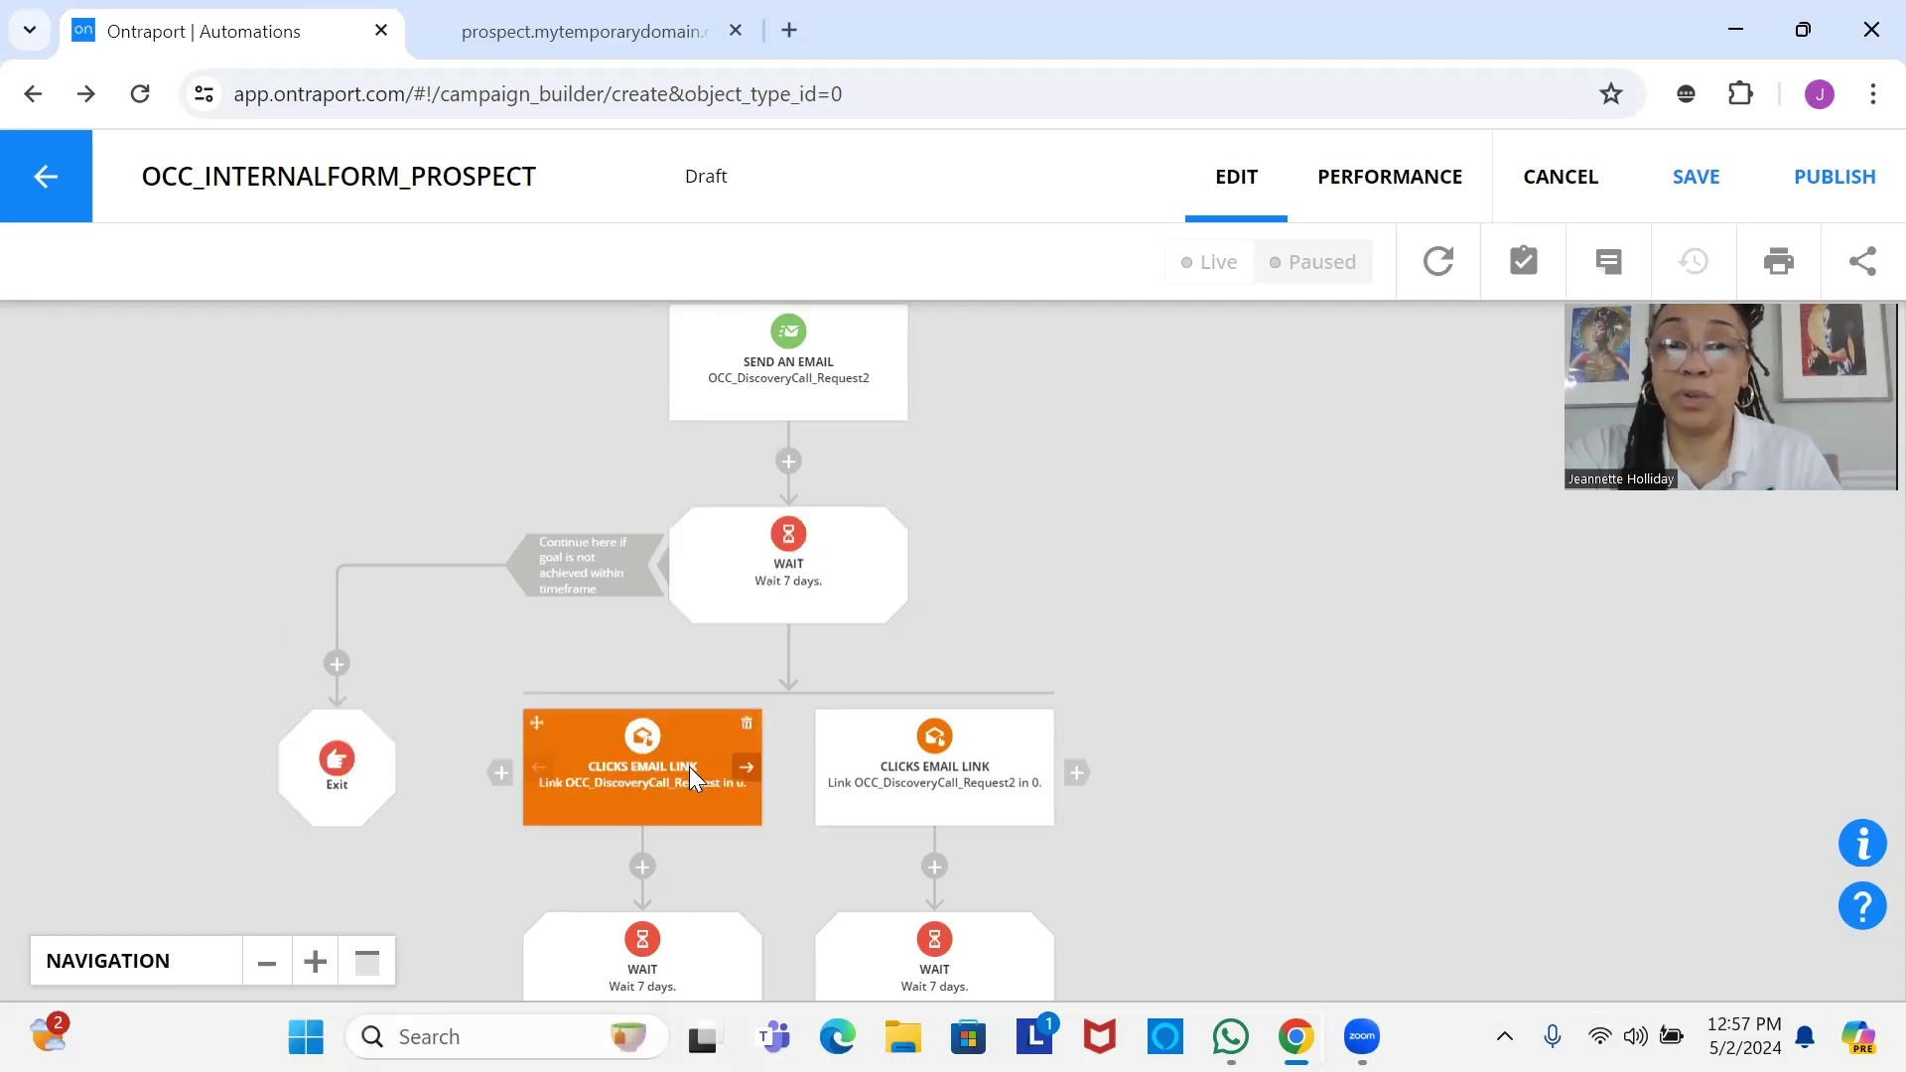
left_click_drag(661, 772, 679, 538)
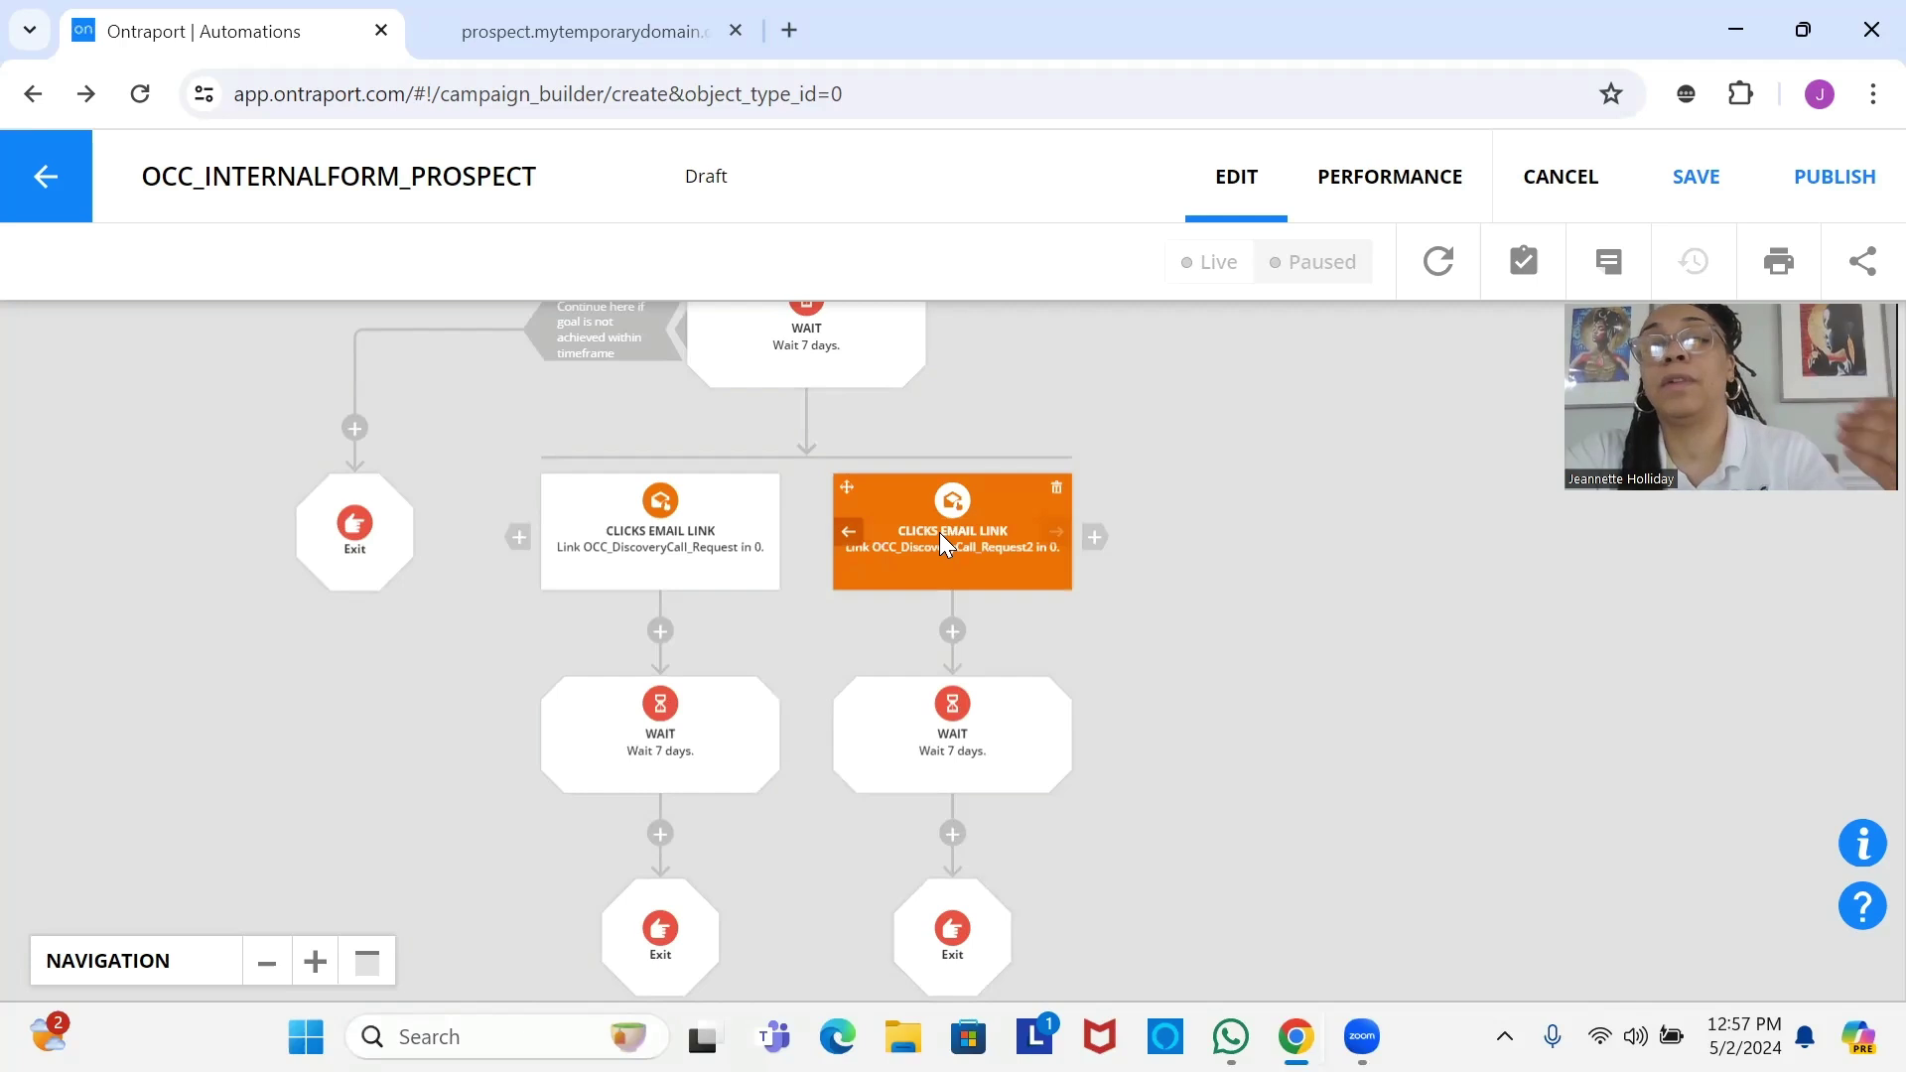
Pan between the triggers and the Wait 1 day and OCC_DiscoveryCall_Request2 email steps.
left_click_drag(939, 532, 564, 993)
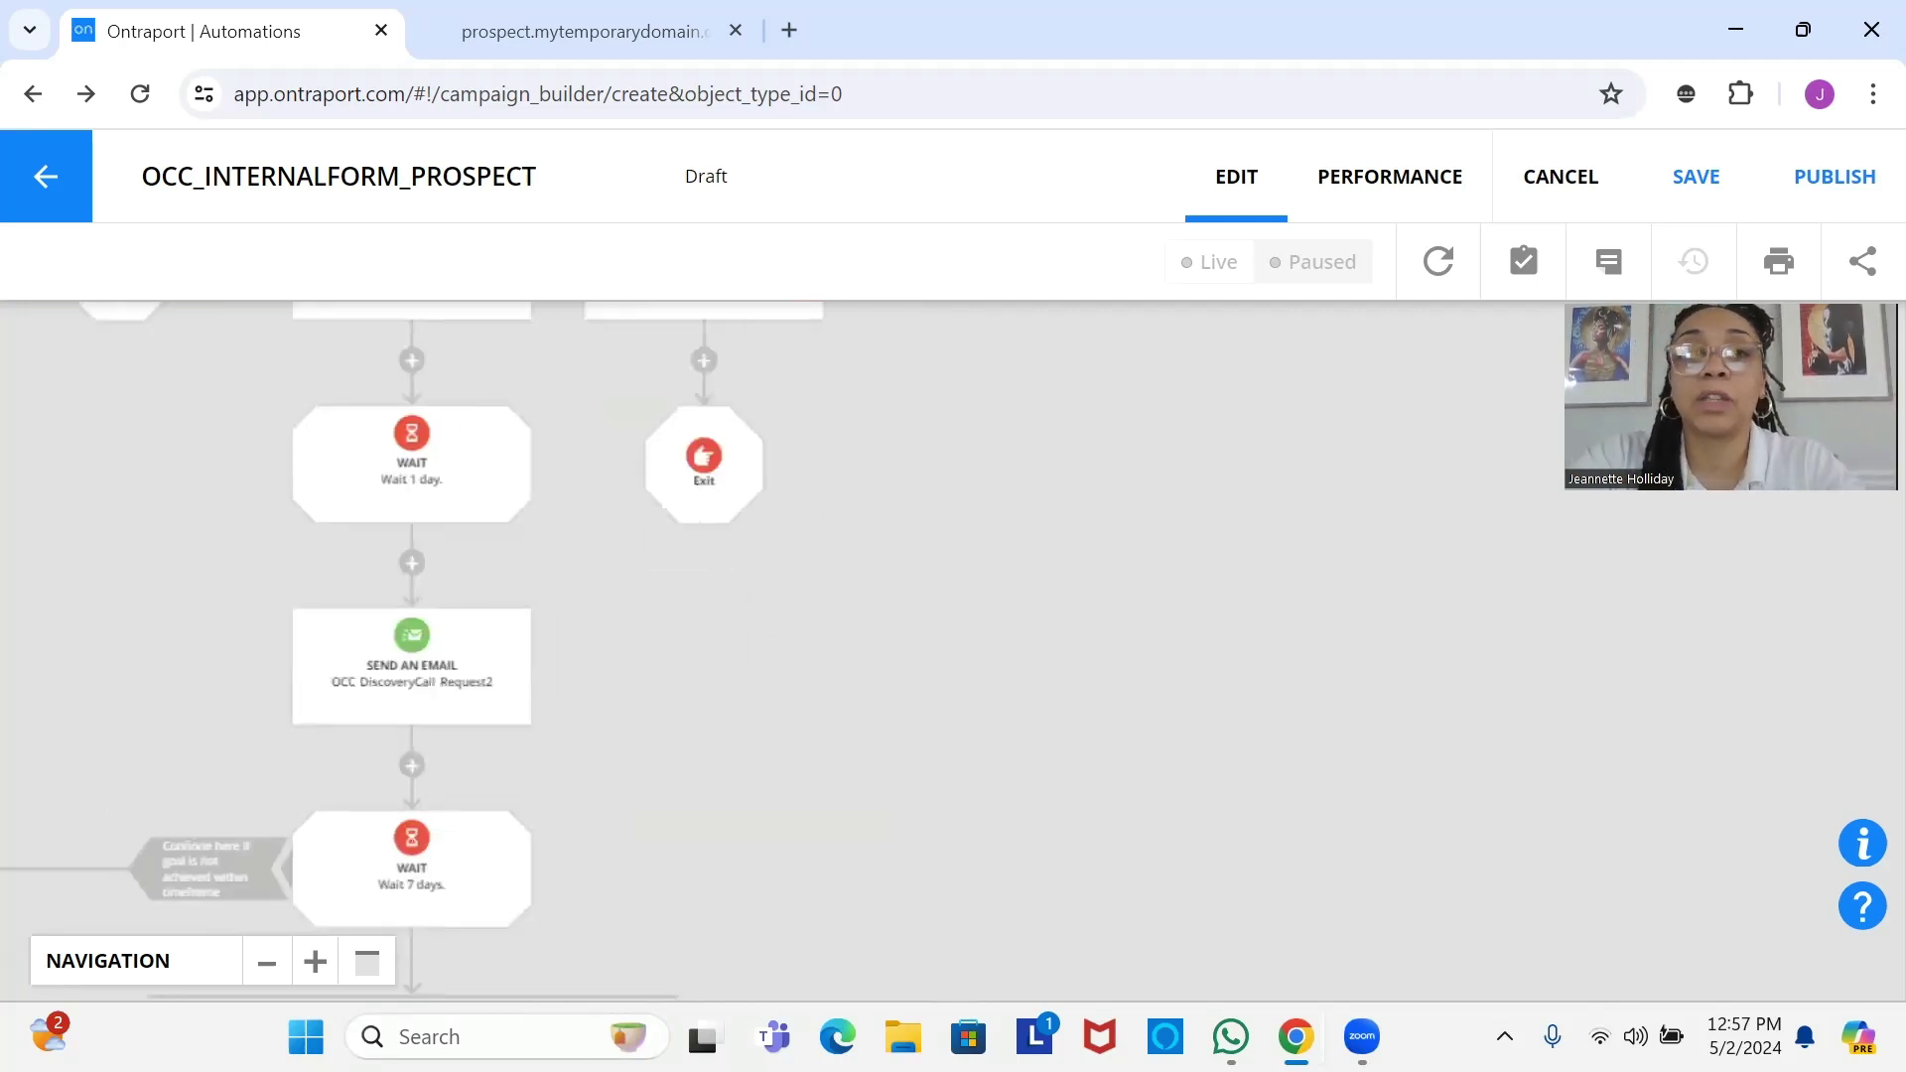
left_click_drag(703, 524, 695, 819)
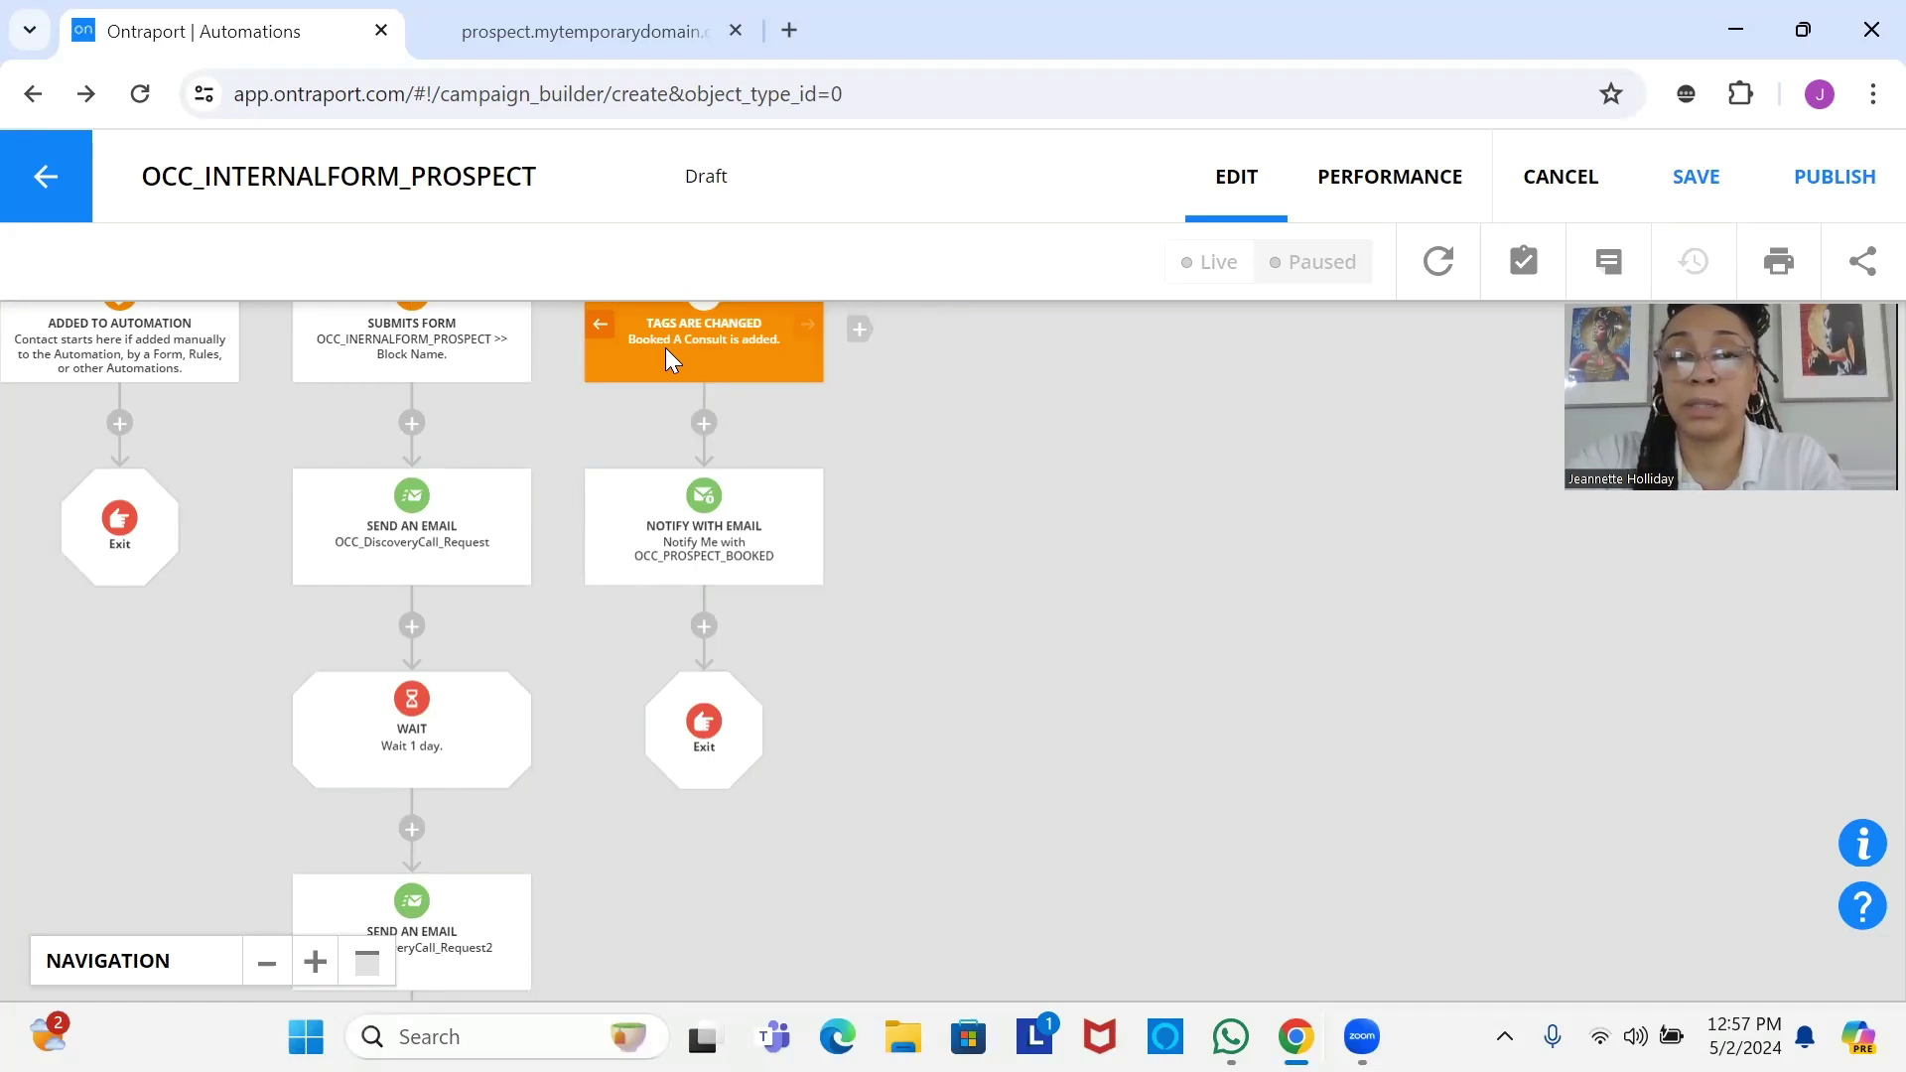
left_click_drag(666, 348, 683, 486)
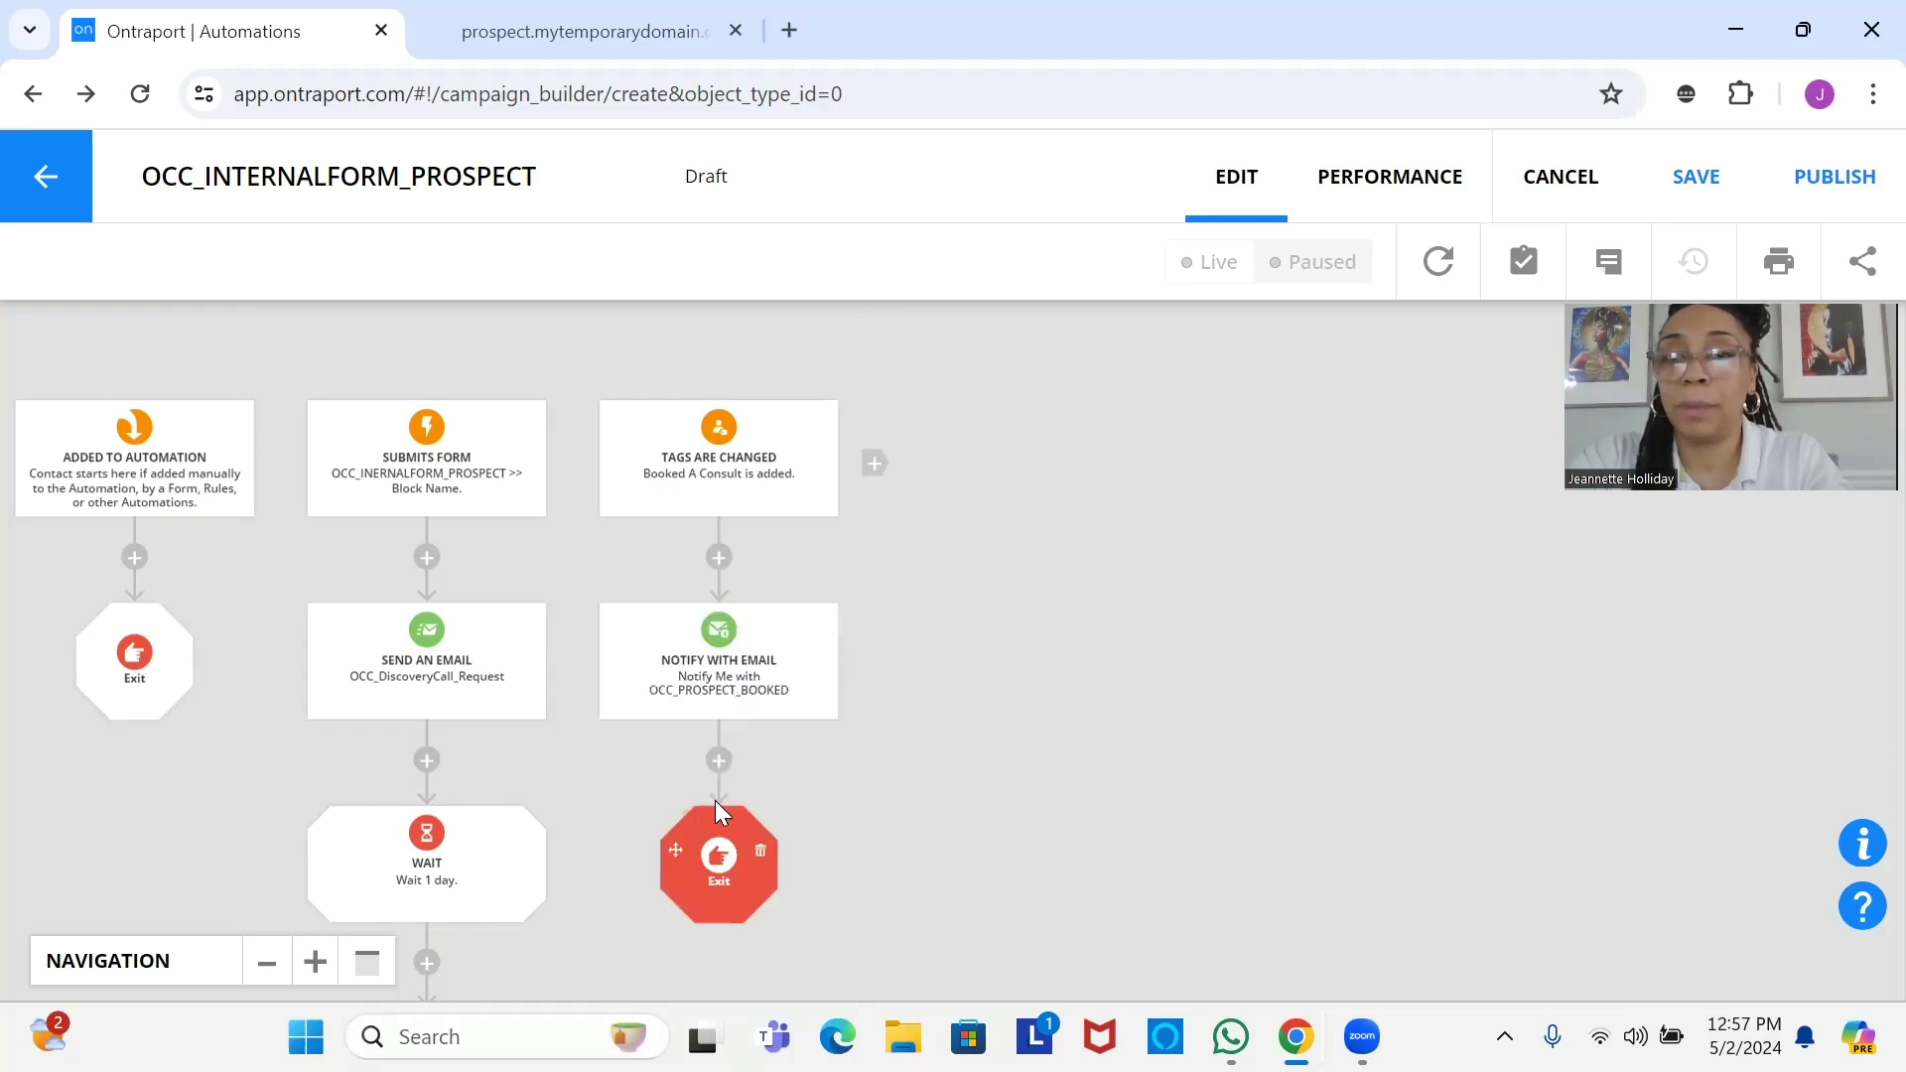
left_click_drag(709, 673, 901, 420)
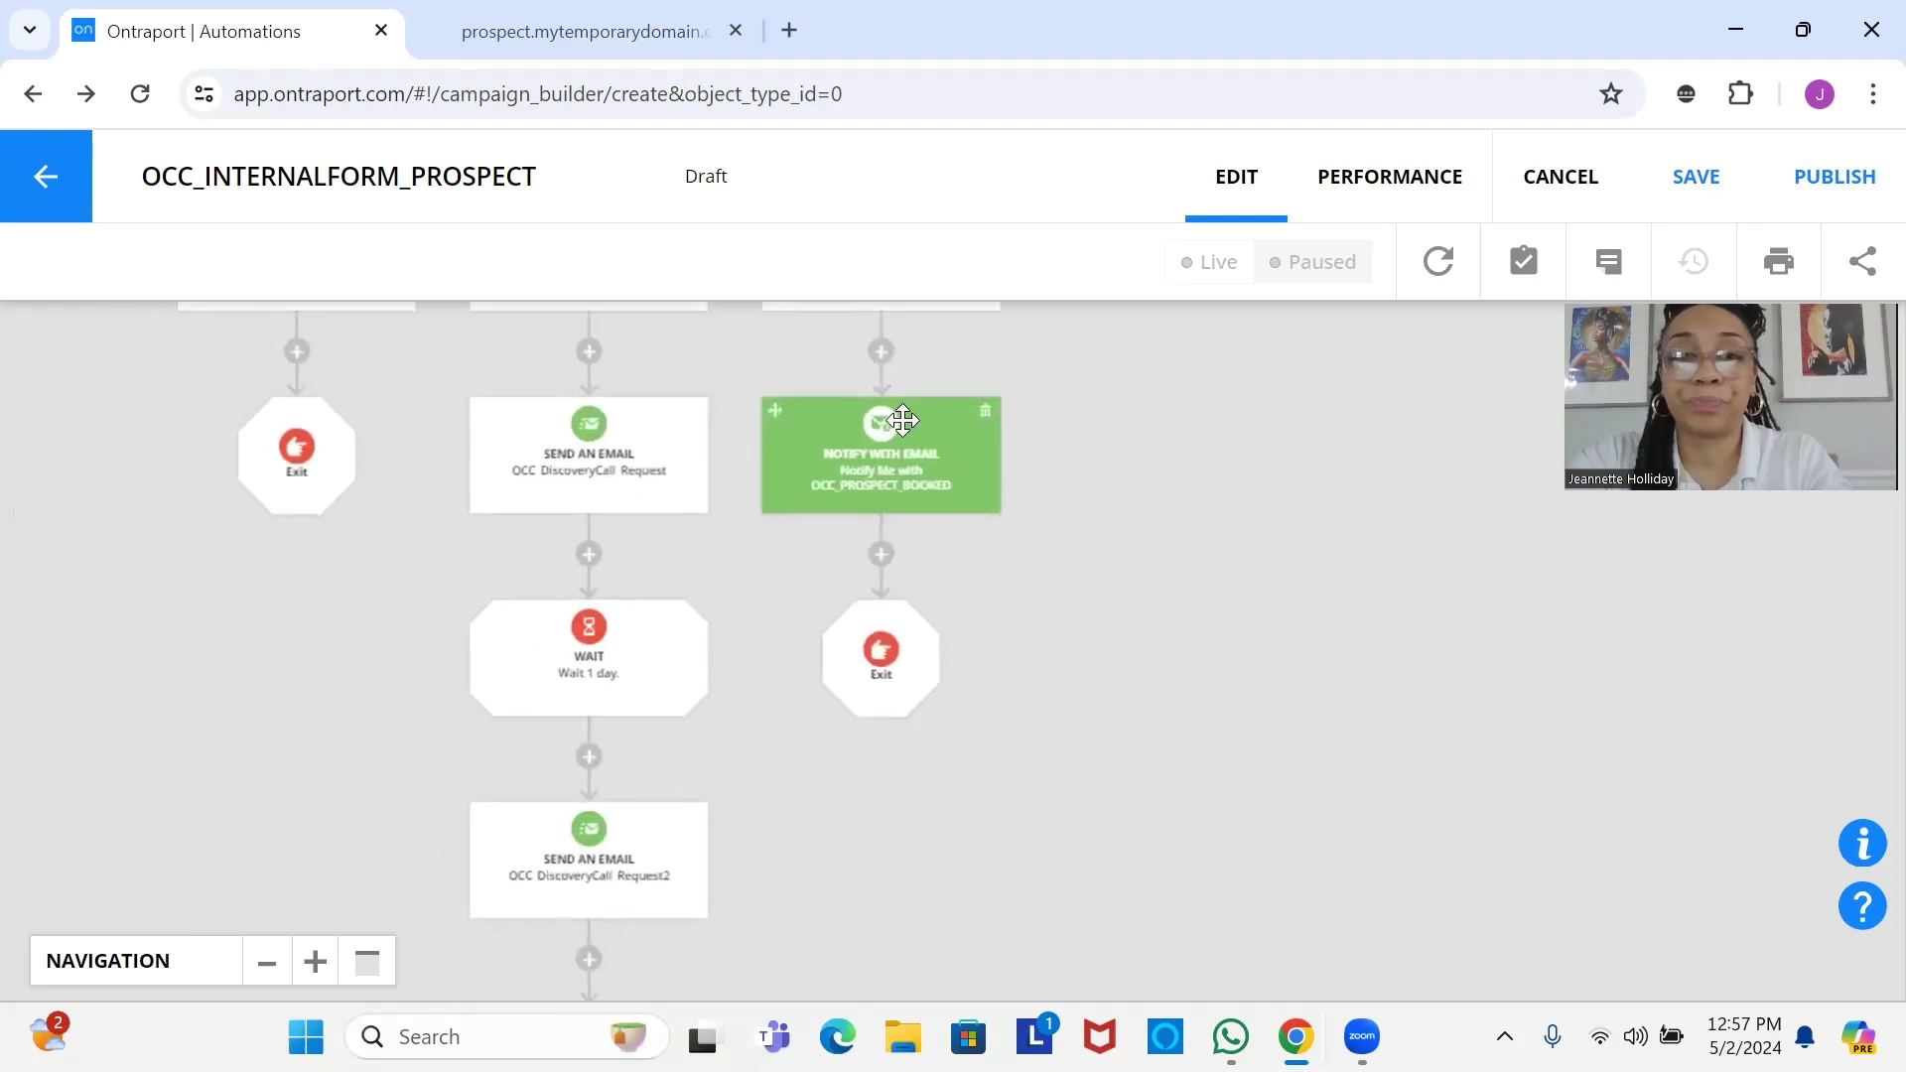
left_click_drag(638, 838, 766, 515)
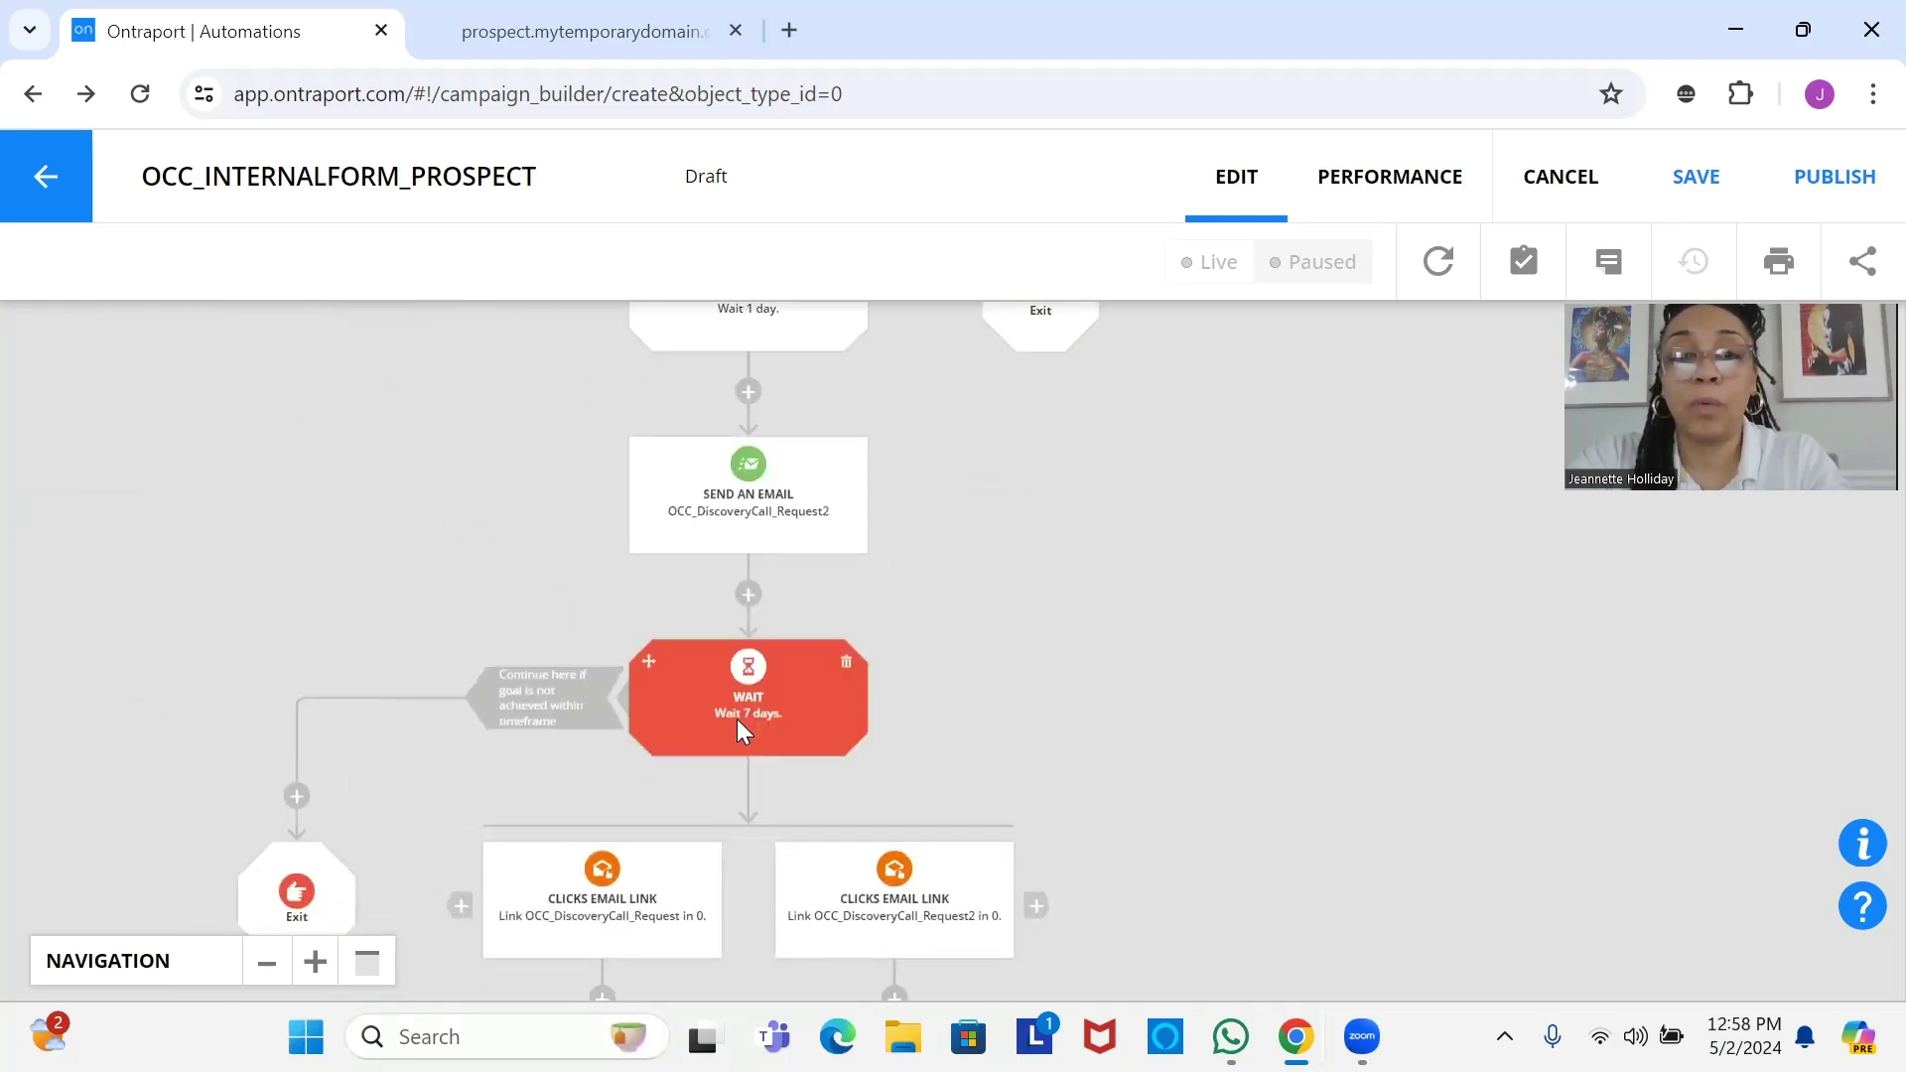
left_click_drag(736, 718, 792, 1071)
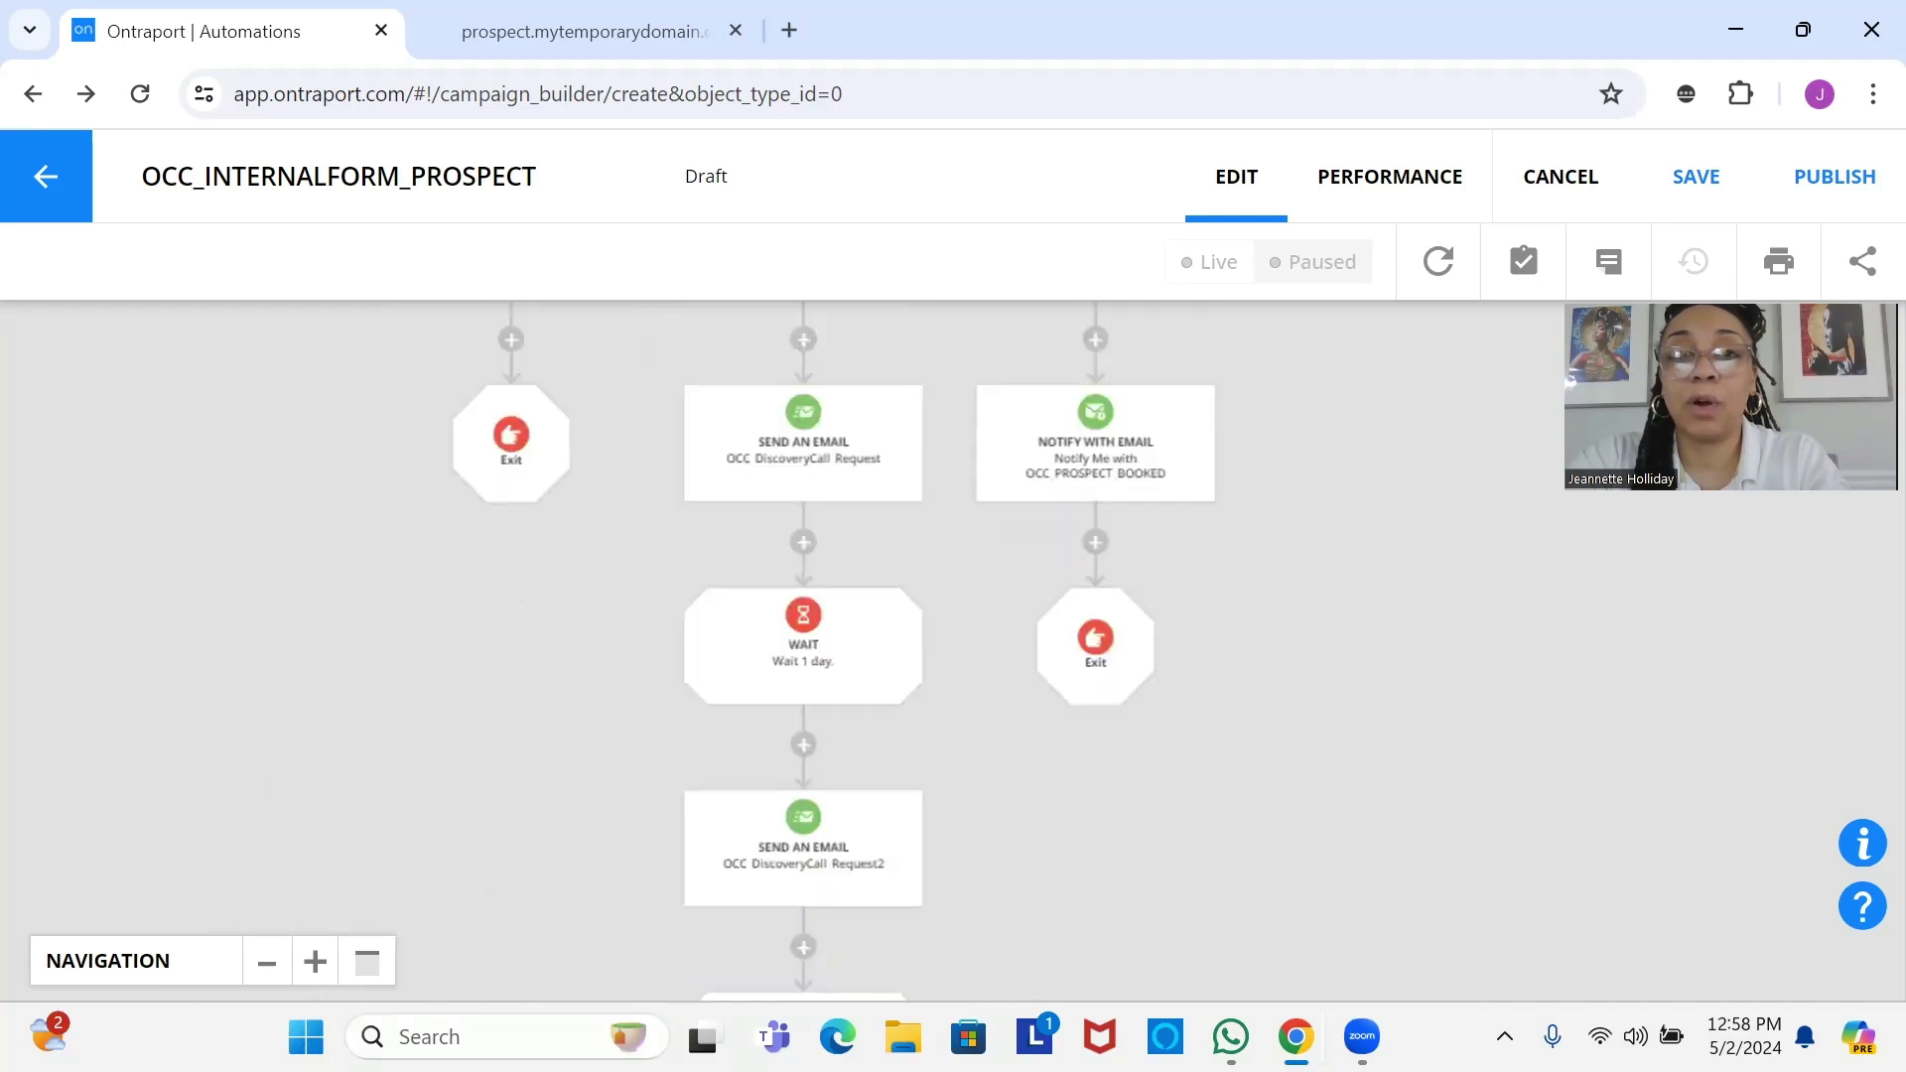
left_click_drag(796, 510, 816, 745)
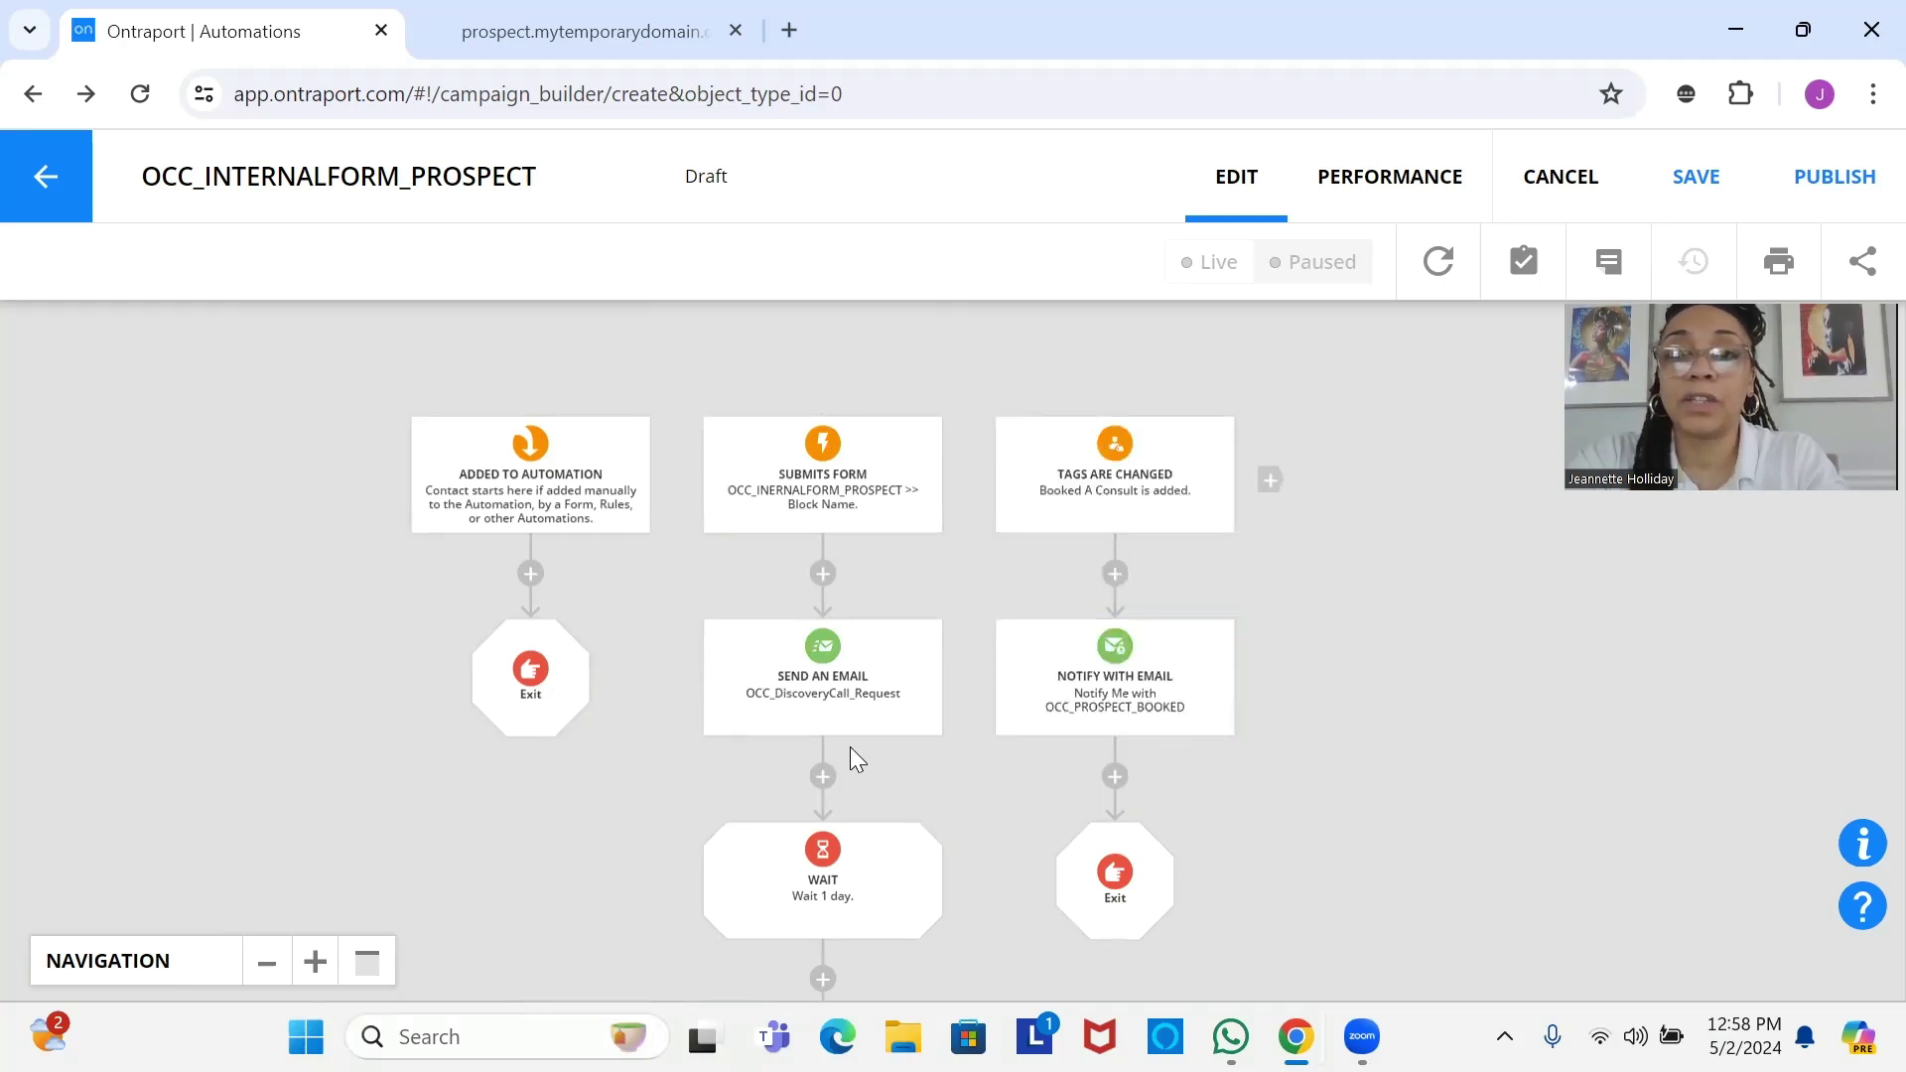
scroll(829, 637, "down", 3)
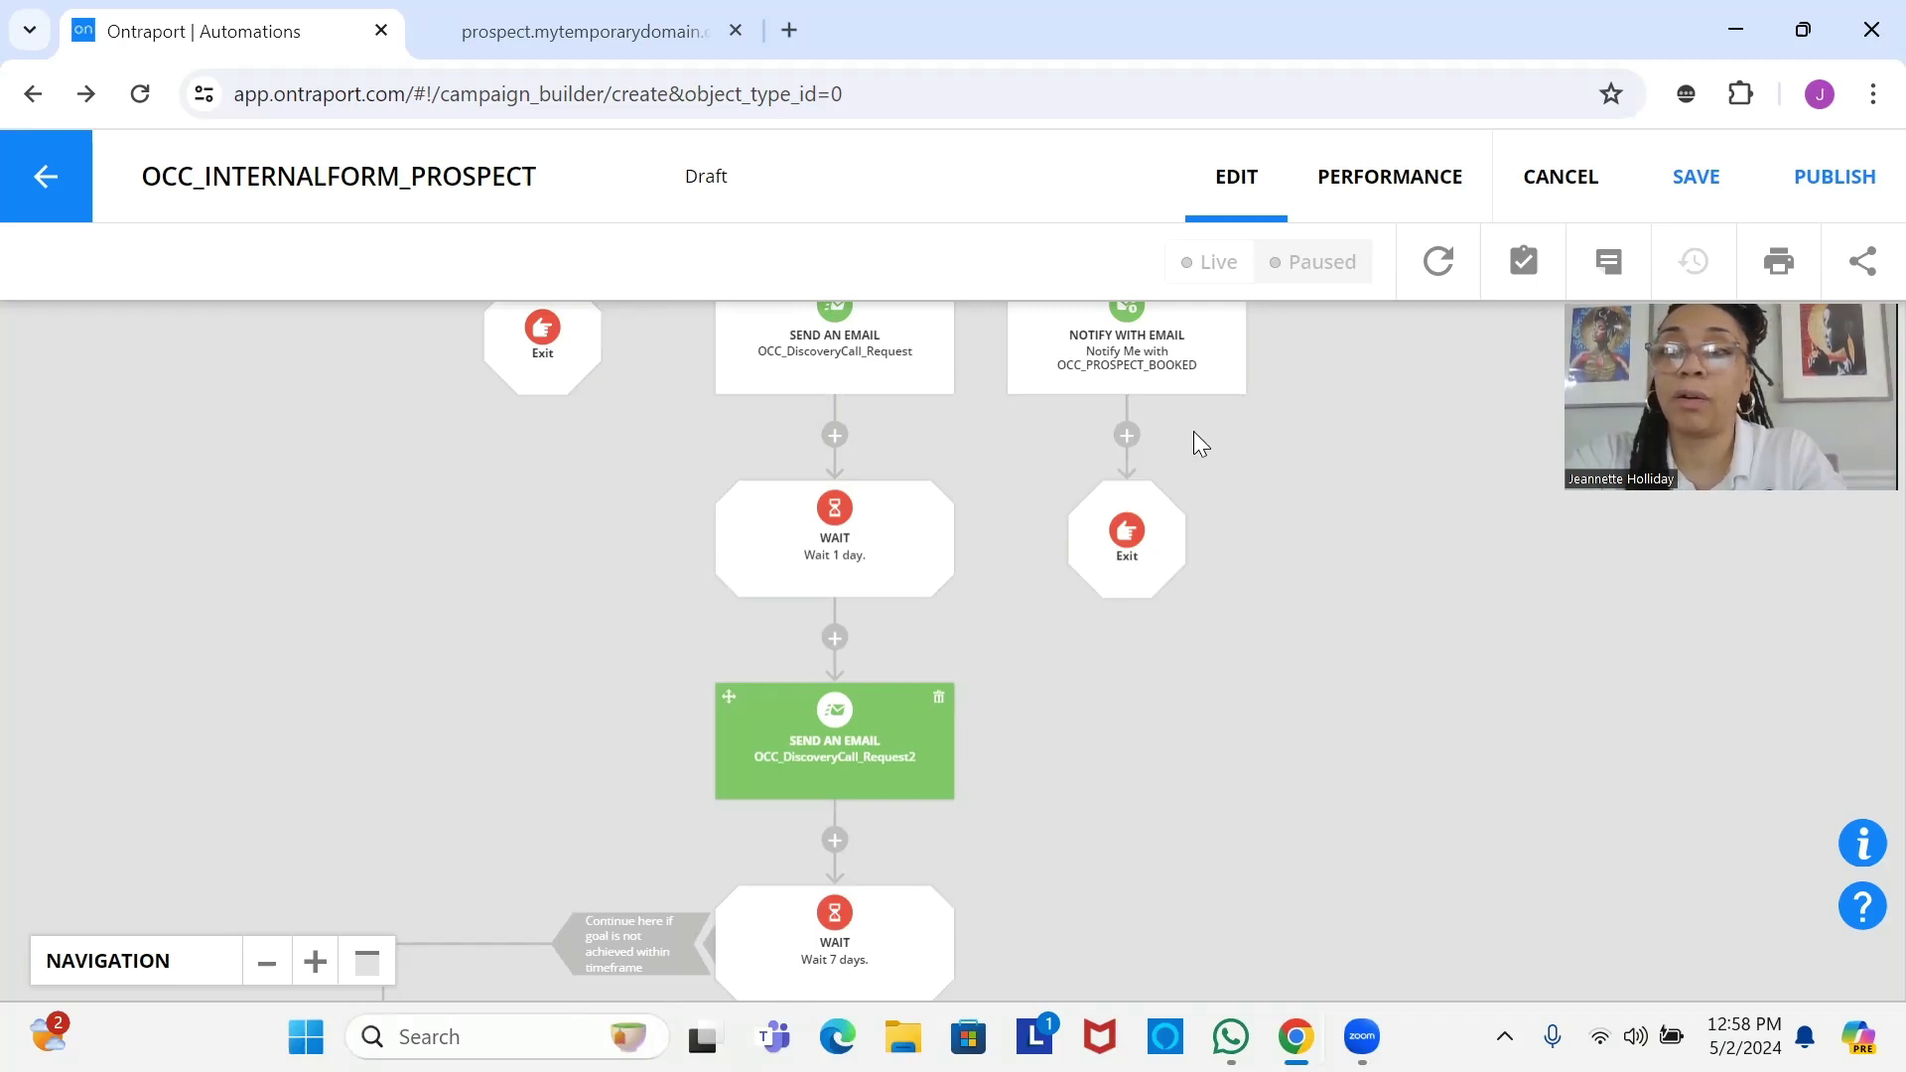
Save and publish OCC_INTERNALFORM_PROSPECT as live v.1, then close the Published confirmation.
left_click(1732, 203)
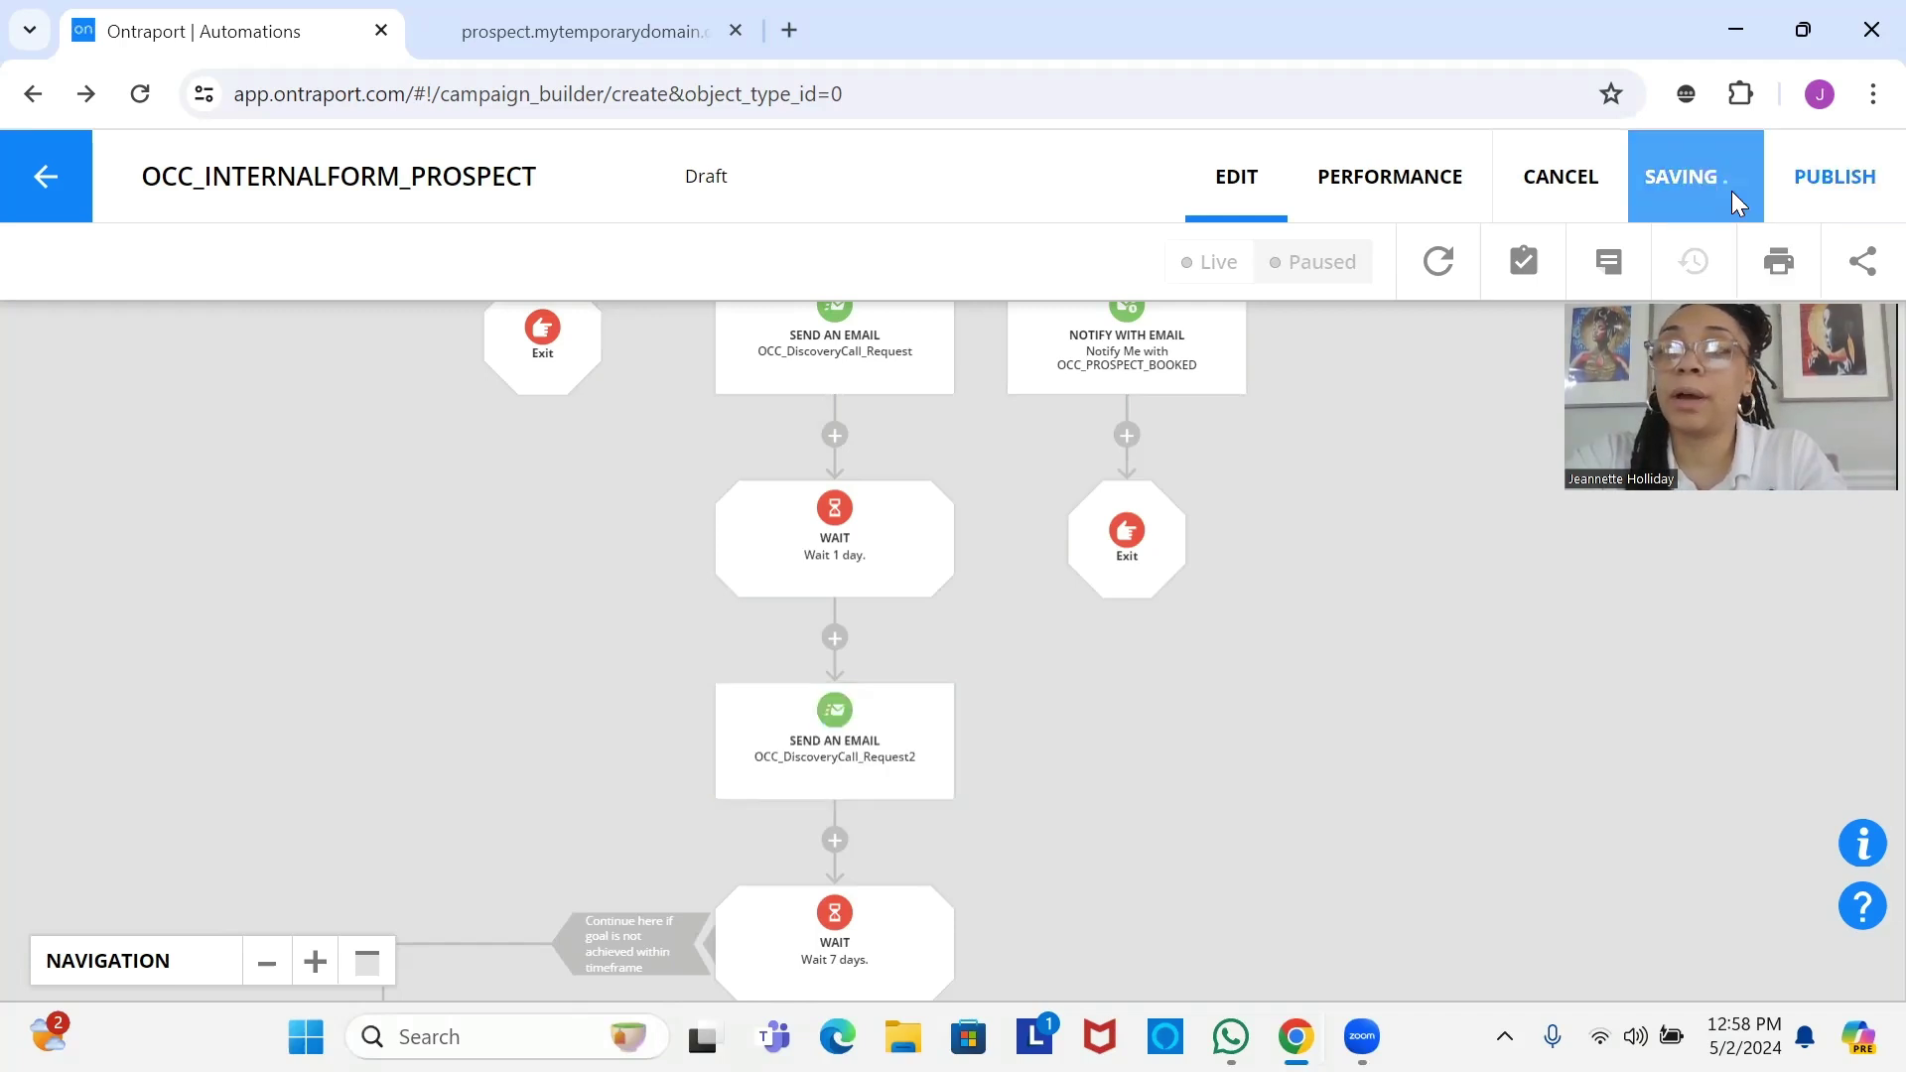
left_click(1842, 196)
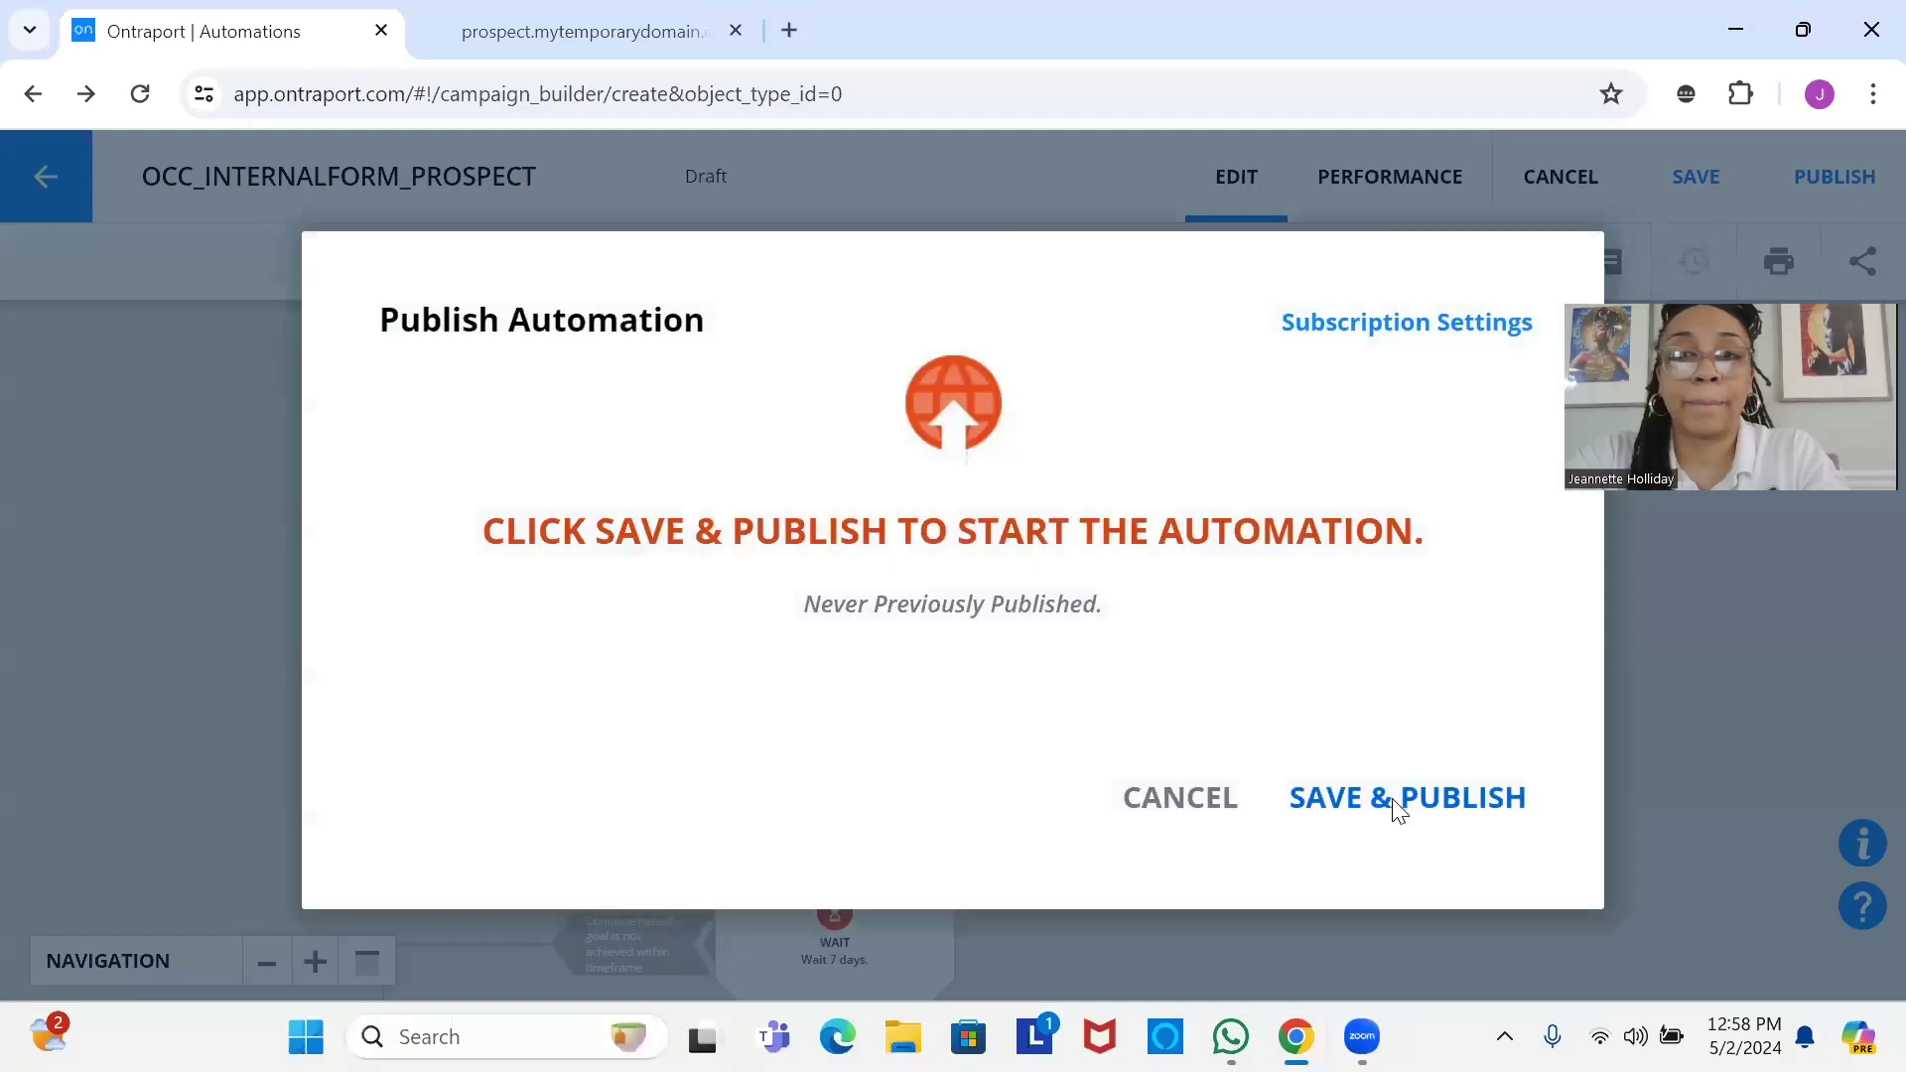
left_click(1394, 799)
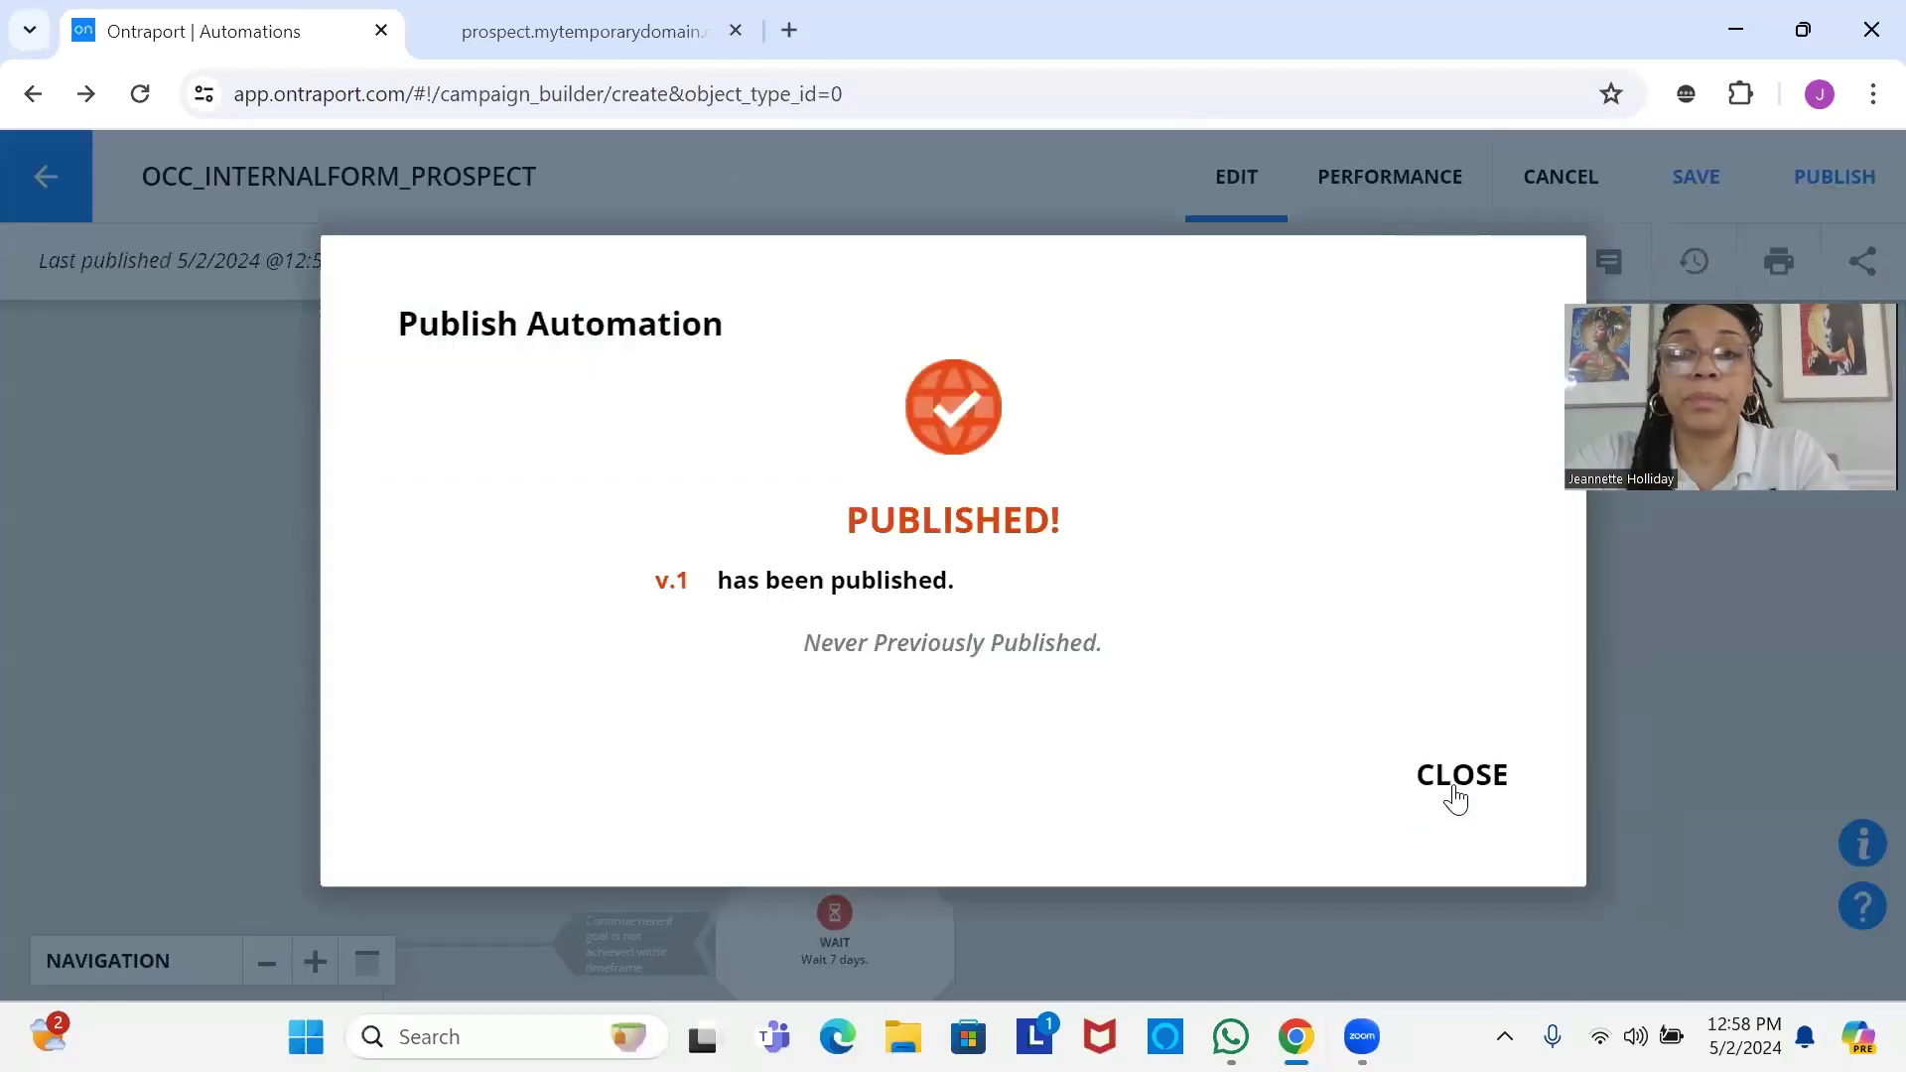
left_click(1452, 789)
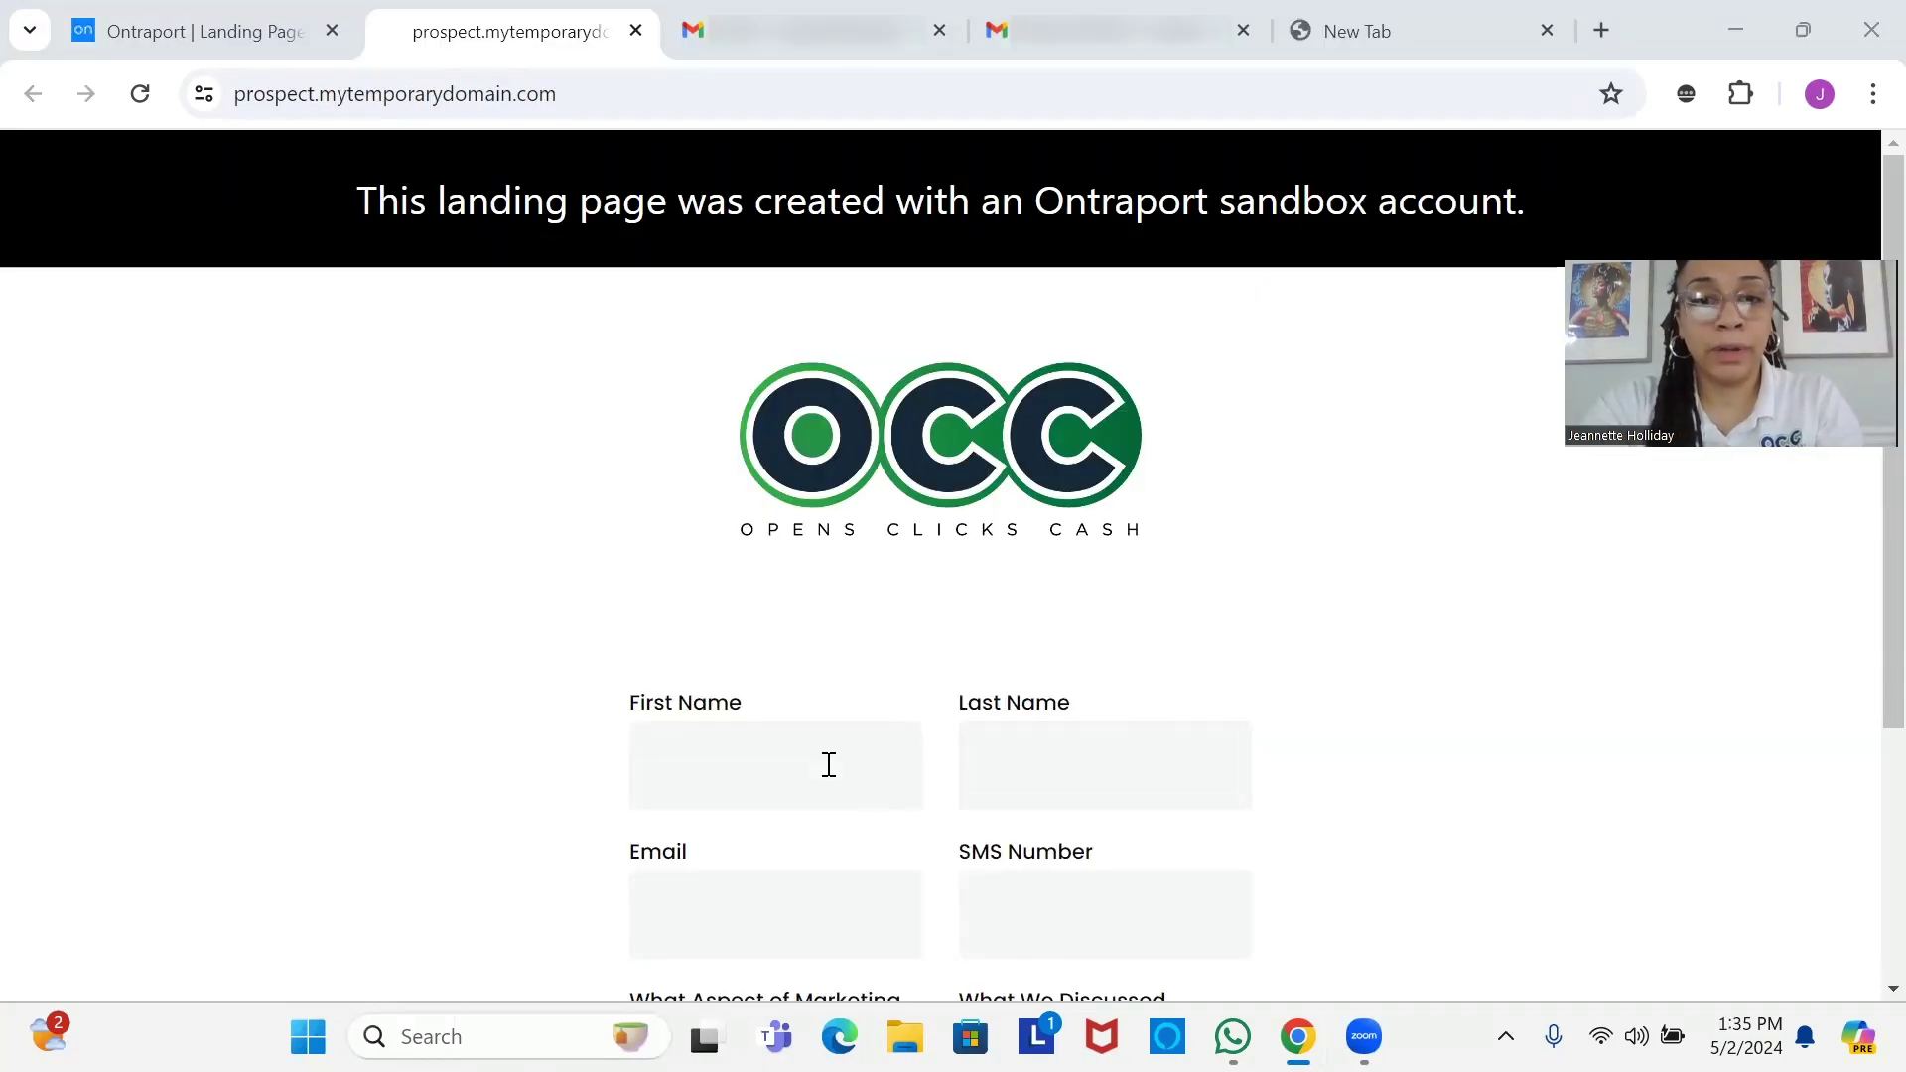
Fill in the prospect's first and last name on the landing page form.
left_click(827, 763)
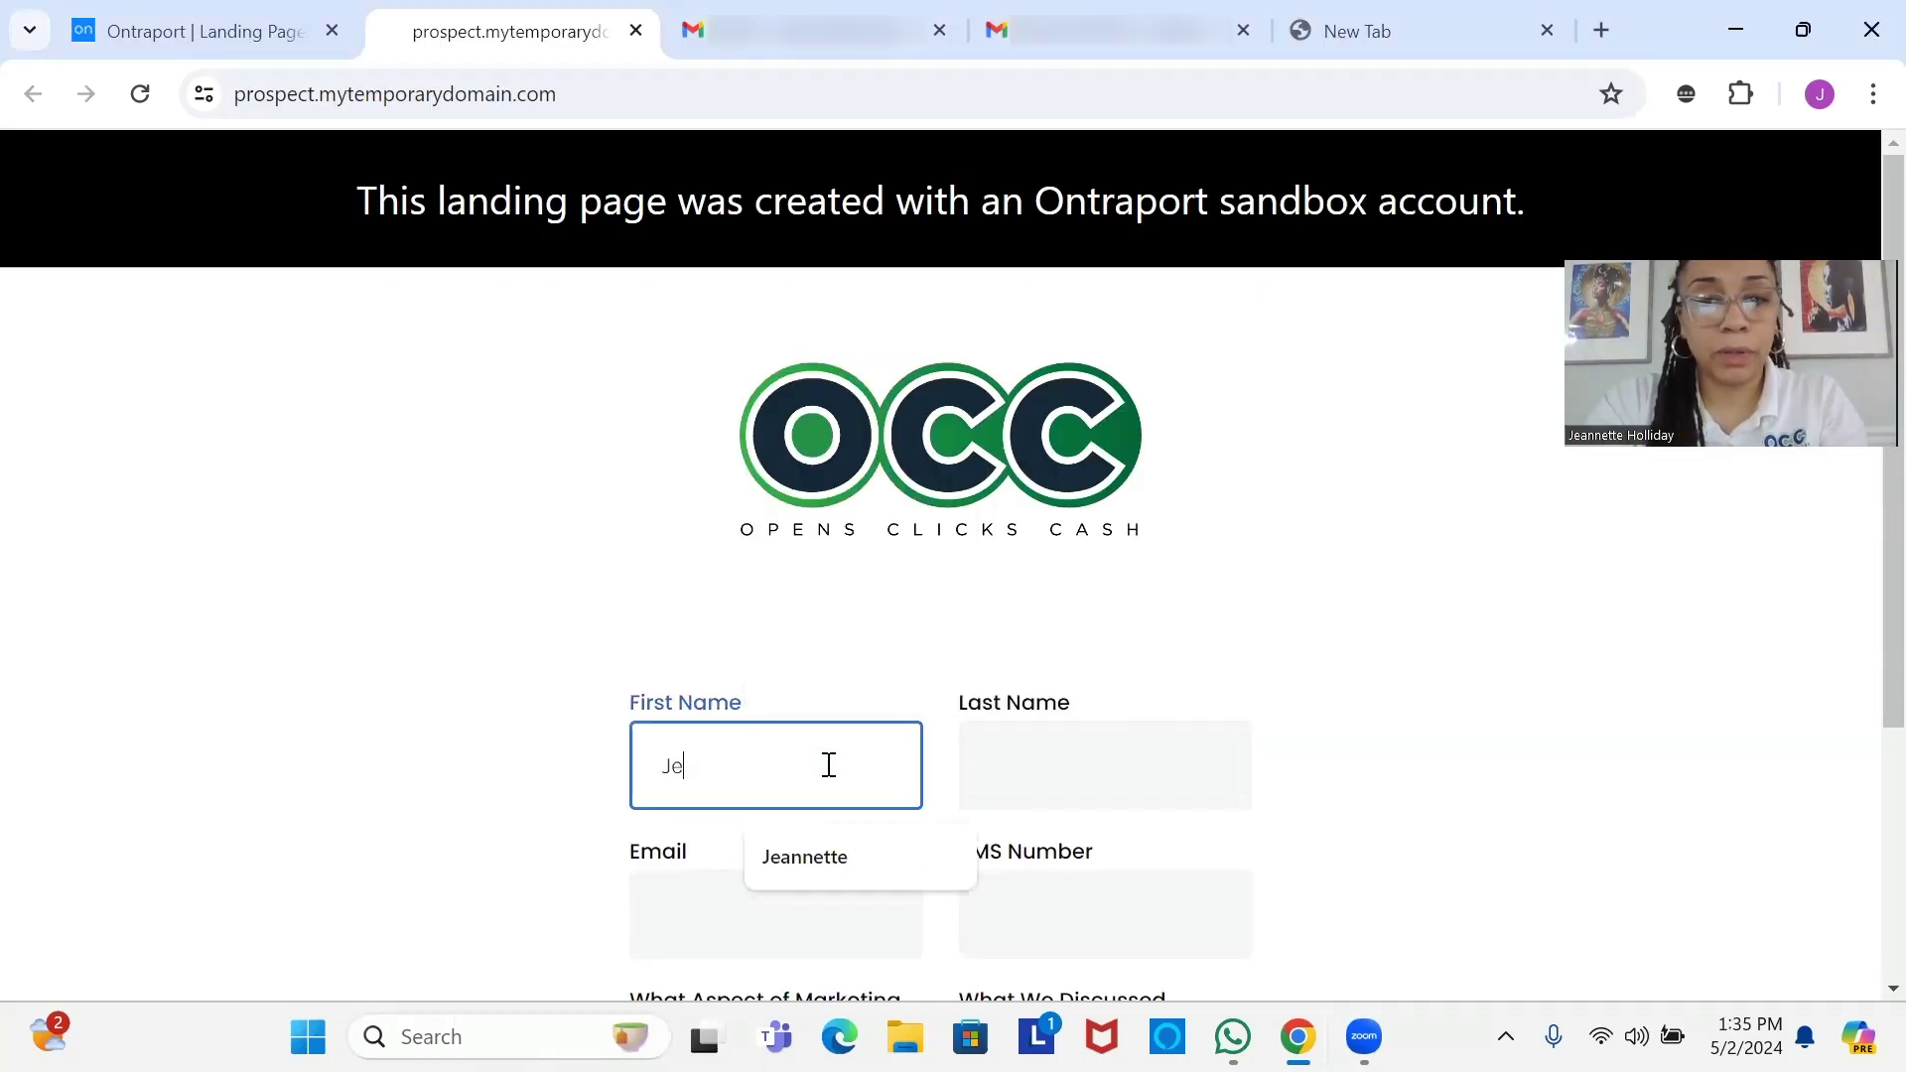
left_click(856, 862)
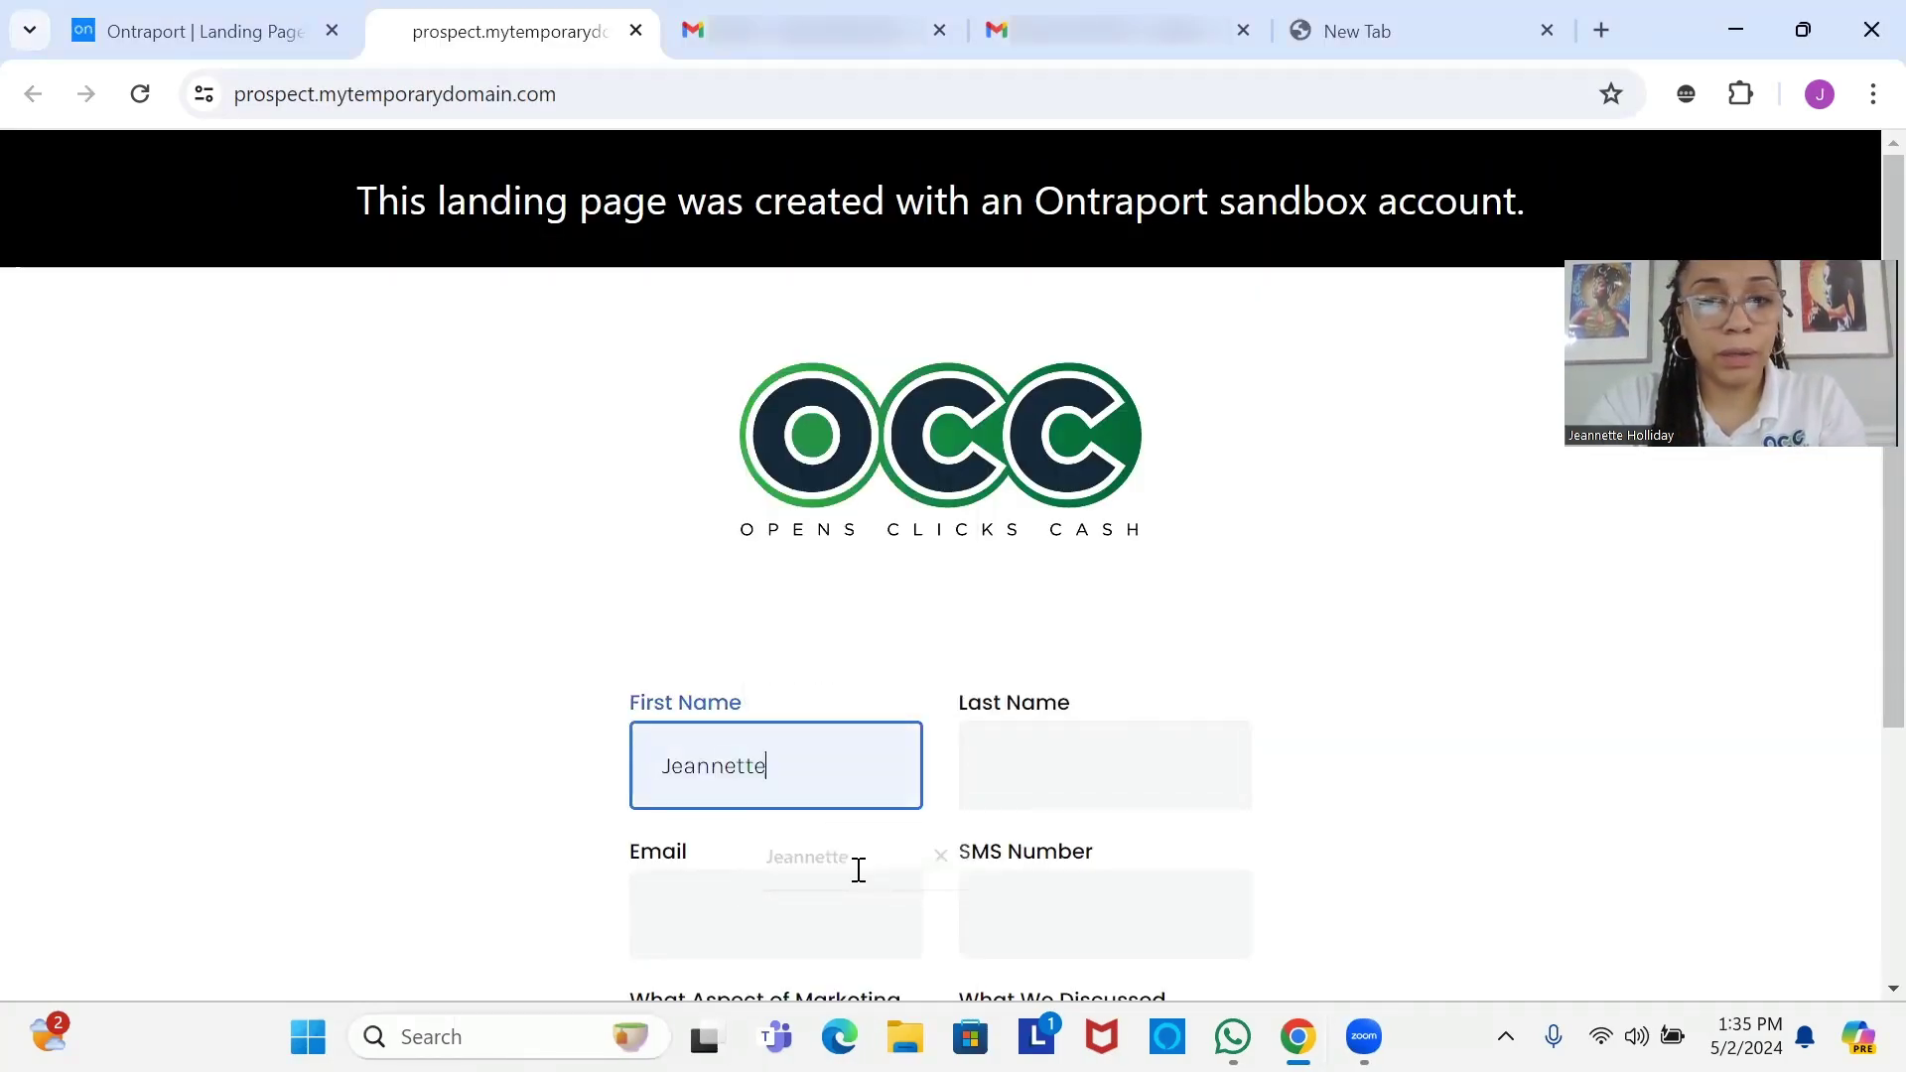
left_click(1060, 779)
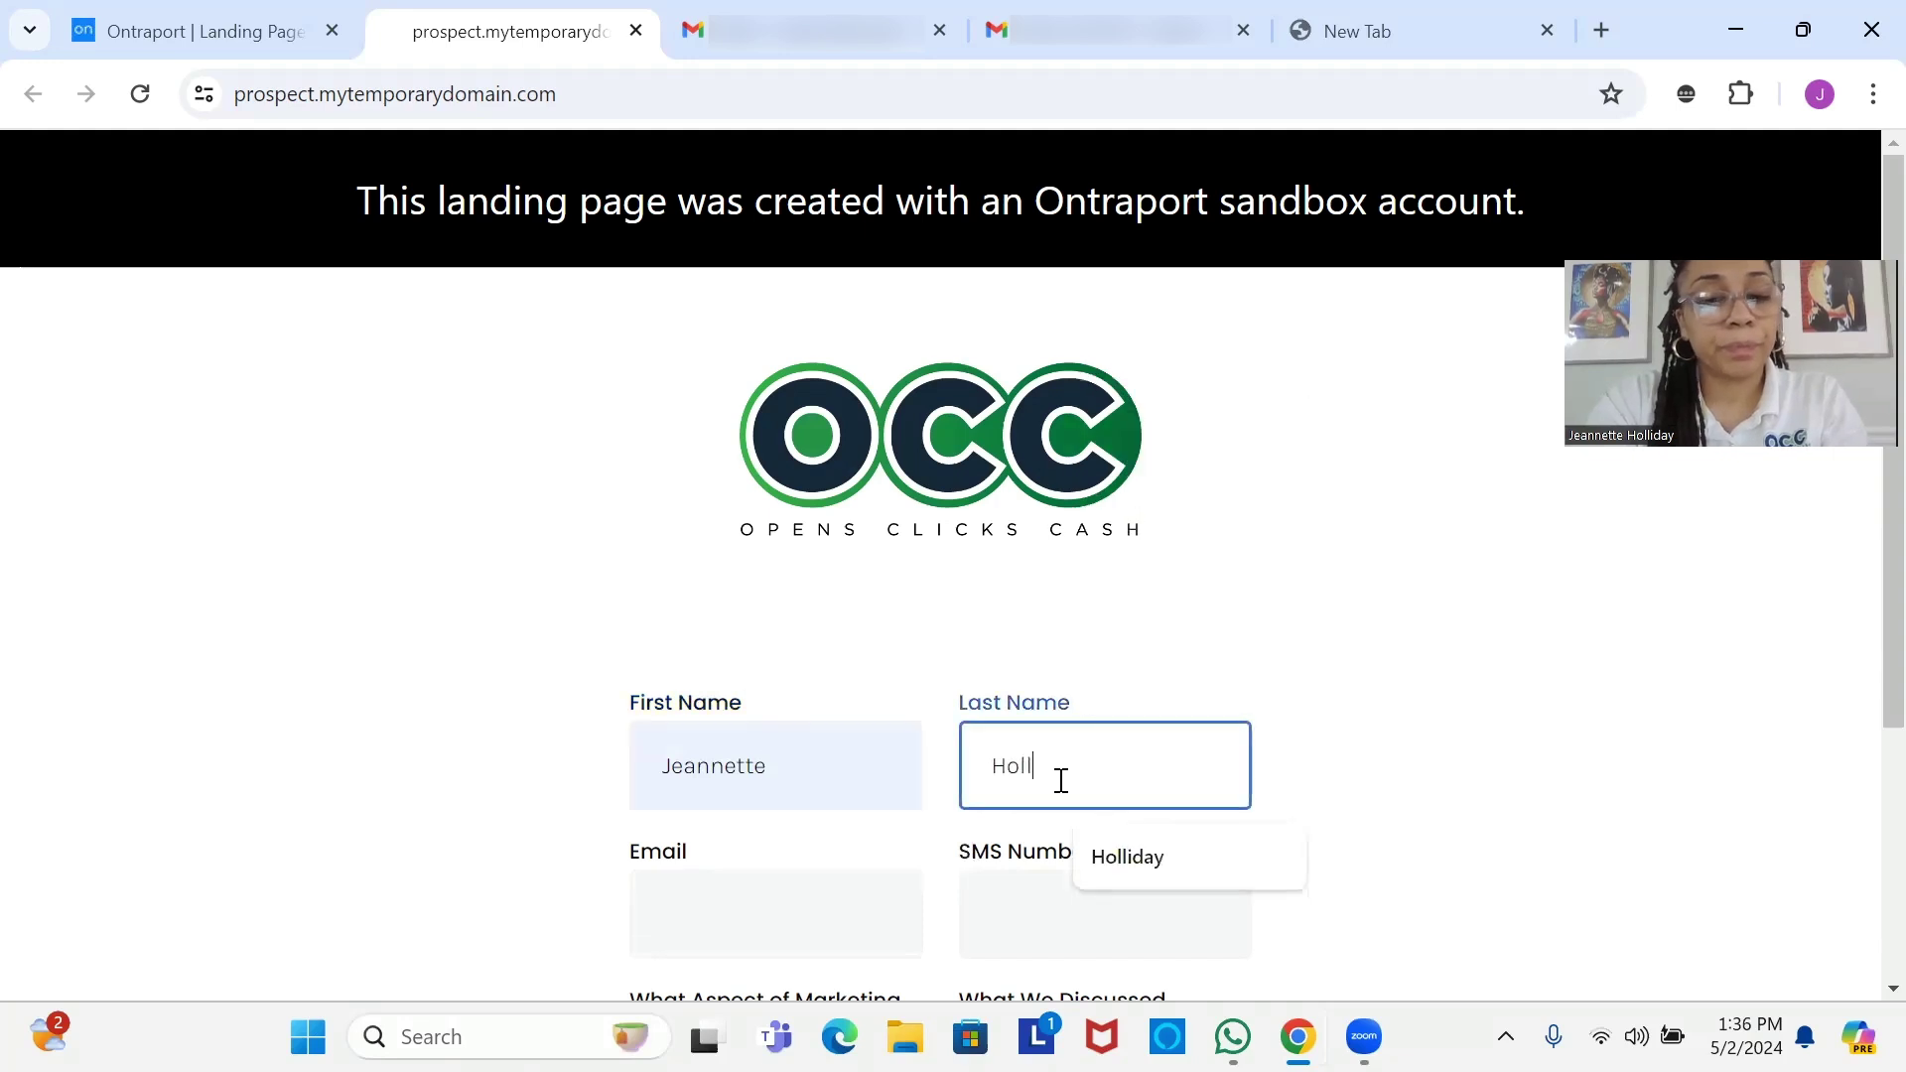
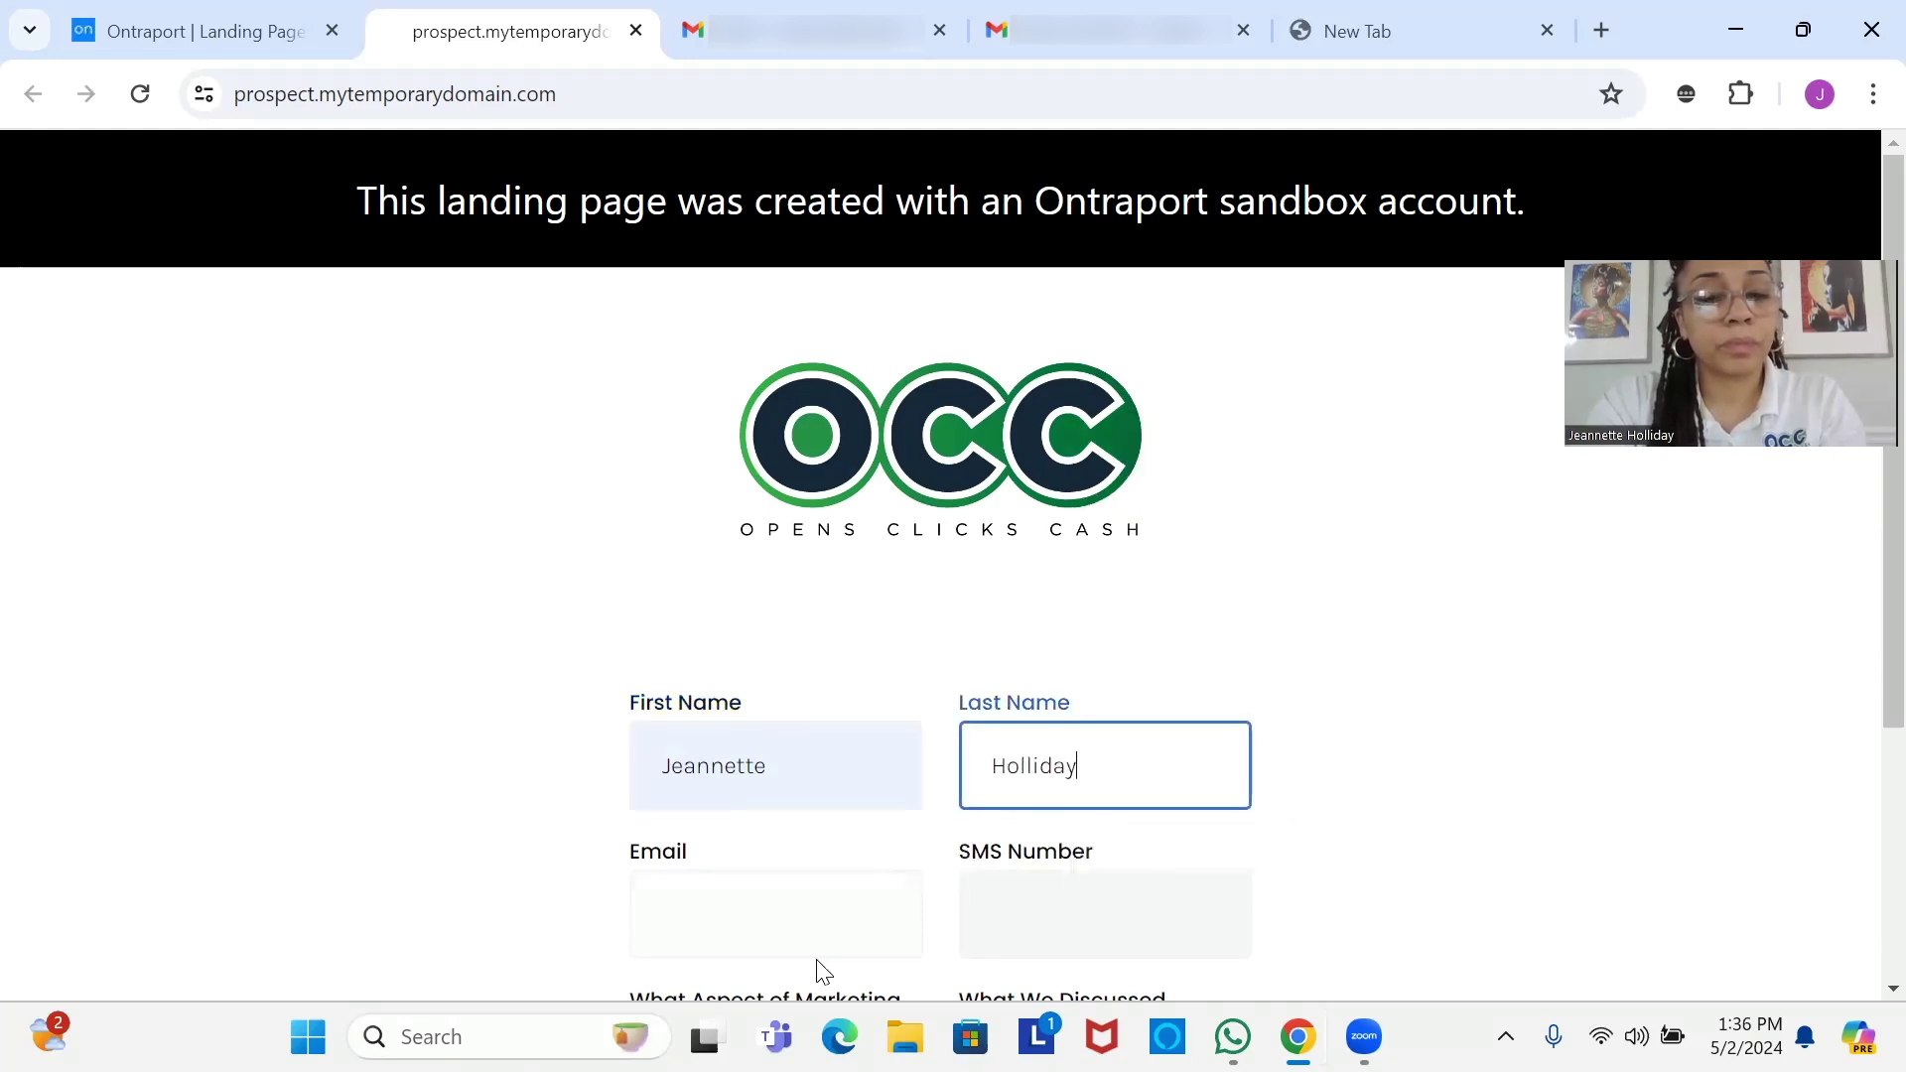
Choose Email Marketing, enter 'I need help with email deliverability.' and submit the form.
left_click(823, 972)
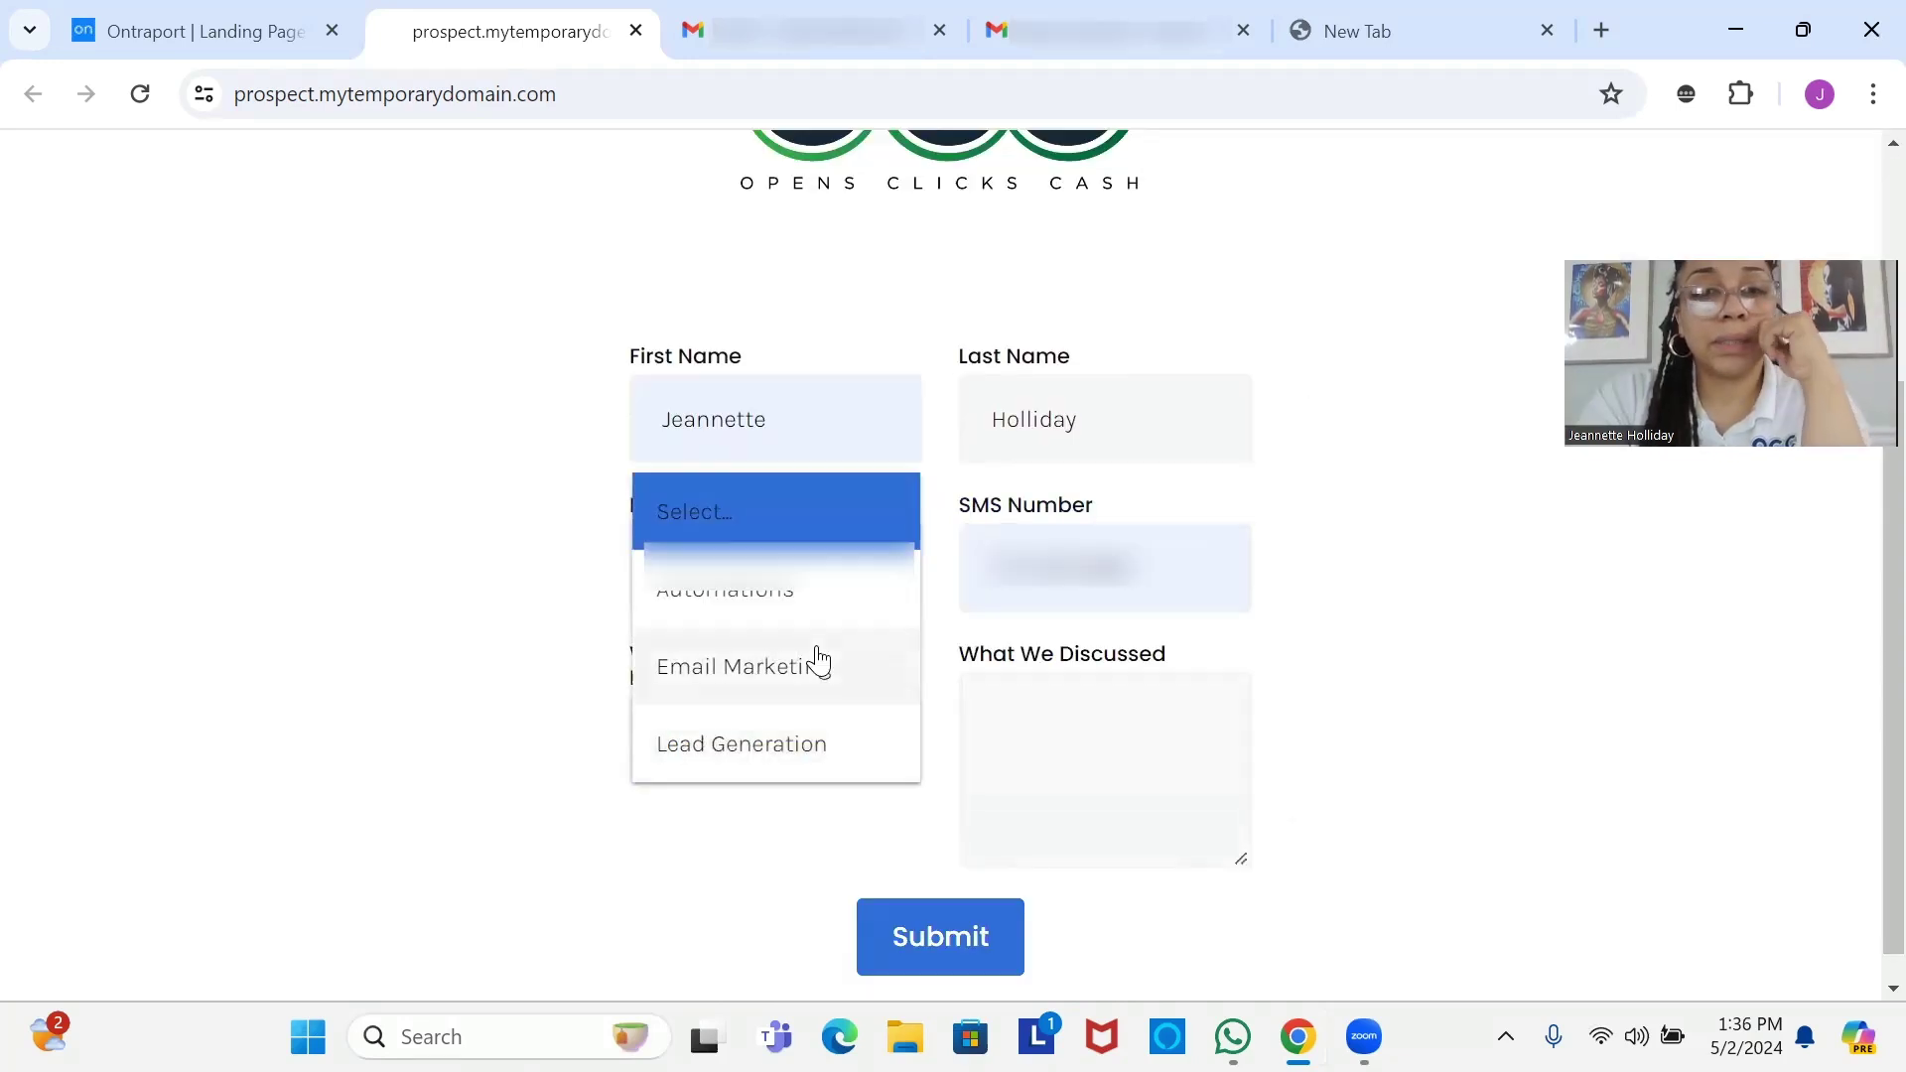
left_click_drag(819, 662, 1122, 795)
left_click(1123, 795)
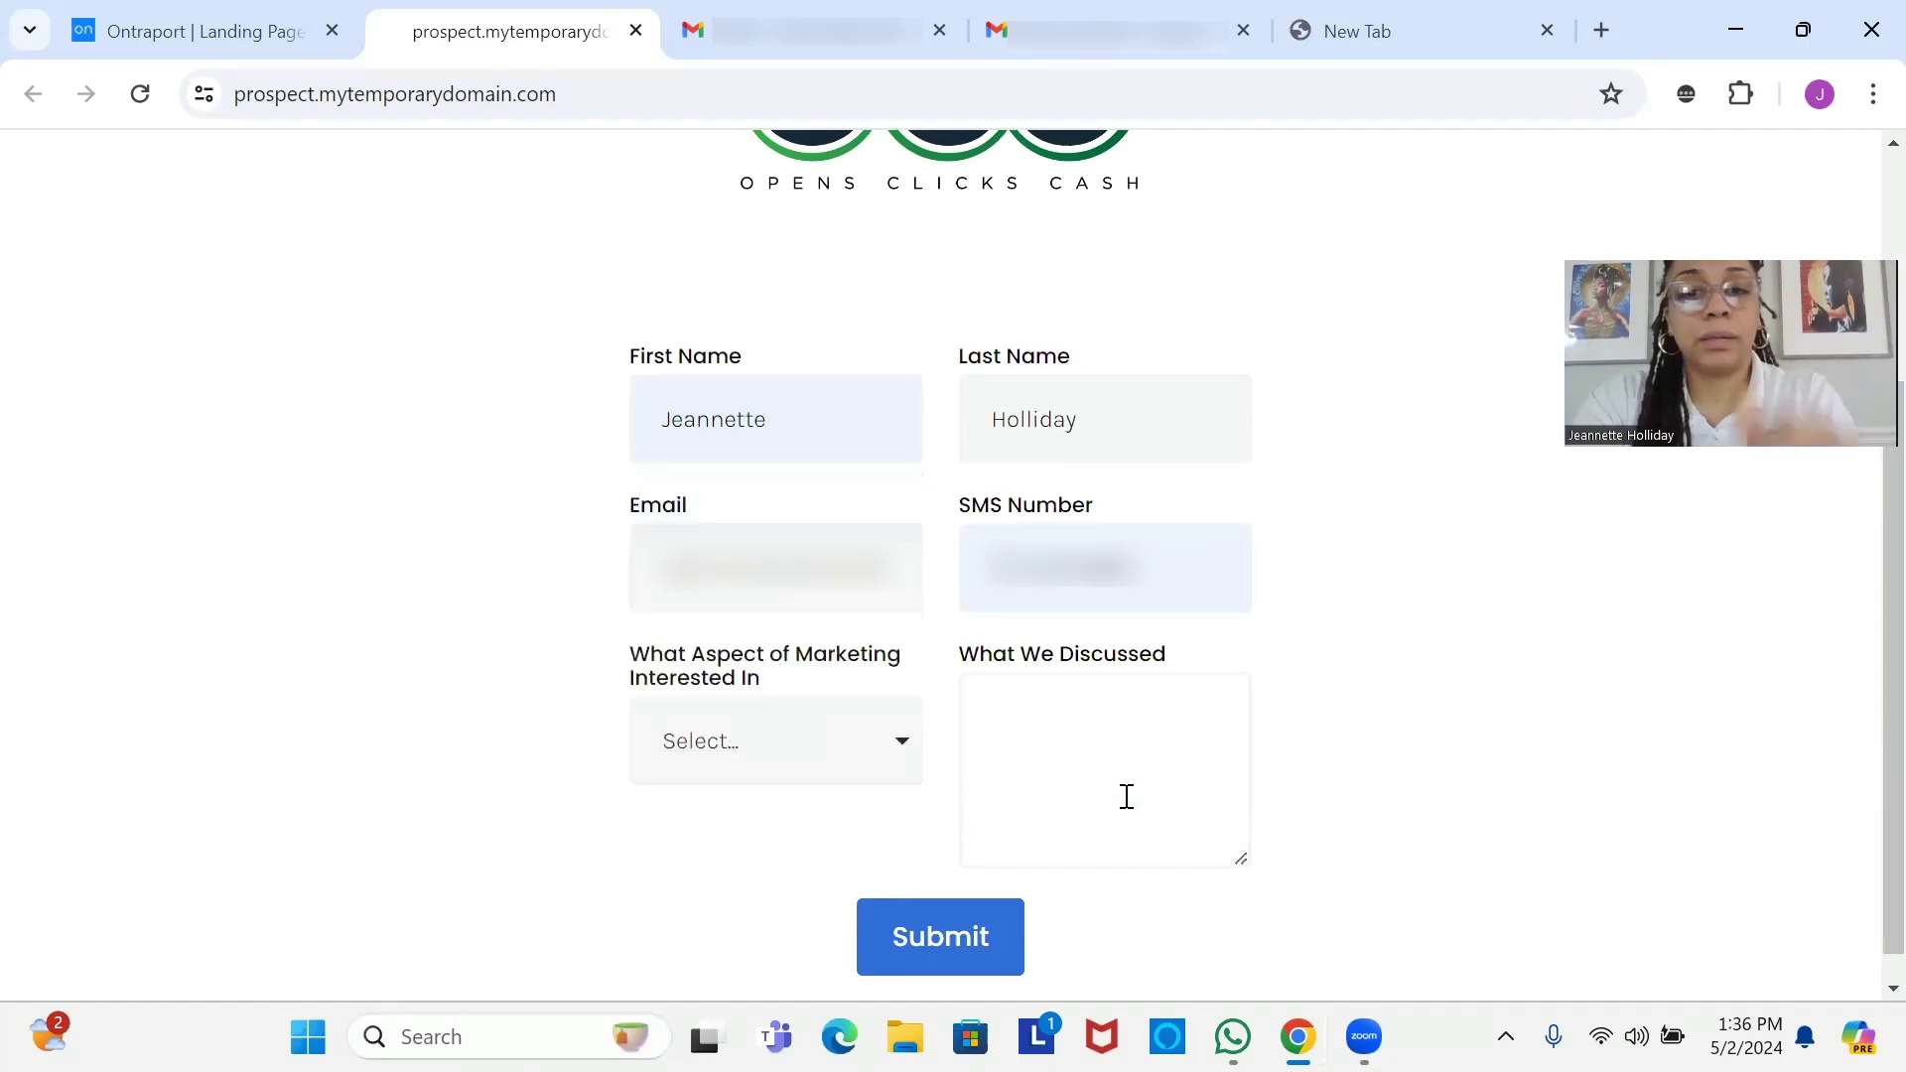
left_click(757, 713)
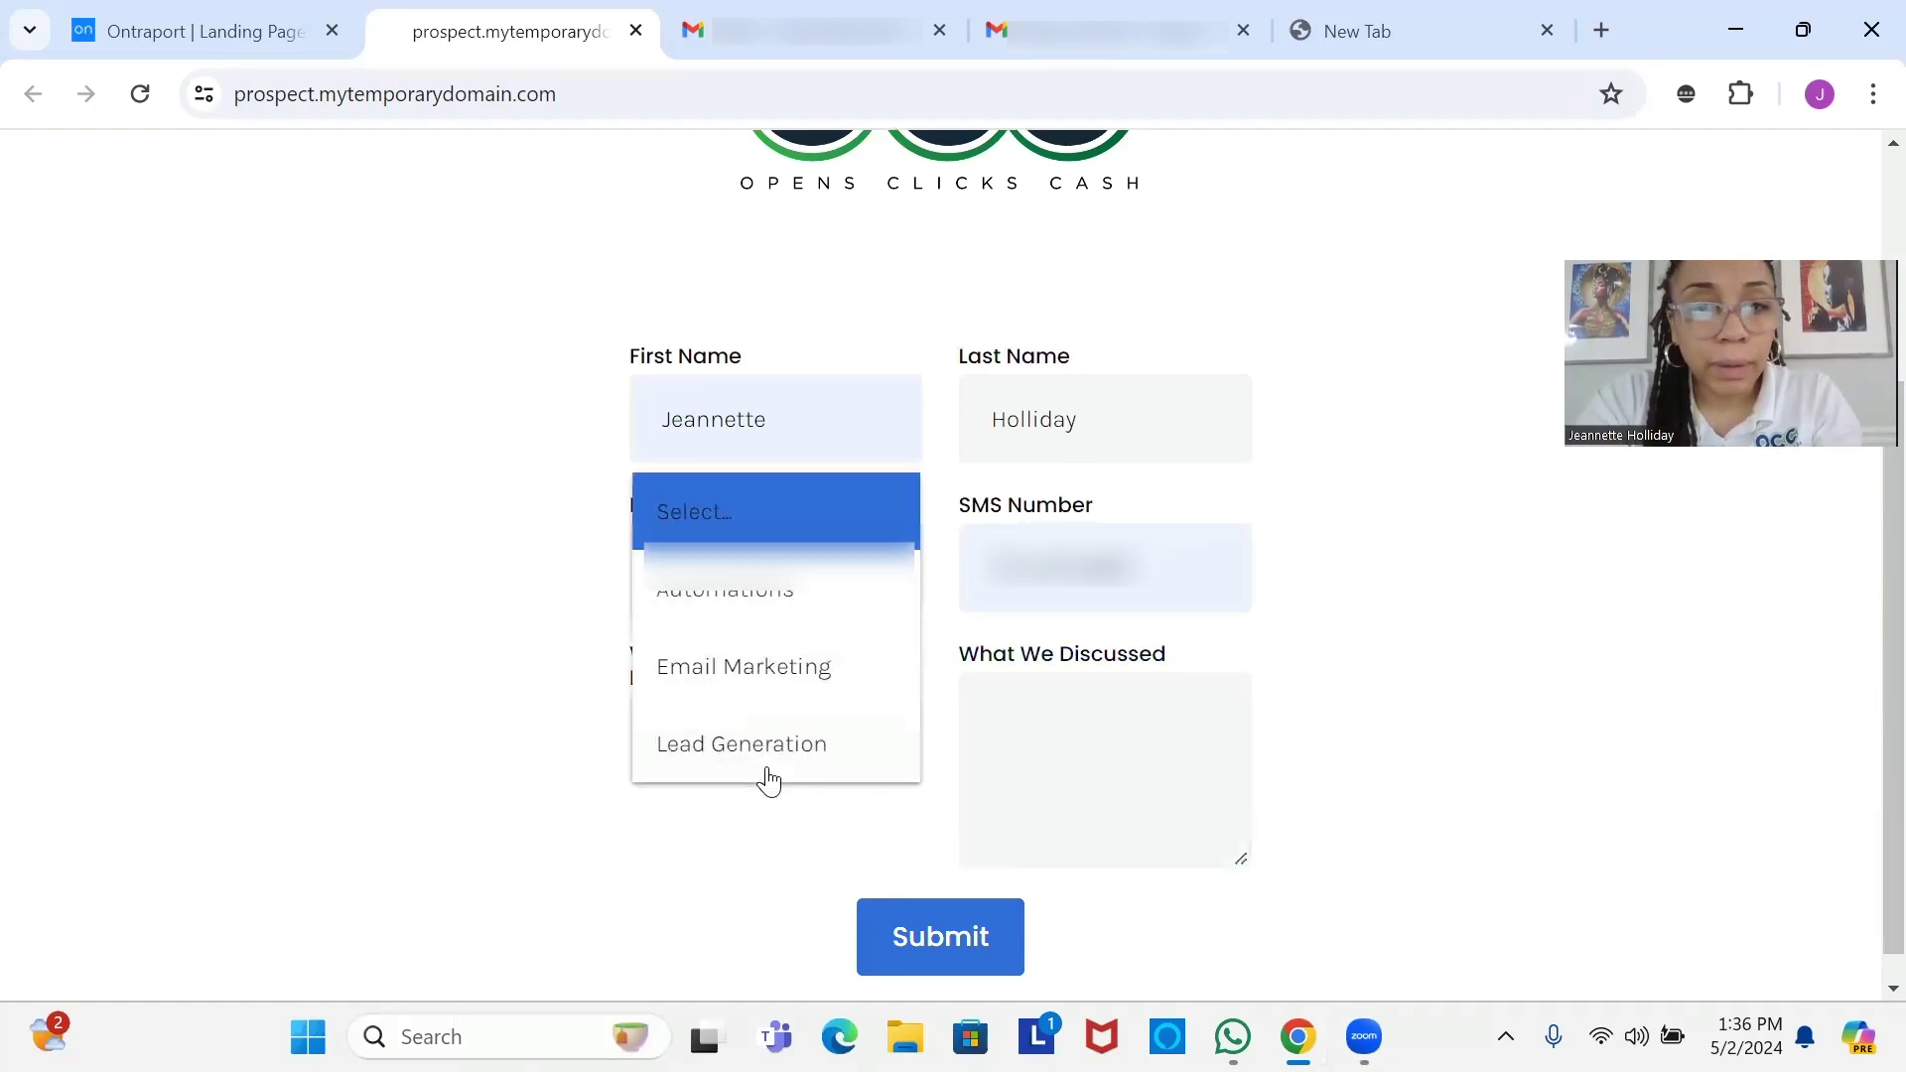
left_click(774, 683)
left_click(1040, 764)
type("Whe")
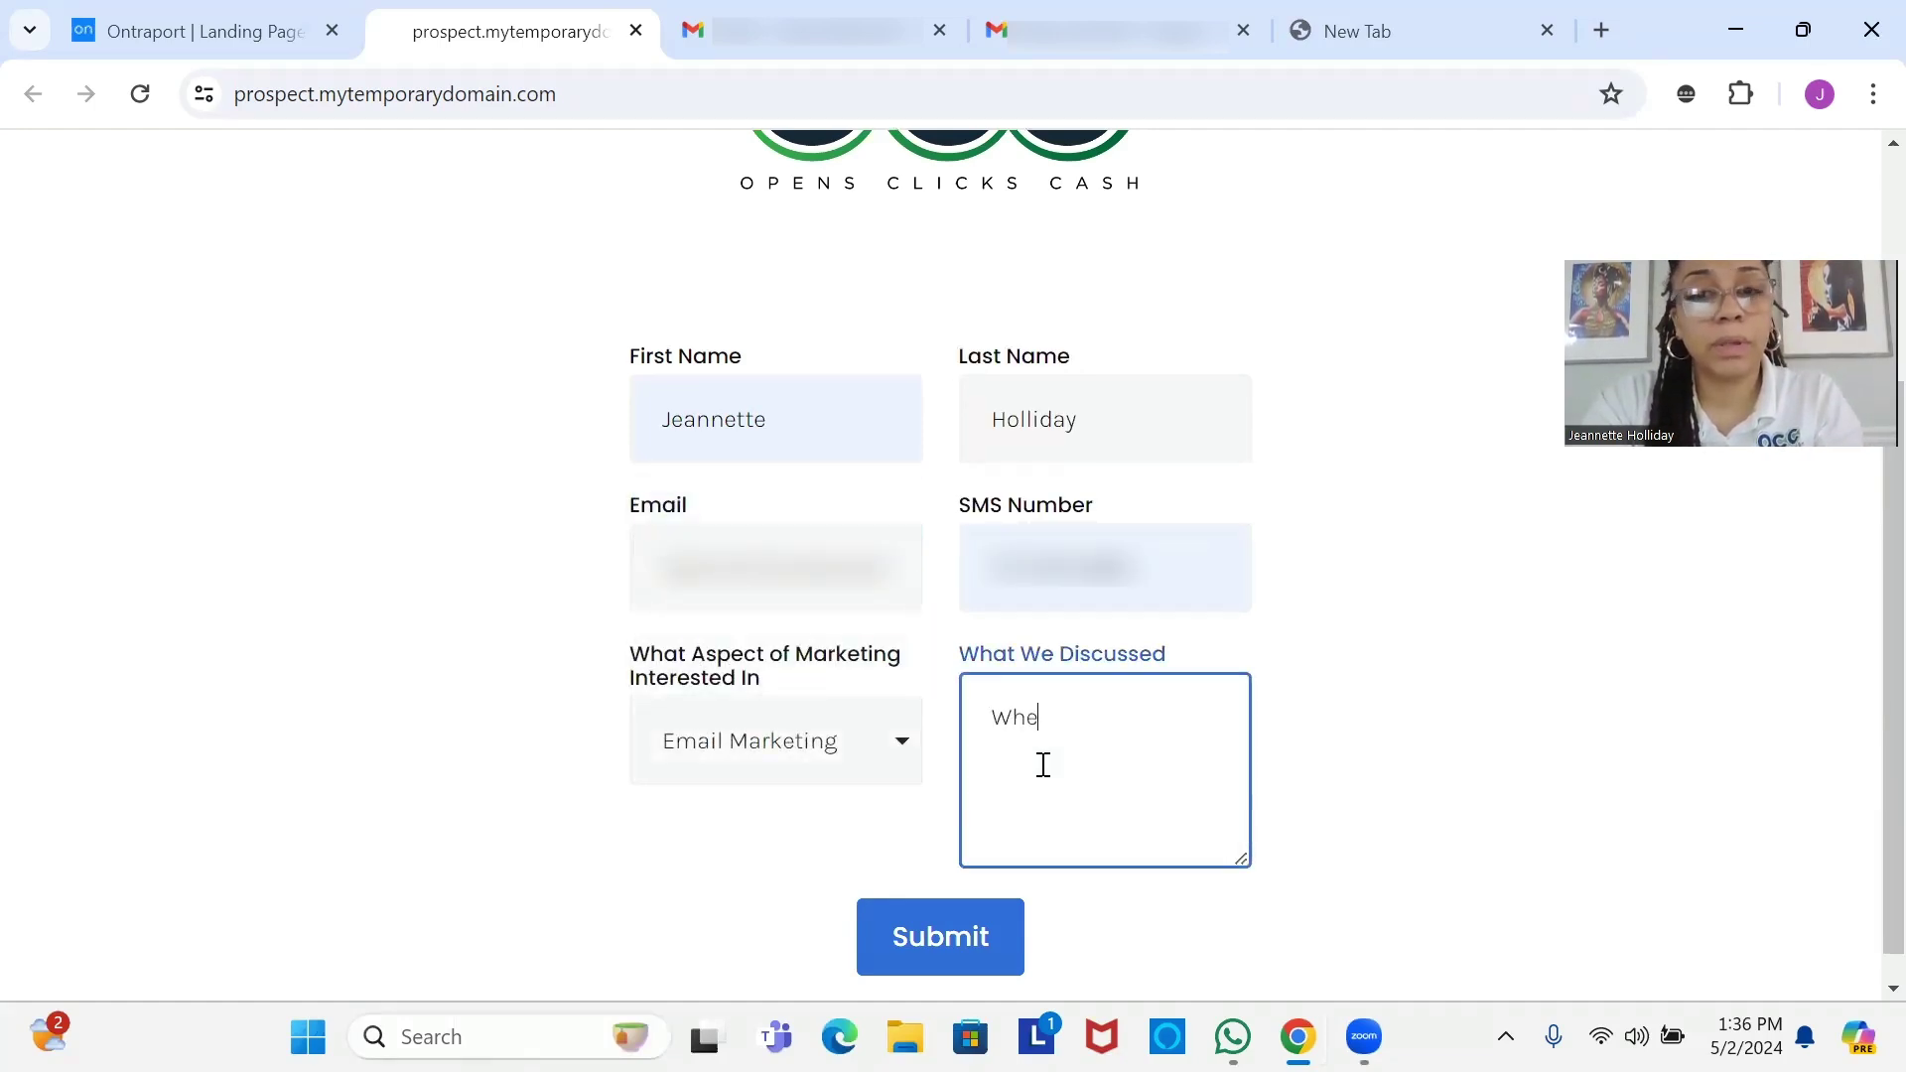
type("n")
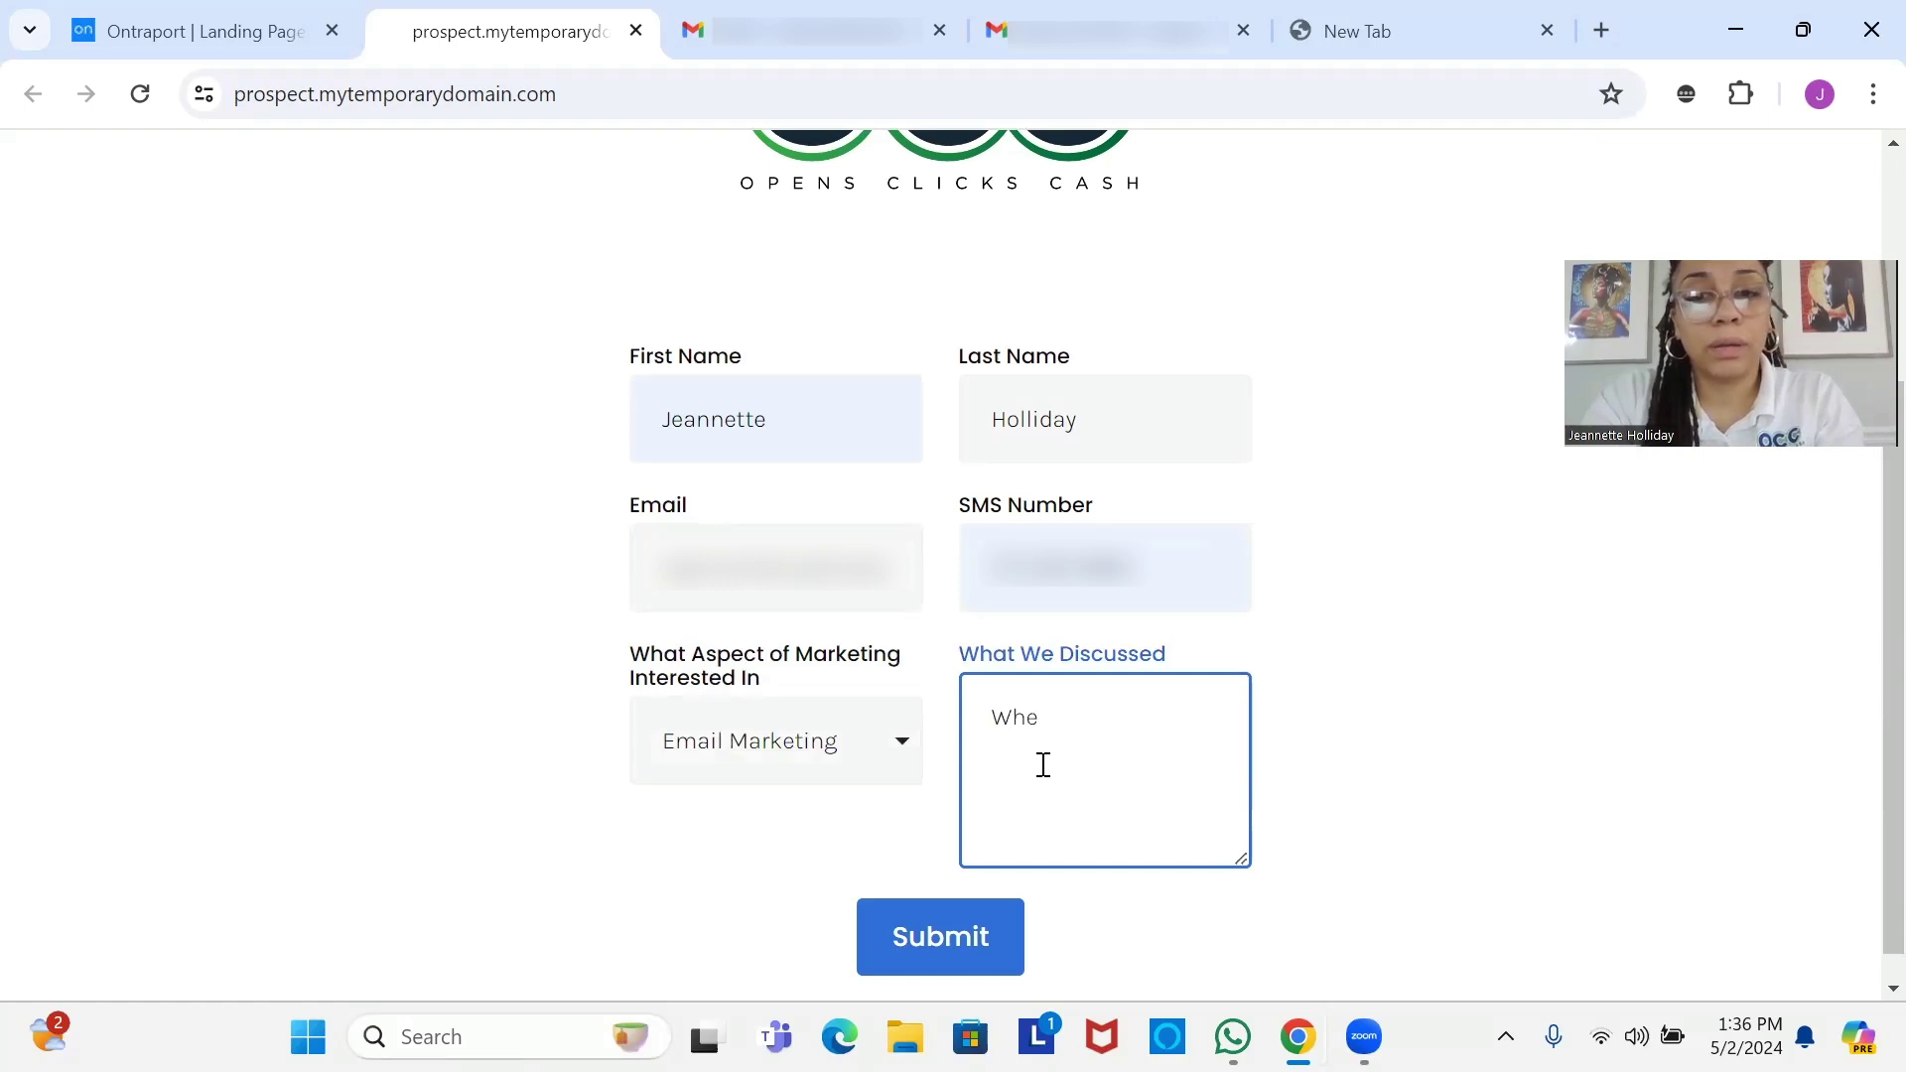
key("BackSpace")
key("BackSpace")
key("BackSpace")
type("I need ")
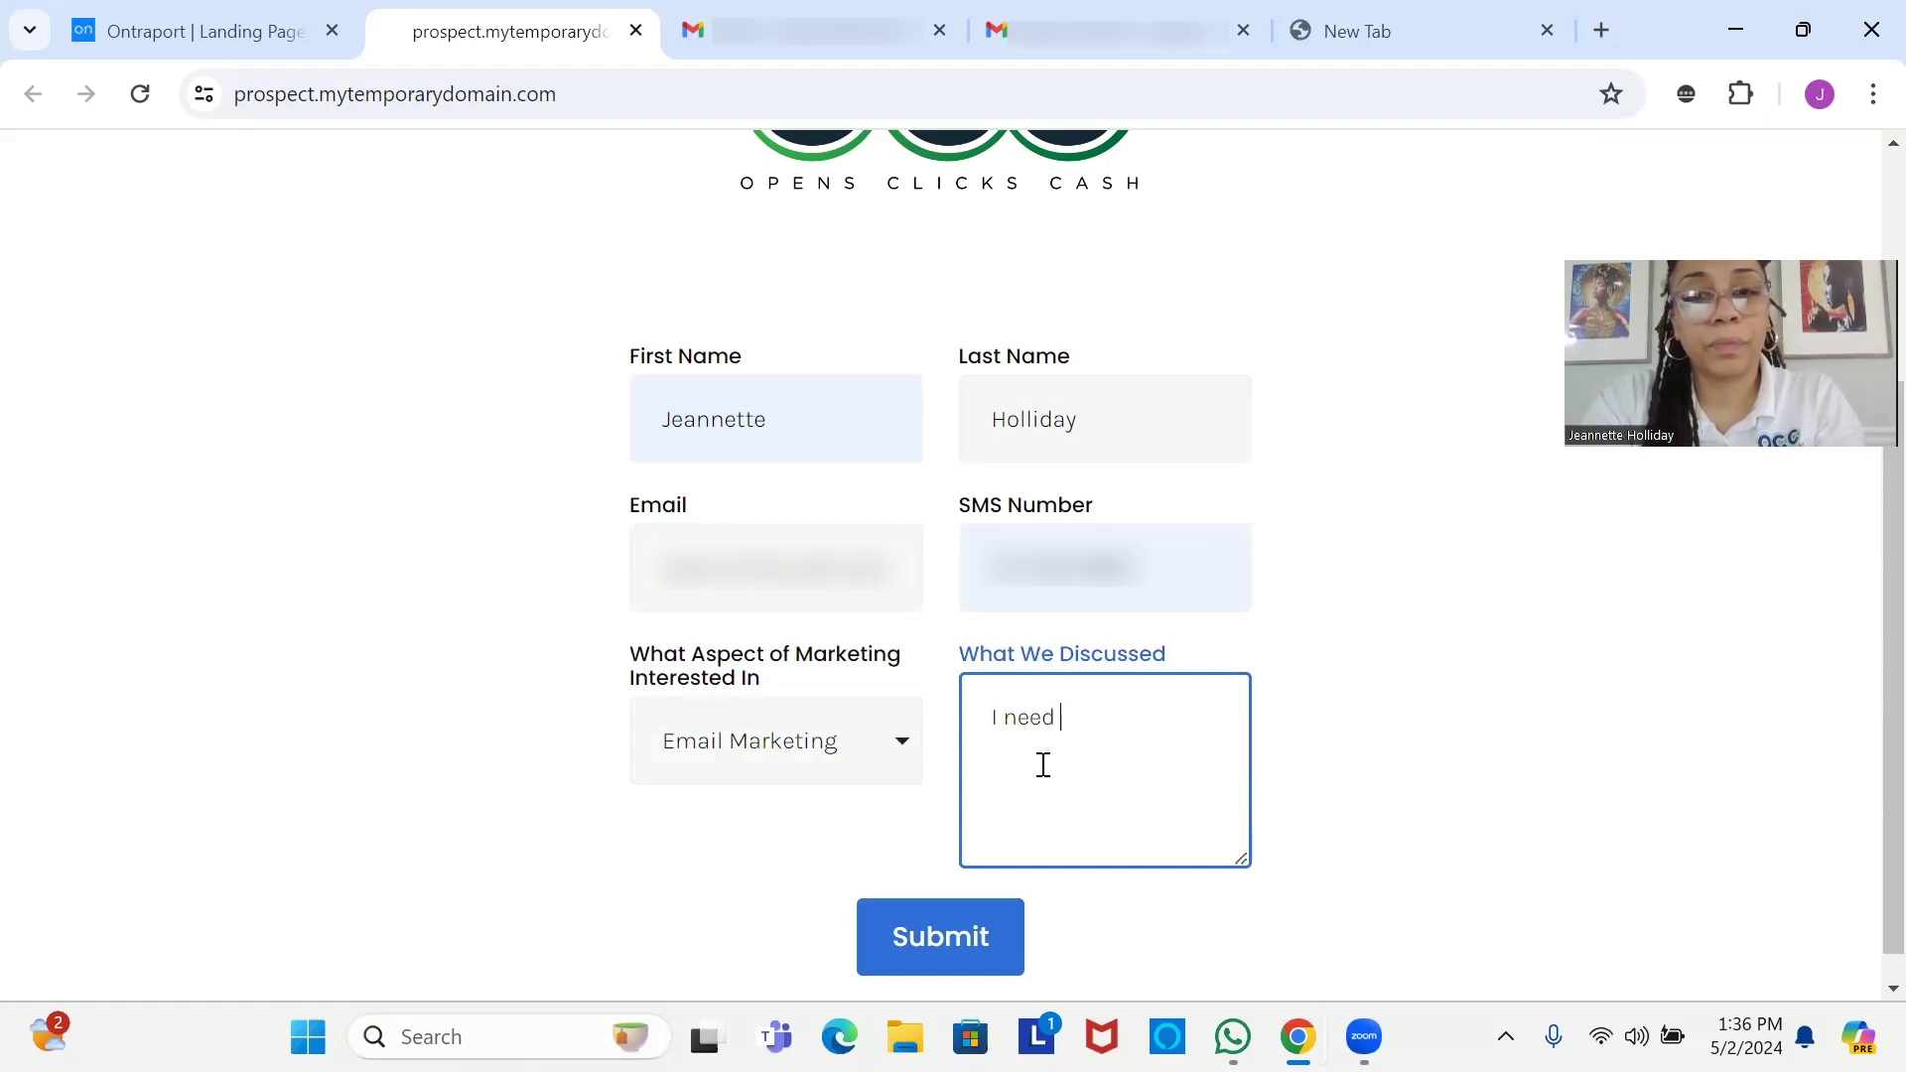
type("help with")
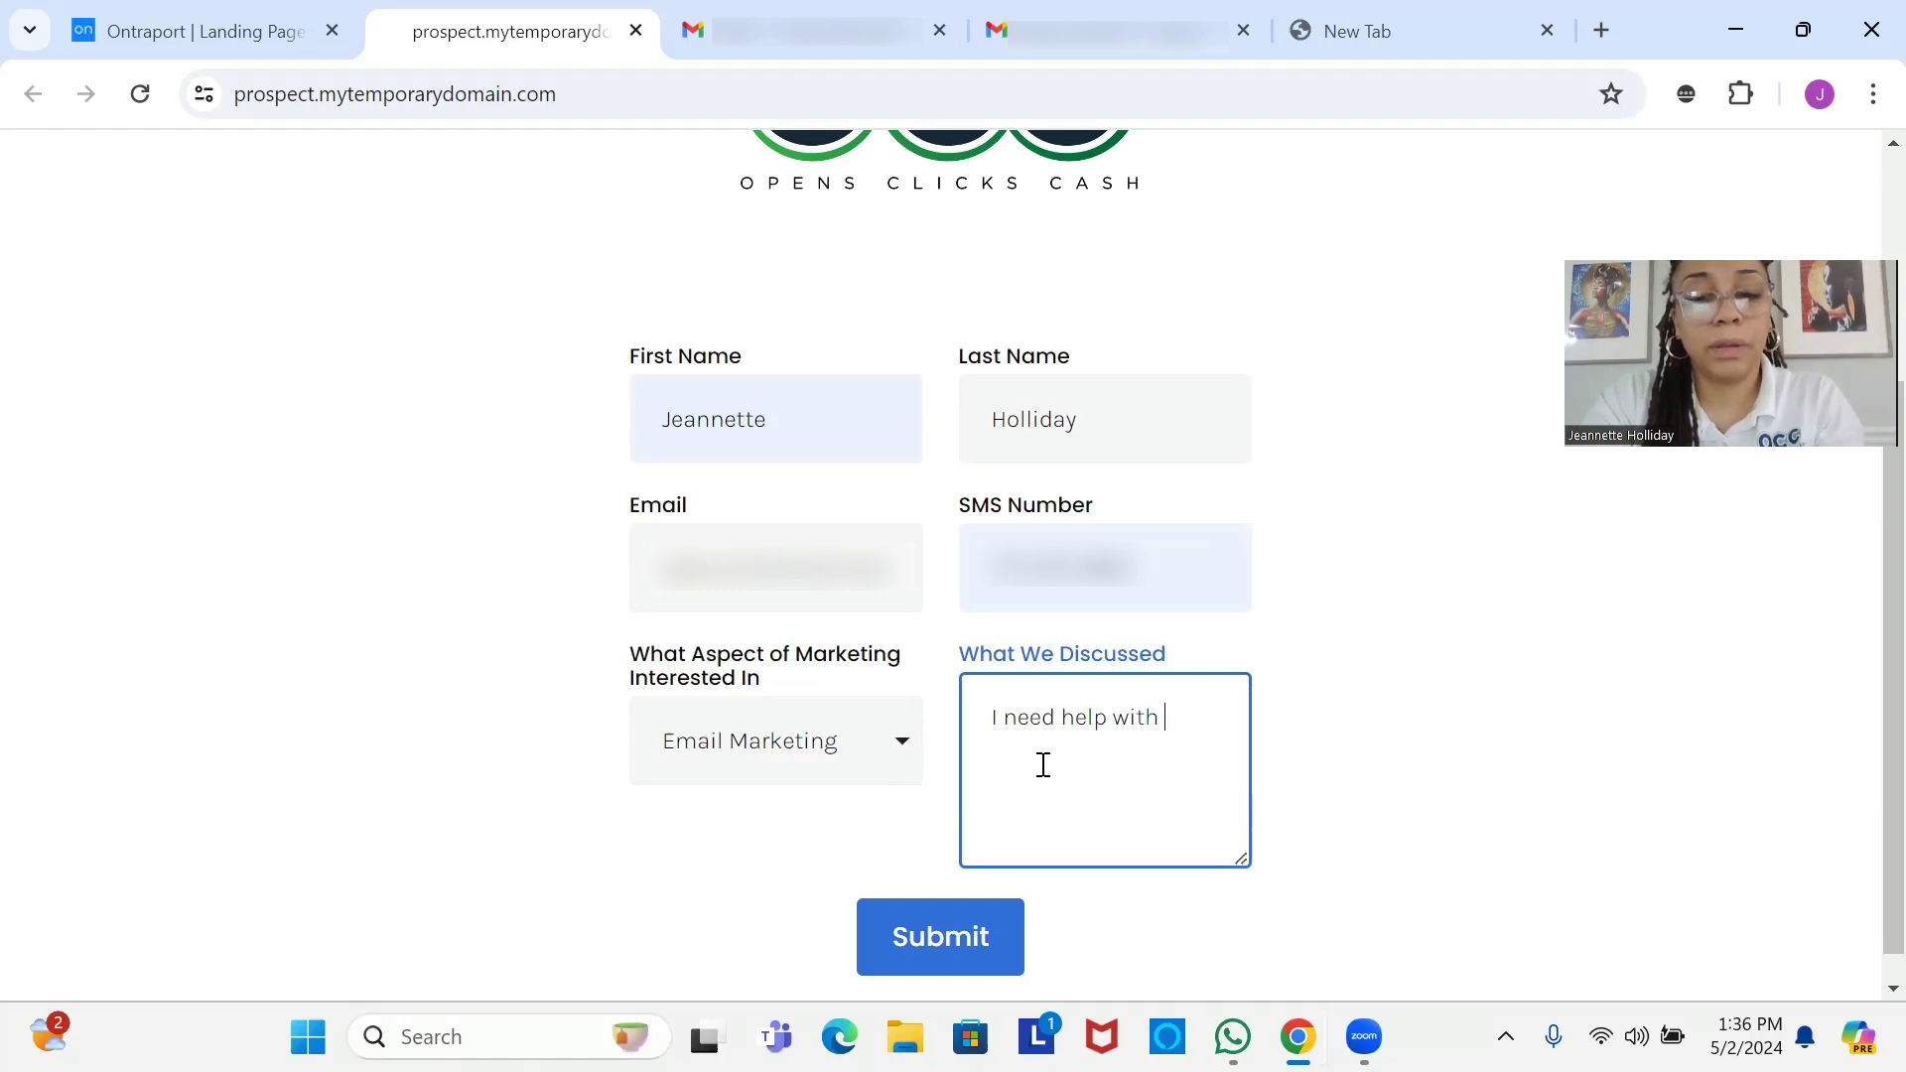
type(" email deliv")
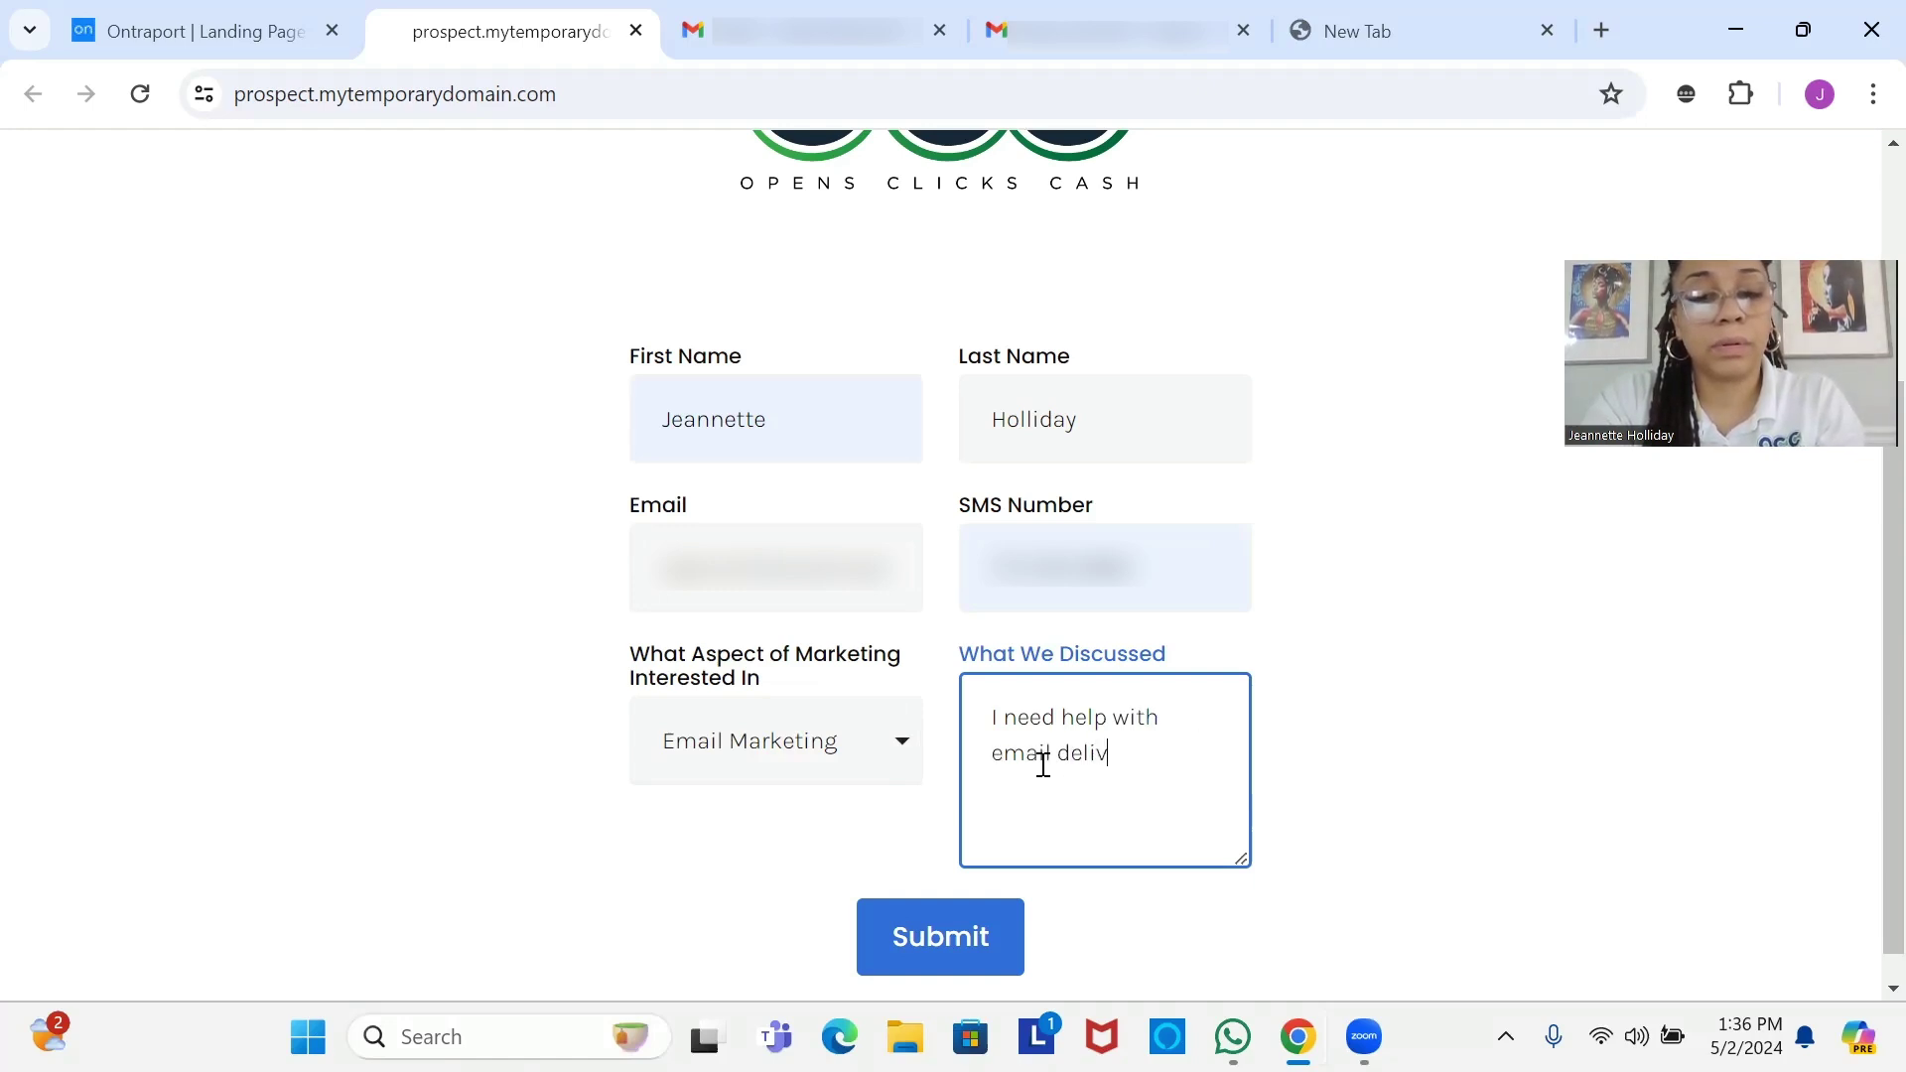
type("erabl")
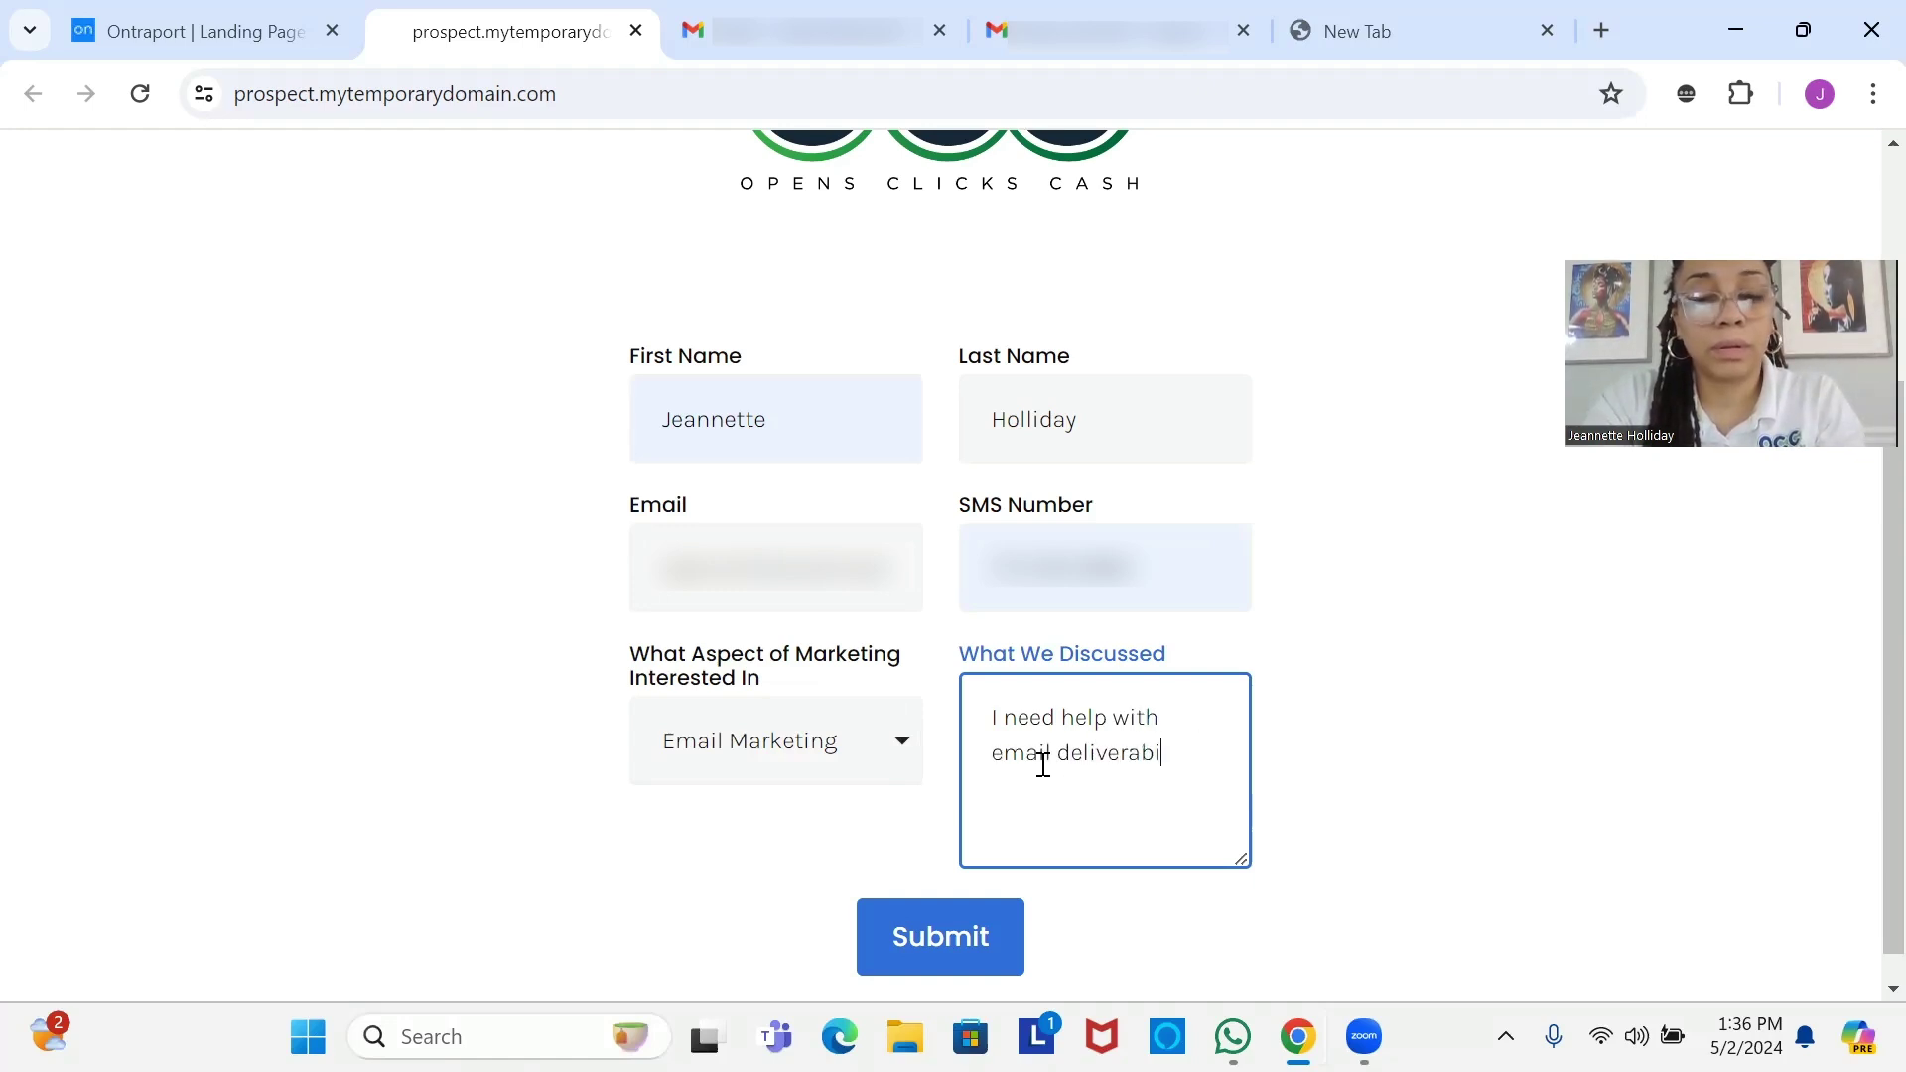
type("lity")
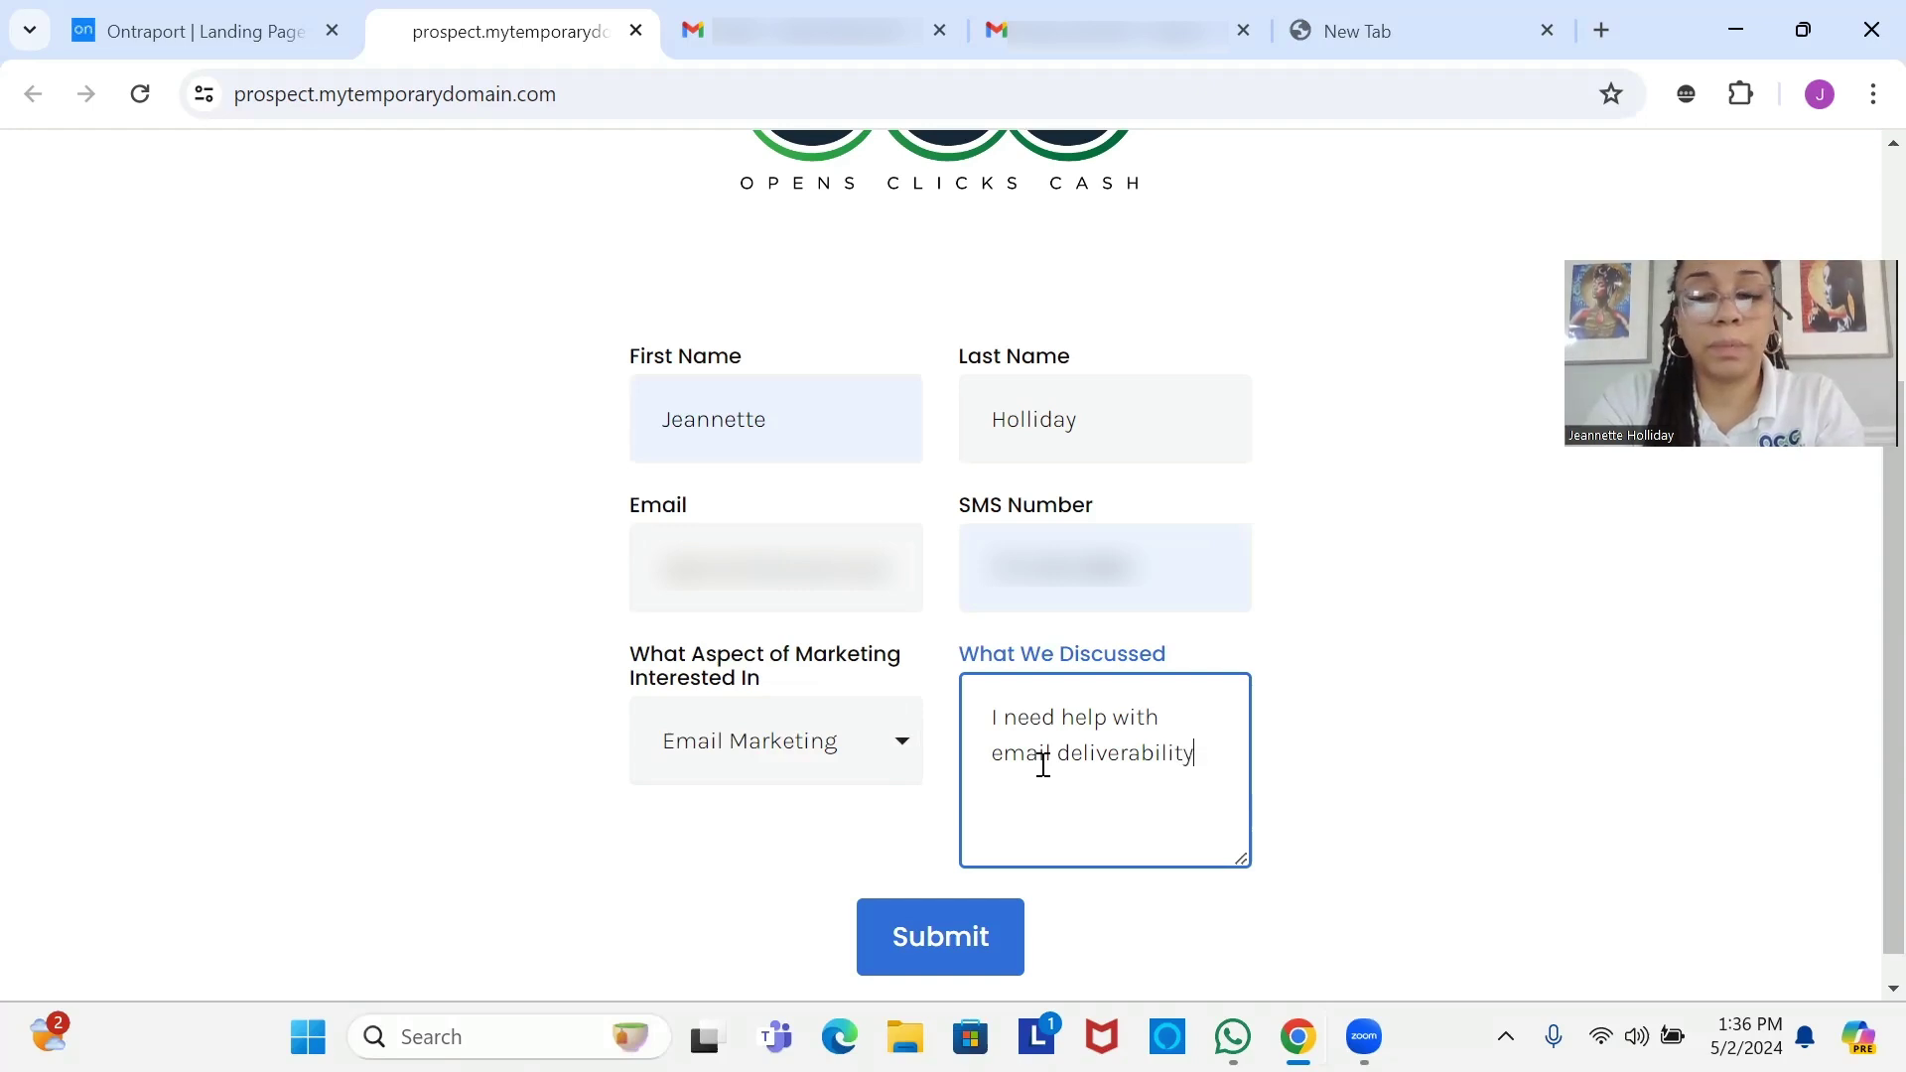
type(".")
left_click(929, 955)
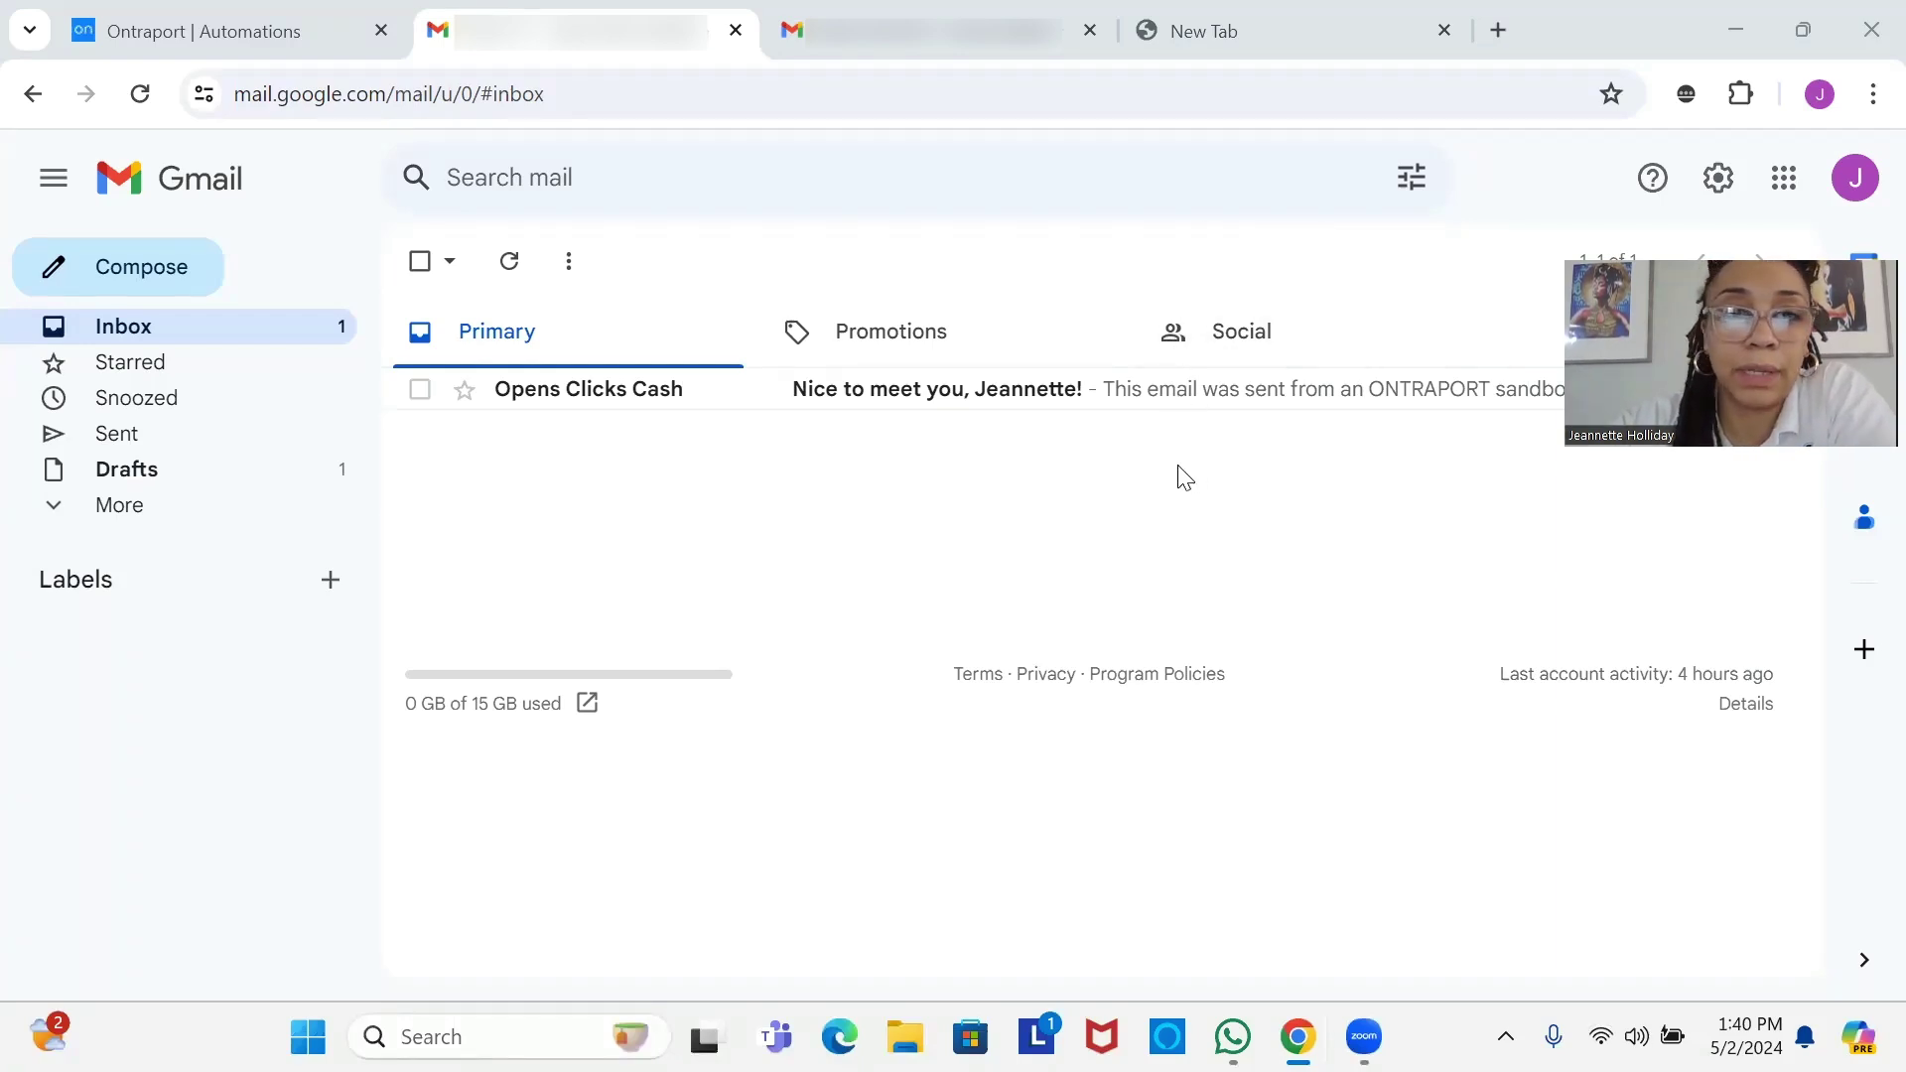
Open the Opens Clicks Cash follow-up email and follow its link to the OCC Booking Page.
left_click(702, 393)
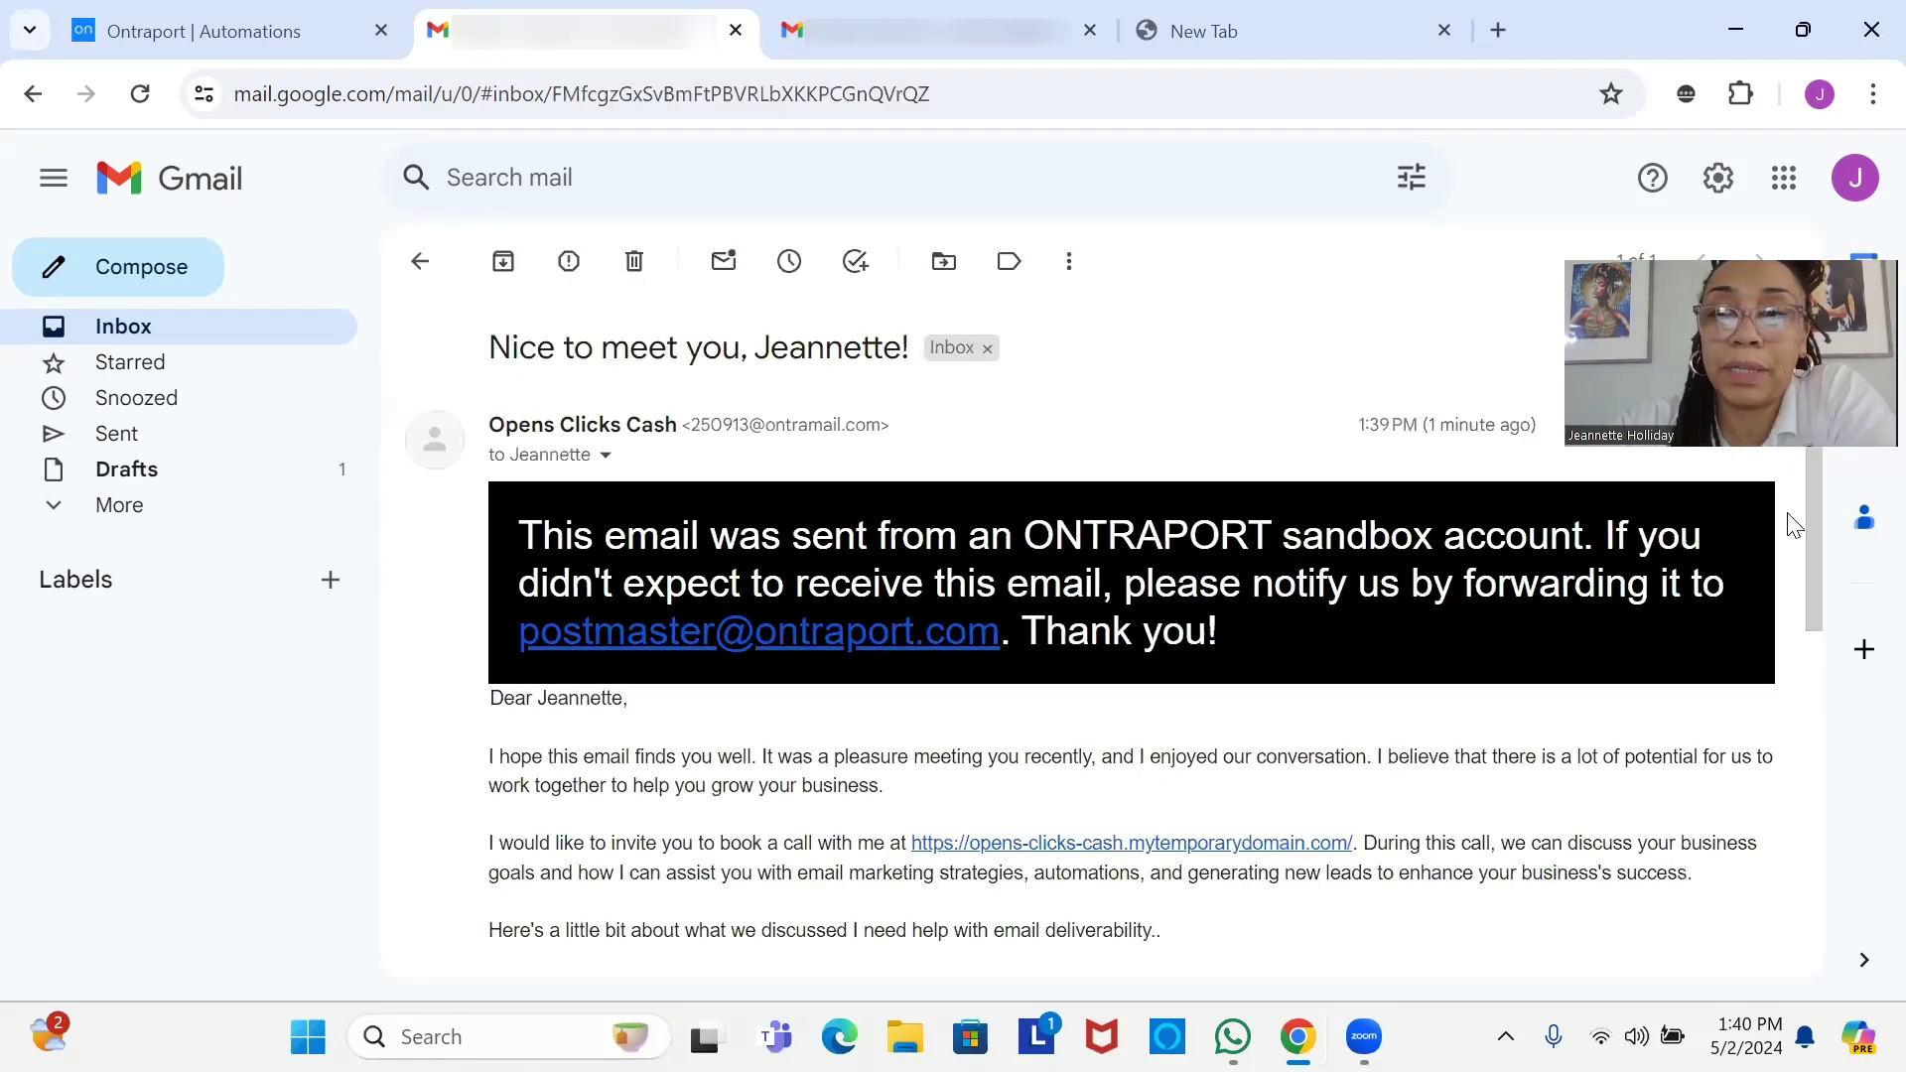
scroll(1817, 595, "down", 2)
scroll(1819, 604, "down", 2)
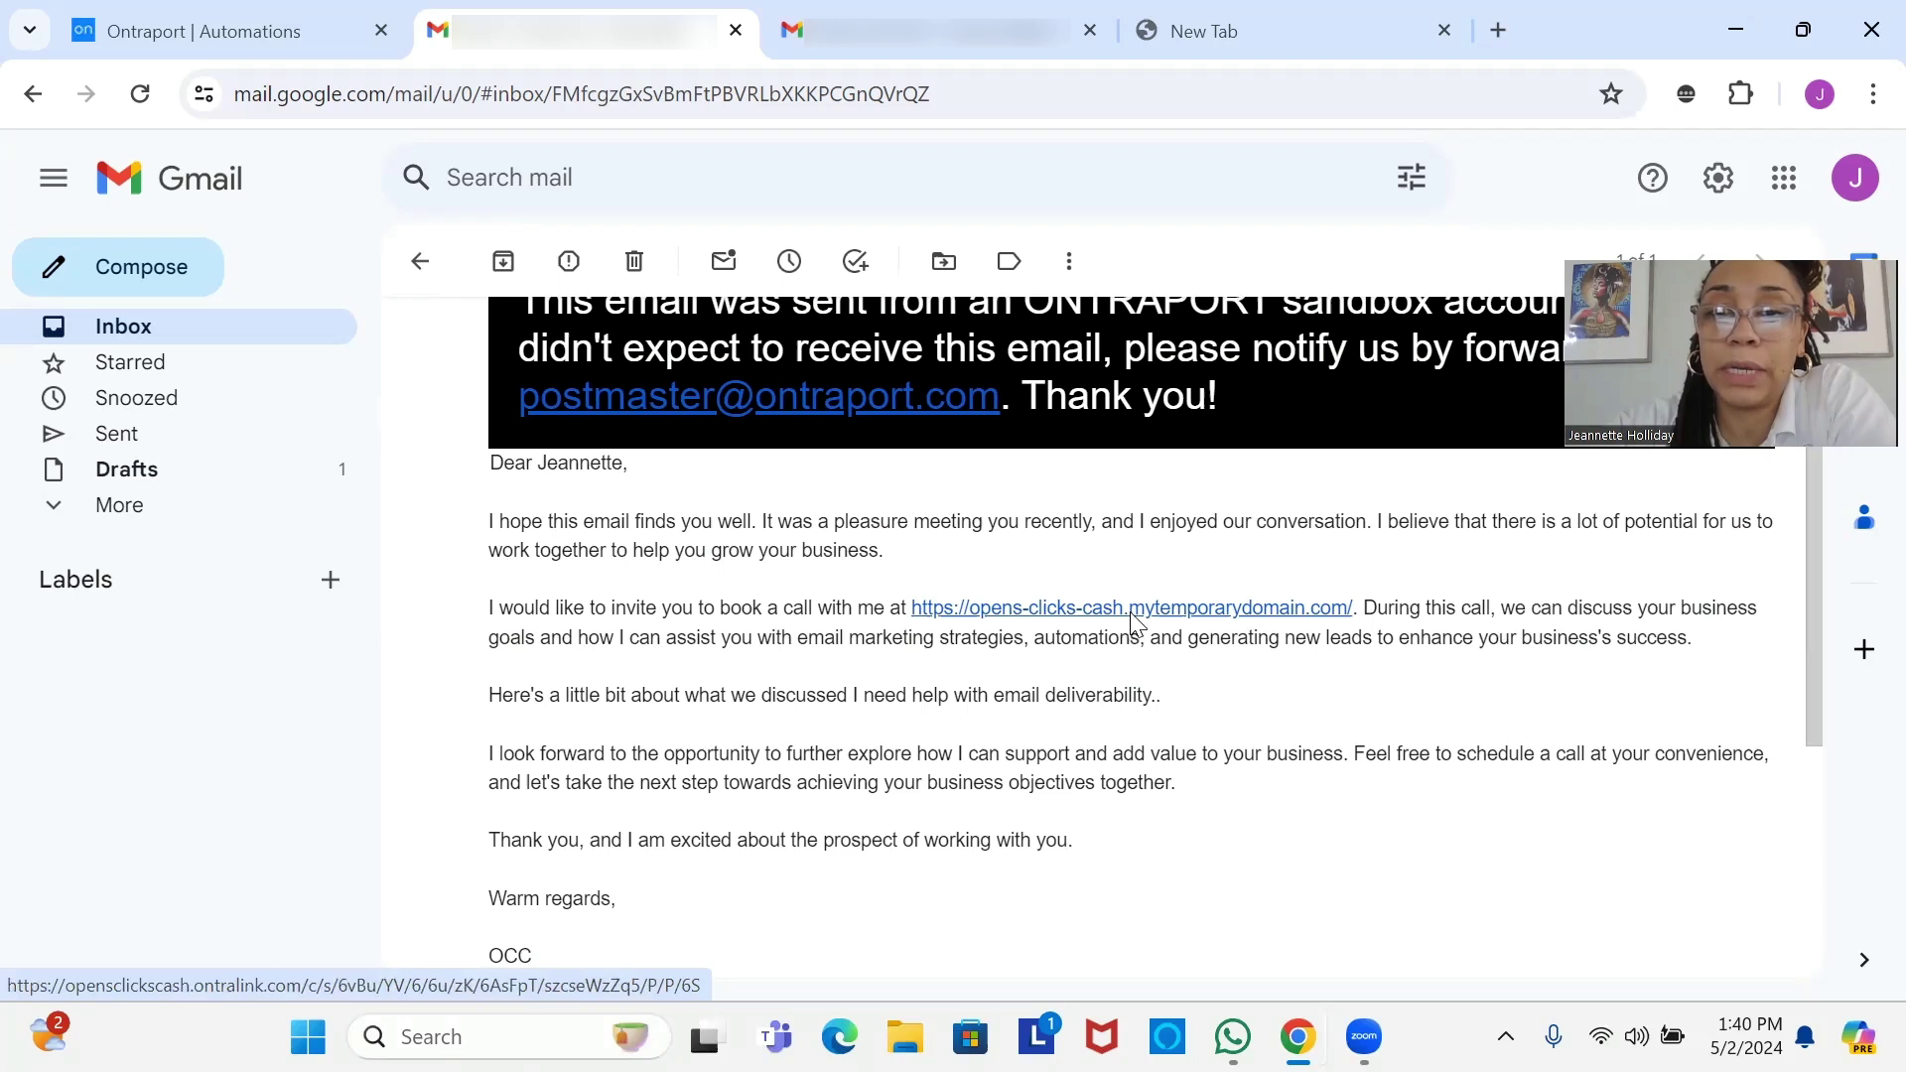
left_click(1131, 622)
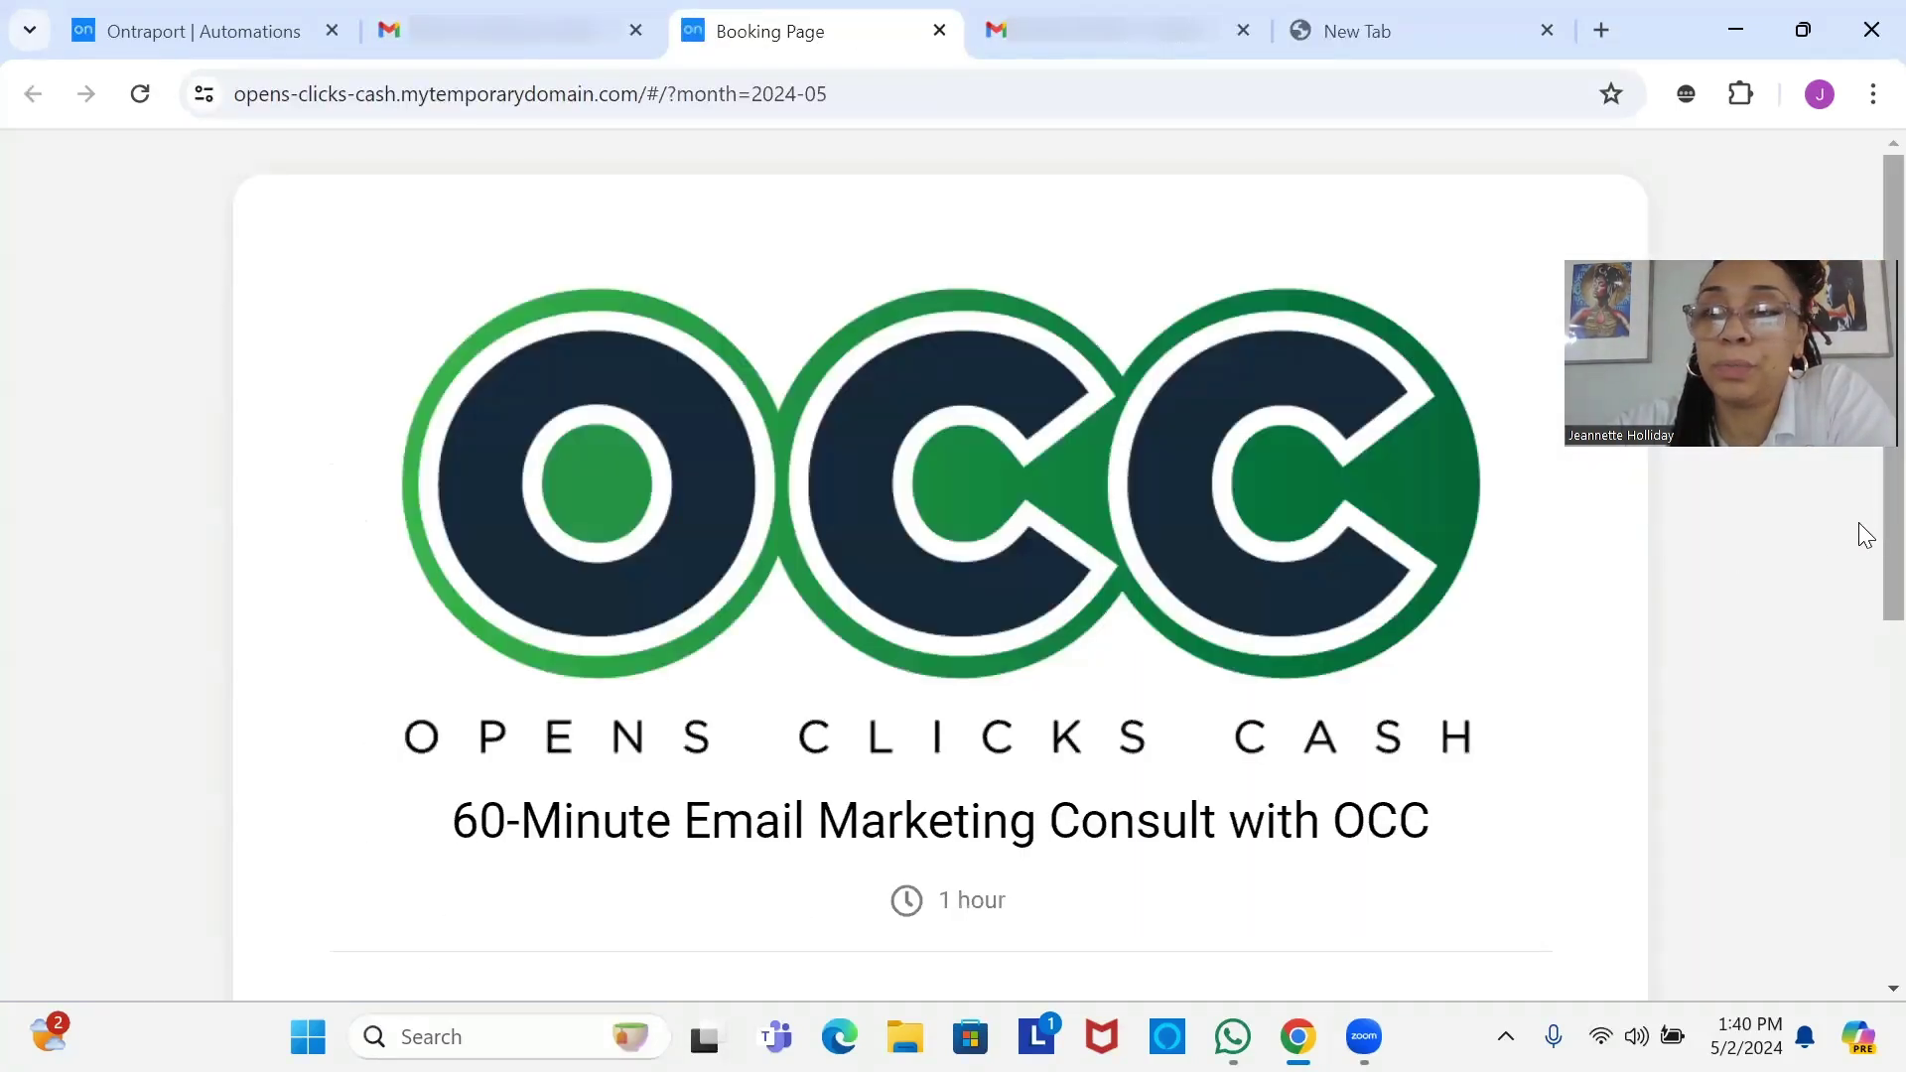
Choose Wednesday, May 15, 2024 at 10:00 AM for the 60-Minute Email Marketing Consult.
scroll(1866, 777, "down", 3)
scroll(1864, 878, "down", 2)
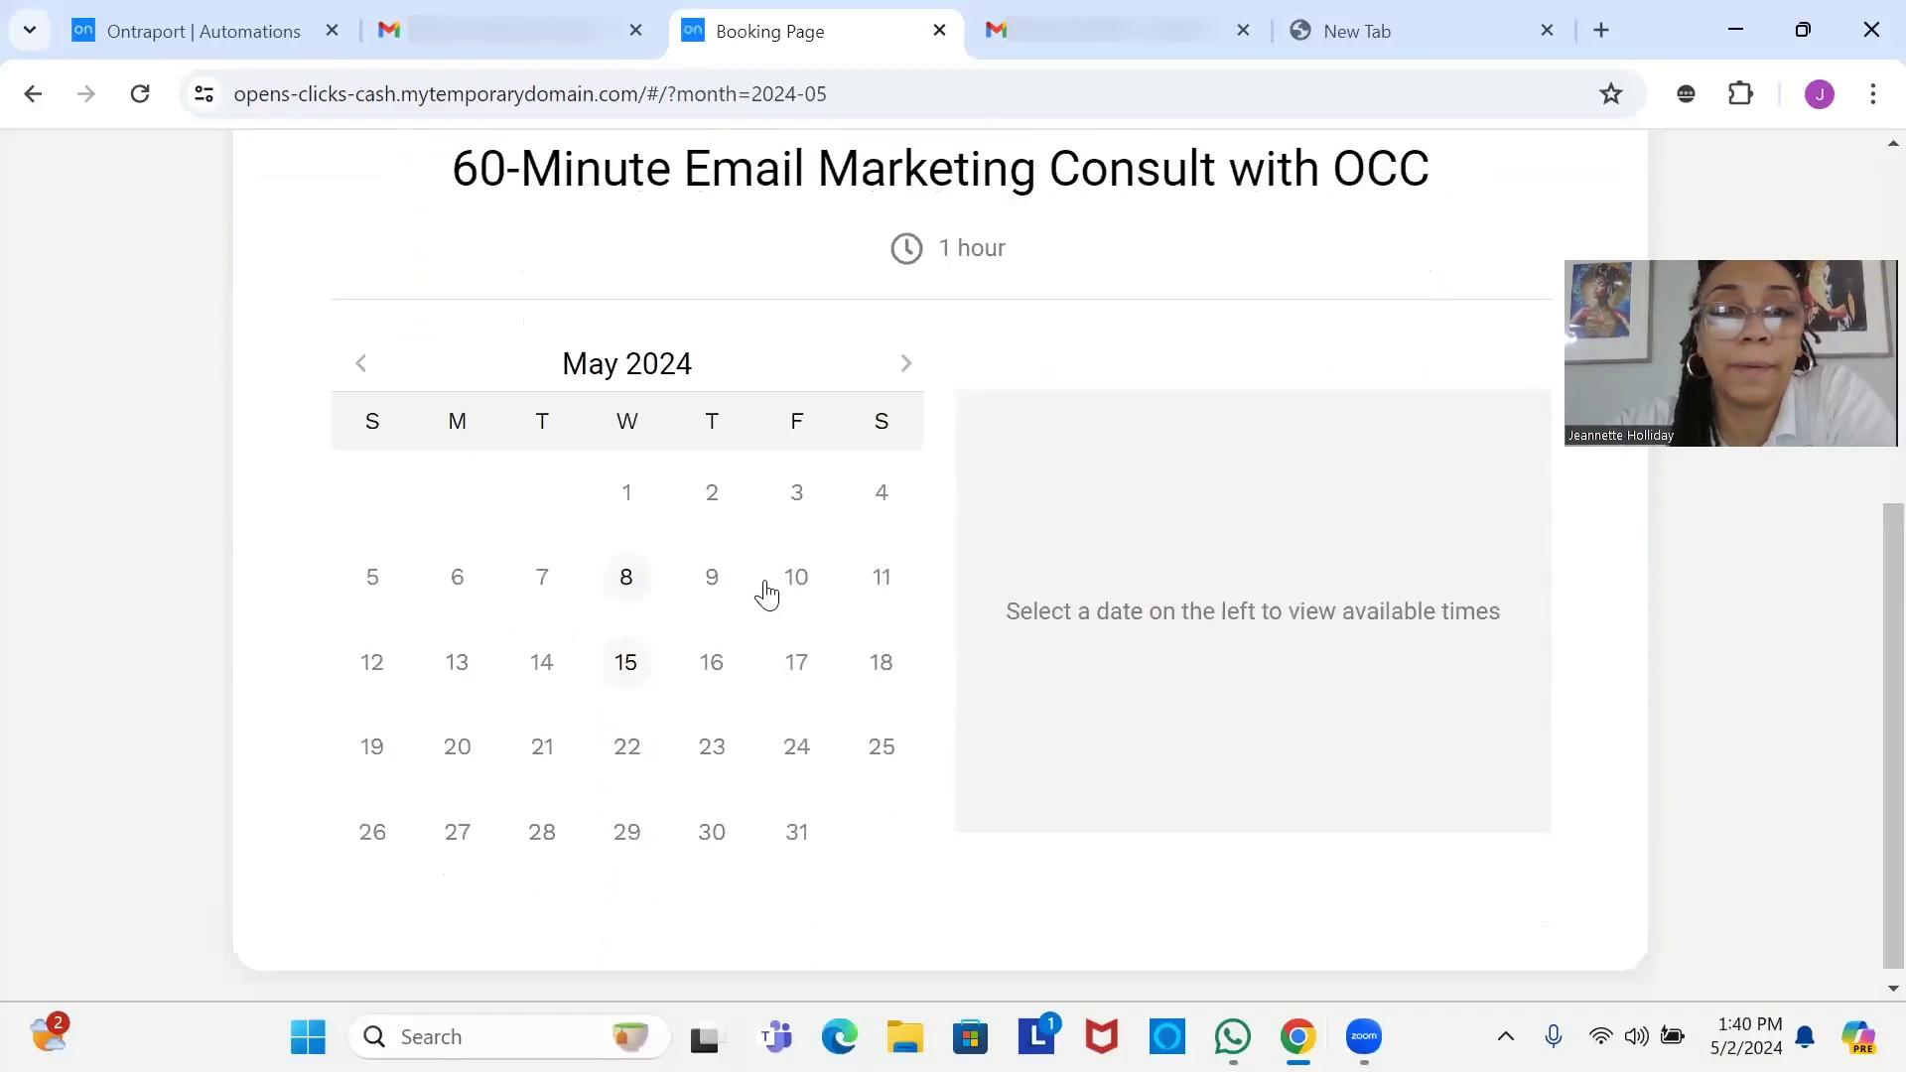
left_click(629, 657)
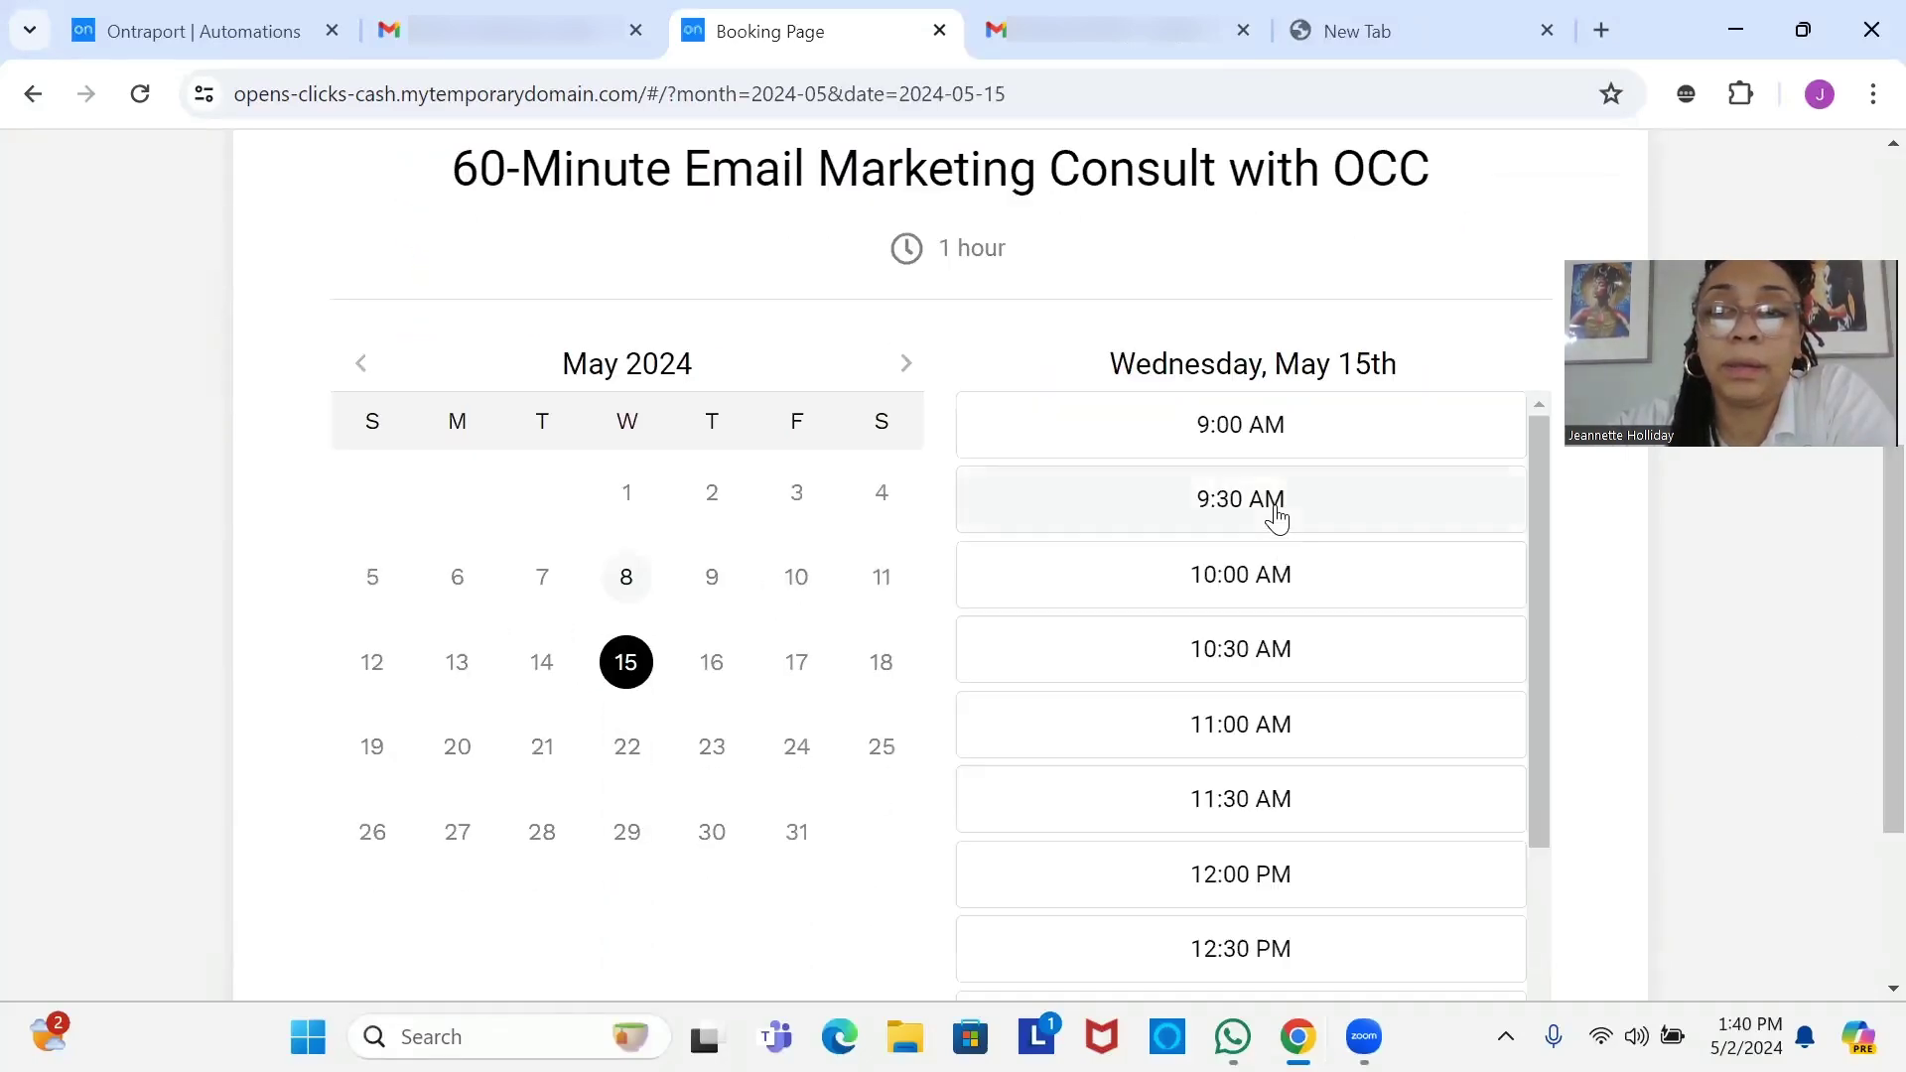
left_click(1292, 564)
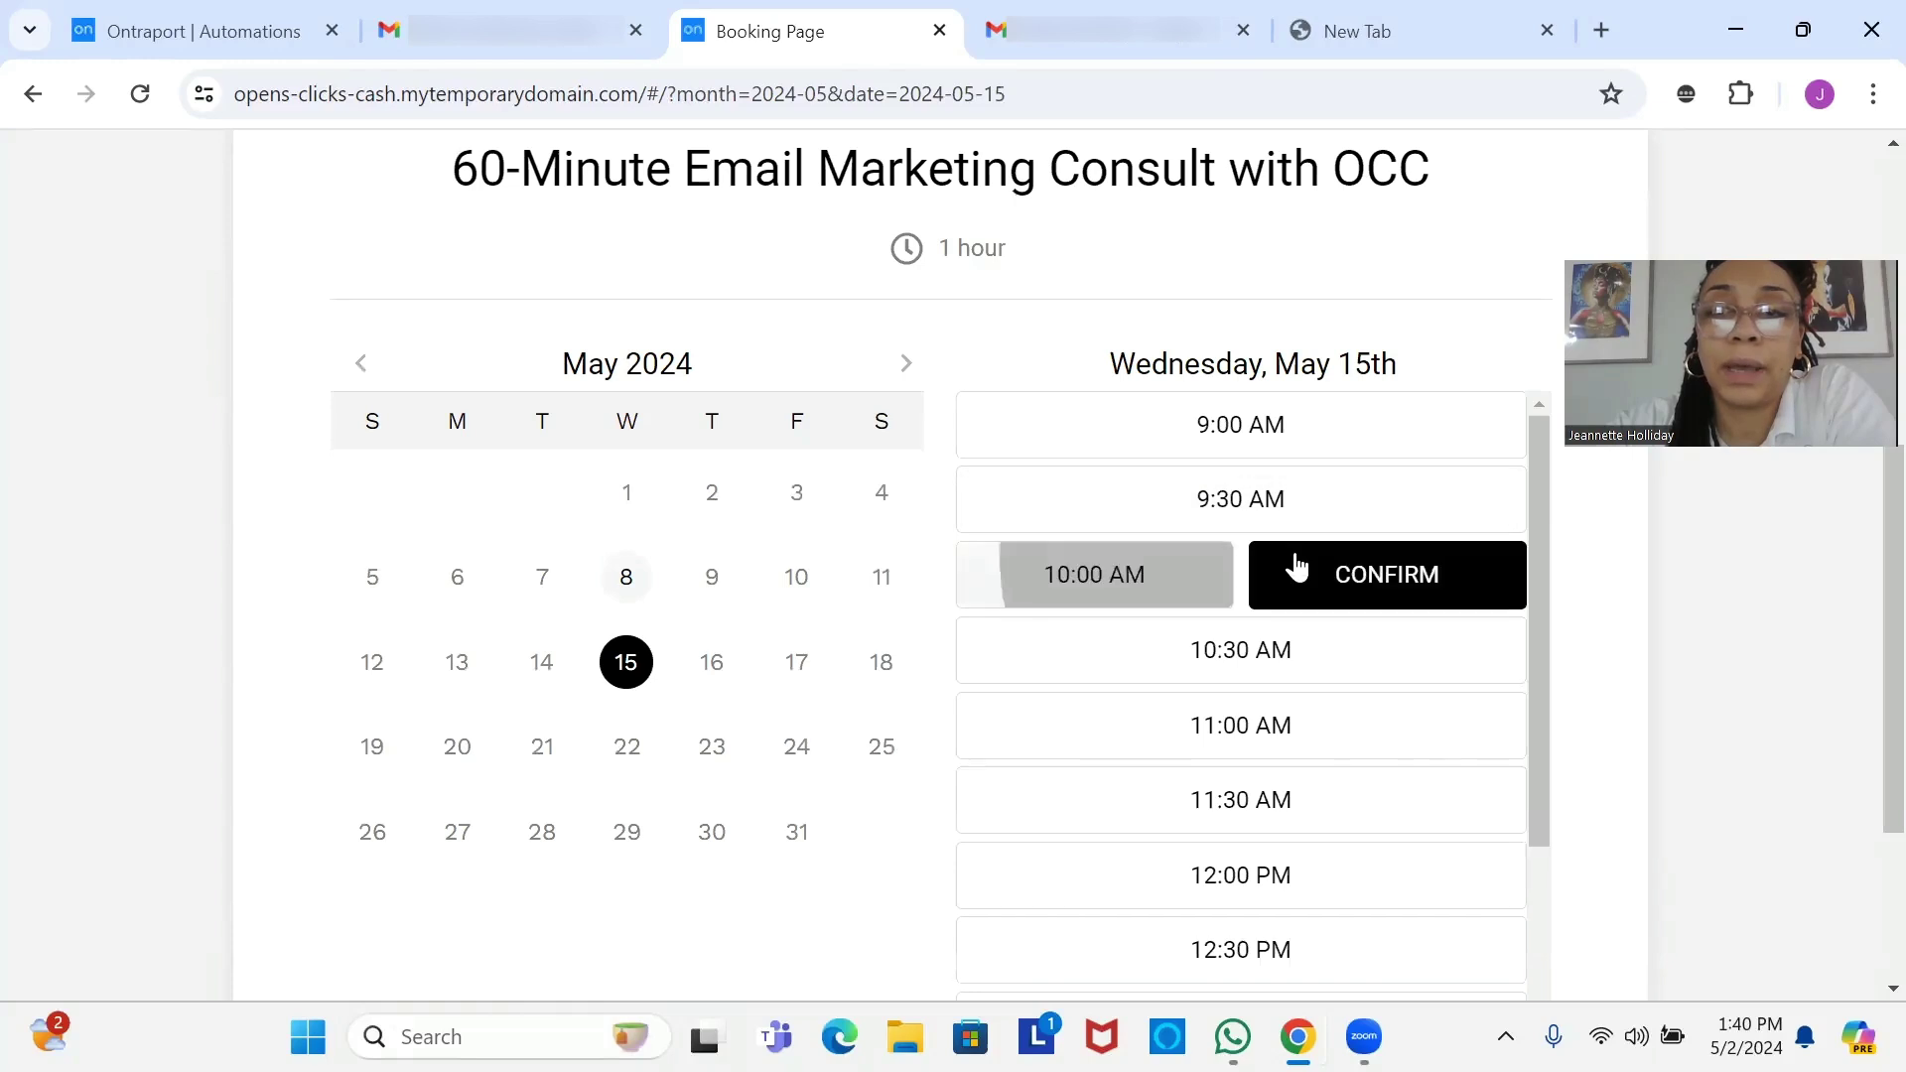
left_click(1333, 592)
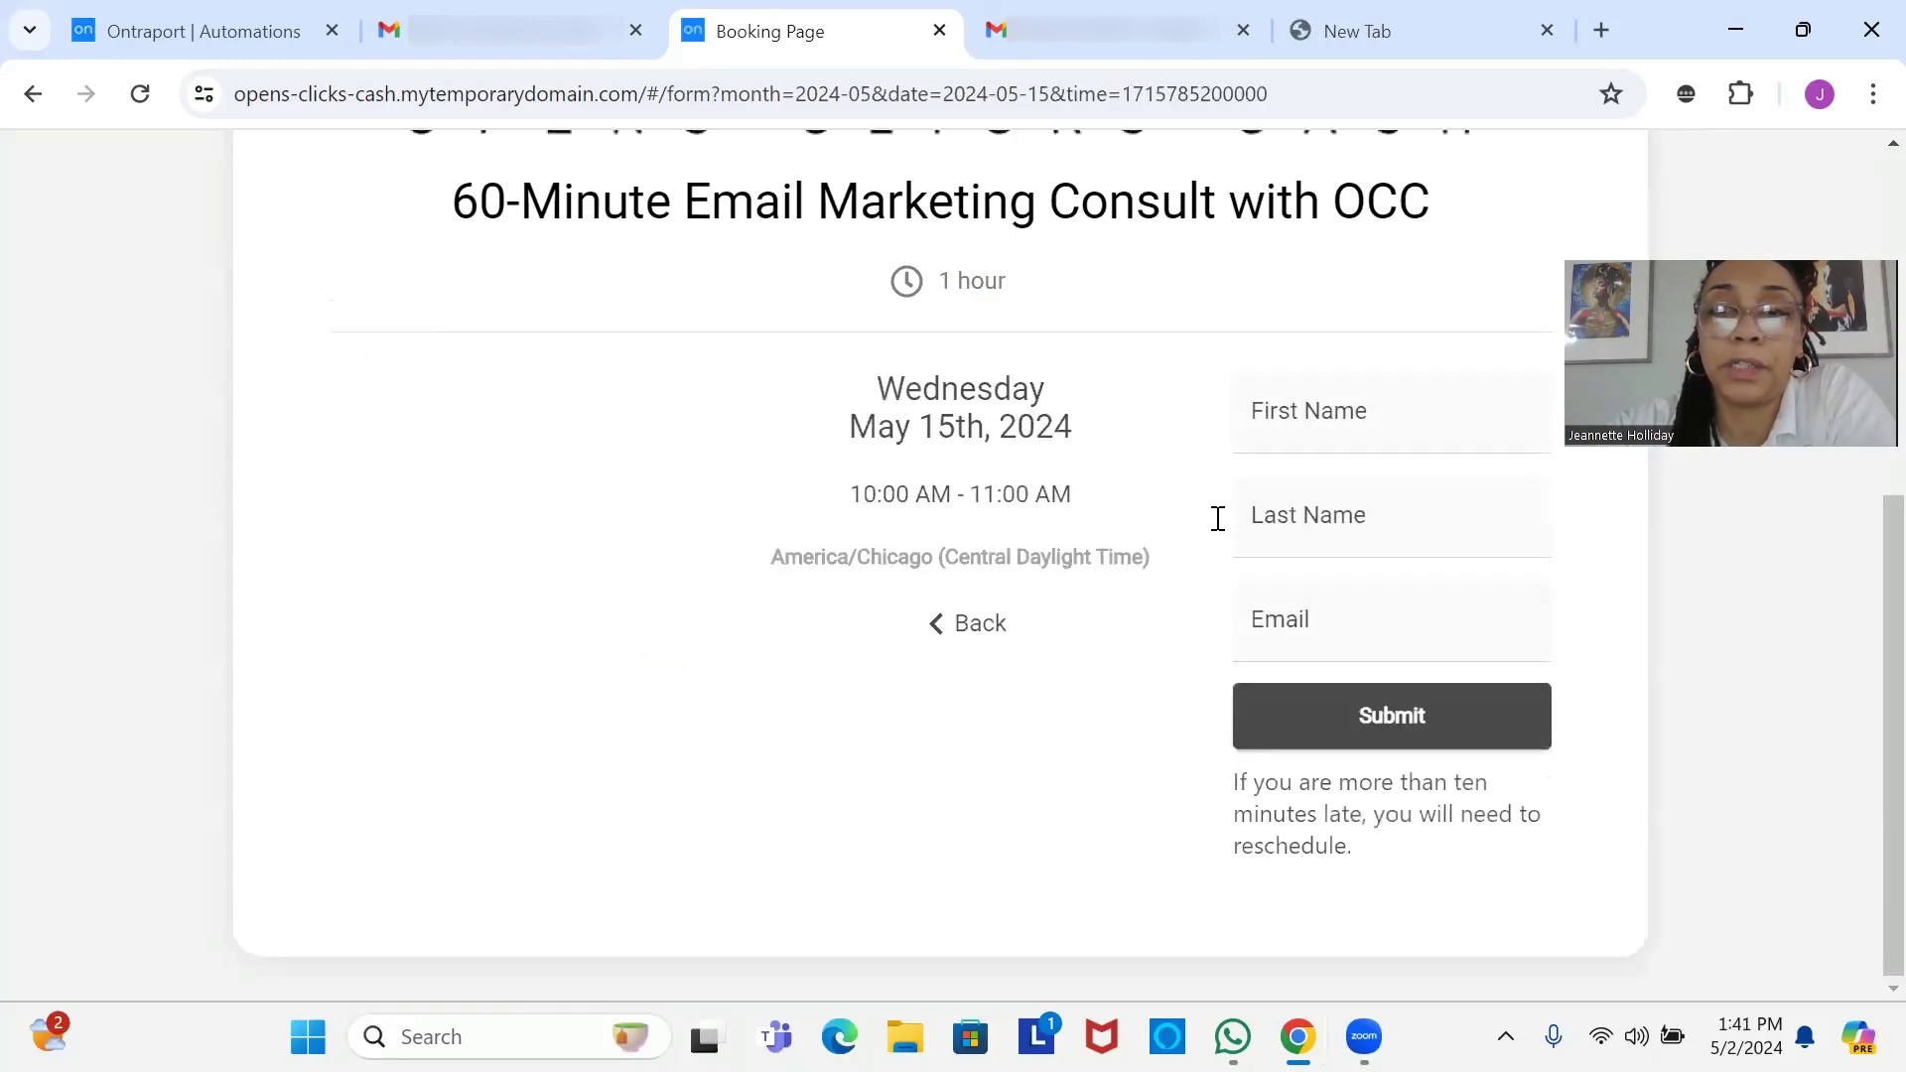
Autofill the name and email fields, submit the booking, and return to the Ontraport automation.
left_click(1315, 468)
left_click(1277, 532)
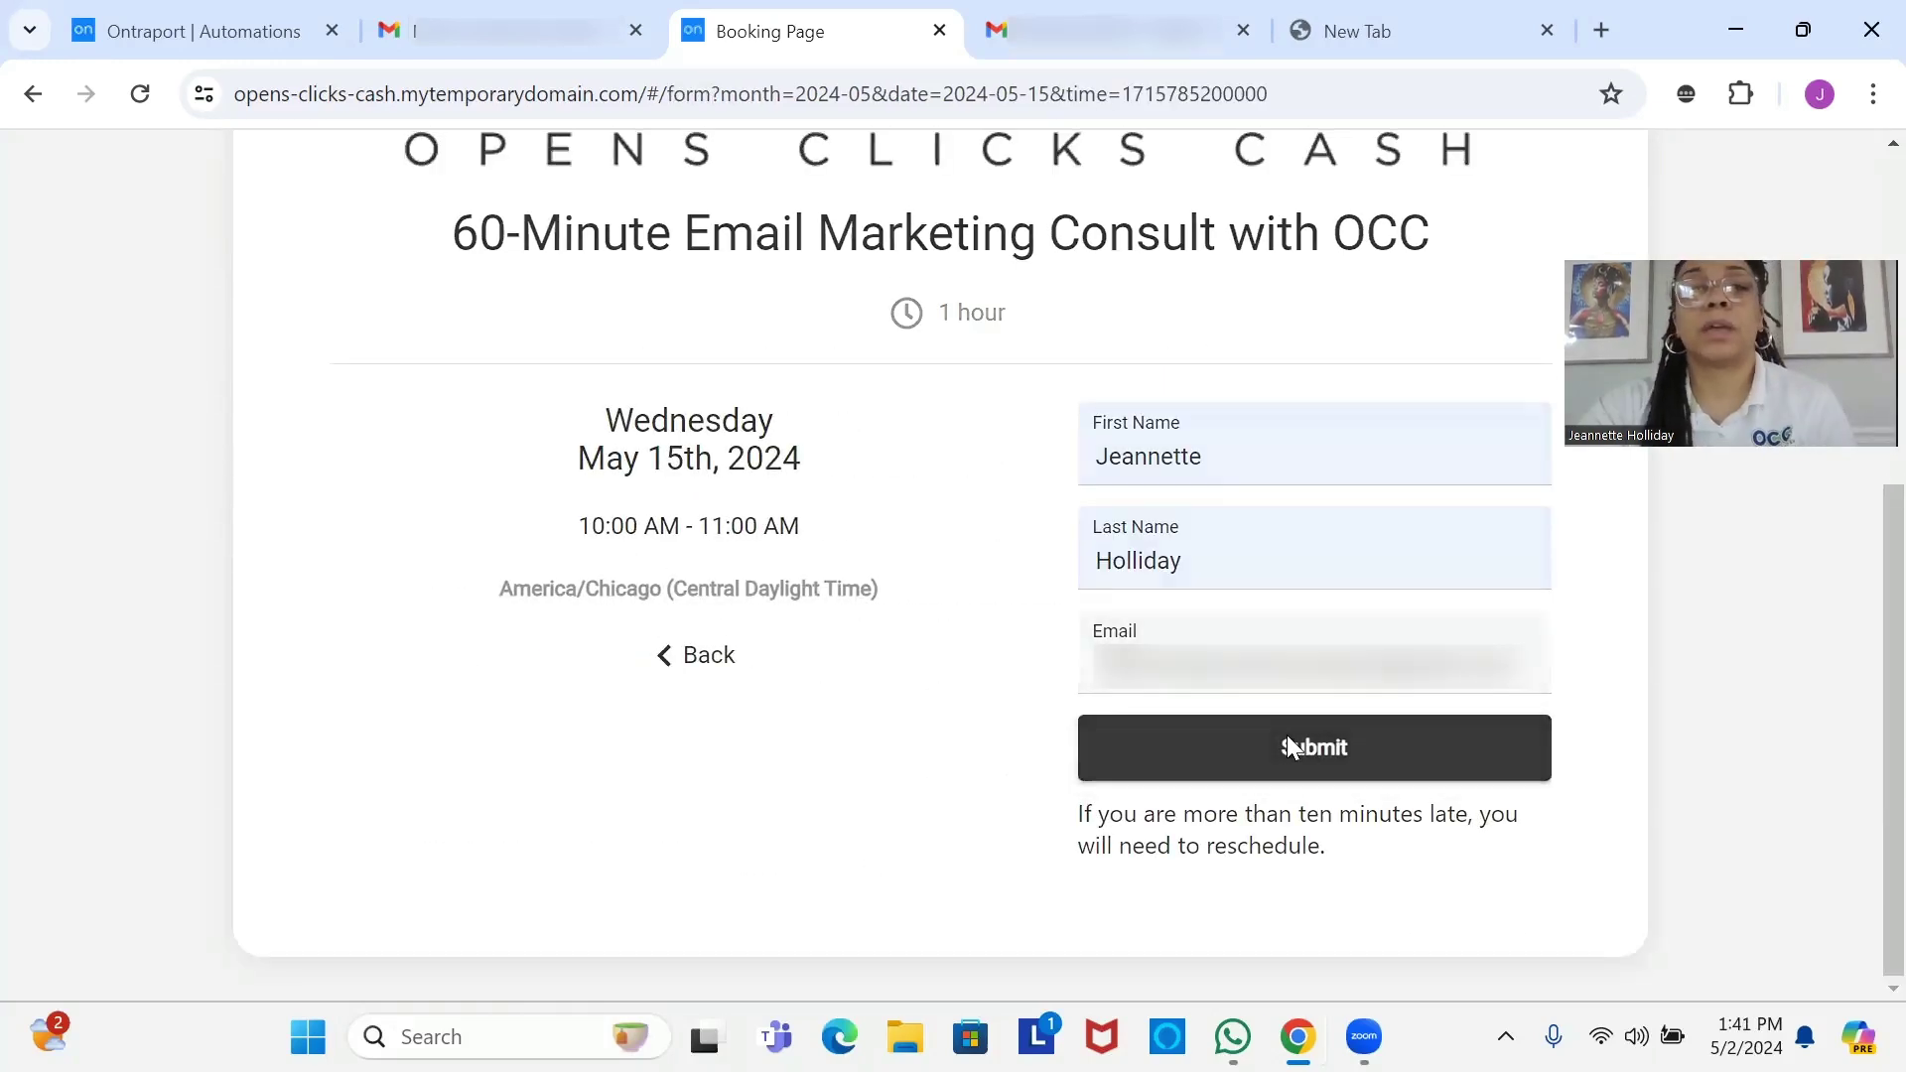
left_click(1287, 738)
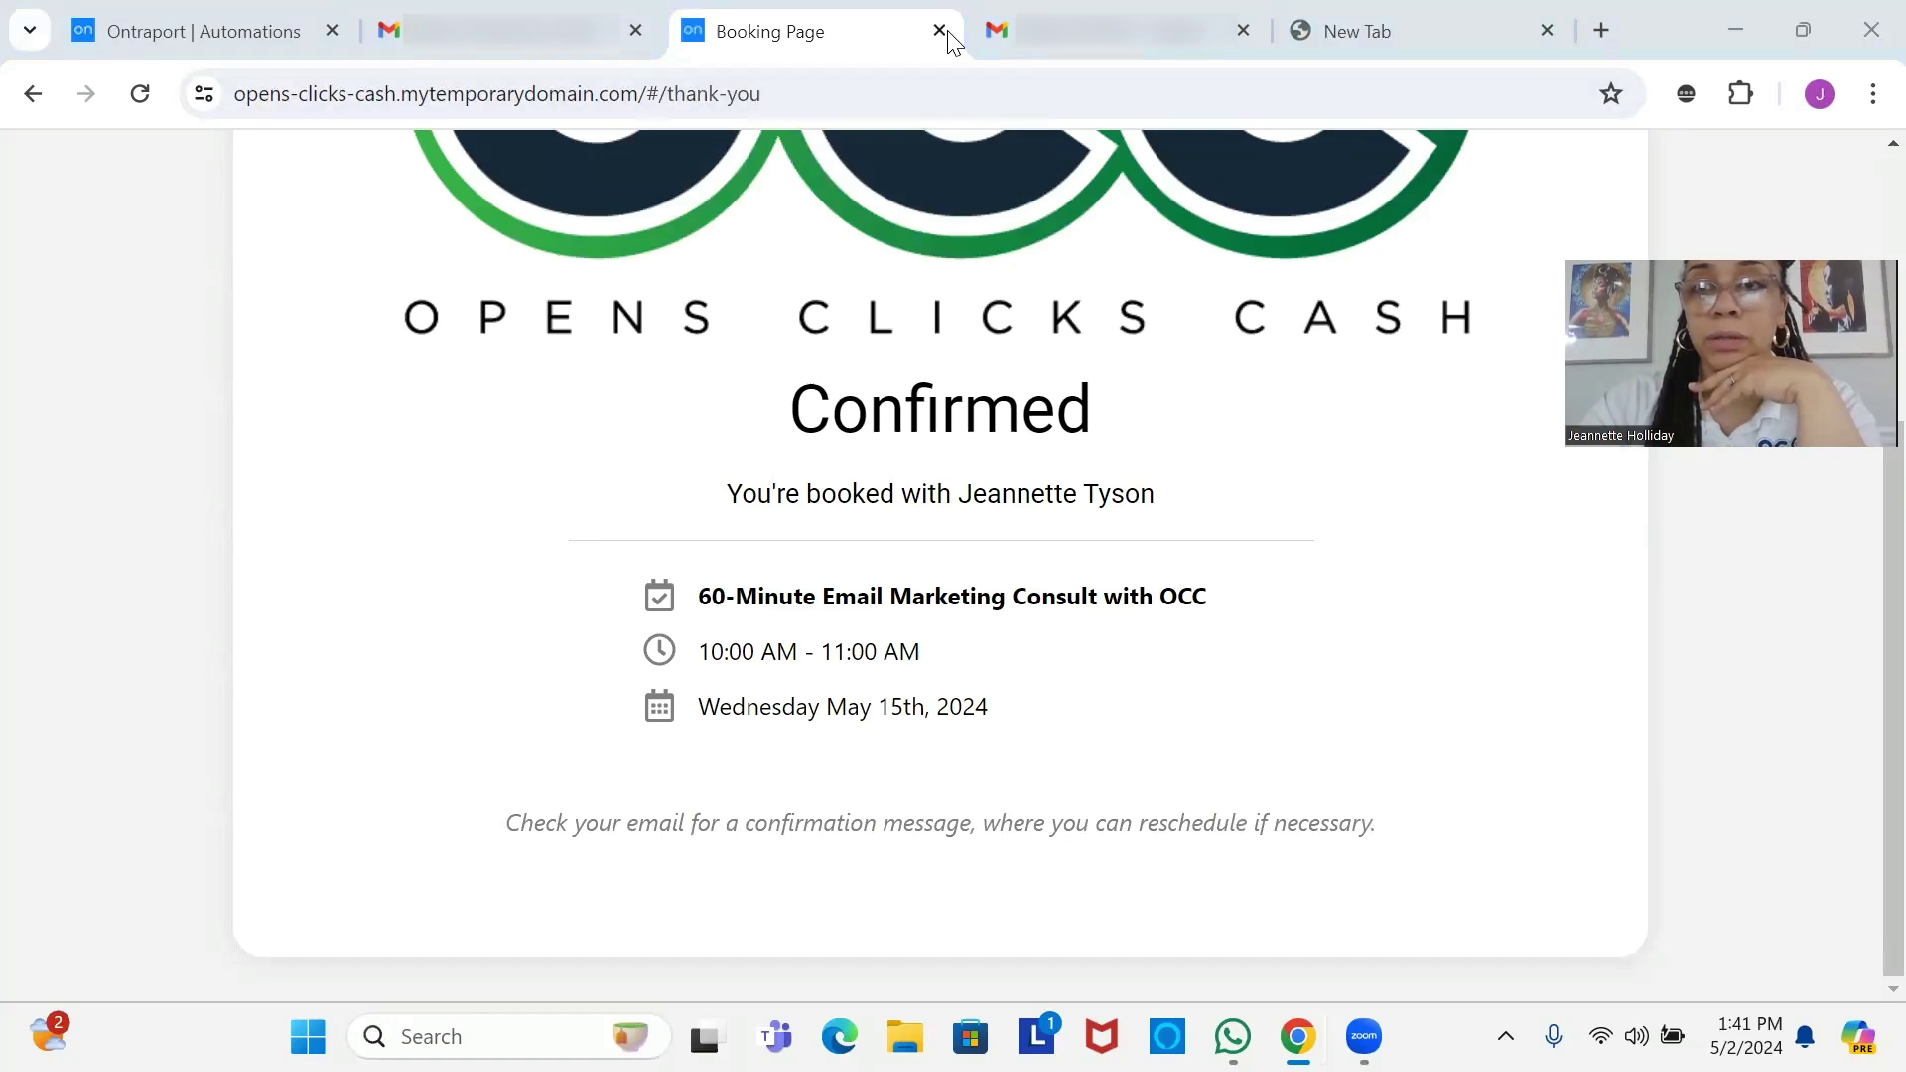
key("ctrl+1")
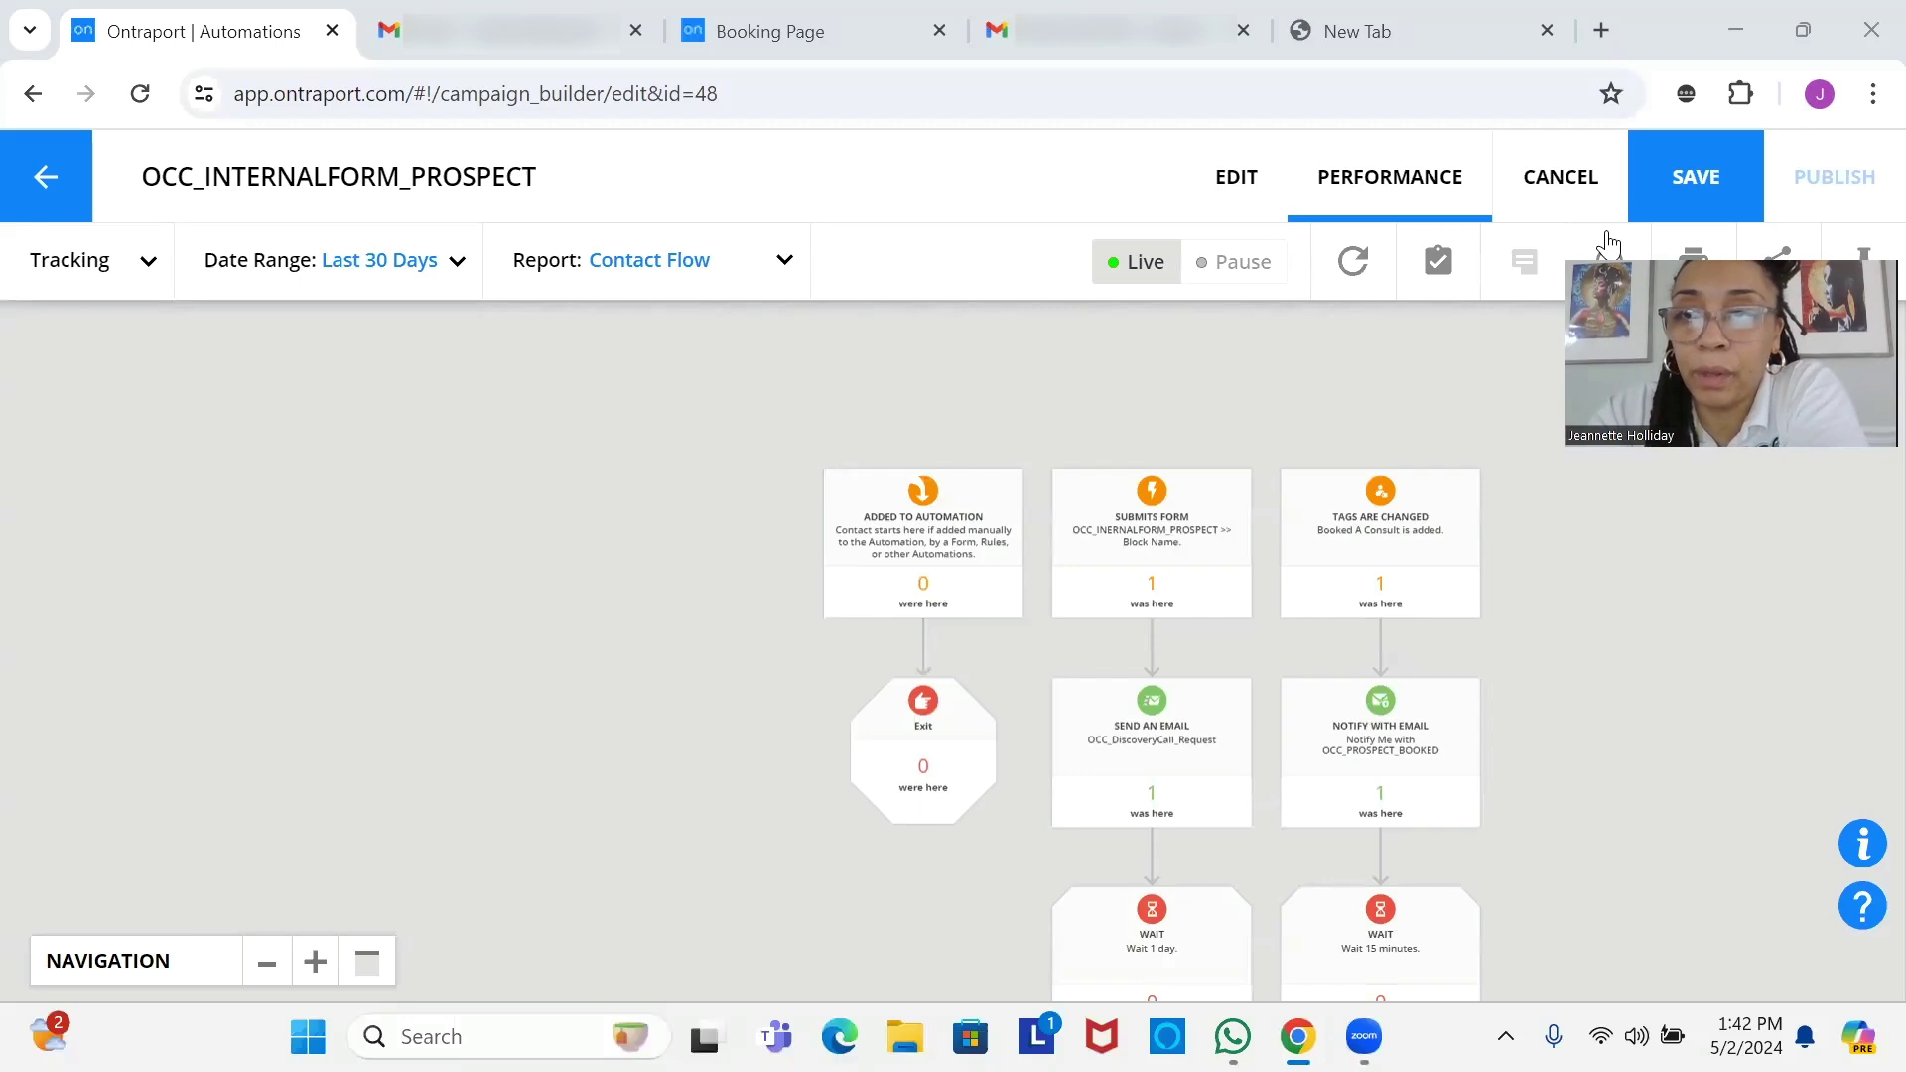
Zoom into the automation diagram and pan down to the wait and later steps' contact counts.
left_click(316, 963)
left_click(316, 964)
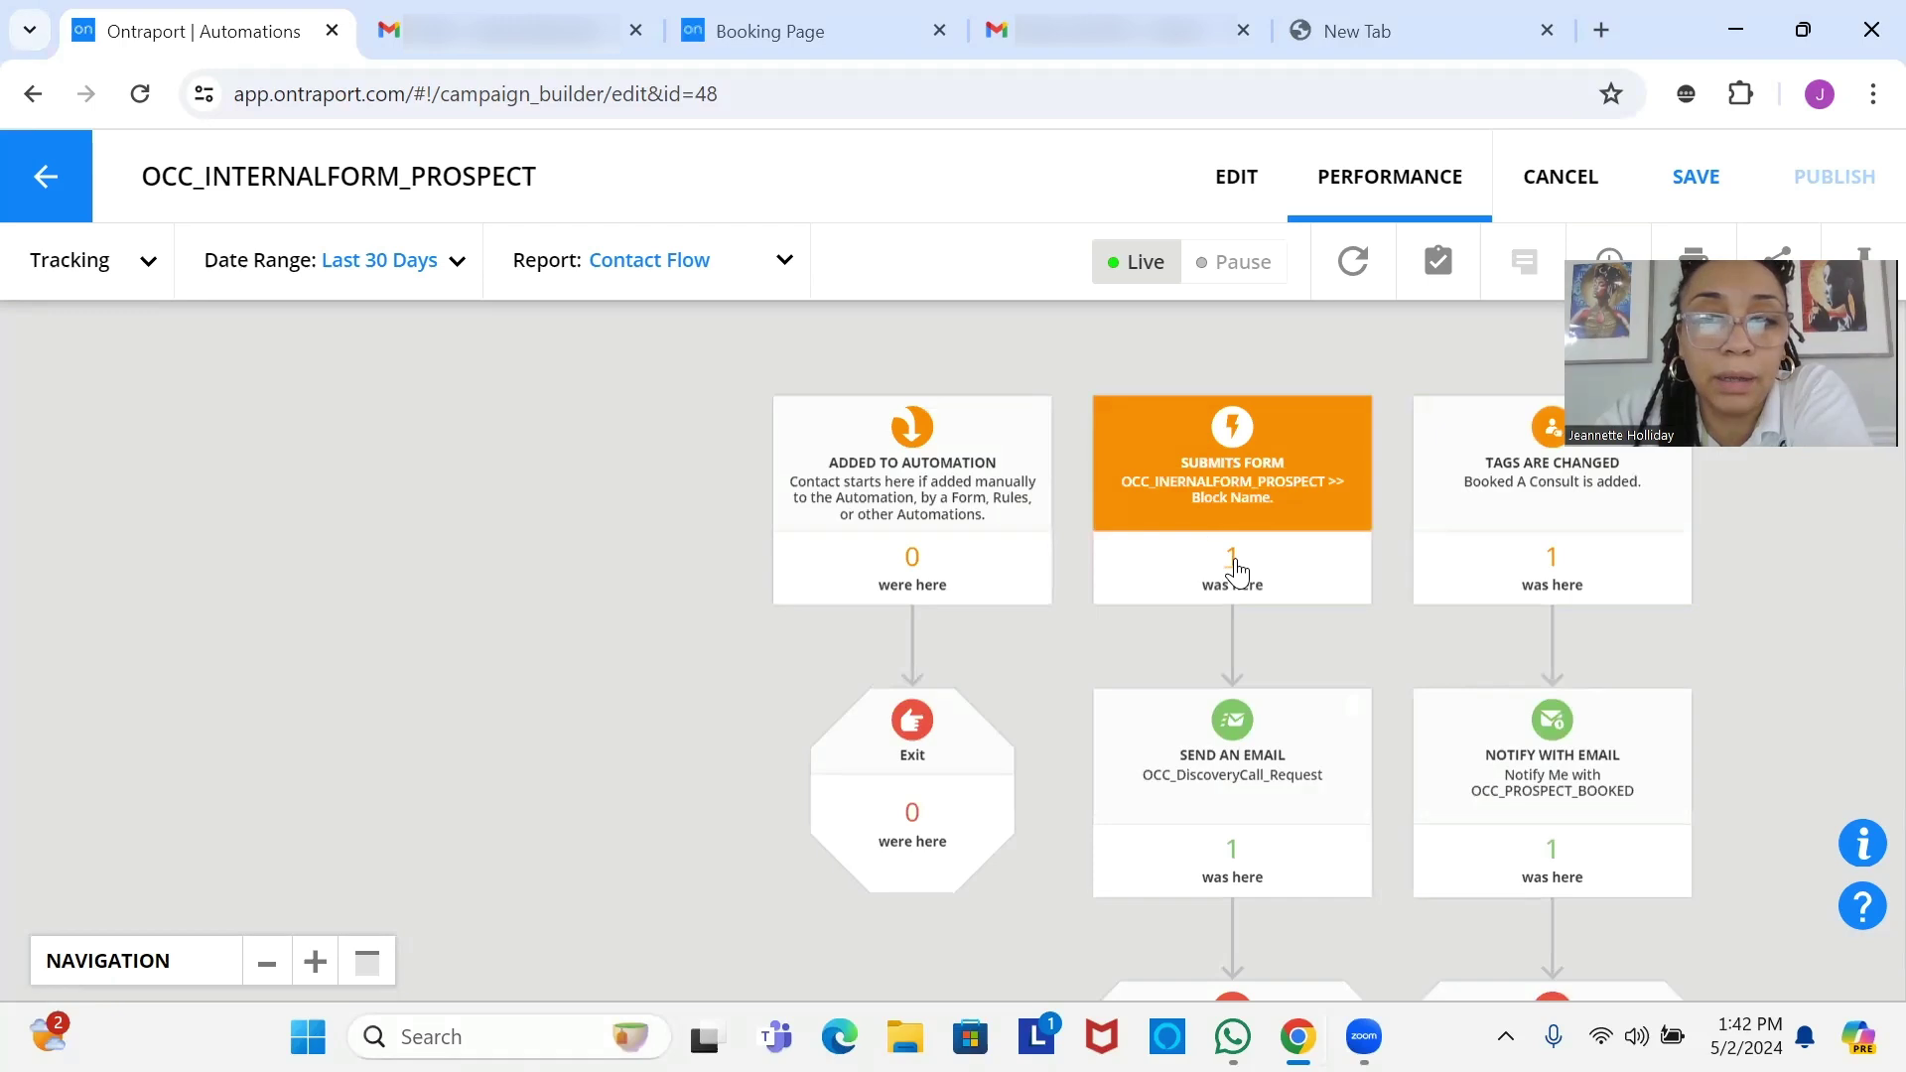
left_click_drag(1253, 697, 1247, 544)
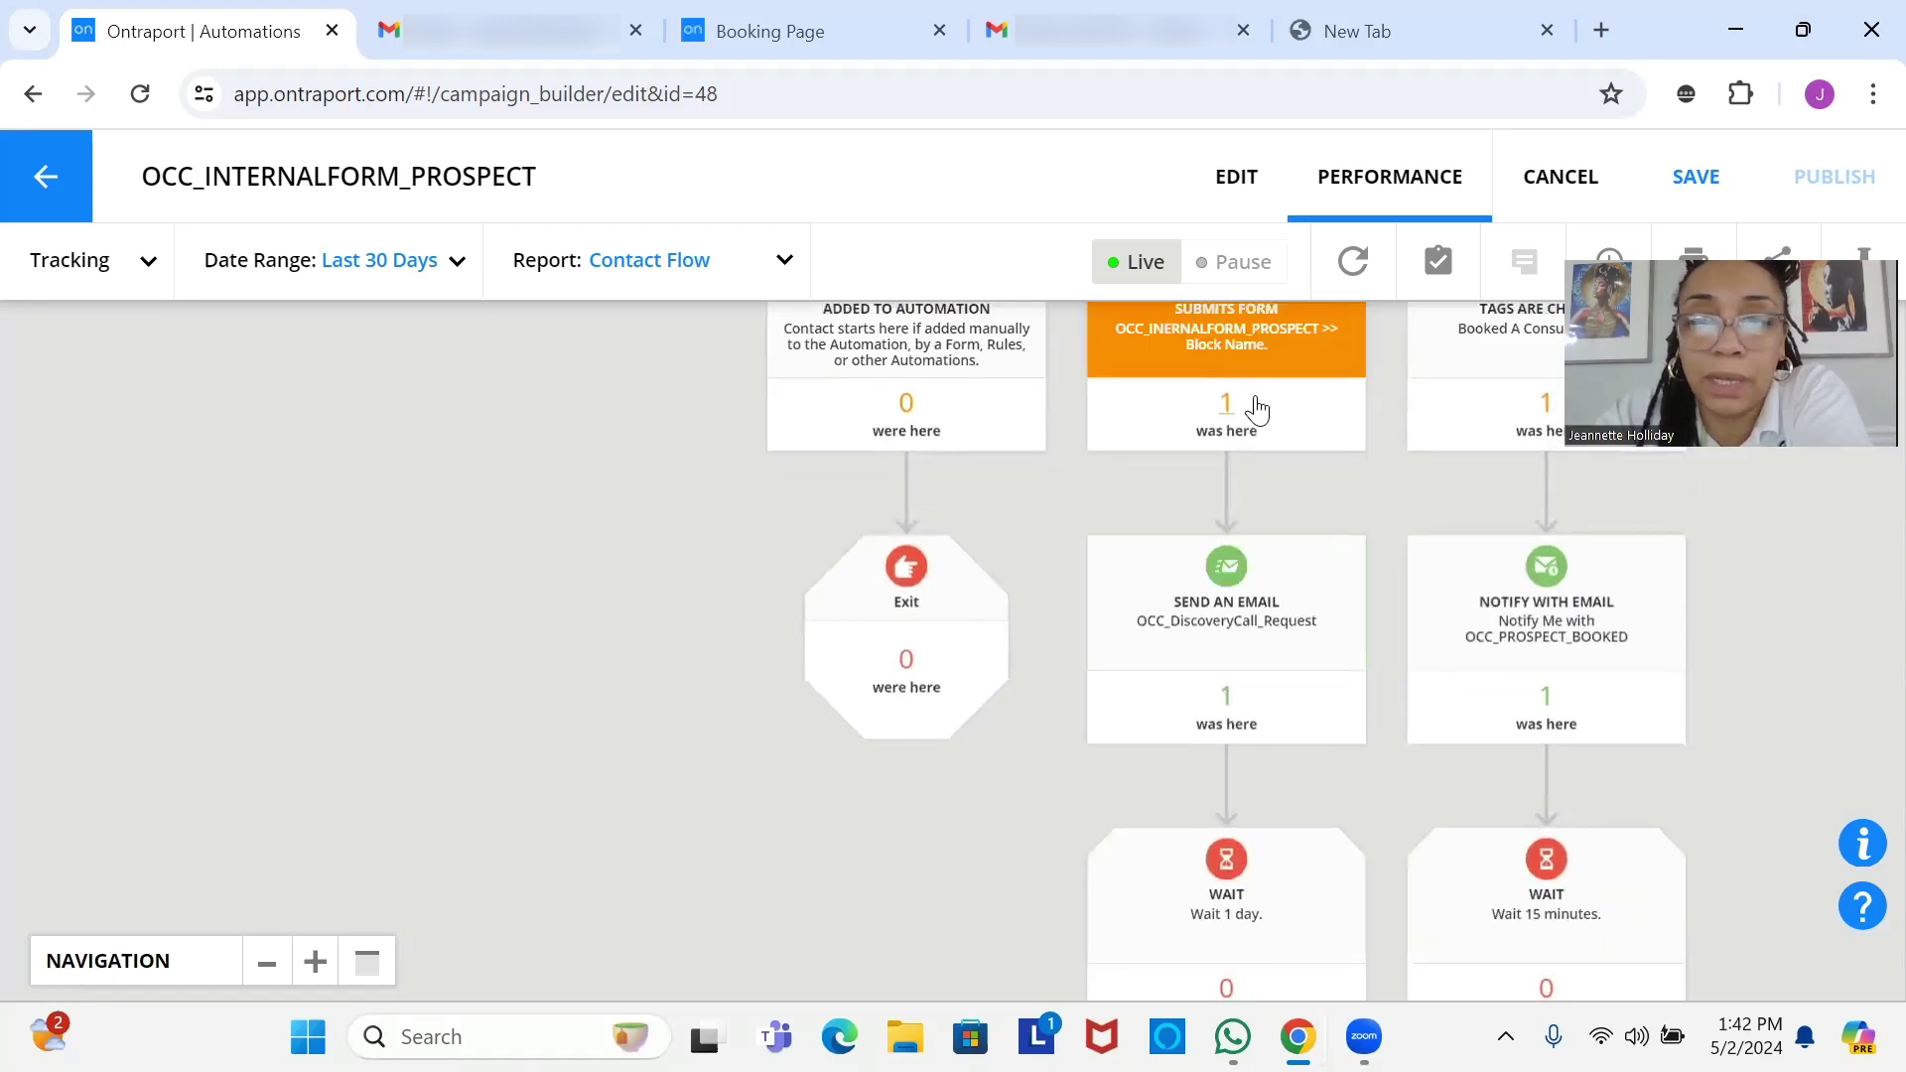
left_click_drag(1238, 727, 1221, 592)
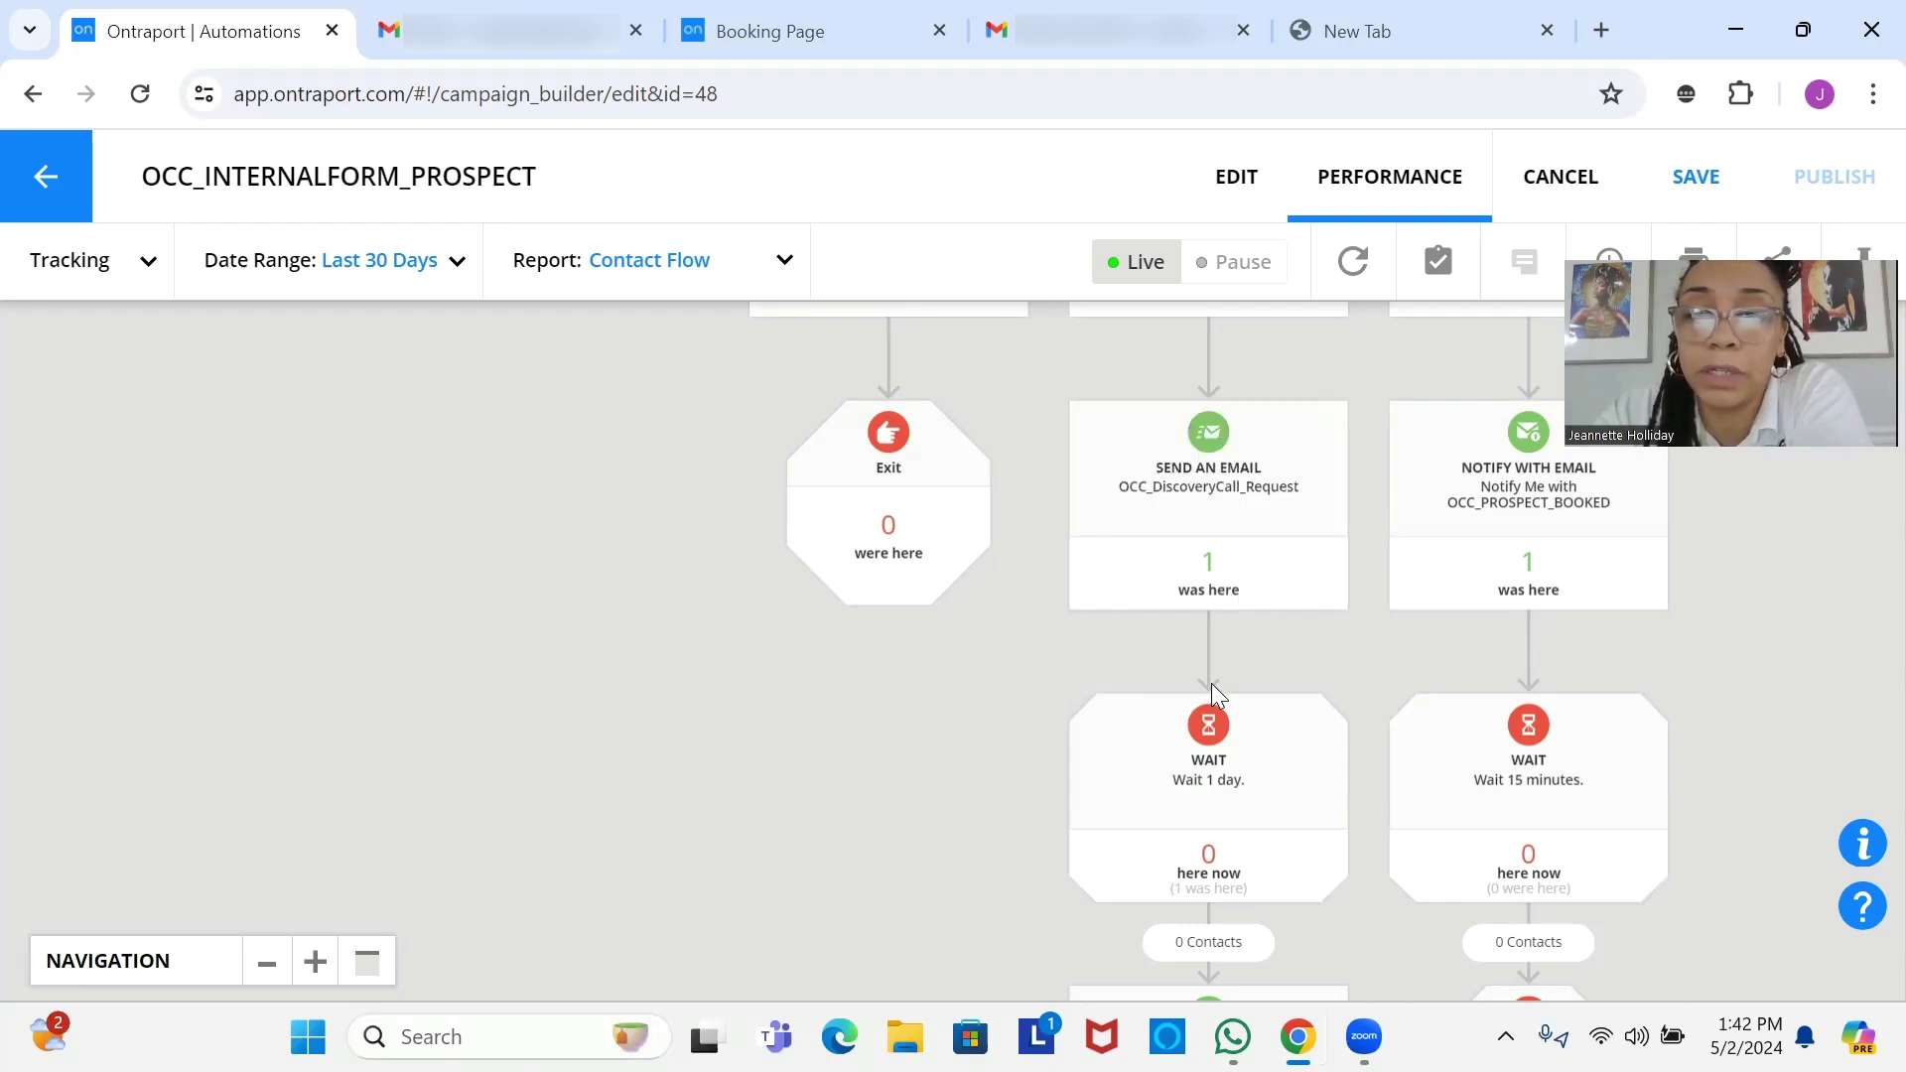
scroll(1185, 705, "down", 5)
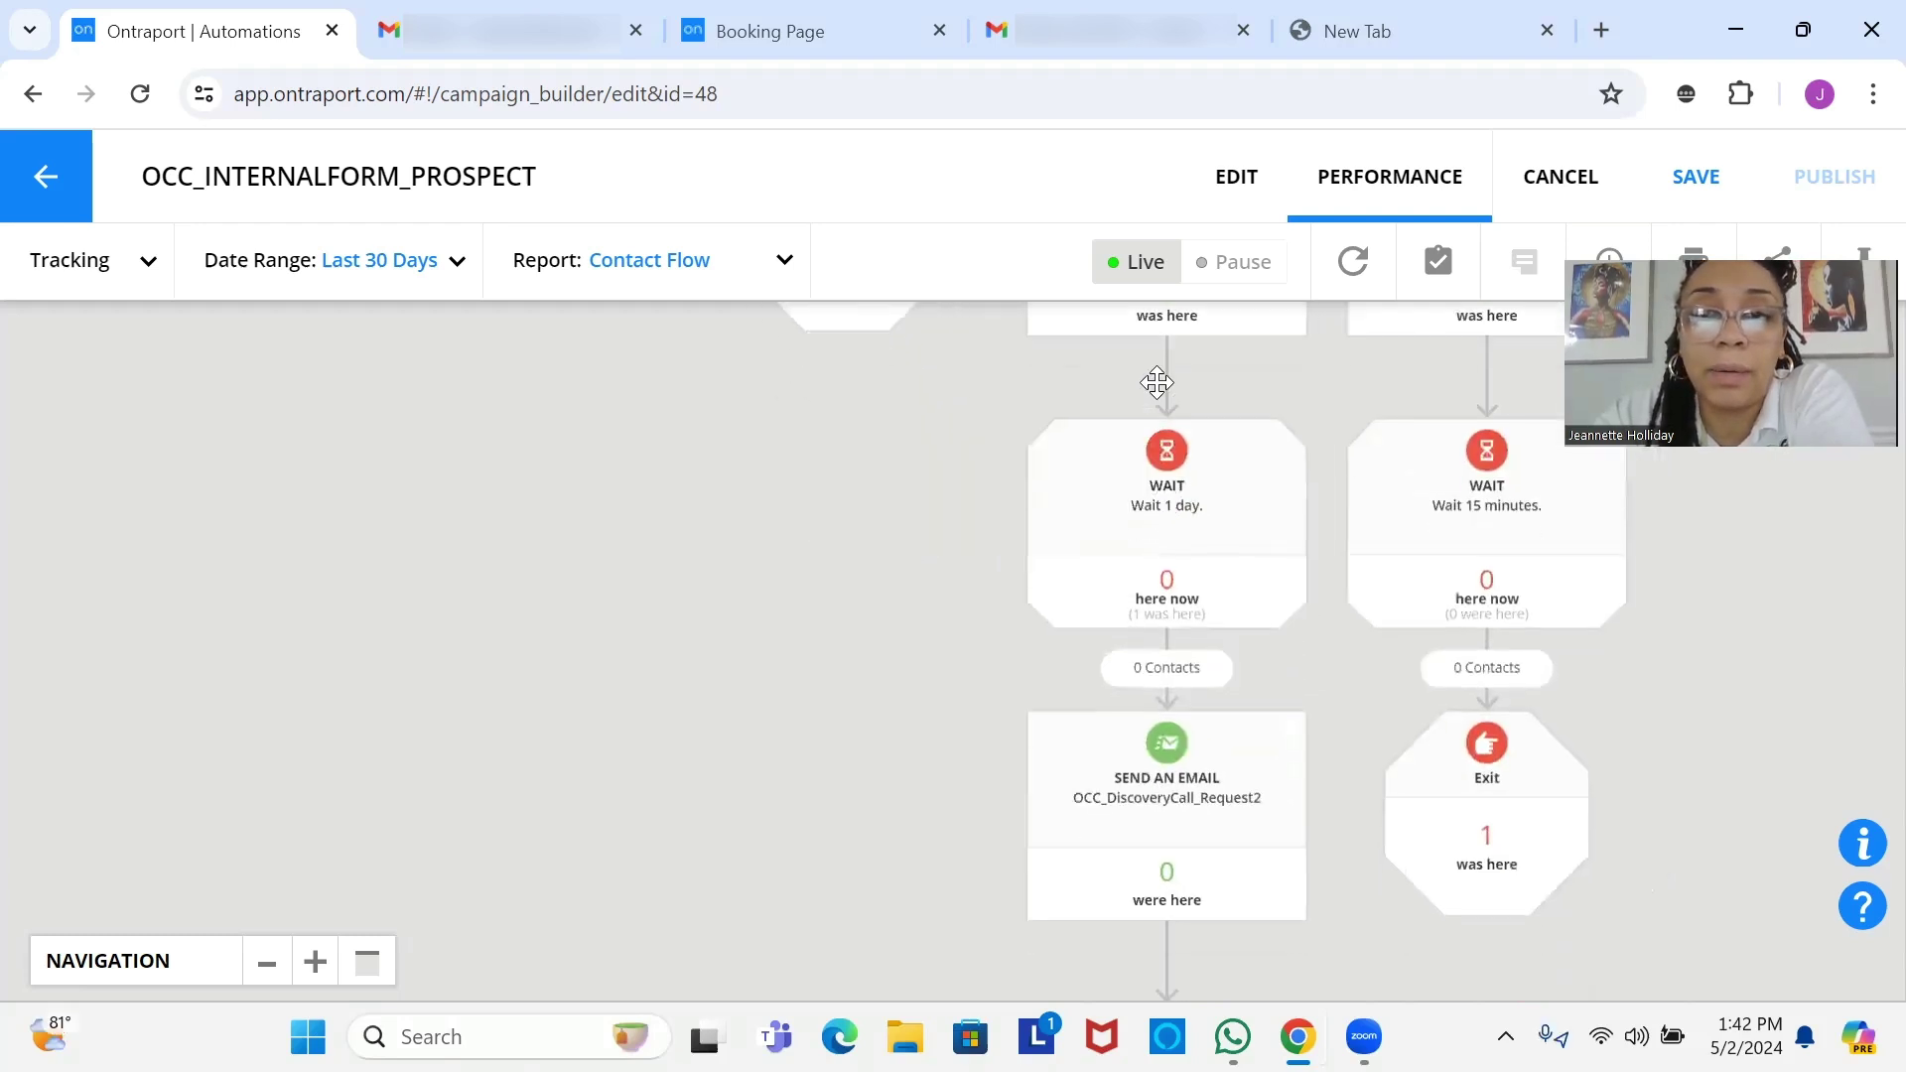
scroll(1110, 833, "down", 5)
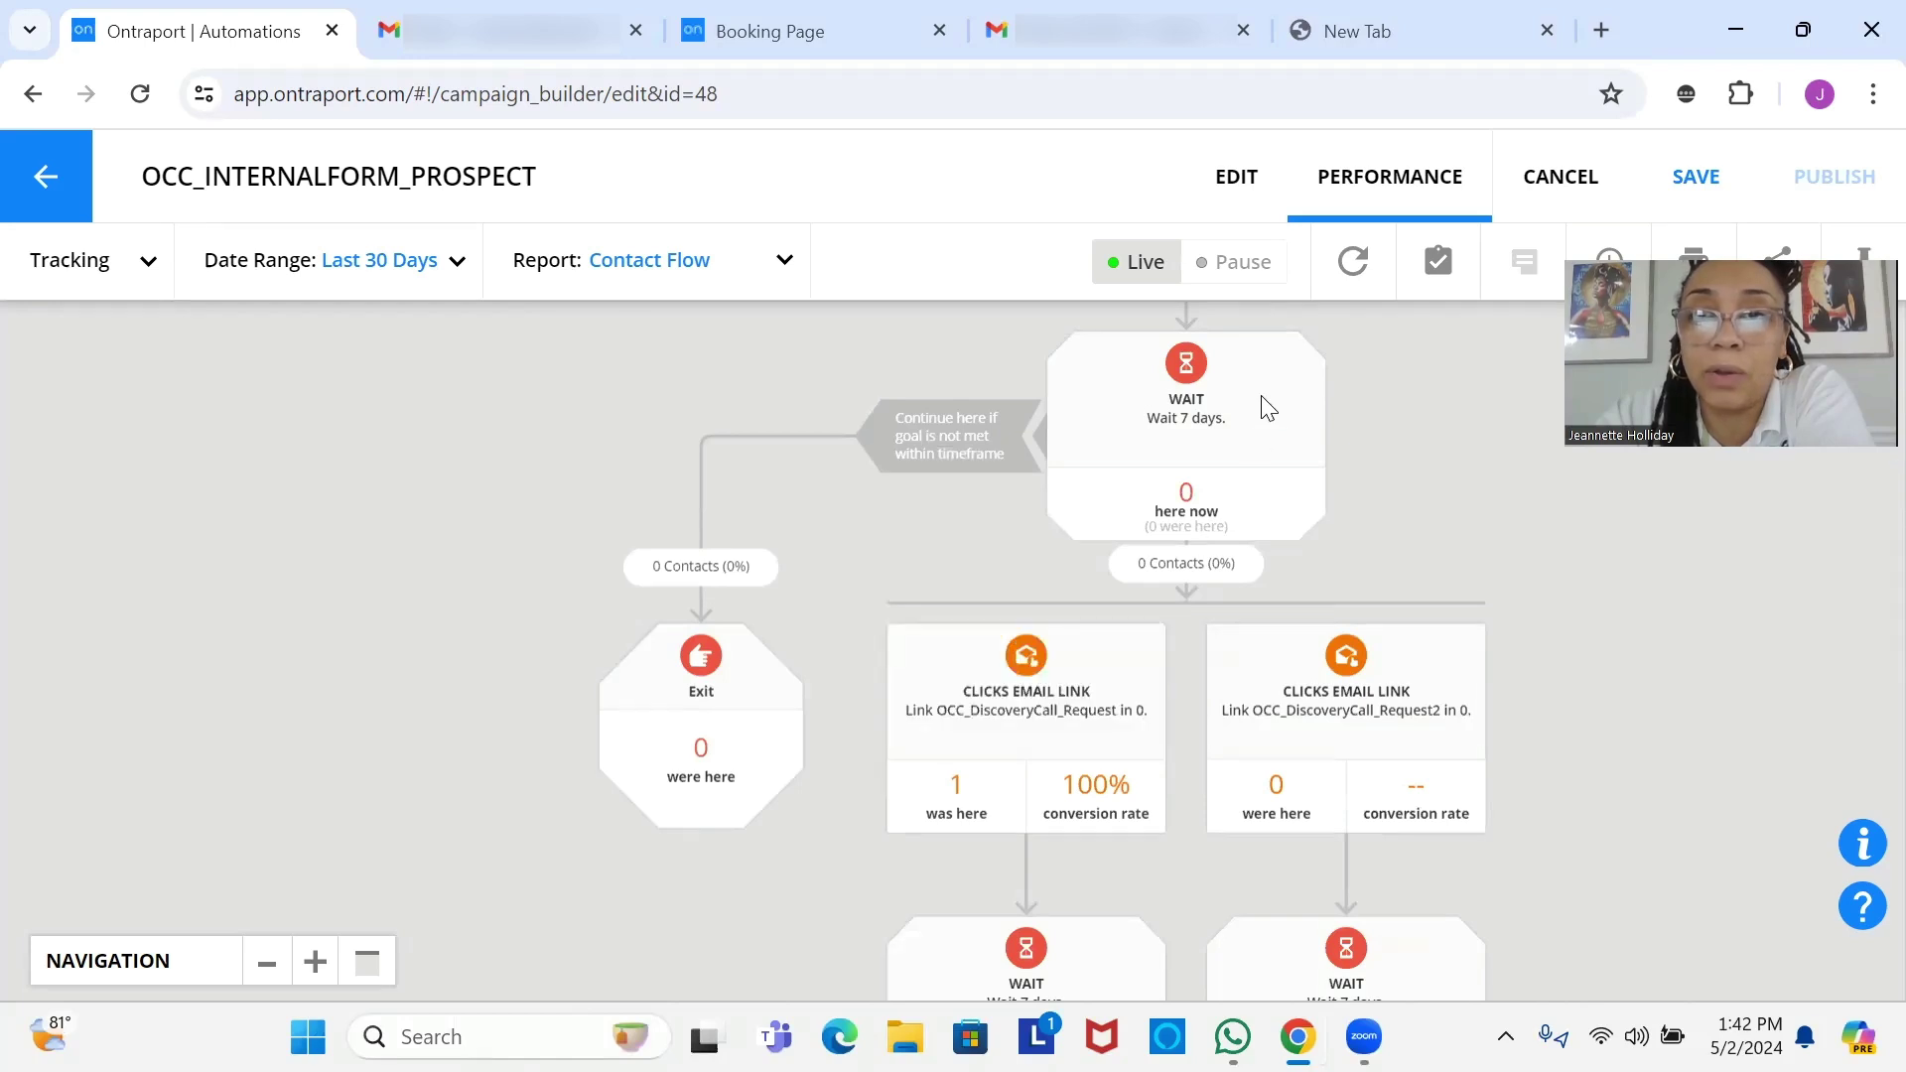
Pan back to the triggers and early email steps to confirm one contact each, then return to edit mode.
left_click_drag(1262, 396, 851, 1070)
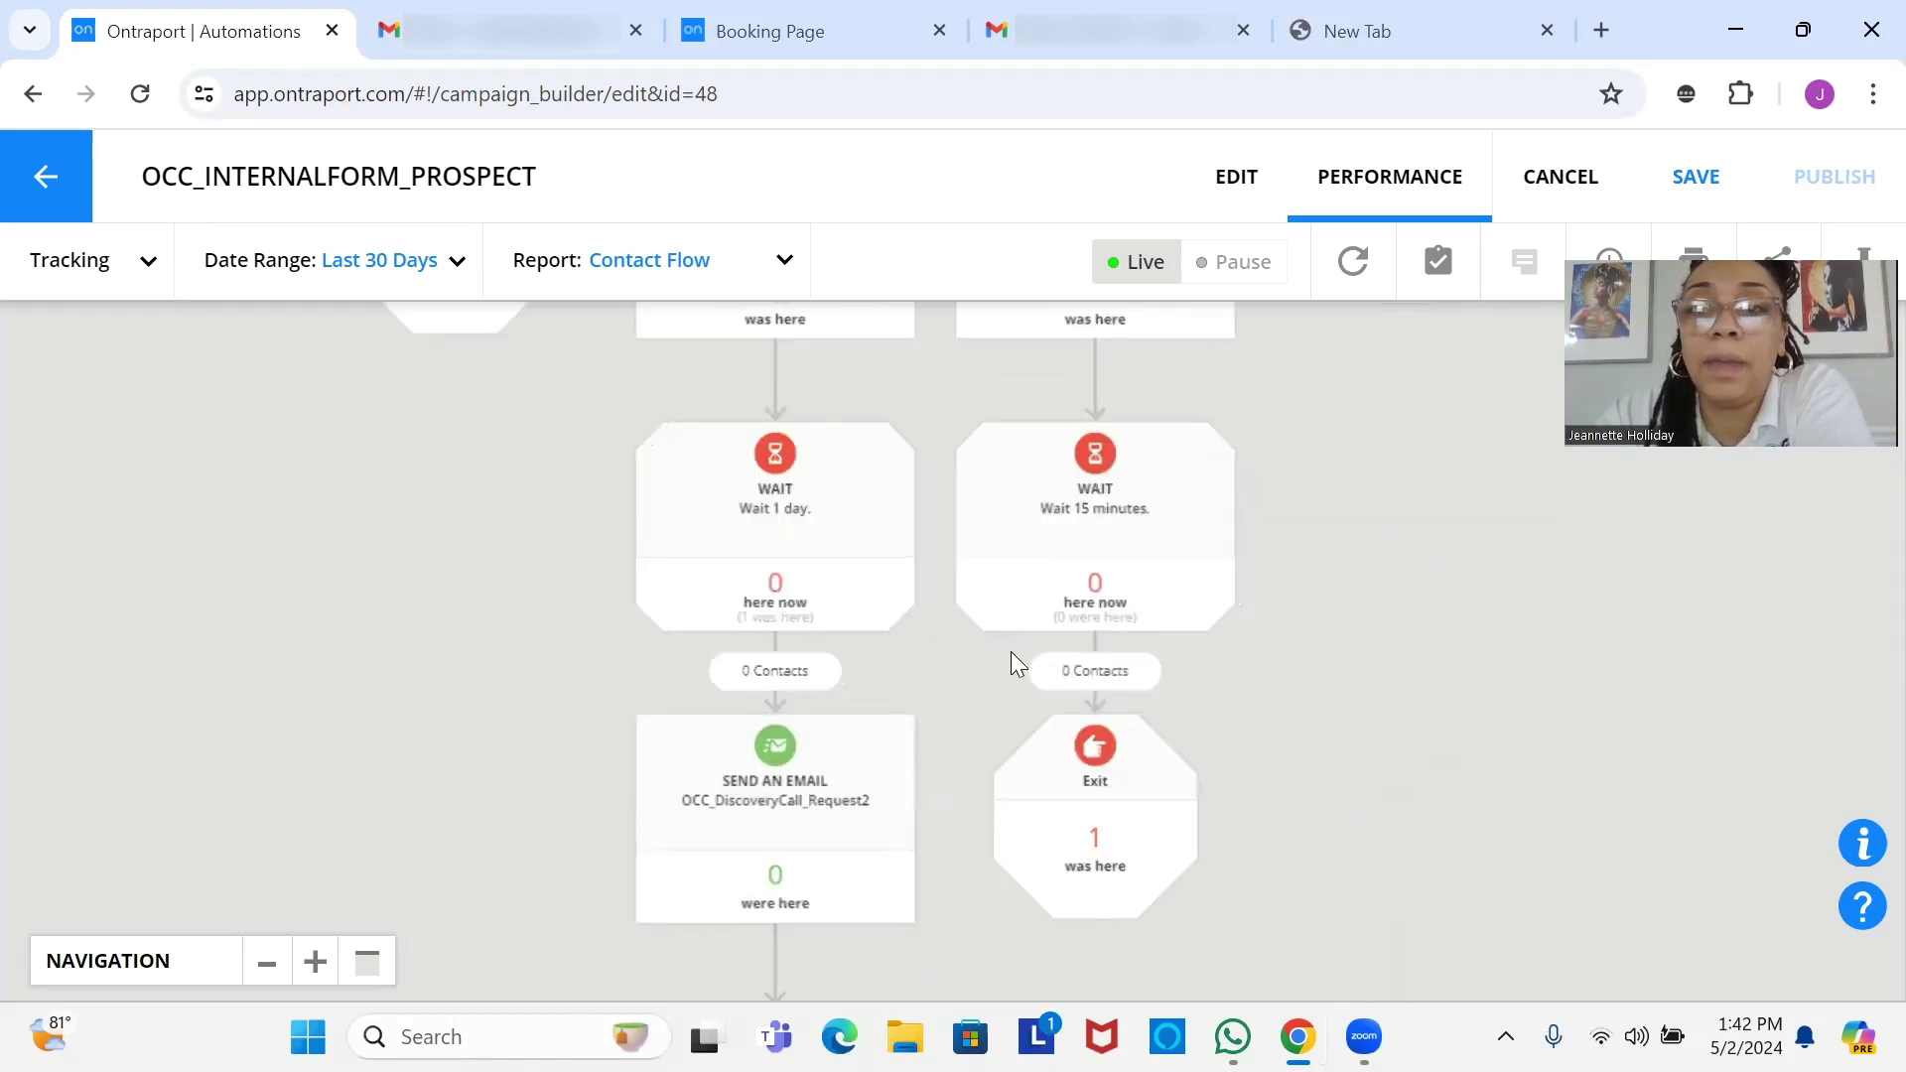
left_click_drag(1013, 652, 953, 1071)
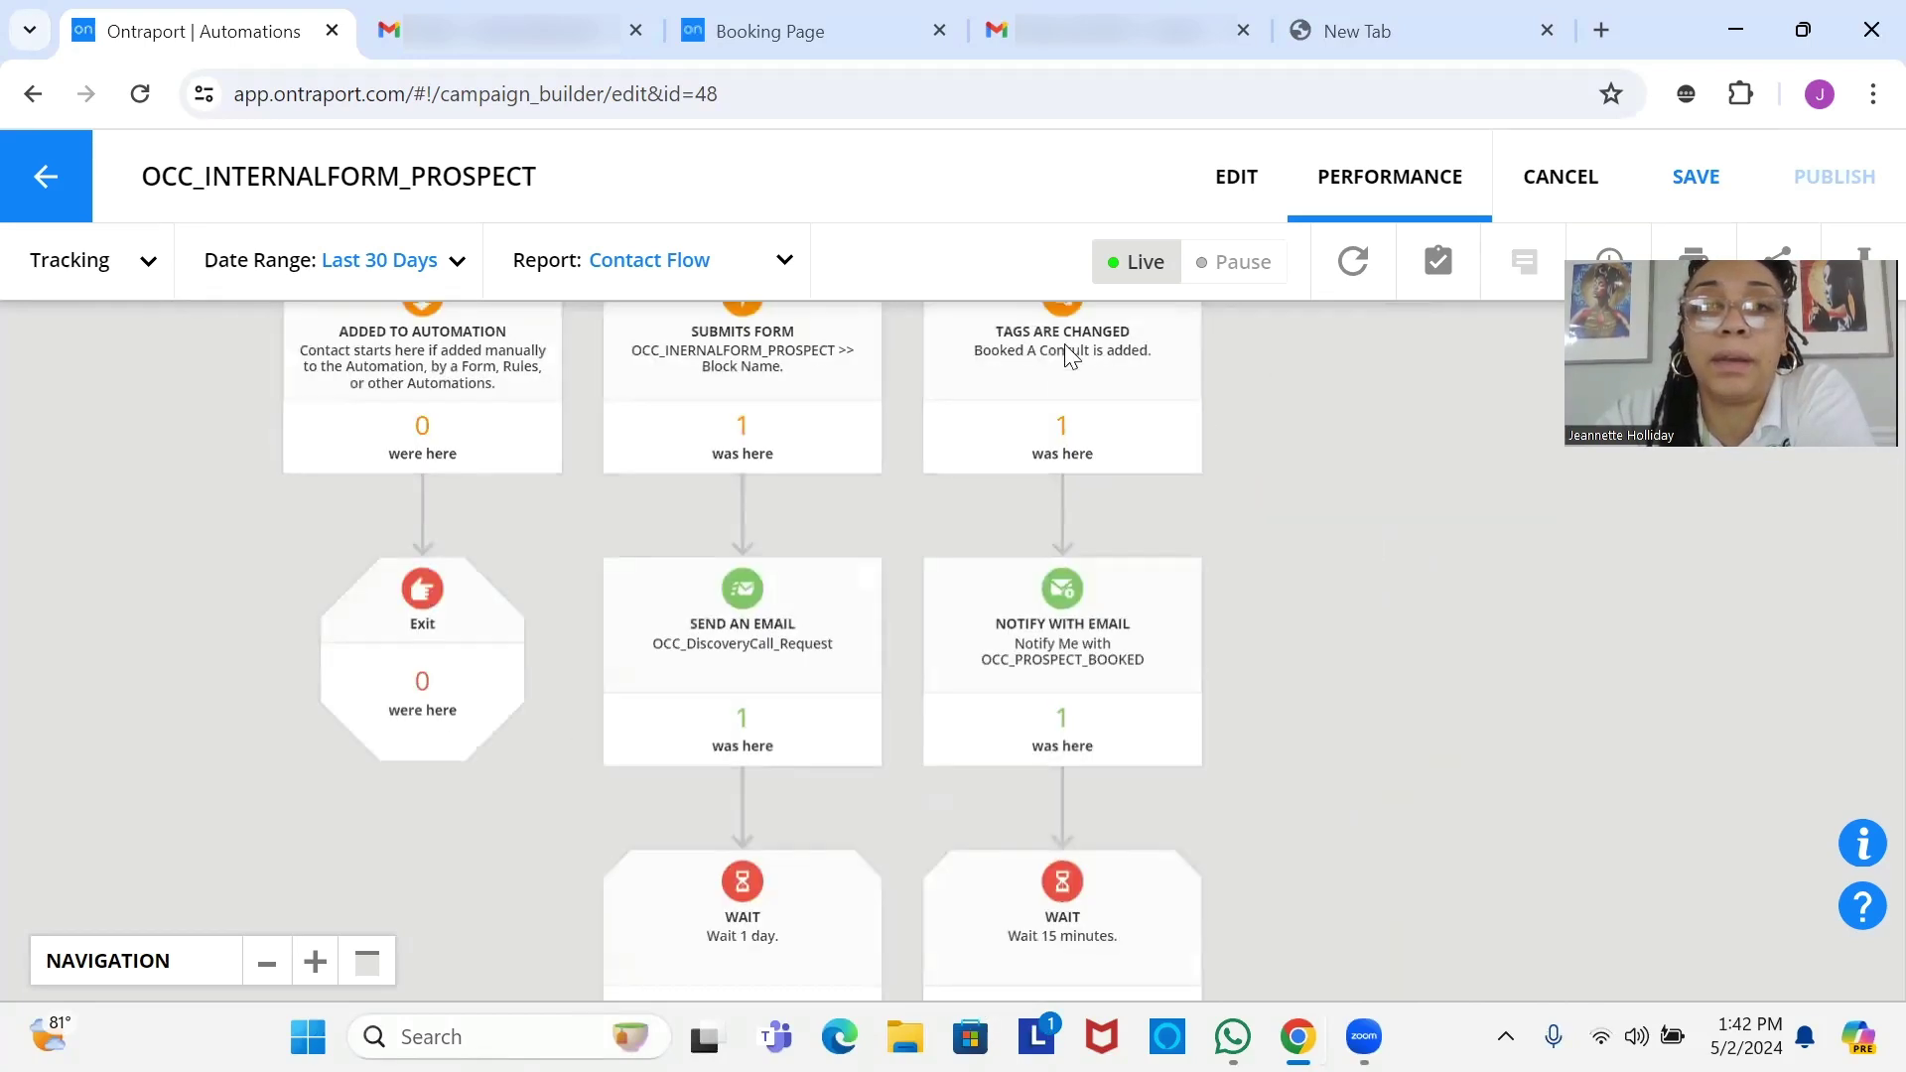
left_click_drag(1067, 356, 1064, 536)
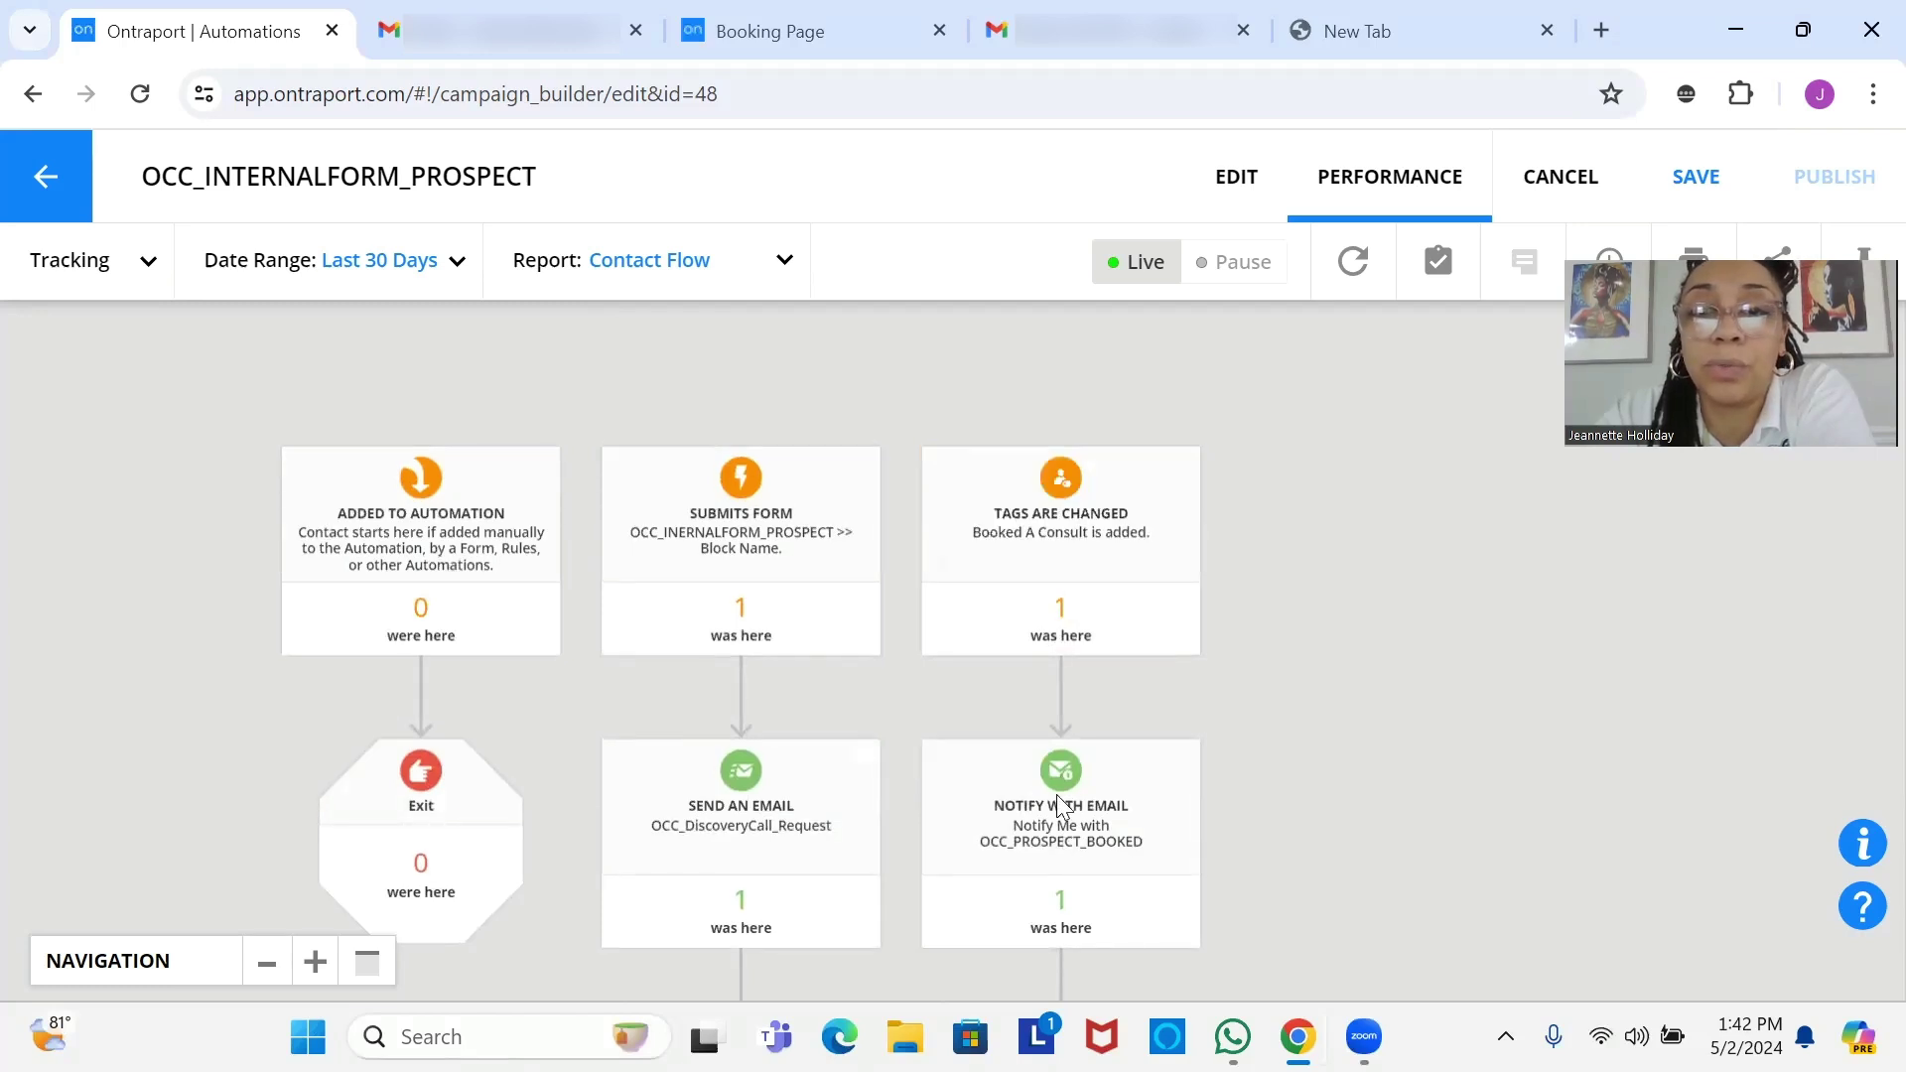
left_click_drag(1050, 800, 1046, 619)
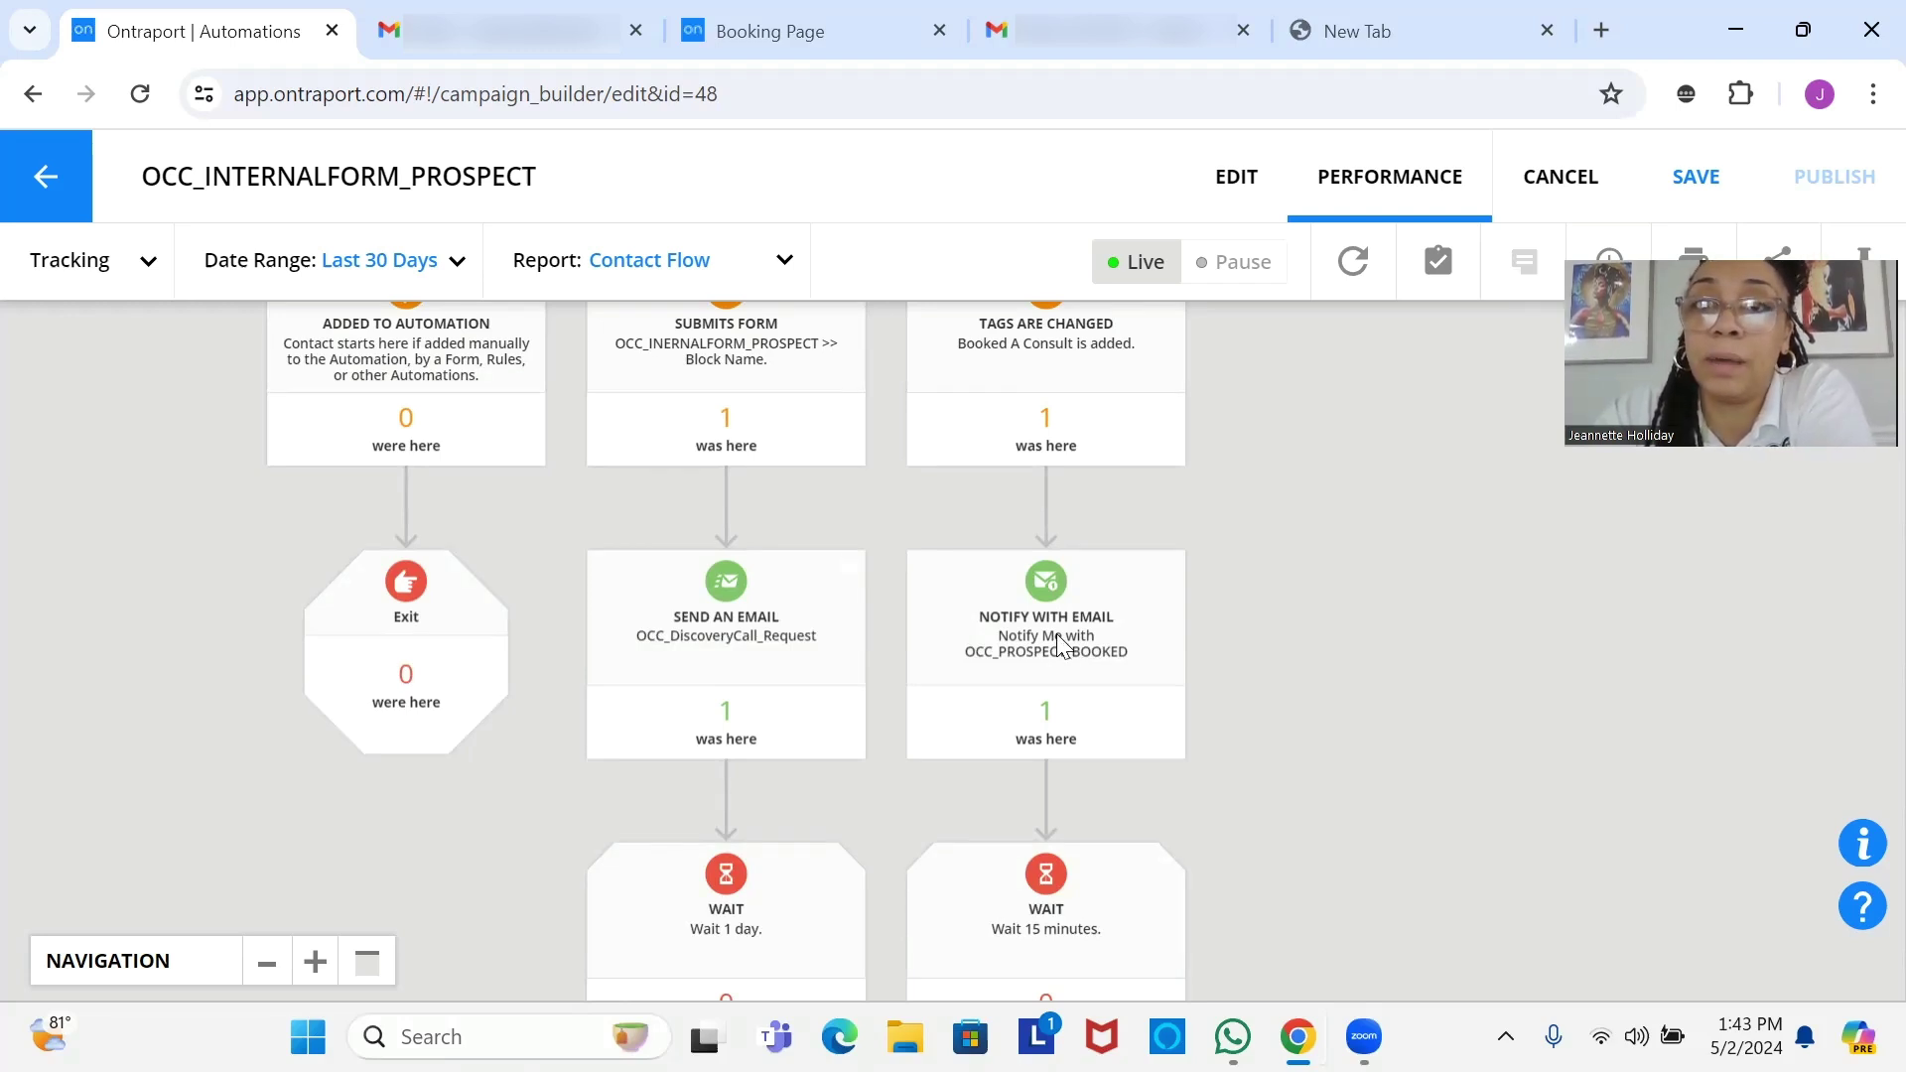
left_click(1205, 194)
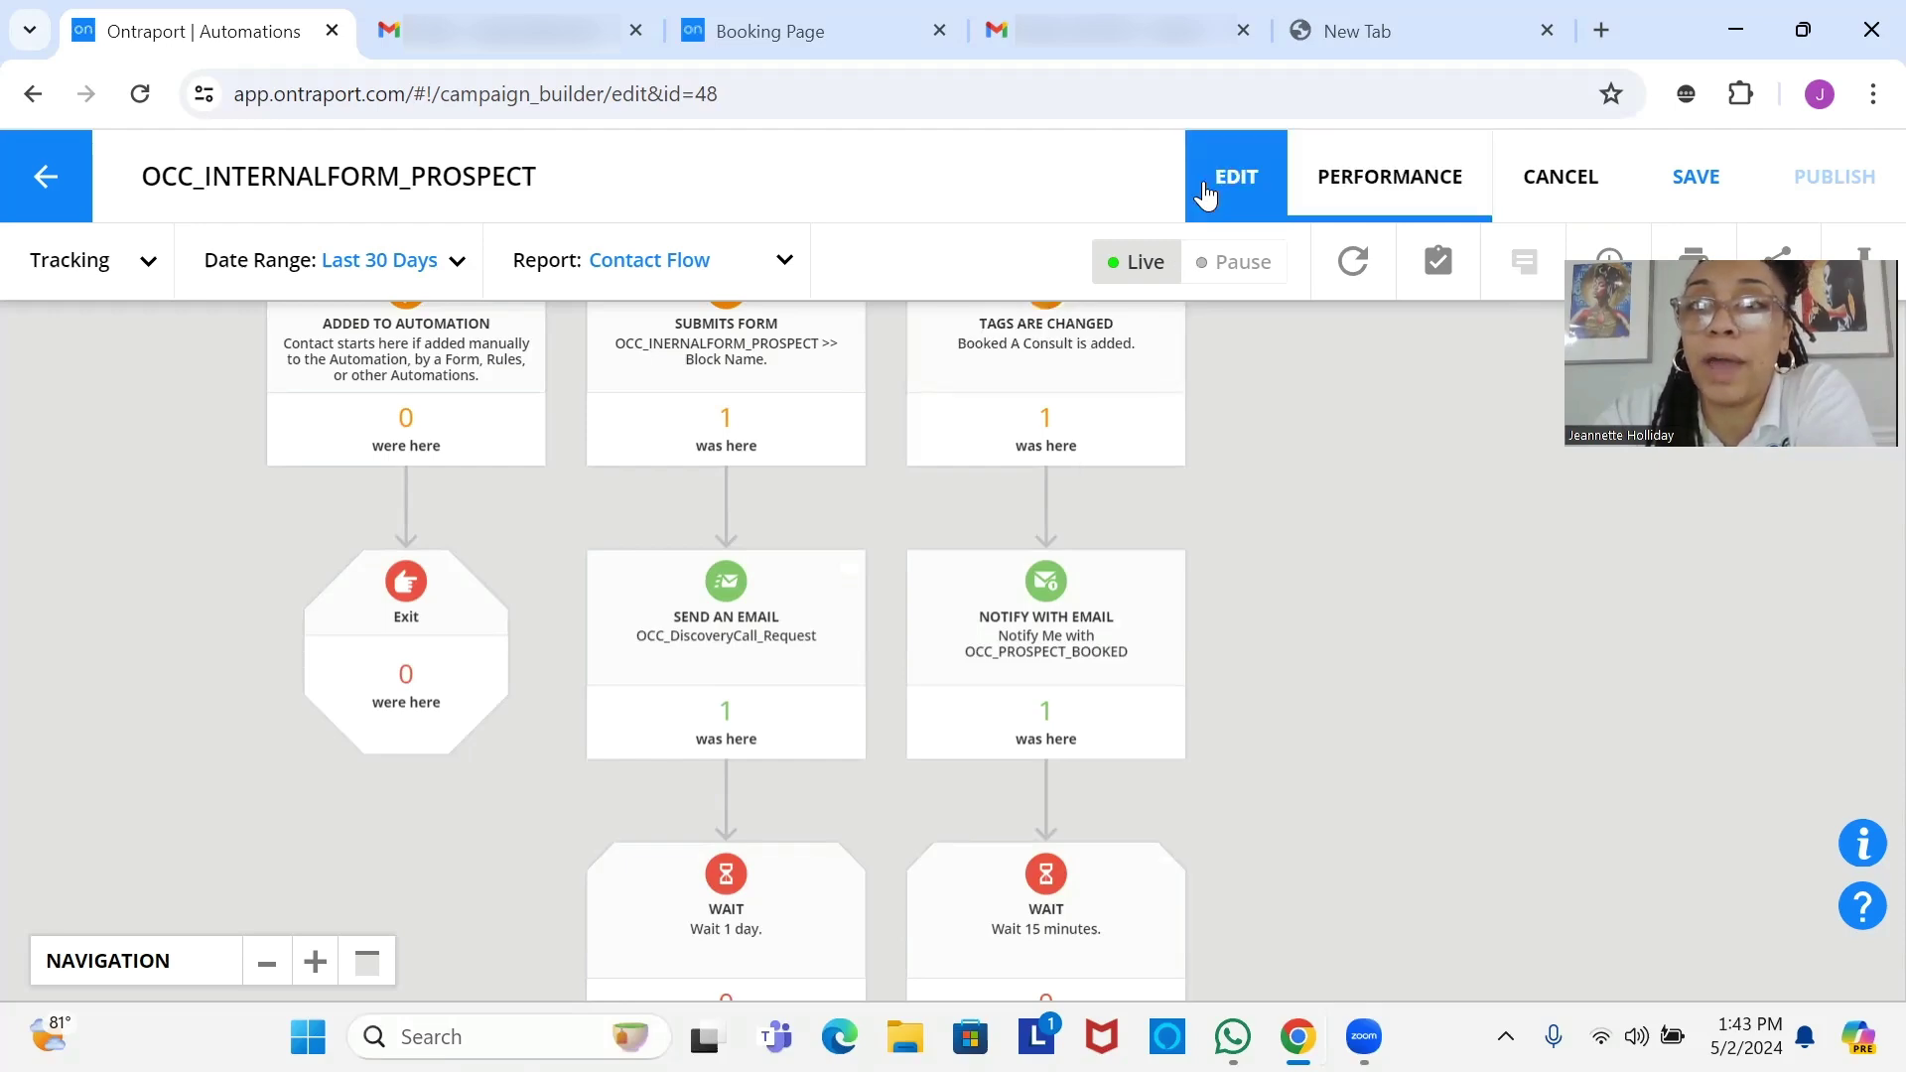